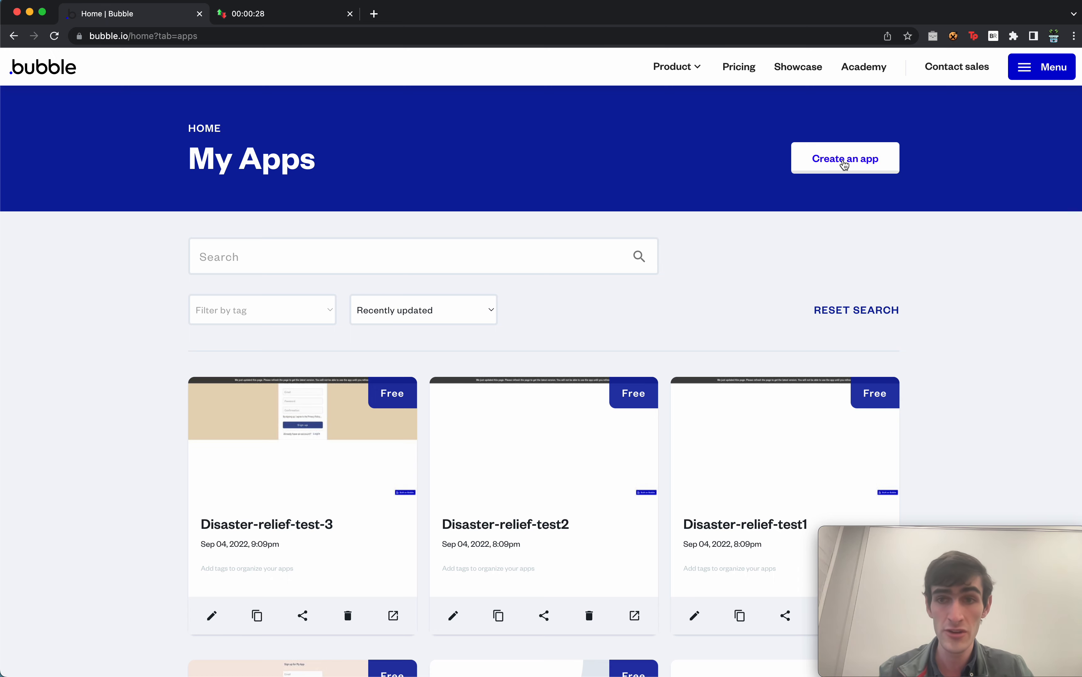
Create the app 'disaster-relief-demo1' as an external On-demand Services app to test a business idea.
left_click(845, 166)
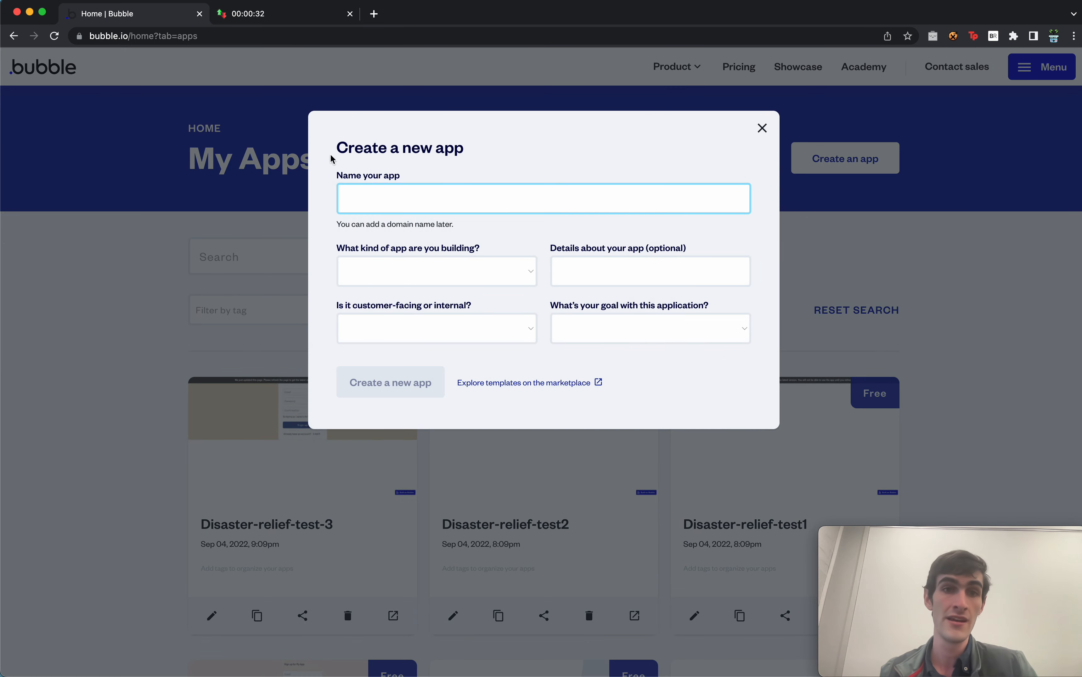
type("dis")
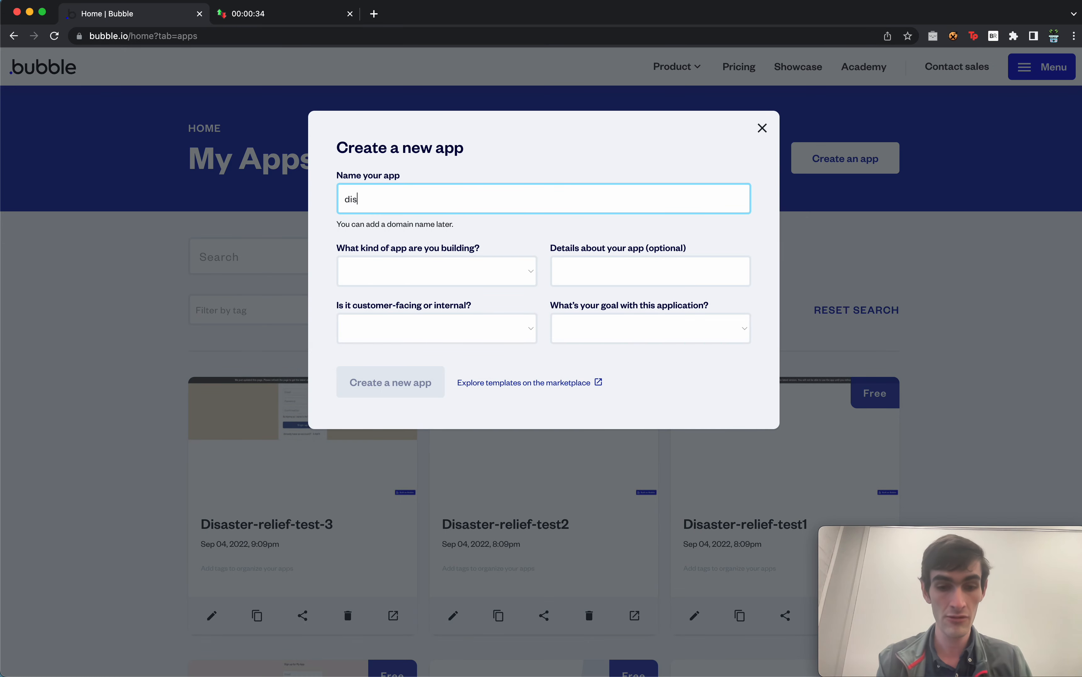
type("ast")
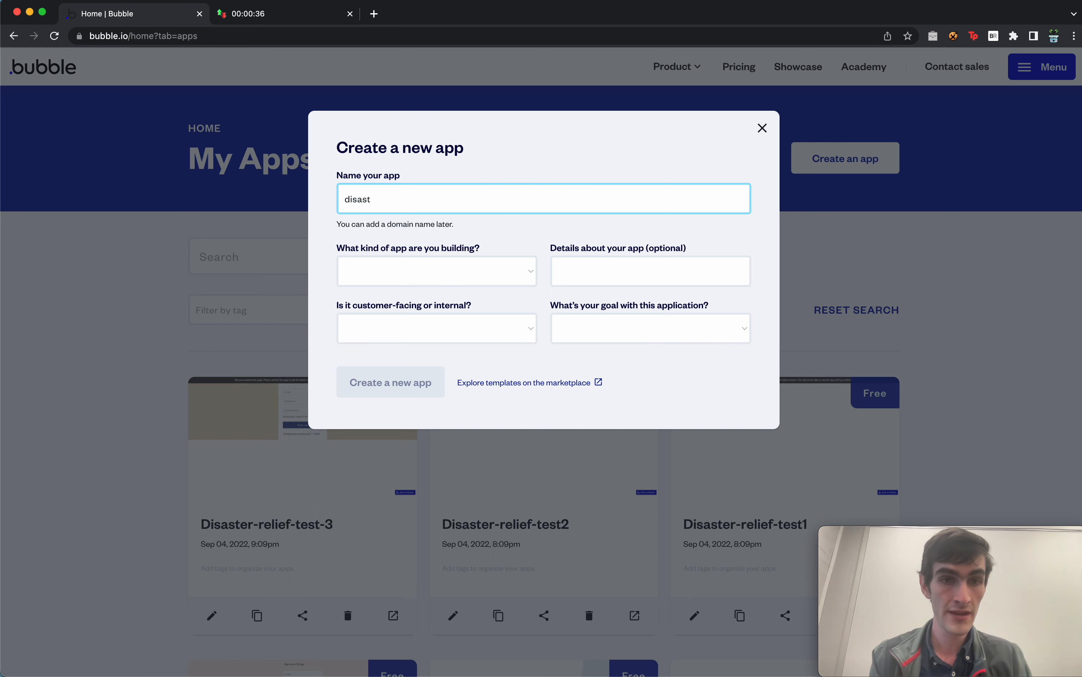
type("er-relie")
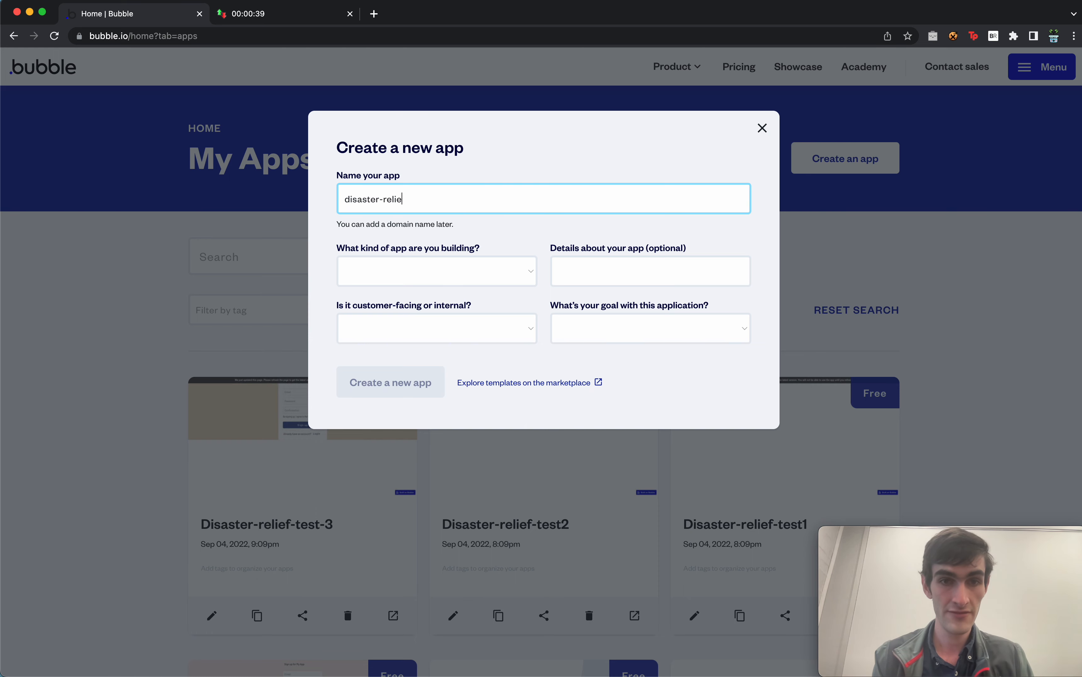
type("f-demo")
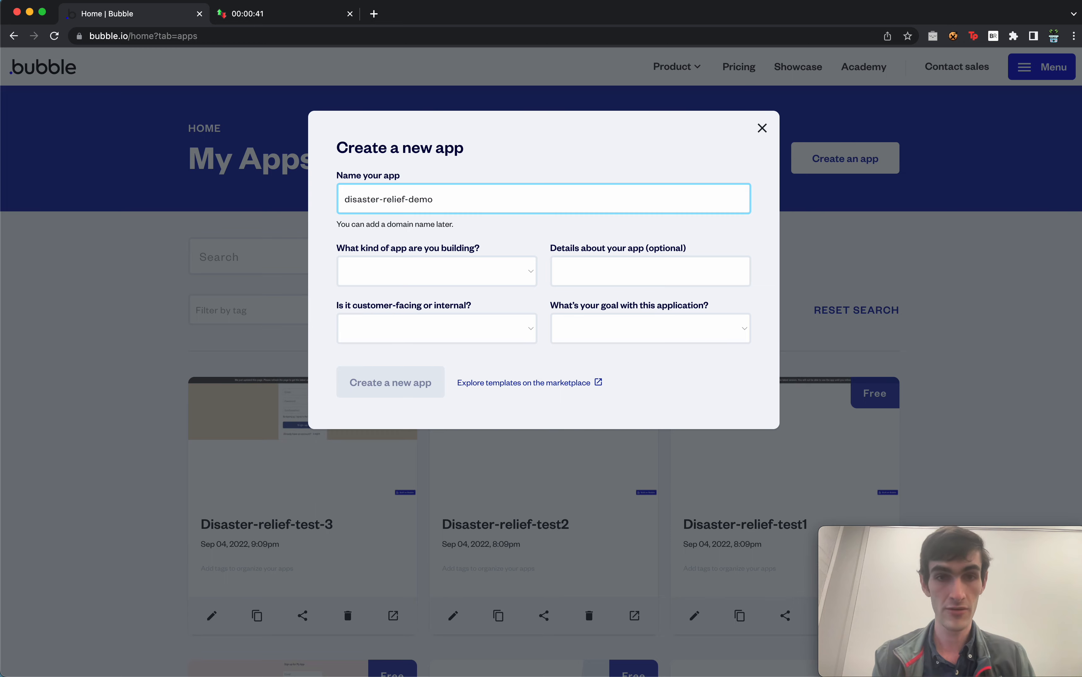
type("1")
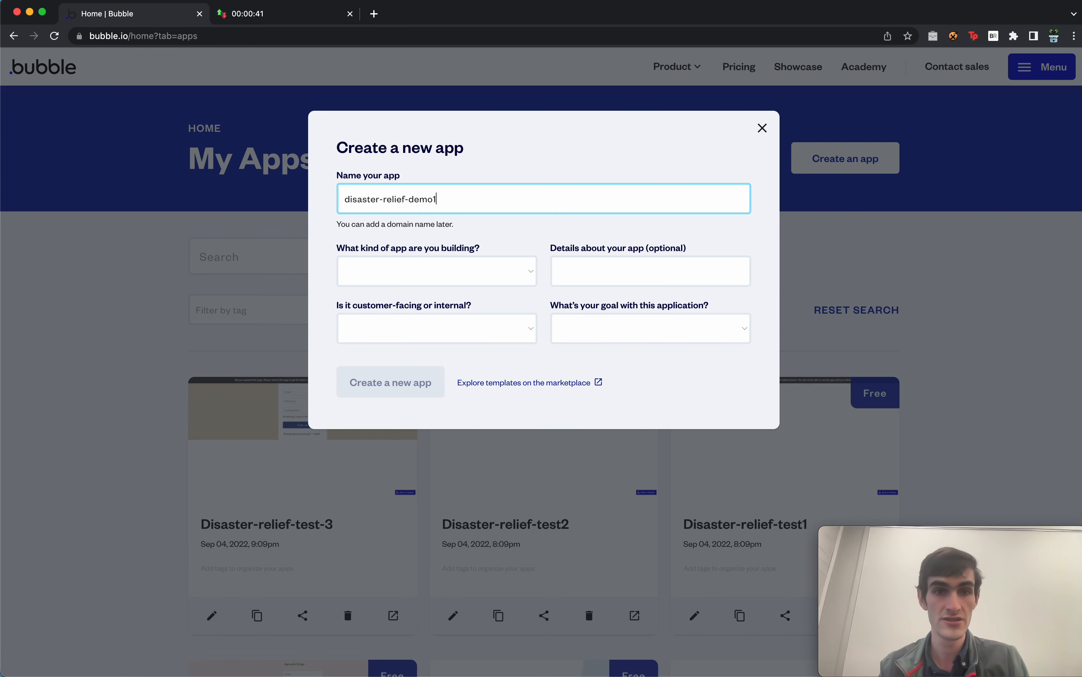
left_click(436, 276)
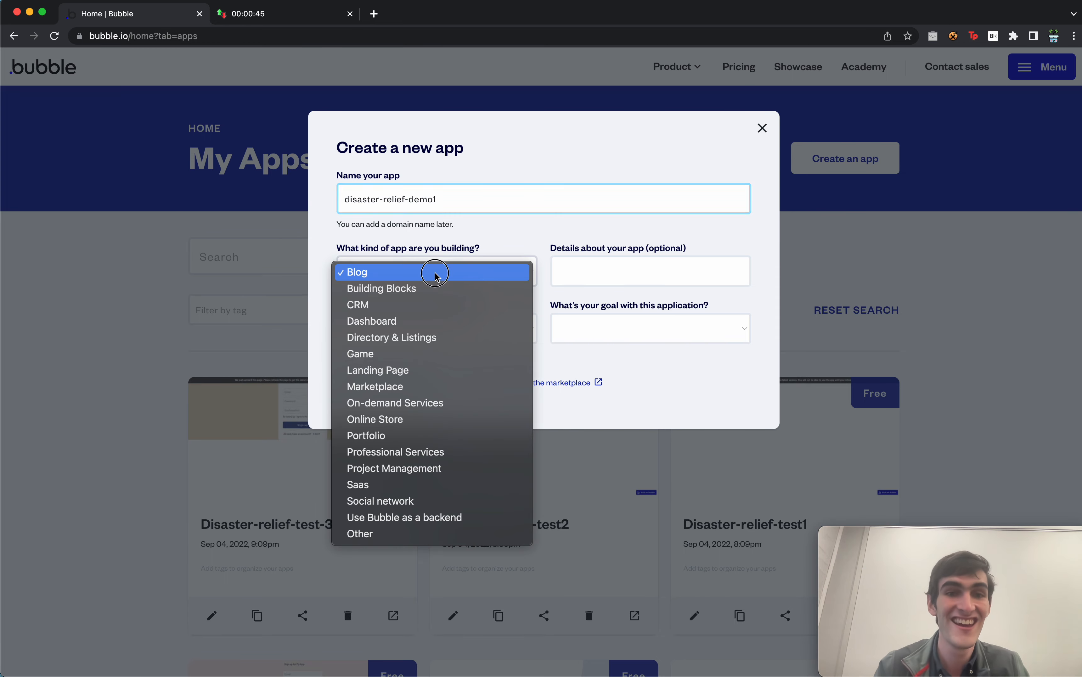
left_click(433, 402)
left_click(466, 328)
left_click(470, 330)
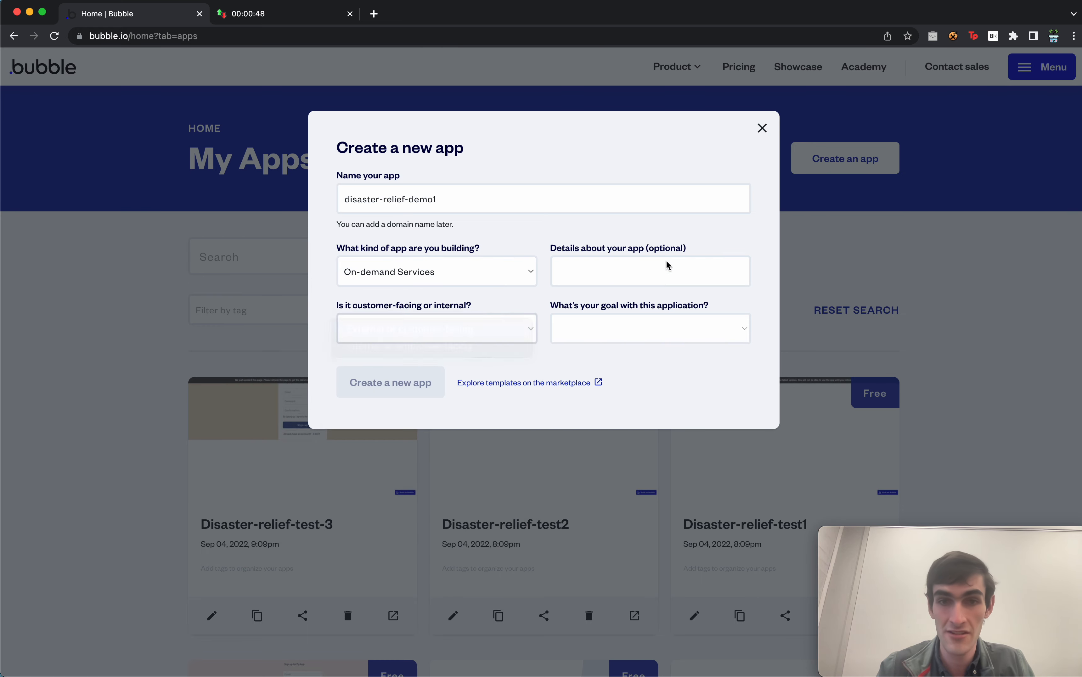
left_click(665, 268)
left_click(644, 329)
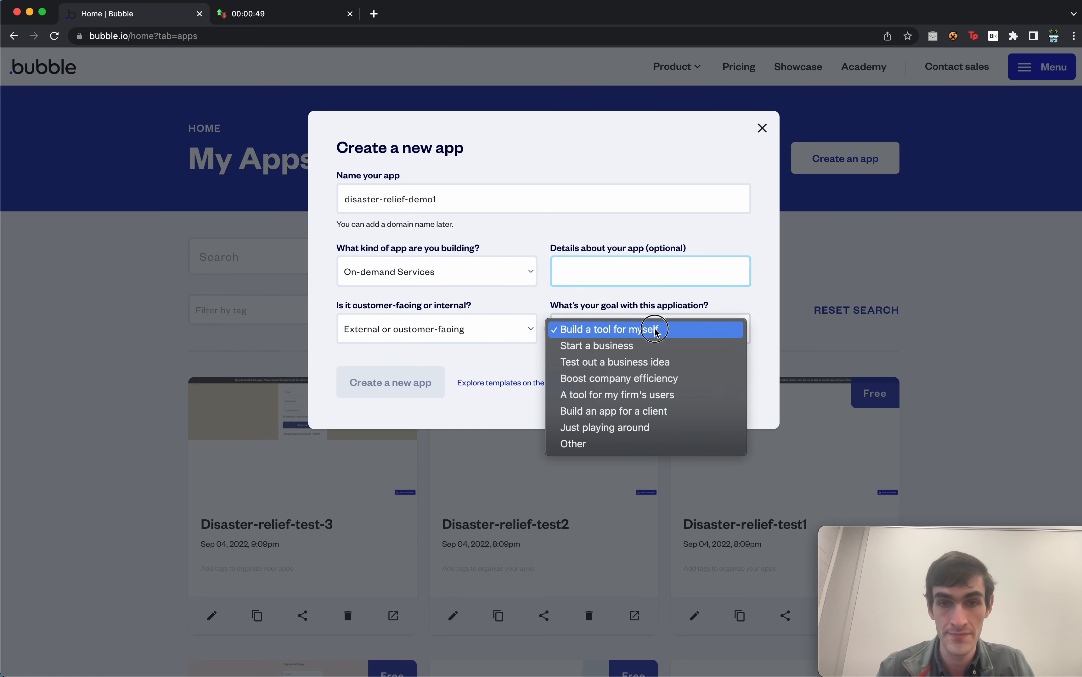
left_click(651, 359)
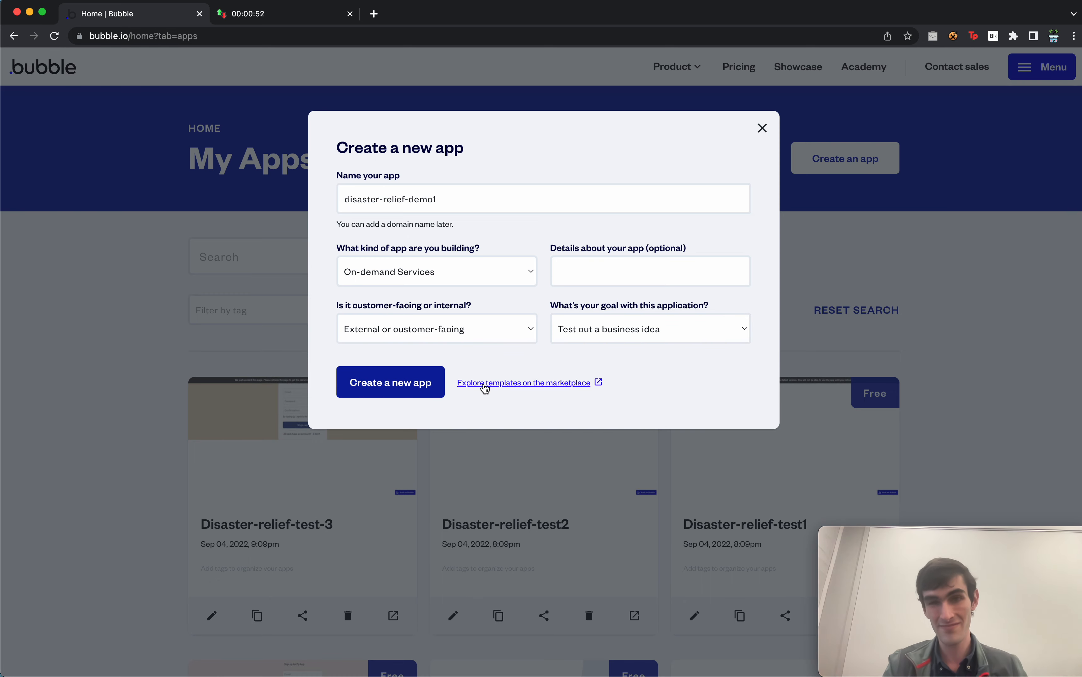
left_click(414, 385)
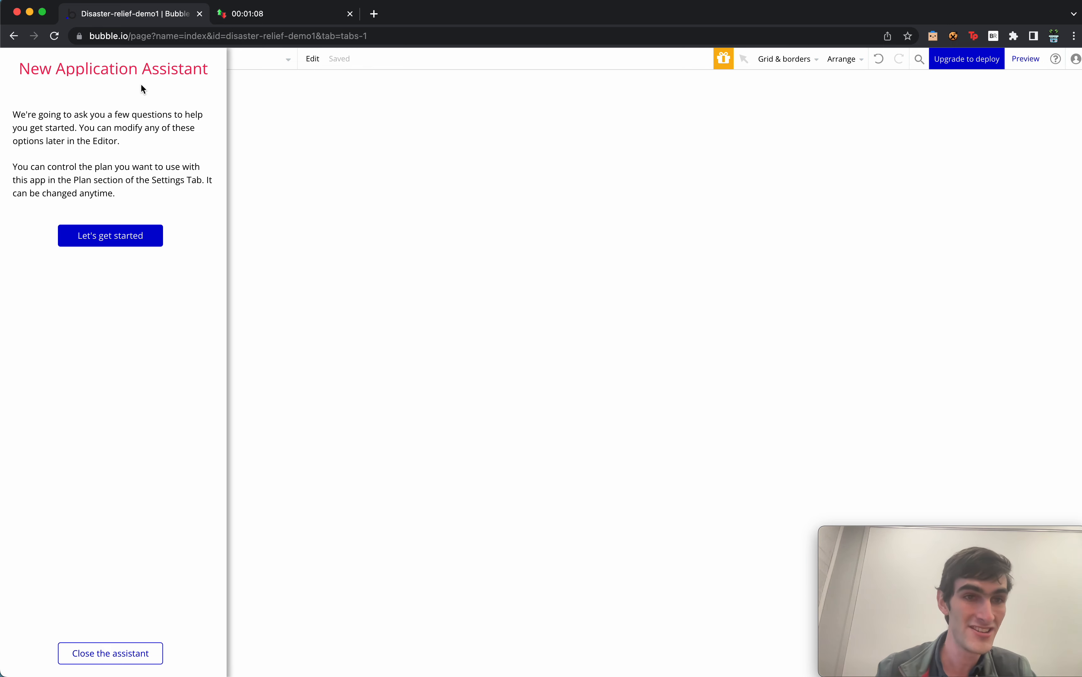
Close the New Application Assistant to reveal the empty index page.
left_click(126, 654)
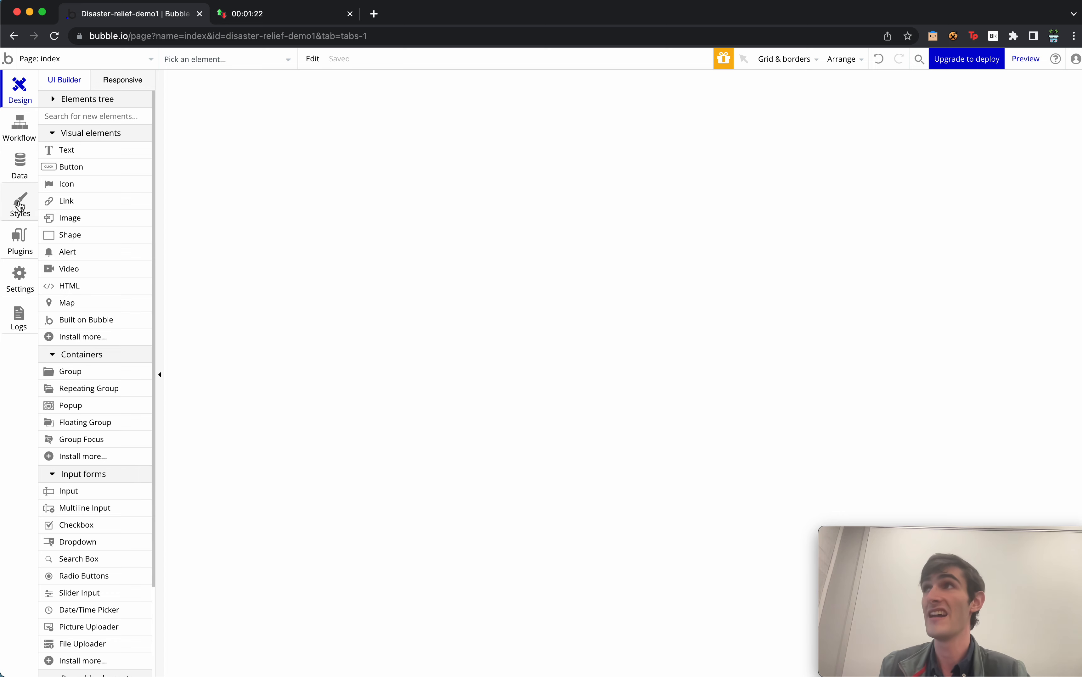
Create a custom data type named 'project' in the Data tab.
left_click(18, 163)
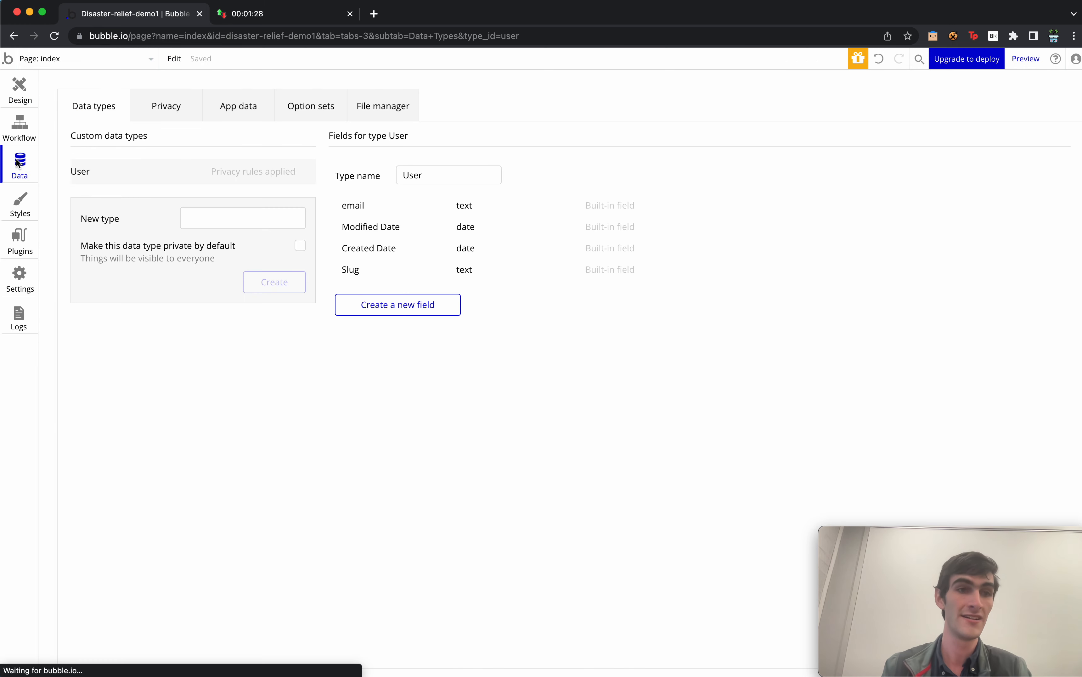
left_click(237, 219)
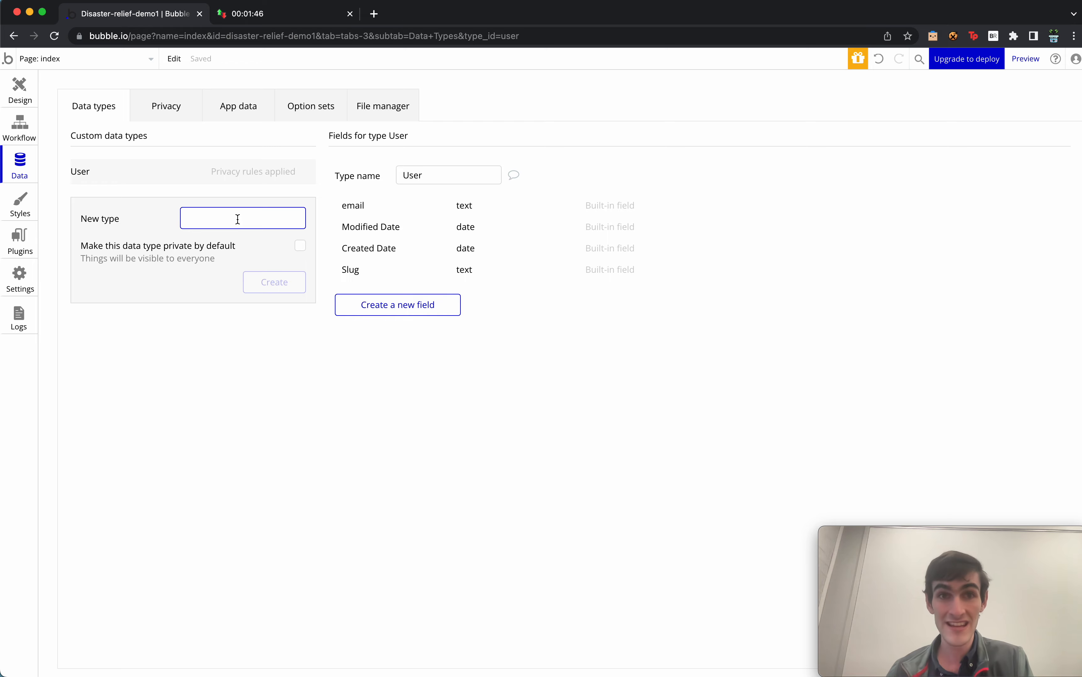
type("project")
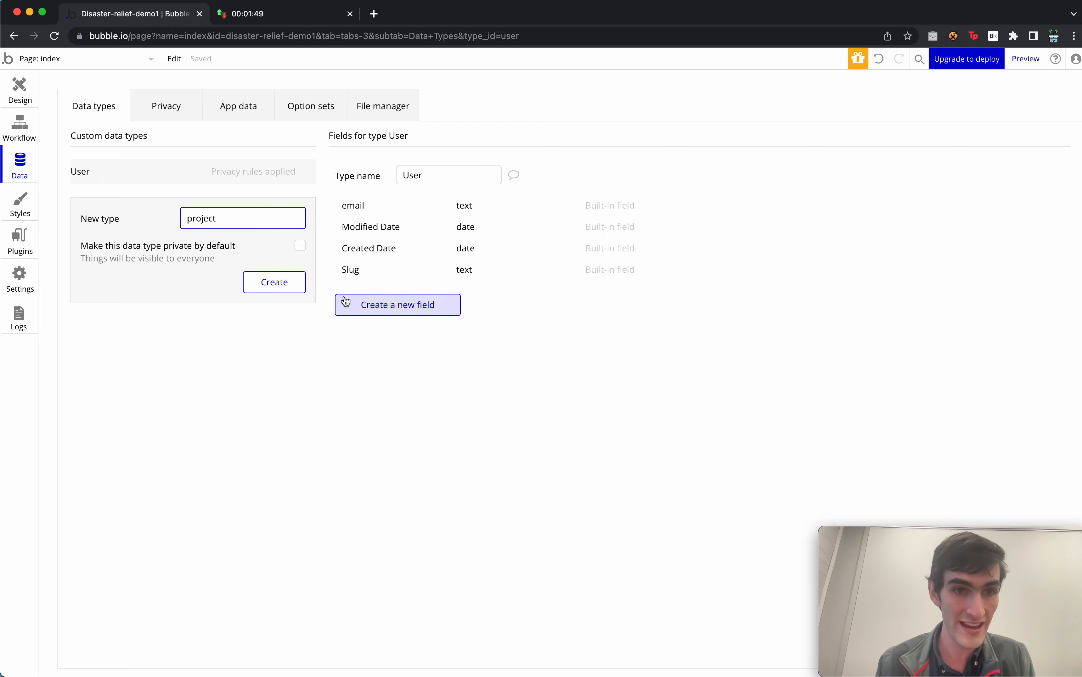
left_click(272, 283)
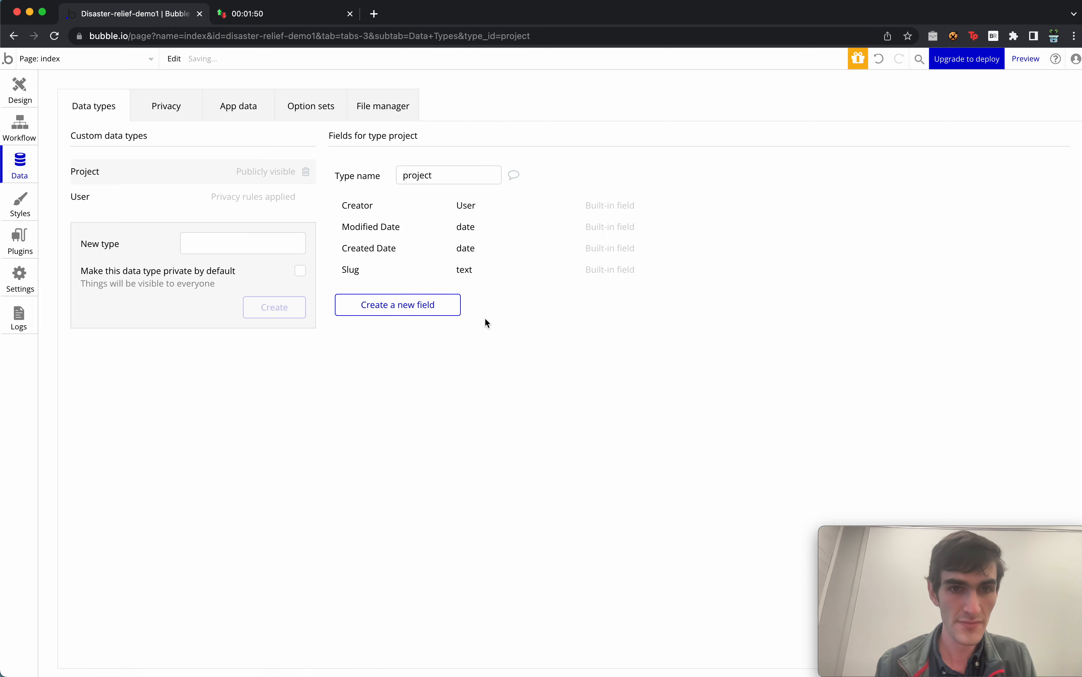
Add text fields 'title' and 'description' to the project data type.
left_click(412, 305)
type("title")
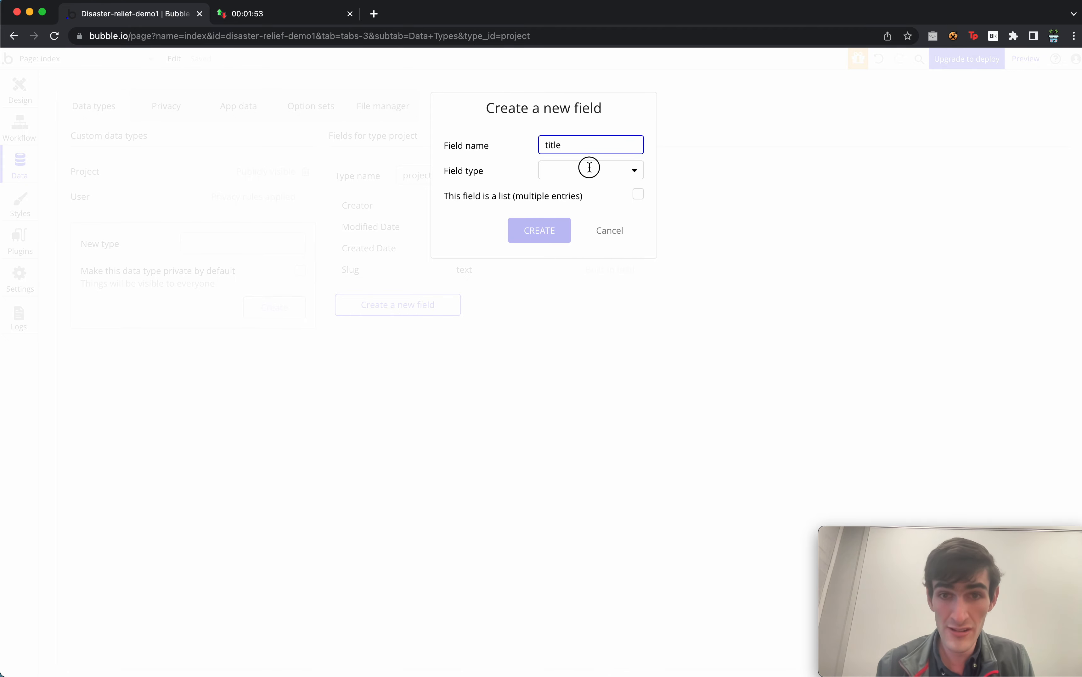
left_click(589, 168)
left_click(587, 191)
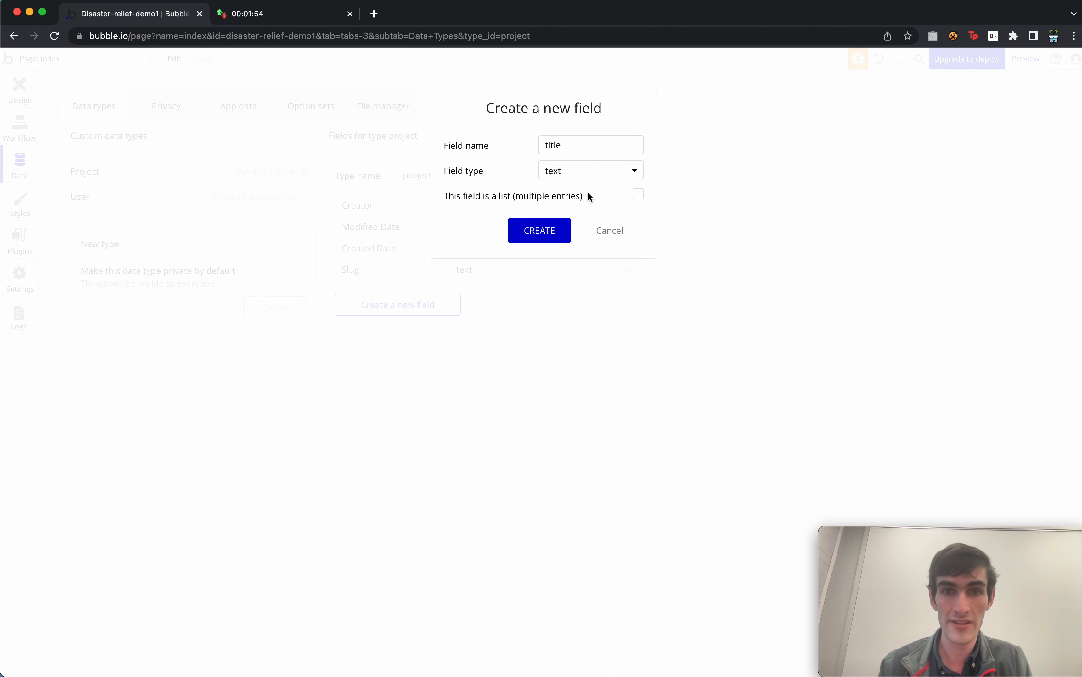
left_click(534, 232)
left_click(426, 333)
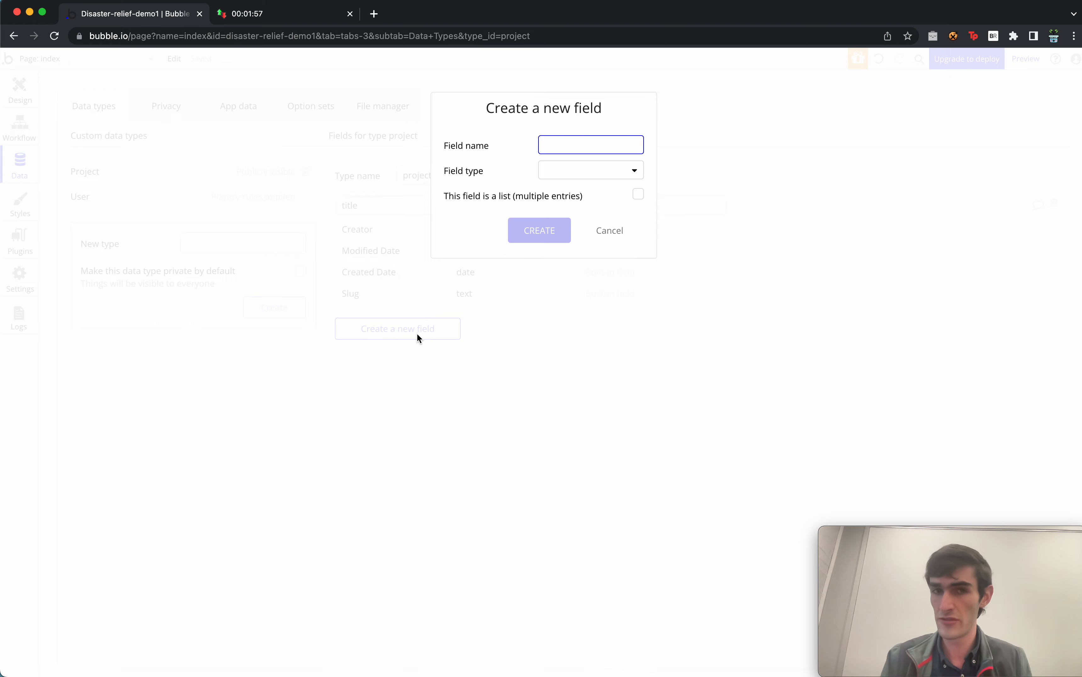
type("dexscript")
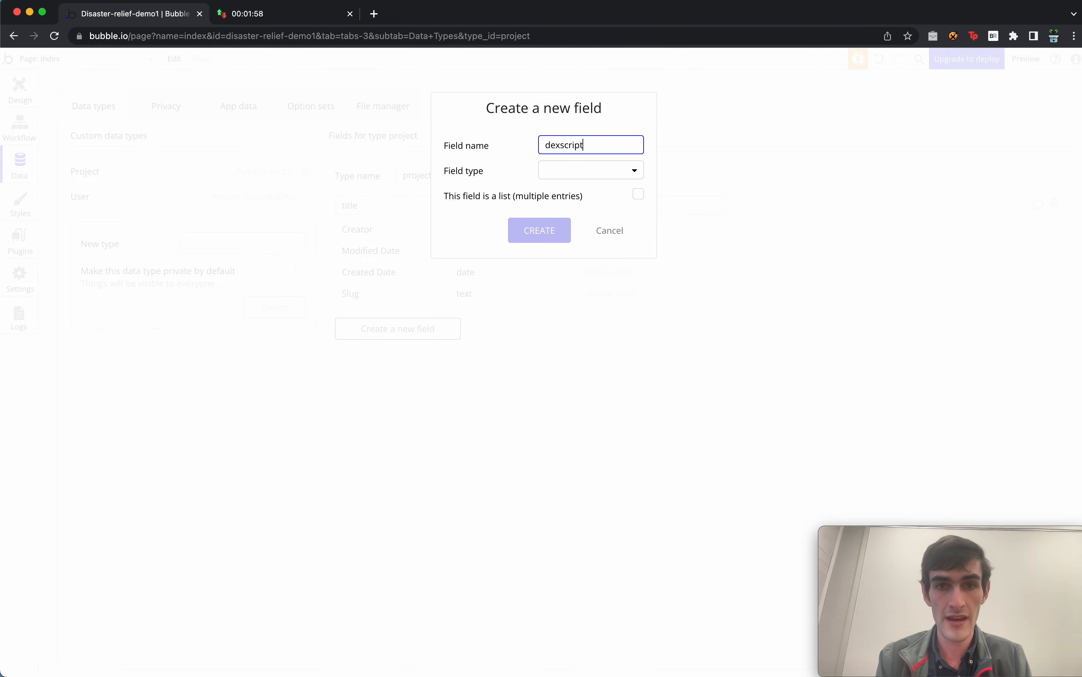
key("alt+BackSpace")
type("descri")
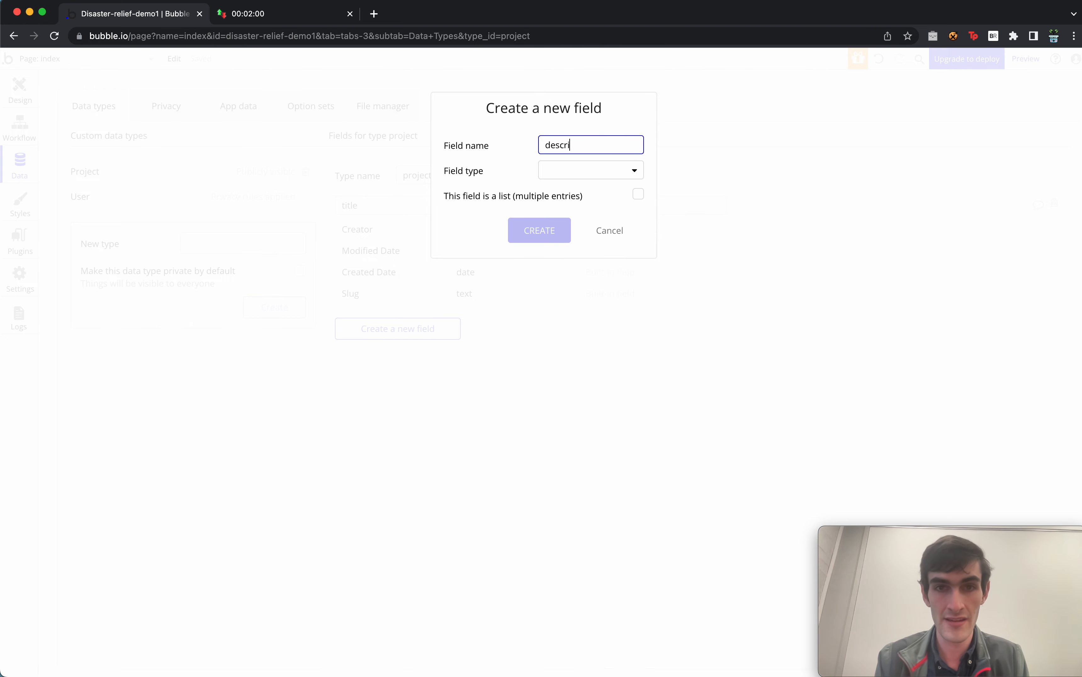
type("ption")
left_click(592, 170)
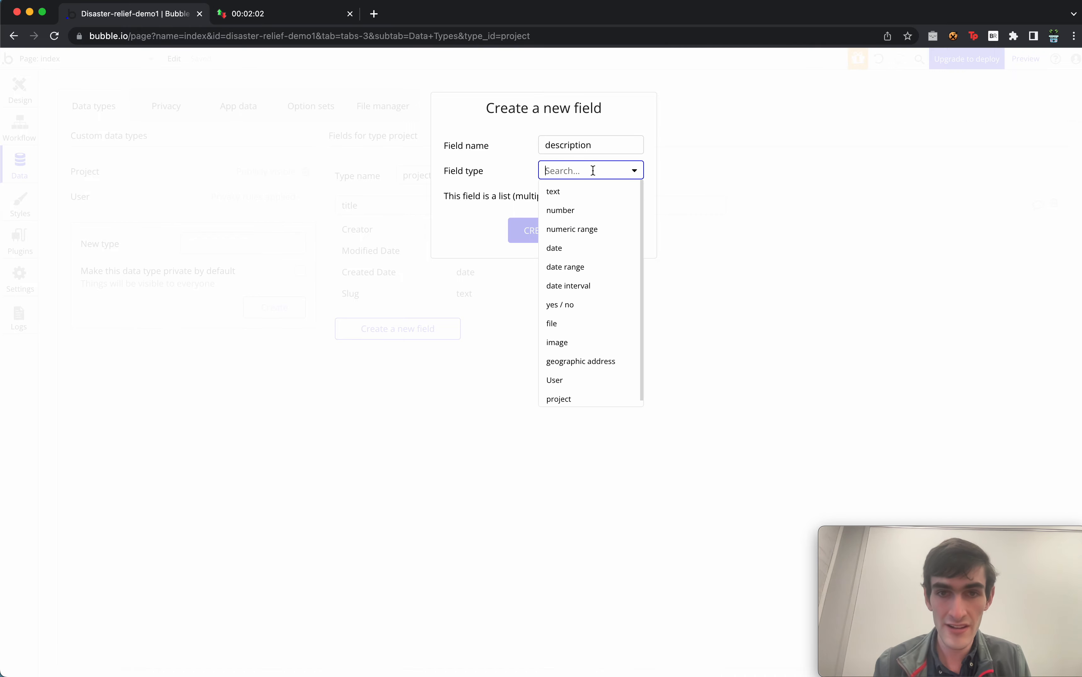
left_click(578, 193)
left_click(551, 233)
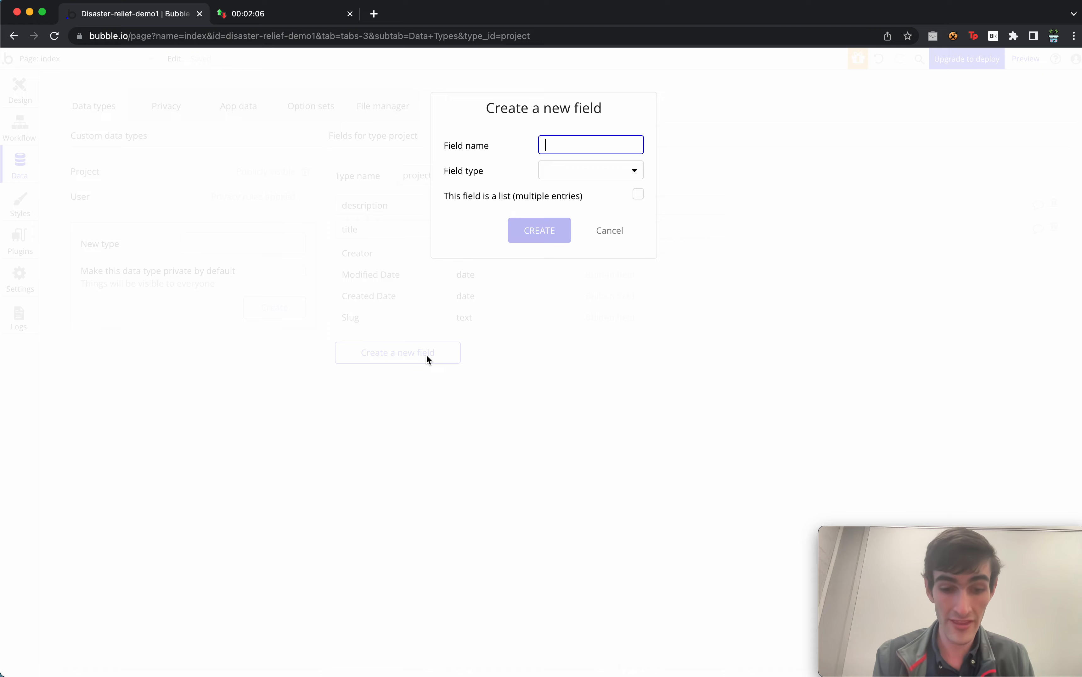
Add a 'current-supporters' field of type User to project.
type("supporters")
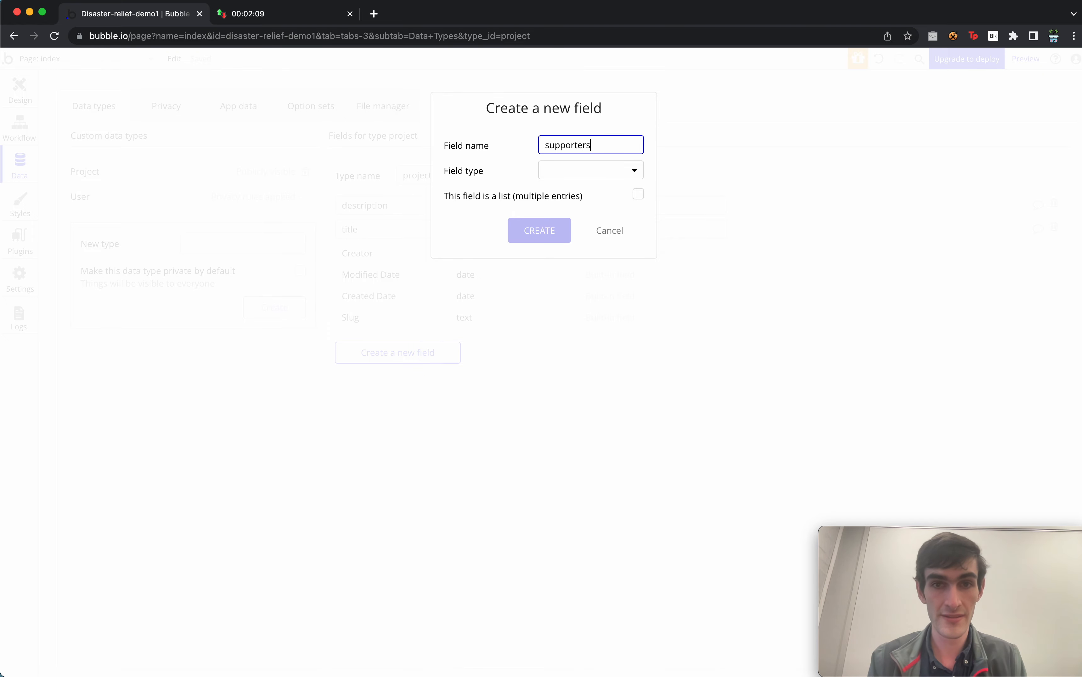
key("super+Left")
type("current-")
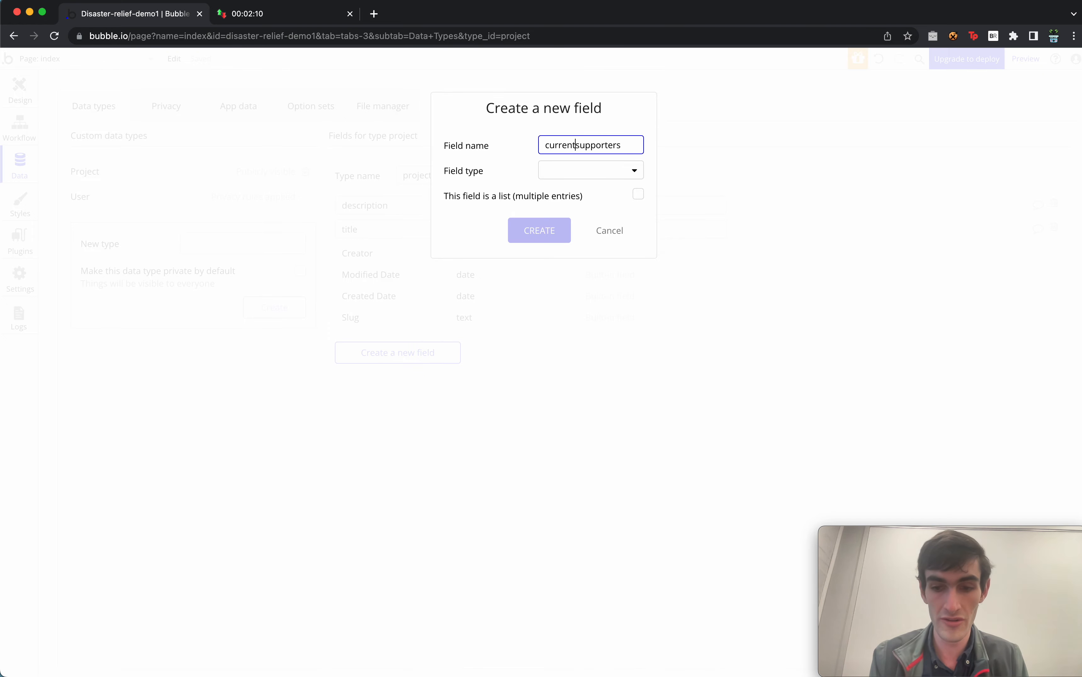
left_click(581, 174)
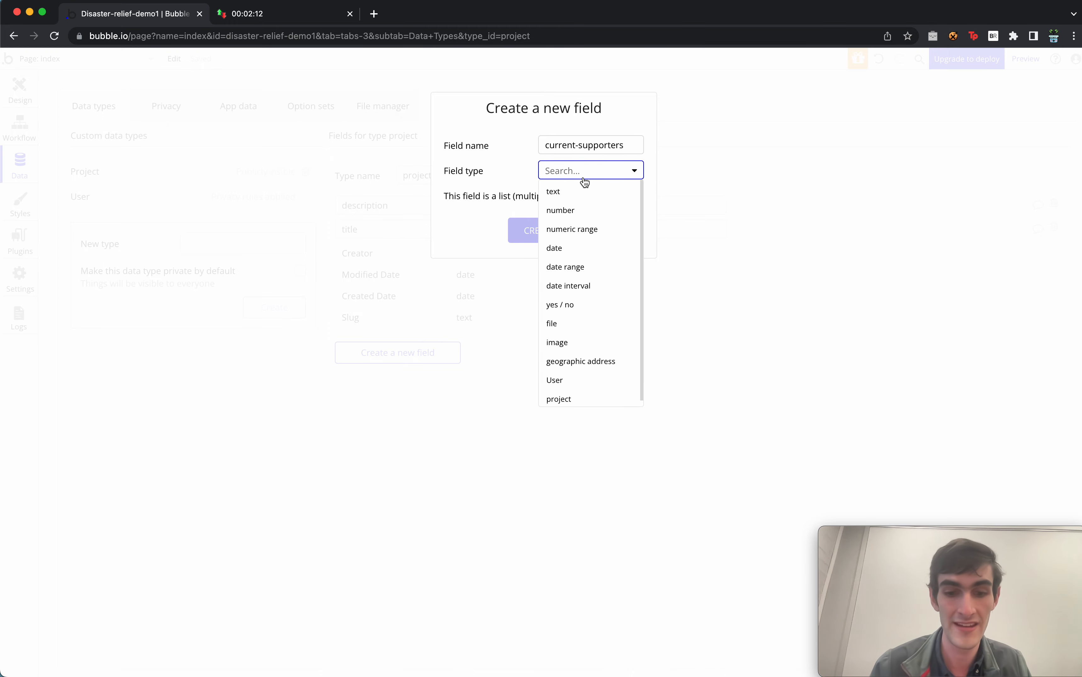
type("user")
left_click(583, 193)
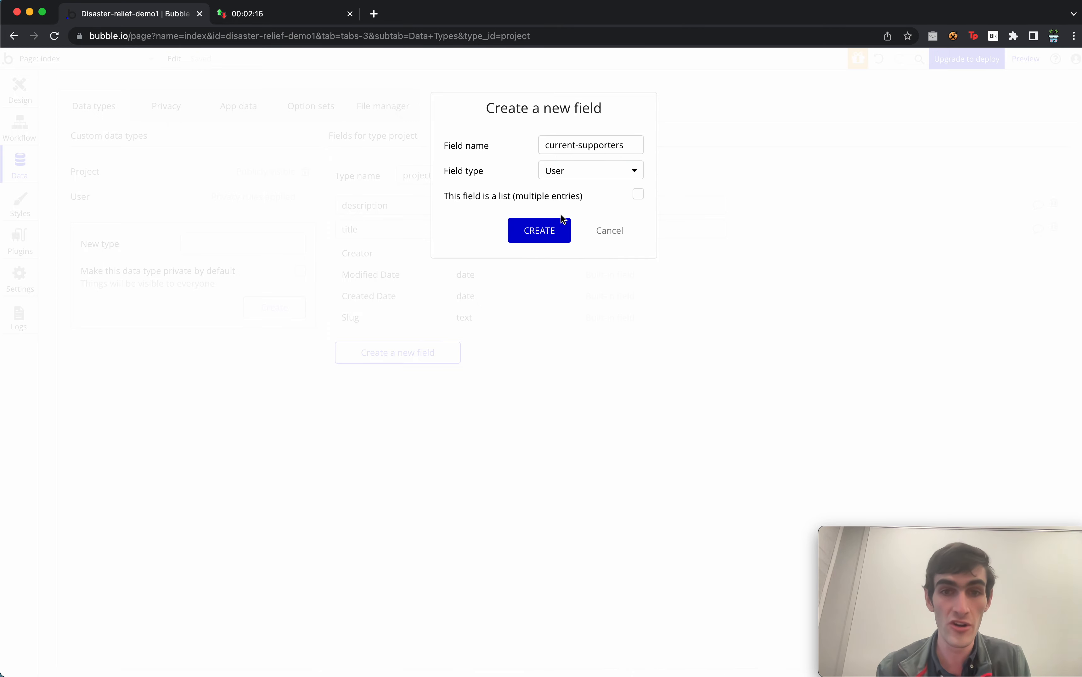
left_click(558, 229)
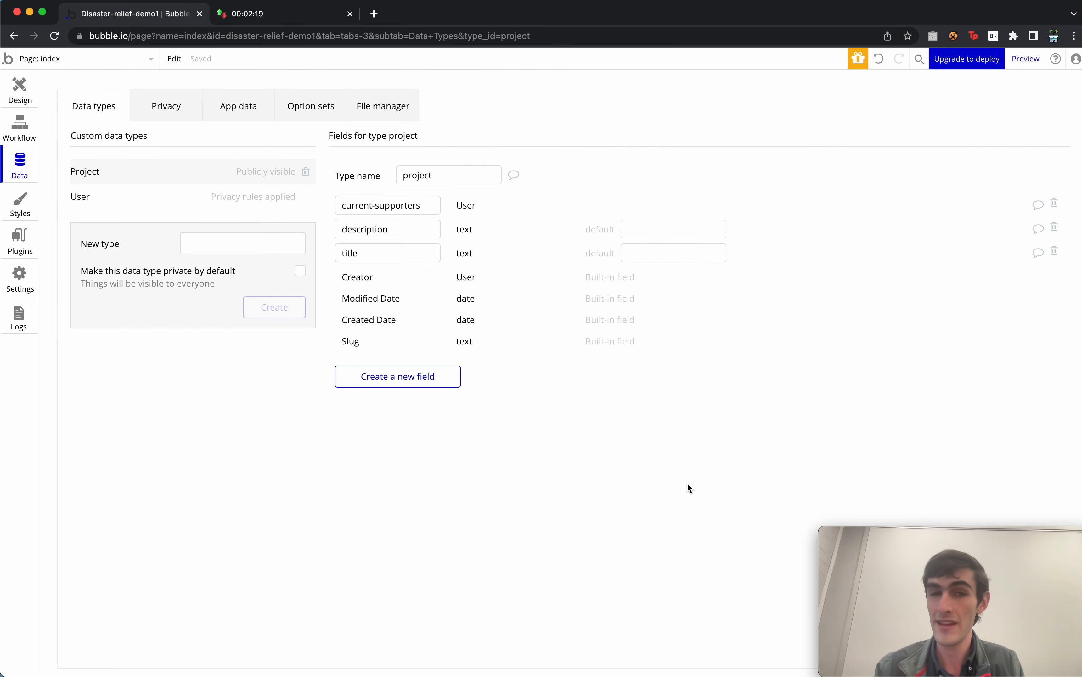
Add an 'img' field of type image to project.
left_click(434, 381)
type("i")
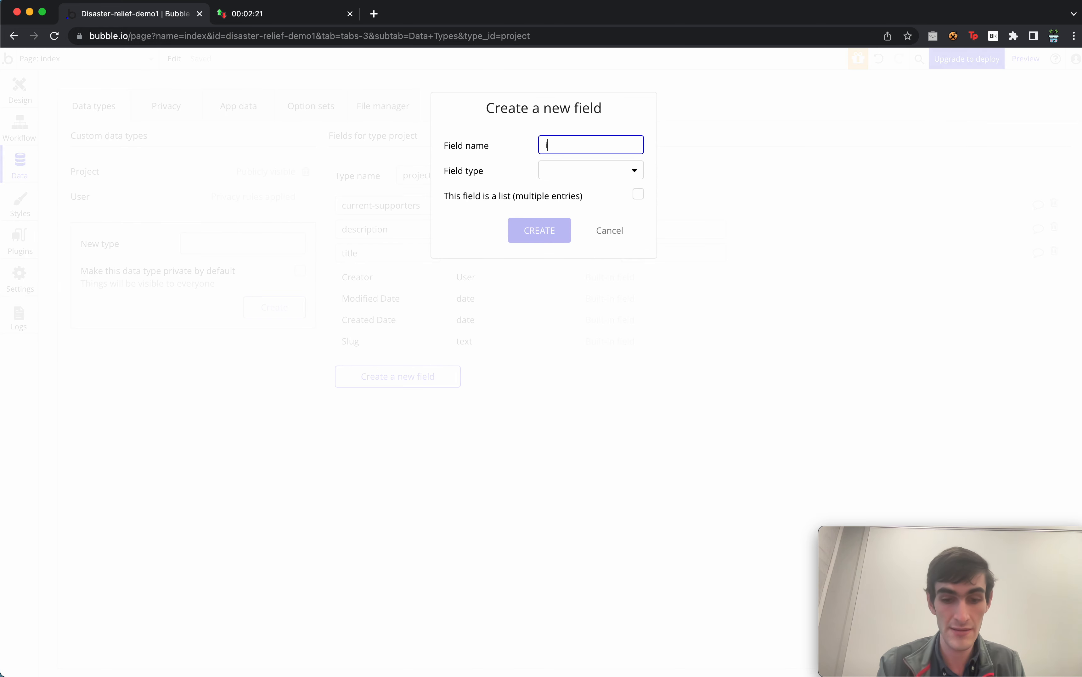
type("mg")
left_click(609, 177)
type("ima")
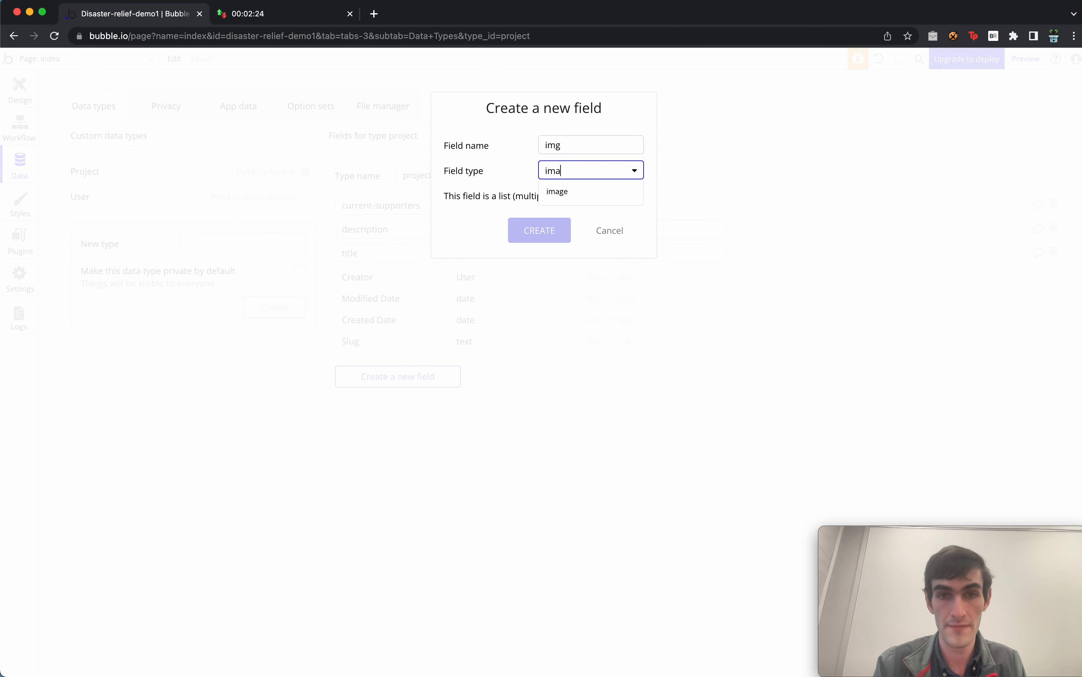
left_click(587, 192)
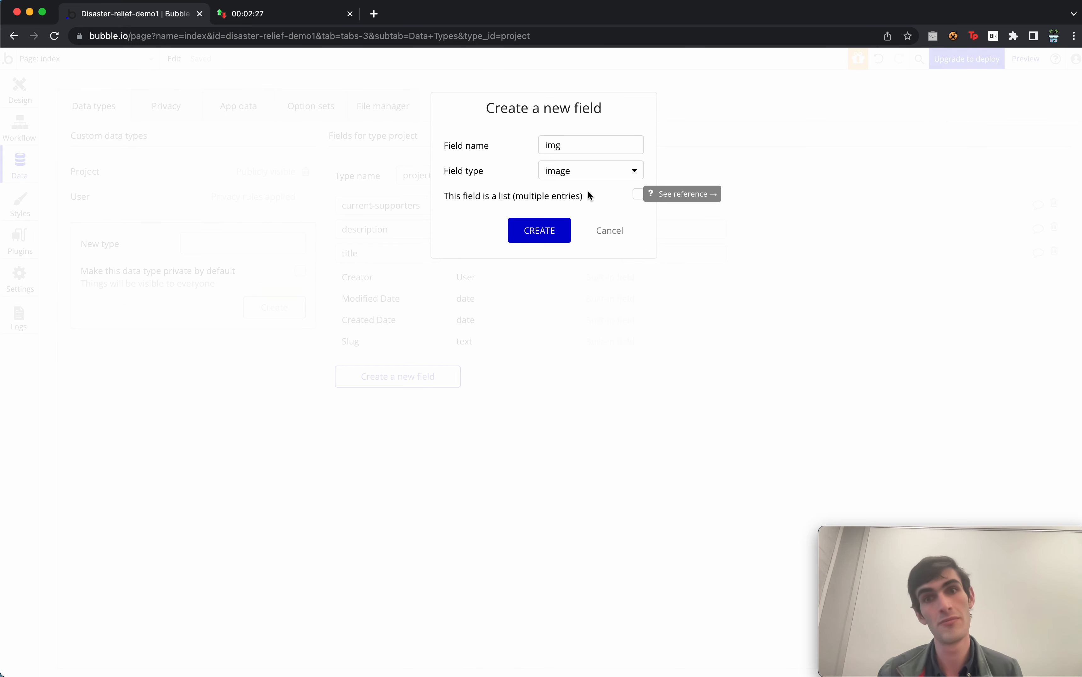
left_click(533, 232)
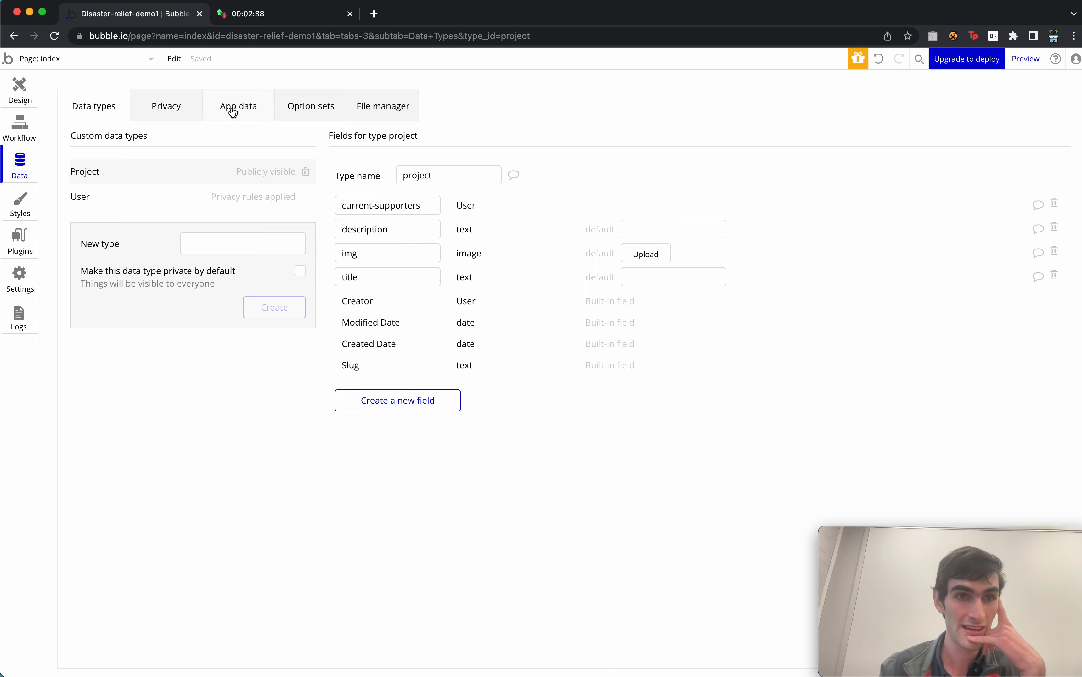
Review the Privacy, App data, Option sets and File manager tabs, then start a new privacy rule.
left_click(151, 113)
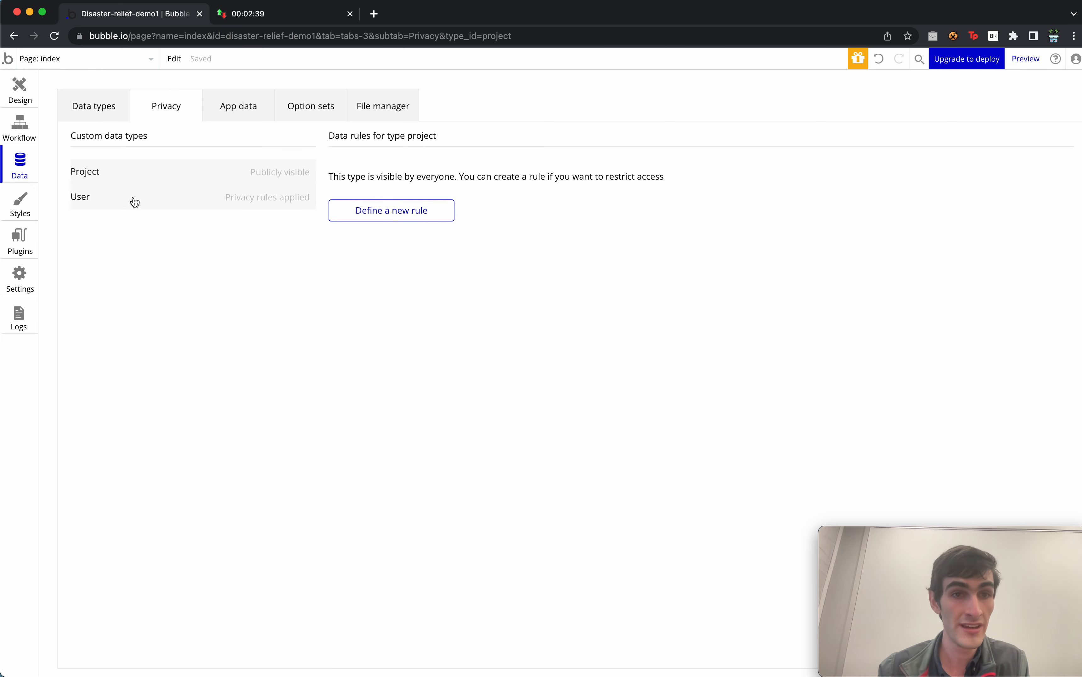
left_click(240, 107)
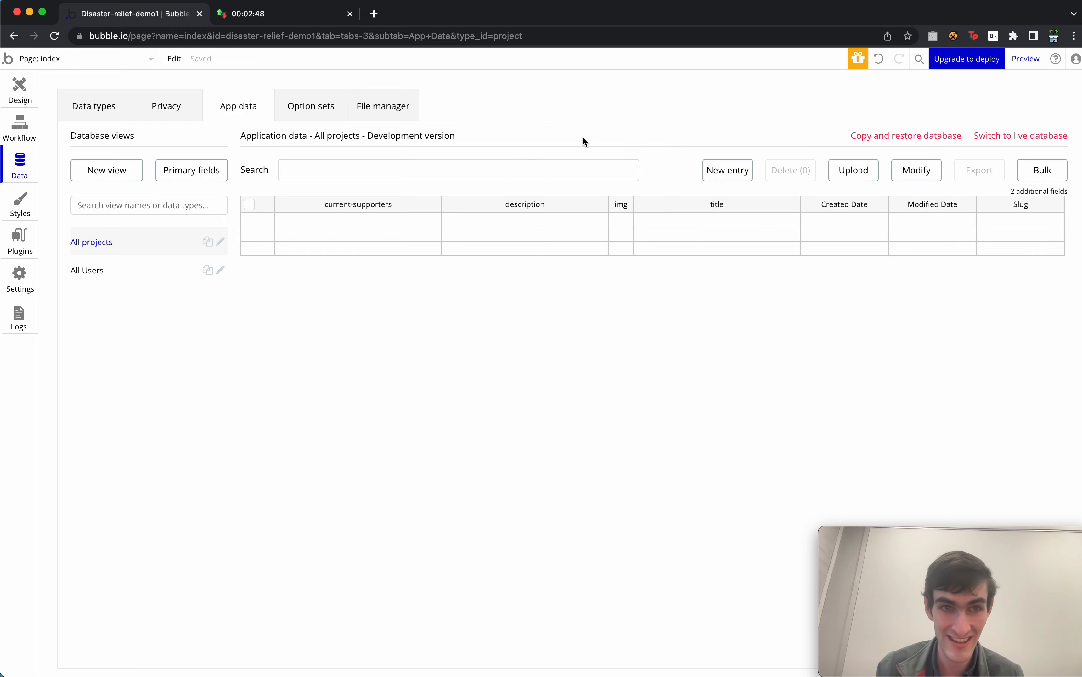
left_click(321, 104)
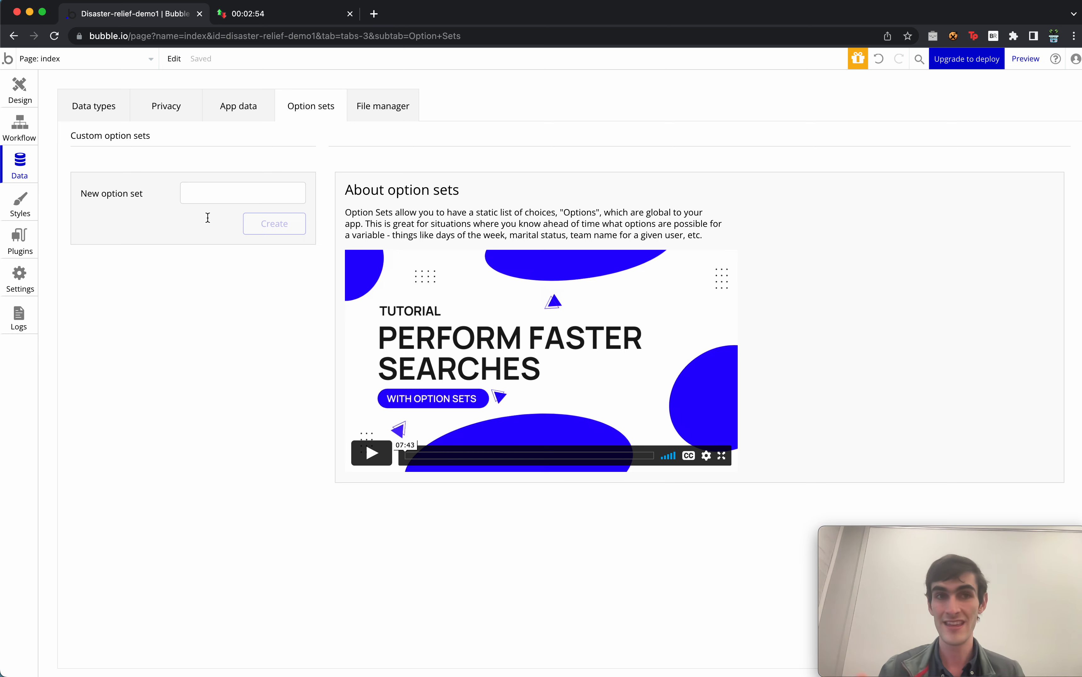
left_click(386, 106)
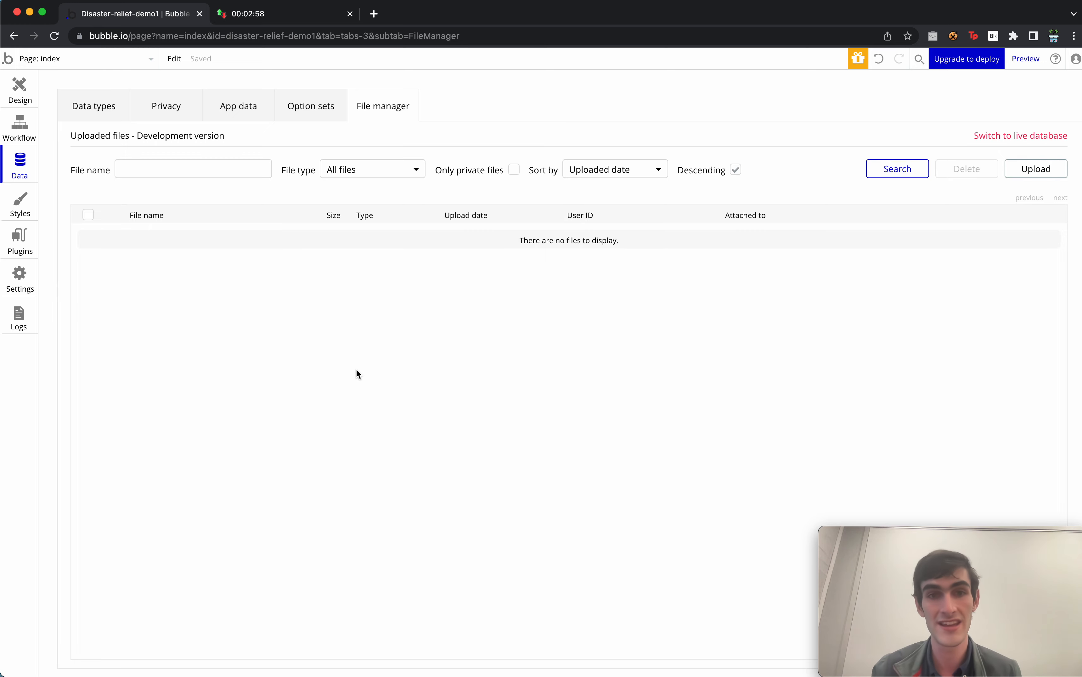
left_click(180, 116)
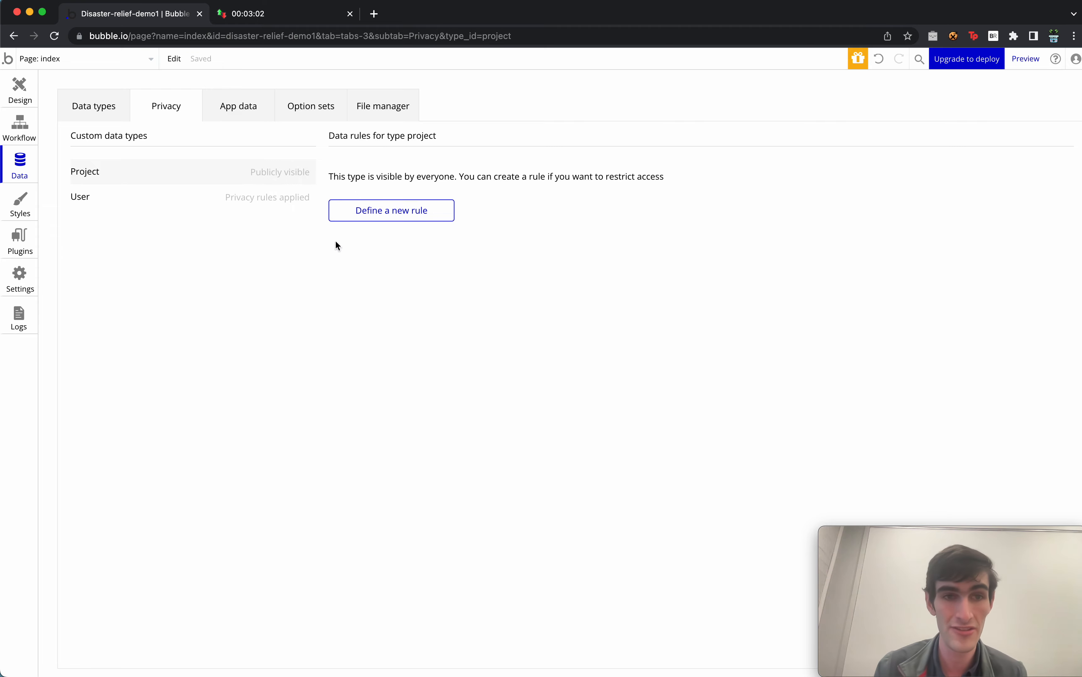
left_click(403, 211)
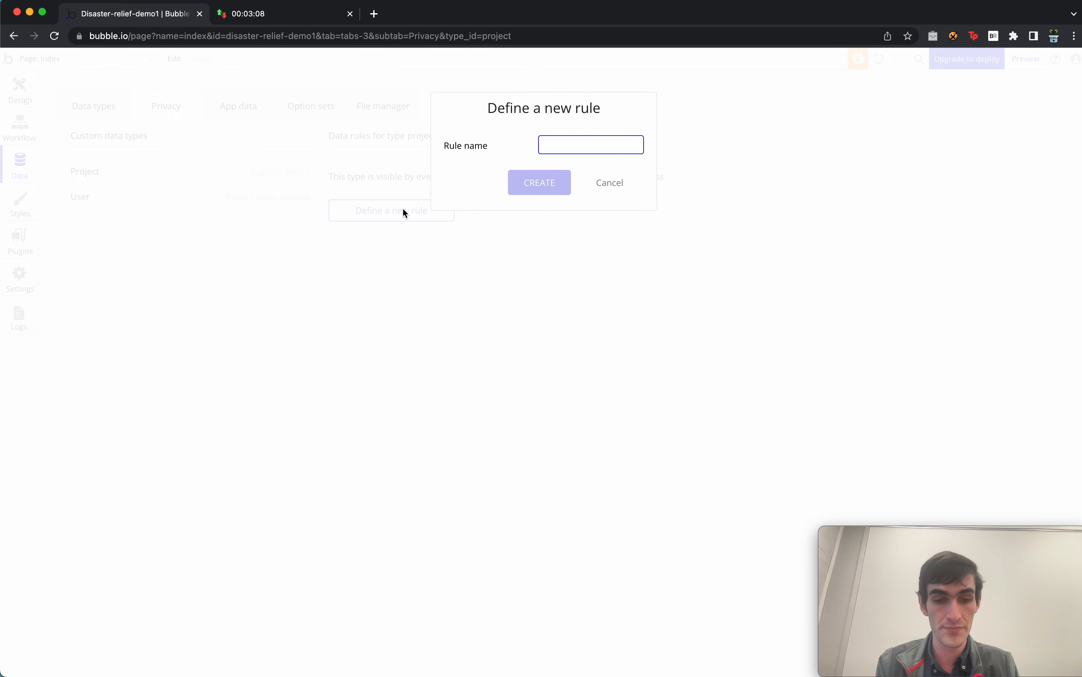
Create rule 'creator is editor' applying when This project's Creator is Current User.
type("creator")
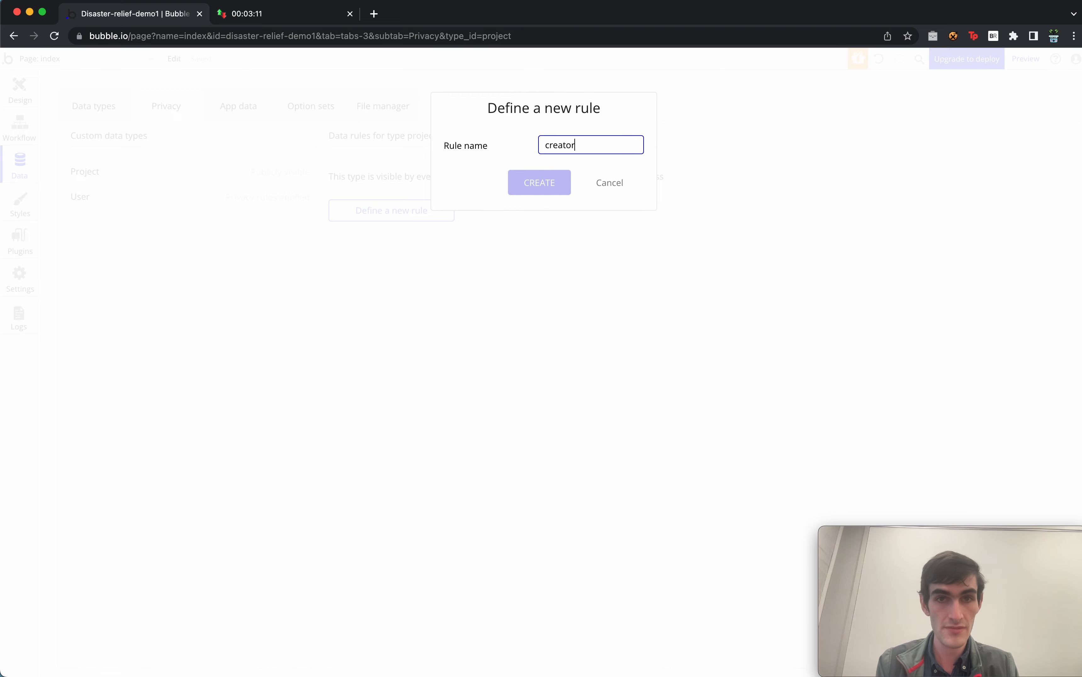
type(" is editor")
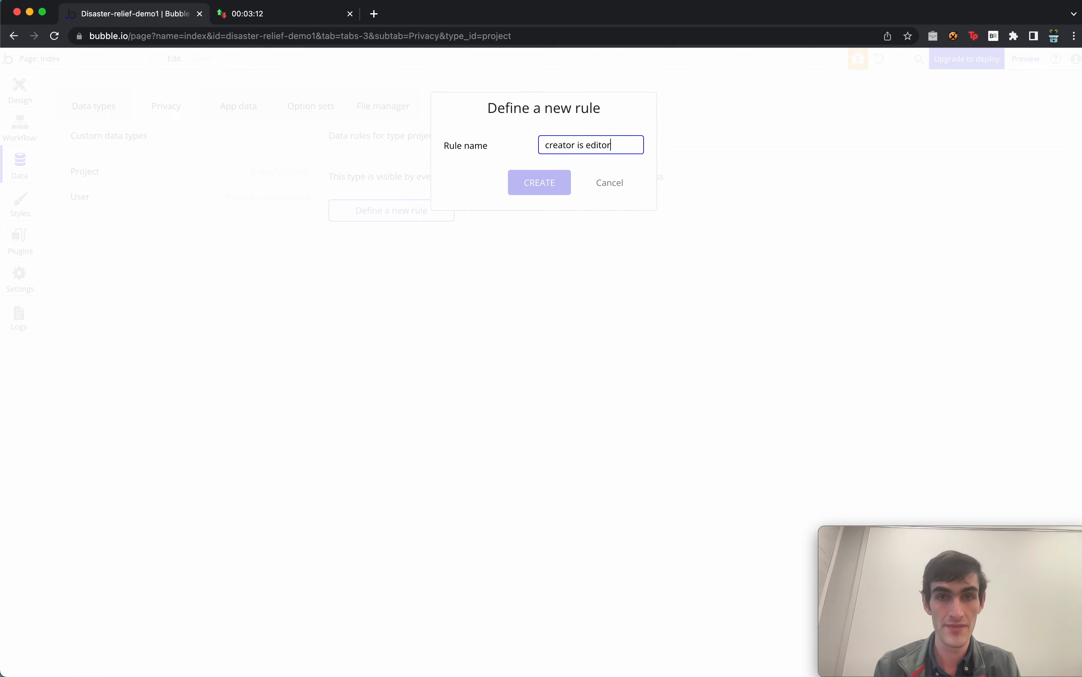
left_click(528, 190)
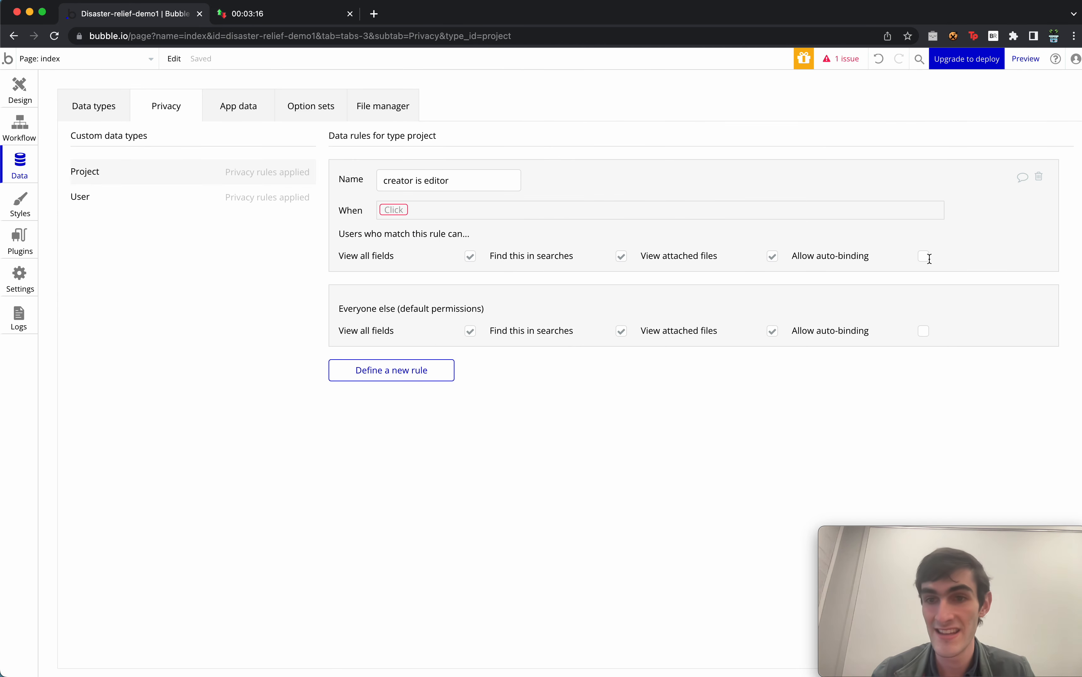
left_click(396, 210)
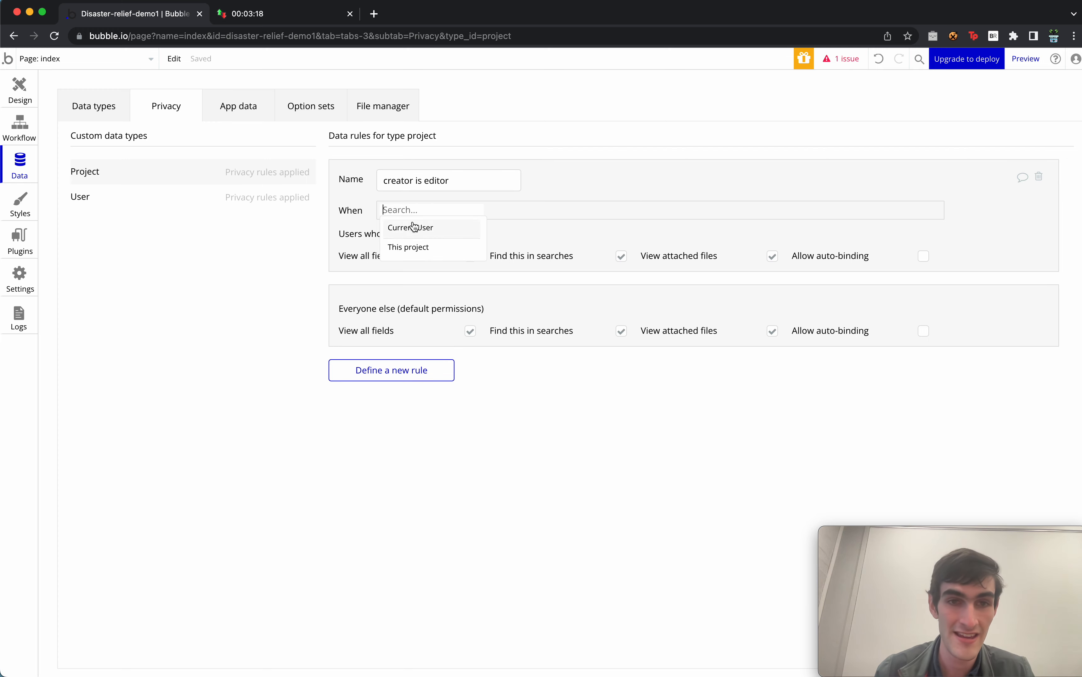
left_click(452, 249)
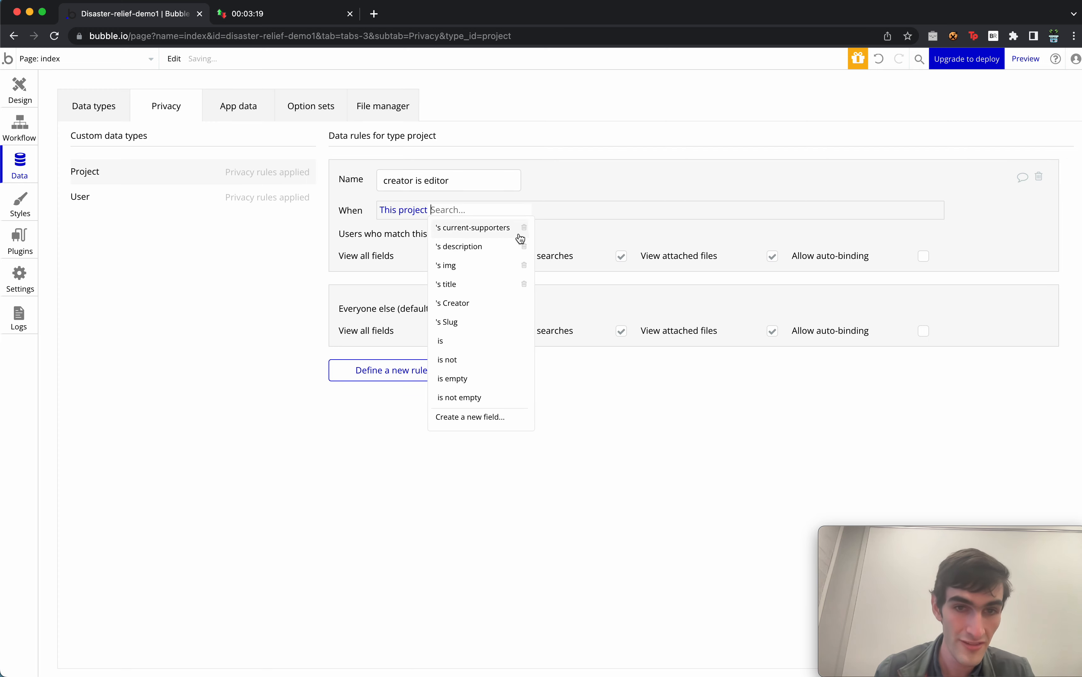
left_click(478, 307)
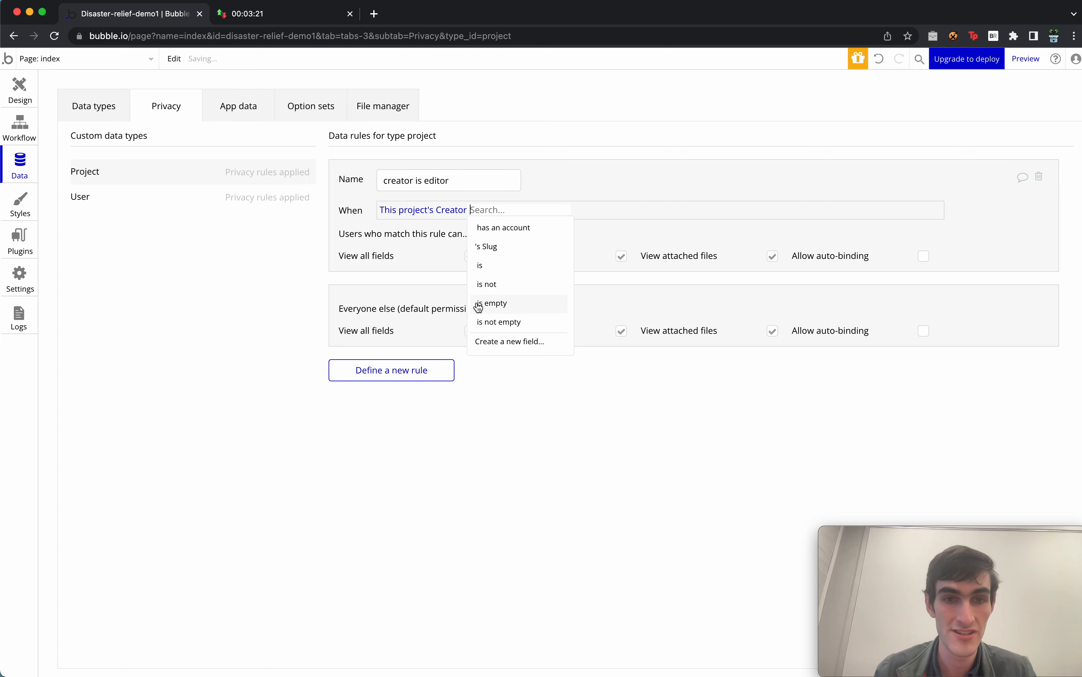
left_click(522, 263)
left_click(540, 227)
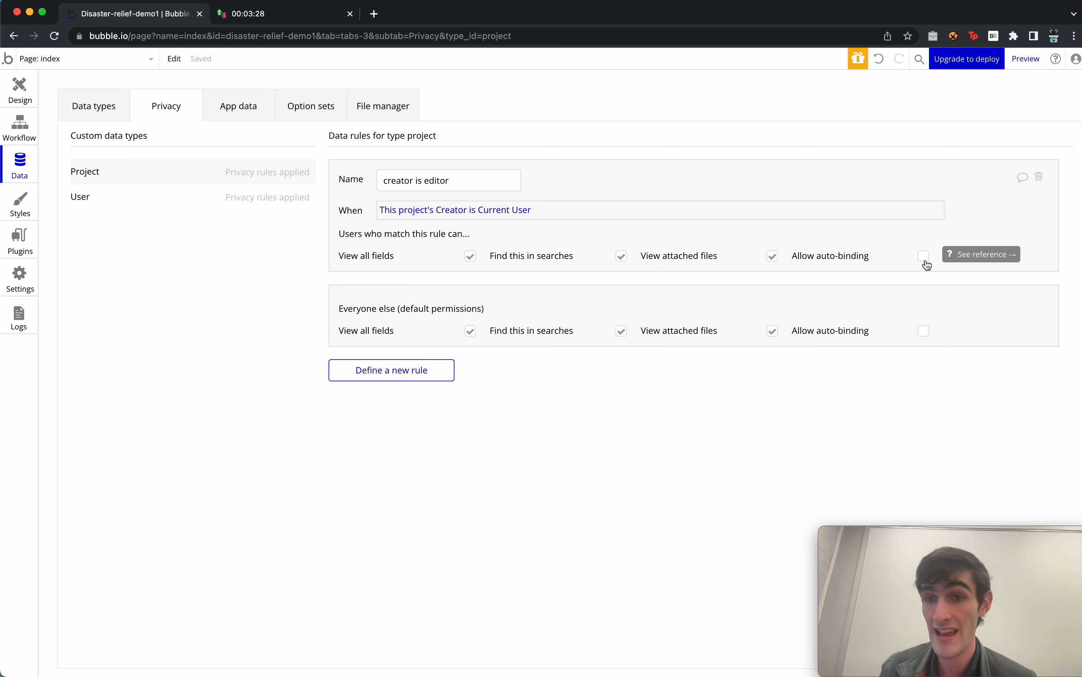
Allow auto-binding on current-supporters, description, img and title under this rule.
left_click_drag(801, 256, 909, 257)
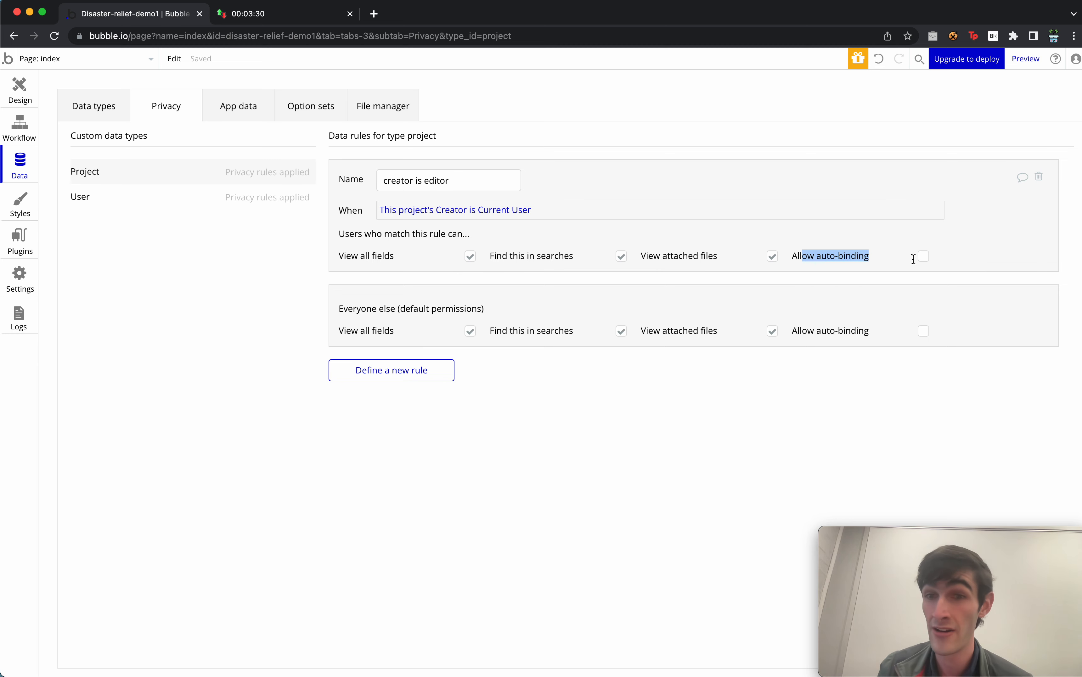
left_click(923, 257)
left_click(470, 290)
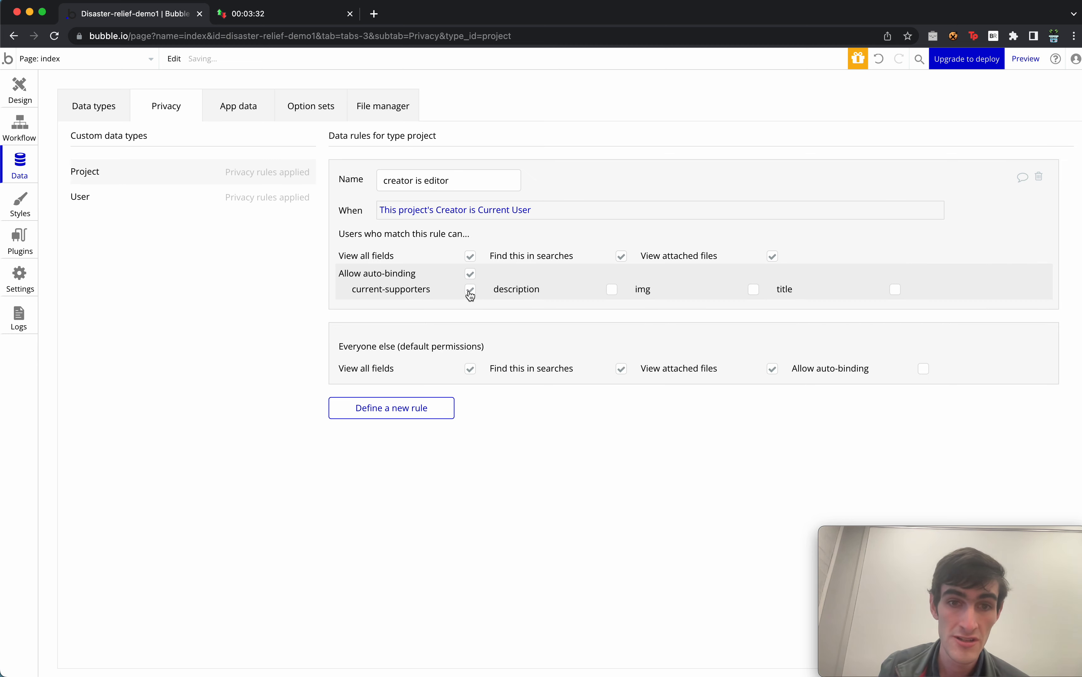
left_click(612, 290)
left_click(754, 293)
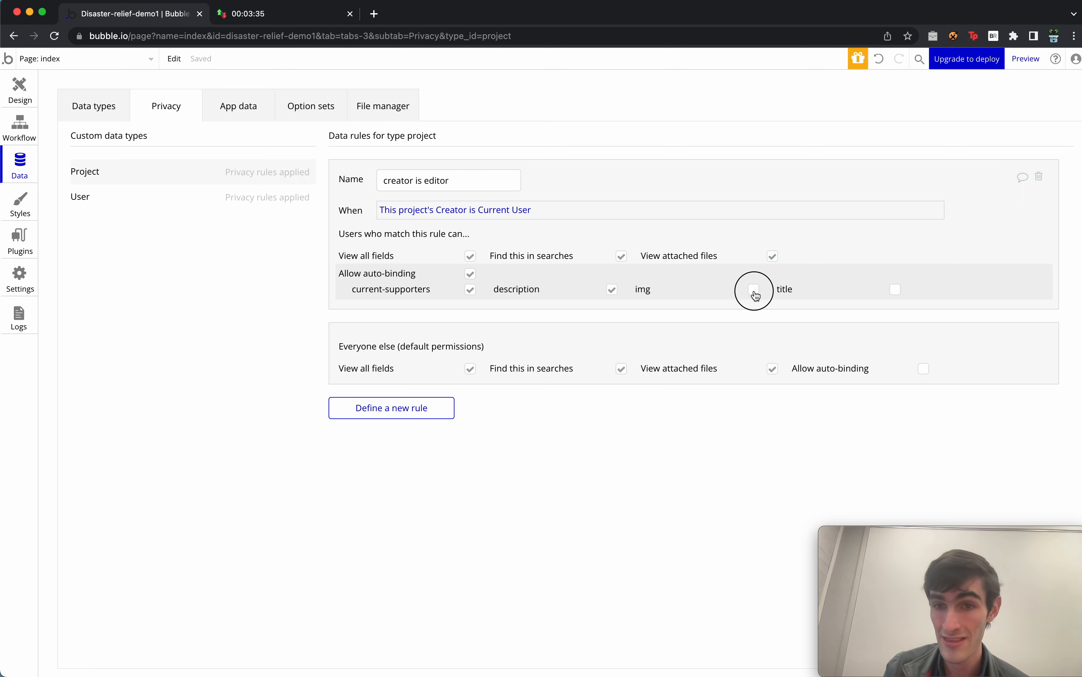
left_click(896, 291)
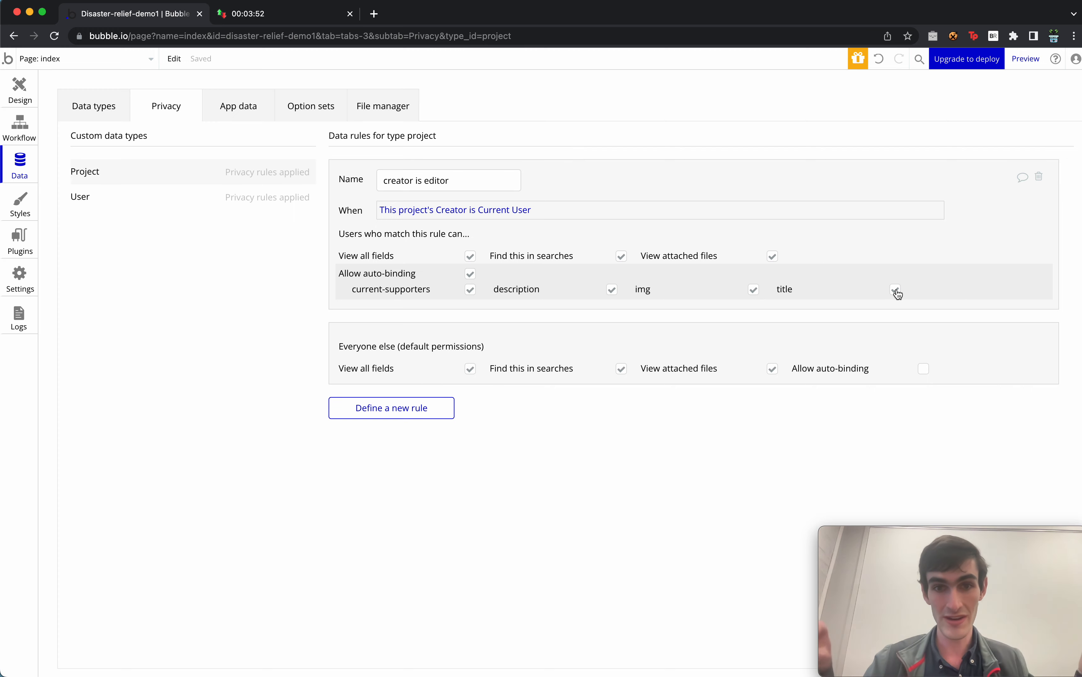
left_click(19, 89)
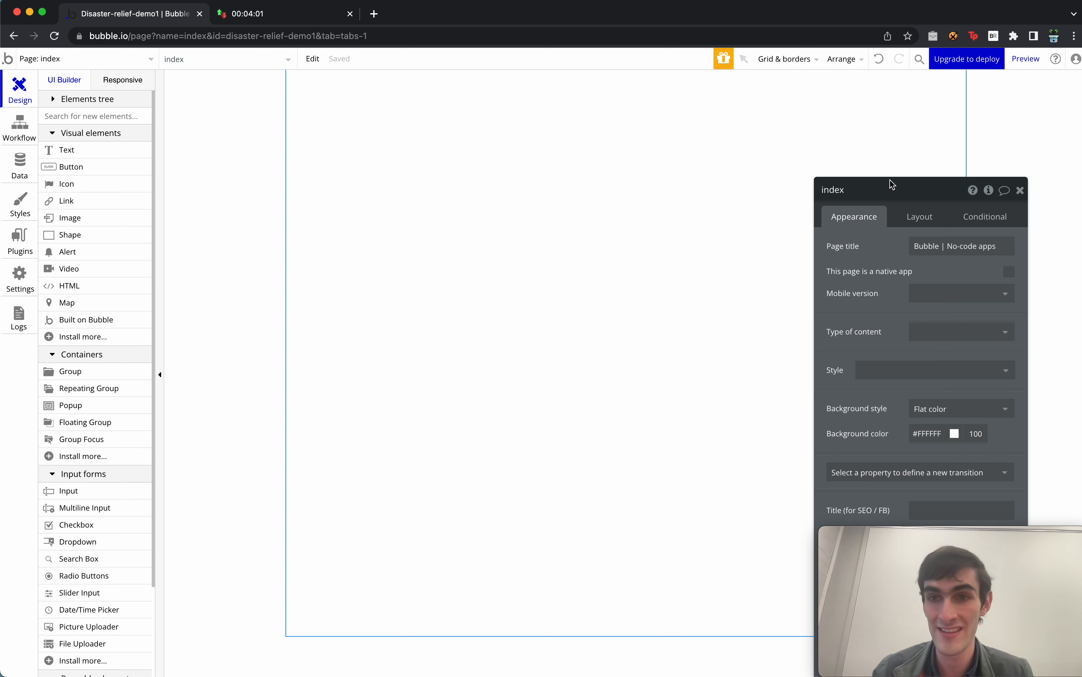
Set the index page background colour to #A17C2D at 34 opacity.
left_click(930, 435)
left_click_drag(878, 394, 667, 233)
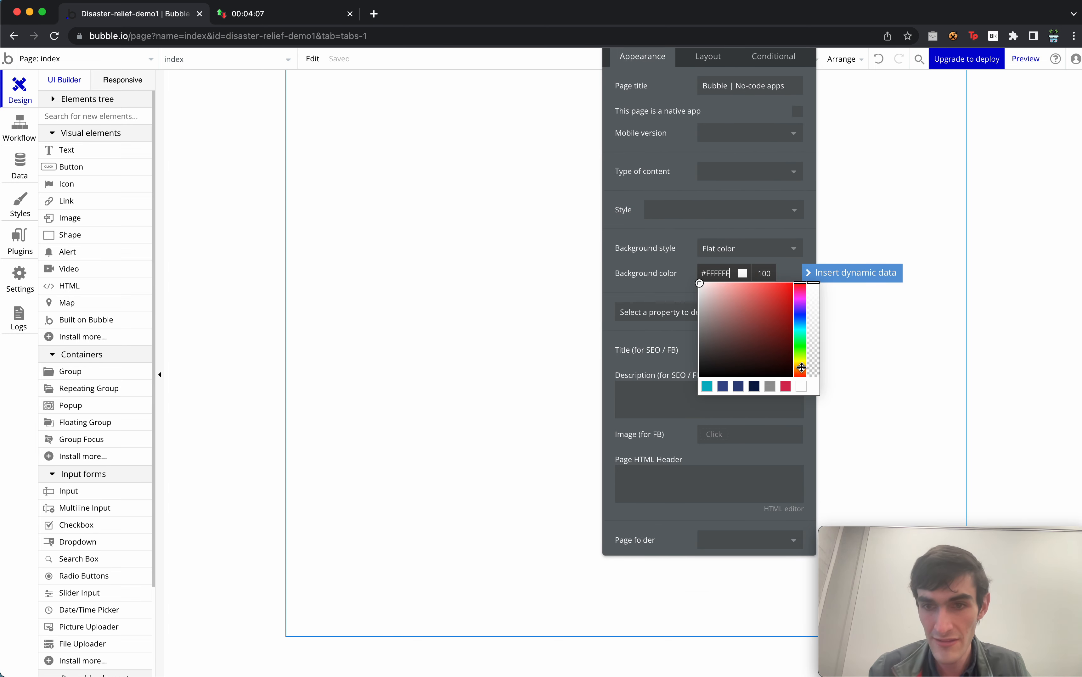
left_click(801, 368)
left_click(765, 316)
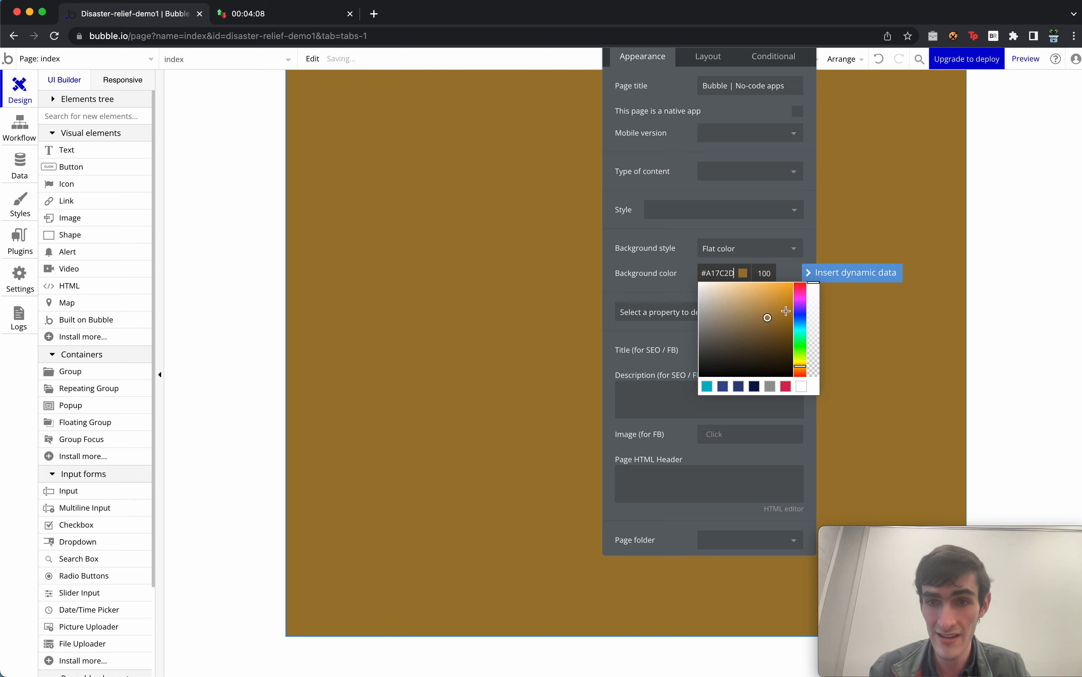
left_click(814, 334)
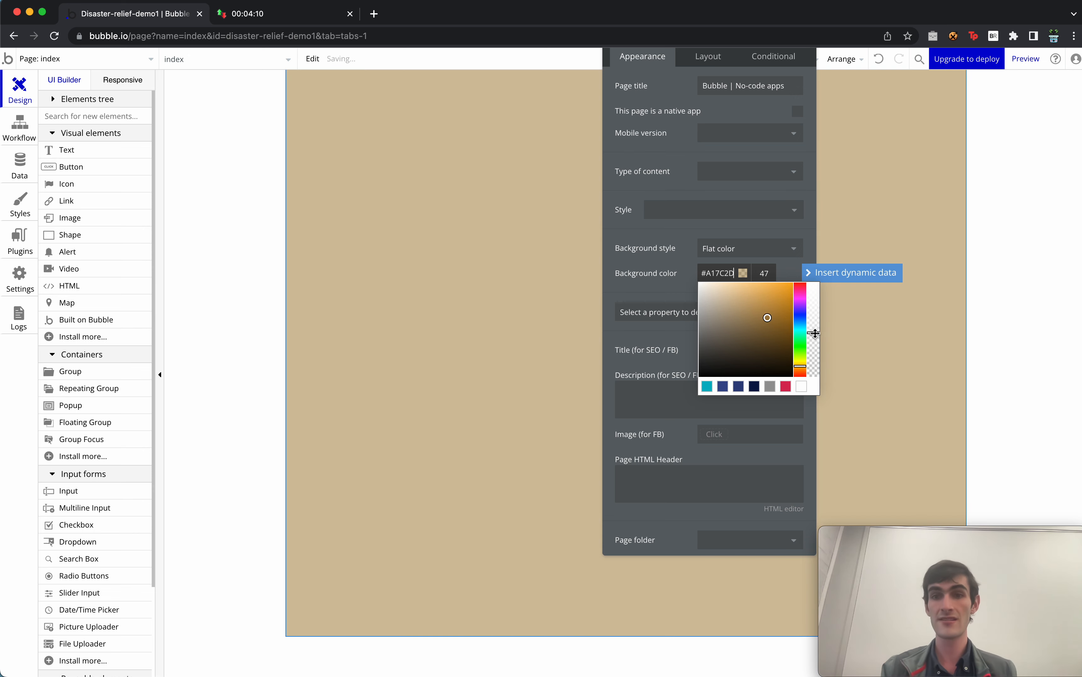
left_click_drag(814, 333, 813, 344)
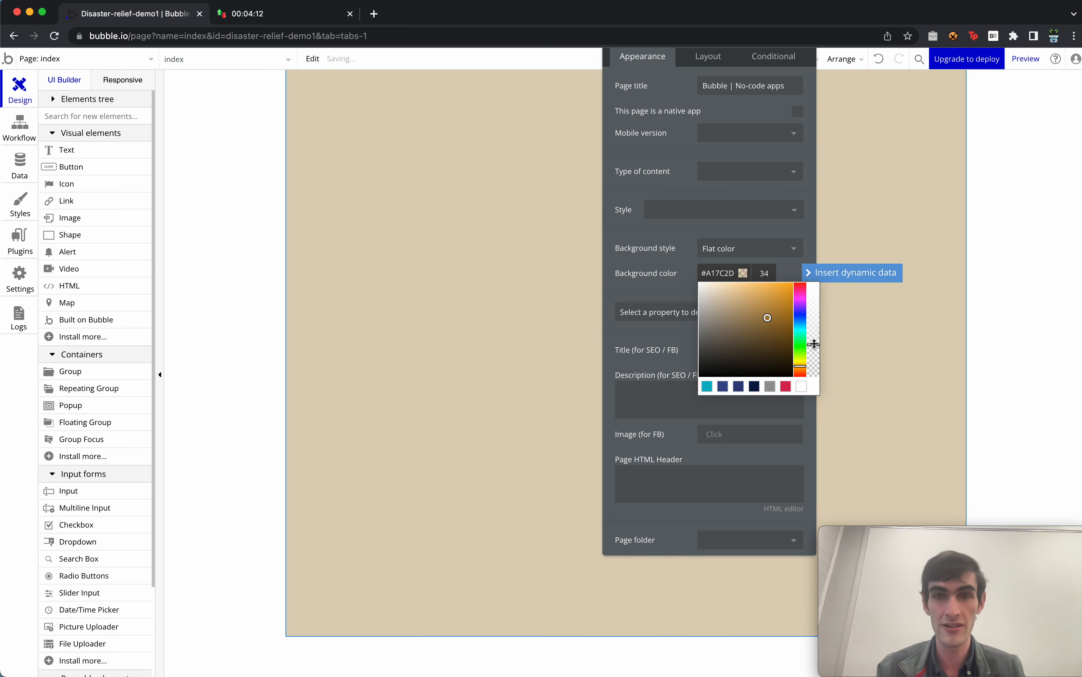
left_click_drag(705, 150, 605, 283)
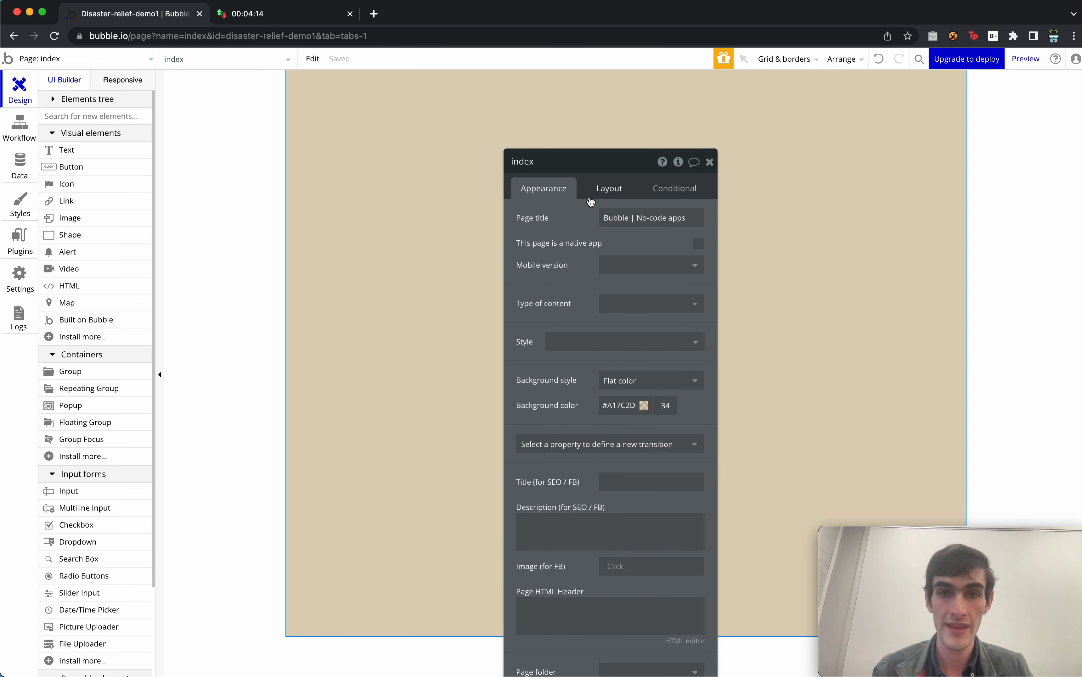
left_click(610, 184)
Set the index page's container layout to Column.
left_click(642, 219)
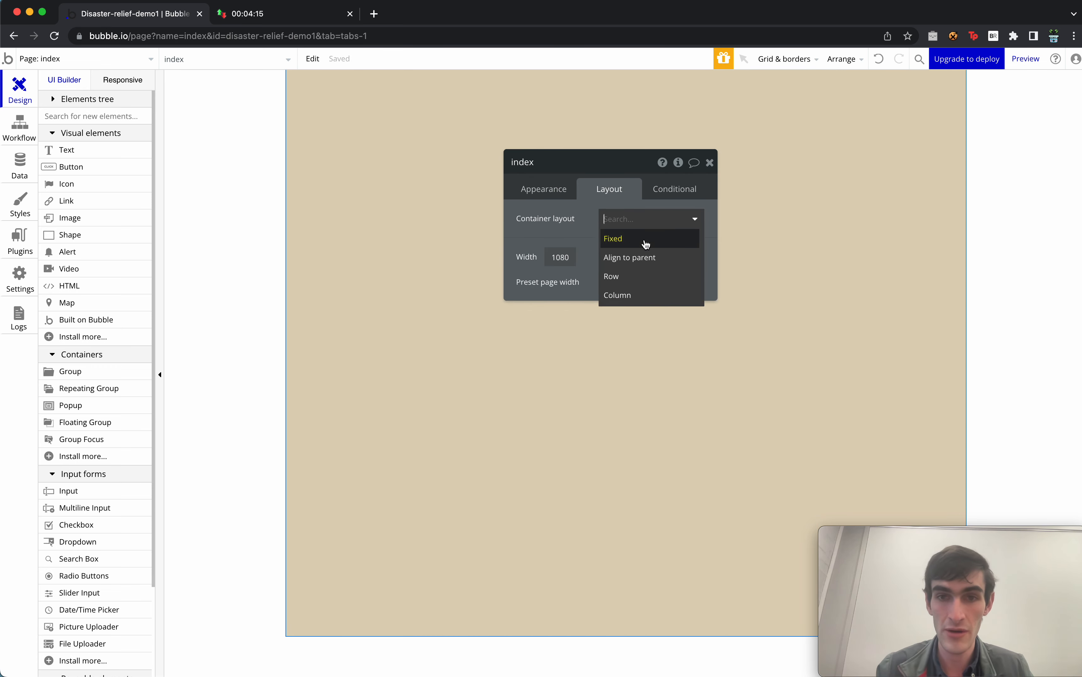
left_click(641, 293)
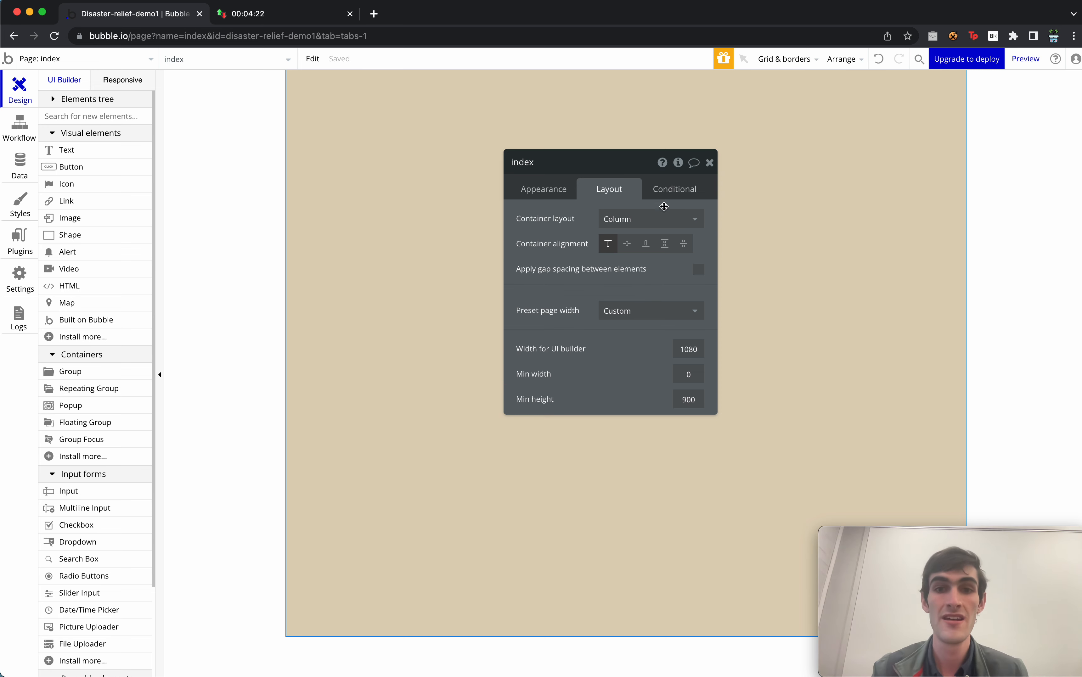
left_click(660, 220)
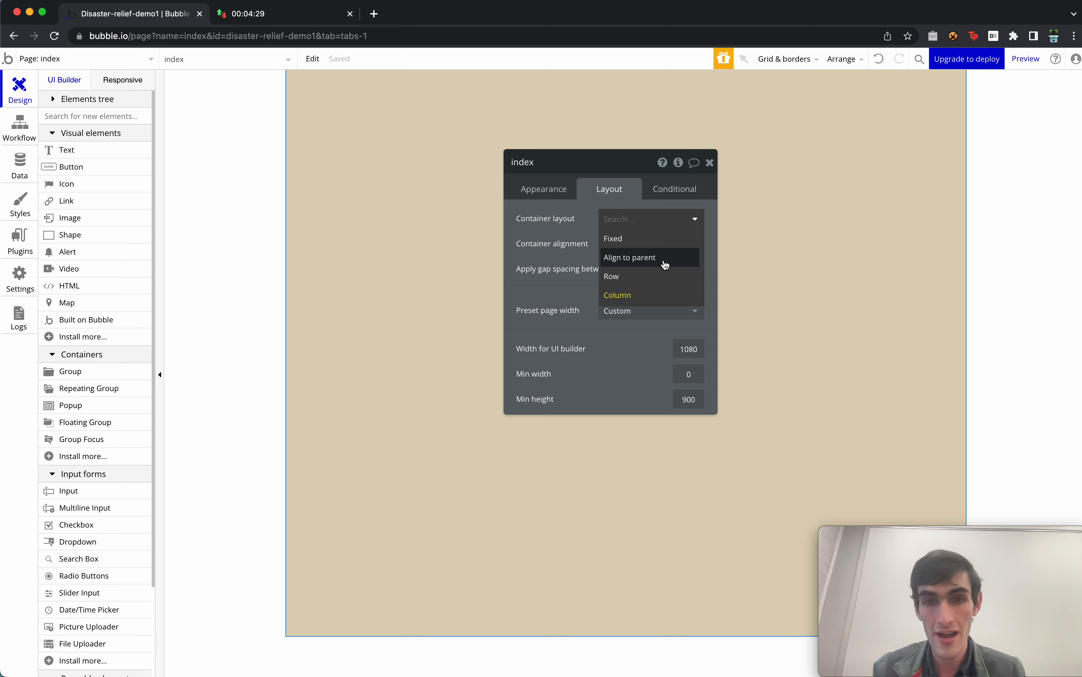
left_click(659, 296)
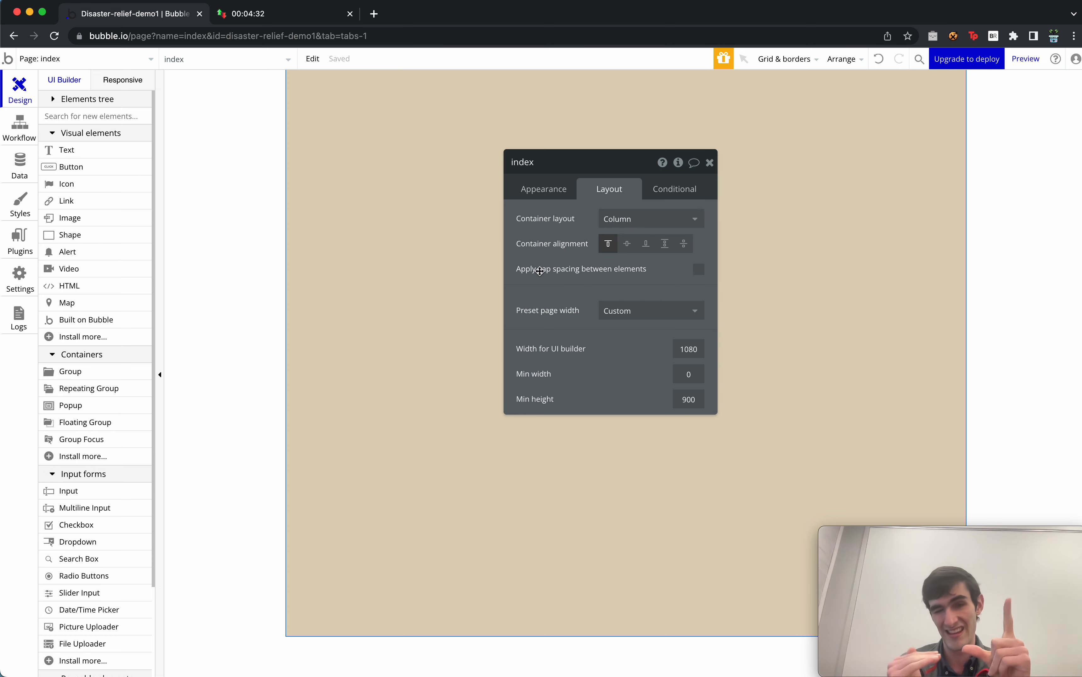
Open the index page's property editor and its Element inspector.
left_click(710, 163)
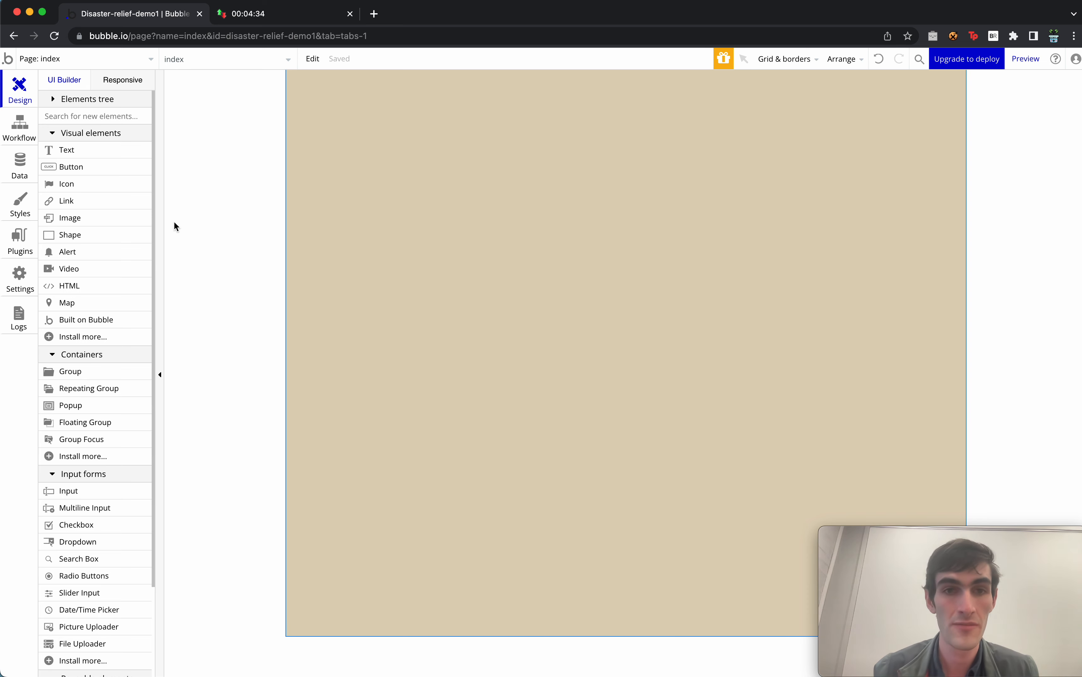
double_click(463, 153)
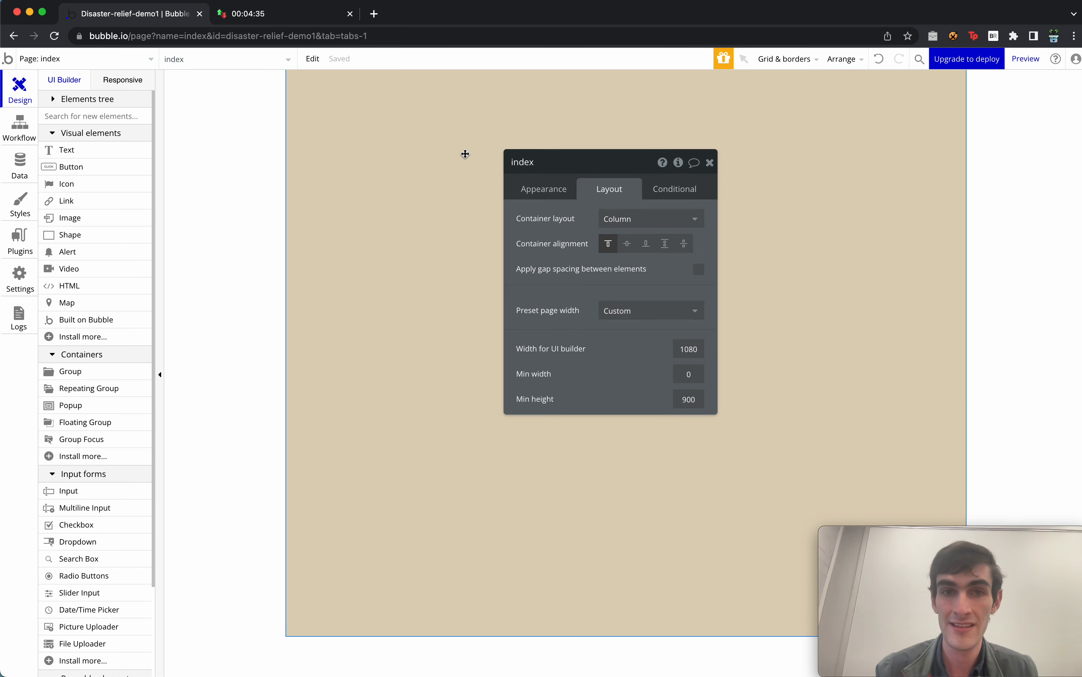
left_click(679, 163)
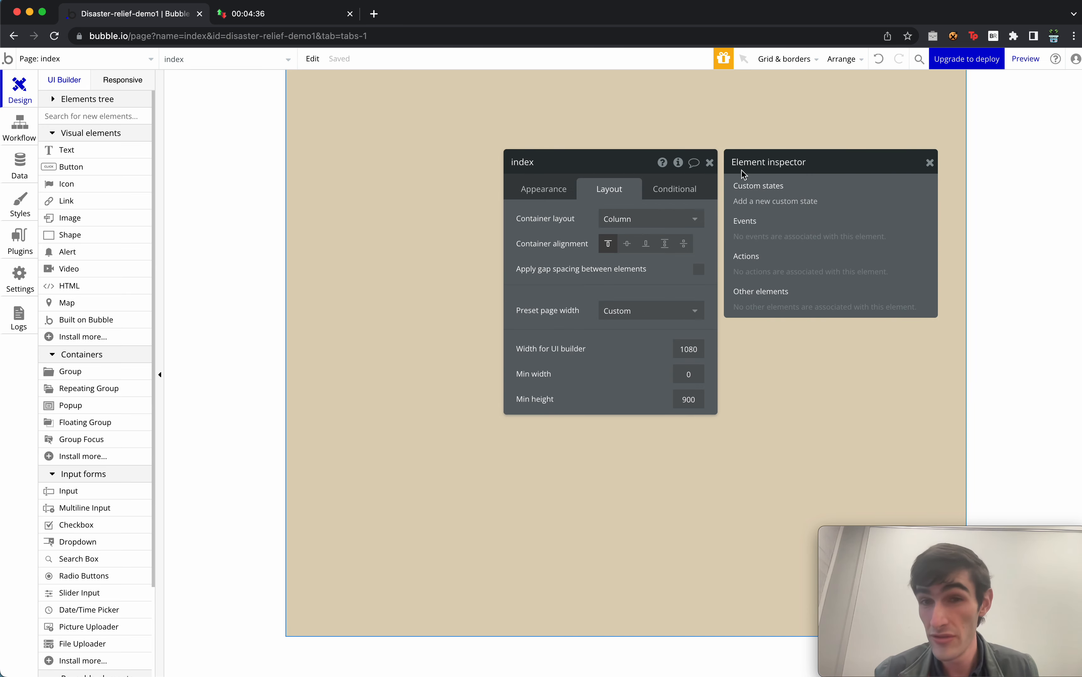
Add a page custom state 'projects-to-checked' holding a list of project.
left_click(778, 203)
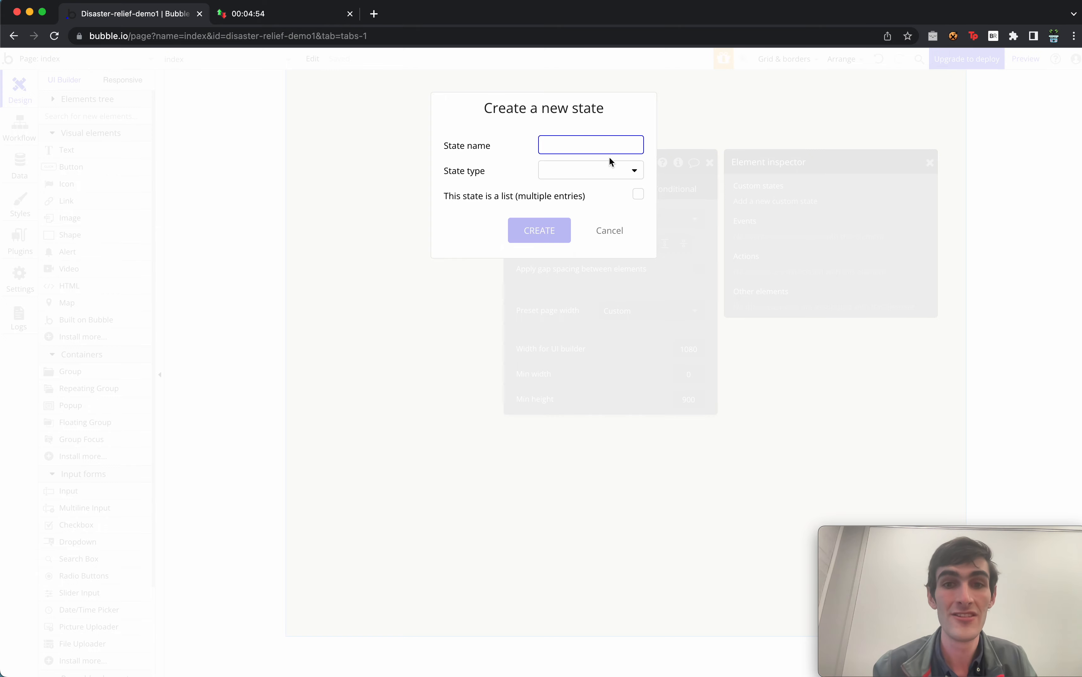
type("jects-to-c")
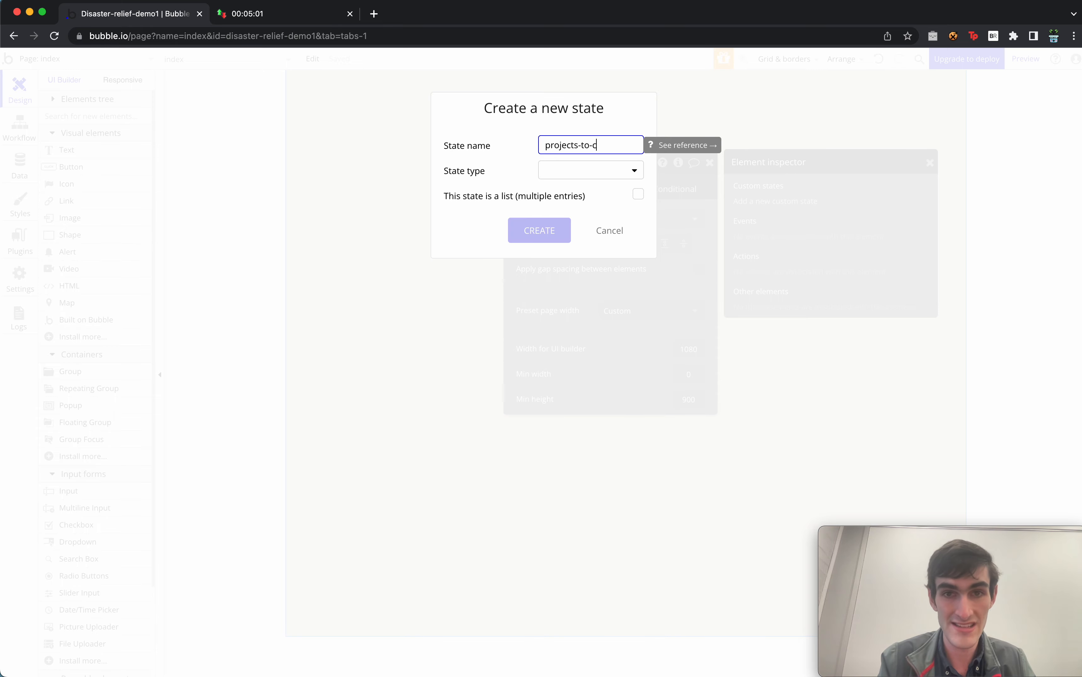
type("hecked")
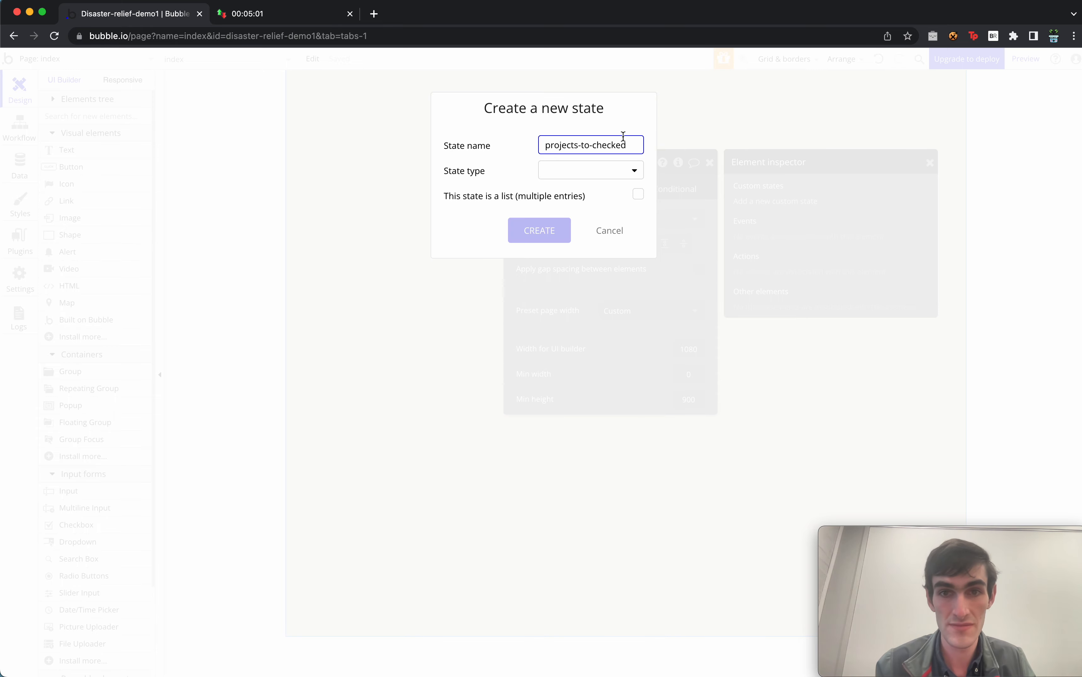
left_click(617, 175)
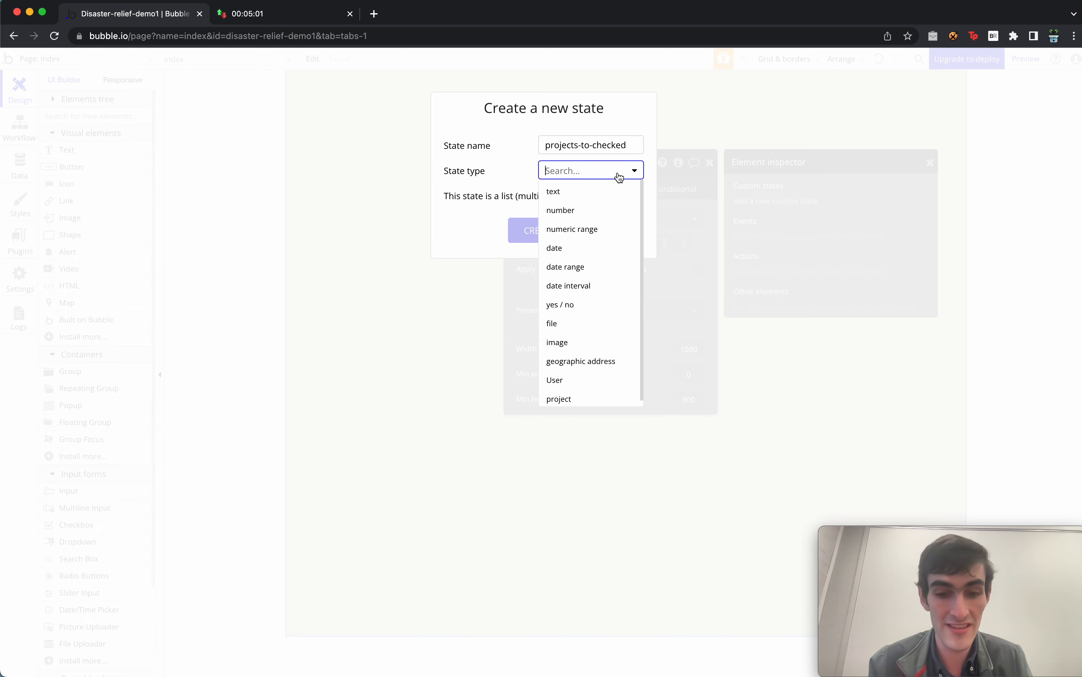
type("User")
key("Return")
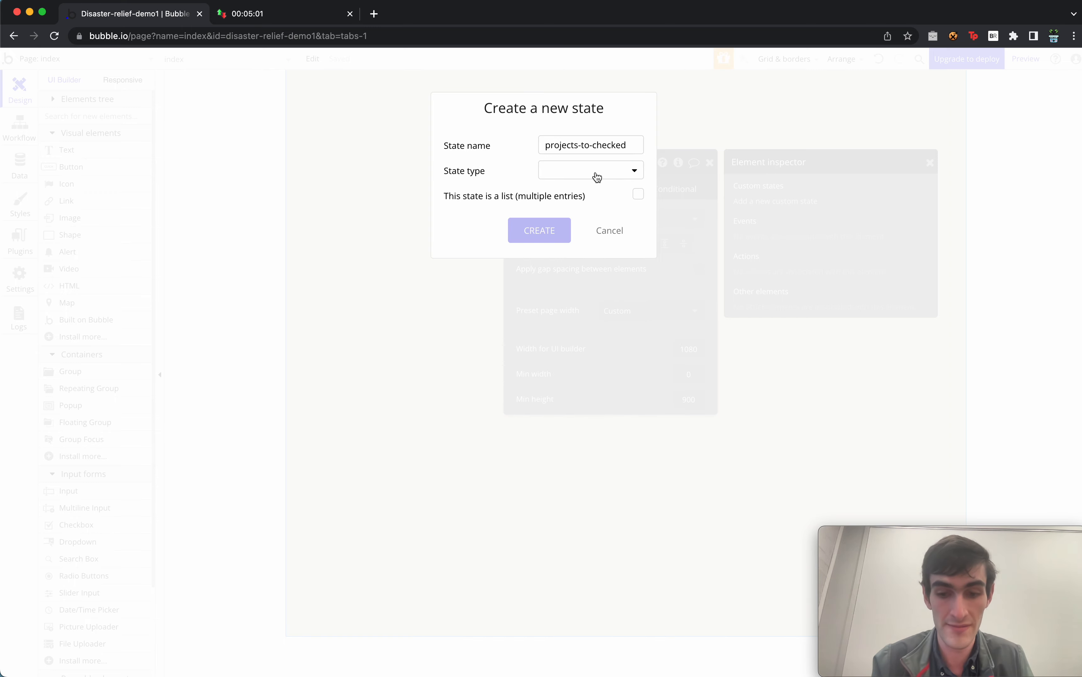
left_click(597, 175)
type("proj")
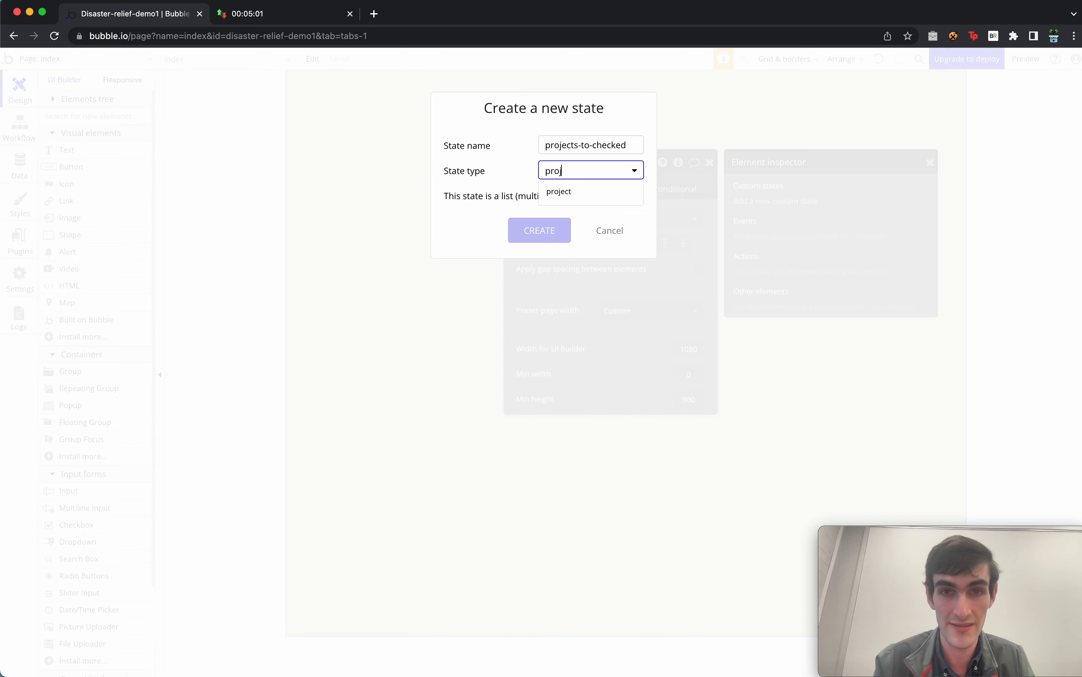
left_click(589, 193)
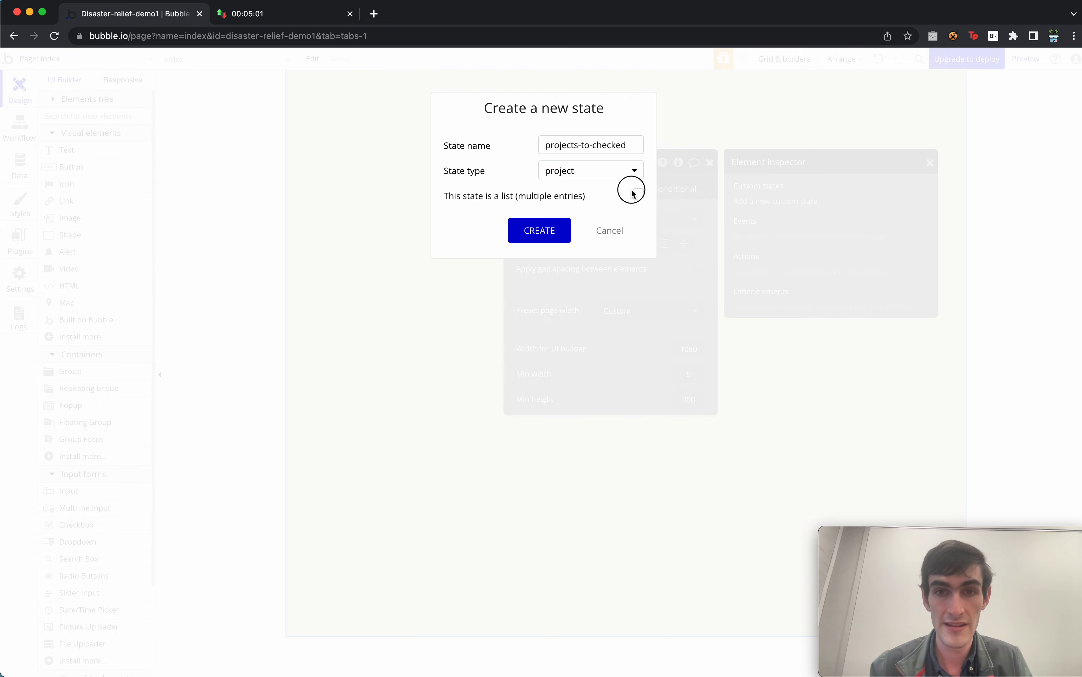
left_click(554, 230)
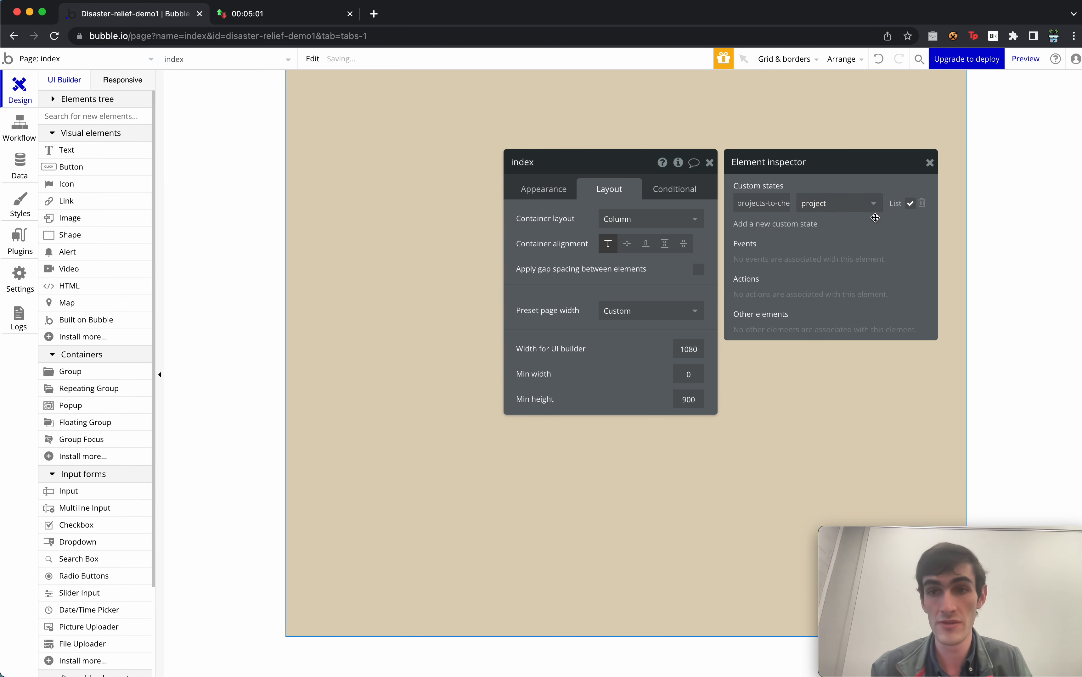
Add a number custom state 'curr-project-indx' with default value 1.
left_click(790, 228)
type("project-indx")
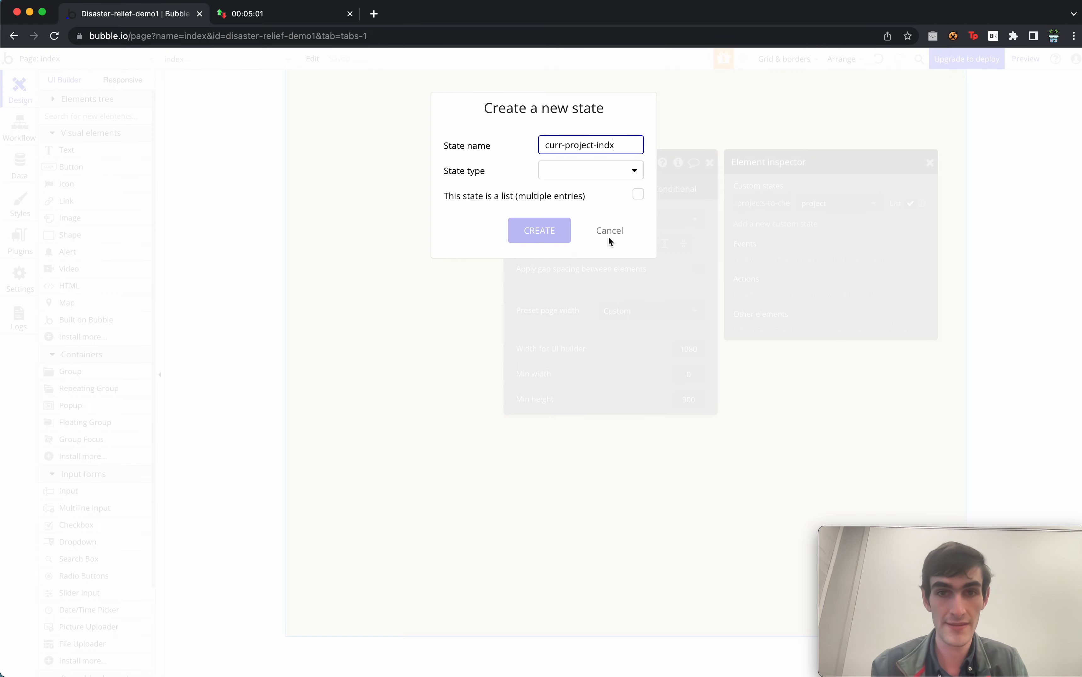
left_click(609, 173)
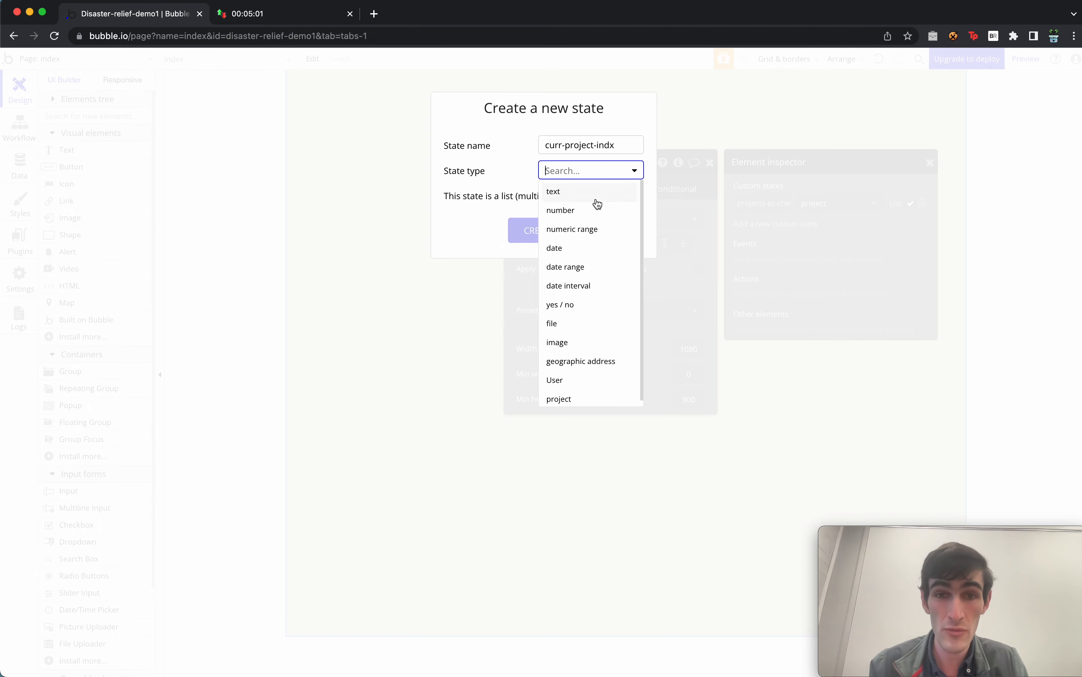
left_click(591, 207)
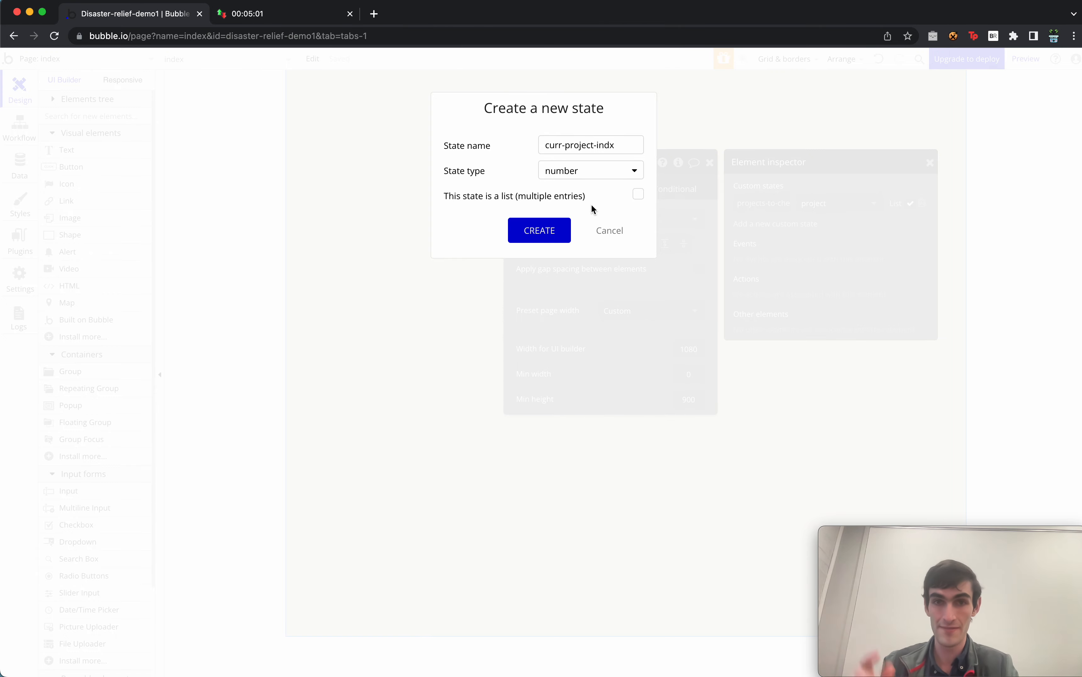
left_click(540, 231)
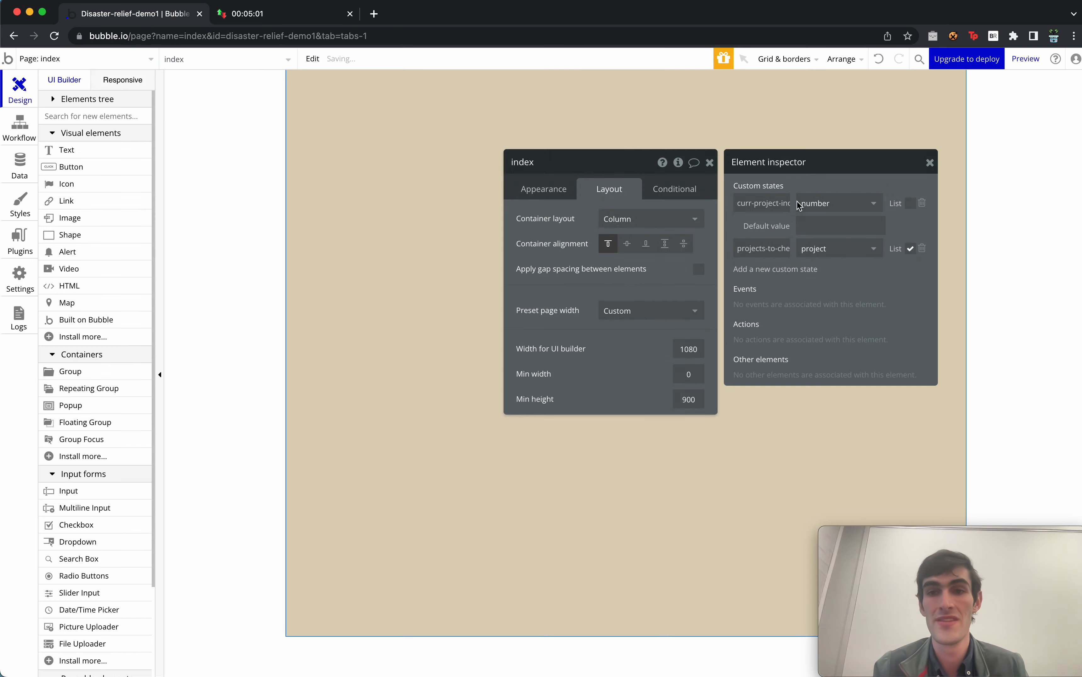
type("1")
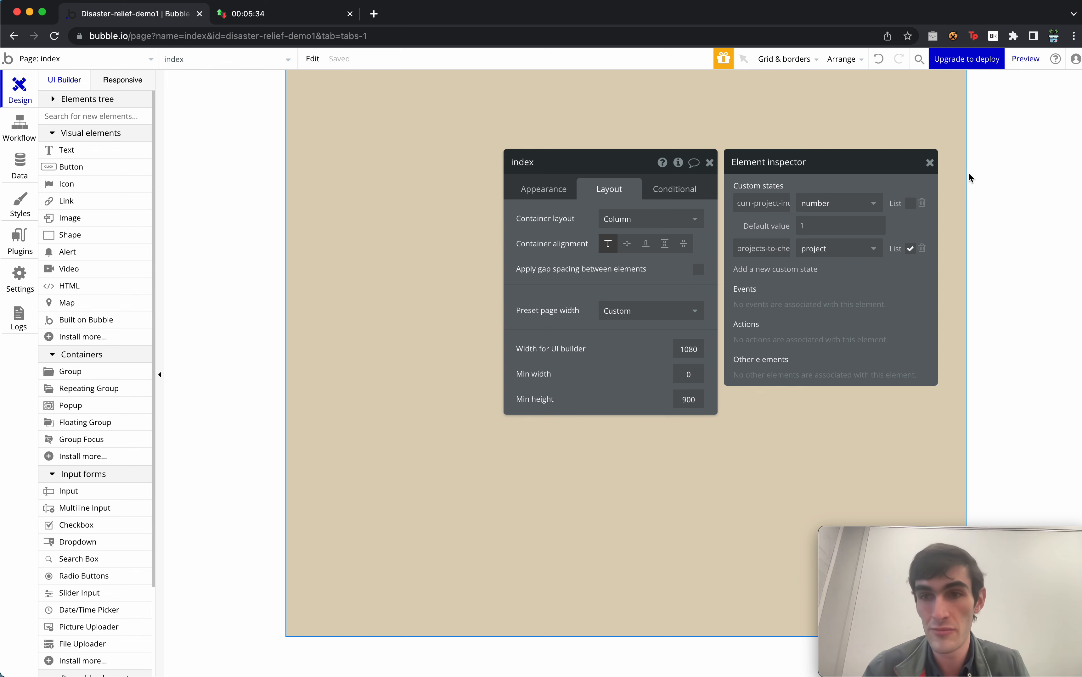
left_click(930, 164)
left_click(709, 163)
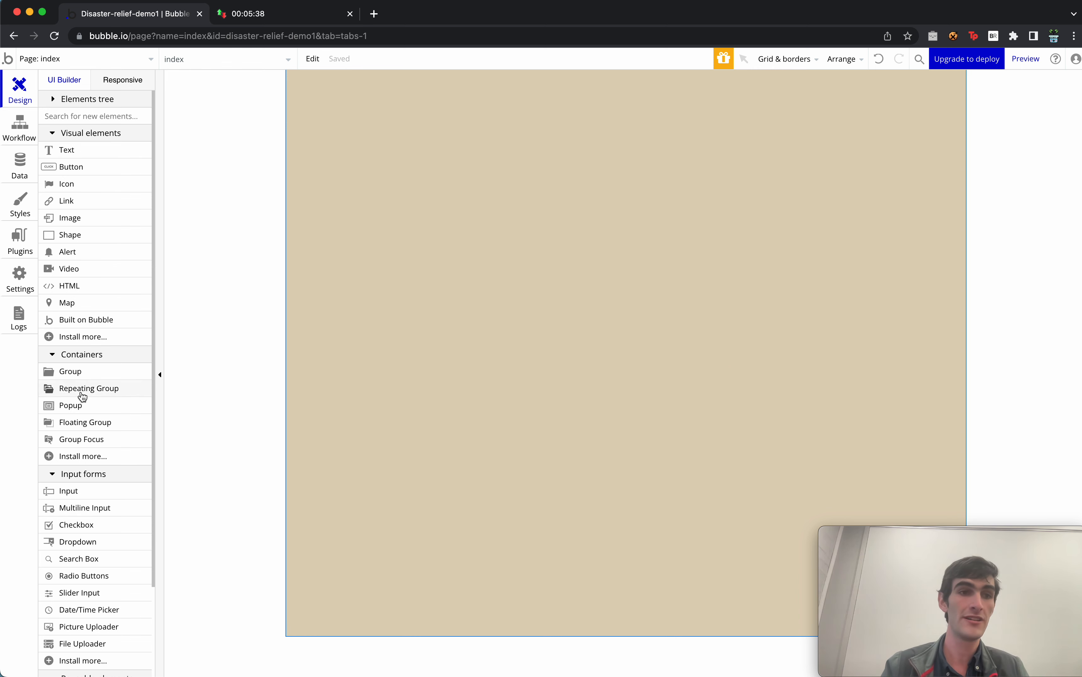
Place the Signup Login form template at the page top and centre it horizontally.
scroll(74, 465, "down", 3)
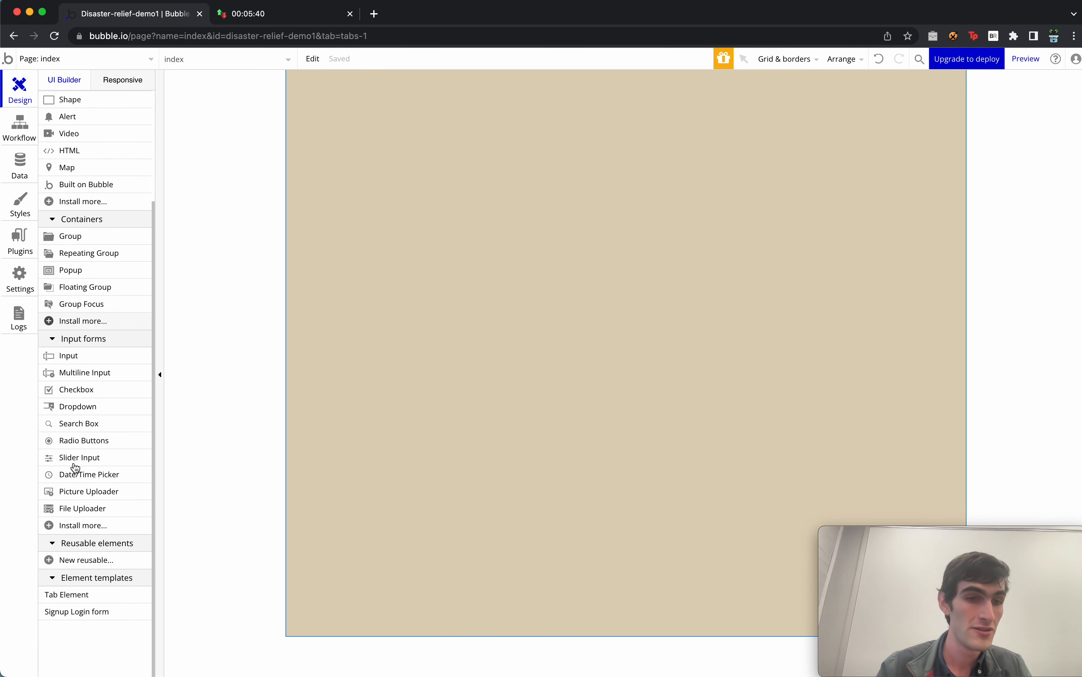
left_click(76, 611)
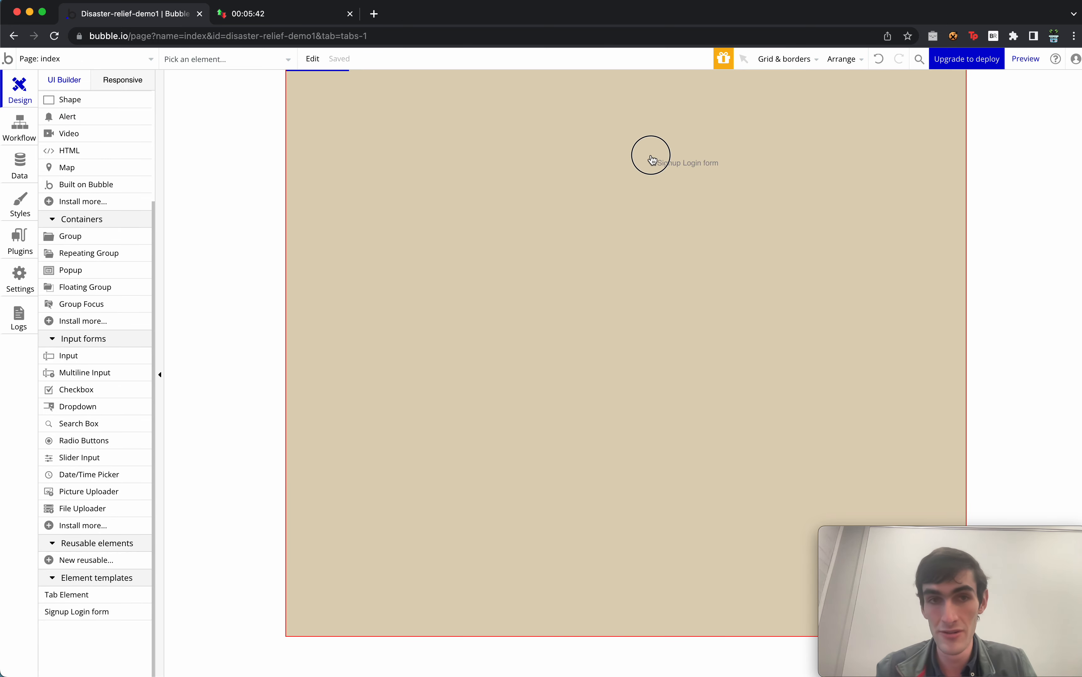
left_click(650, 157)
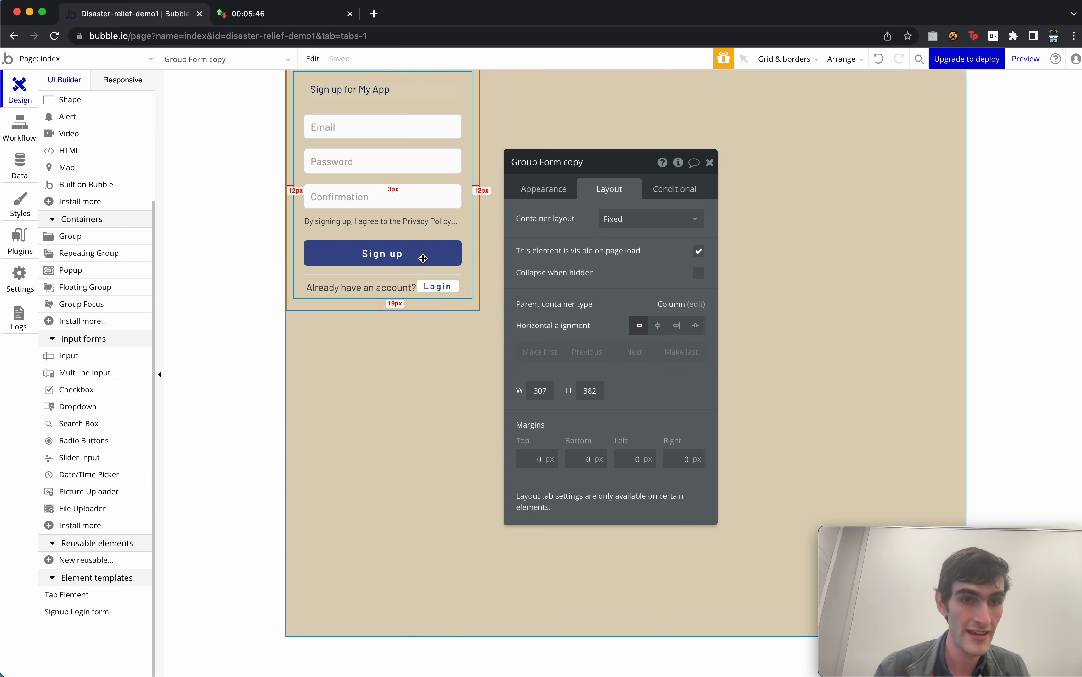
scroll(90, 157, "up", 5)
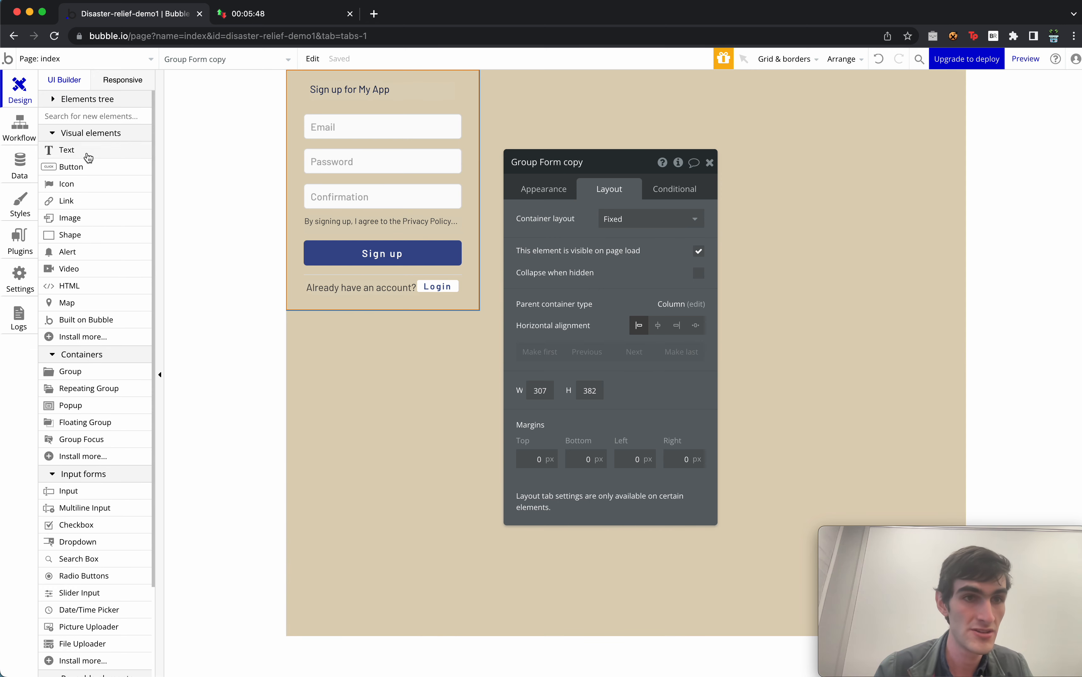
left_click(51, 102)
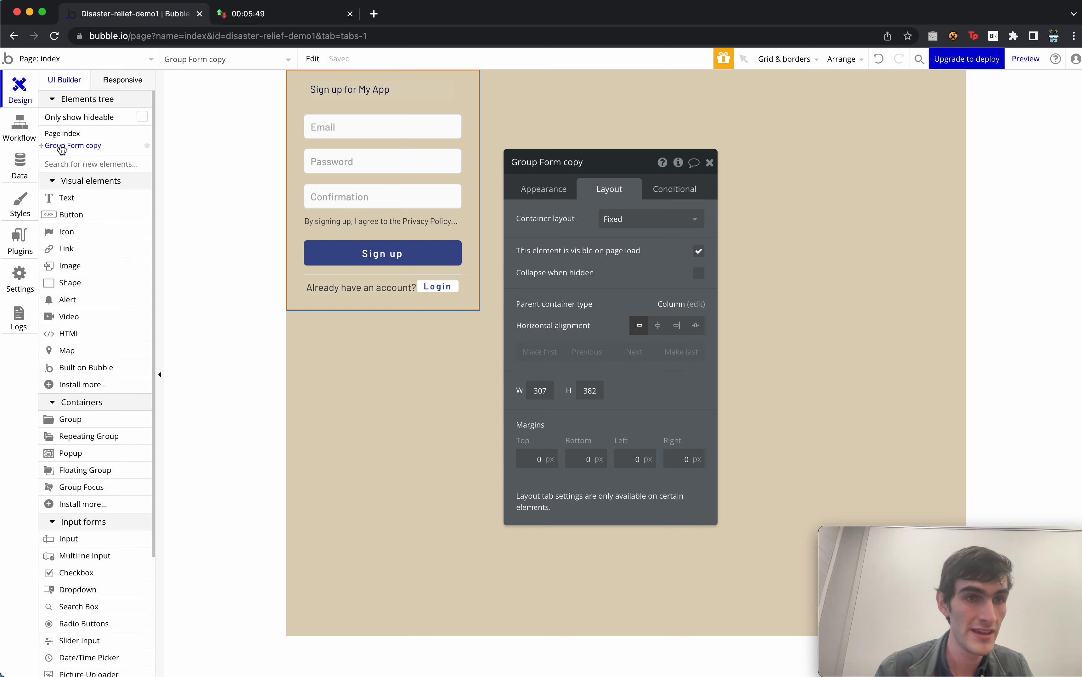
left_click(61, 149)
left_click(62, 149)
left_click_drag(395, 291, 718, 238)
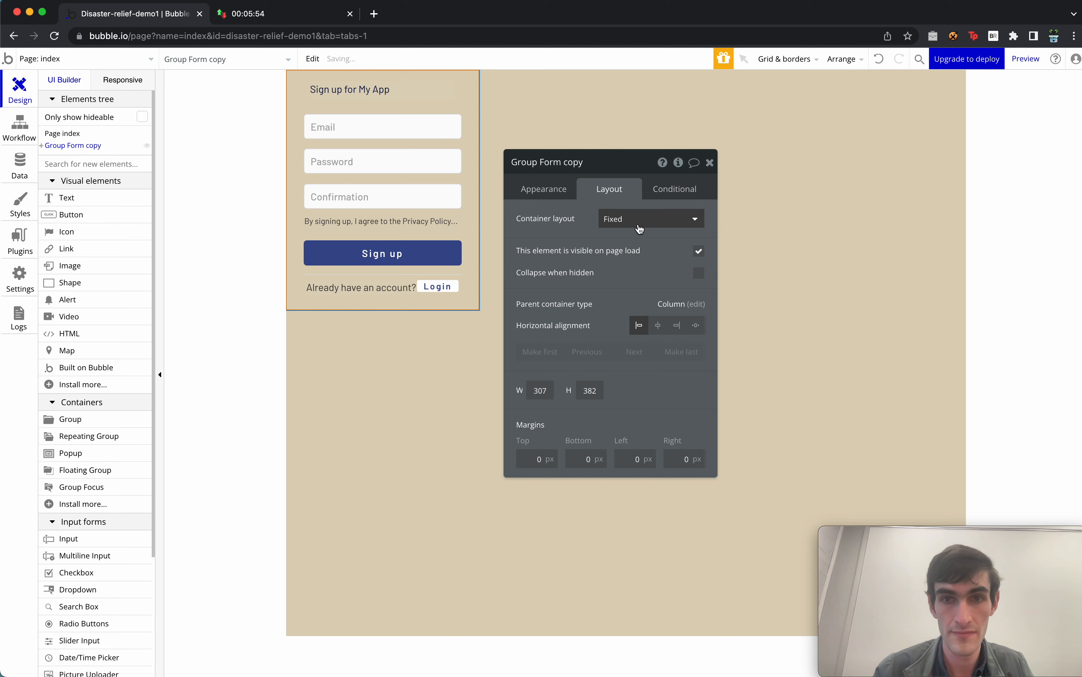
left_click(658, 326)
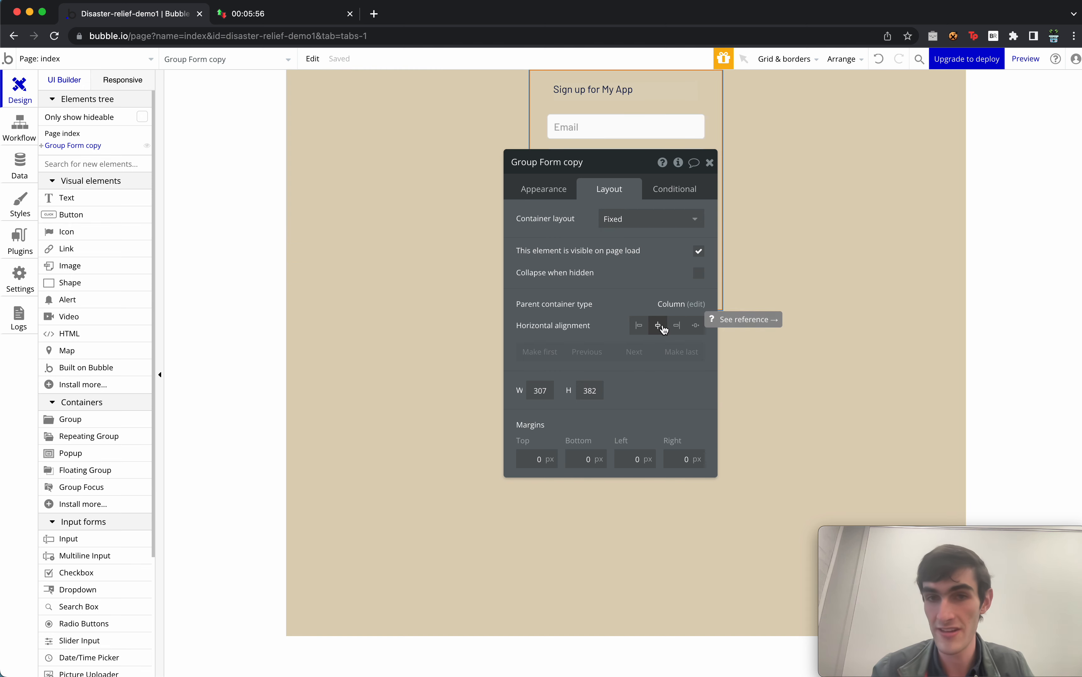
Apply the Group - Border style to Group Form copy, then bring up its Conditional rules.
left_click(546, 188)
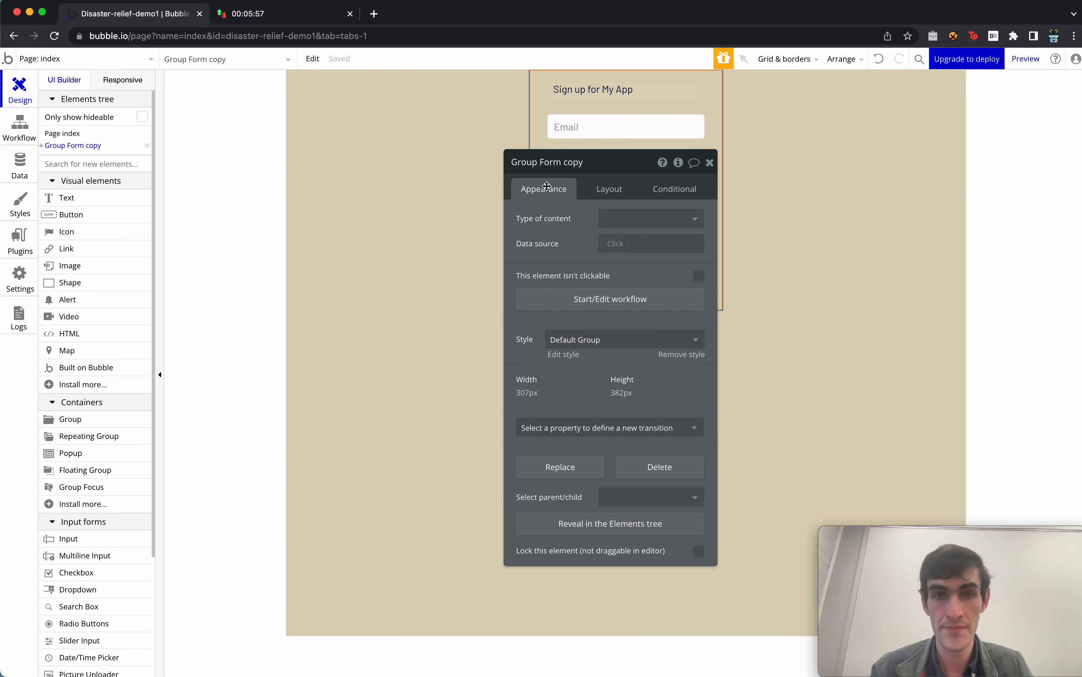
left_click(579, 339)
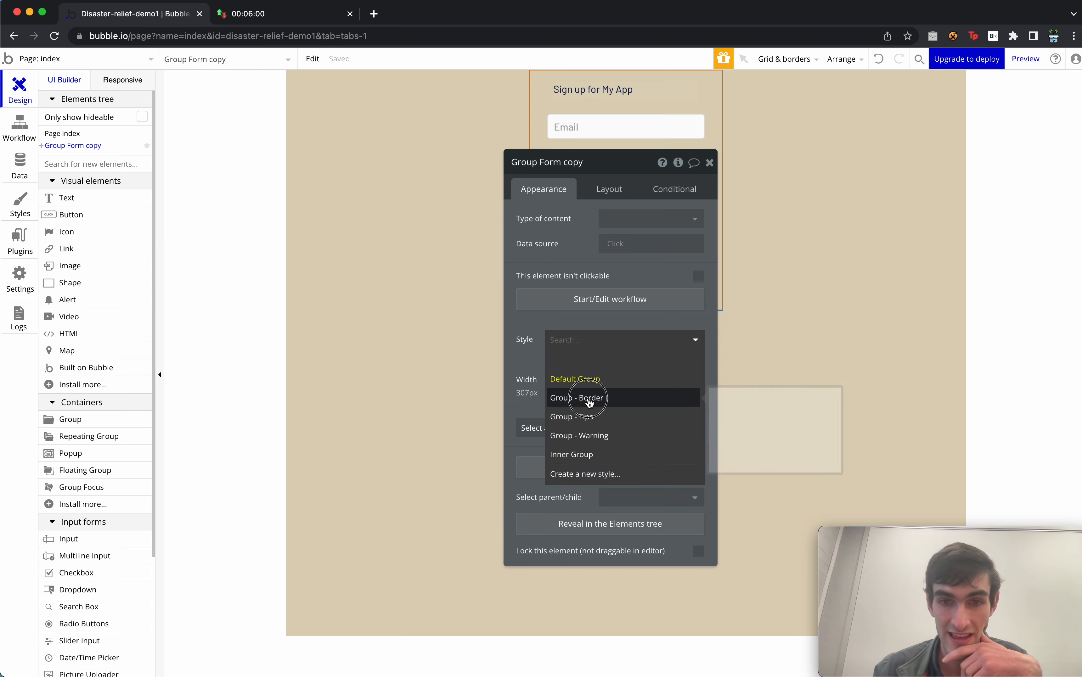
left_click(588, 397)
left_click_drag(598, 386, 934, 318)
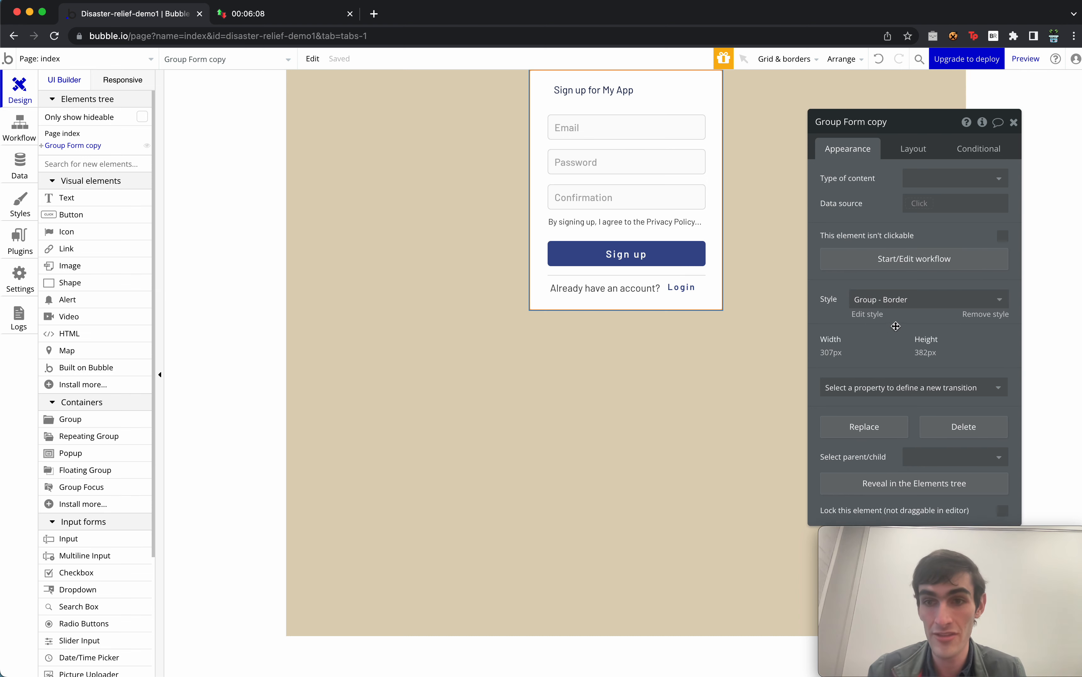
left_click(890, 298)
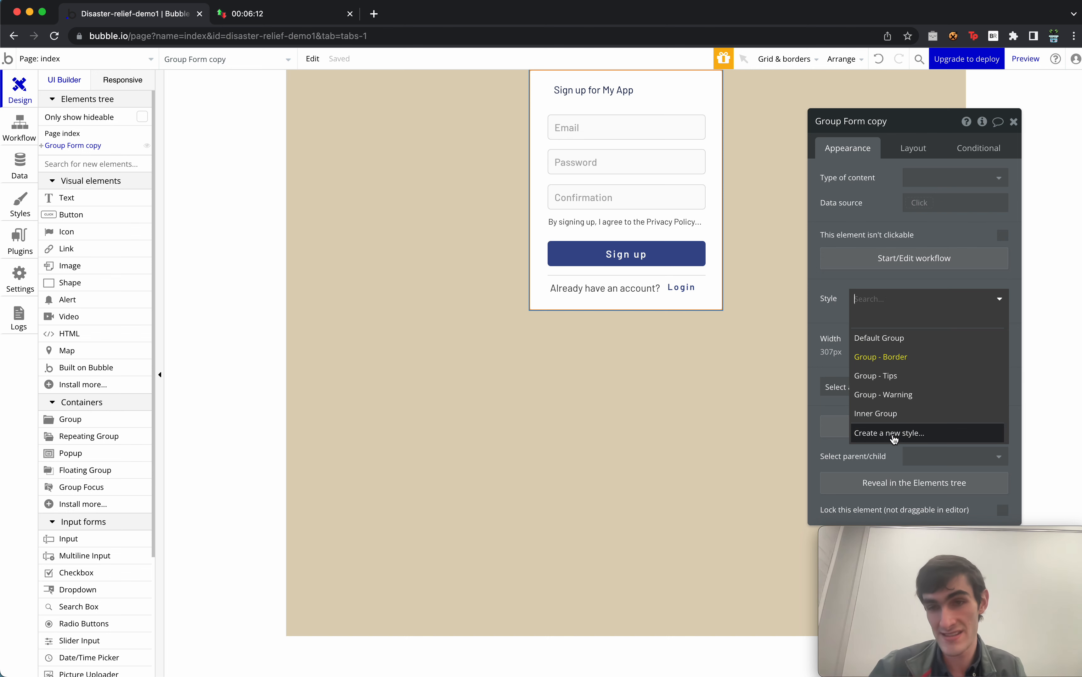
left_click(871, 355)
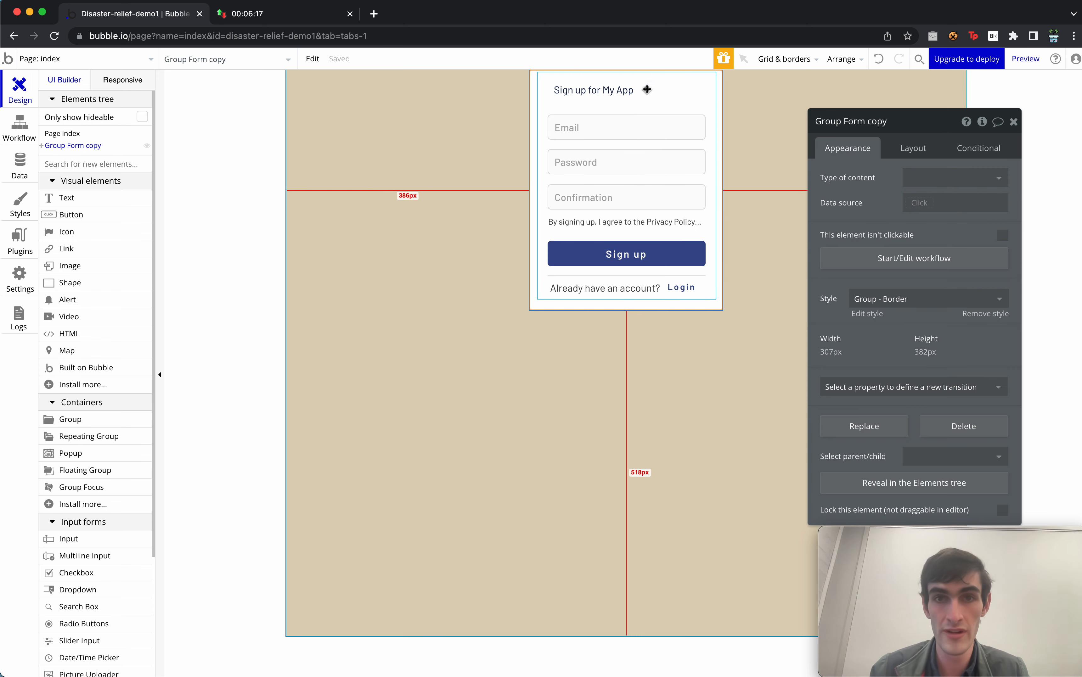
left_click(982, 149)
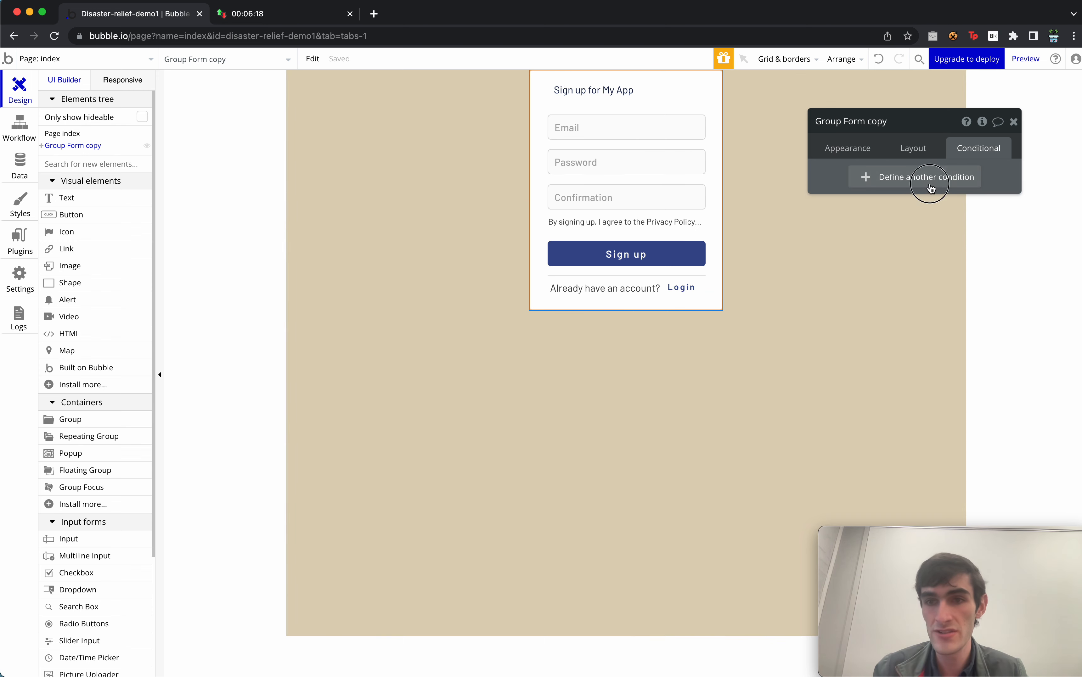
Add a condition making the form visible when Current User is logged out.
left_click(931, 177)
left_click(857, 188)
left_click(884, 218)
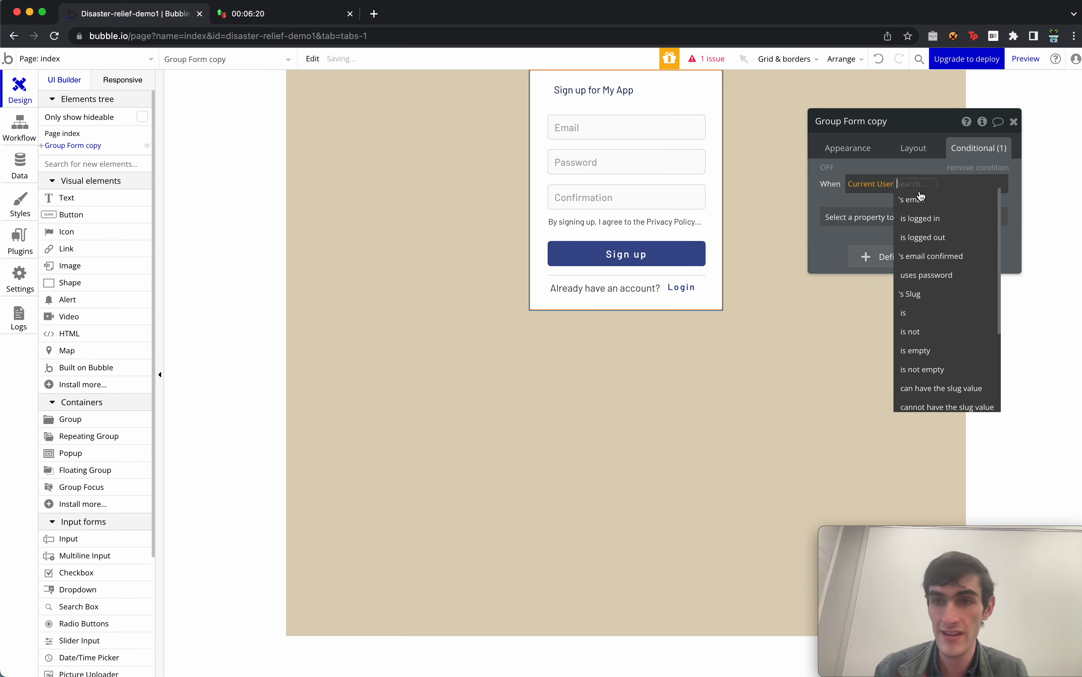
left_click(938, 240)
left_click(924, 216)
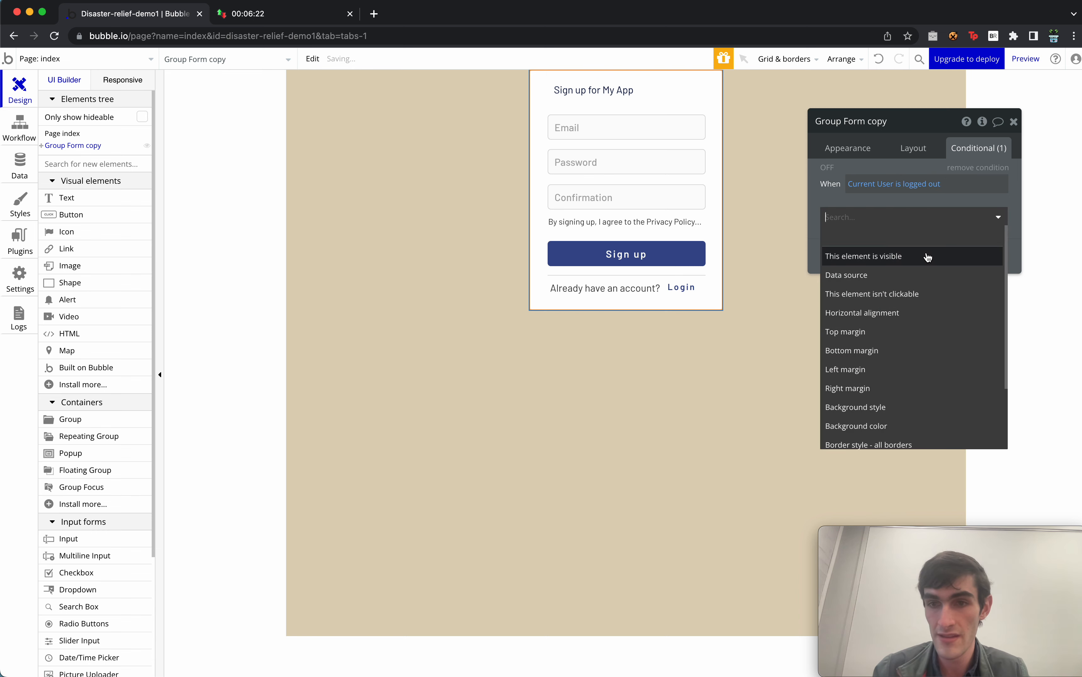
left_click(925, 256)
left_click(992, 217)
Duplicate it as an 'is logged in' condition that hides the form, and enable Collapse when hidden.
right_click(987, 204)
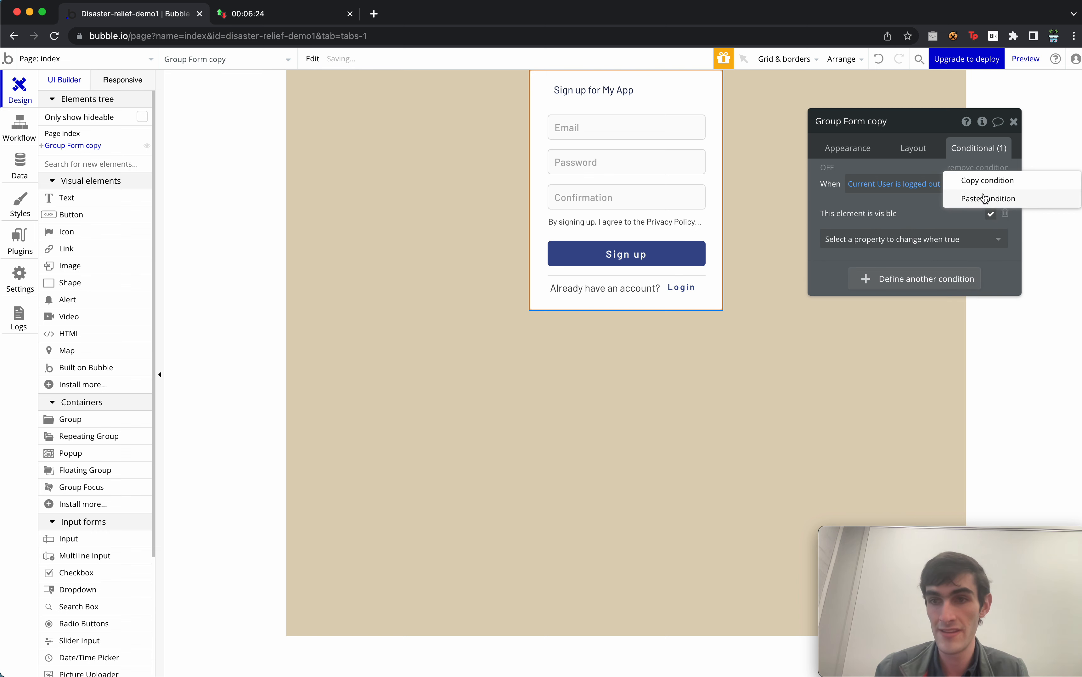
right_click(958, 201)
left_click(1026, 184)
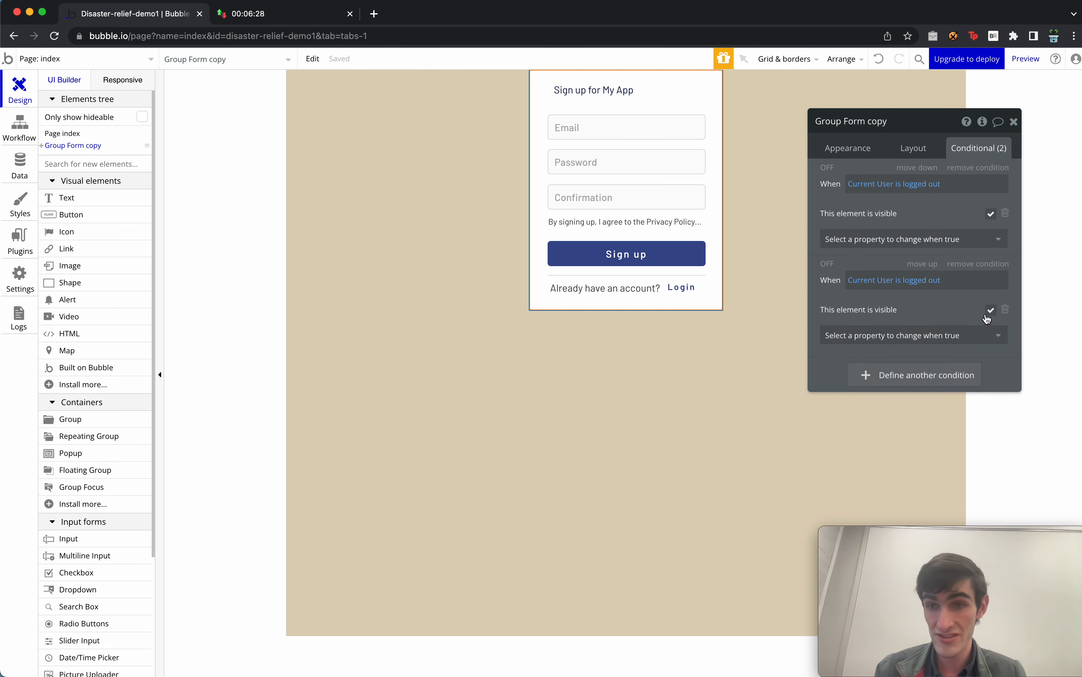
left_click(940, 281)
left_click(944, 318)
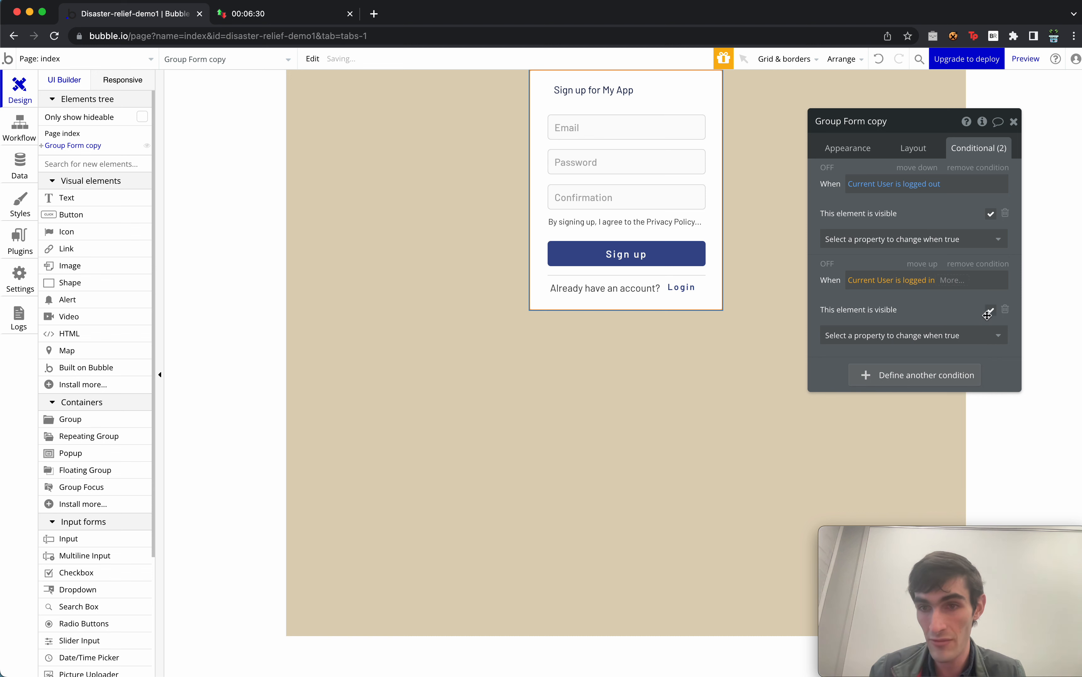
left_click(990, 309)
left_click(931, 146)
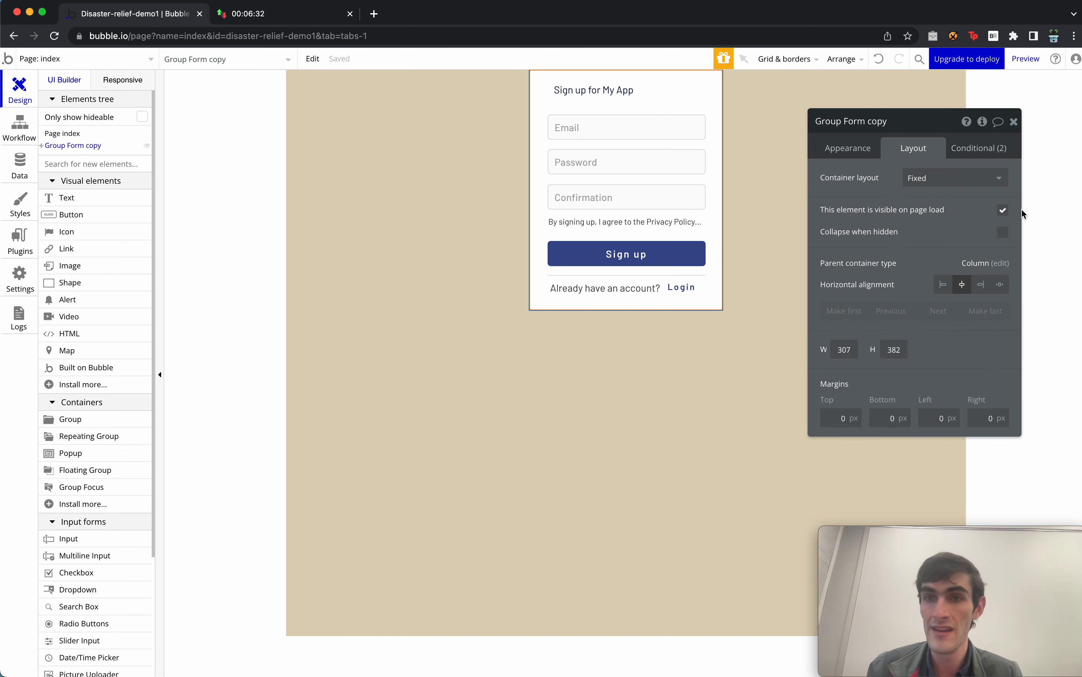
left_click(1002, 232)
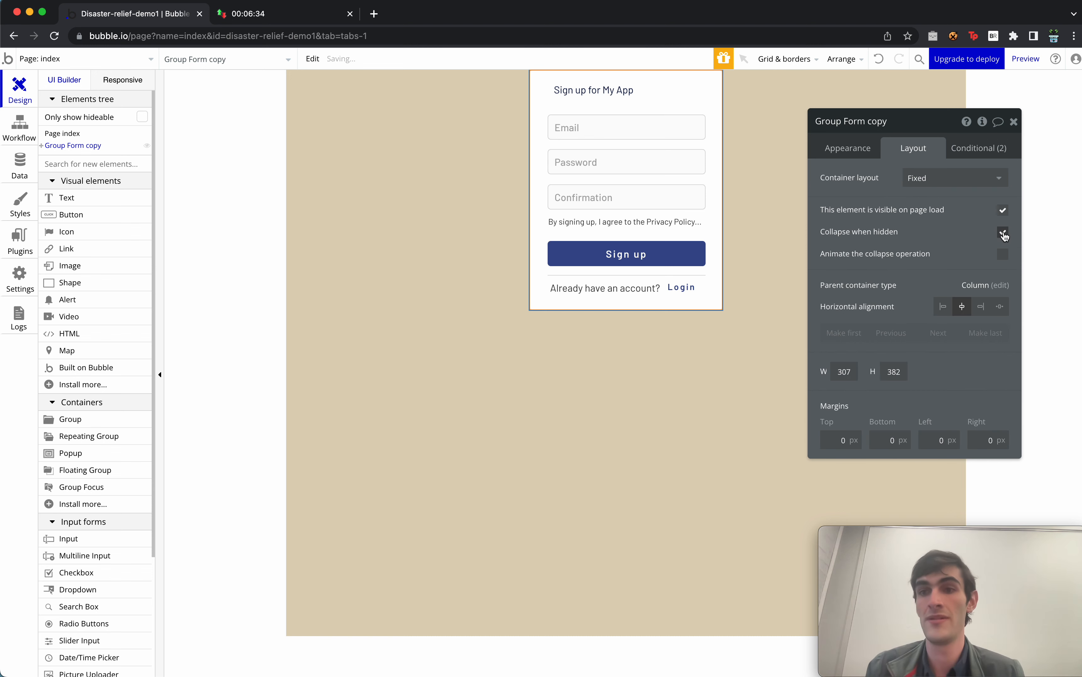
Animate the collapse with Fade In/Out, leaving the container layout Fixed.
left_click(1003, 254)
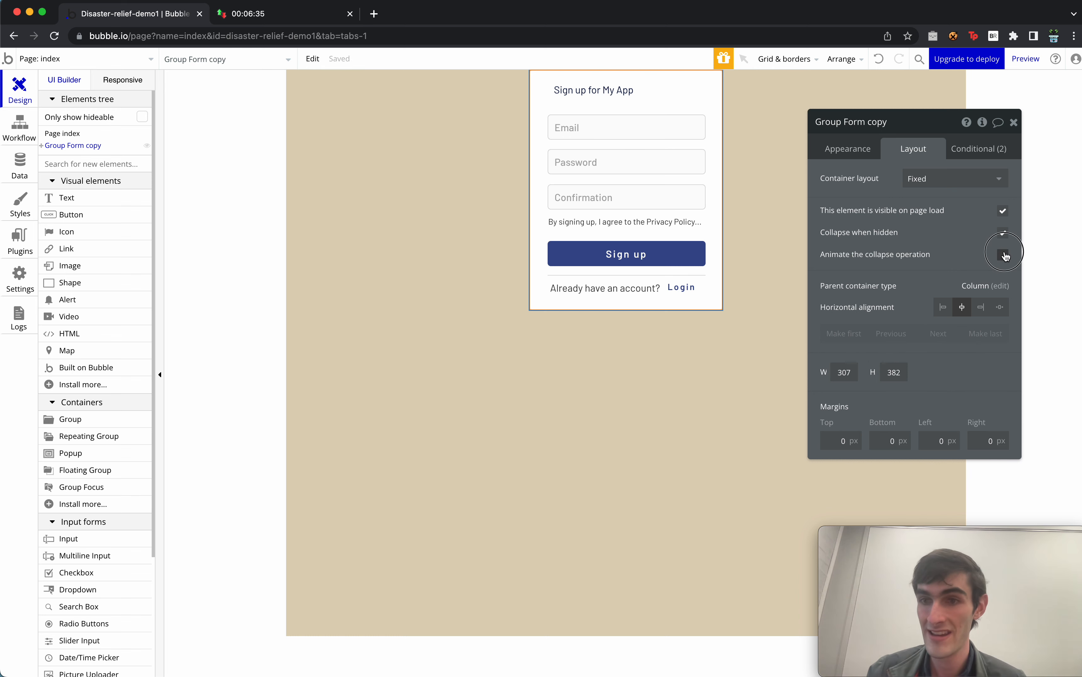
left_click(965, 278)
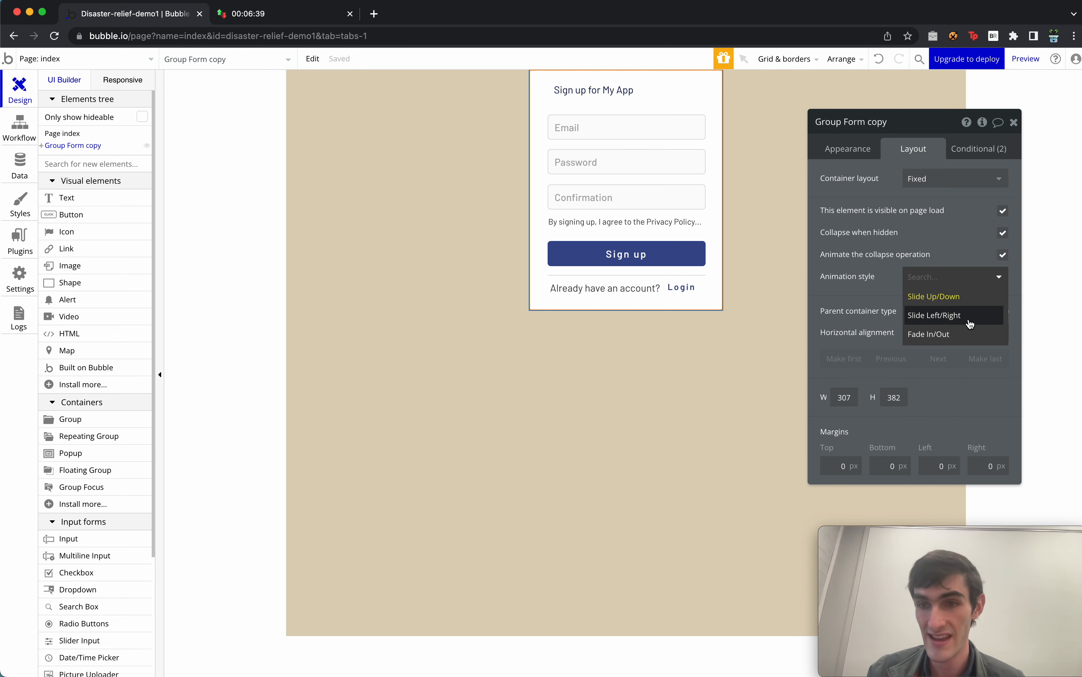
left_click(952, 180)
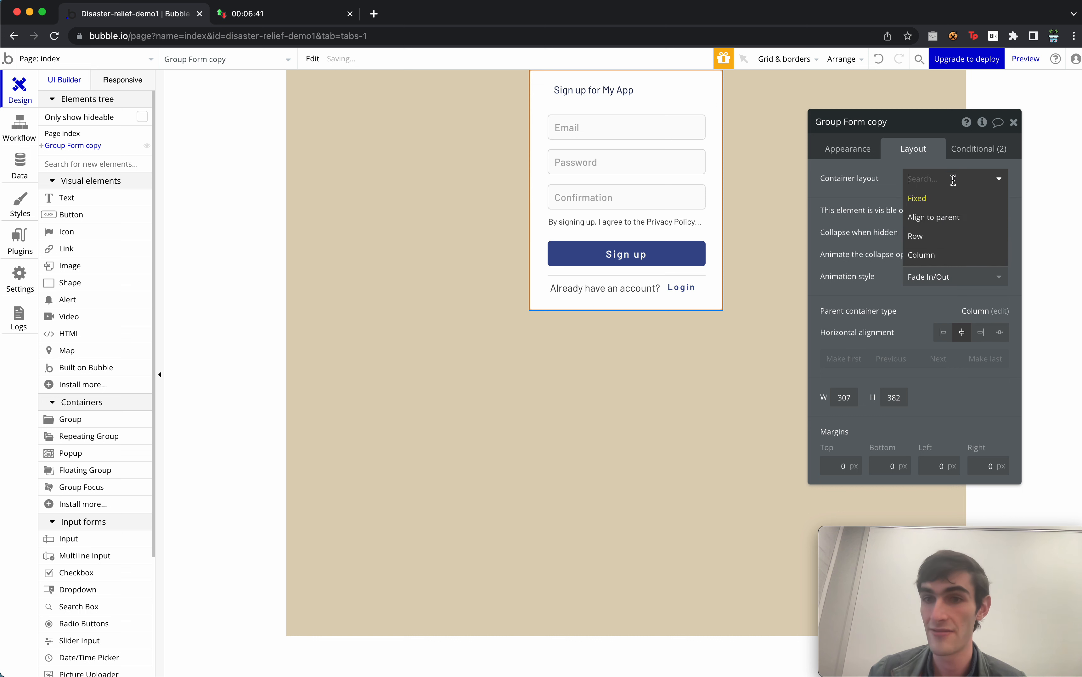
left_click(953, 224)
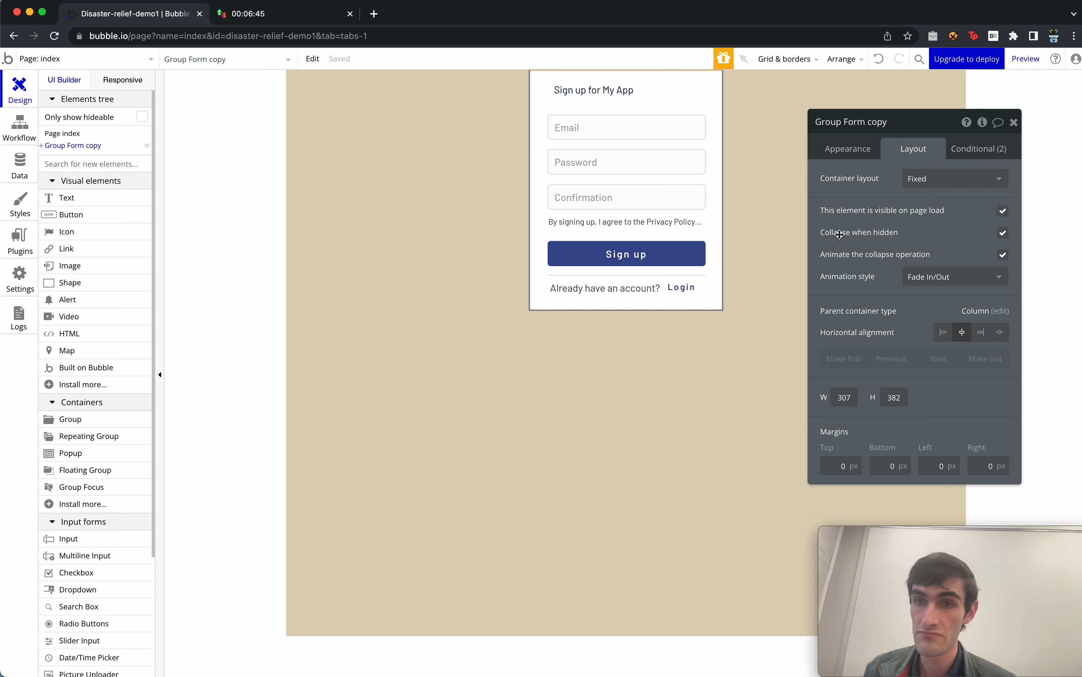
Select Group Log in, Group Form copy, then the index page, and close the property editor.
left_click(568, 151)
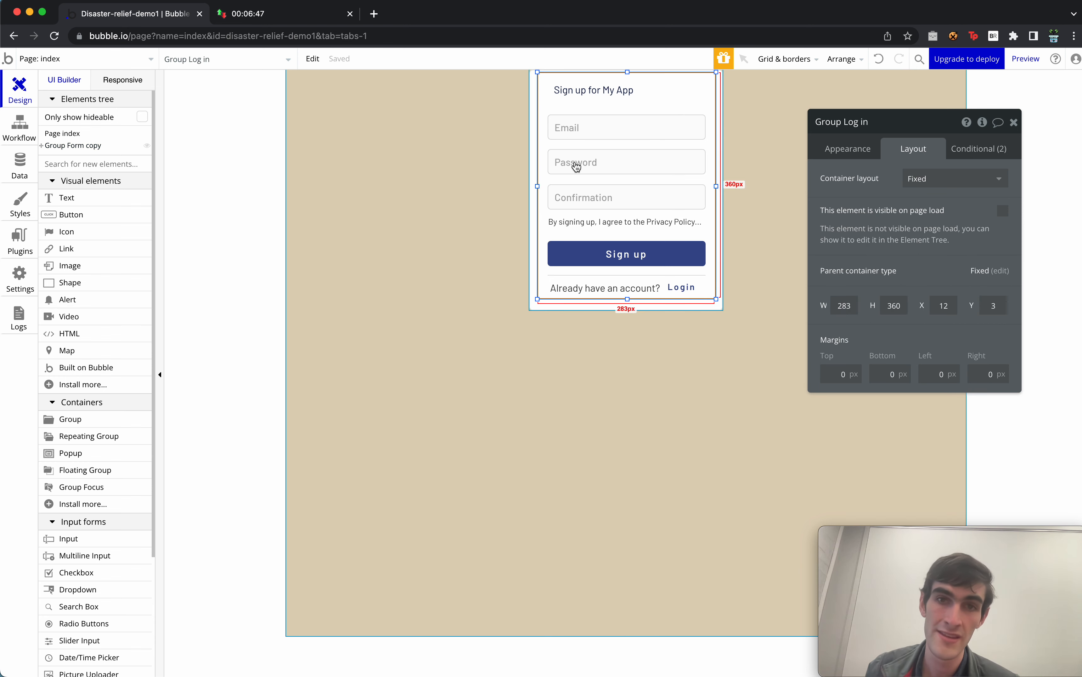
left_click(532, 128)
left_click(459, 296)
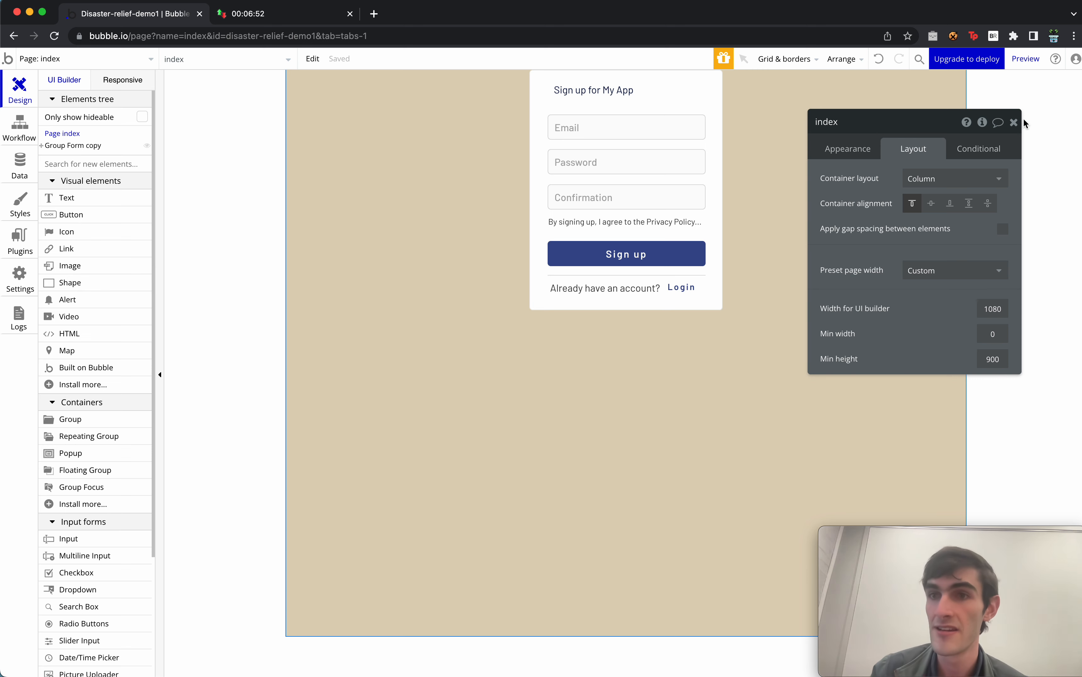
left_click(1012, 127)
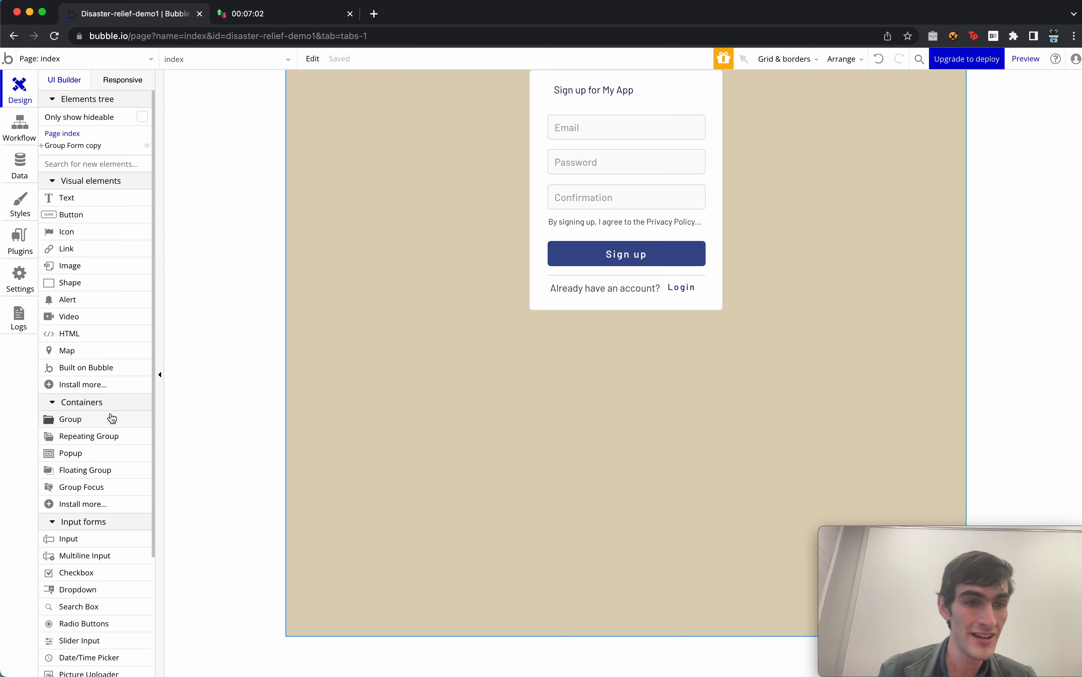
Add a new group below the sign-up form and name it Group:main-container.
left_click_drag(112, 418, 722, 425)
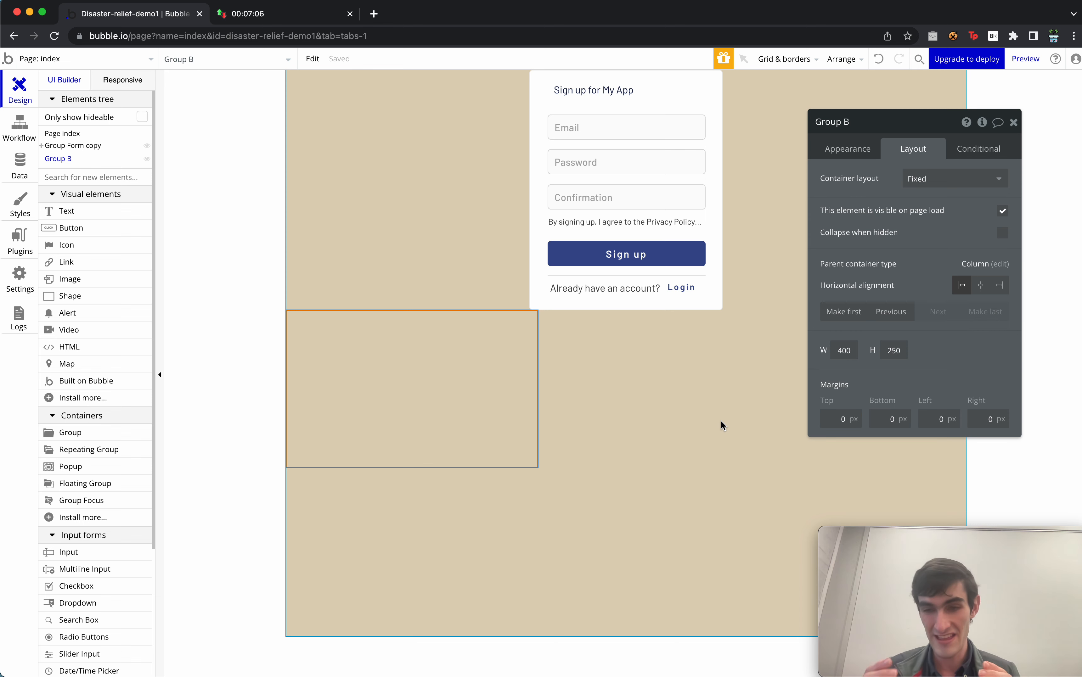
double_click(866, 121)
key("BackSpace")
key("BackSpace")
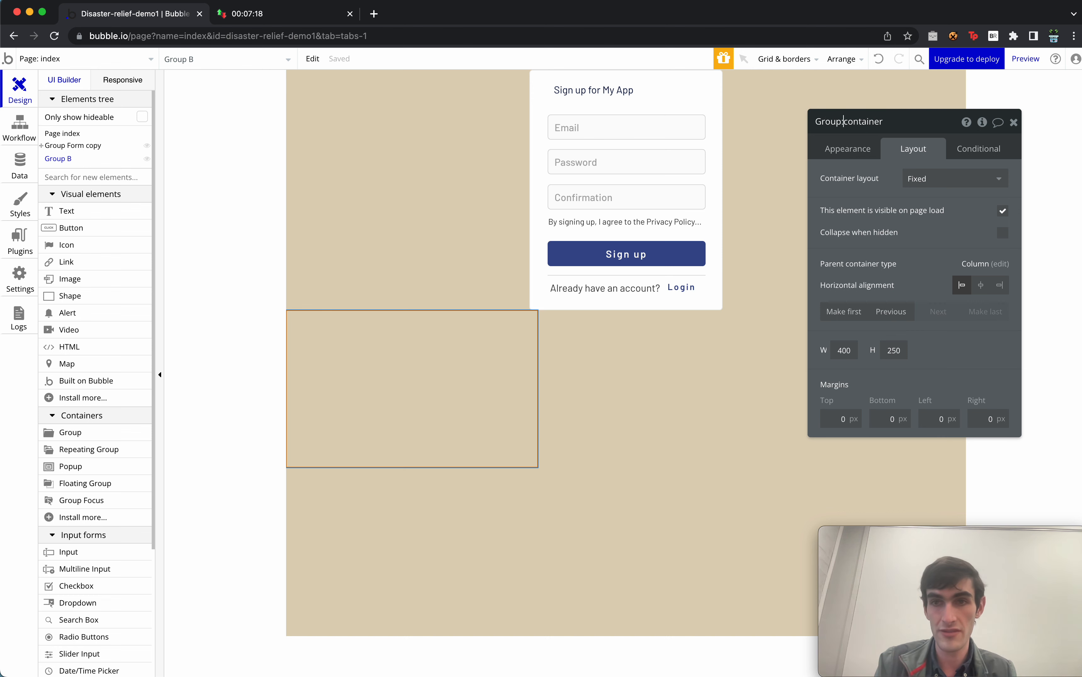
type(":main-")
Give main-container a Column layout with a 150px top margin.
left_click(951, 177)
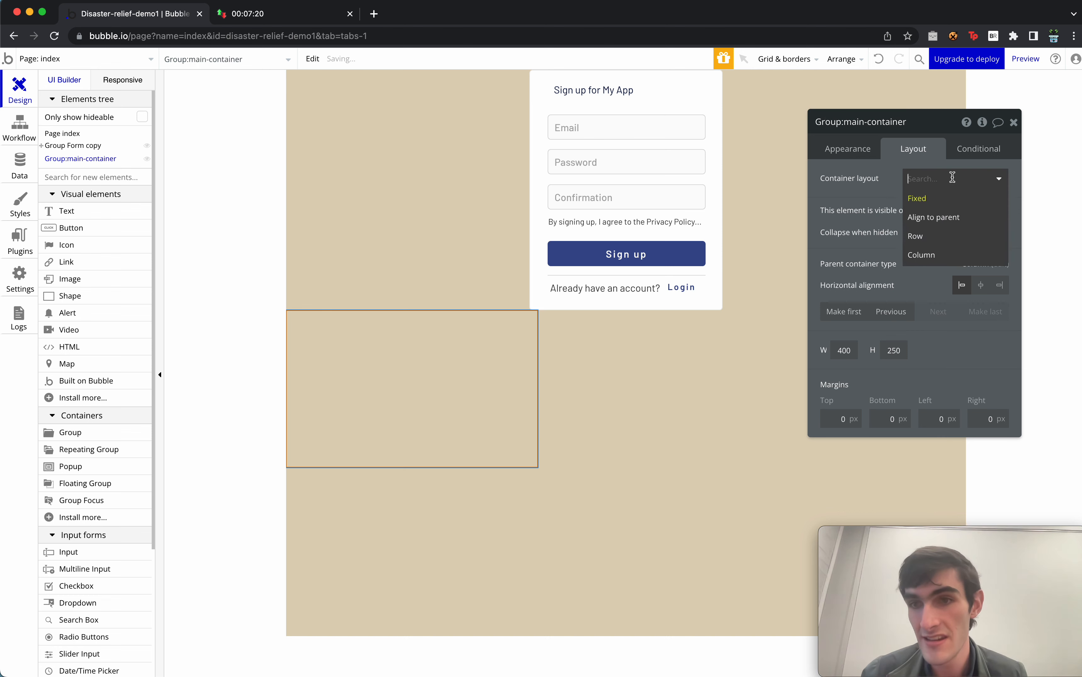
left_click(949, 254)
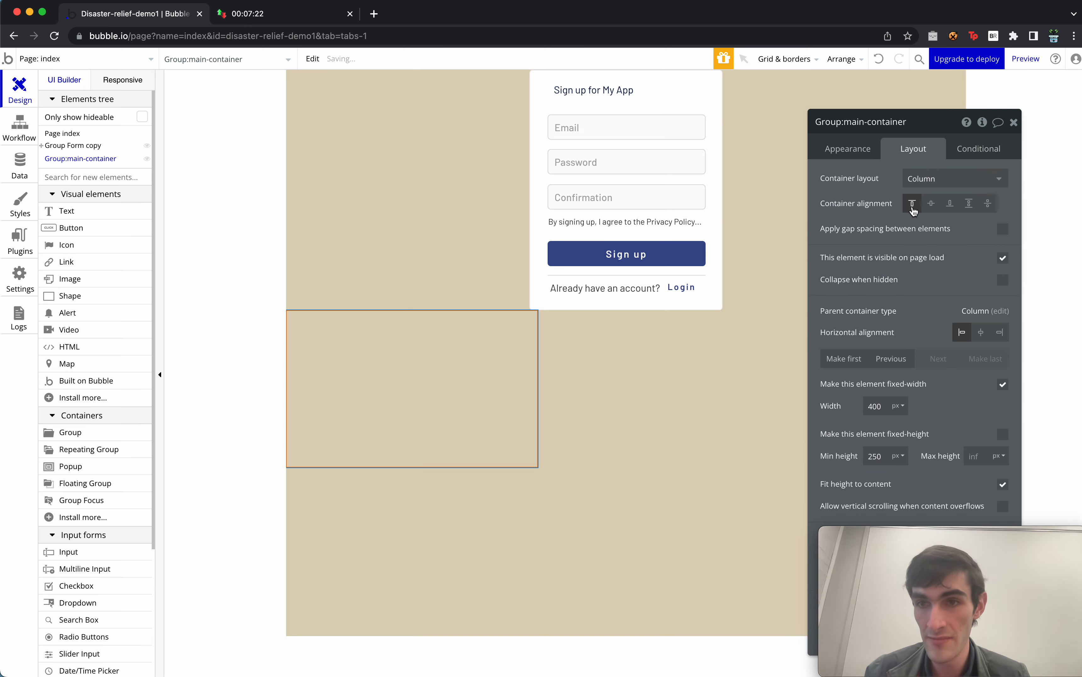
left_click_drag(923, 330, 767, 157)
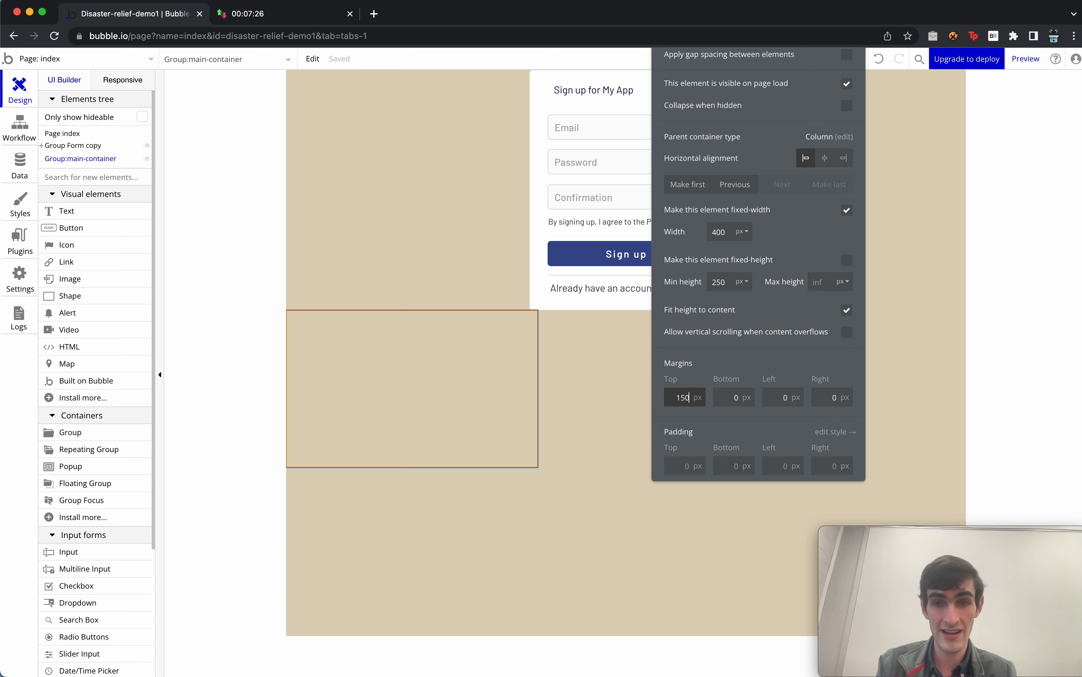
key("Return")
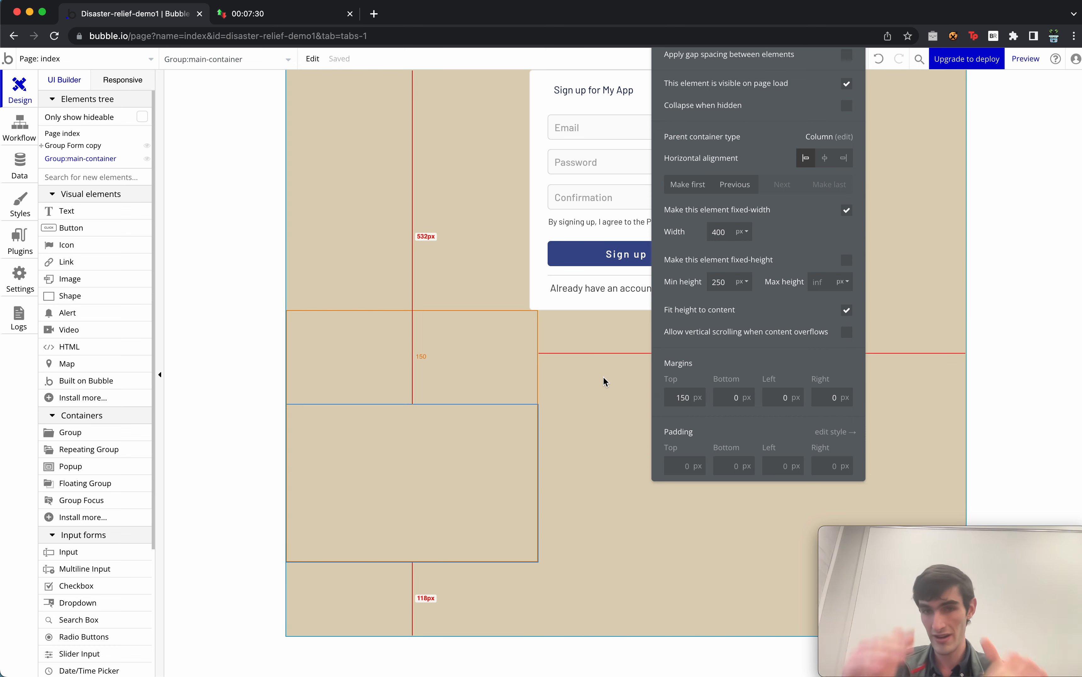
left_click_drag(760, 229, 759, 358)
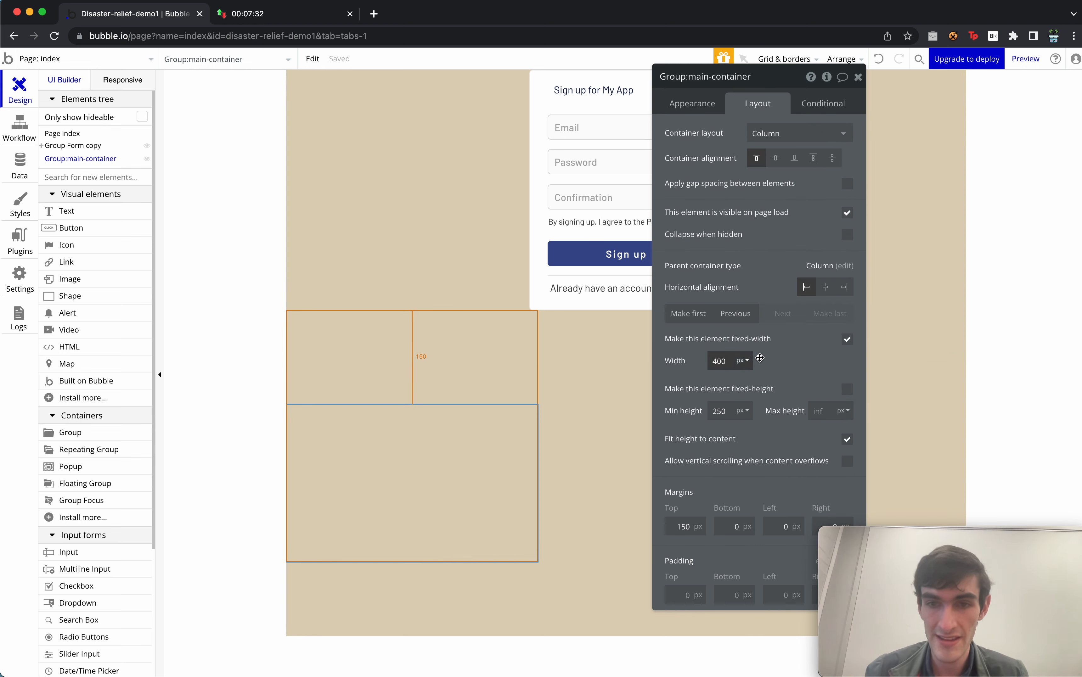
Make its width flexible from 500px minimum to 85% maximum, centred horizontally.
left_click(846, 339)
left_click(721, 361)
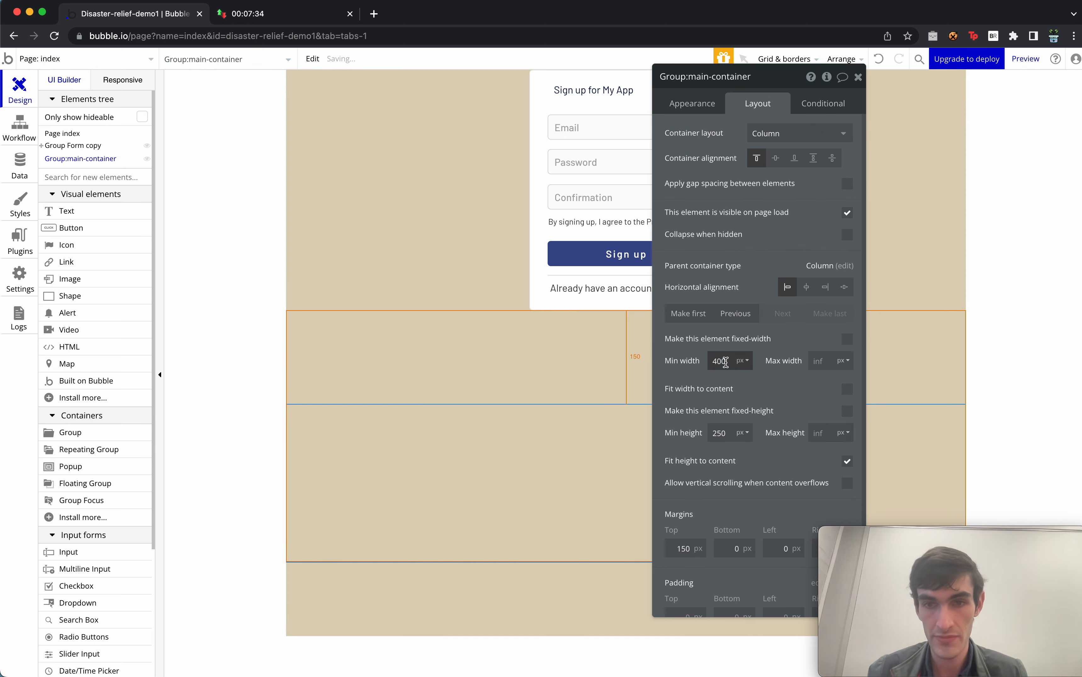
type("500")
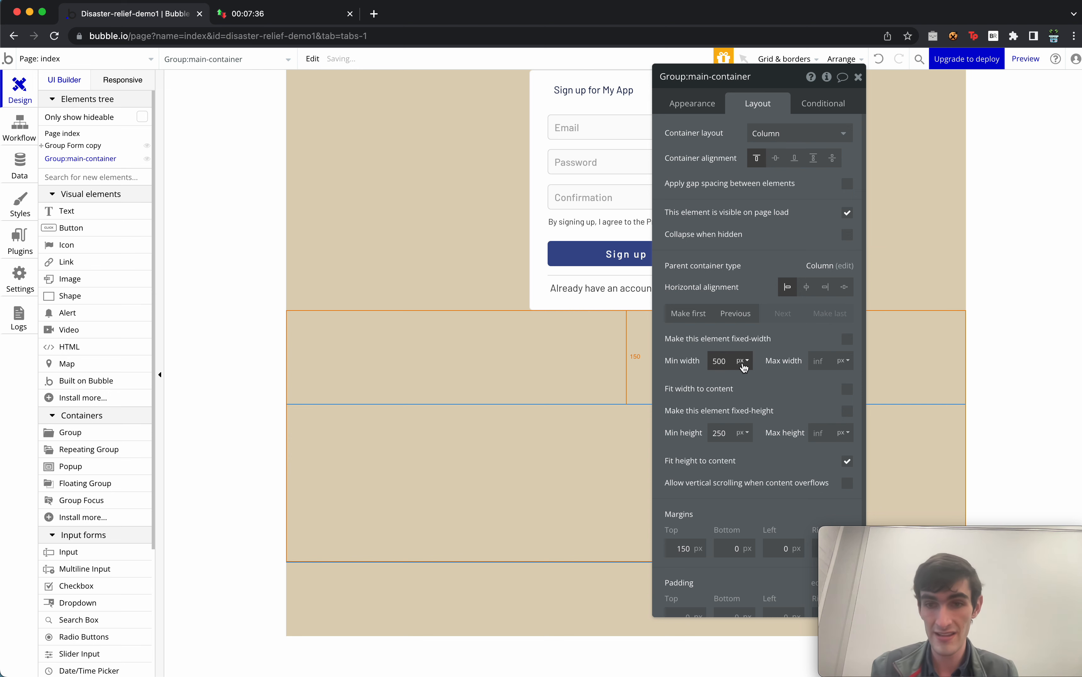
left_click(846, 361)
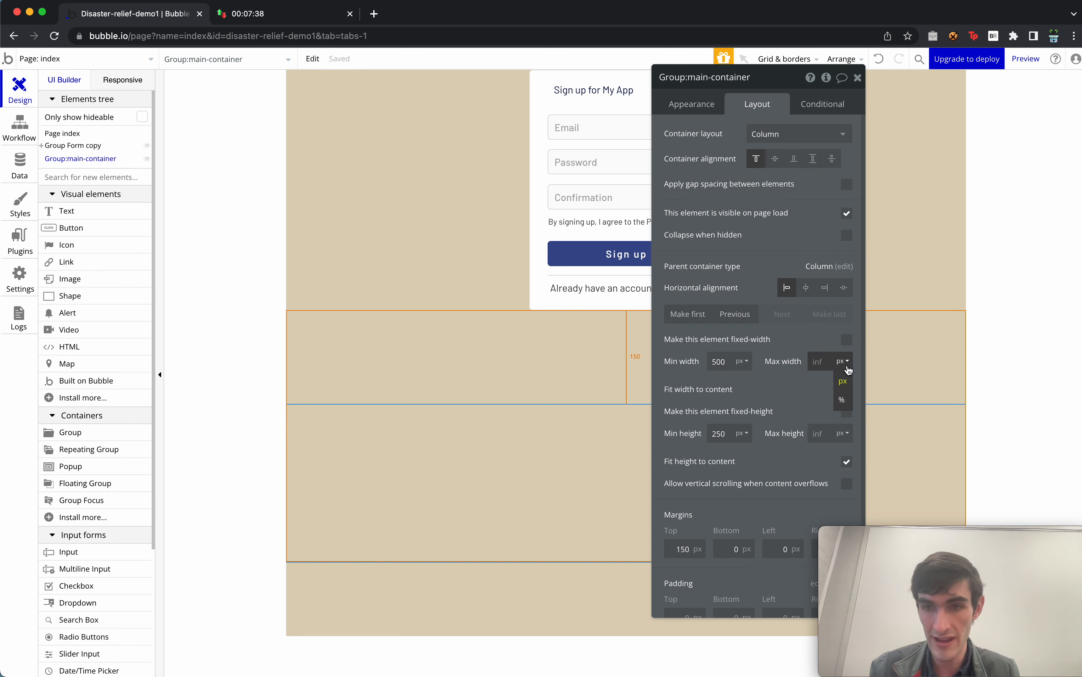
left_click(843, 398)
double_click(817, 361)
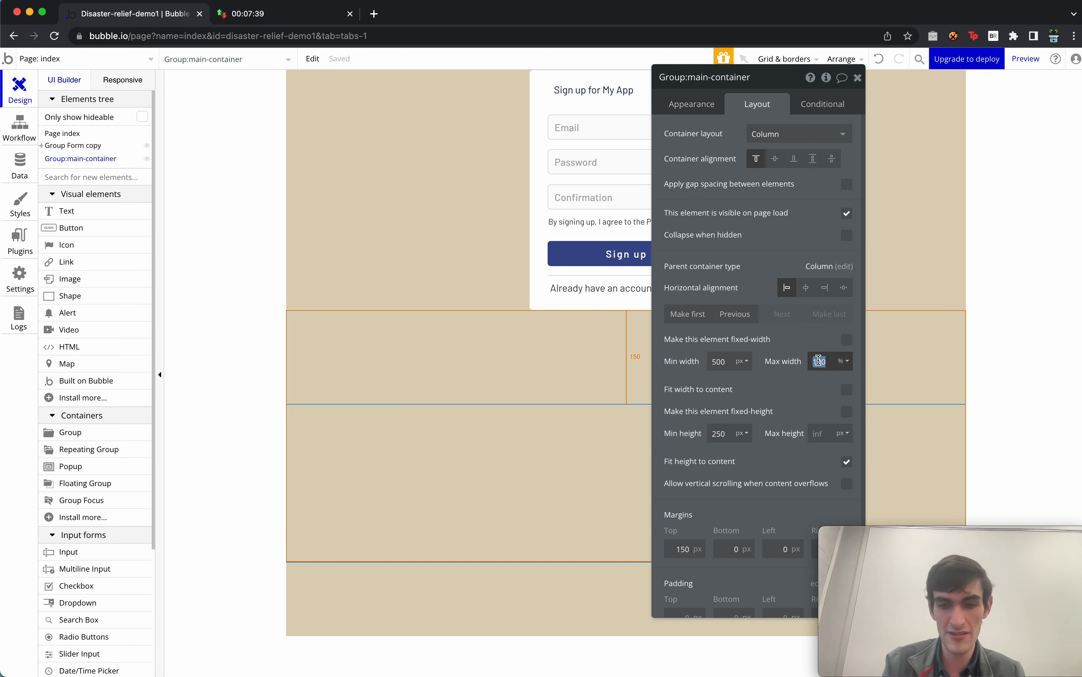
type("95")
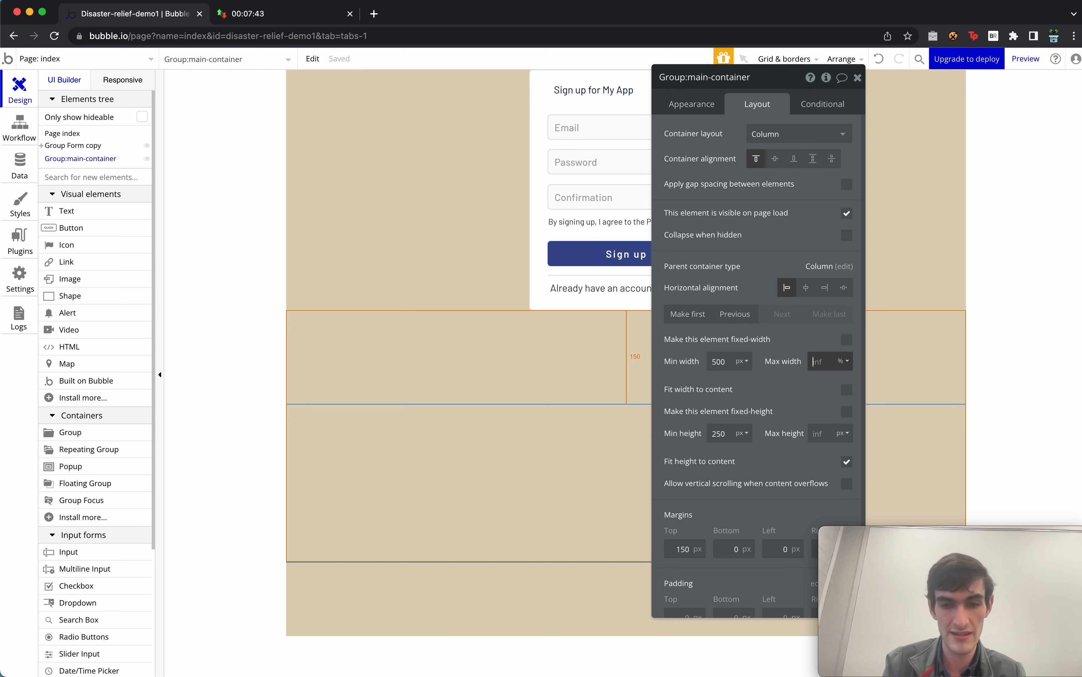
mouse_move(701, 335)
left_mouse_down()
mouse_move(927, 279)
mouse_move(698, 172)
mouse_move(733, 235)
mouse_move(630, 337)
mouse_move(682, 336)
left_mouse_up()
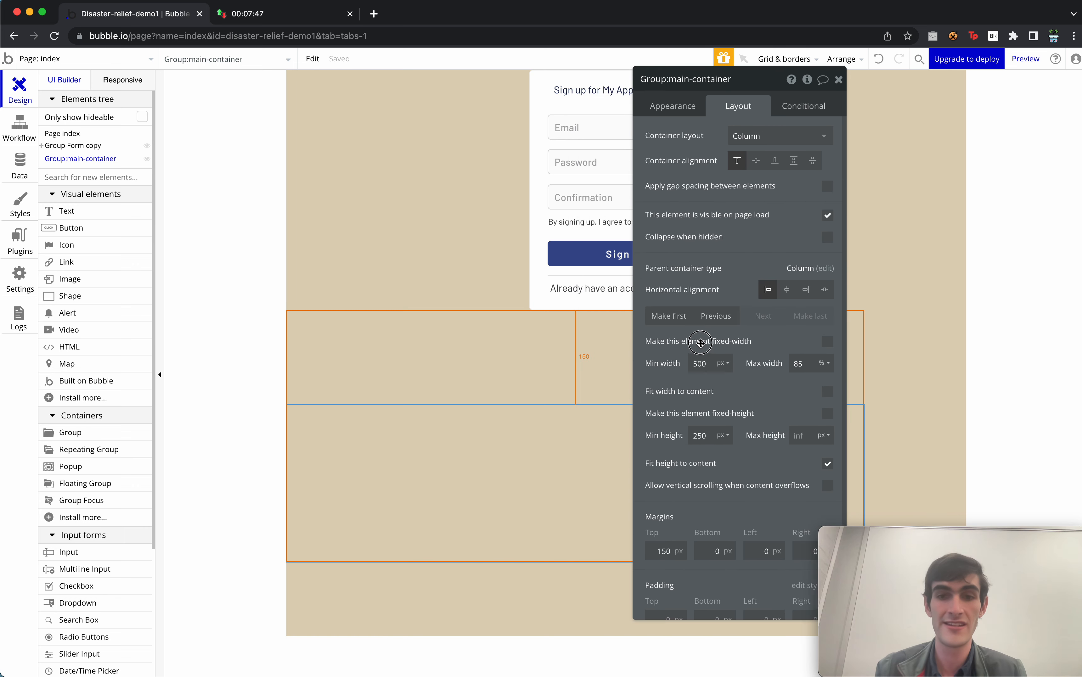
left_click(788, 295)
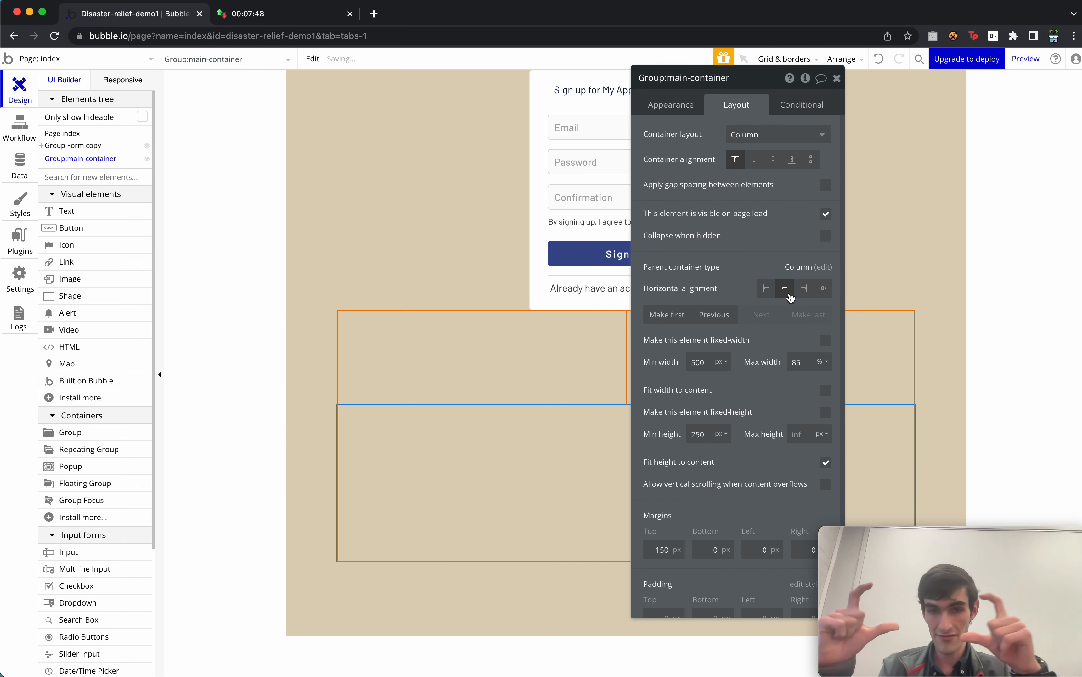
Set main-container's minimum height to 400px.
double_click(698, 435)
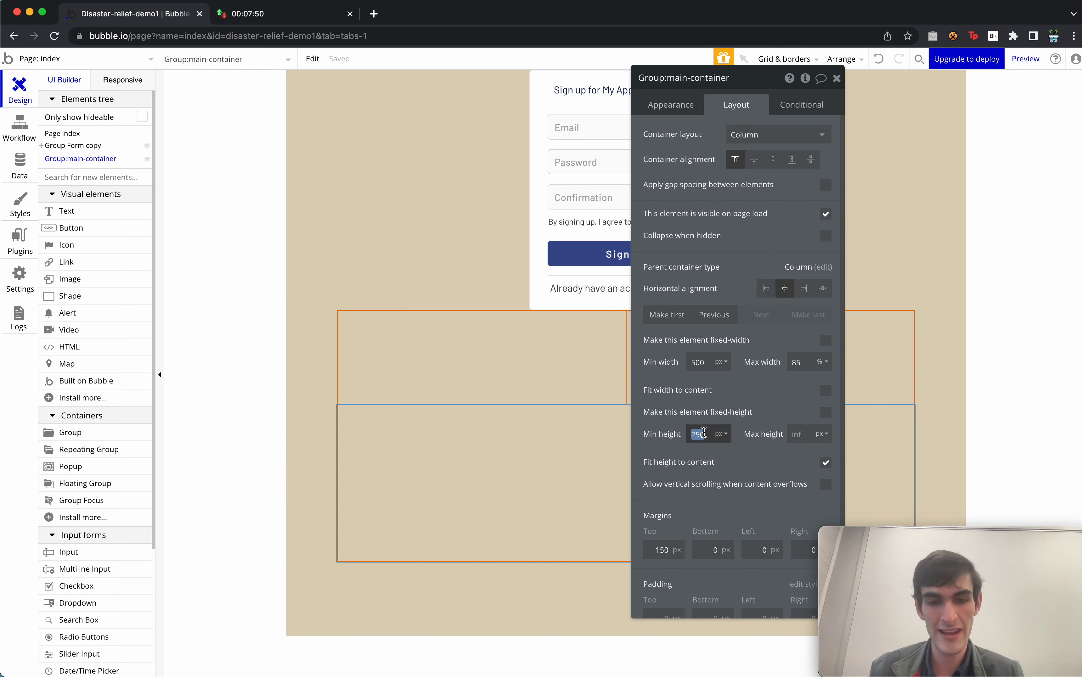
type("400")
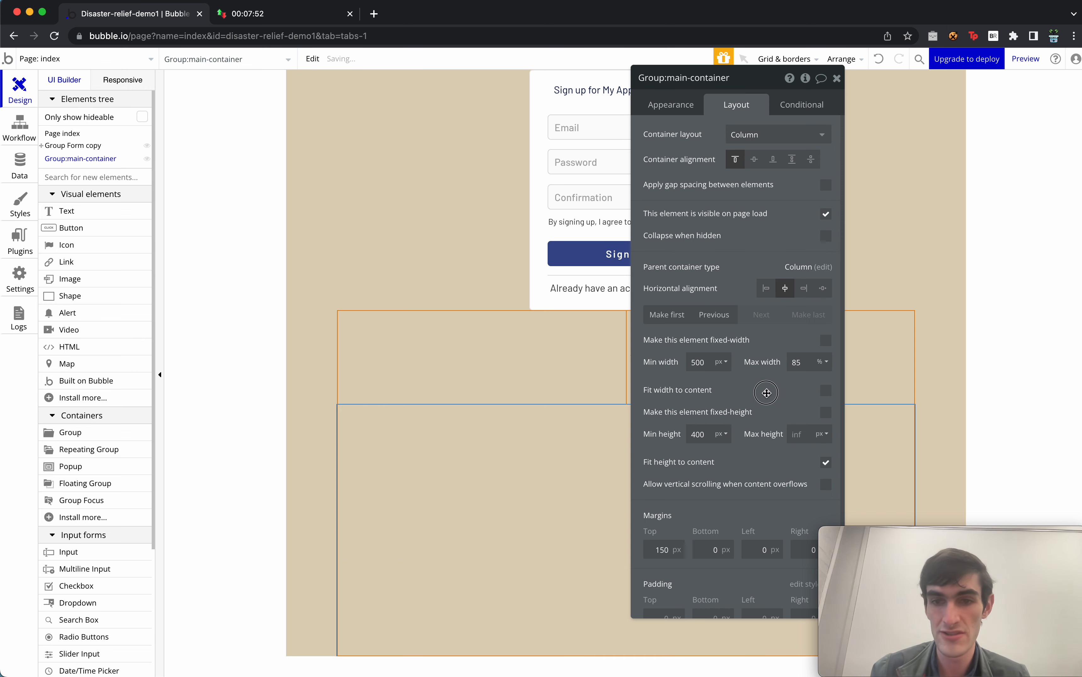
left_click_drag(766, 393, 746, 420)
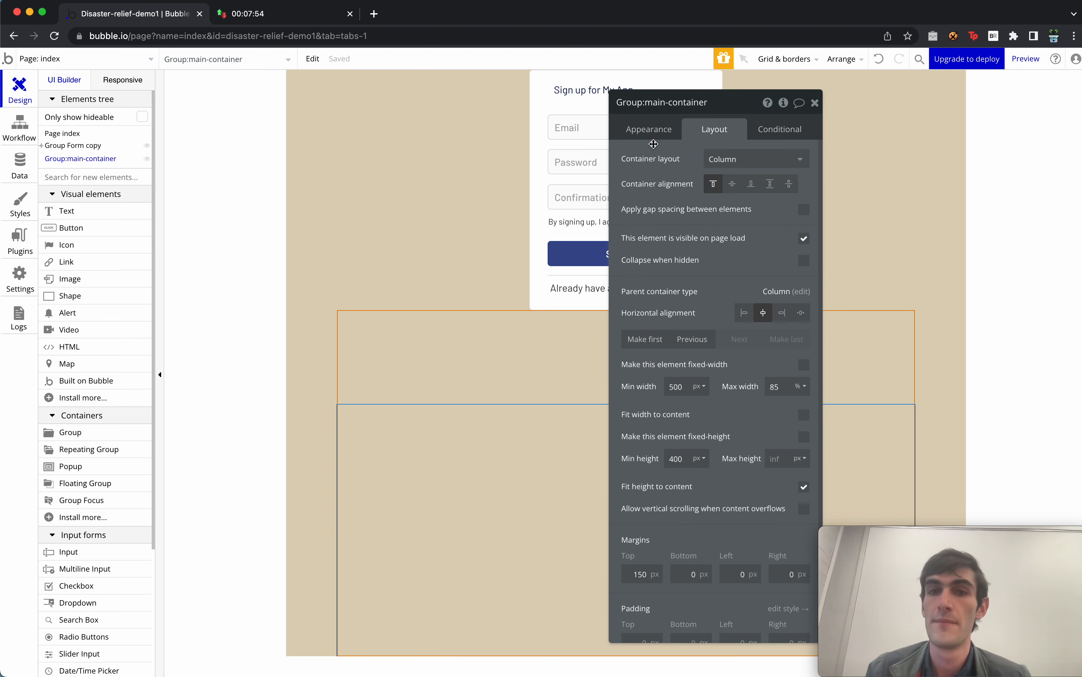
left_click(656, 132)
Apply the Group - Border style to main-container and close its property editor.
left_click(739, 280)
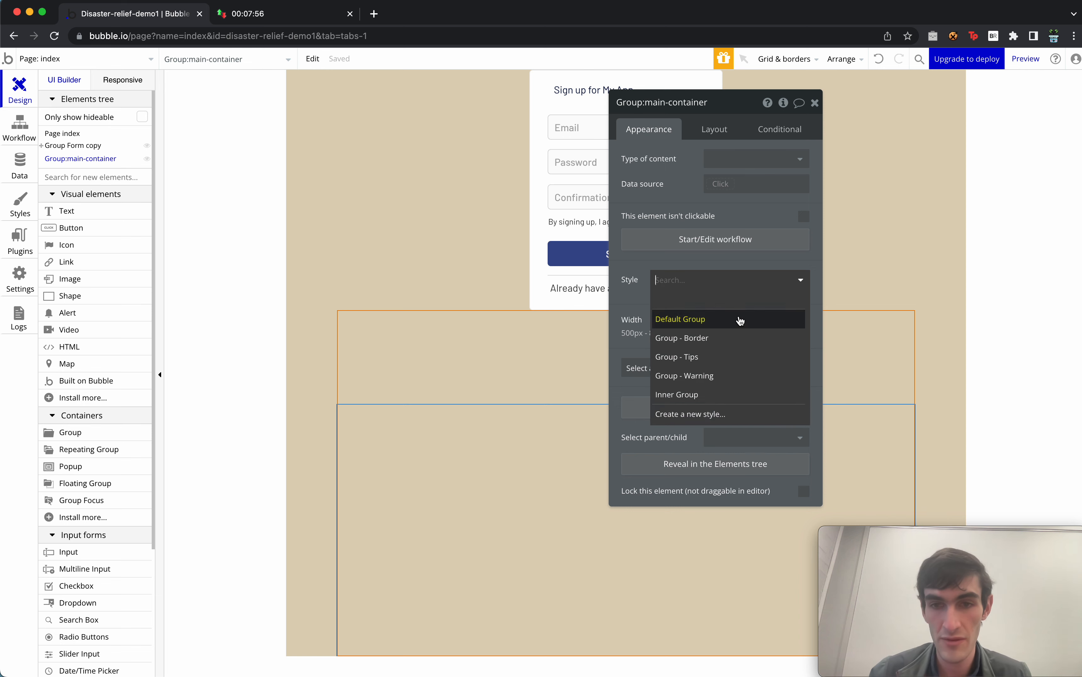
left_click(736, 339)
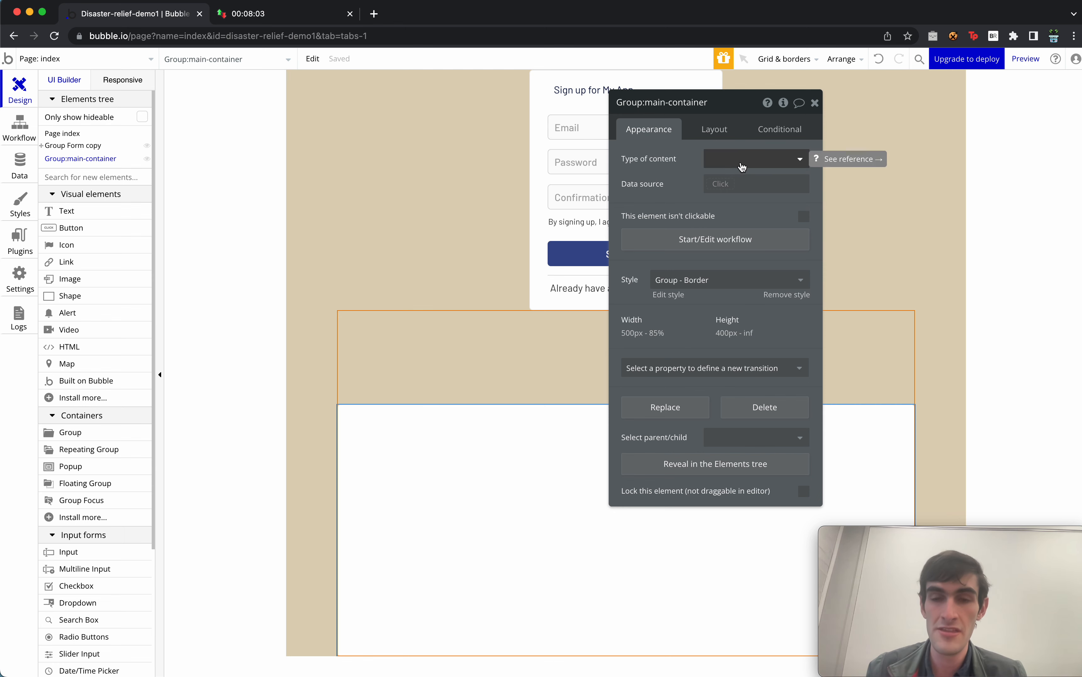
left_click_drag(680, 196, 907, 186)
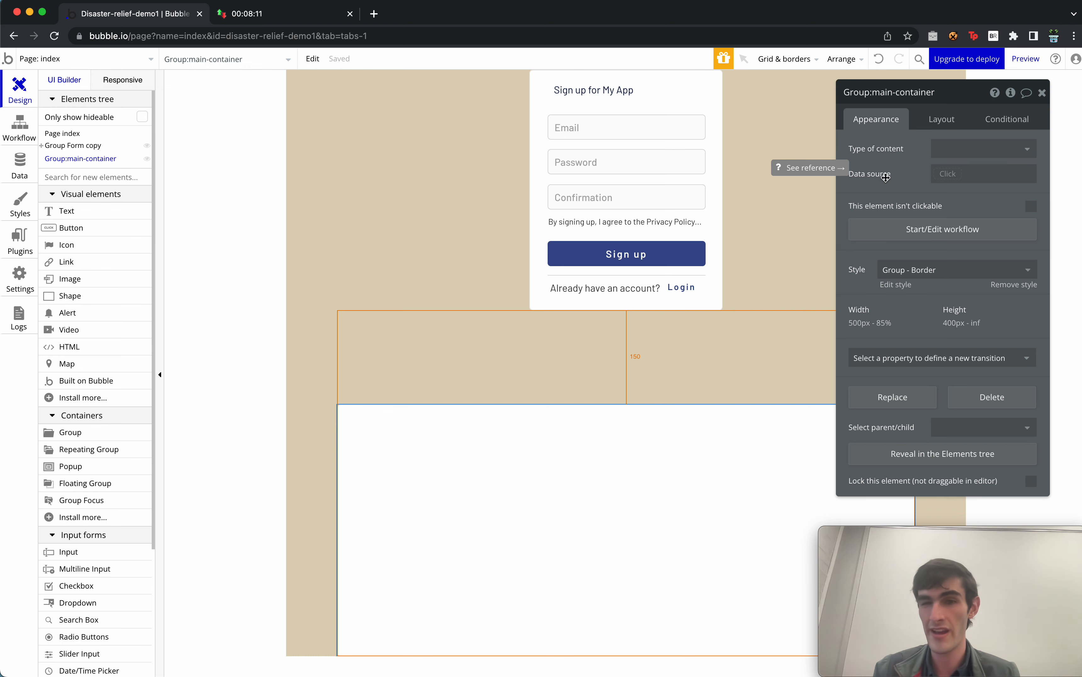
left_click(1045, 96)
Add a group named Group:header atop main-container, aligned to parent and centred.
left_click_drag(105, 432, 562, 446)
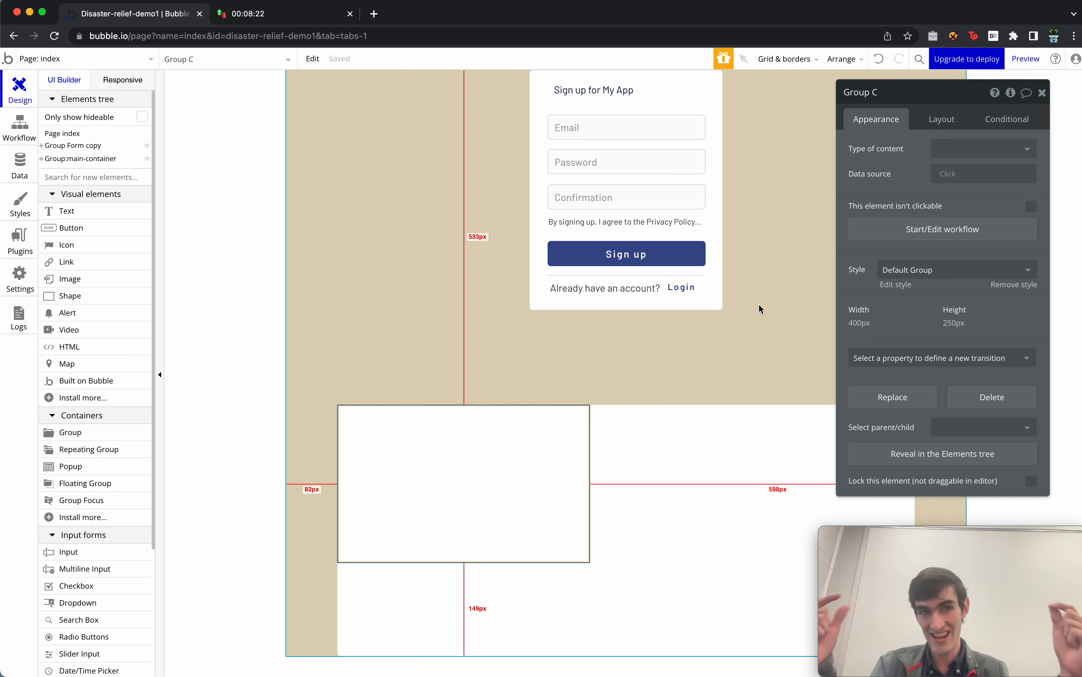
left_click(897, 92)
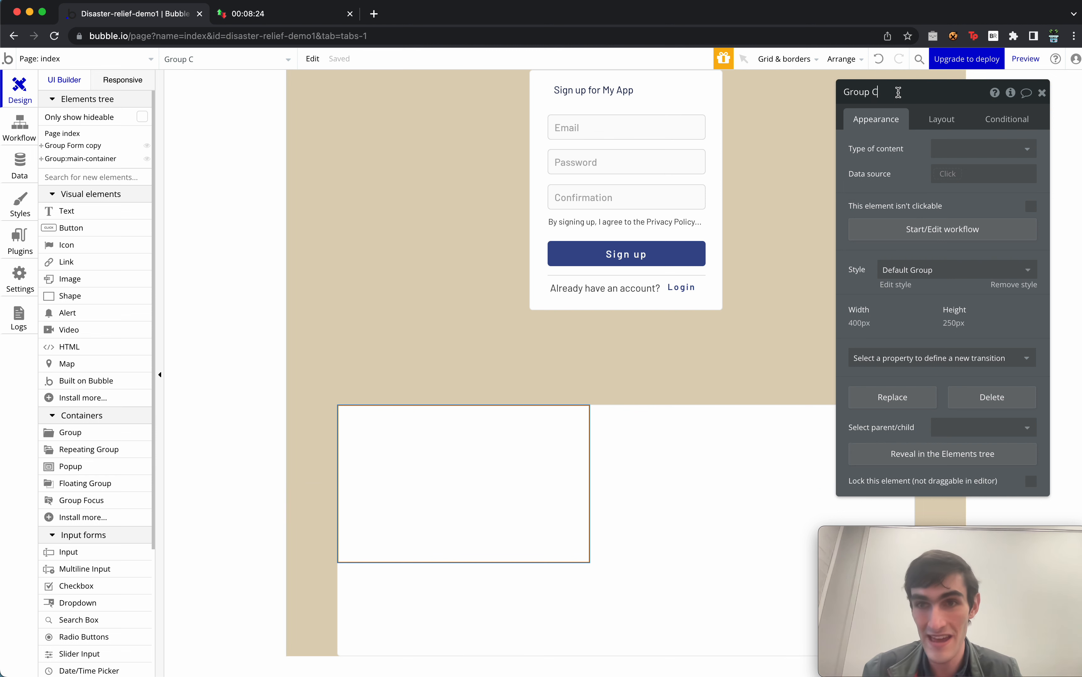
key("BackSpace")
key("BackSpace")
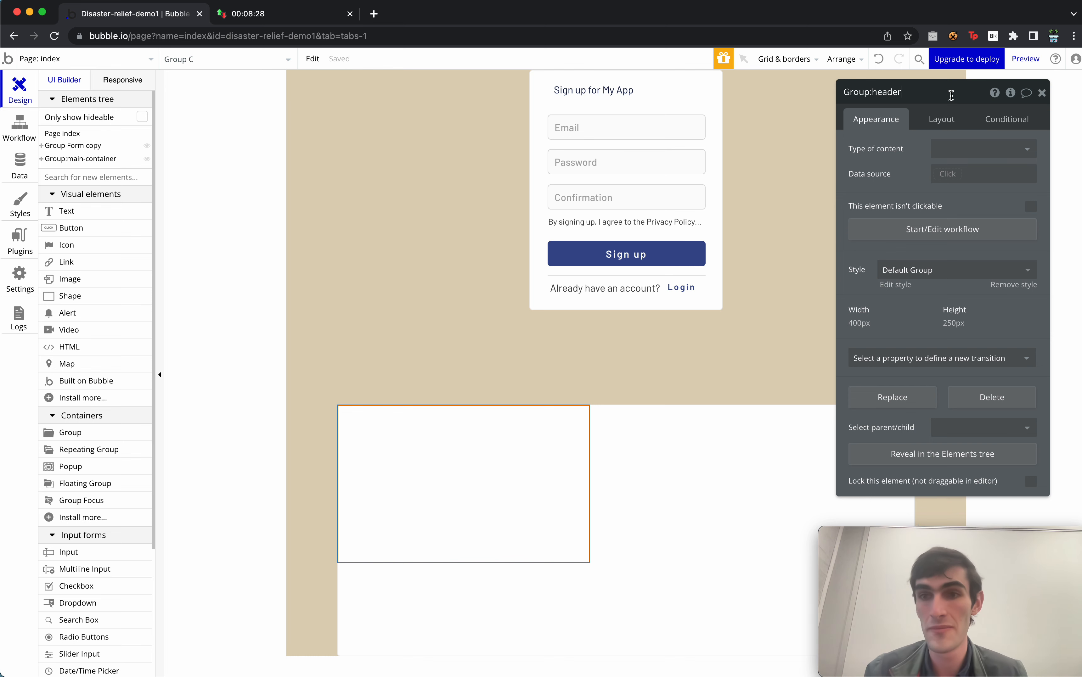
left_click(949, 120)
left_click(956, 149)
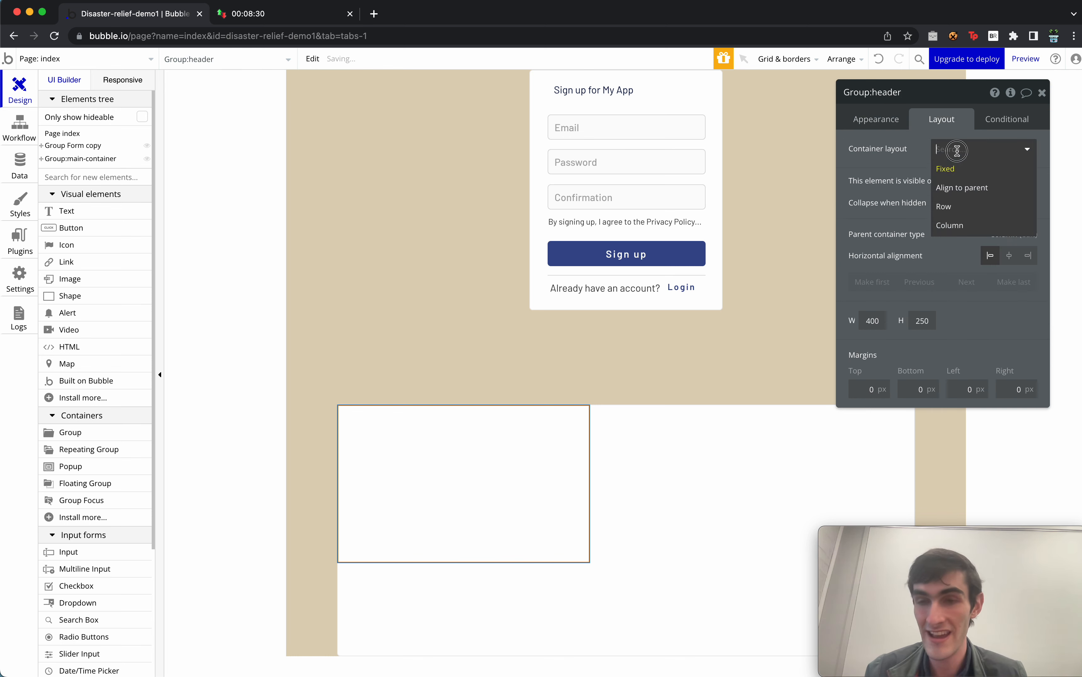
left_click(988, 189)
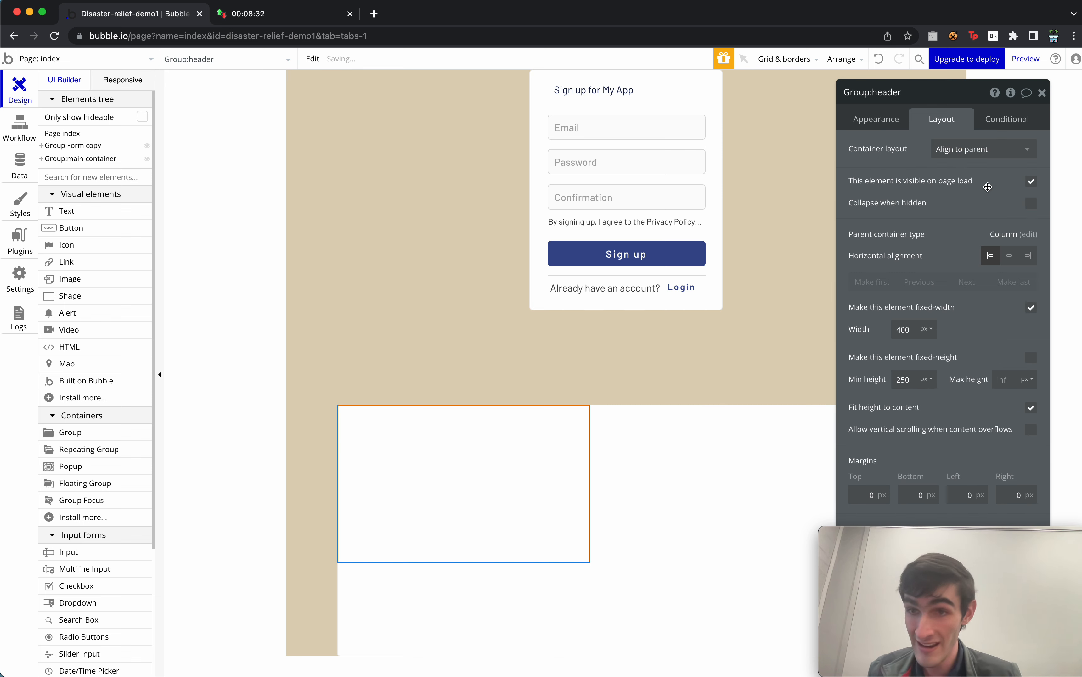
left_click(1009, 255)
Set the header's width to 100%, minimum height 45 and top margin -40.
left_click(926, 329)
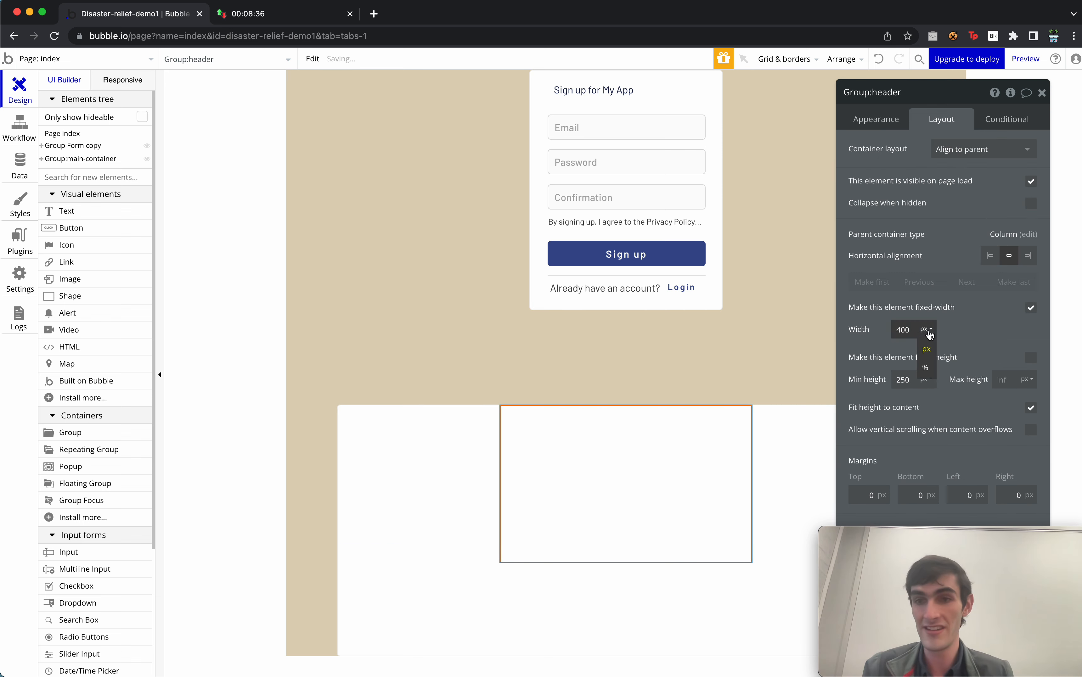
left_click(926, 368)
type("1")
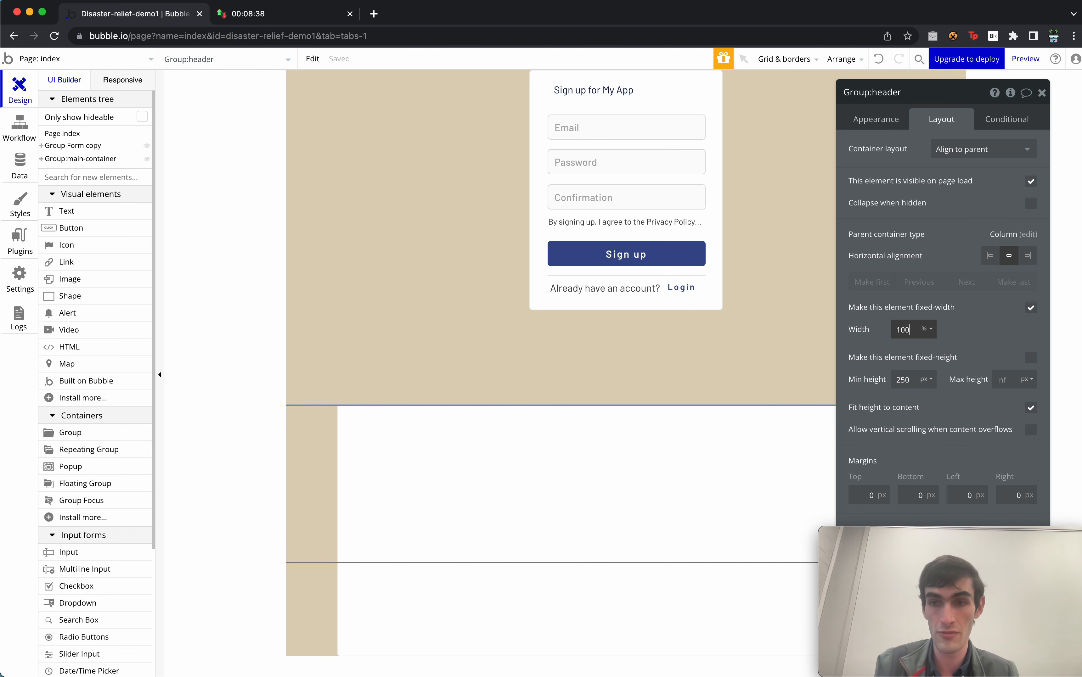
type("00")
double_click(902, 380)
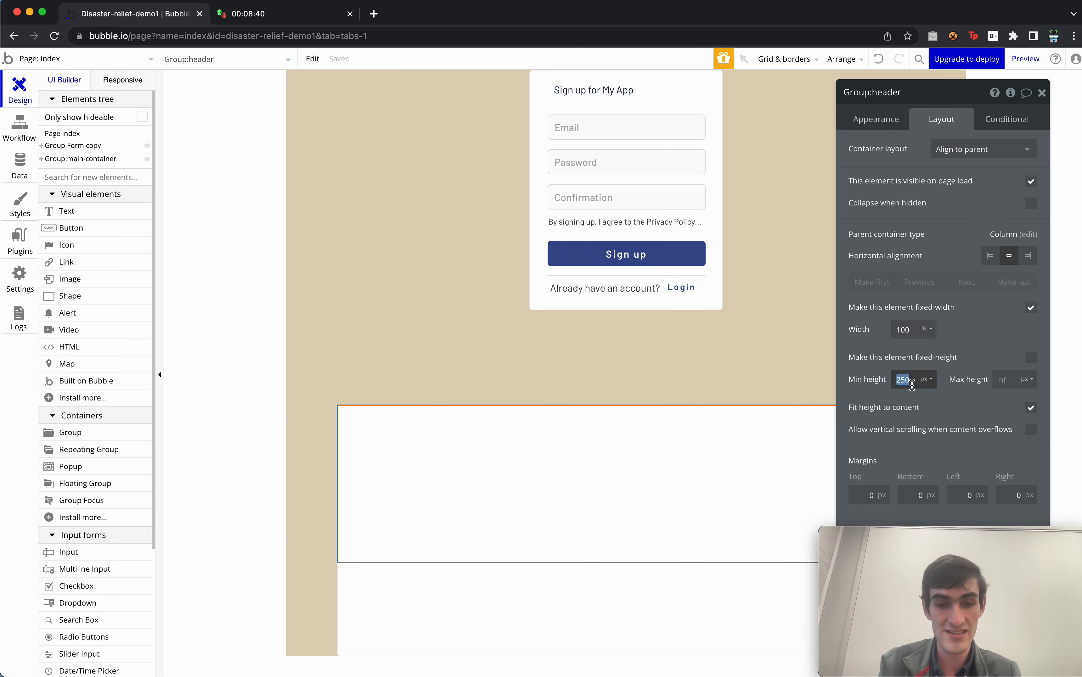
type("45")
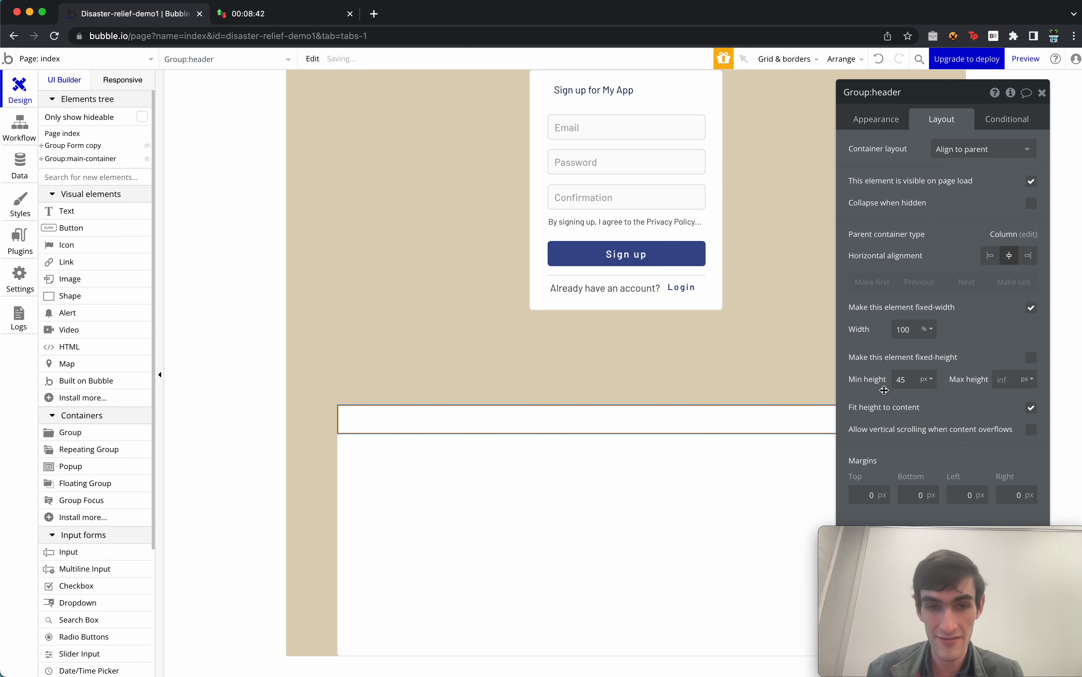
left_click(880, 489)
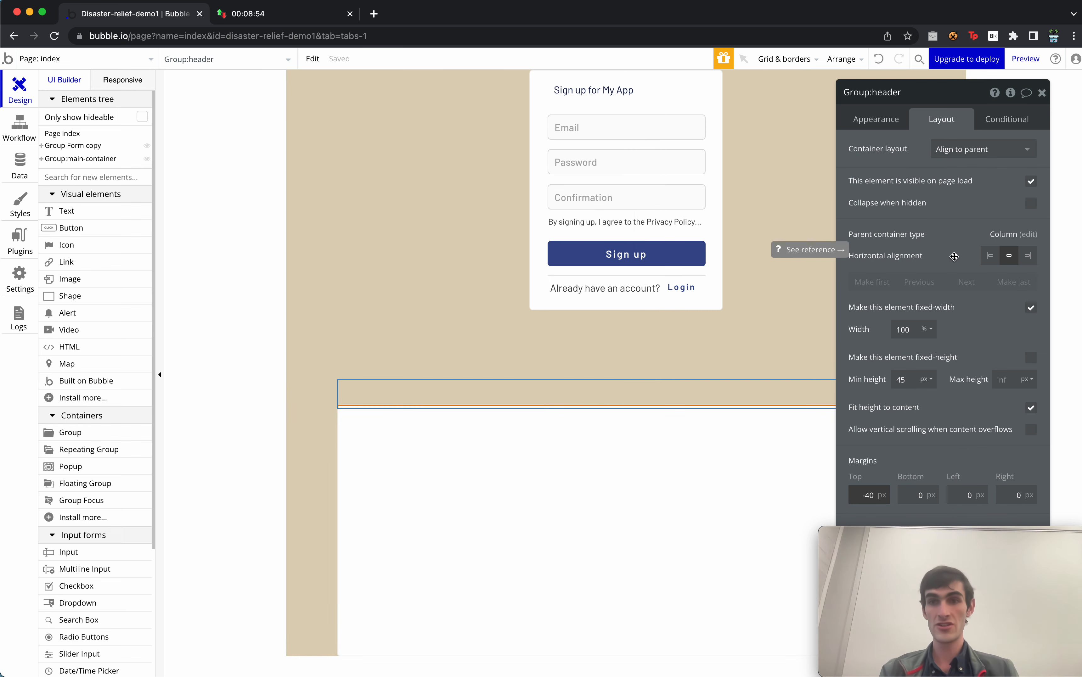
left_click(879, 120)
left_click(943, 273)
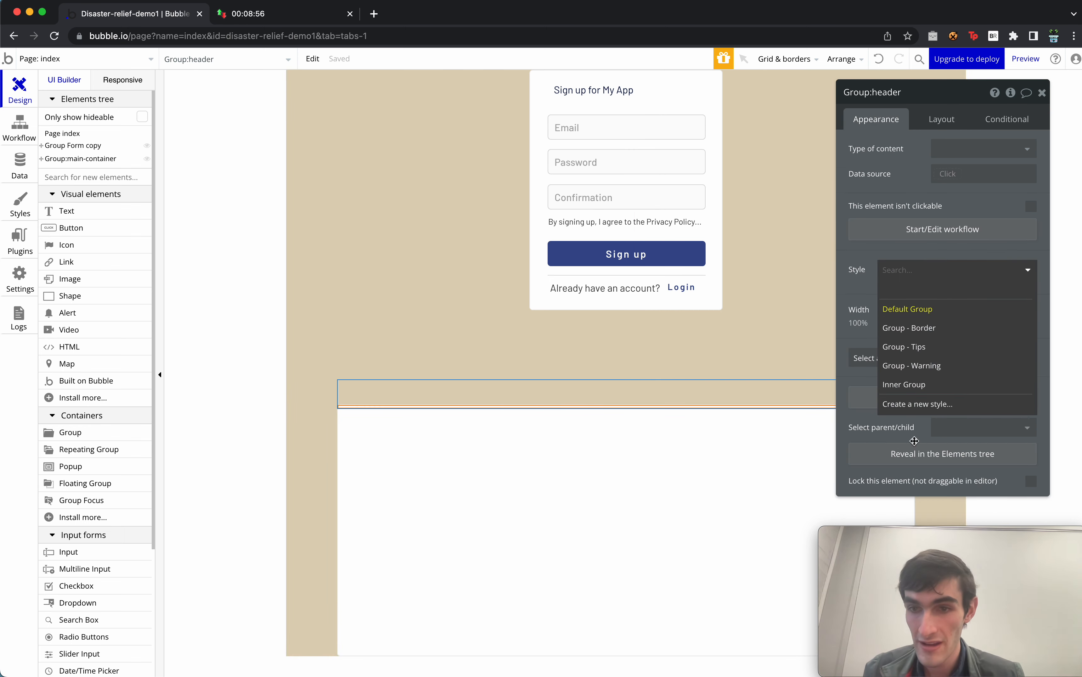
Remove the header's style and fill it with dark blue #3A4D8F.
left_click(945, 336)
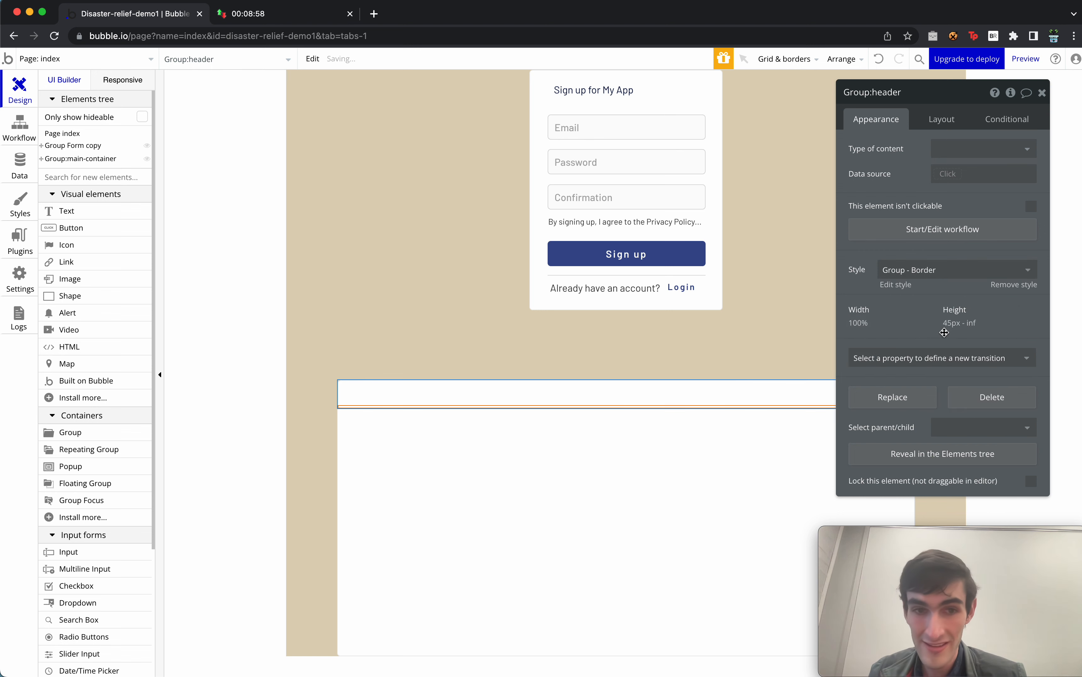
left_click(1023, 285)
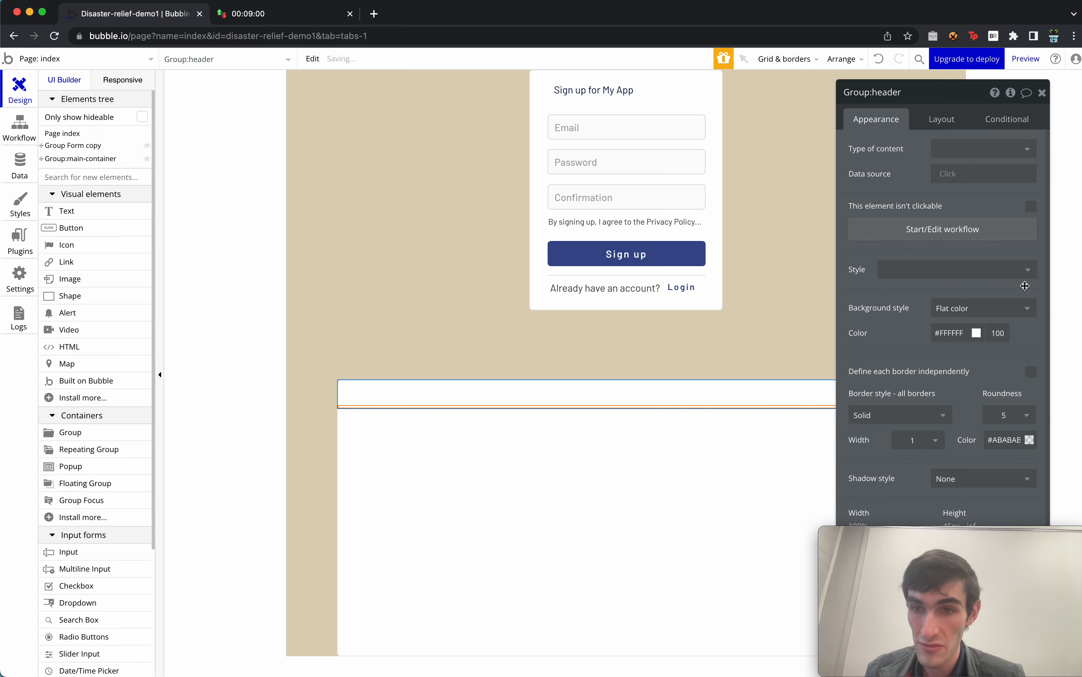
left_click(960, 342)
left_click(956, 446)
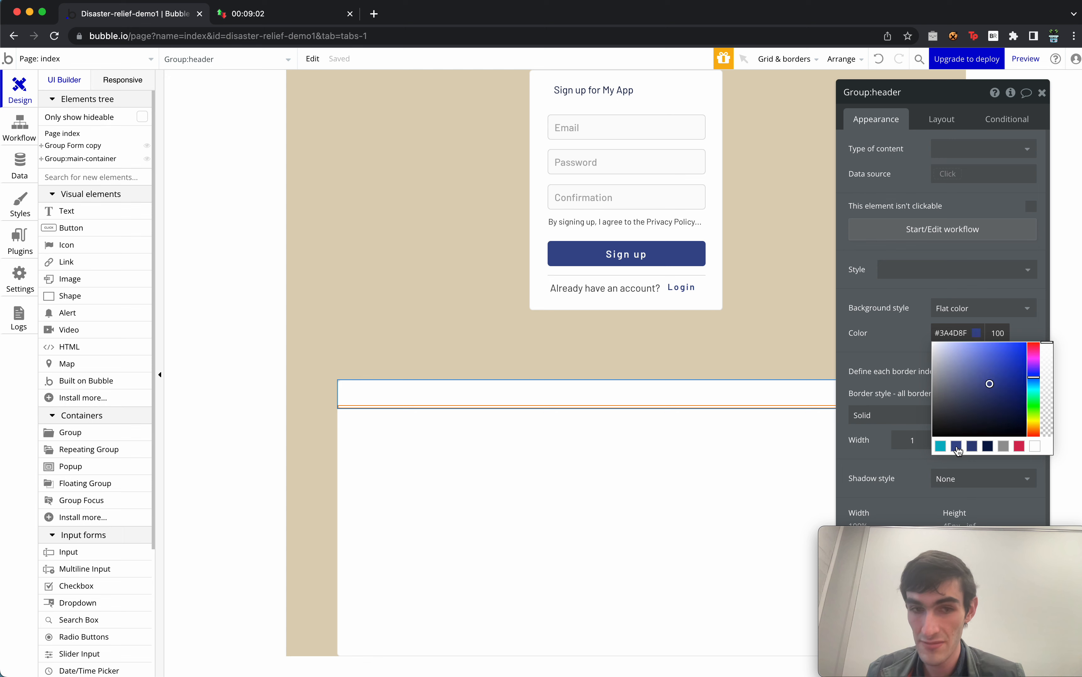
left_click(894, 368)
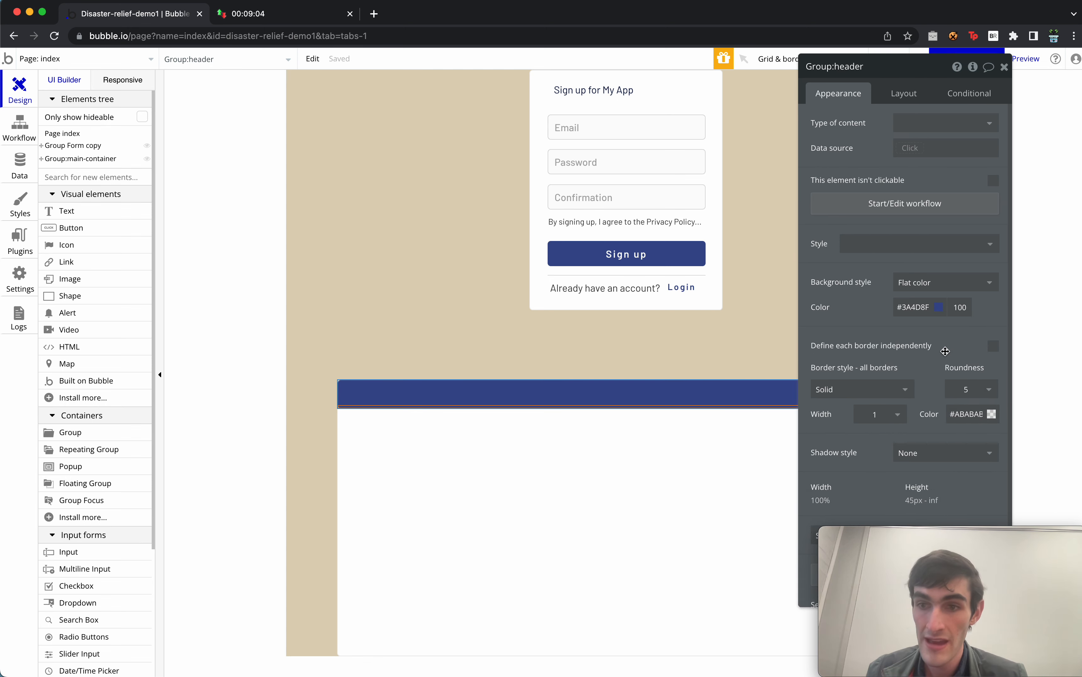
Define borders independently and round the top-left and top-right corners to 20.
scroll(945, 351, "down", 3)
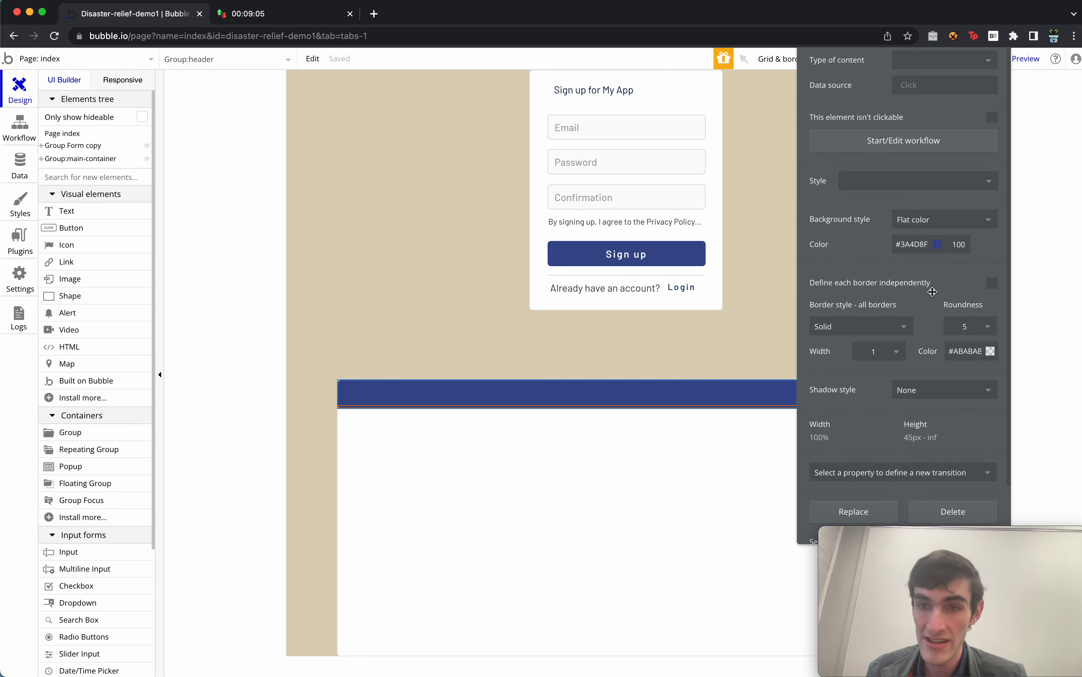
left_click(992, 289)
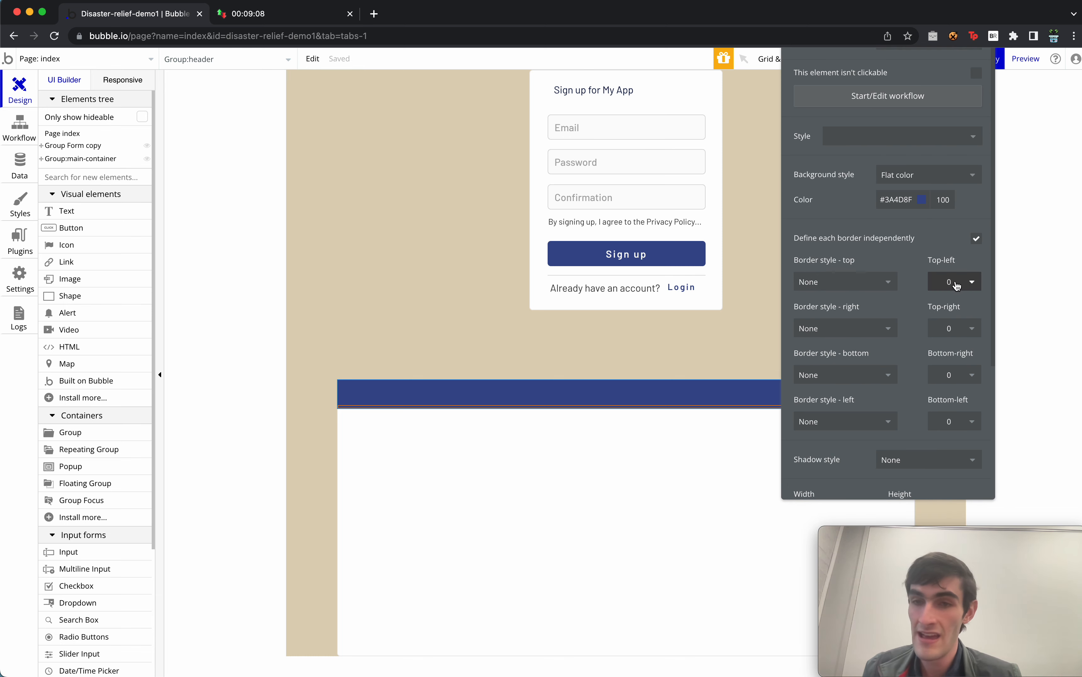
left_click(967, 287)
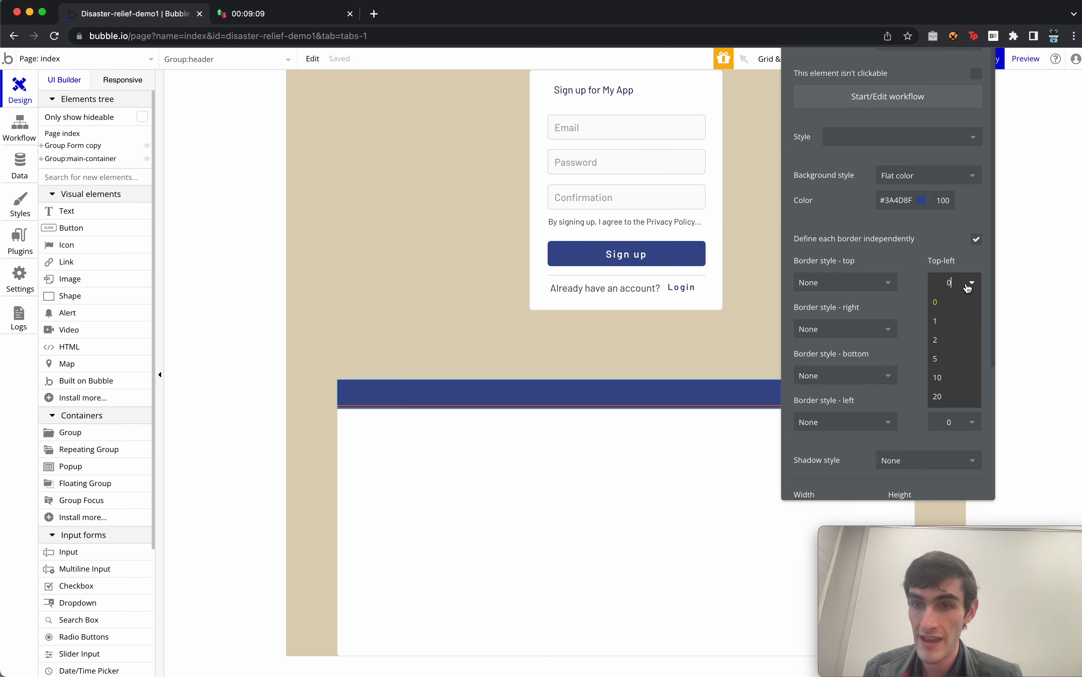
left_click(956, 396)
left_click(970, 331)
left_click(965, 442)
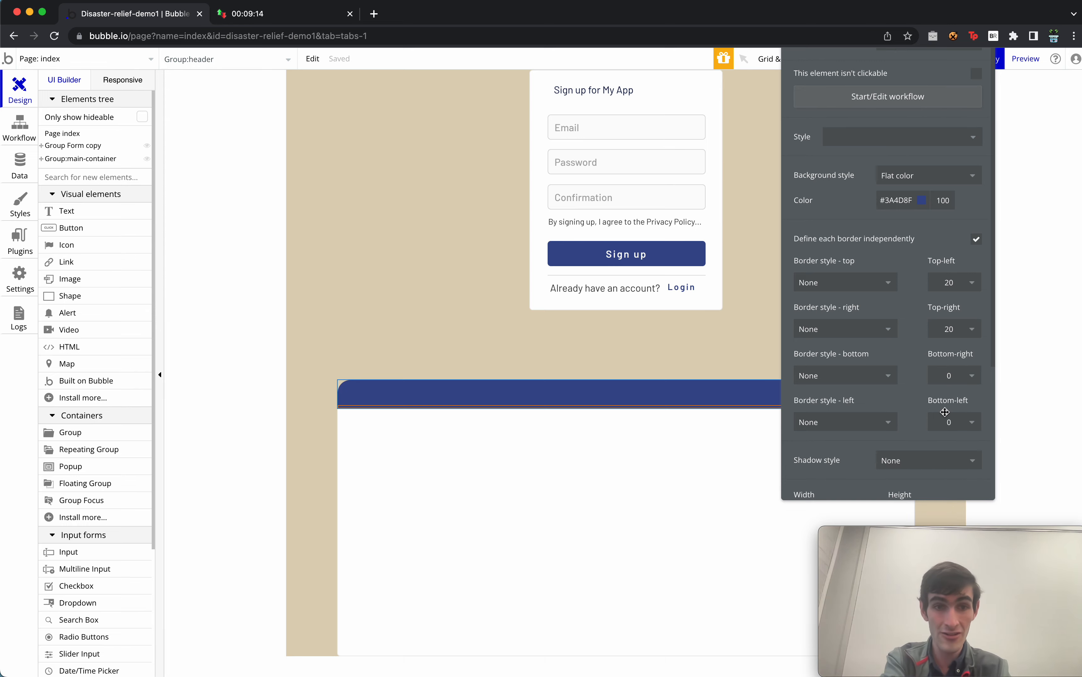
left_click_drag(931, 262, 995, 384)
Add a 'Disaster Relief' title in the header, unstyled from H1 Heading - Light, with centred text.
left_click_drag(91, 213, 626, 393)
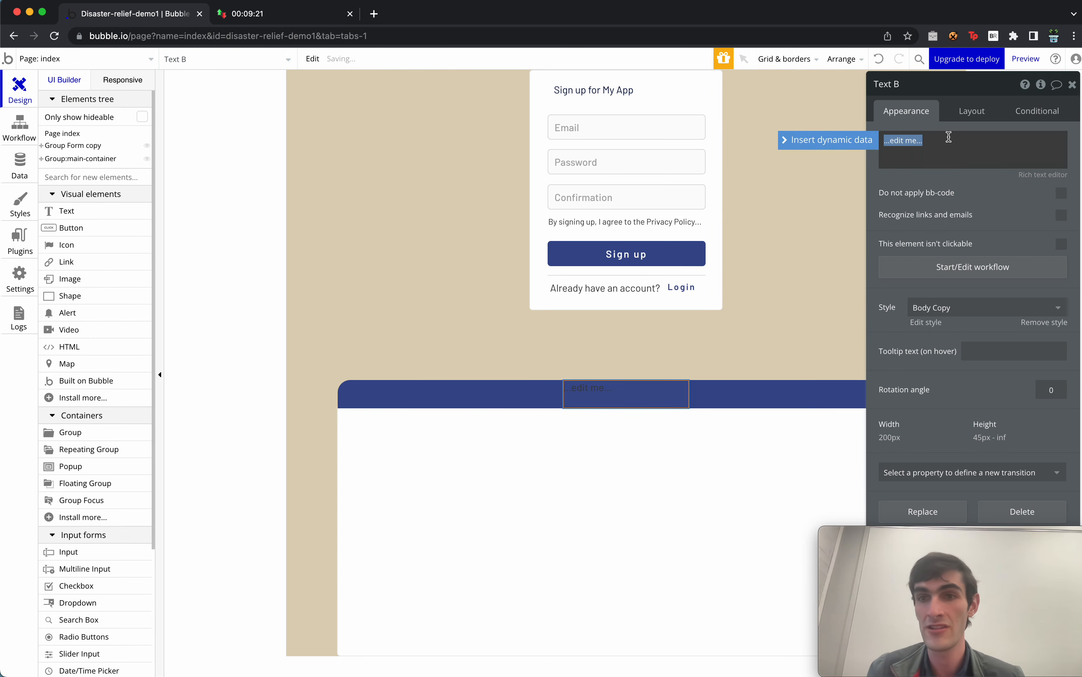
type("He")
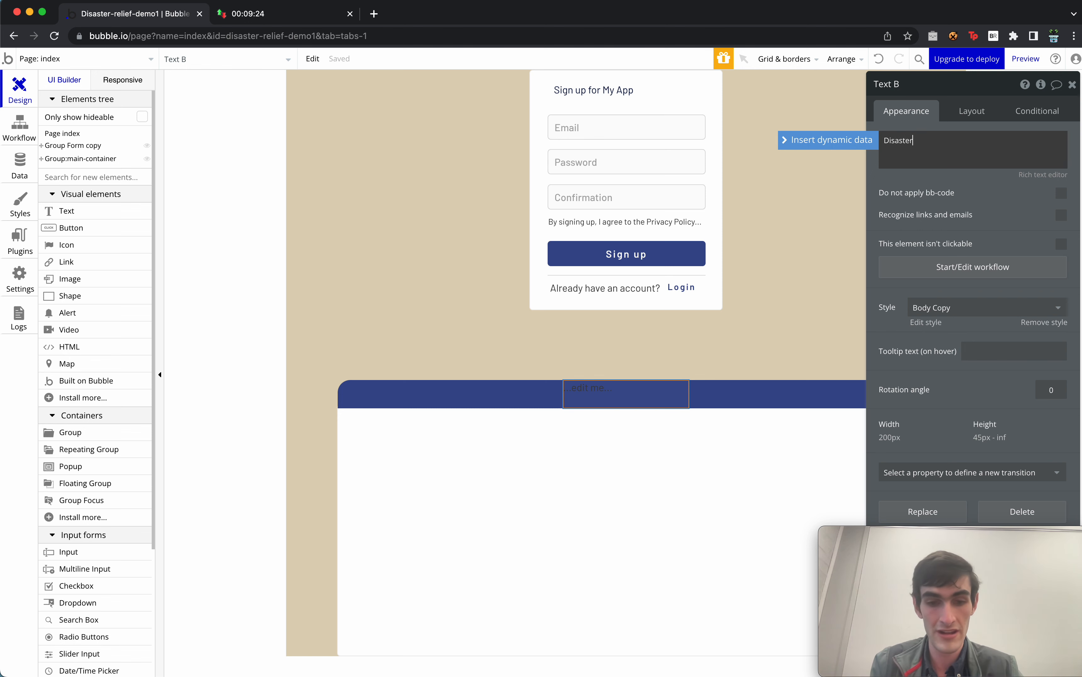
type("saster Relief")
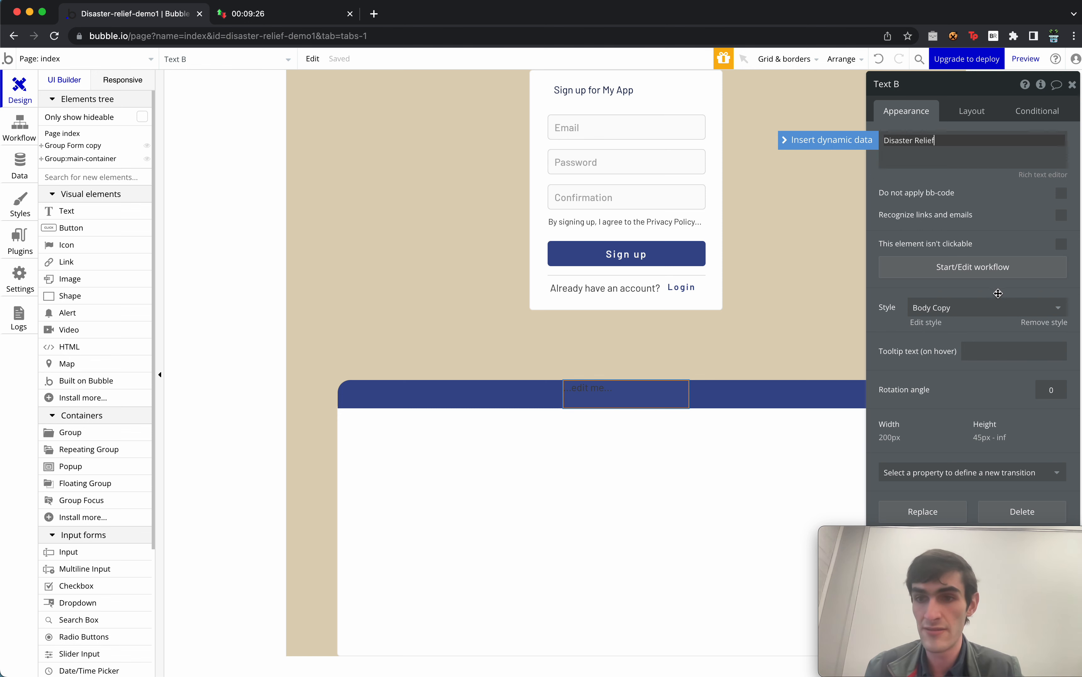
left_click(994, 307)
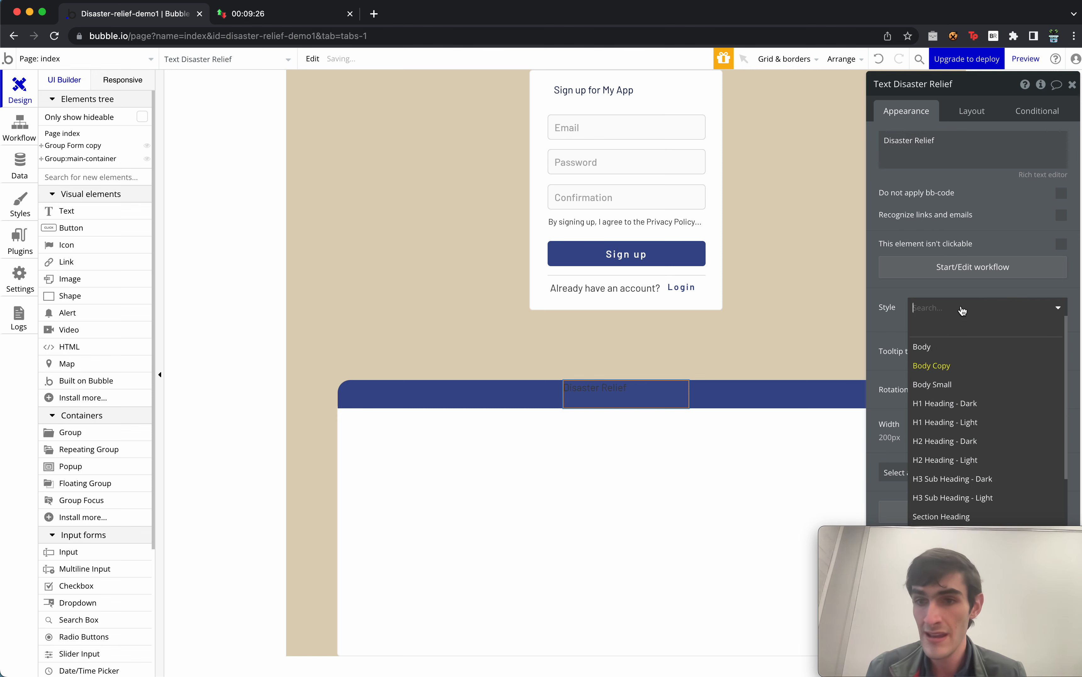
left_click(964, 424)
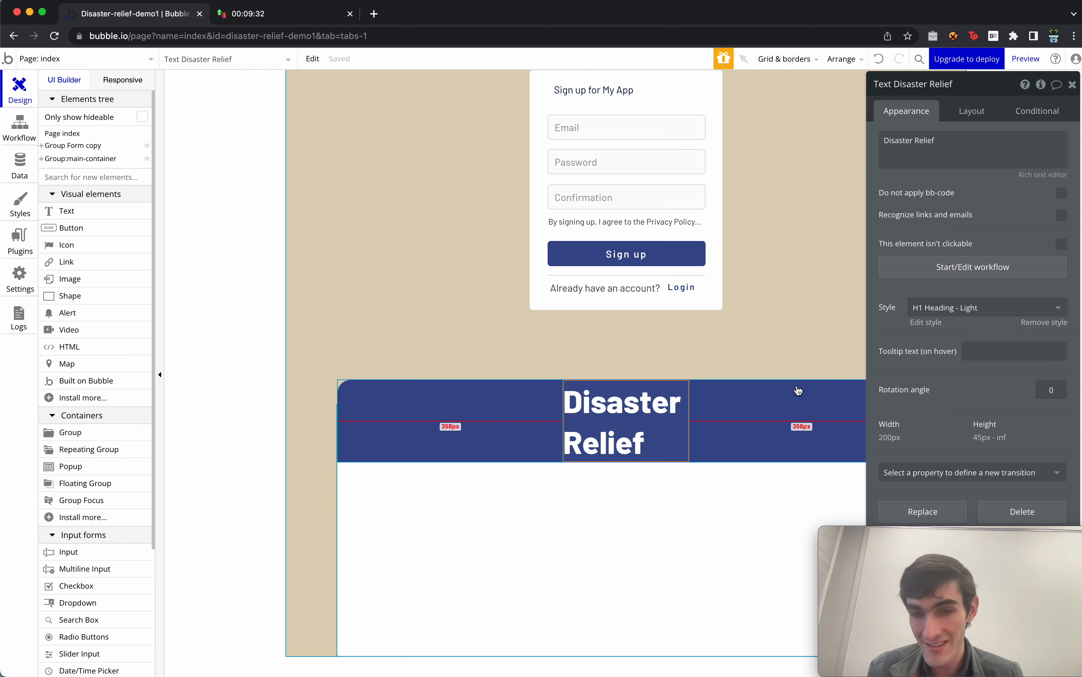
left_click(1045, 324)
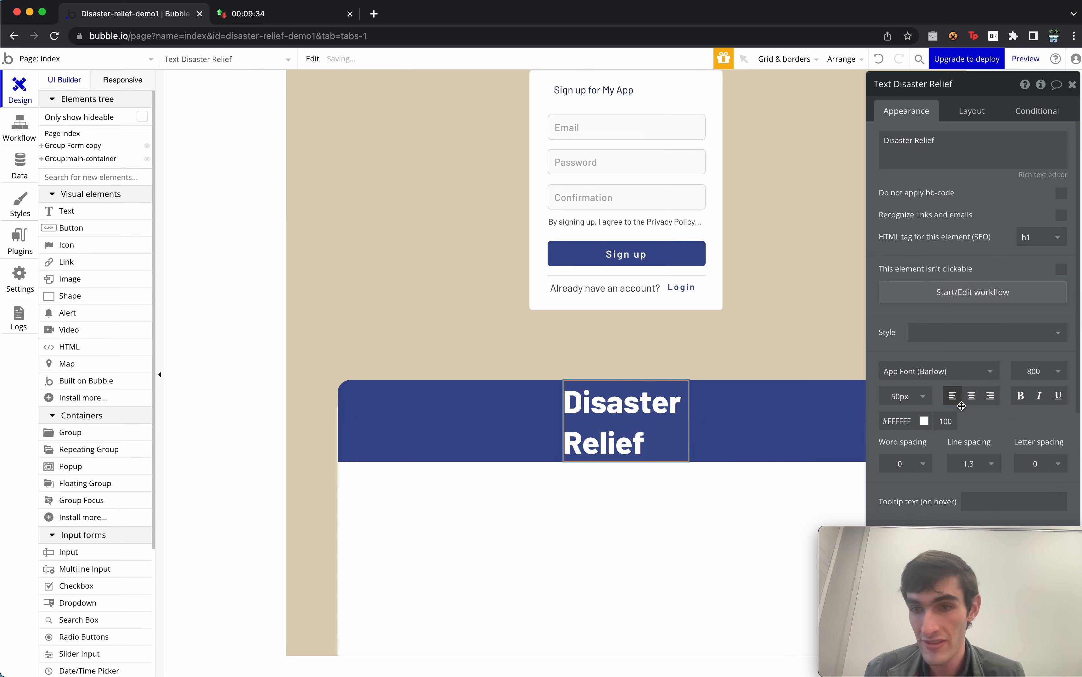
left_click(968, 400)
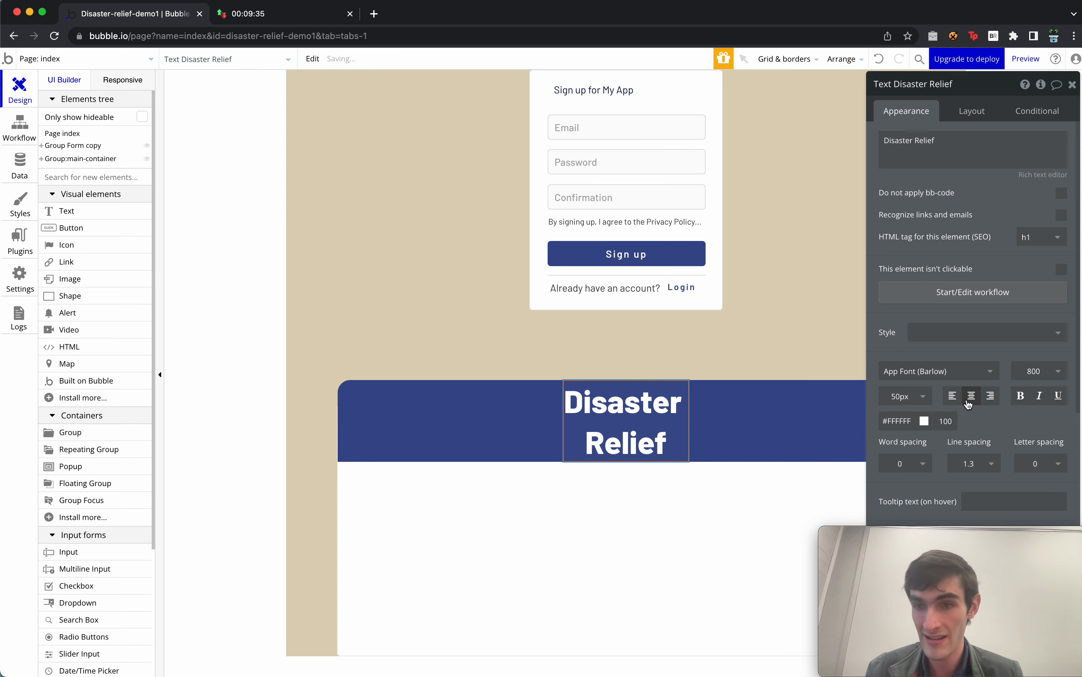
Centre the title in its parent and untick fixed-width so it spans the banner.
left_click(981, 110)
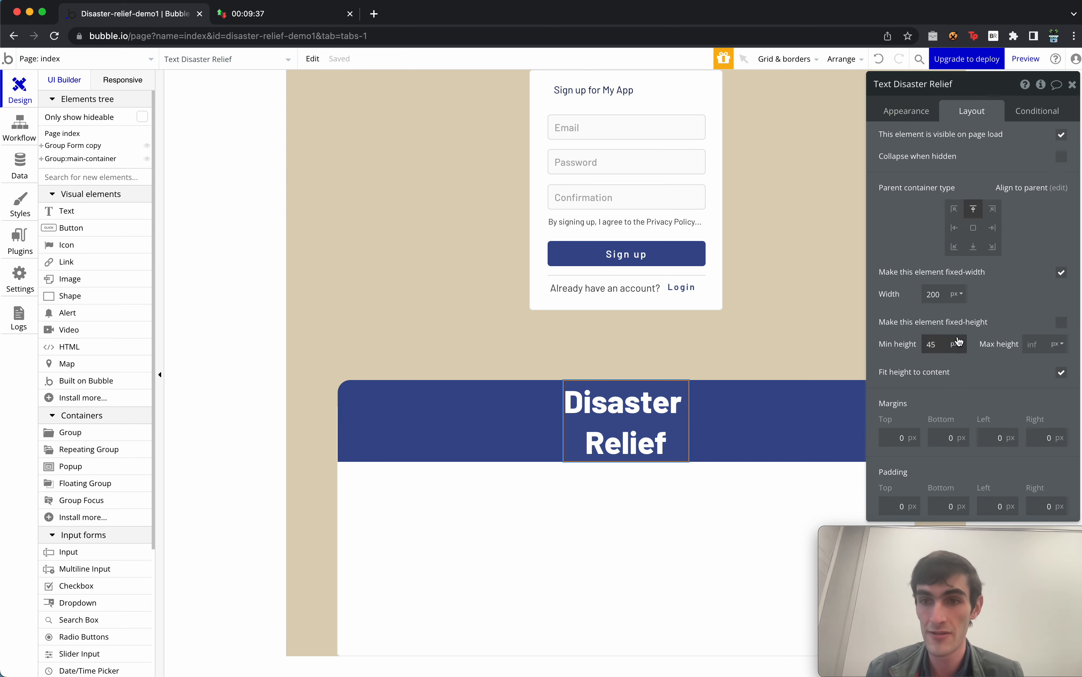
left_click(973, 229)
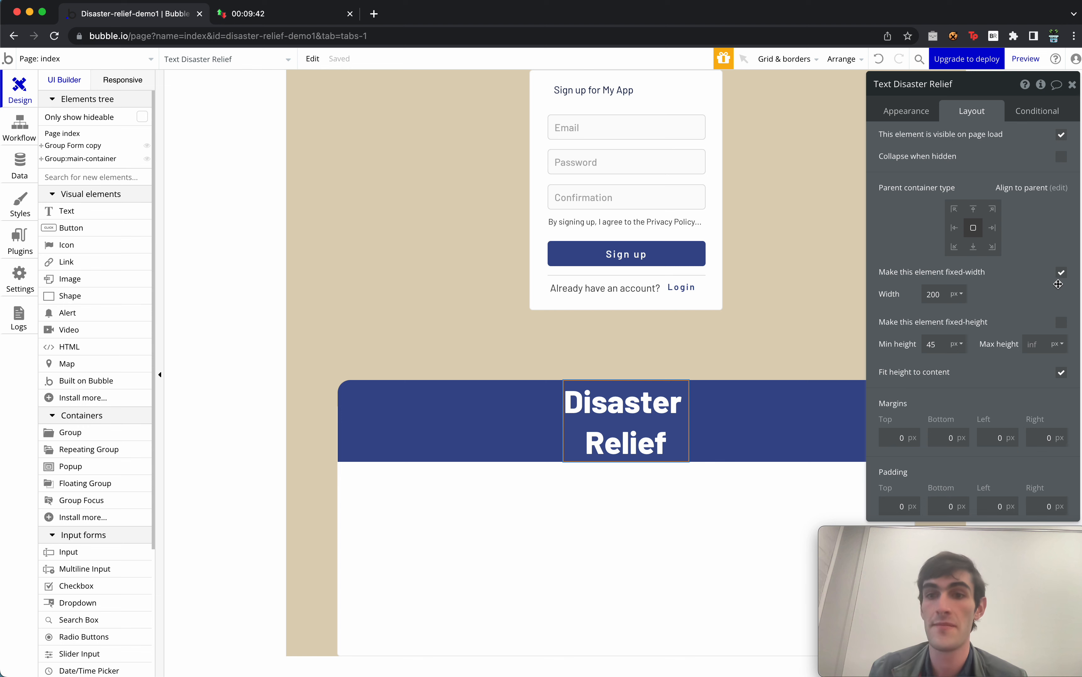
left_click(1061, 273)
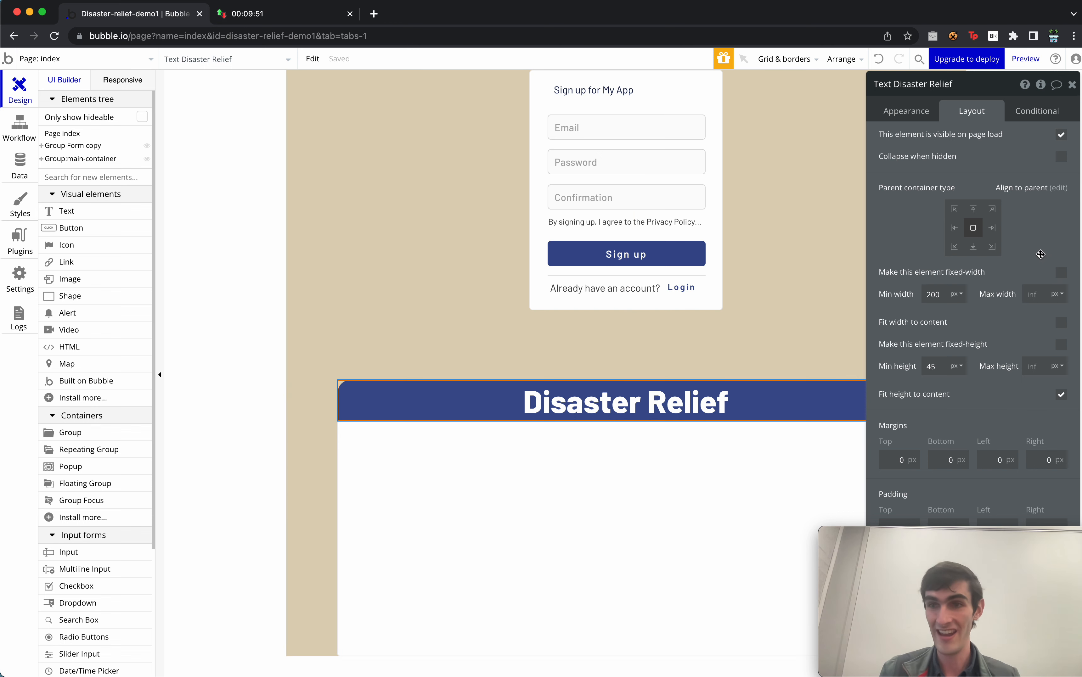
left_click(1072, 84)
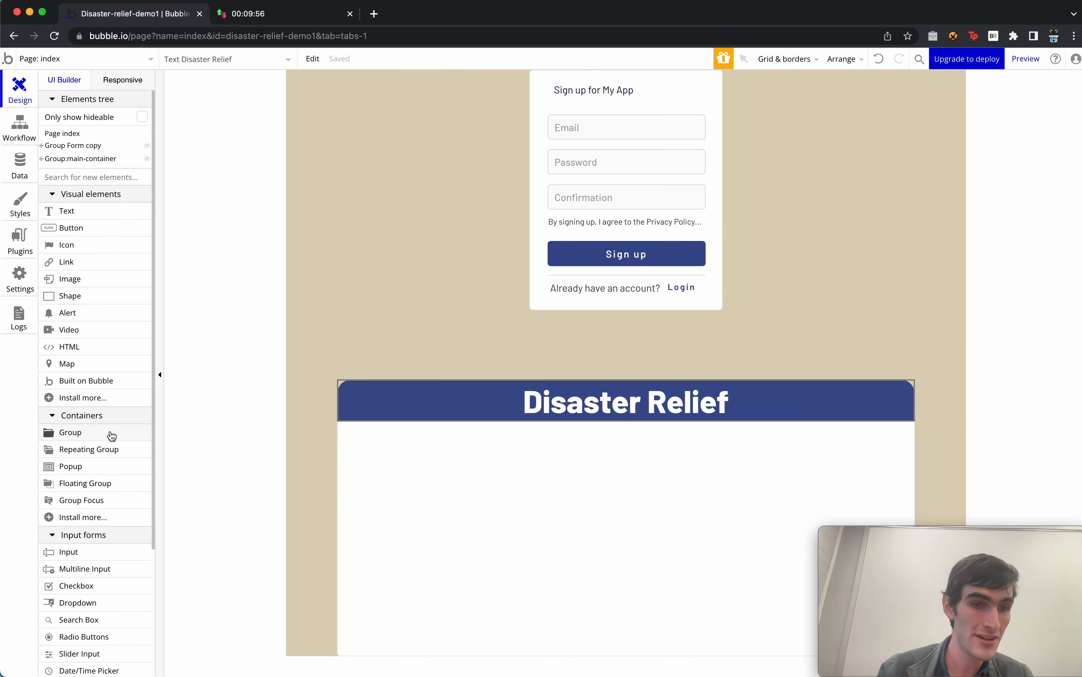
Add a group named Group:inner-content below the banner with a Column layout.
left_click_drag(112, 432, 680, 473)
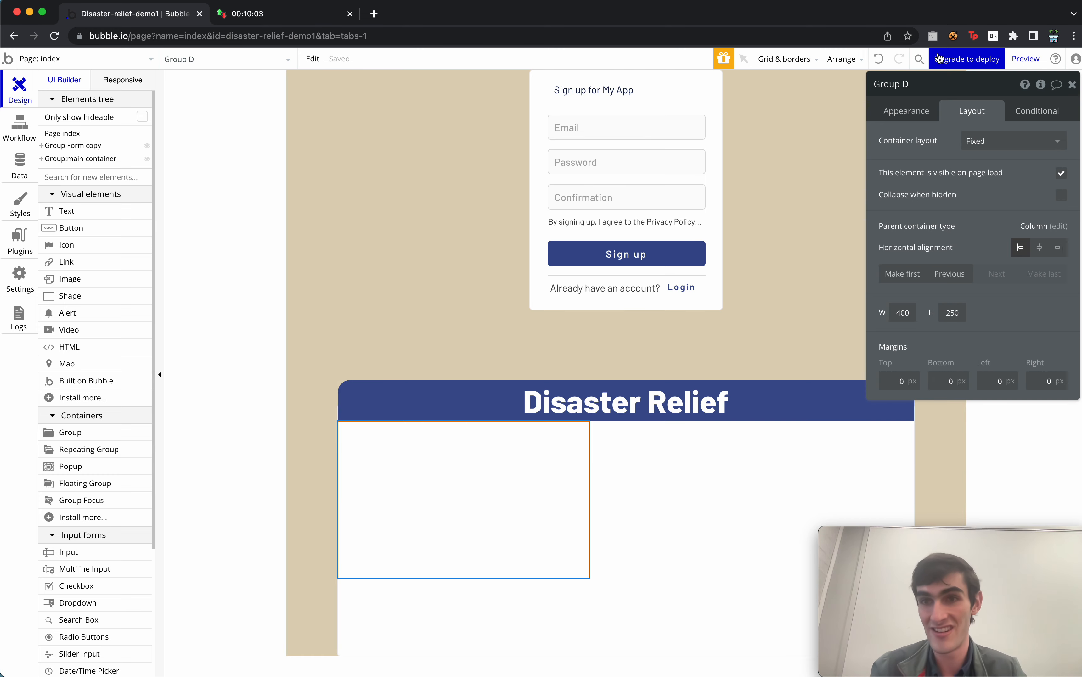
left_click(918, 84)
key("BackSpace")
key("BackSpace")
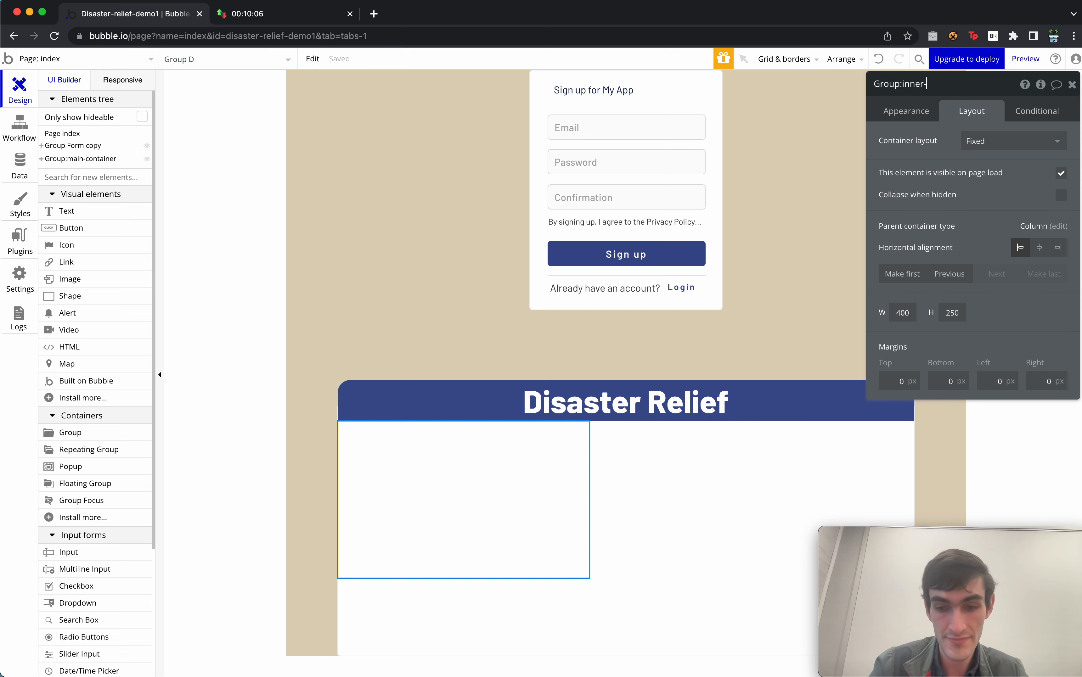
type(":inner-content")
left_click(985, 140)
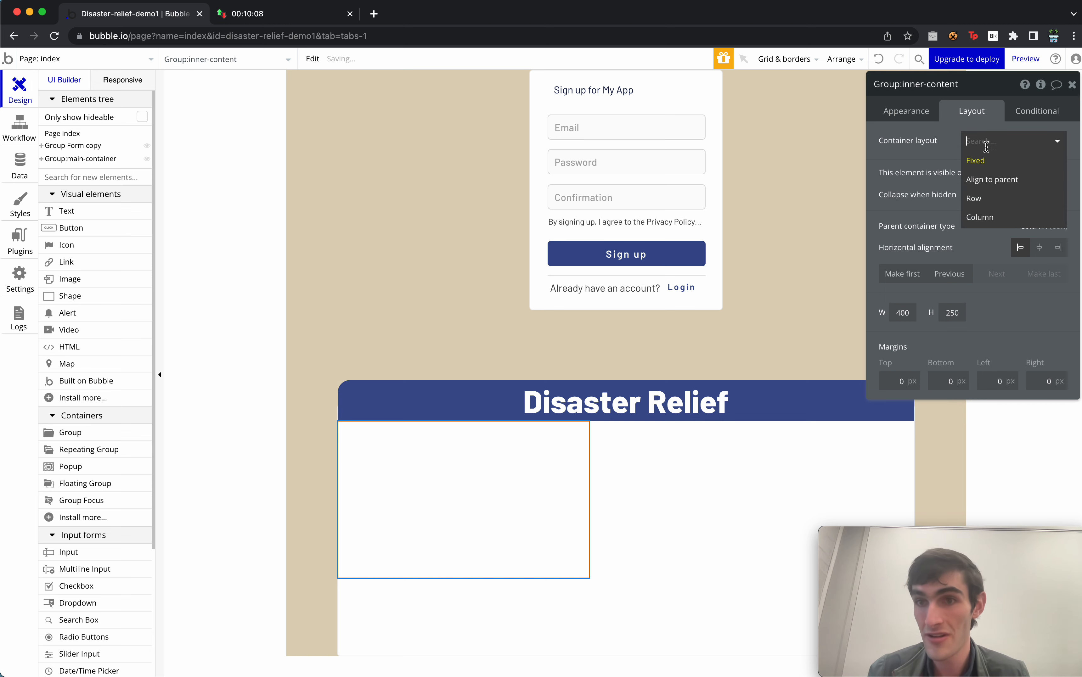
left_click(1002, 219)
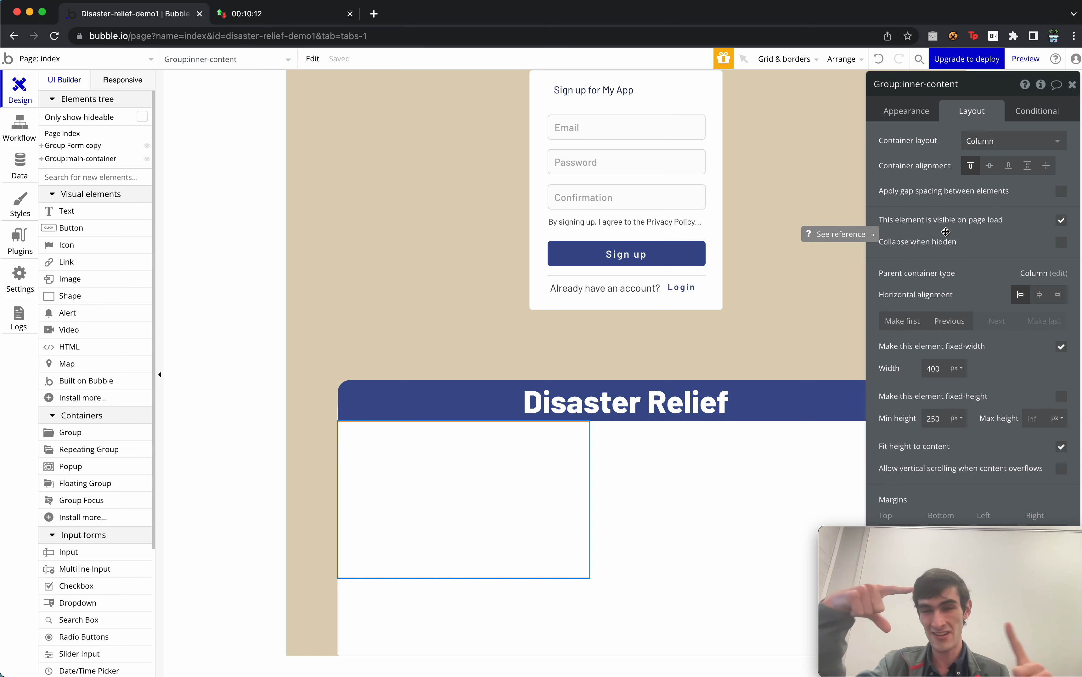
Make its width flexible, 375px minimum to 95% maximum, centred horizontally.
left_click_drag(958, 372, 925, 354)
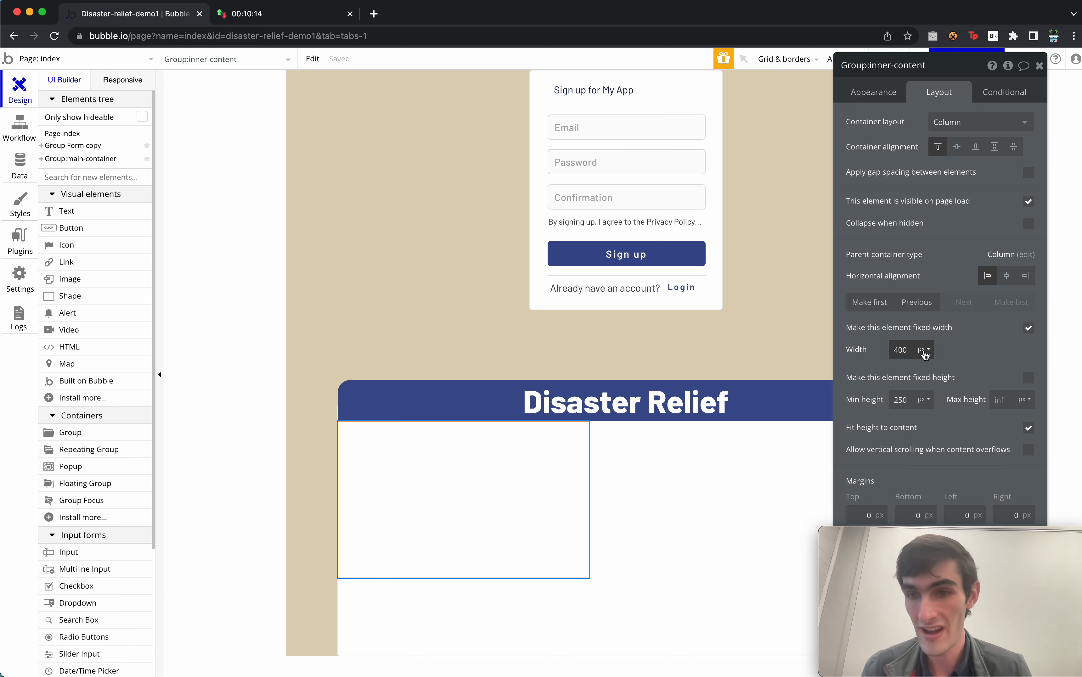
left_click(904, 349)
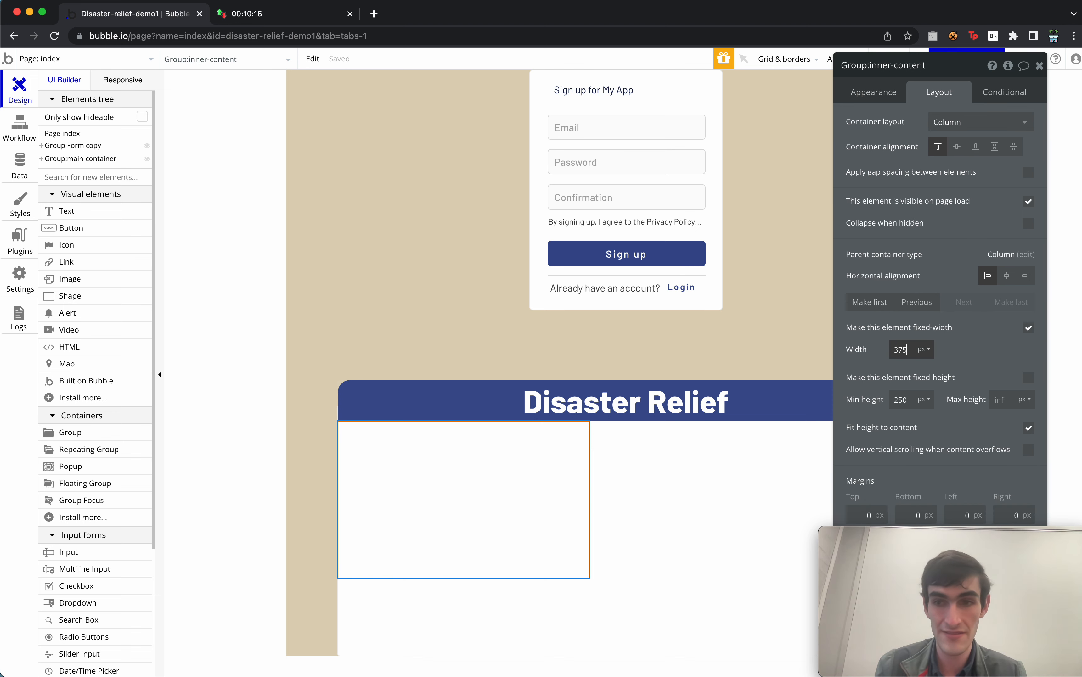
left_click(1028, 330)
left_click(1004, 349)
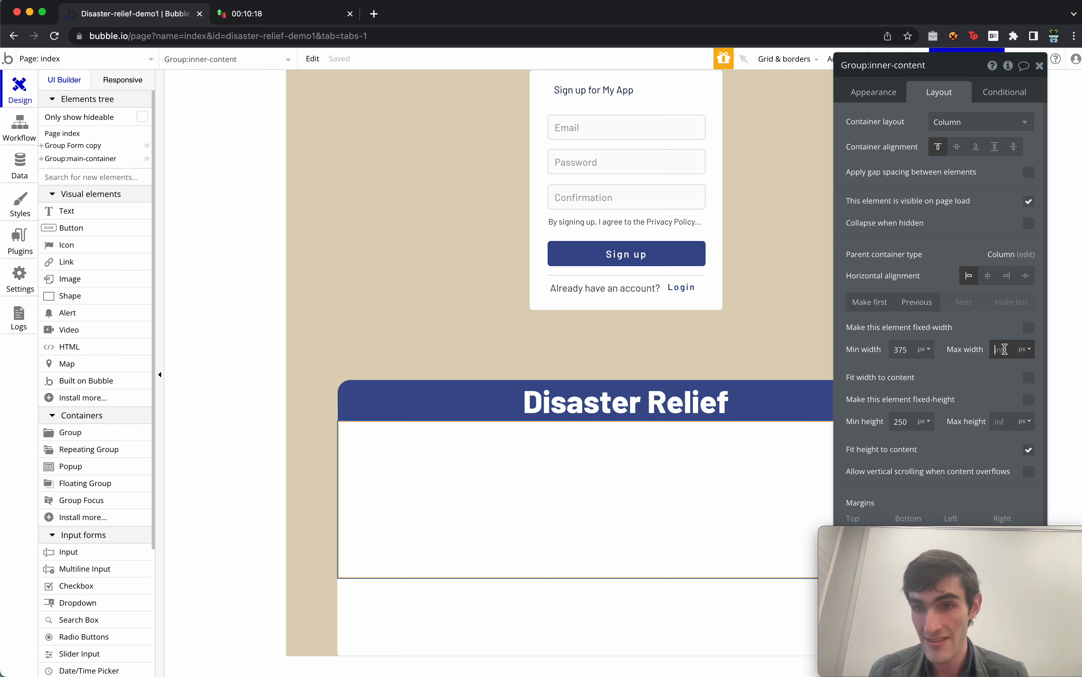
left_click(1017, 356)
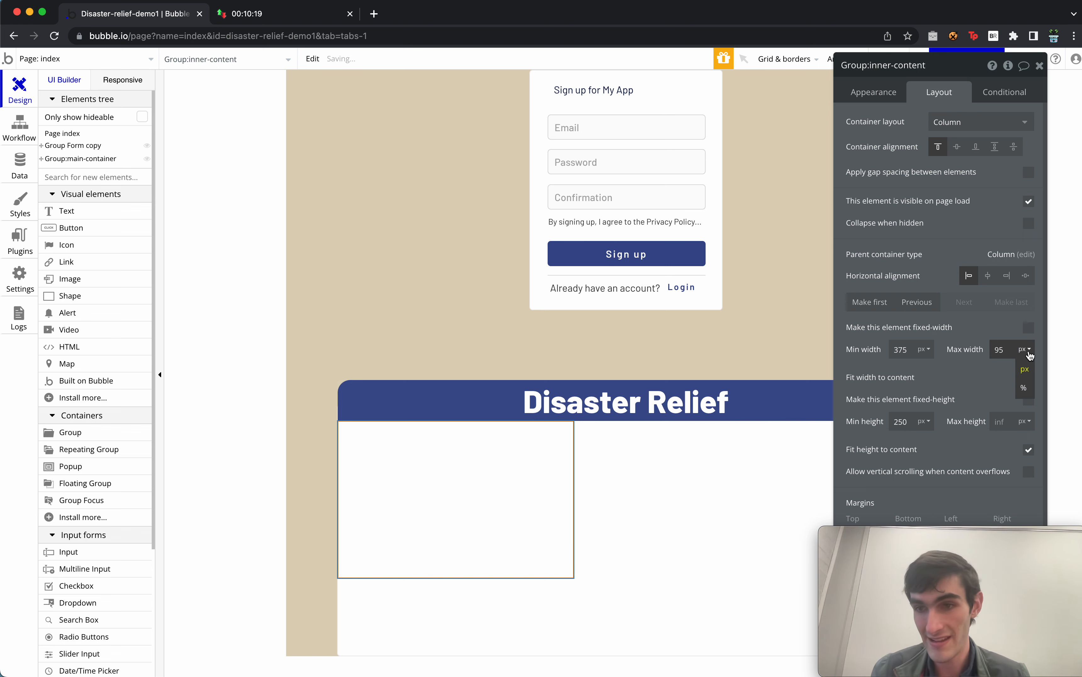
left_click(1026, 383)
left_click(988, 276)
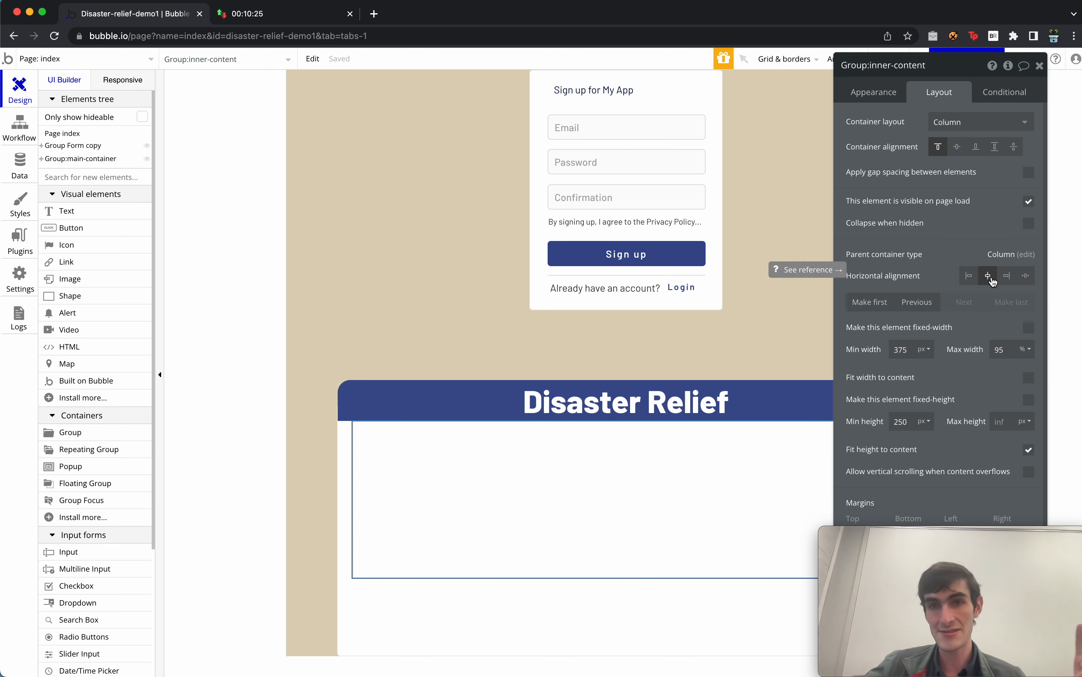
Set inner-content's minimum height to 400 and top margin to 30.
scroll(940, 385, "down", 1)
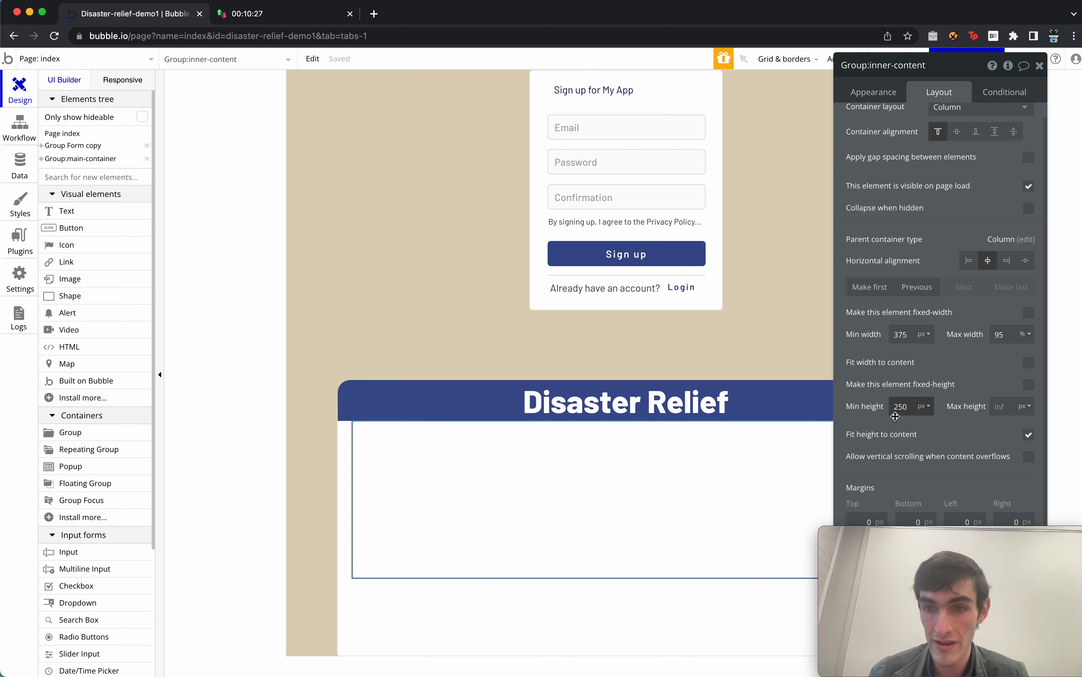
double_click(899, 408)
type("400")
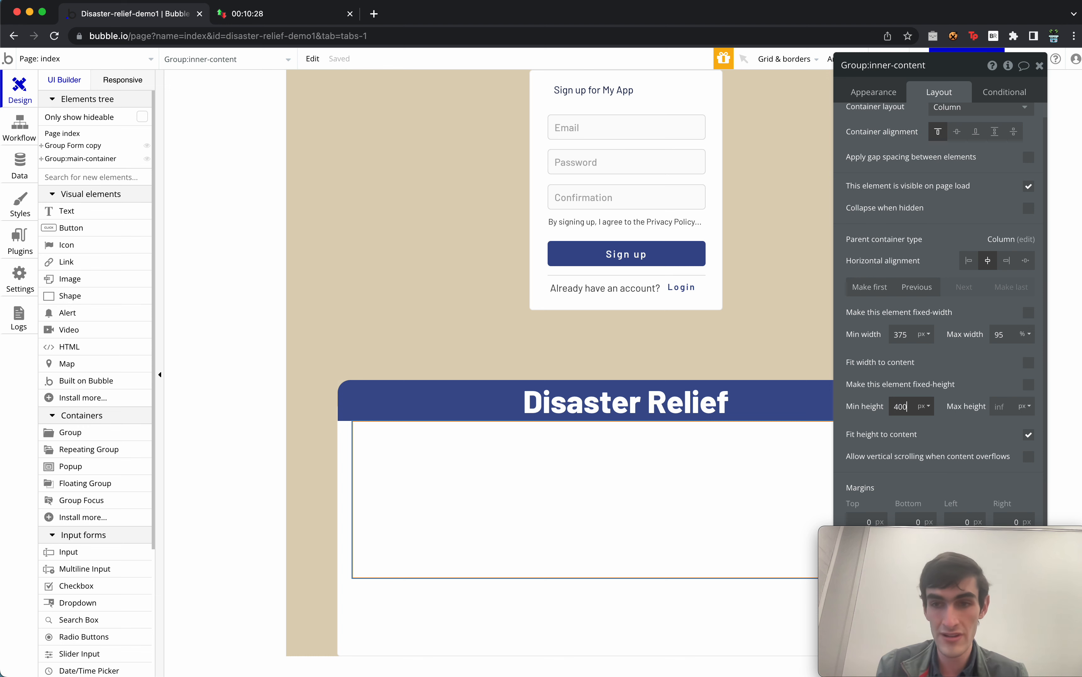
left_click_drag(921, 474, 978, 441)
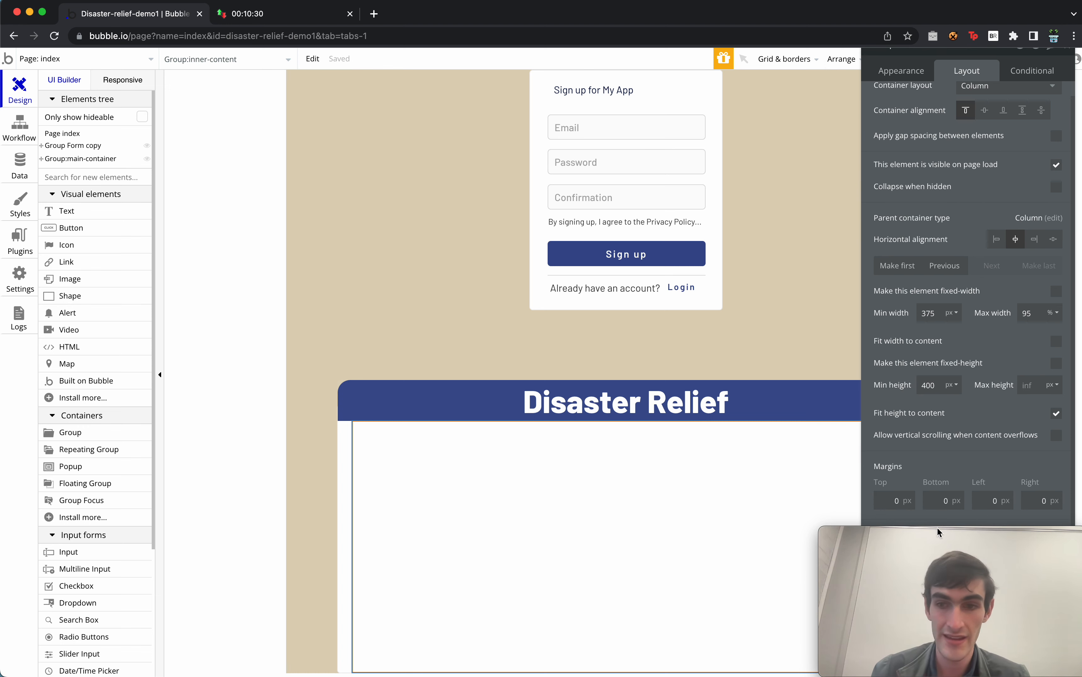
double_click(903, 498)
key("BackSpace")
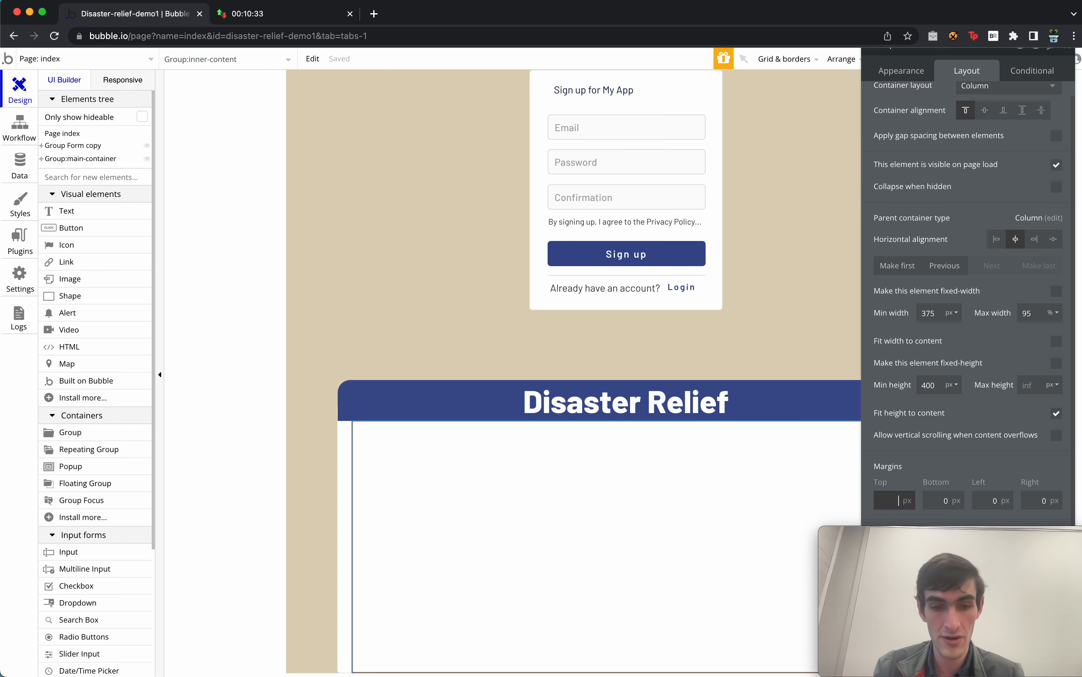
type("30")
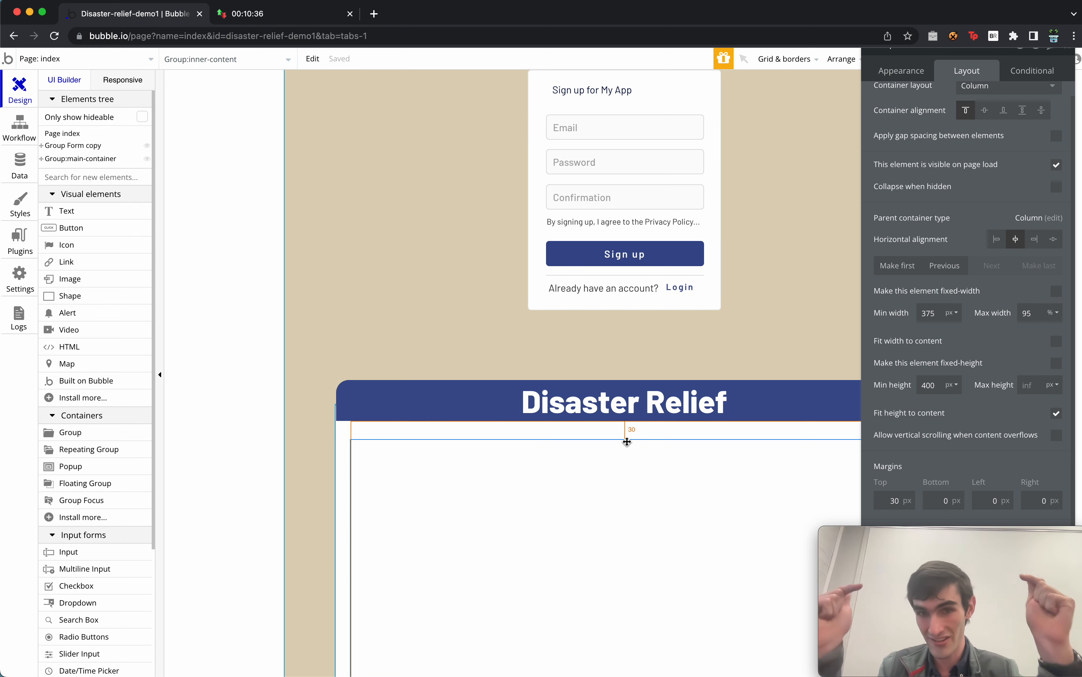
Review inner-content's appearance settings and close its property editor.
left_click_drag(945, 227, 921, 473)
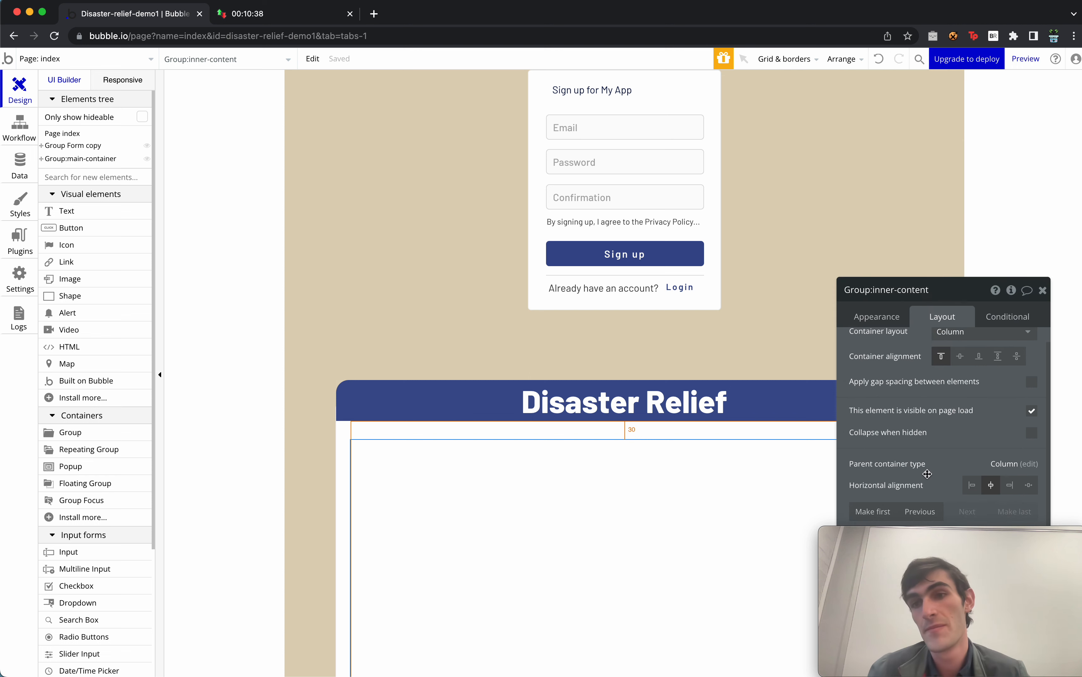
left_click(885, 316)
left_click_drag(904, 386, 859, 190)
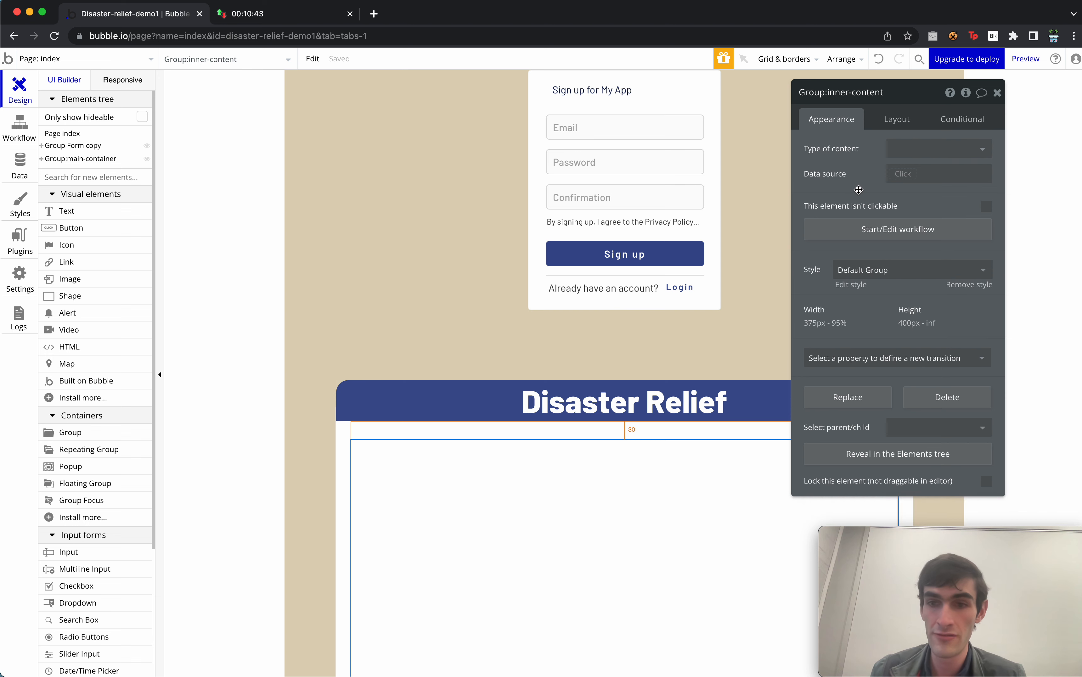
left_click(997, 93)
Add a group named Group:project-details inside inner-content with a centred Row layout.
left_click_drag(108, 434, 579, 485)
left_click(852, 99)
key("BackSpace")
key("BackSpace")
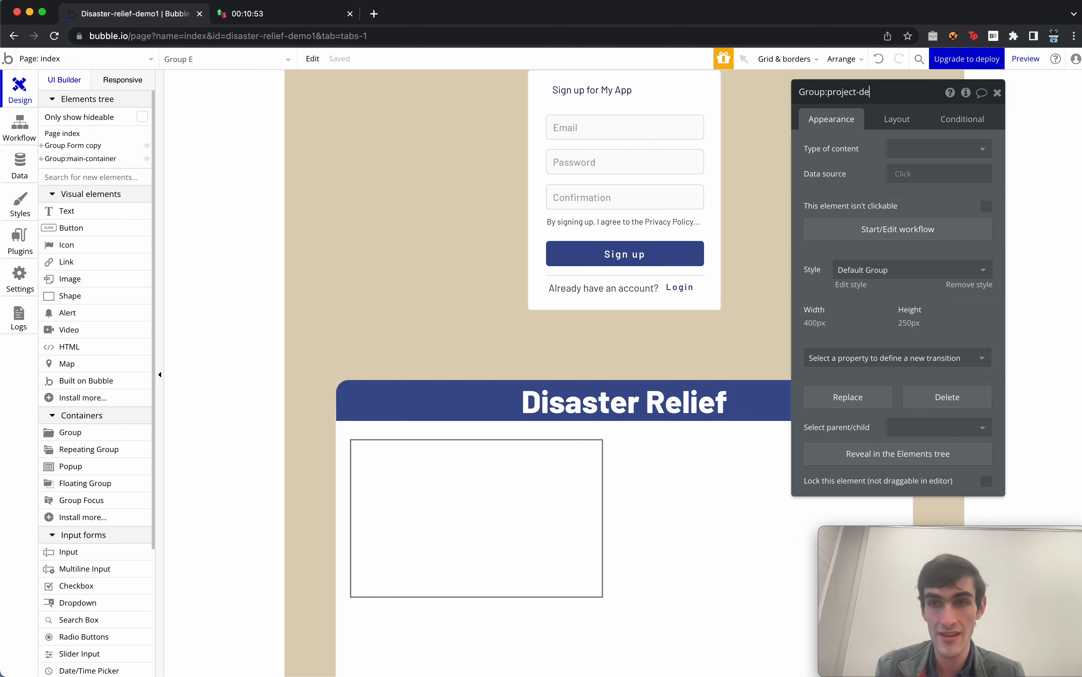
left_click(900, 120)
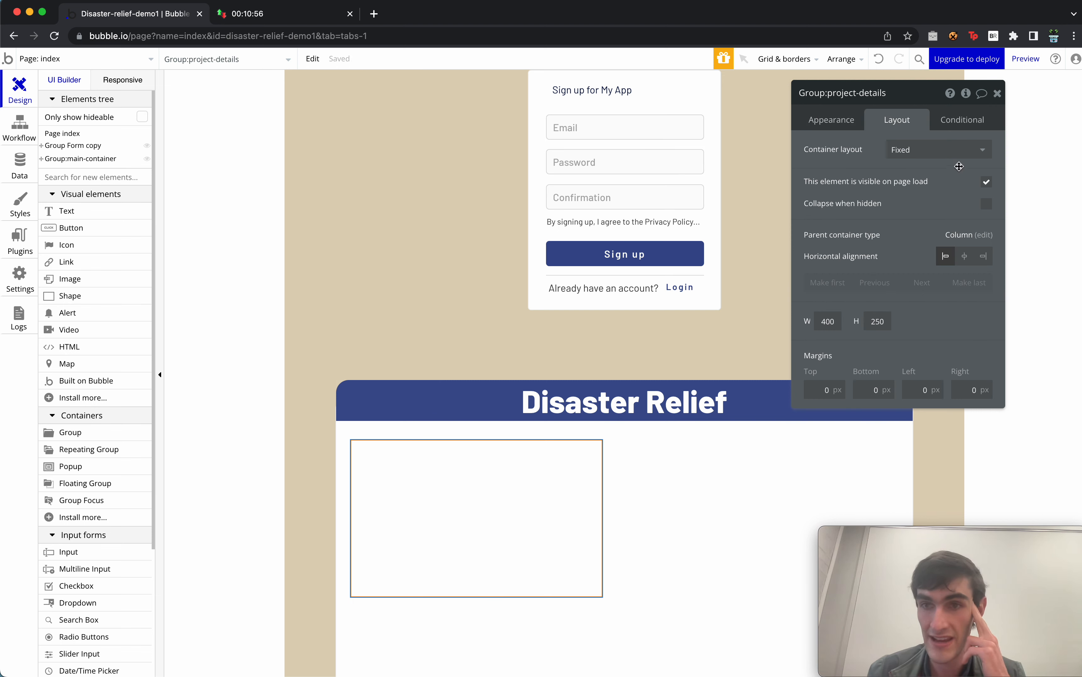
left_click(951, 150)
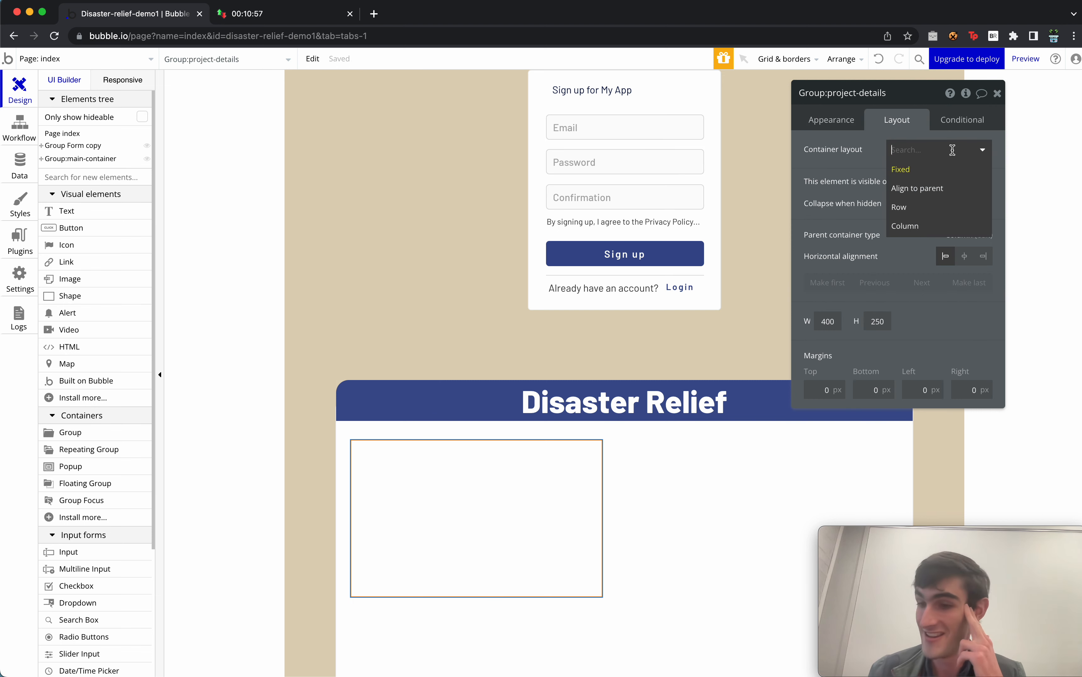
left_click(938, 211)
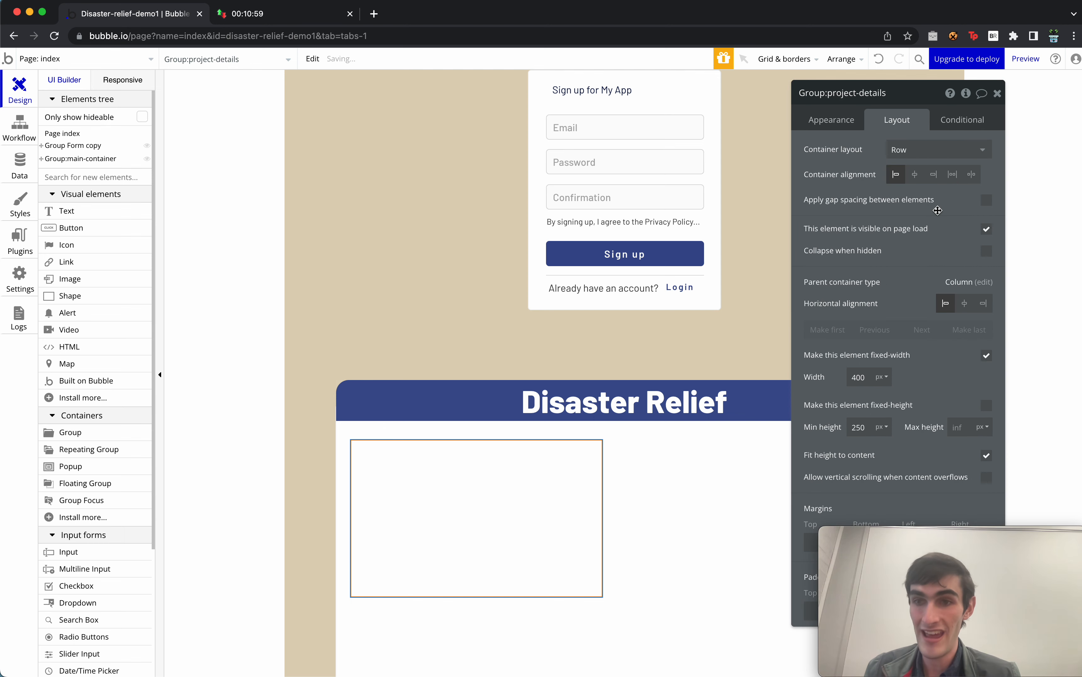
left_click(915, 181)
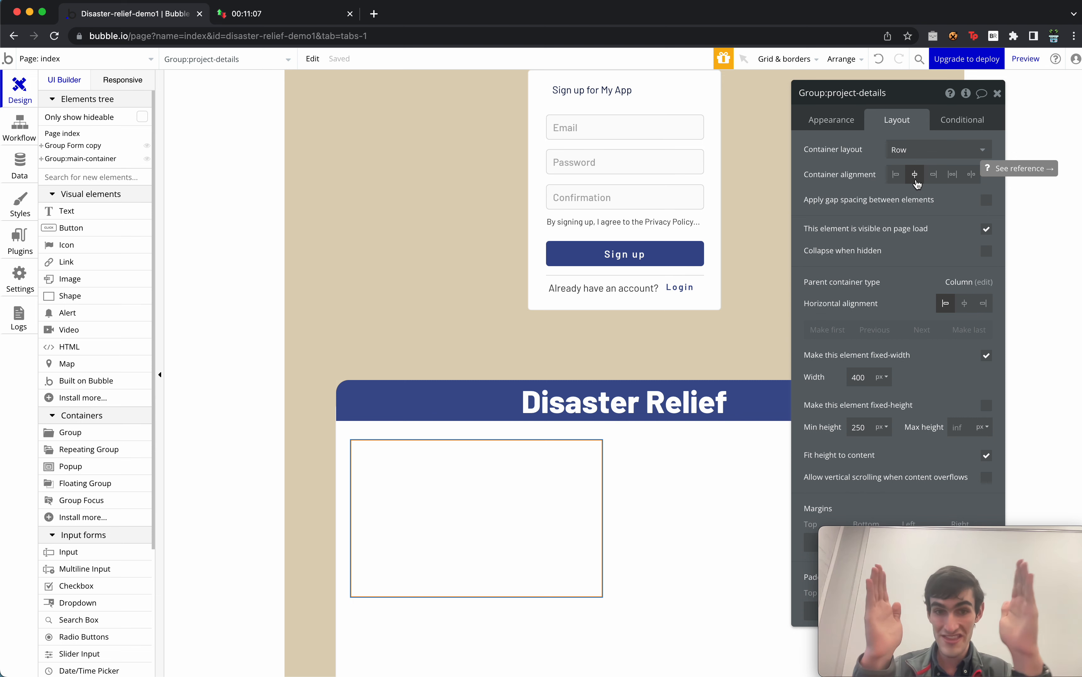
Set project-details' width to 100%.
left_click_drag(928, 251, 853, 232)
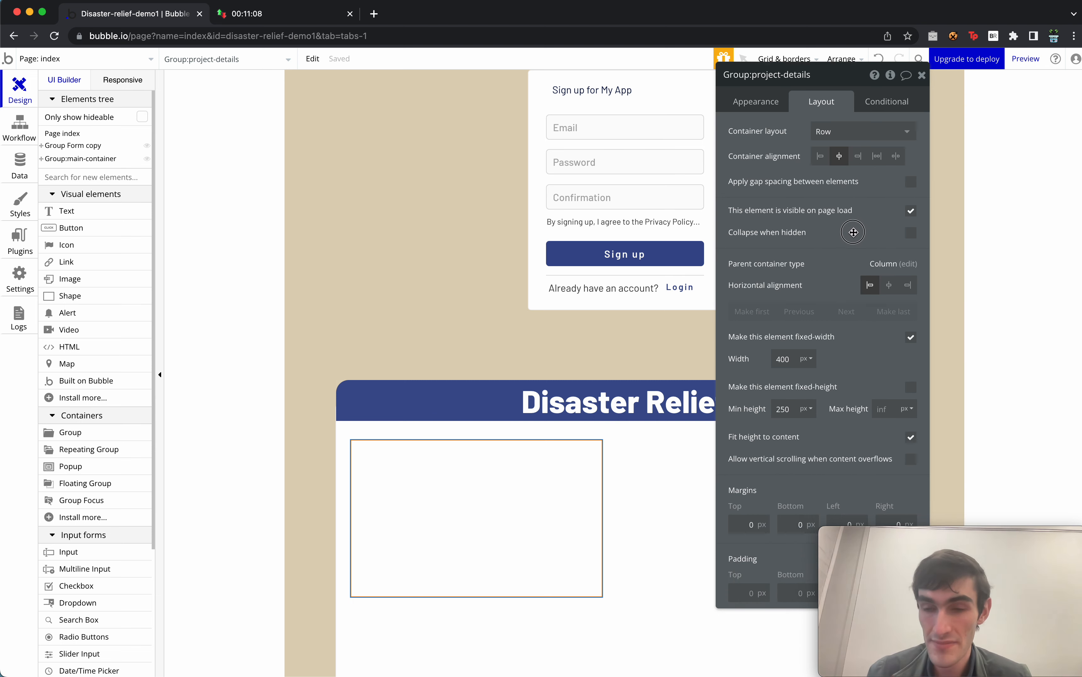
left_click(806, 358)
left_click(804, 394)
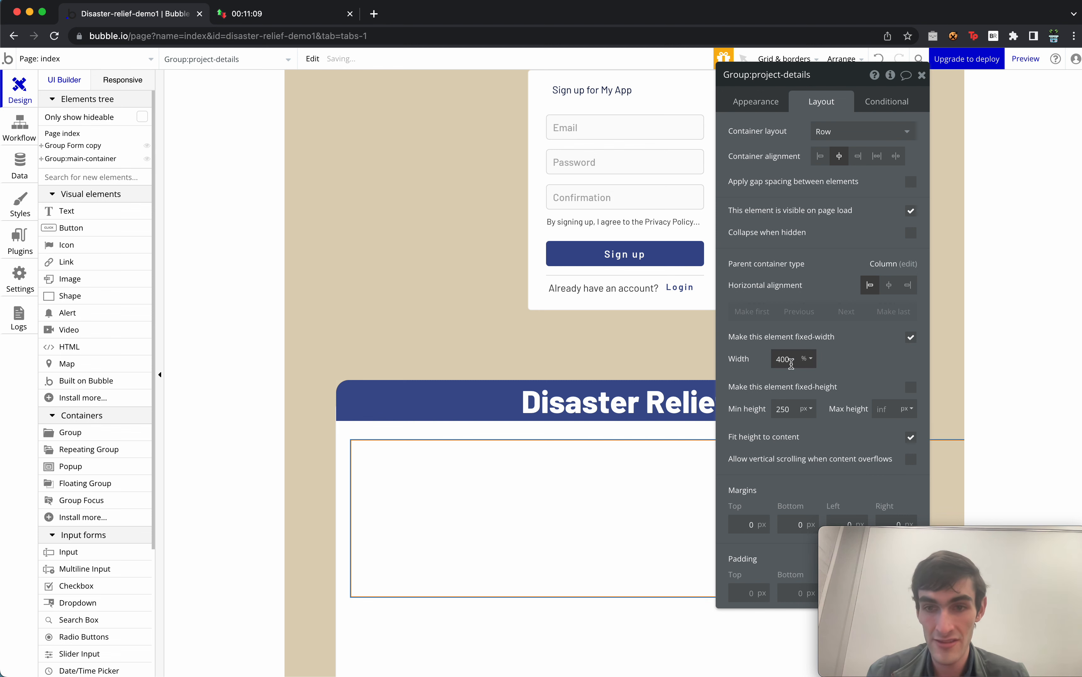
double_click(783, 359)
type("1")
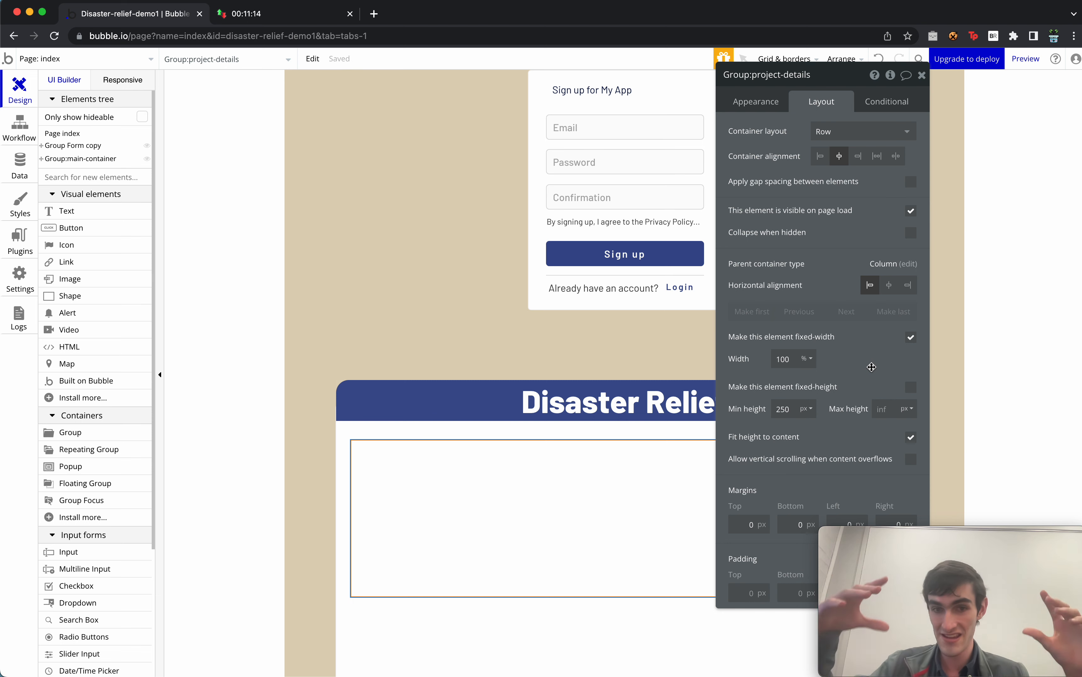
left_click_drag(871, 367, 805, 350)
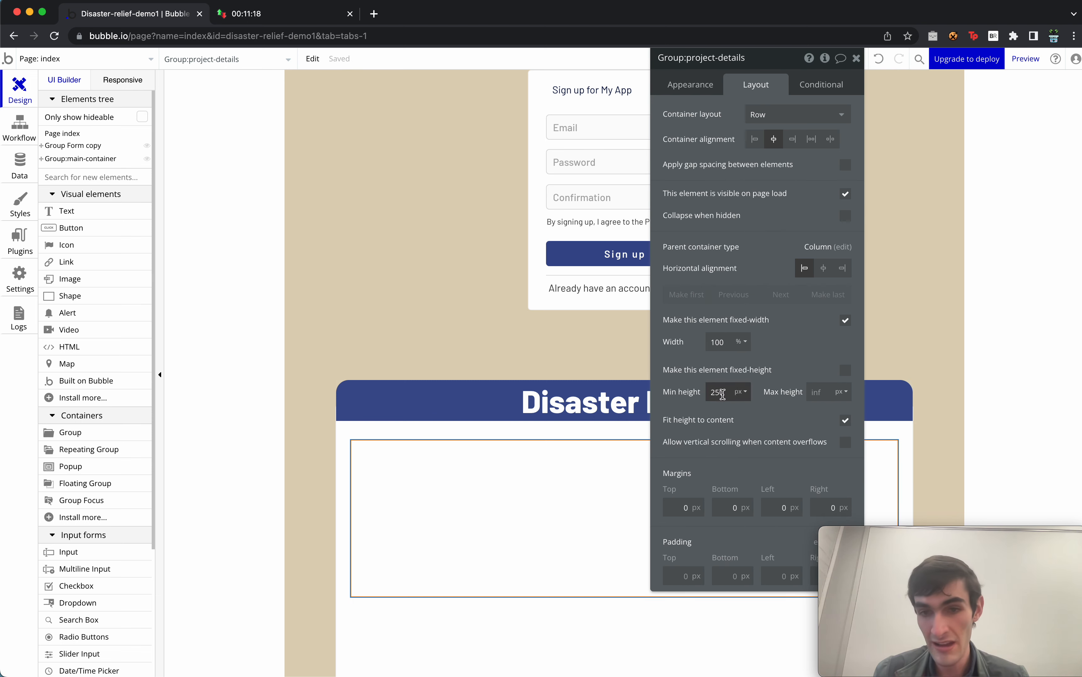
left_click_drag(777, 449, 755, 639)
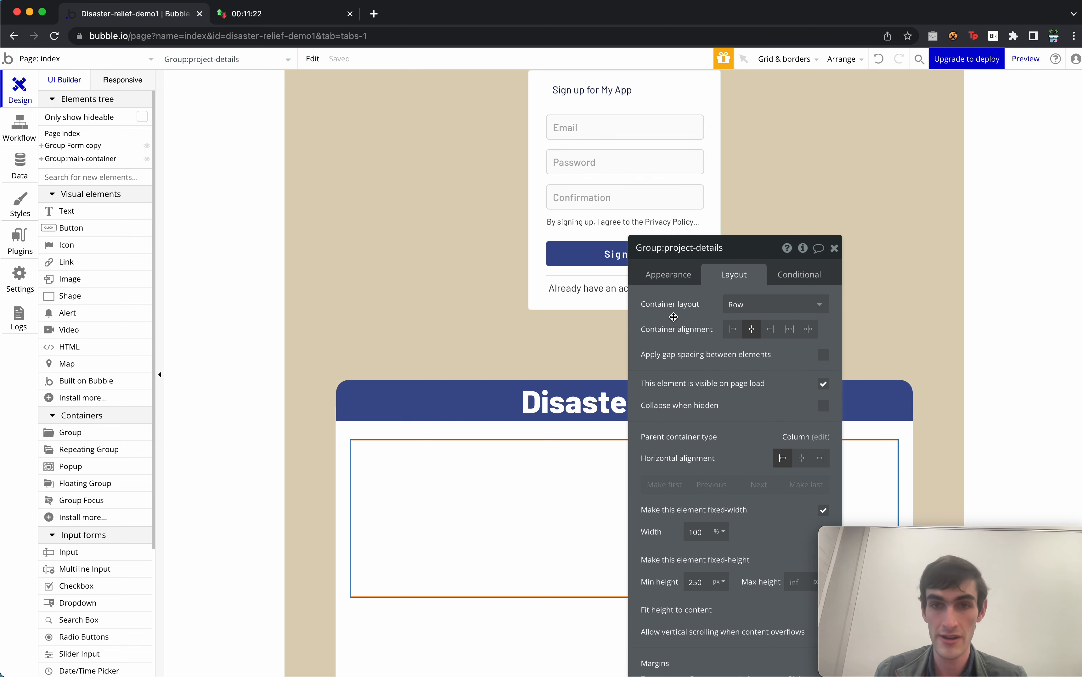
left_click(684, 281)
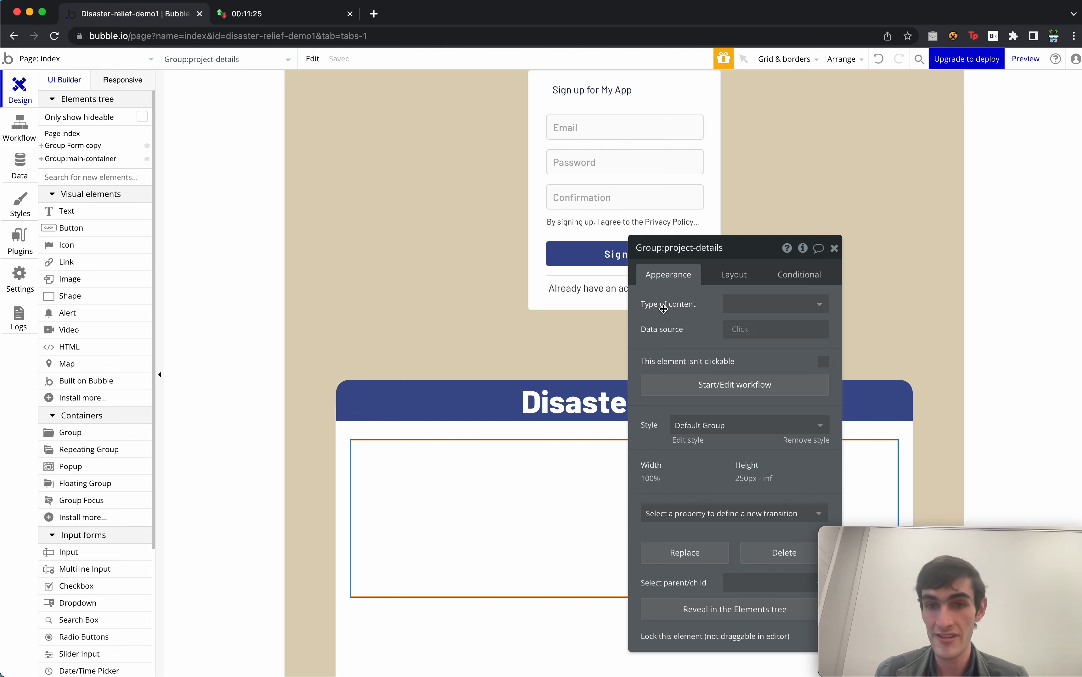
Set the project-details group's content type to project.
mouse_move(663, 309)
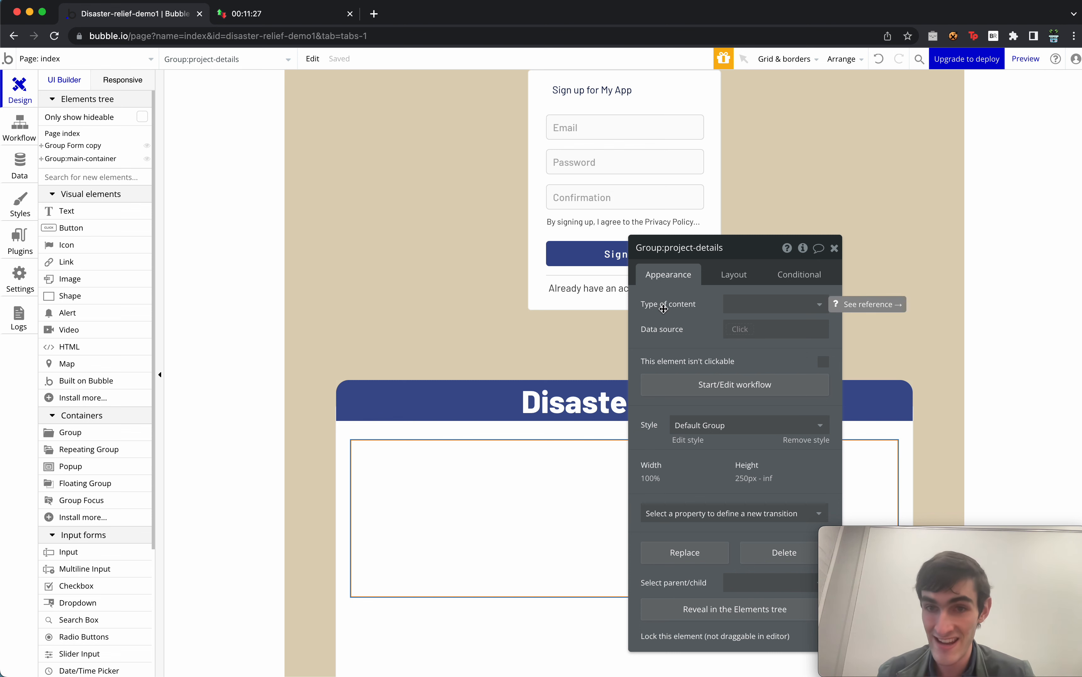
left_click(786, 308)
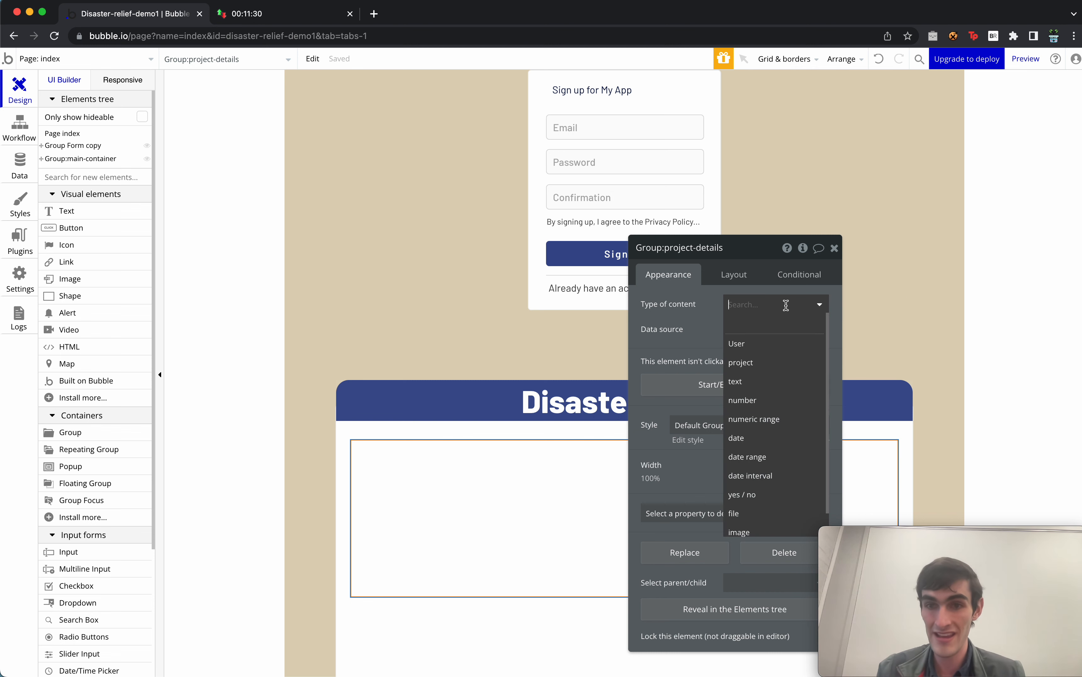
left_click(768, 363)
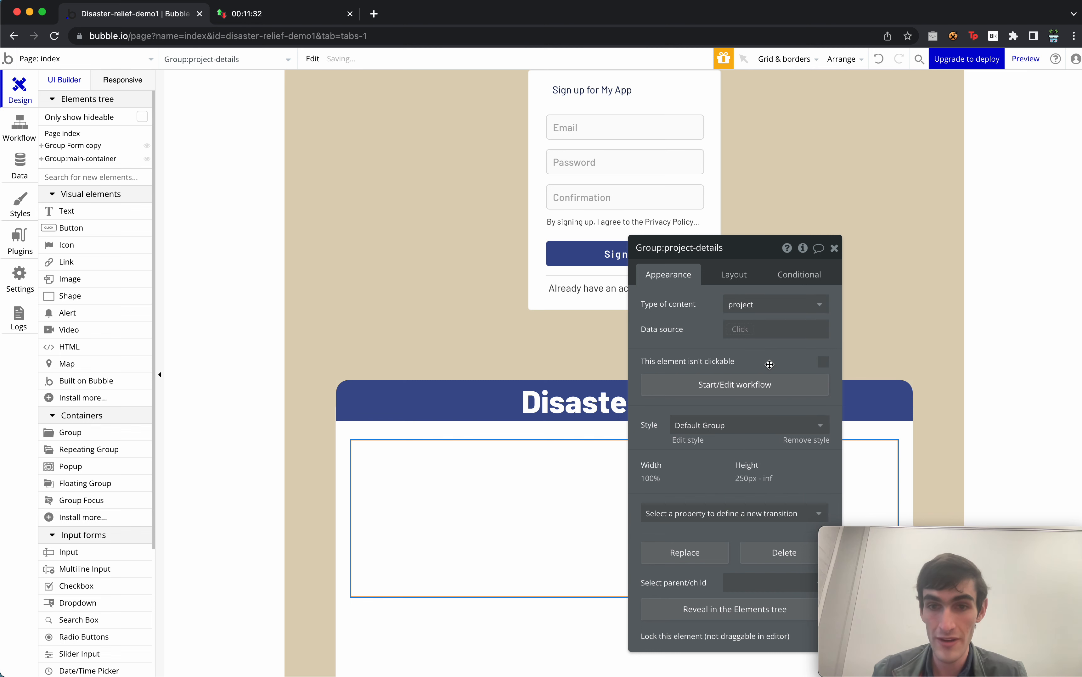
Set its data source to index's projects-to-checked:item #index's curr-project-indx and close the editor.
mouse_move(706, 338)
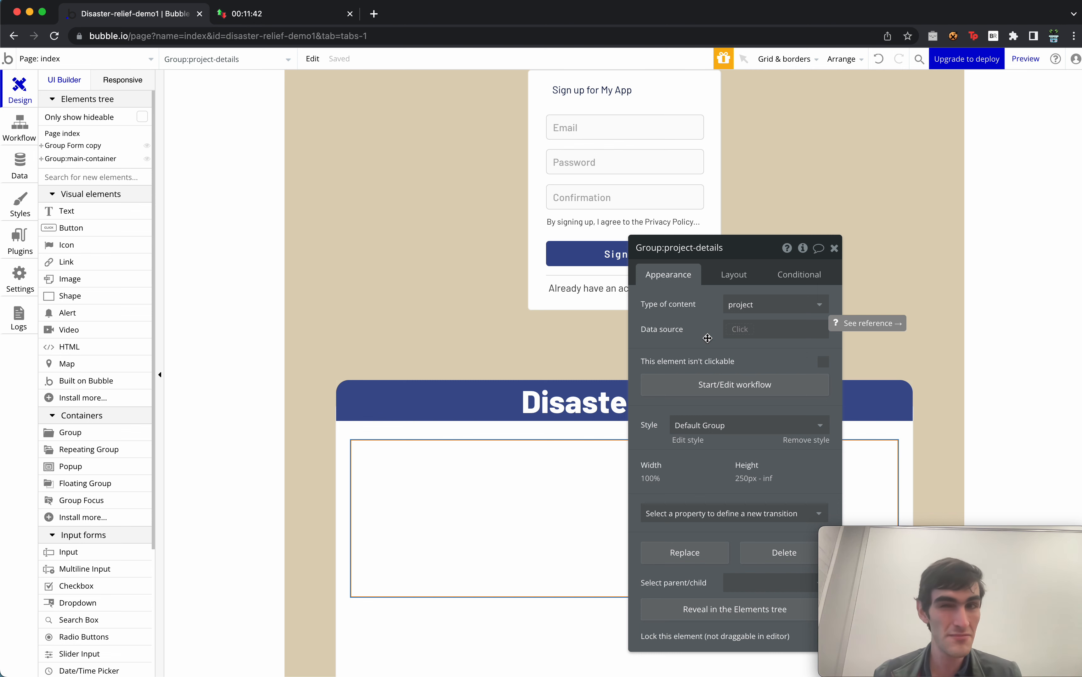
left_click(738, 328)
left_click(739, 328)
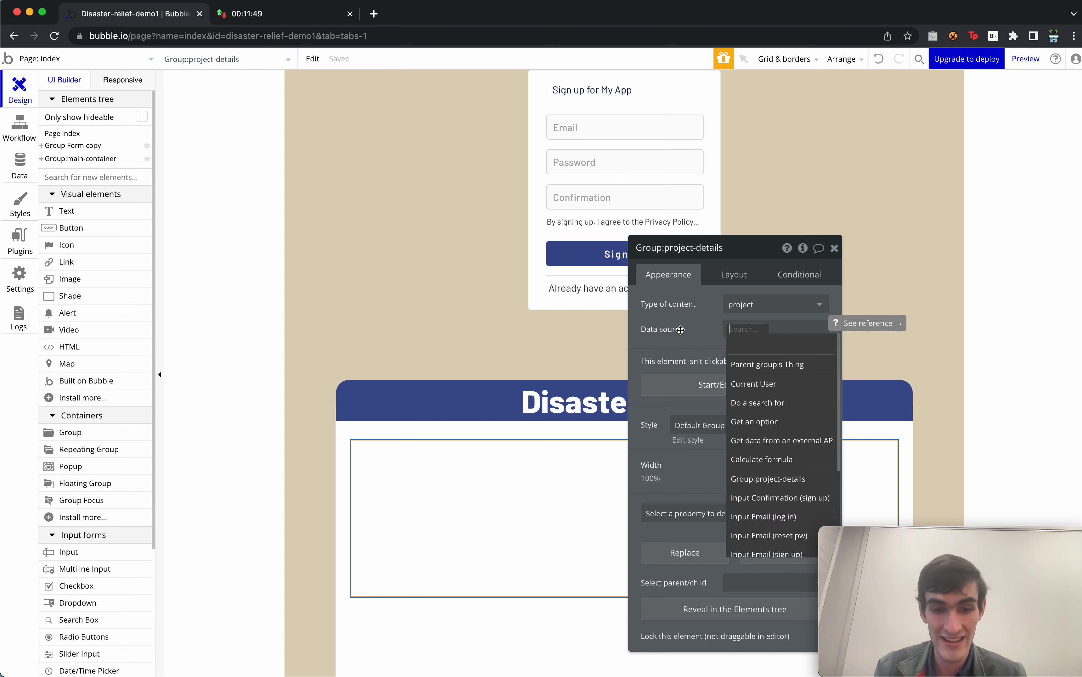
type("index")
left_click(794, 345)
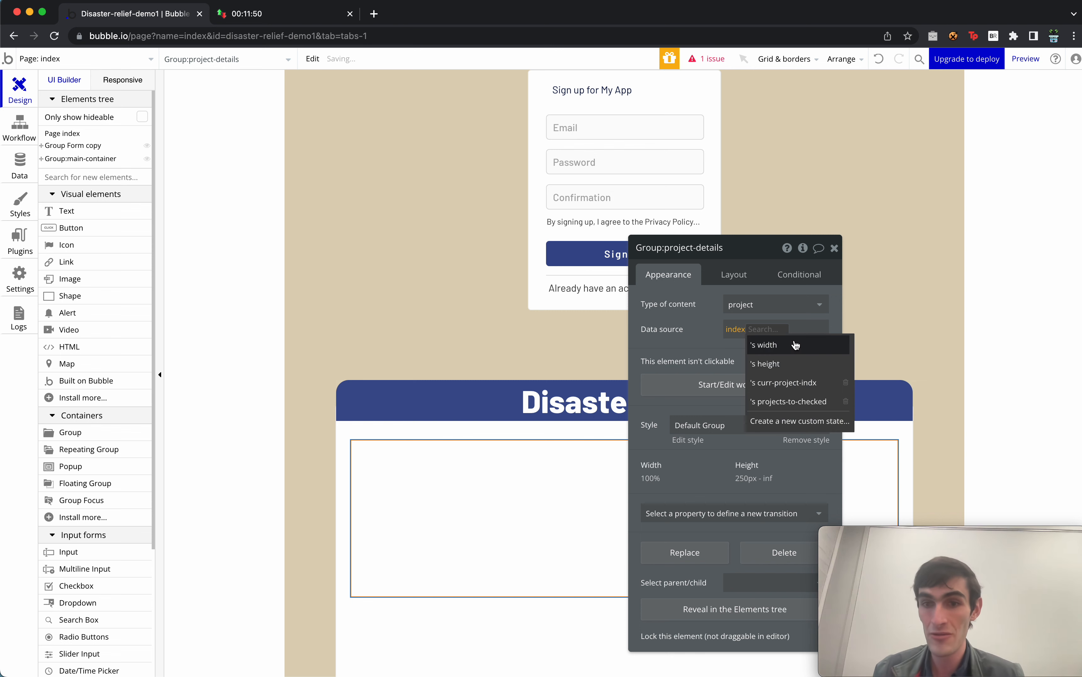
left_click(793, 401)
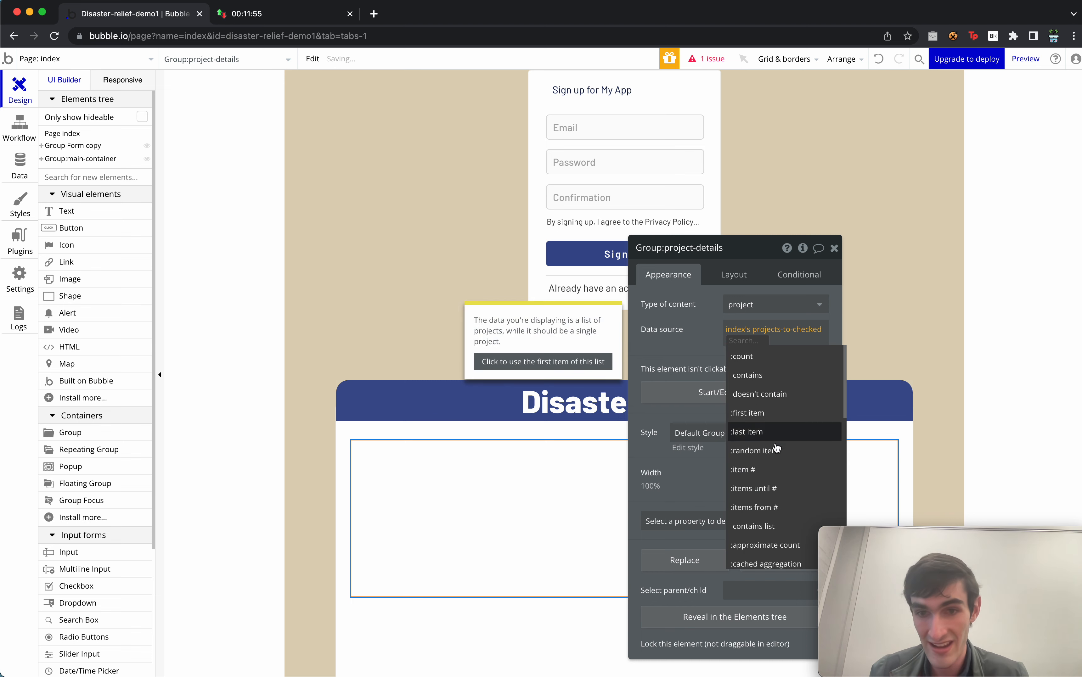
left_click(769, 476)
type("index")
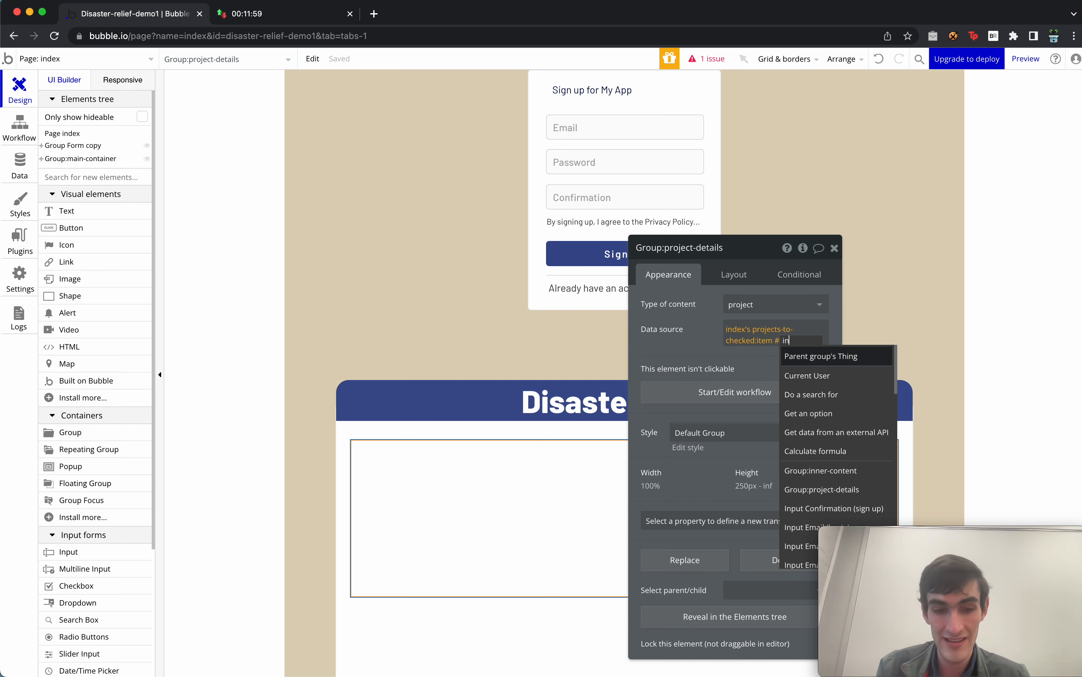
left_click(850, 359)
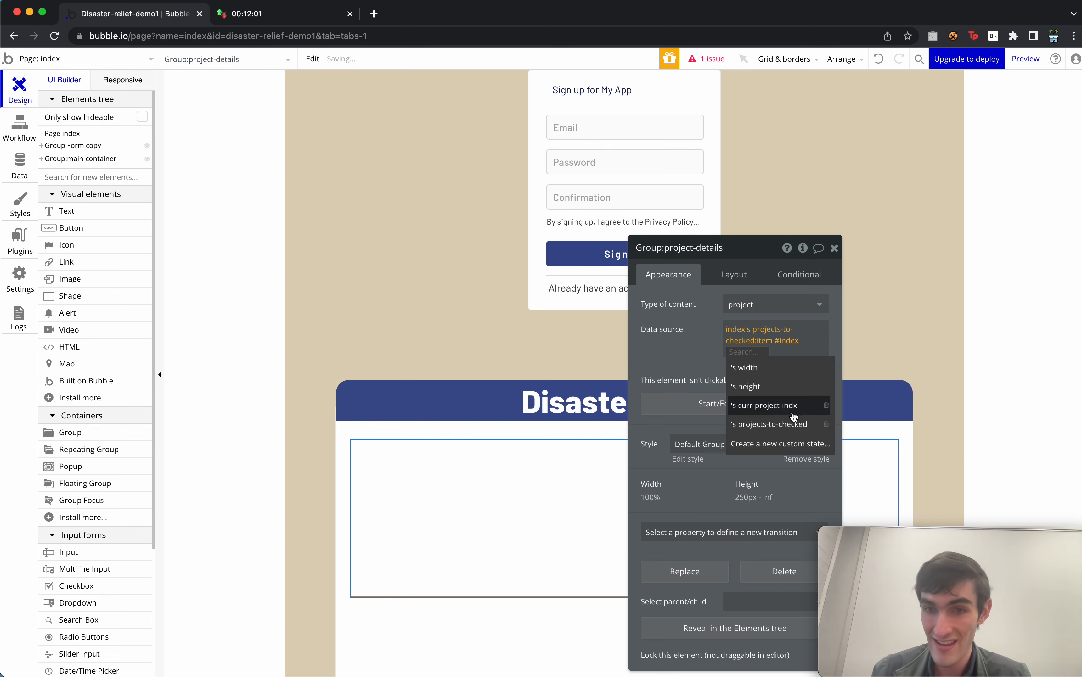
left_click(783, 408)
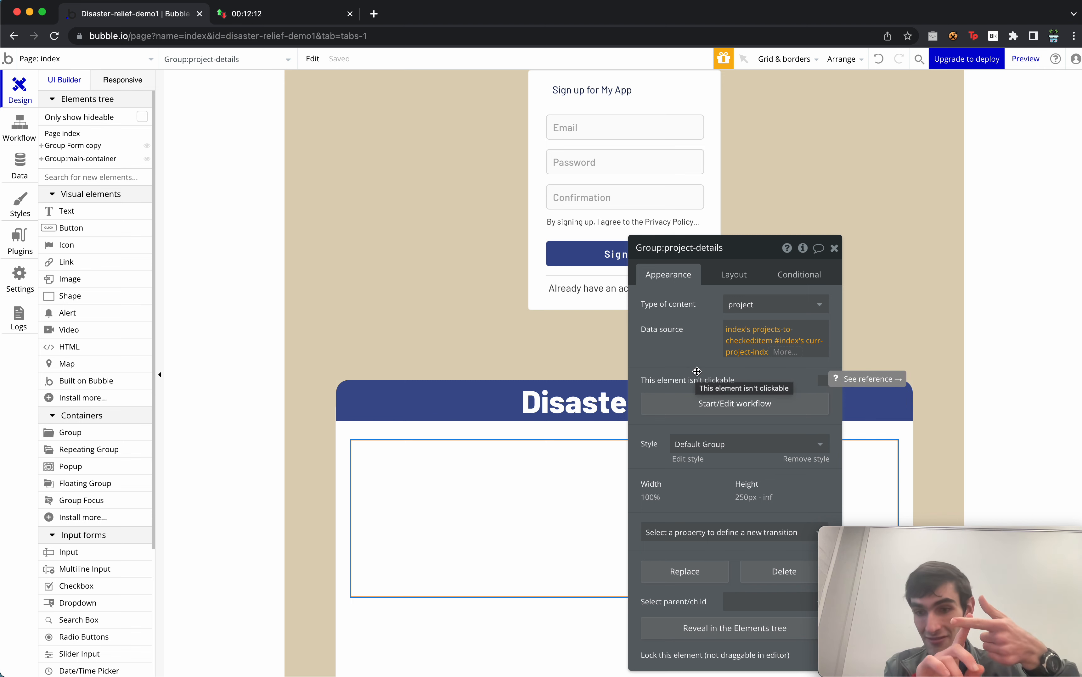
left_click_drag(712, 361, 712, 247)
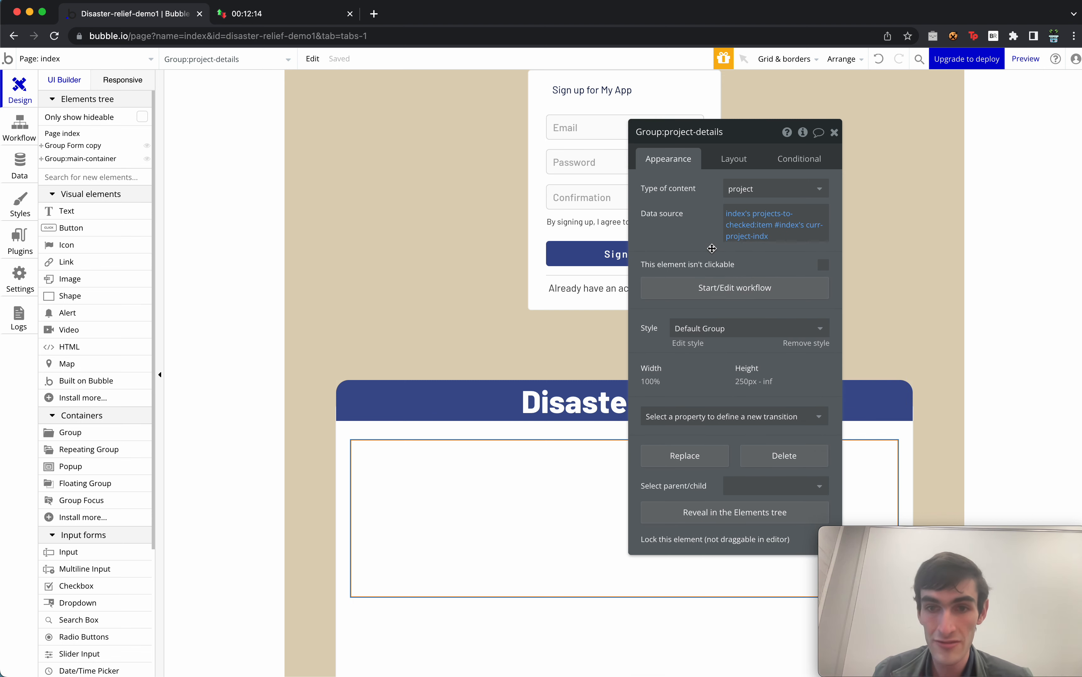
left_click(834, 132)
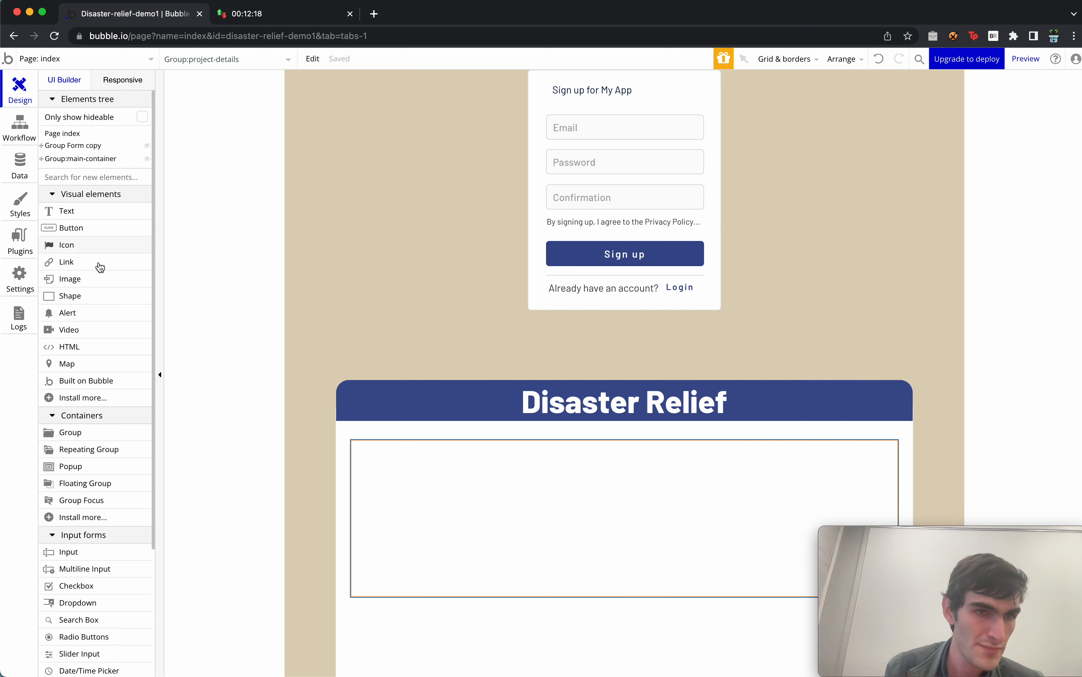
Add an Image element inside the project-details group.
scroll(106, 508, "down", 5)
scroll(108, 596, "down", 1)
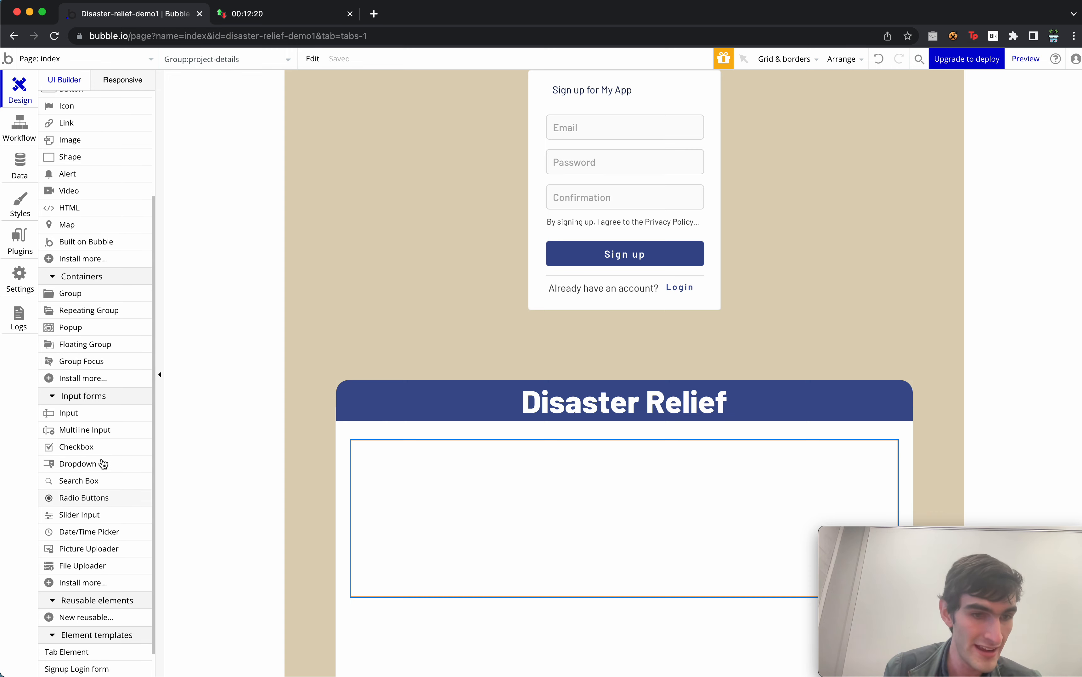
scroll(102, 452, "up", 6)
left_click_drag(98, 272, 447, 547)
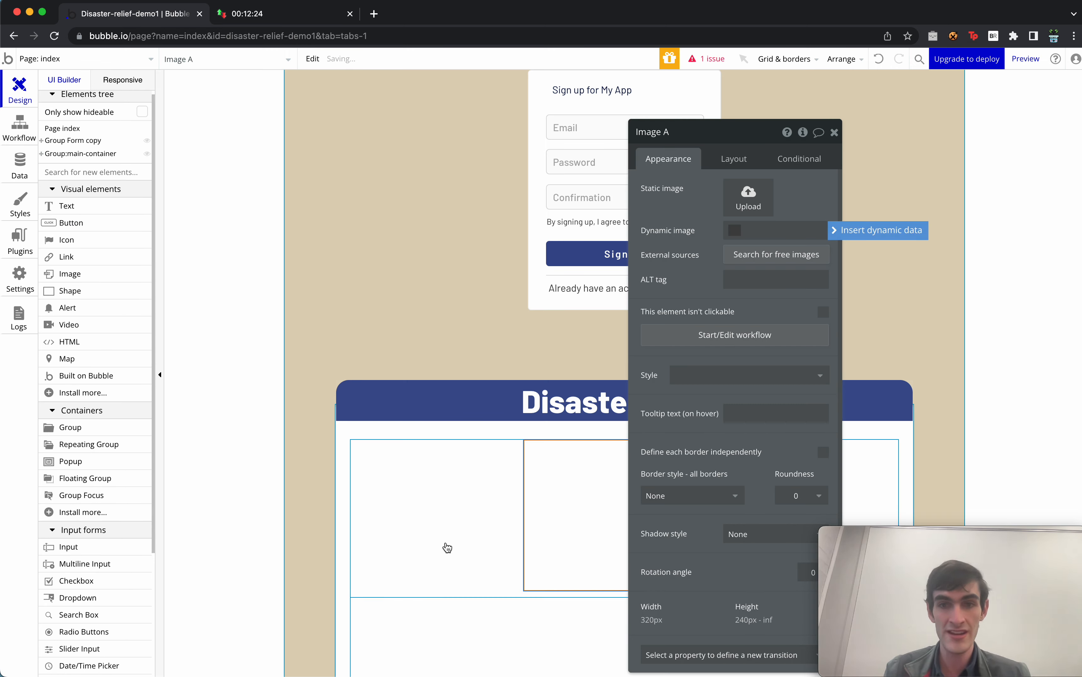
Set the image's dynamic image to Parent group's project's img.
left_click(872, 231)
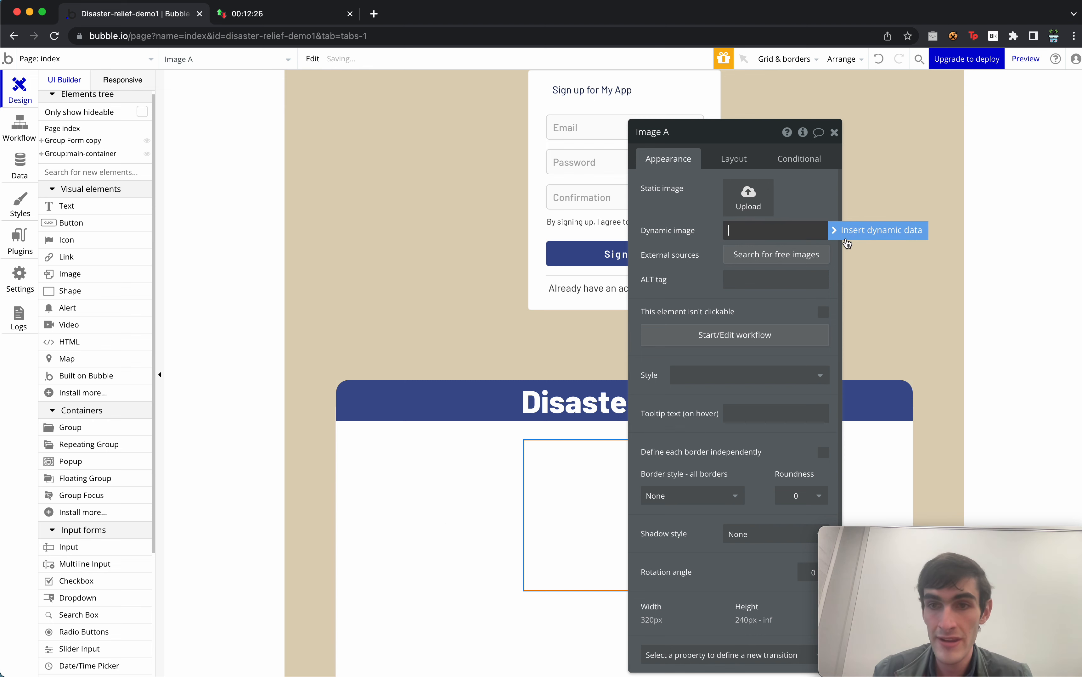
left_click(857, 232)
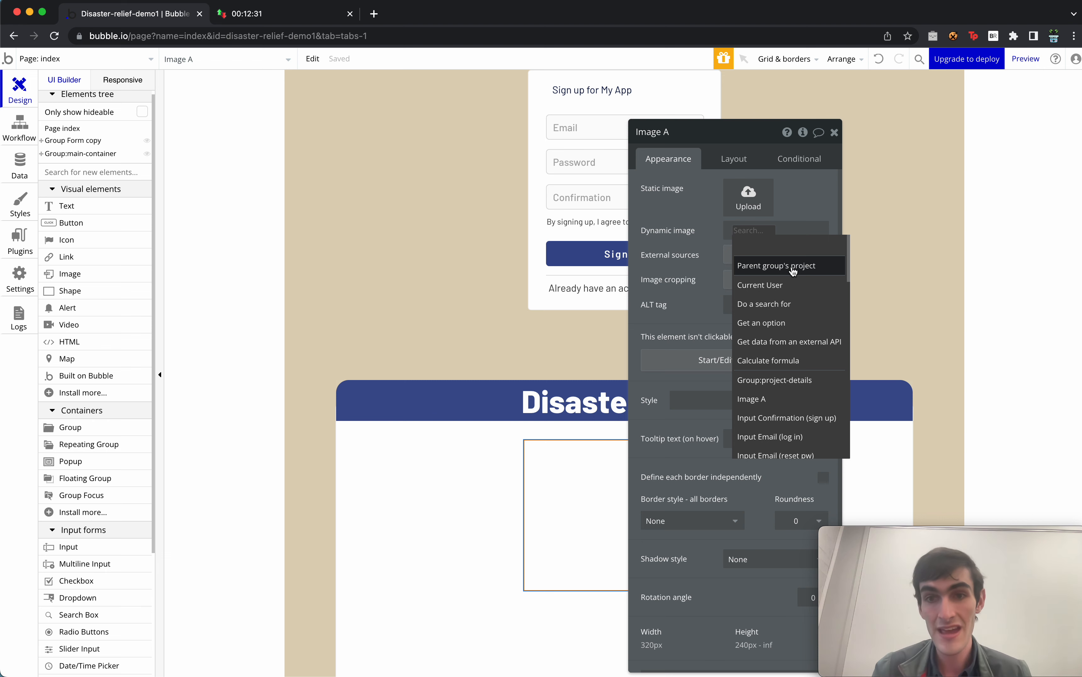
left_click(765, 269)
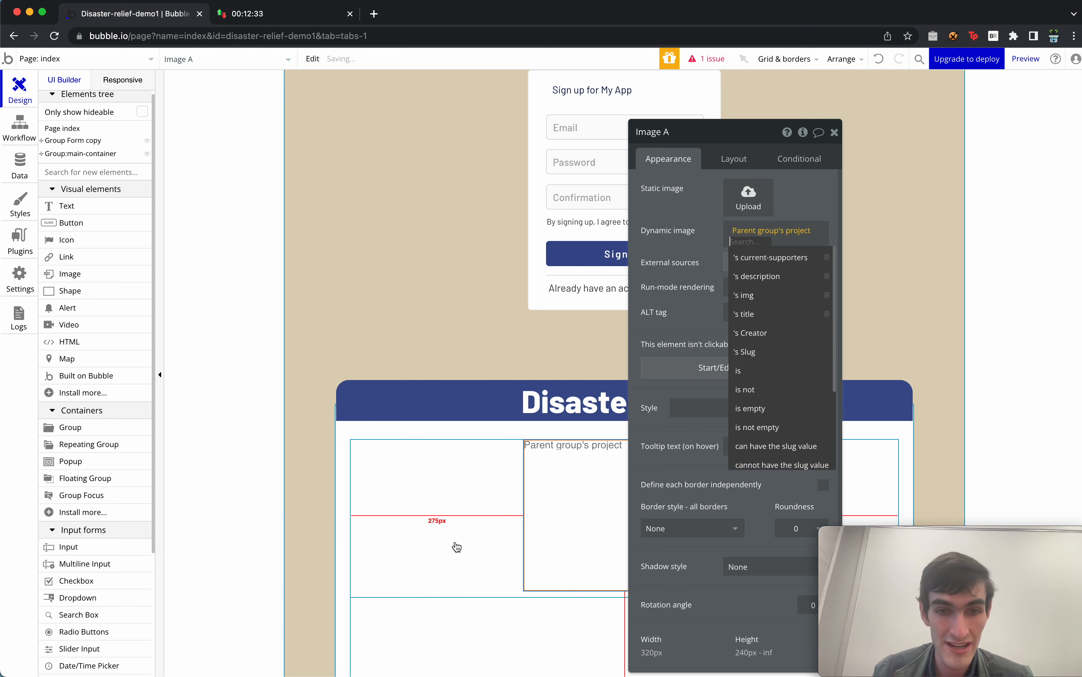
left_click(453, 523)
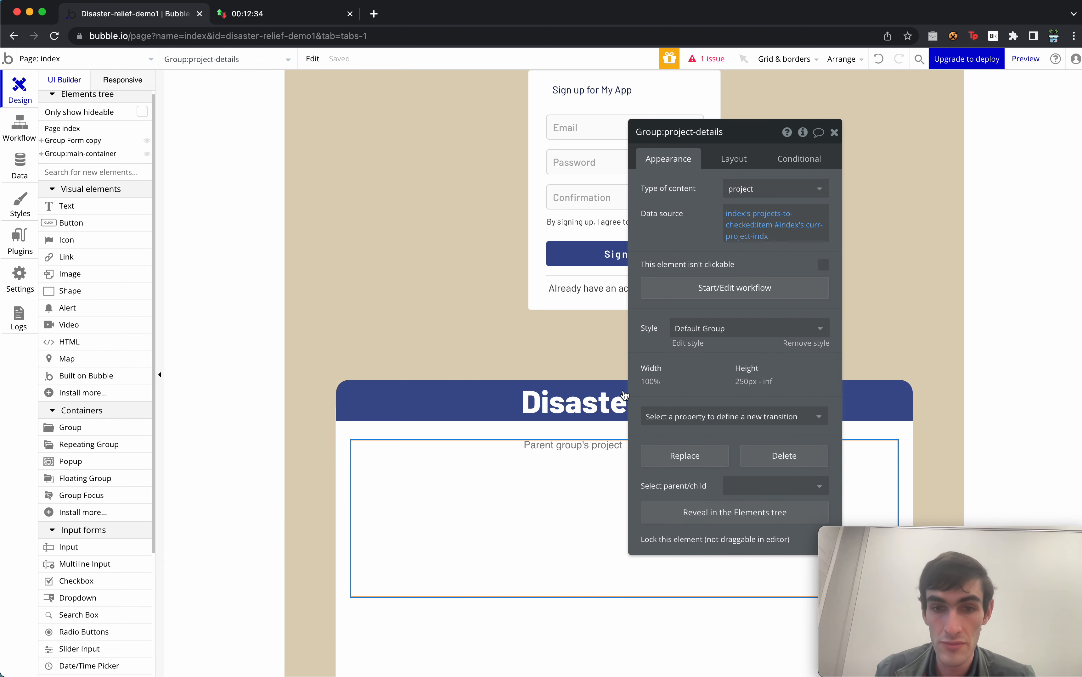
left_click(569, 459)
left_click(765, 242)
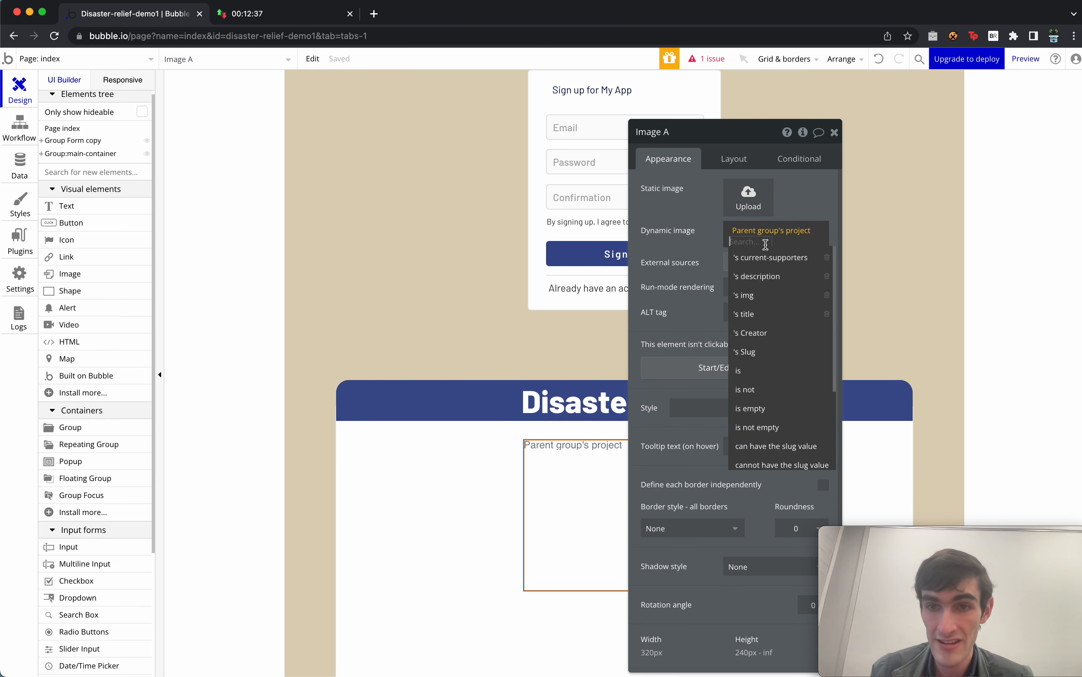
left_click(781, 294)
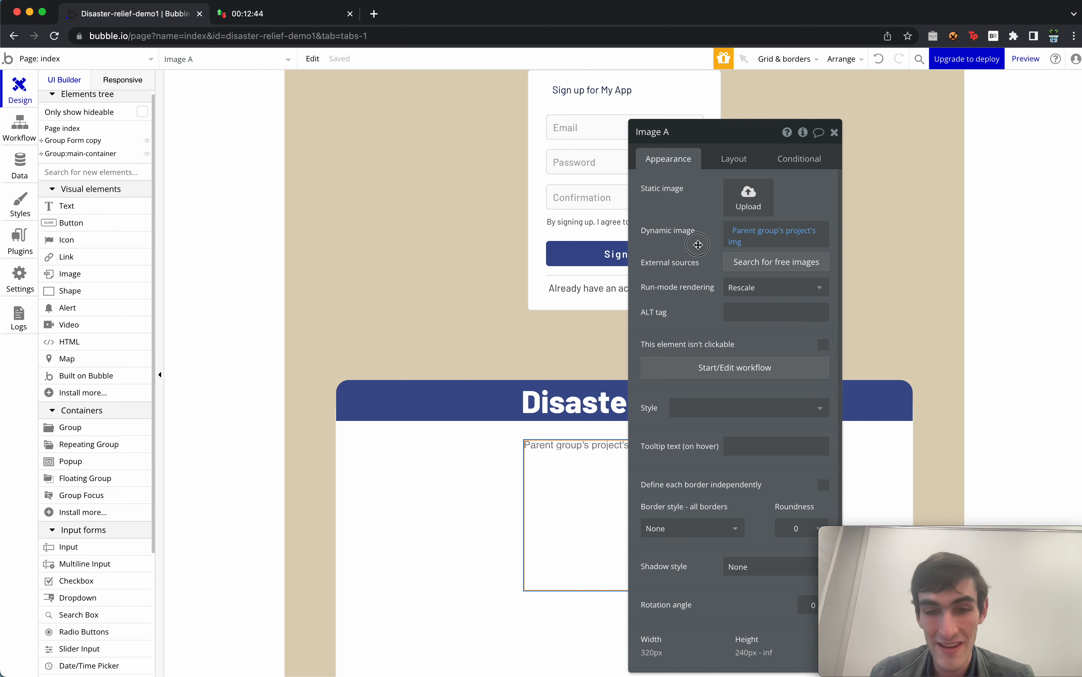
left_click_drag(698, 245, 555, 233)
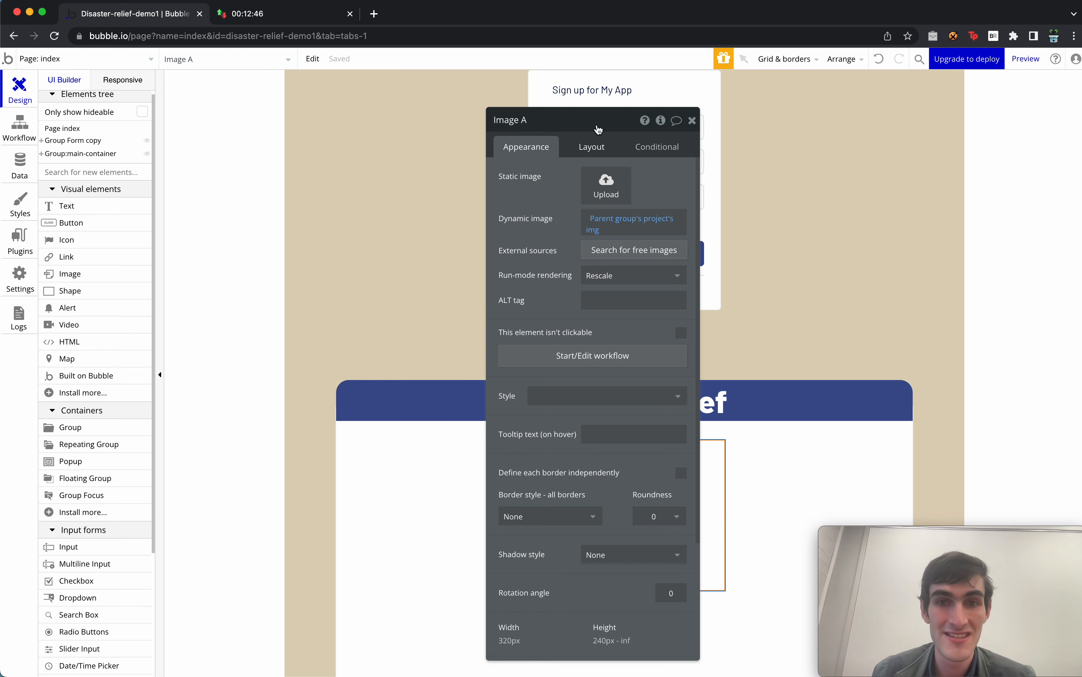
Give Image A a flexible width of 300 px minimum to 60% maximum, and a fixed 240 px height.
left_click(590, 147)
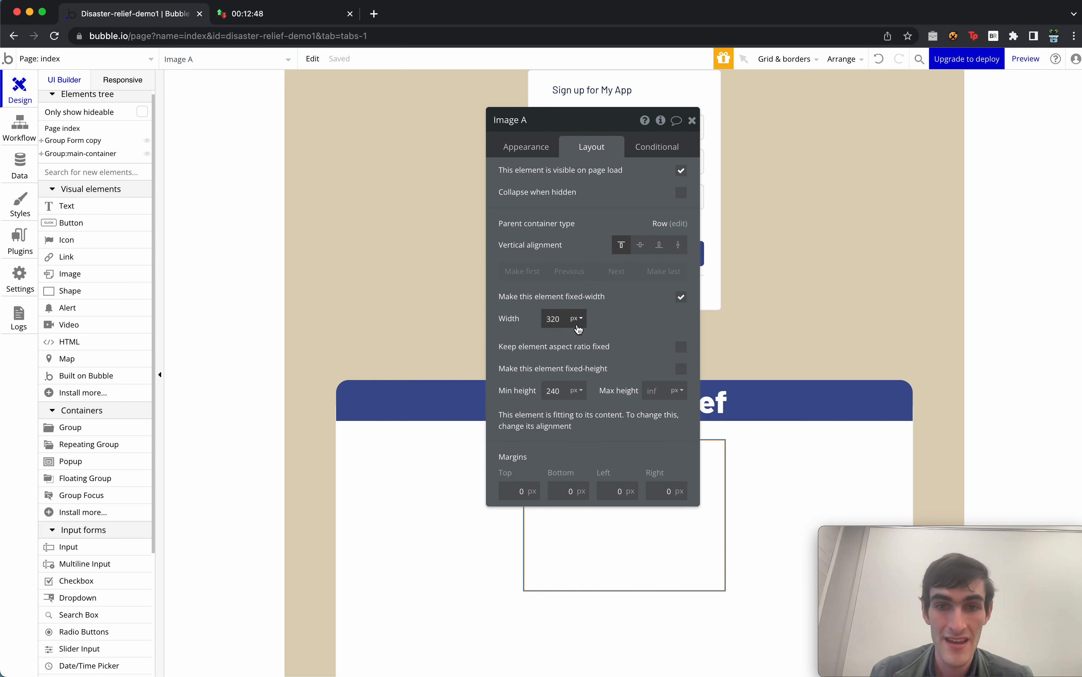
left_click(681, 297)
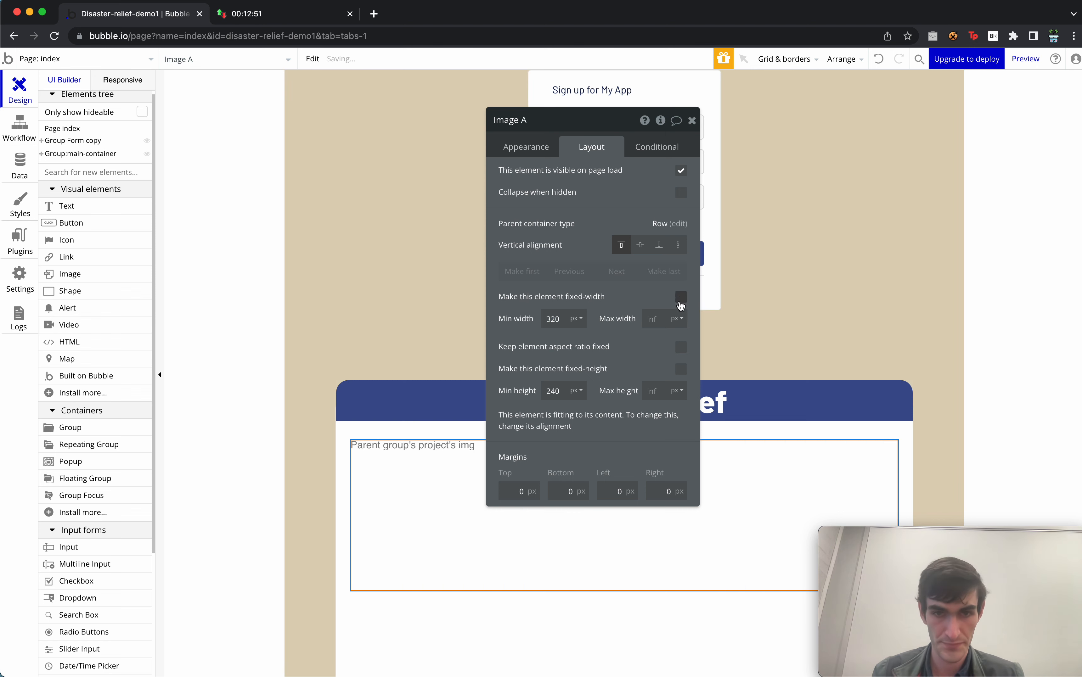
double_click(561, 319)
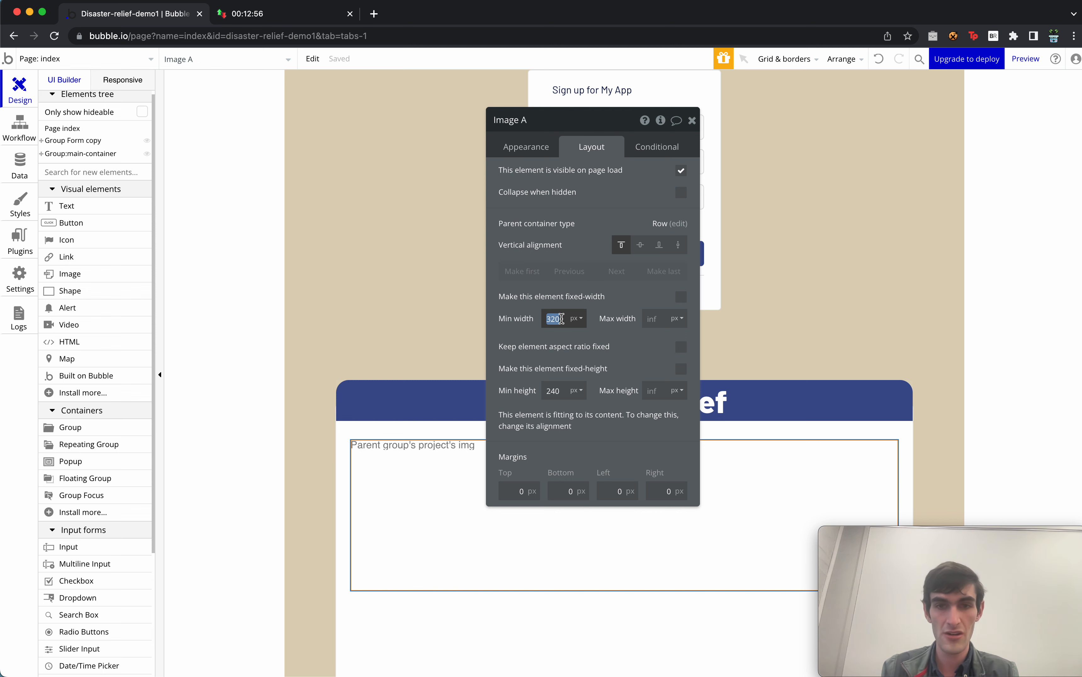
type("300")
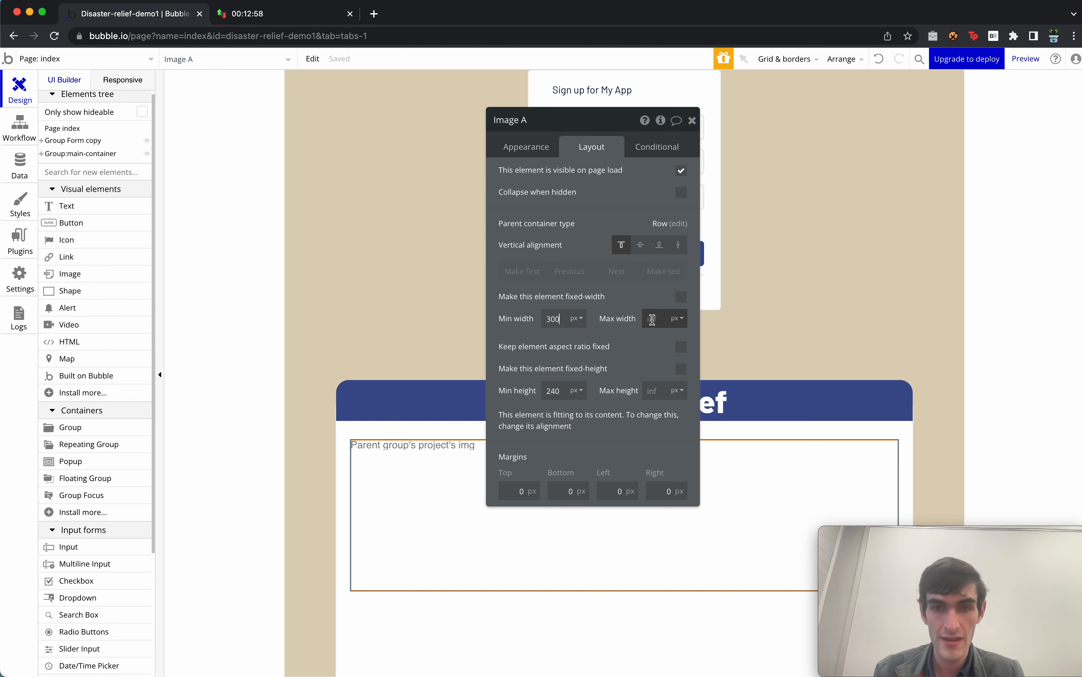
left_click(678, 324)
left_click(677, 363)
double_click(655, 319)
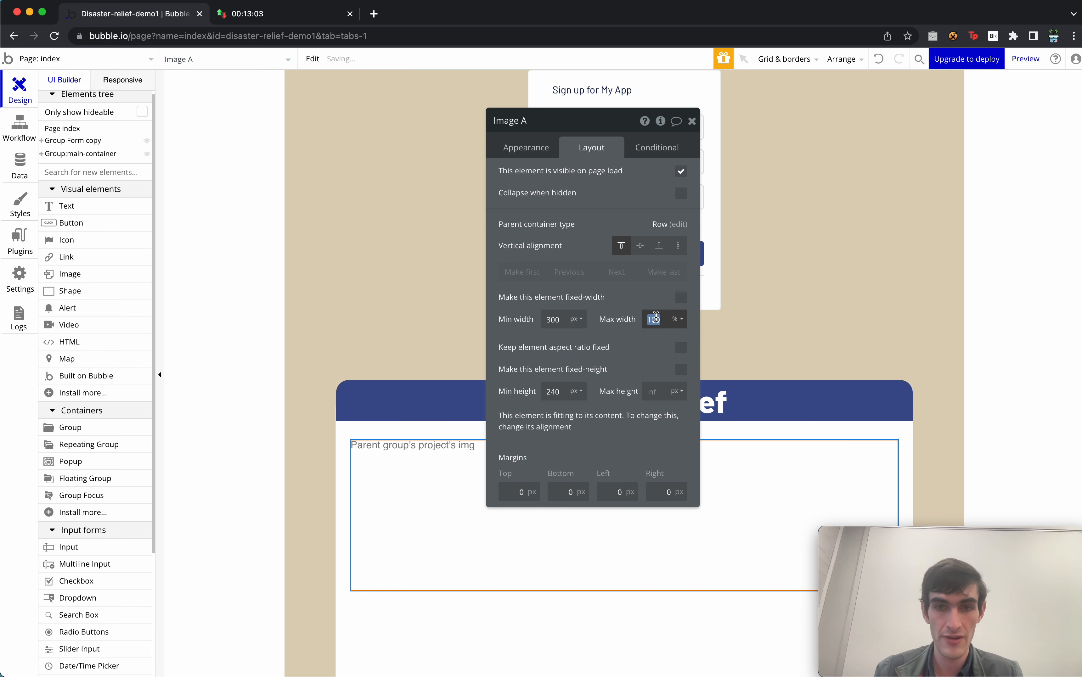
type("60")
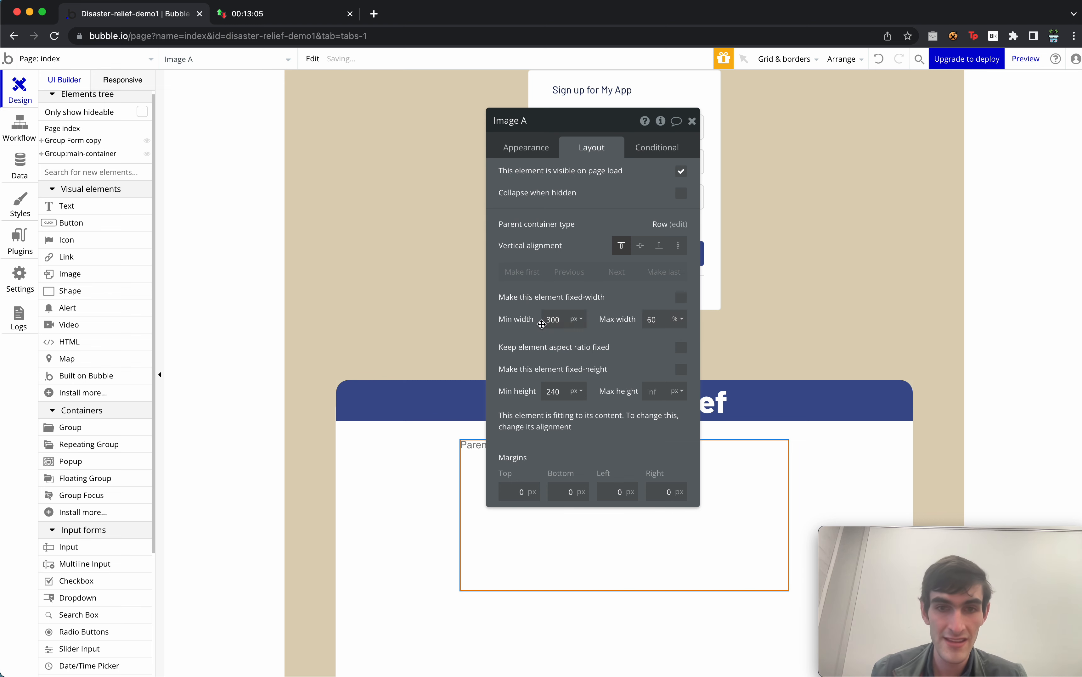
double_click(553, 391)
left_click(681, 370)
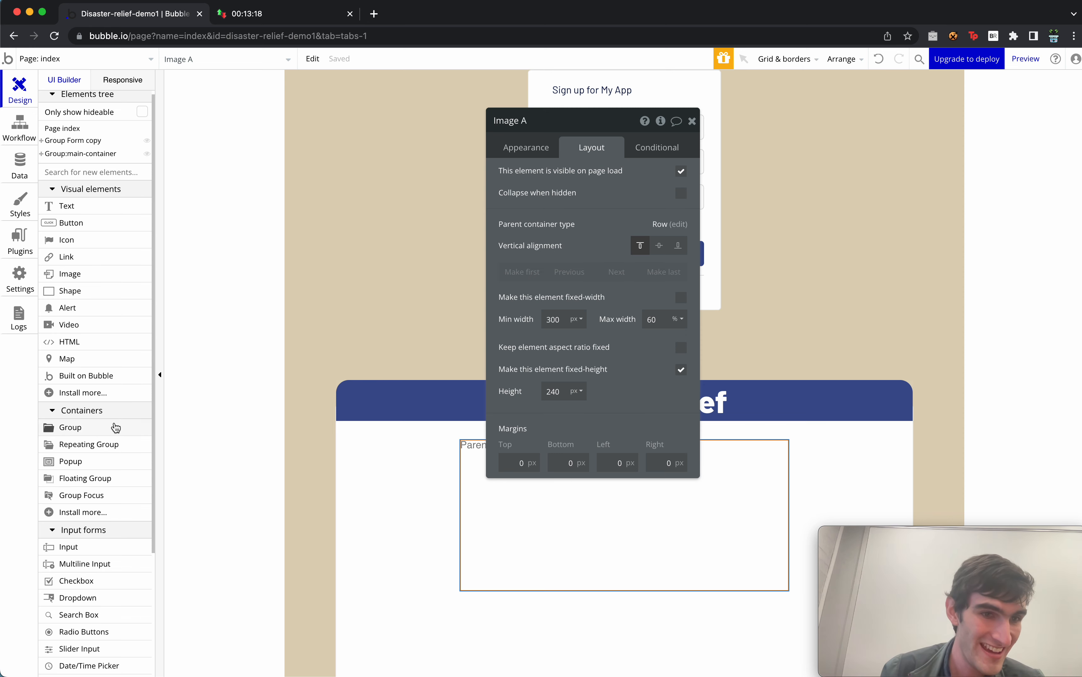
Add a column-layout group beside the image with flexible width, 200 px minimum width and 100 px minimum height.
left_click_drag(114, 423, 797, 476)
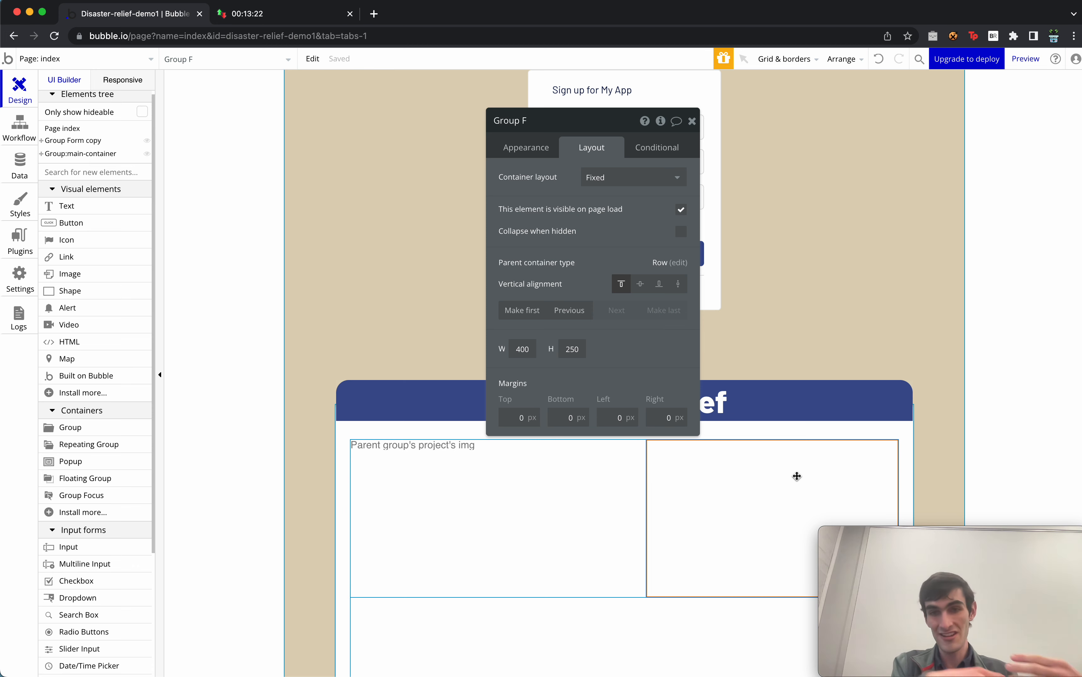
left_click(616, 179)
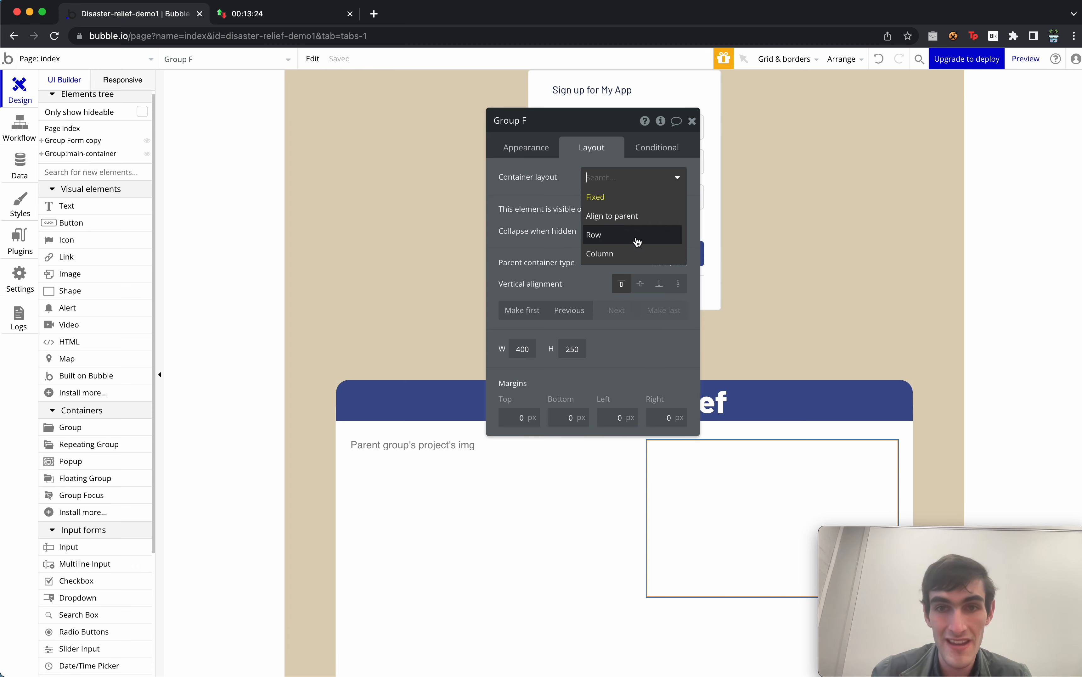
left_click(641, 253)
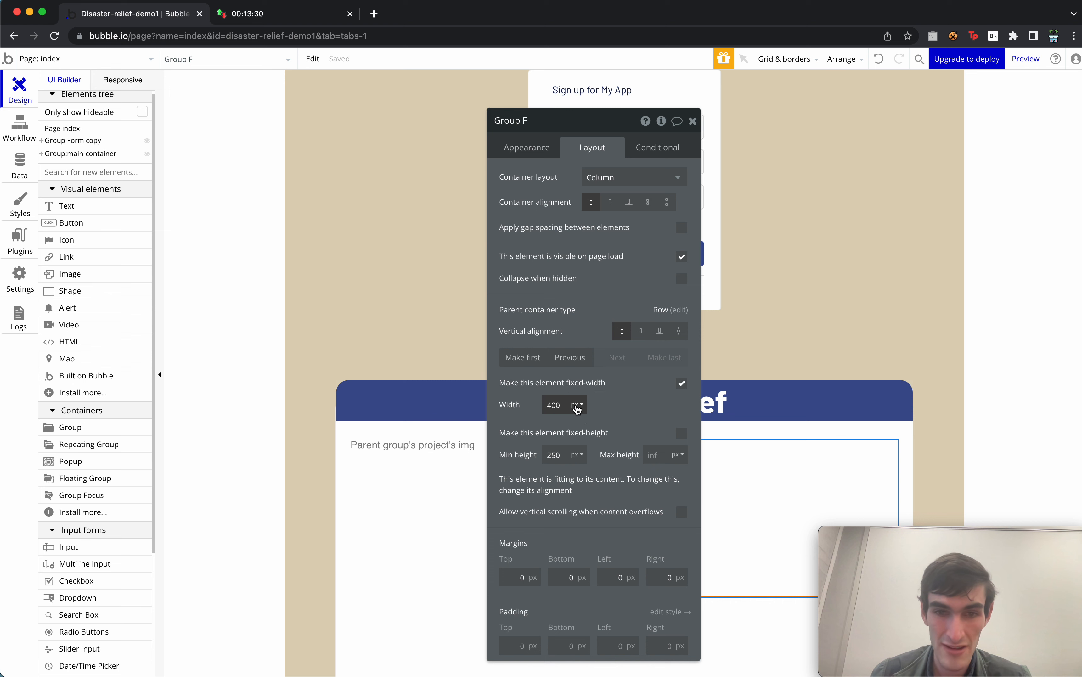
left_click(680, 383)
left_click(555, 405)
type("200")
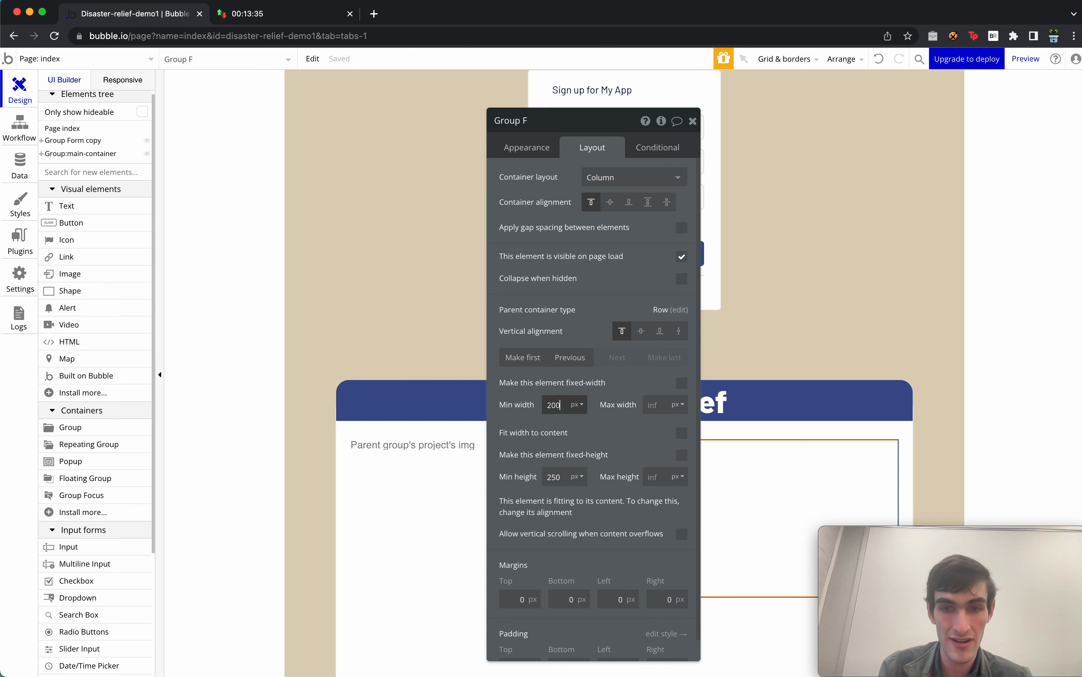
left_click(658, 402)
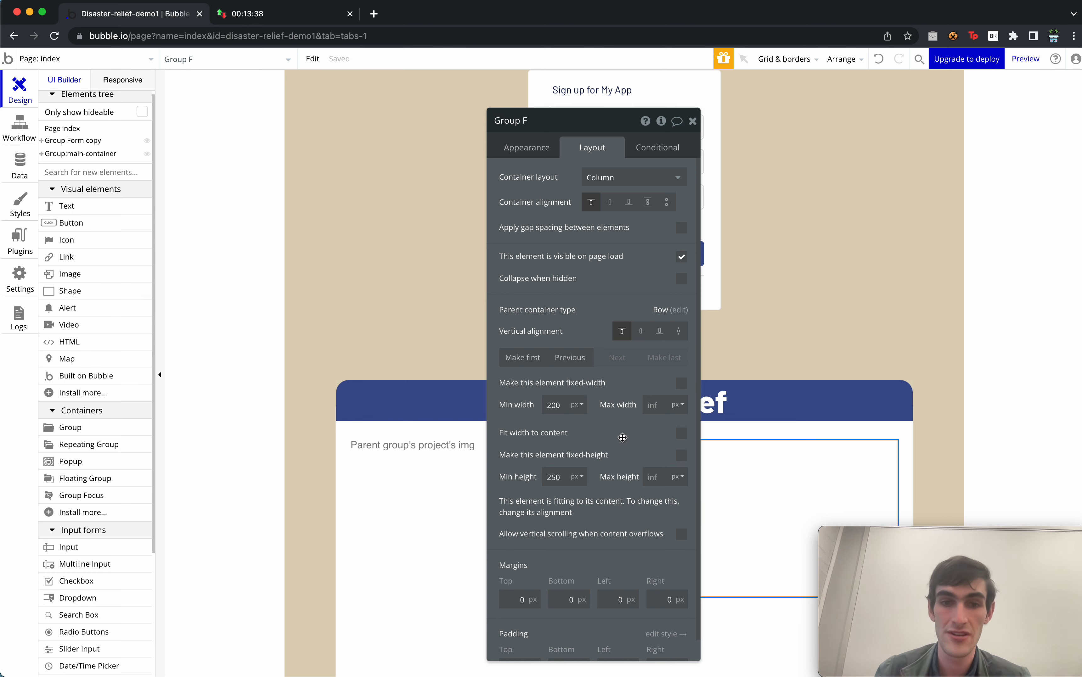
key("super+Tab")
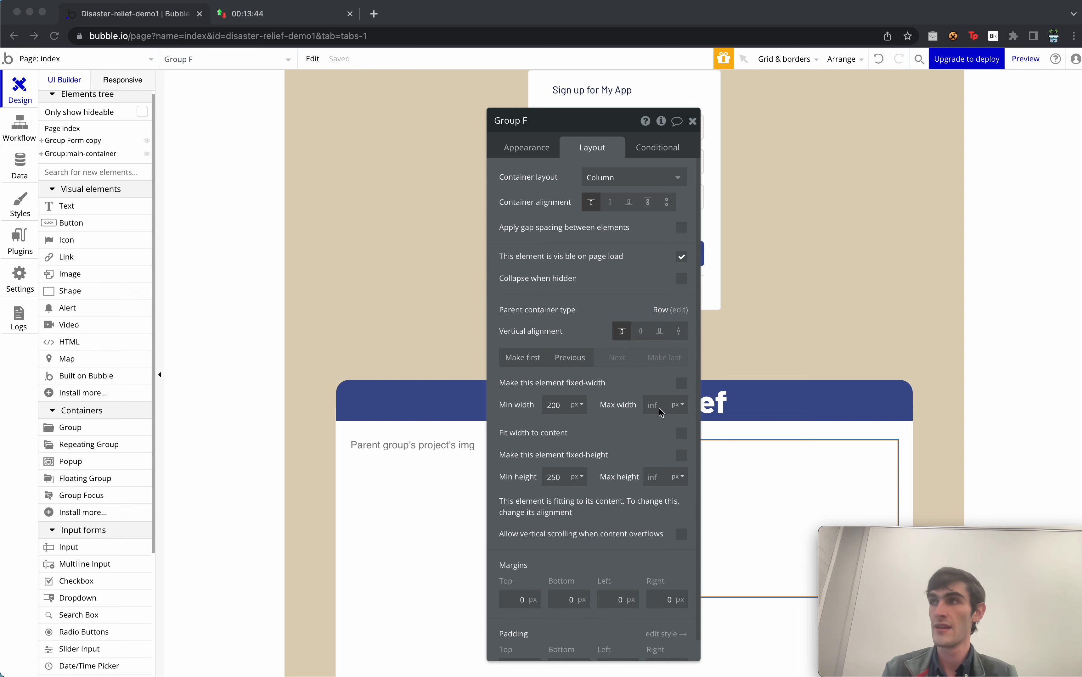
double_click(556, 478)
type("100")
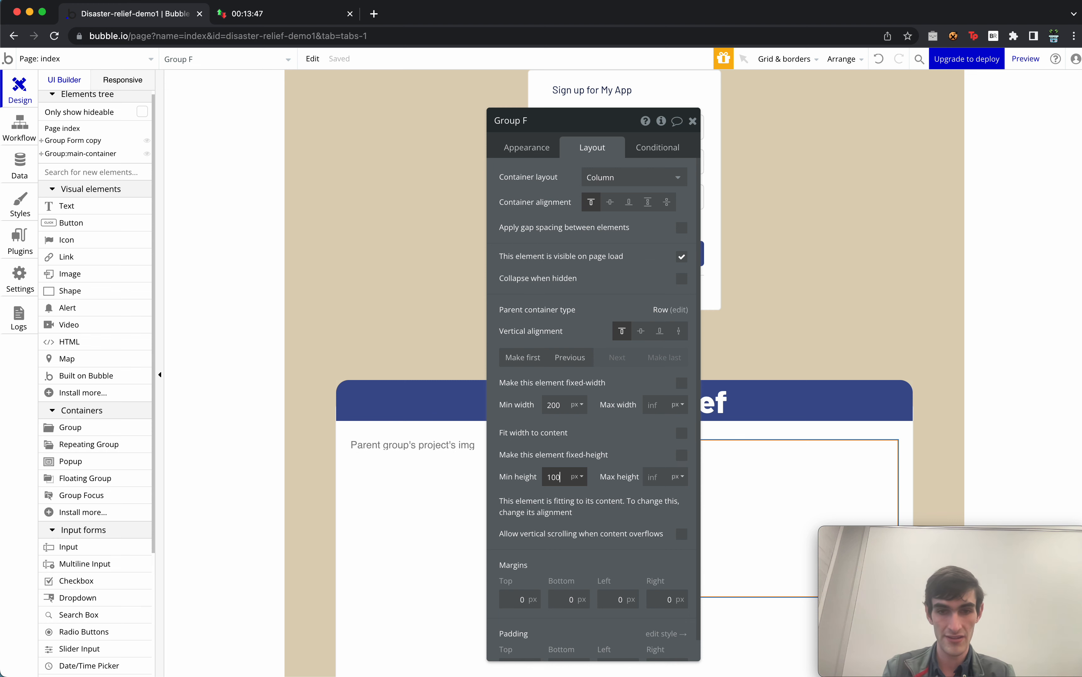
scroll(632, 366, "down", 1)
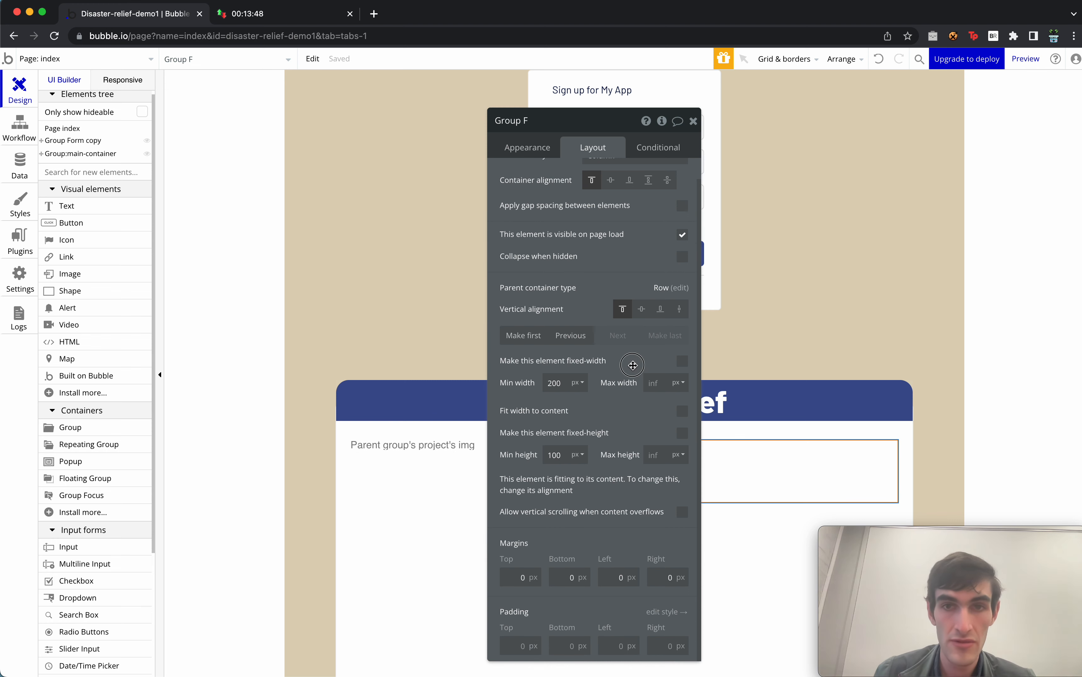
scroll(632, 366, "up", 1)
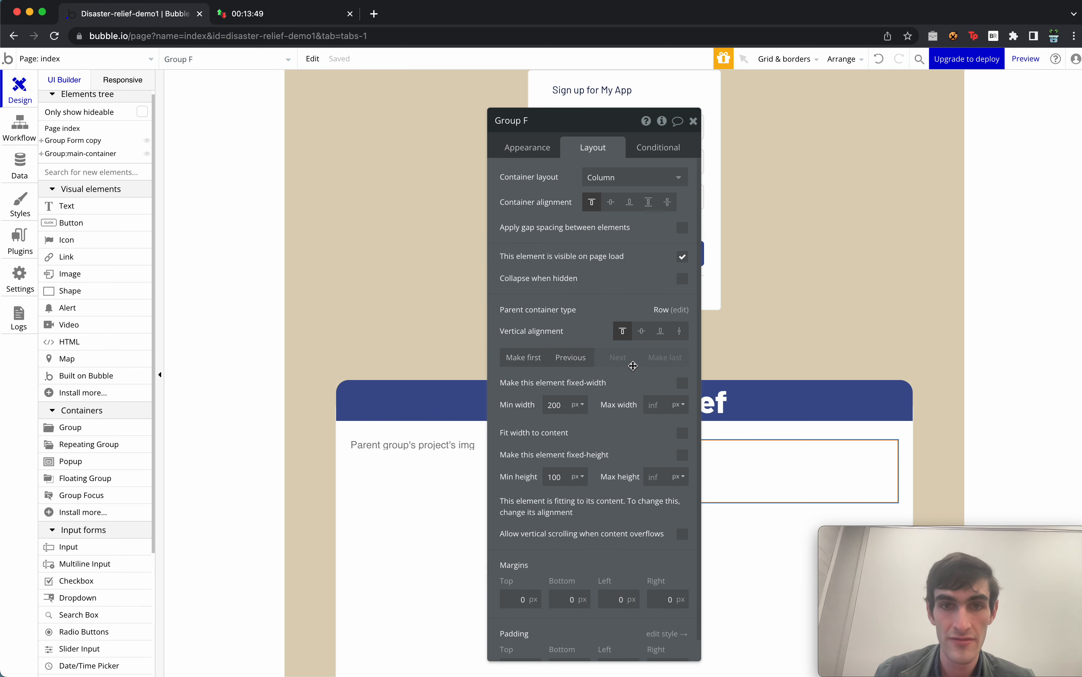
Make the group hold a project from Parent group's project, and drop a Text element inside it.
left_click(531, 149)
left_click(614, 179)
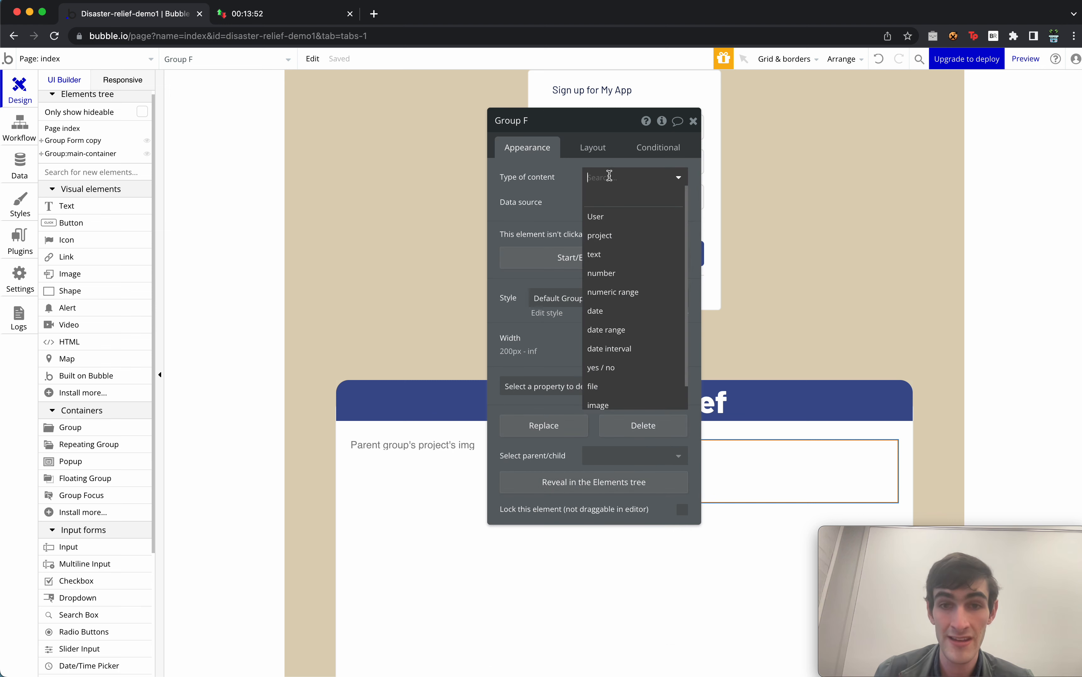
left_click(637, 238)
left_click(595, 202)
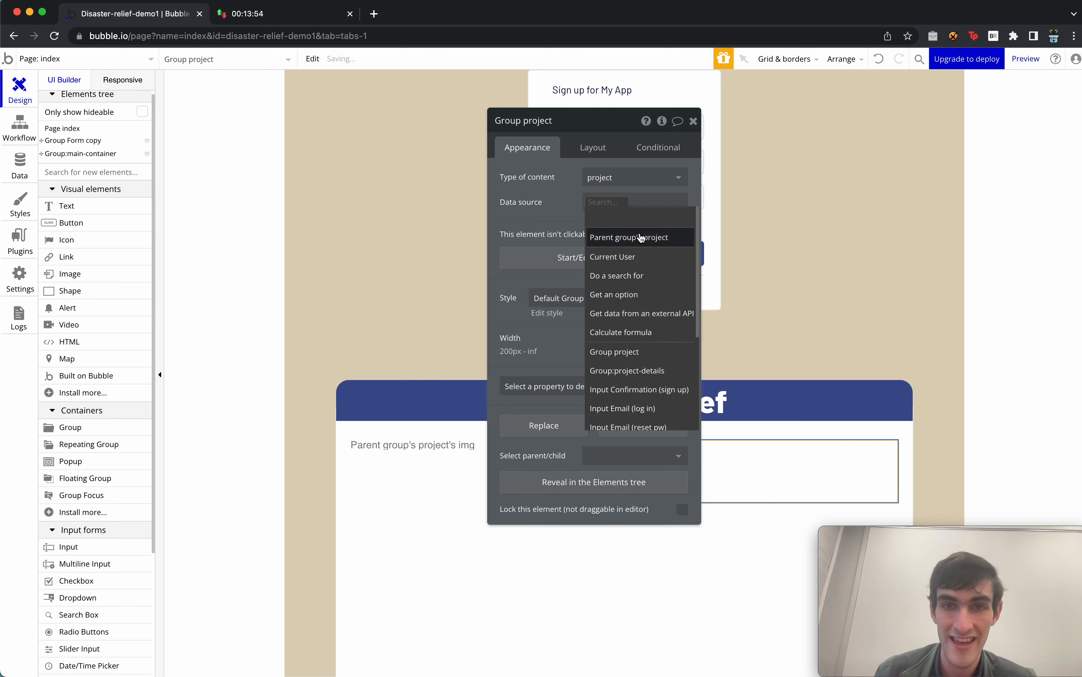
left_click(622, 236)
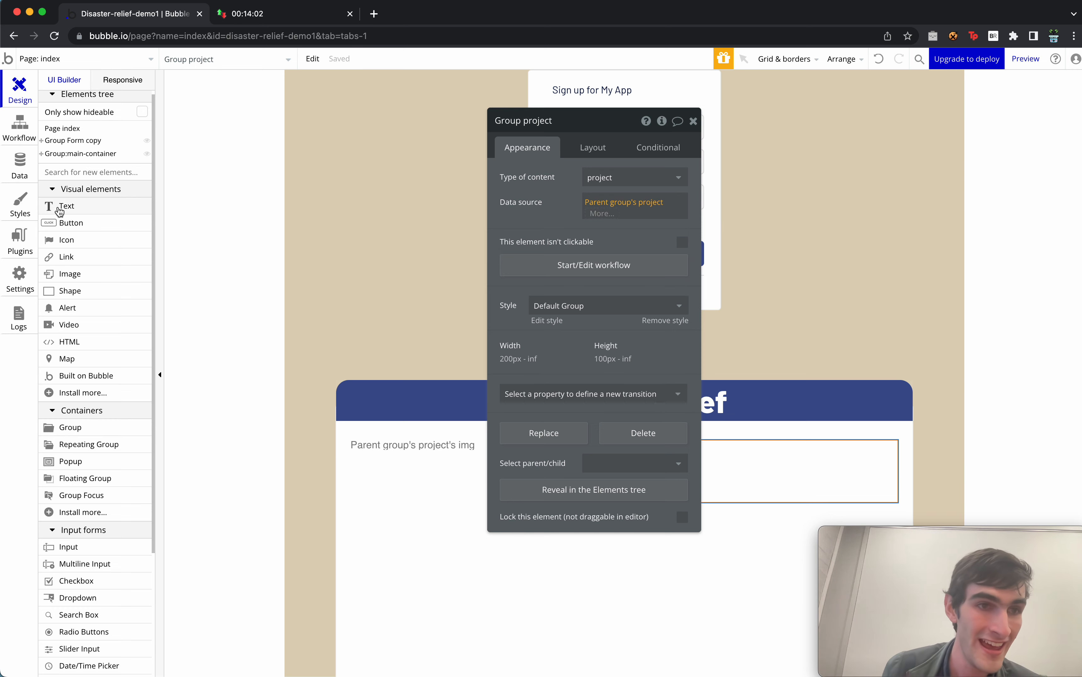
left_click_drag(55, 206, 735, 487)
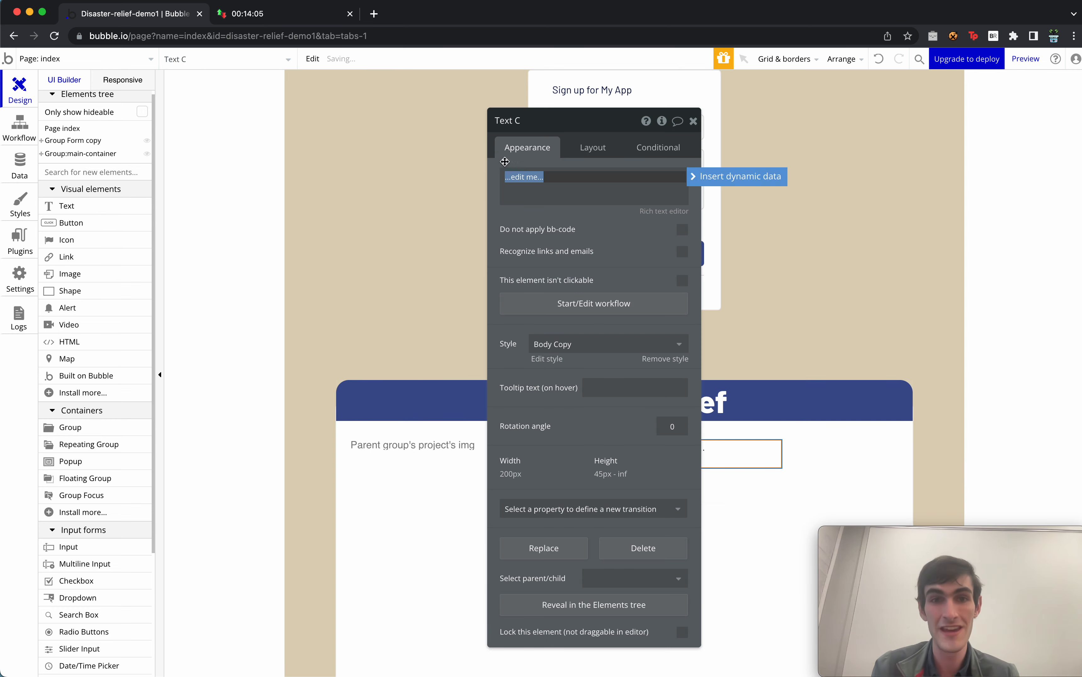
Make the text read 'Project title:' plus Parent group's project's title, in H2 Heading - Dark style.
type("Projec")
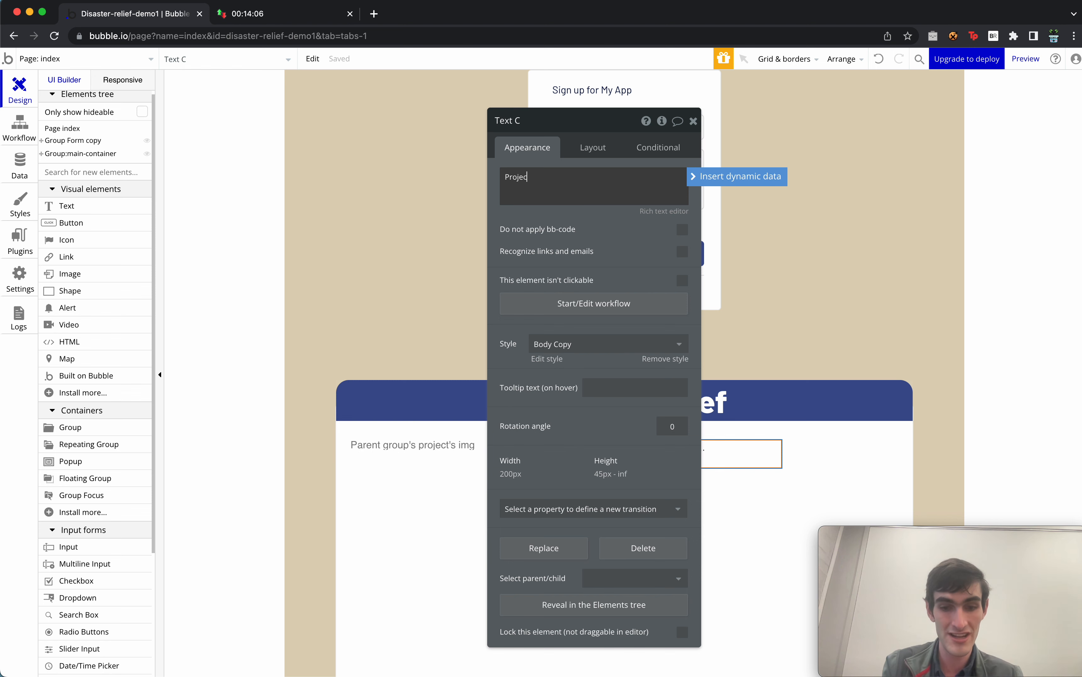
type("t title:")
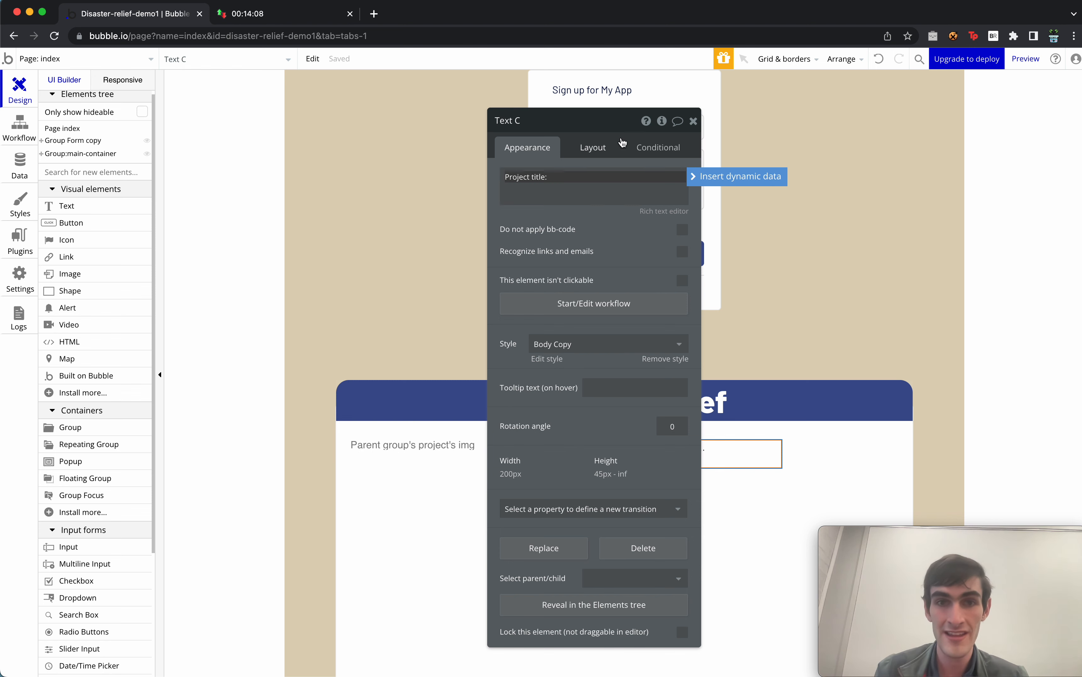
left_click(773, 189)
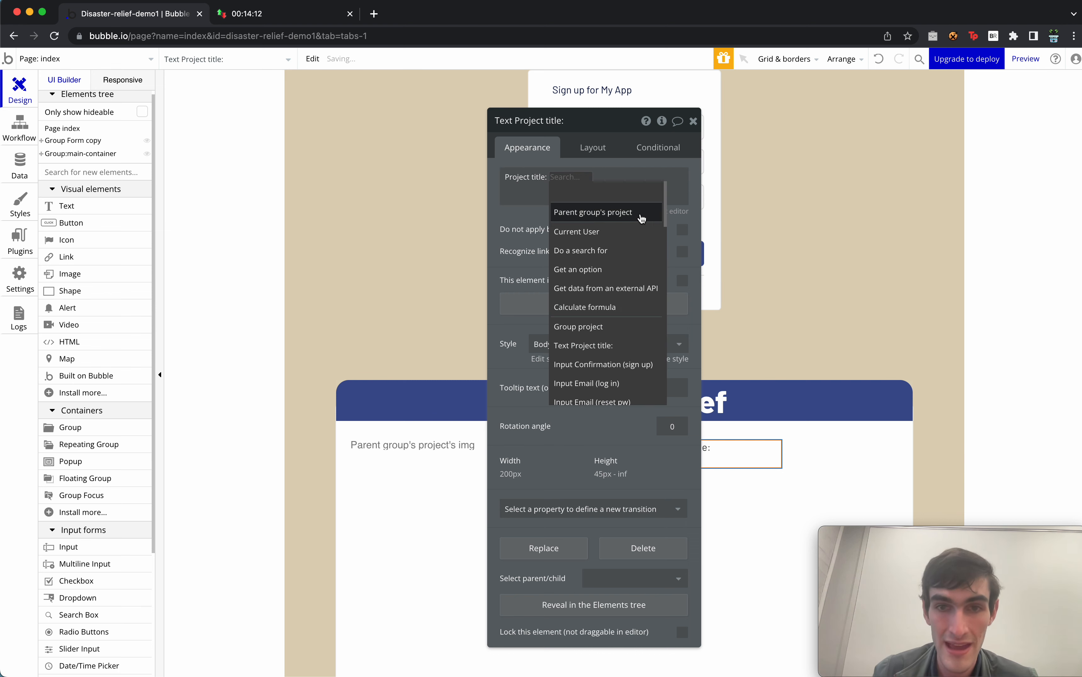
left_click(641, 214)
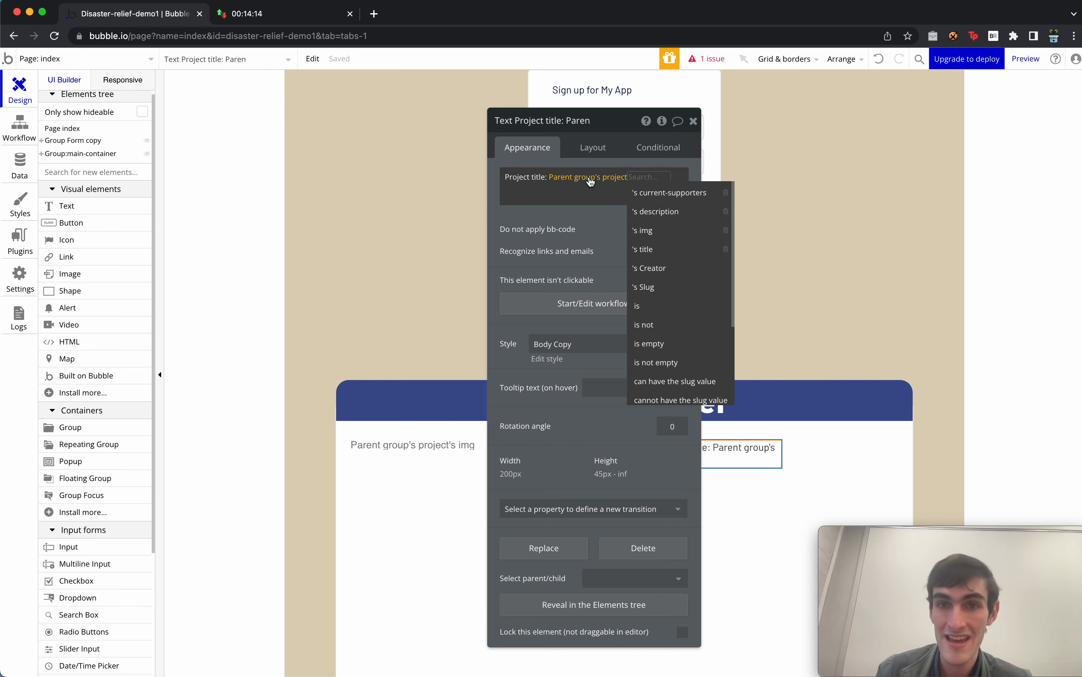
left_click(681, 249)
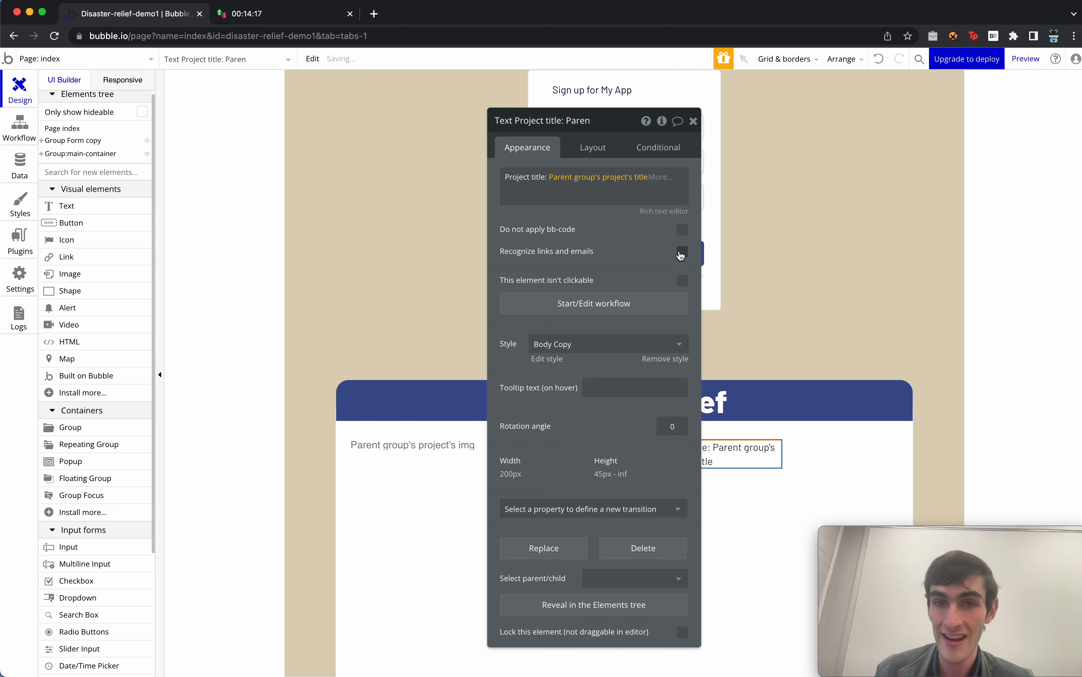
left_click(598, 344)
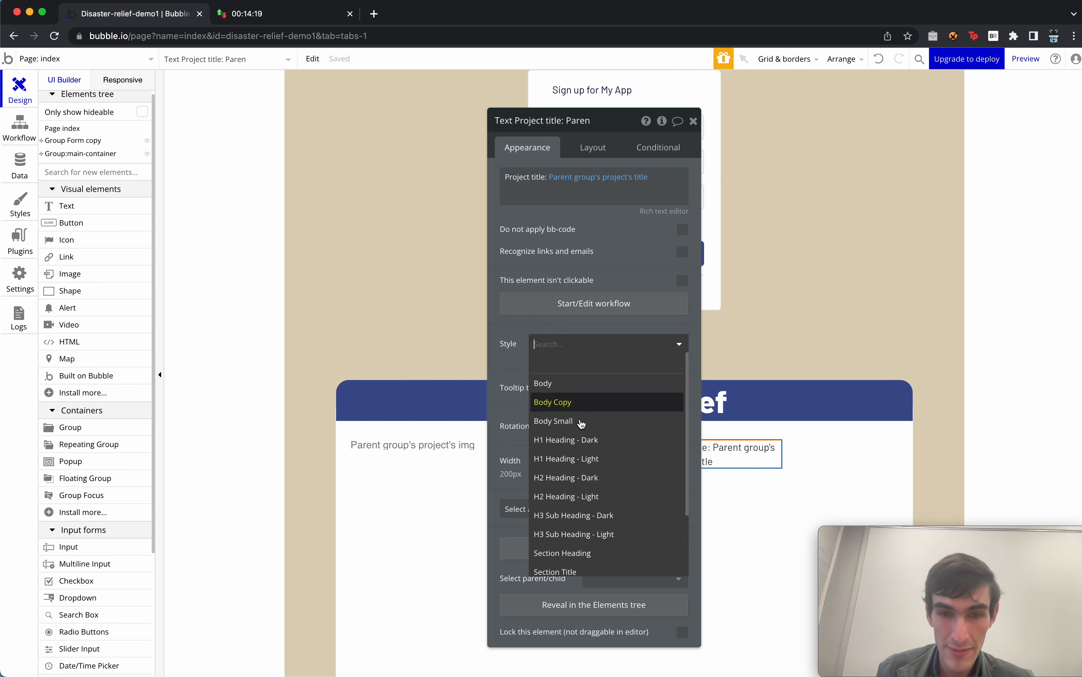
left_click(603, 474)
left_click_drag(597, 428, 552, 427)
Underline the whole title text using the rich text editor.
left_click(633, 182)
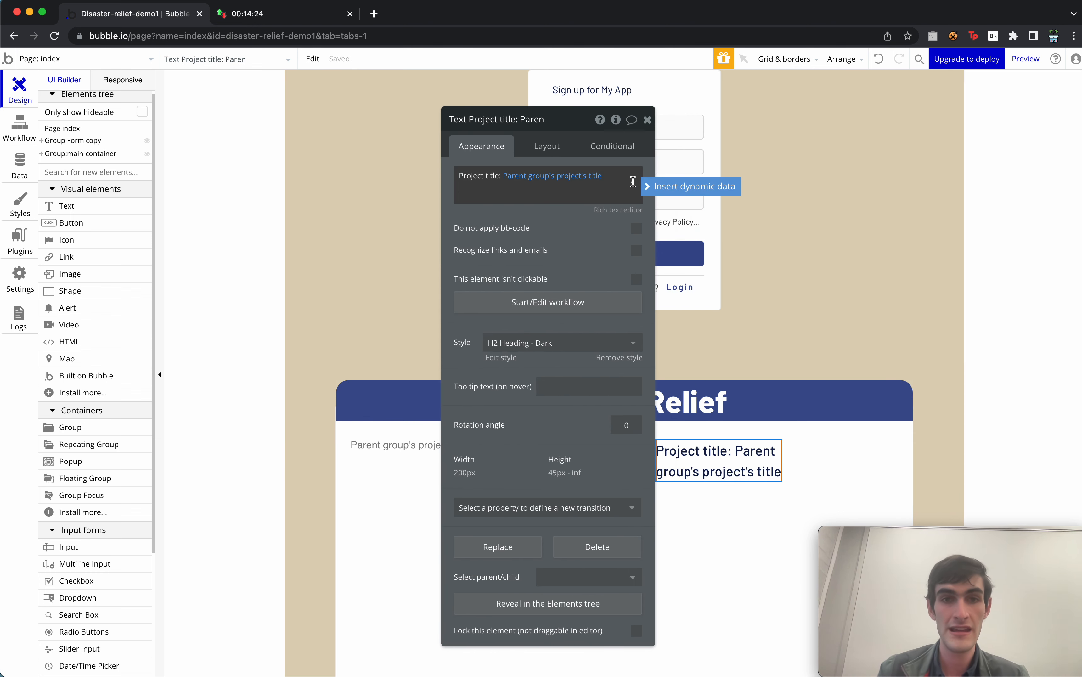
left_click(626, 214)
left_click(625, 215)
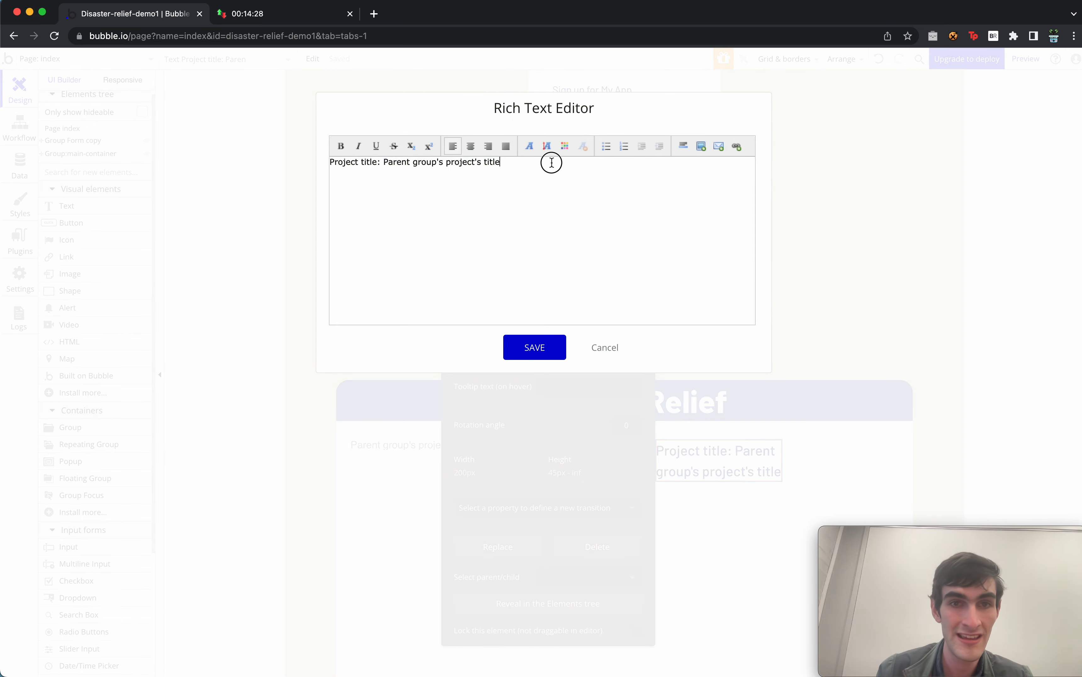
left_click_drag(550, 160, 238, 165)
left_click(375, 147)
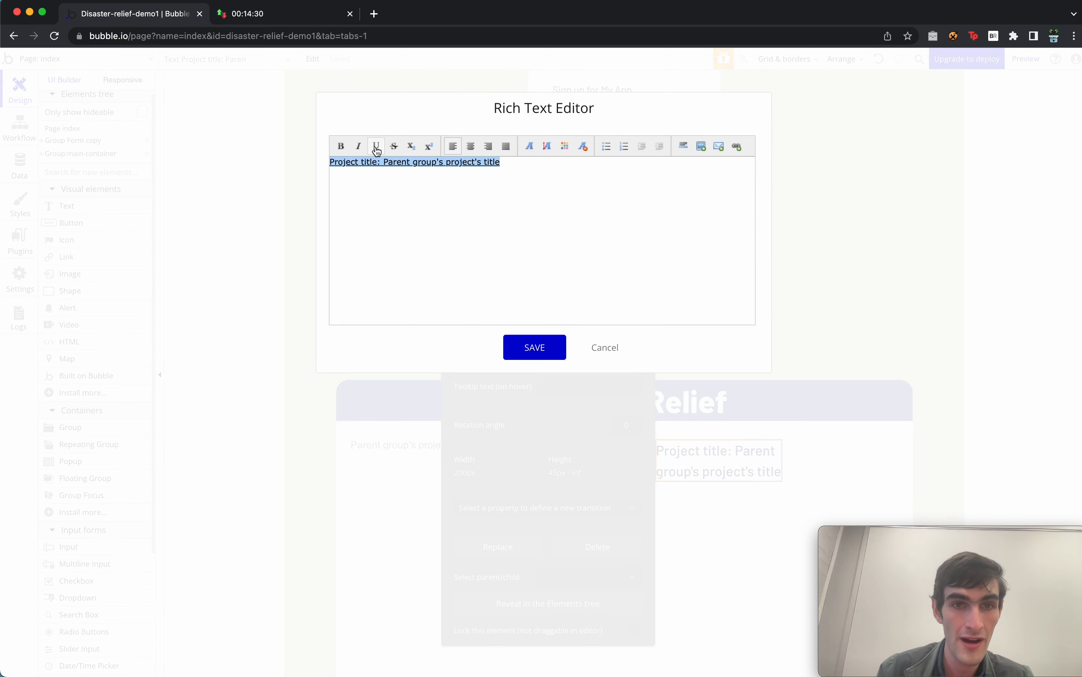
left_click(550, 342)
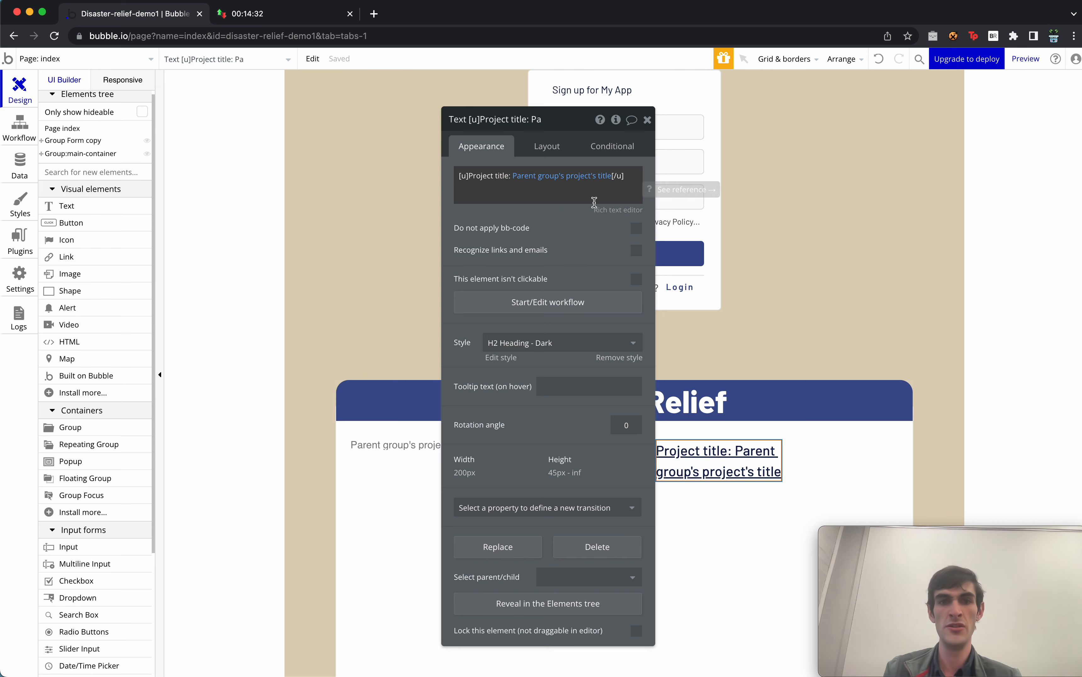
left_click_drag(601, 264, 504, 252)
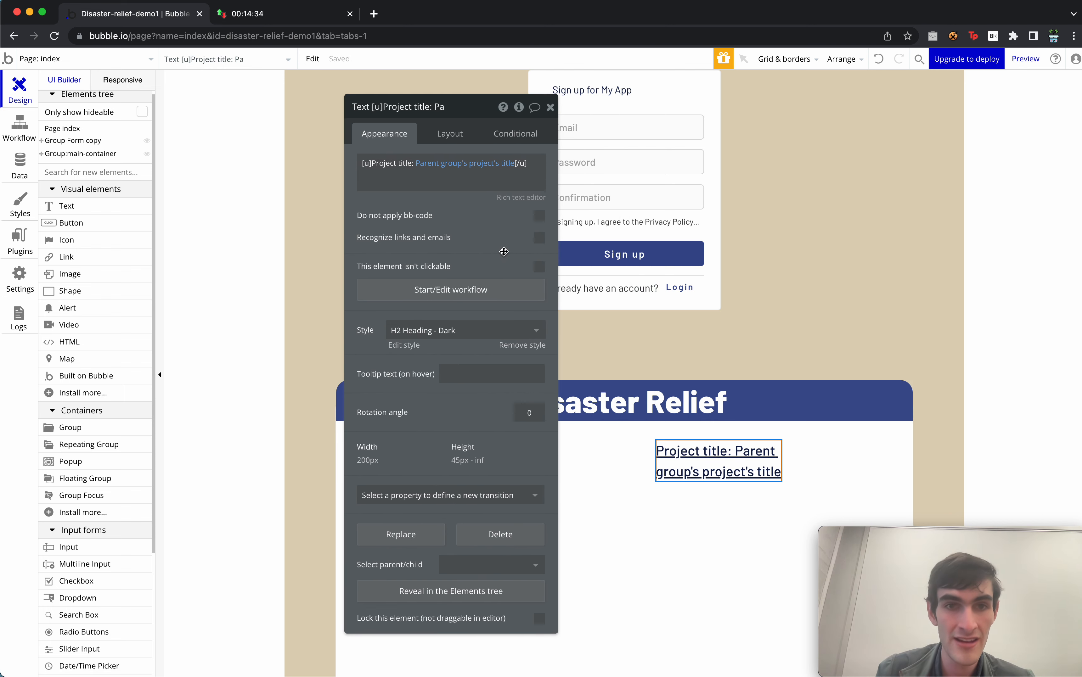
Make the title text non-fixed-width and add a new, empty condition to it.
left_click(375, 461)
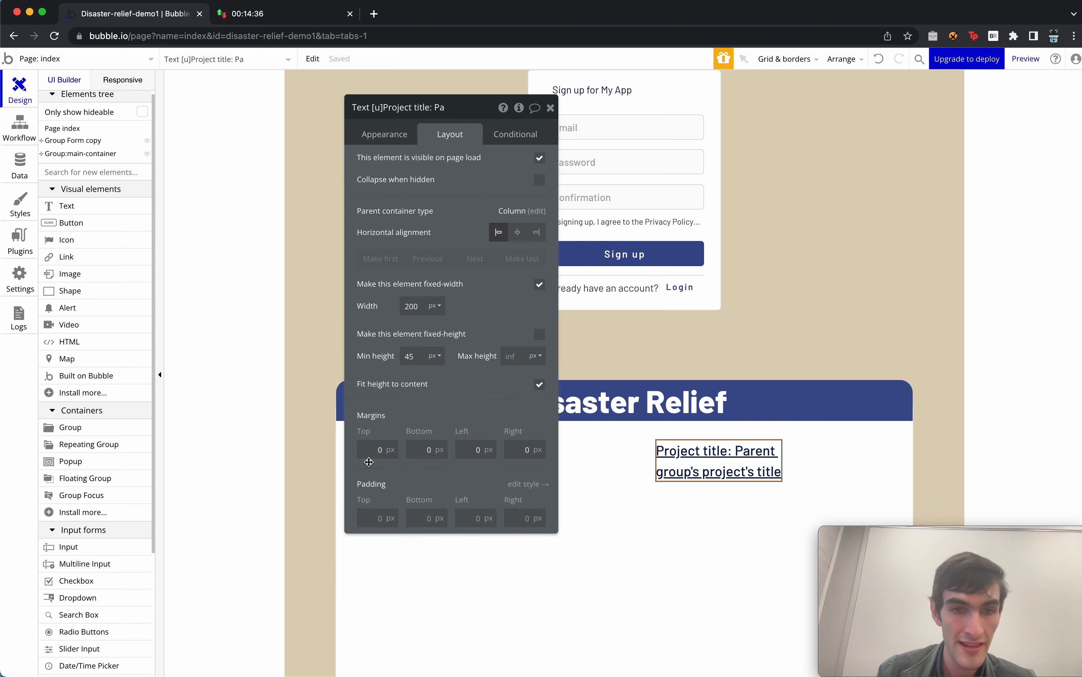
left_click(539, 285)
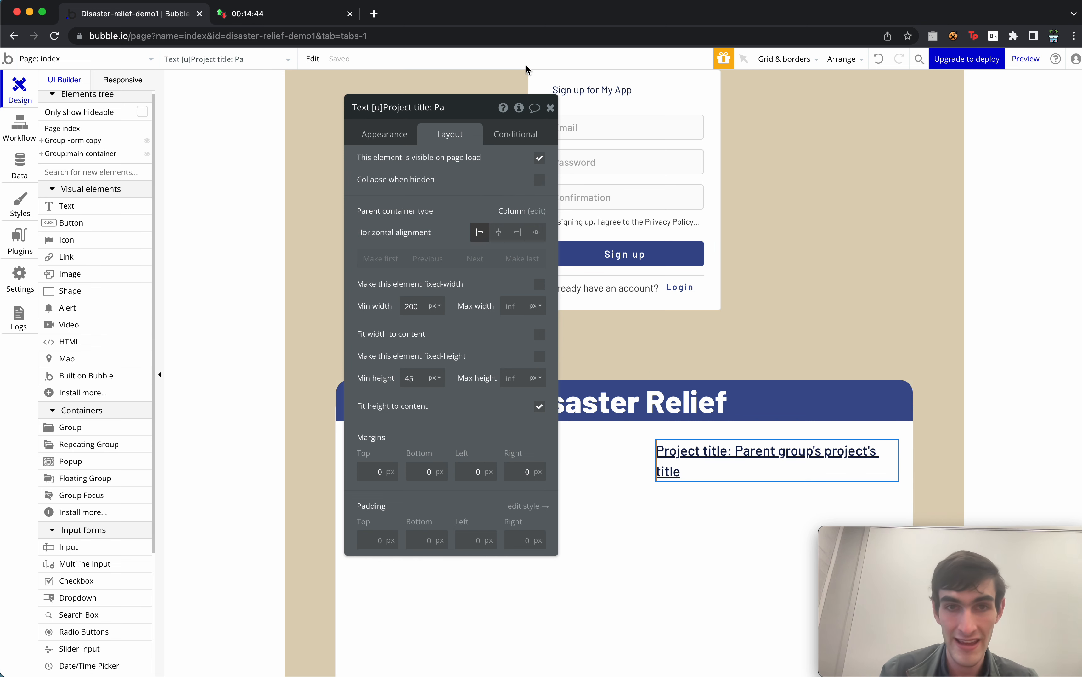
left_click(528, 137)
left_click(452, 163)
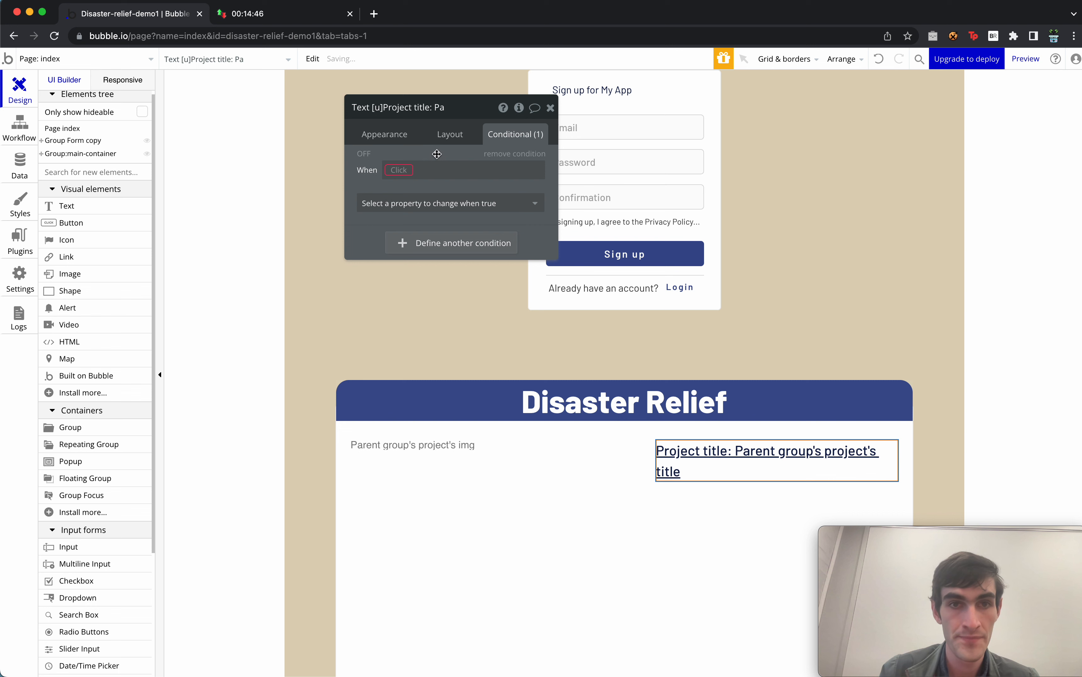
left_click(401, 170)
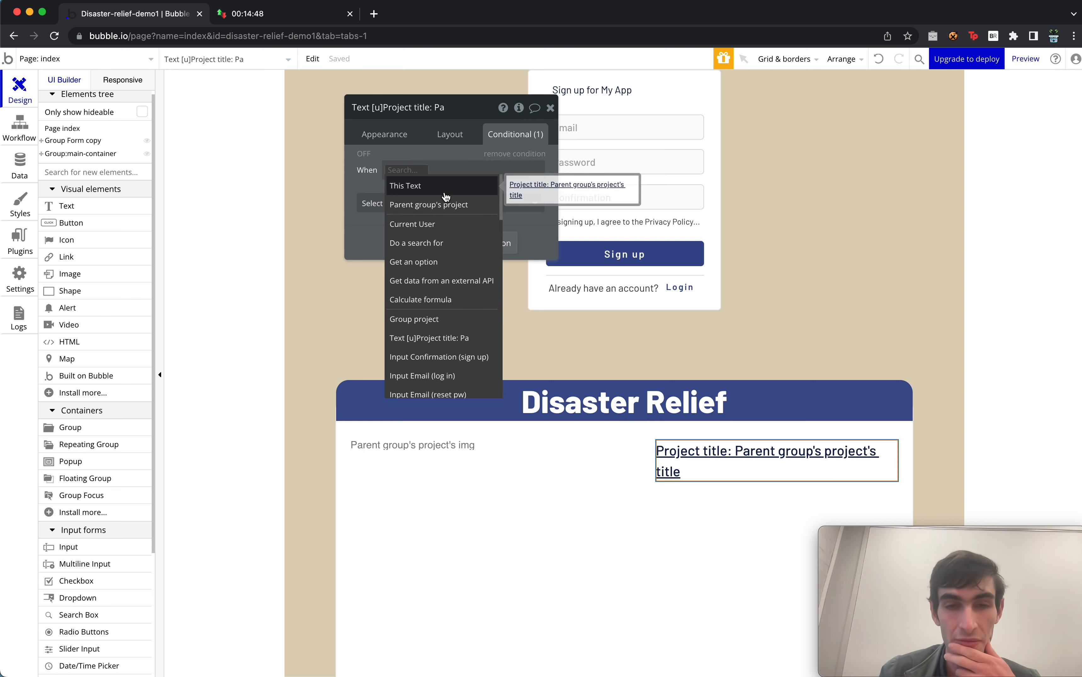
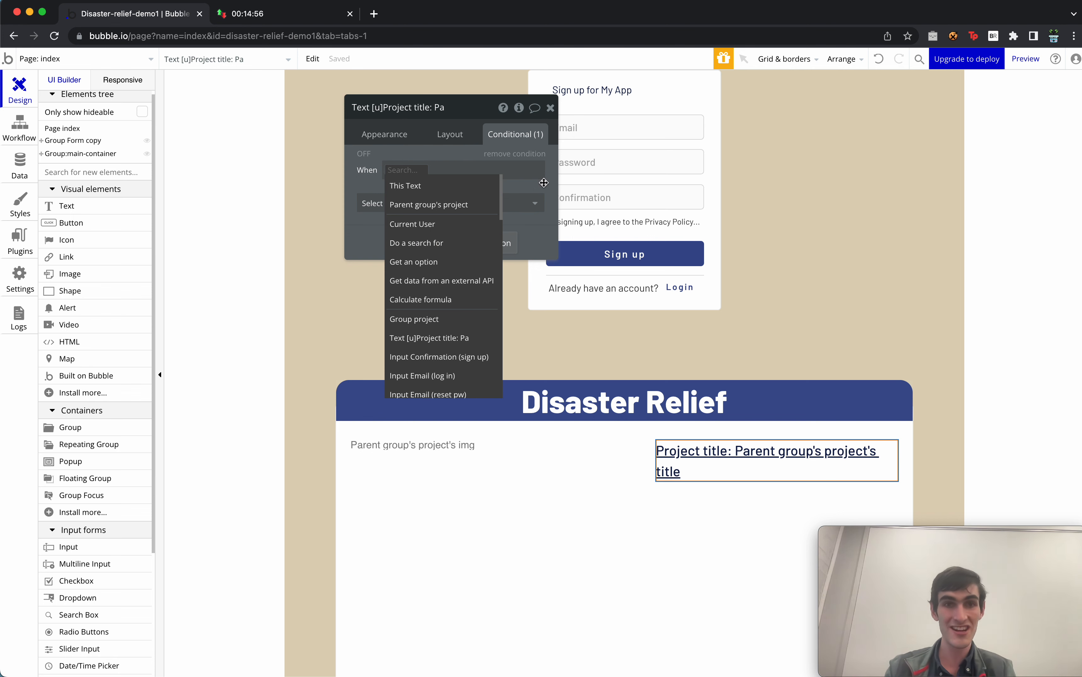
Add a 'Parent group's project is empty' condition that controls the title's visibility.
left_click(457, 213)
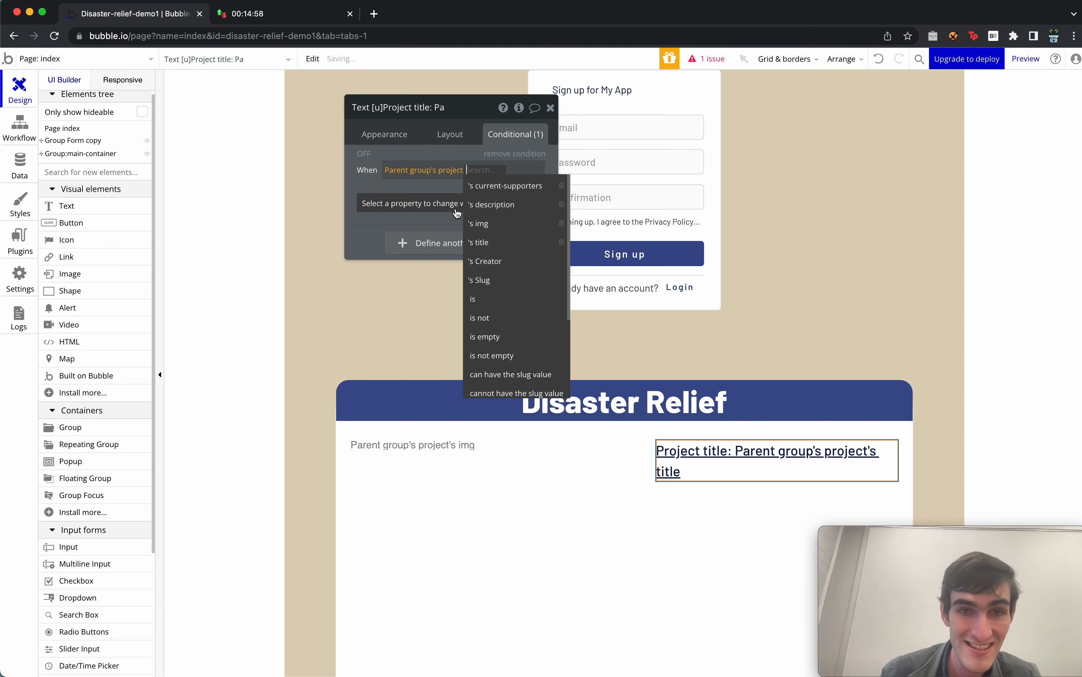
scroll(510, 303, "down", 3)
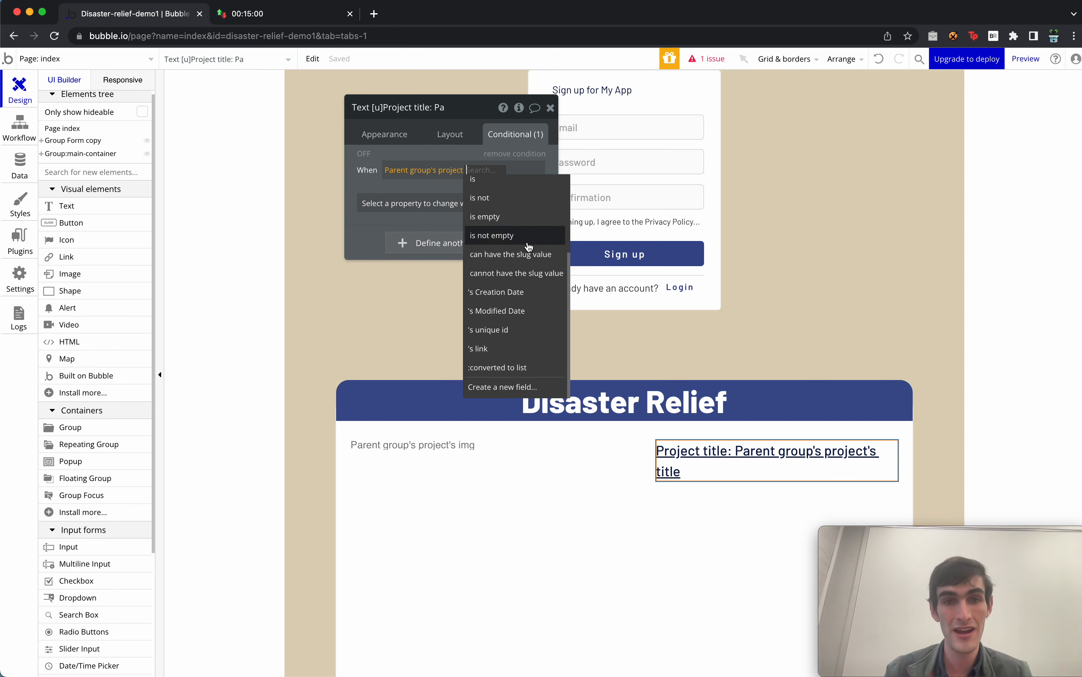
left_click(525, 217)
left_click(477, 203)
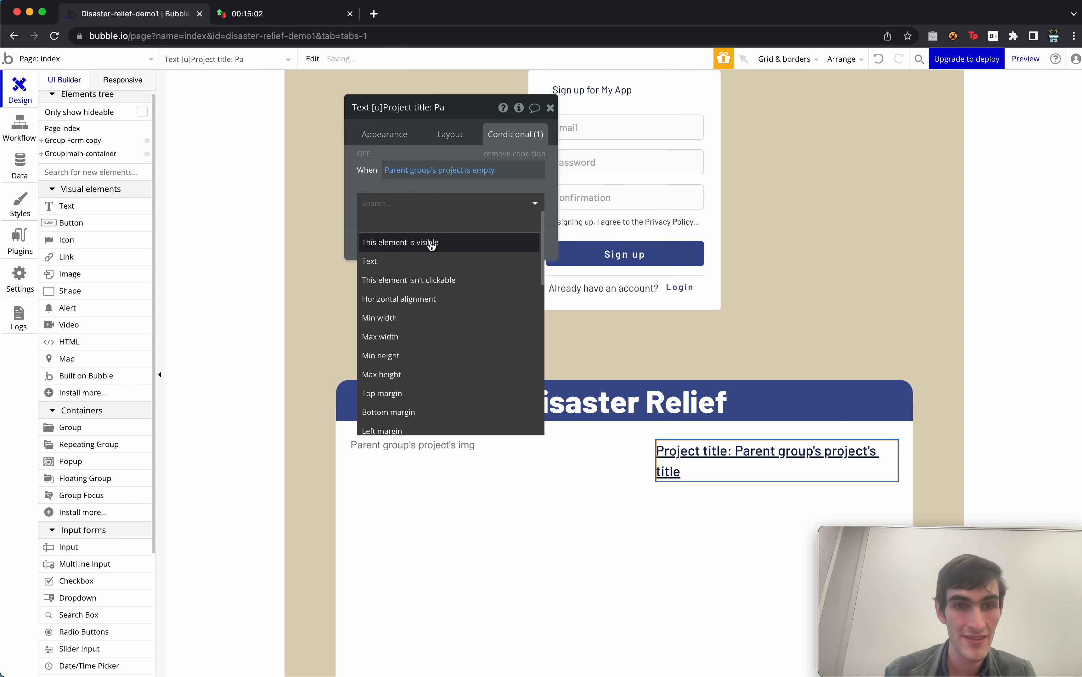
left_click(430, 242)
Duplicate the condition, change it to 'is not empty', and check 'This element is visible'.
right_click(472, 196)
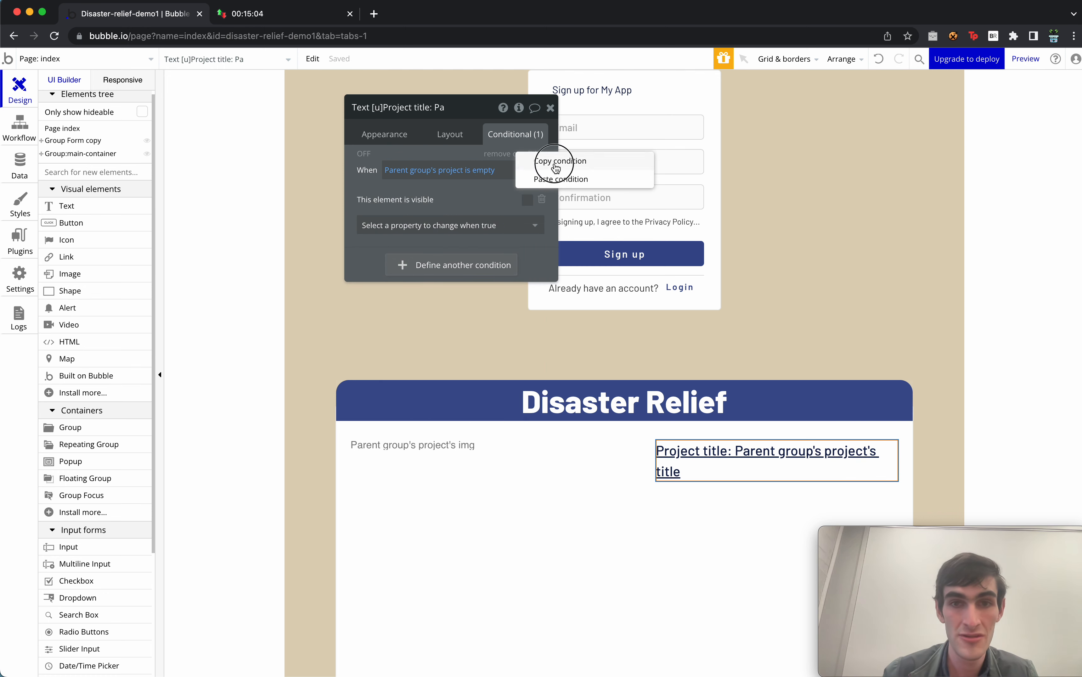
right_click(475, 196)
left_click(573, 182)
left_click(477, 265)
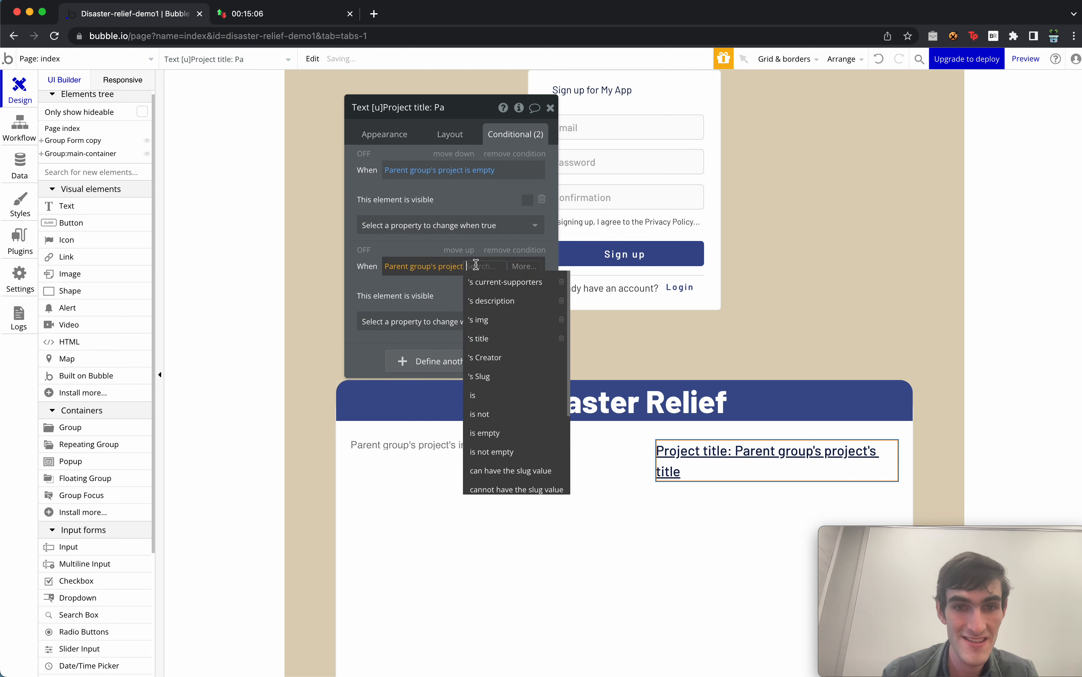
left_click(533, 333)
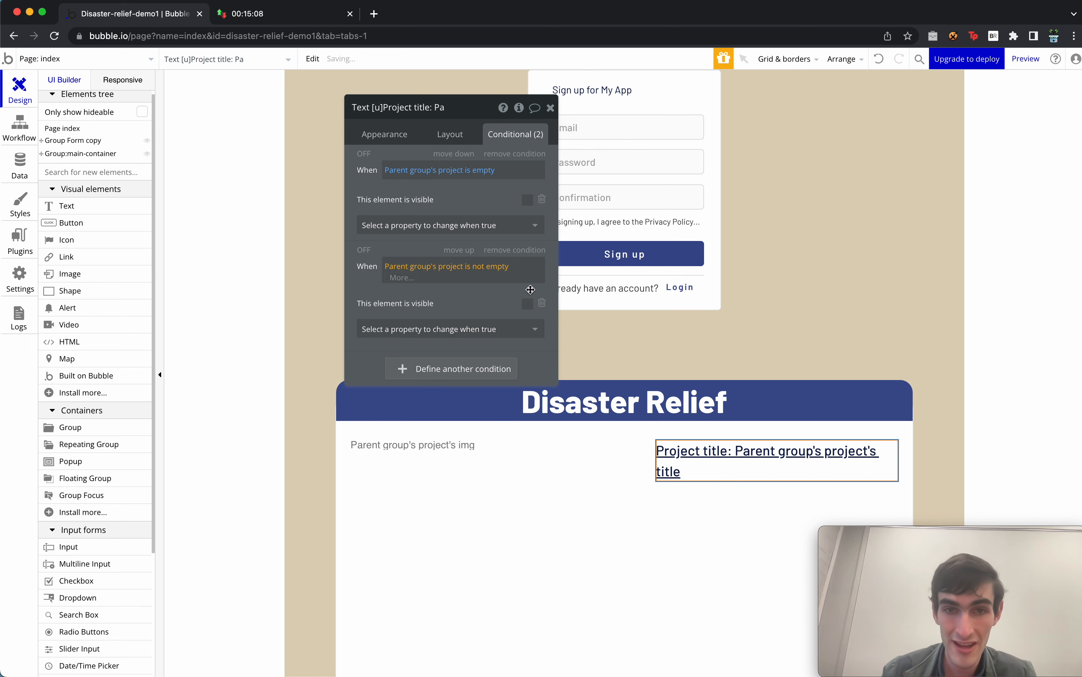
left_click(528, 296)
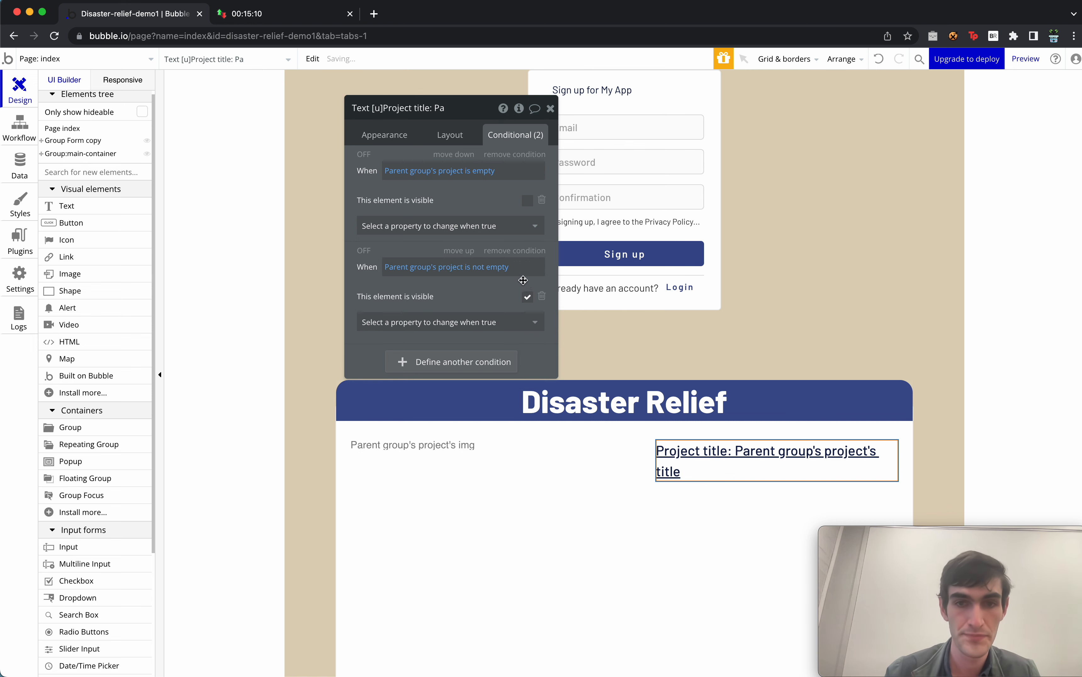
left_click(450, 136)
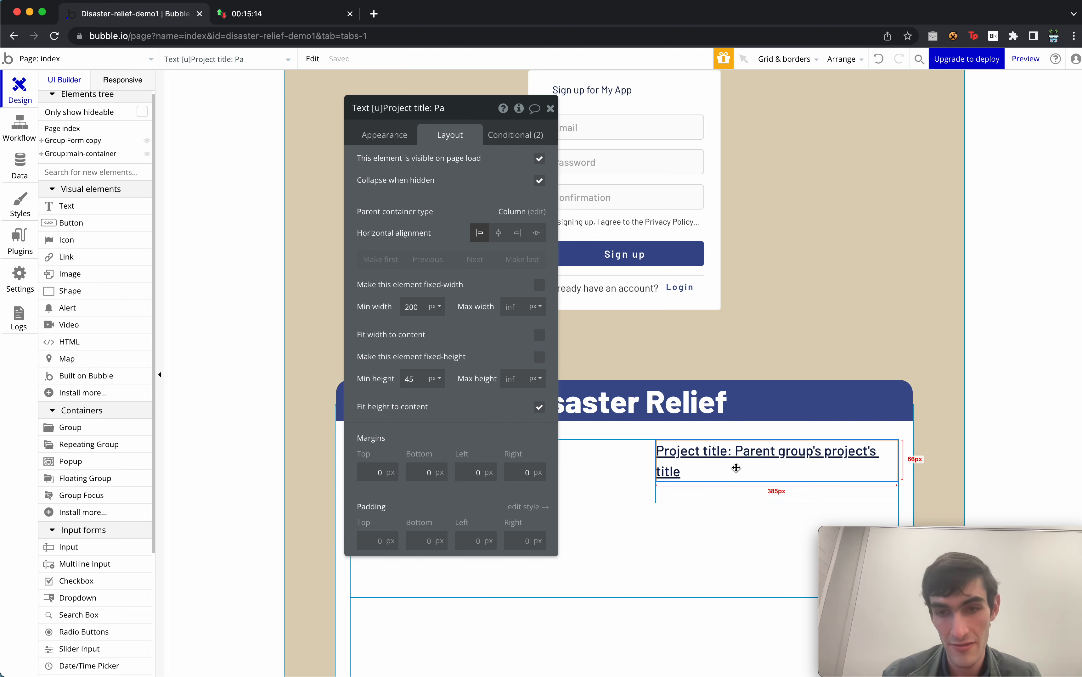
Duplicate the title text and replace it with 'Hey there… Would you want to create one?'.
key("super+v")
left_click(737, 504)
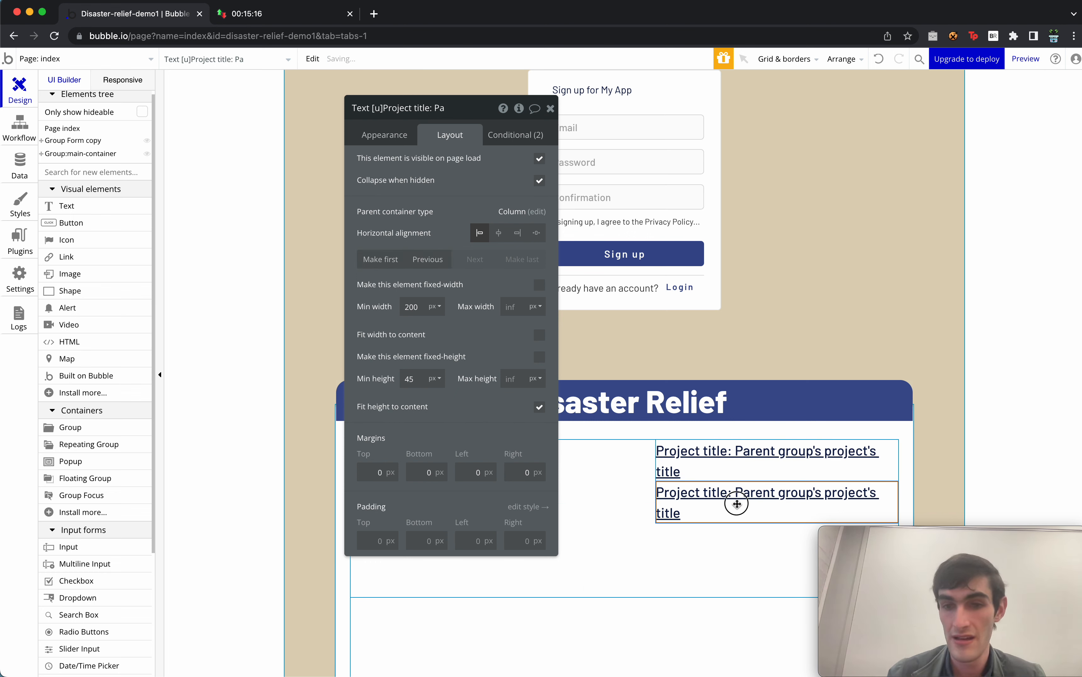
double_click(737, 505)
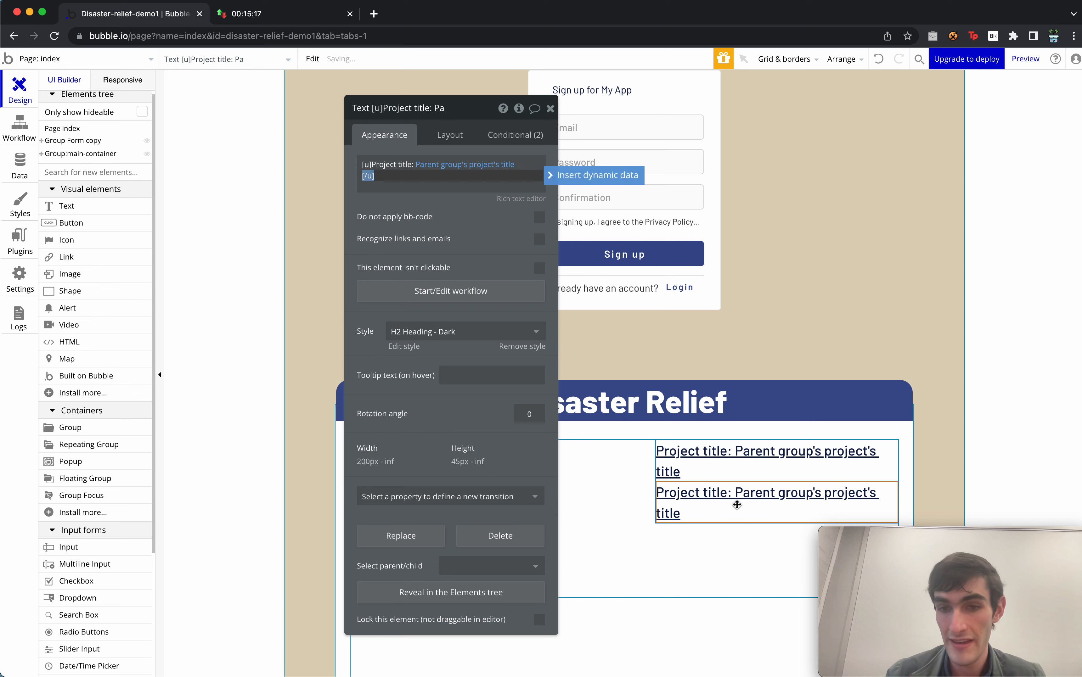
triple_click(538, 167)
triple_click(493, 185)
key("BackSpace")
key("BackSpace")
key("BackSpace")
key("BackSpace")
key("BackSpace")
key("BackSpace")
key("BackSpace")
key("BackSpace")
key("BackSpace")
key("BackSpace")
key("BackSpace")
key("BackSpace")
key("BackSpace")
key("BackSpace")
key("BackSpace")
key("BackSpace")
key("BackSpace")
key("BackSpace")
key("BackSpace")
key("BackSpace")
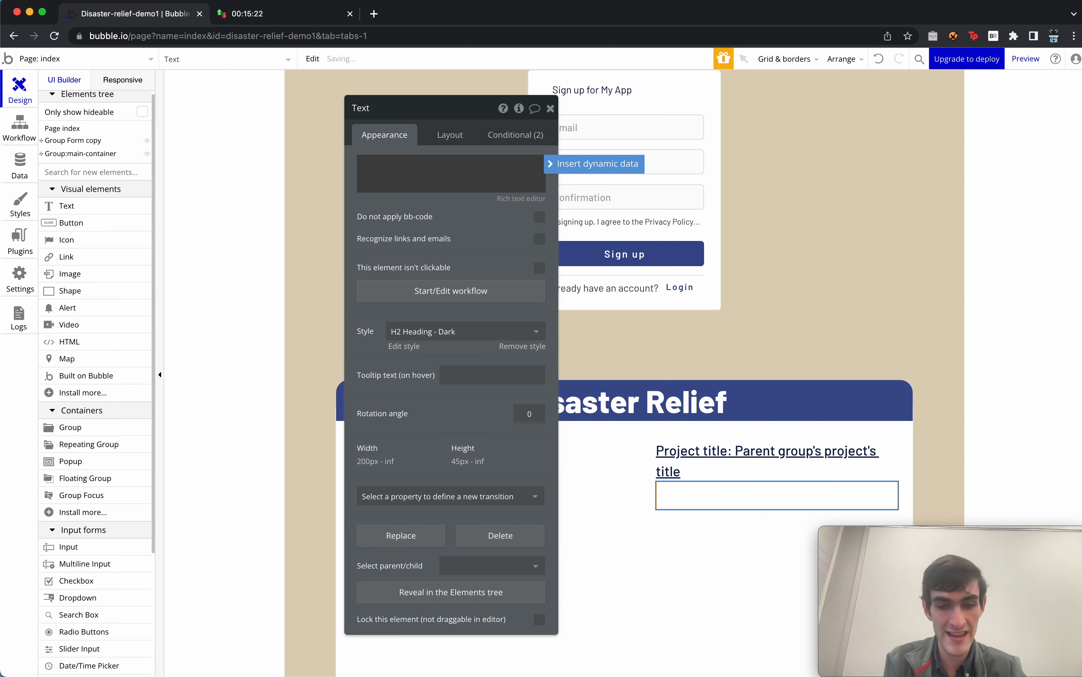
key("BackSpace")
key("BackSpace")
key("BackSpace")
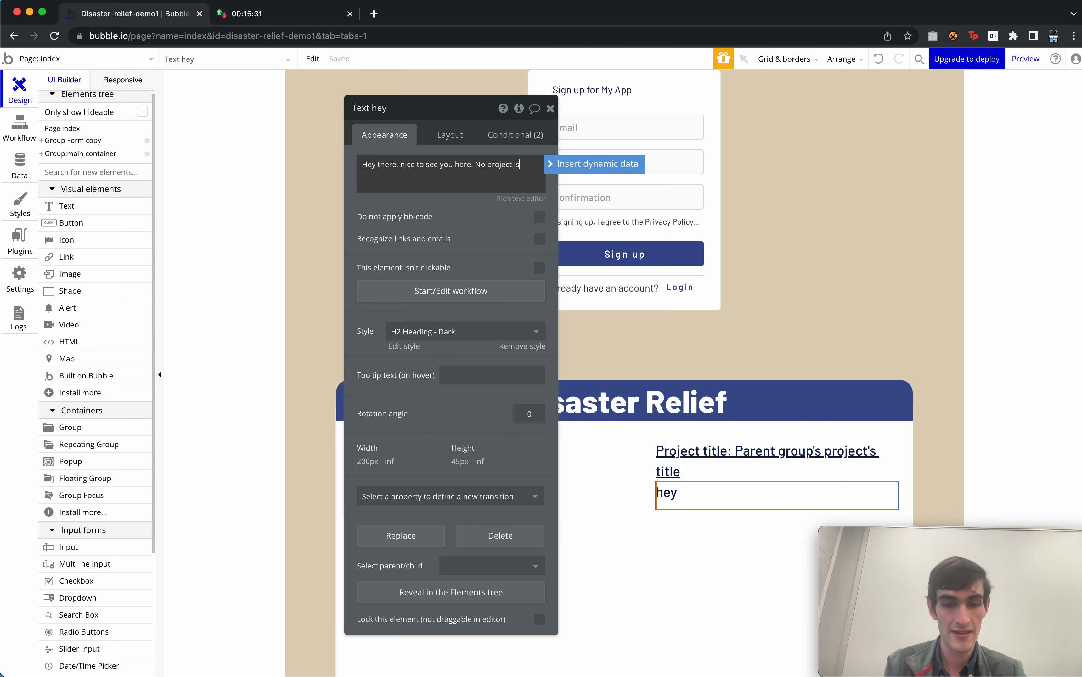
type("ble for you to see yet. Would you")
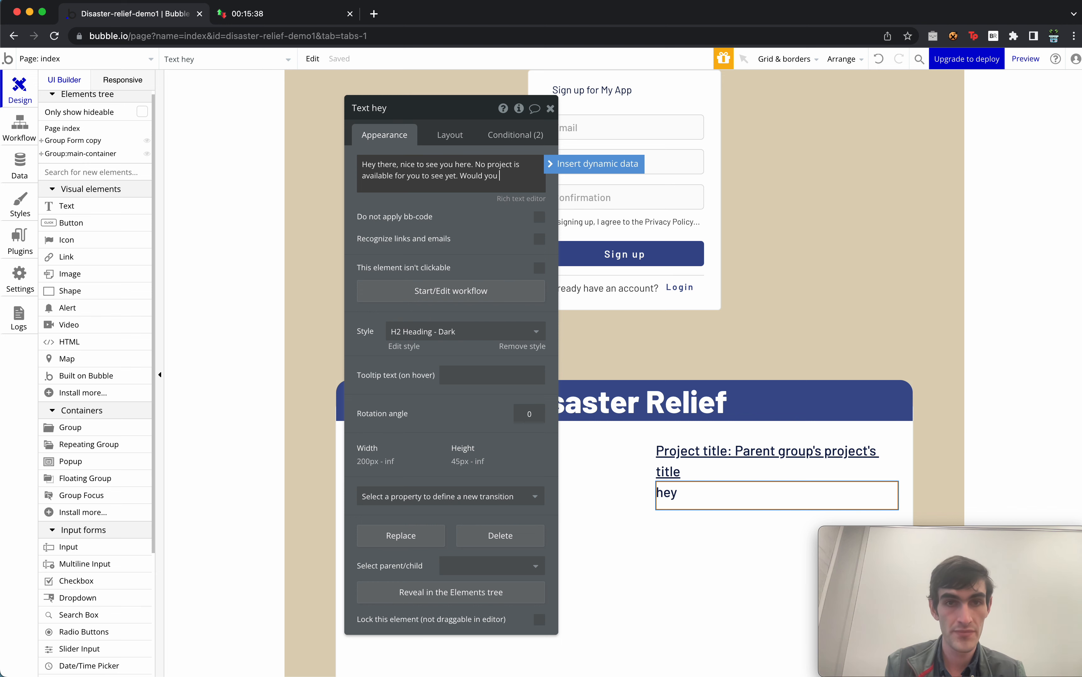
type("eate one?")
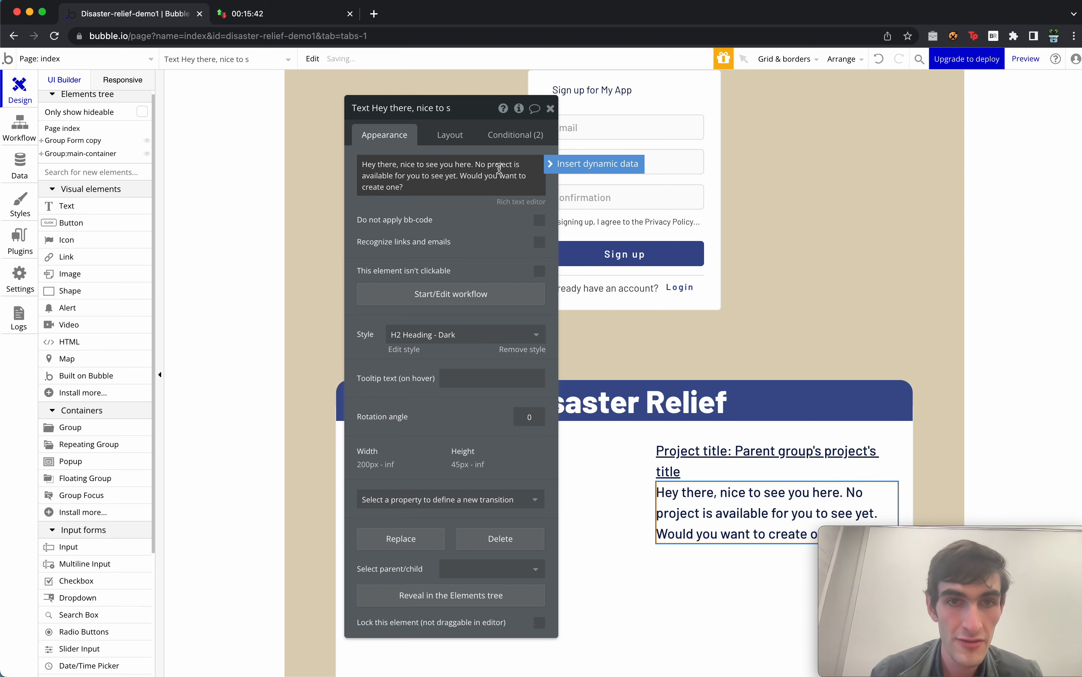
left_click(450, 134)
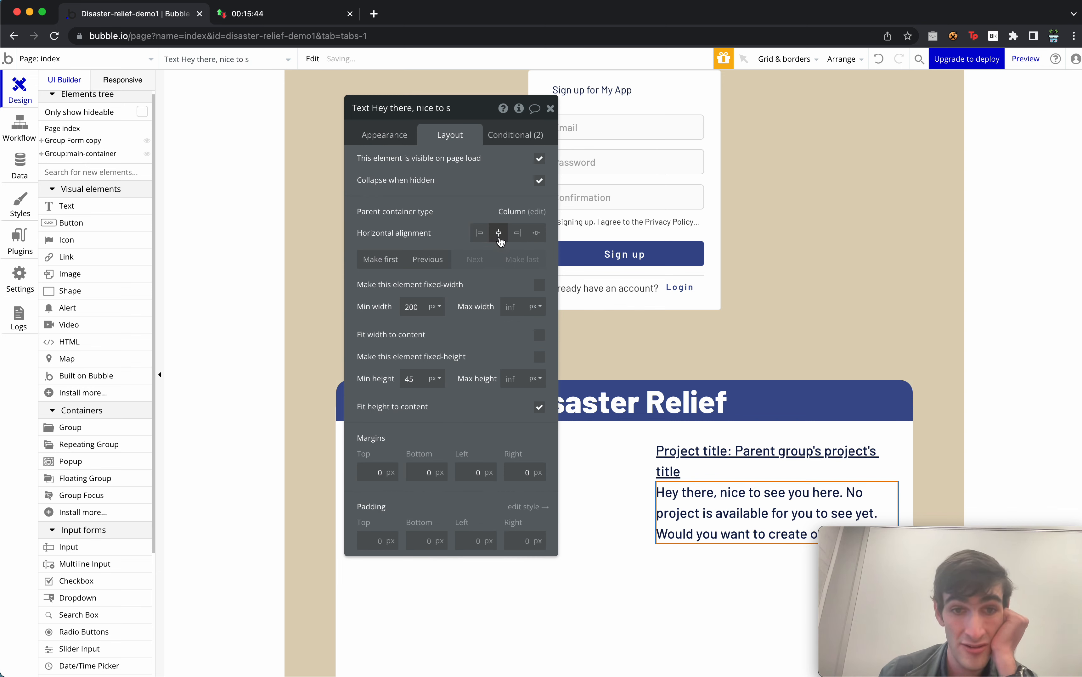
Make the message visible for 'is empty', hidden for 'is not empty', and hidden on page load.
left_click(537, 137)
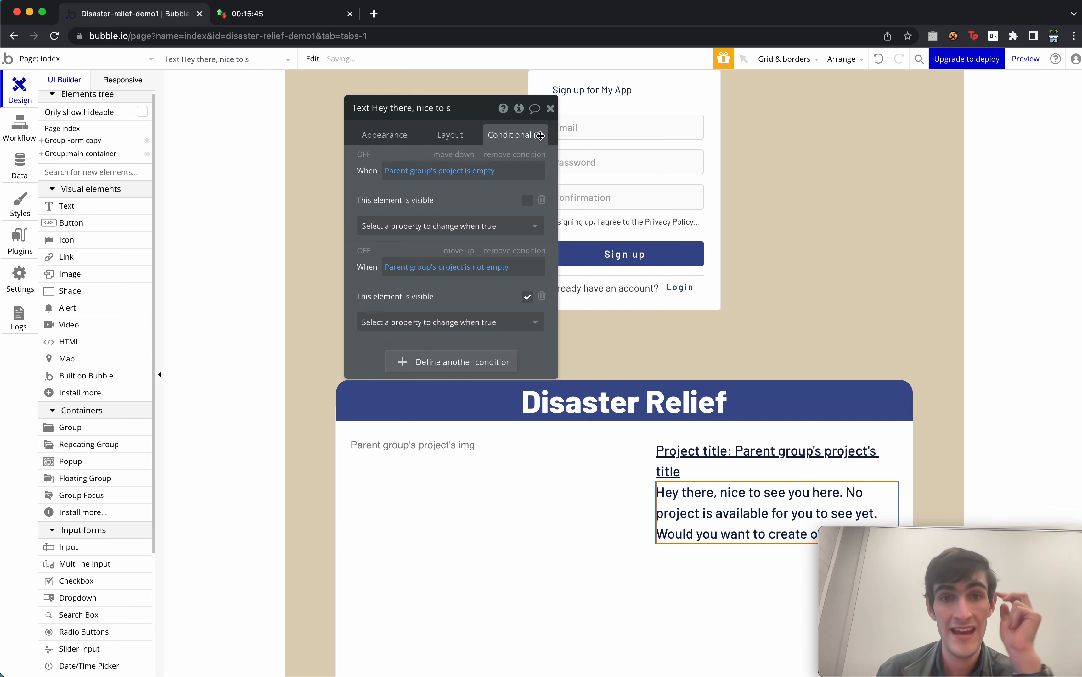
left_click(527, 201)
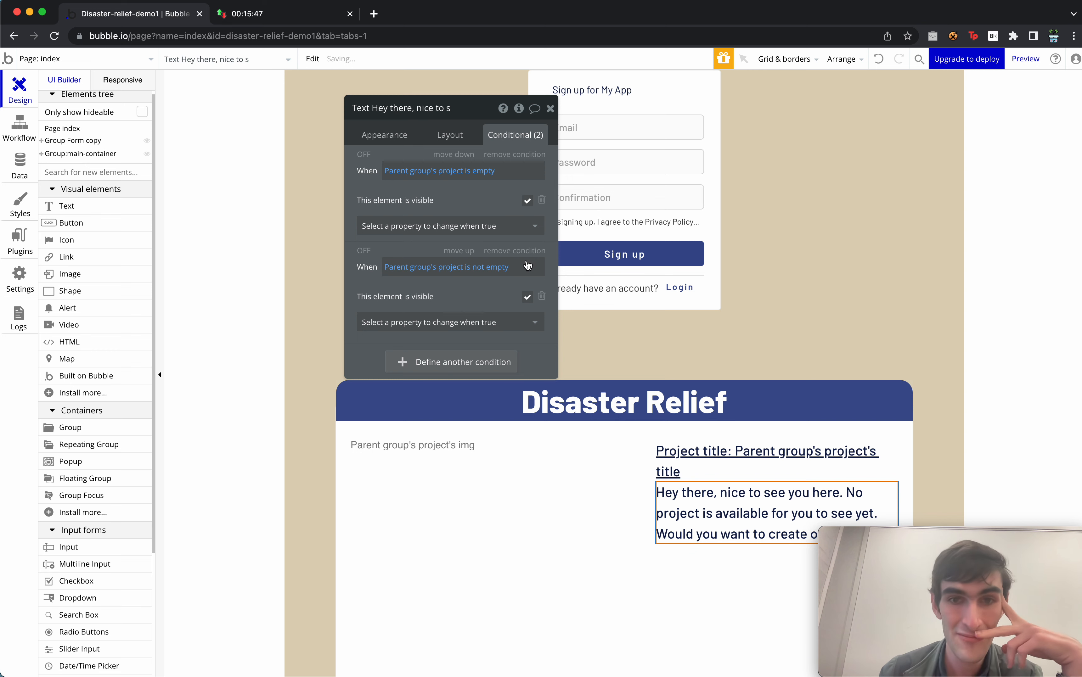
left_click(527, 297)
left_click(450, 134)
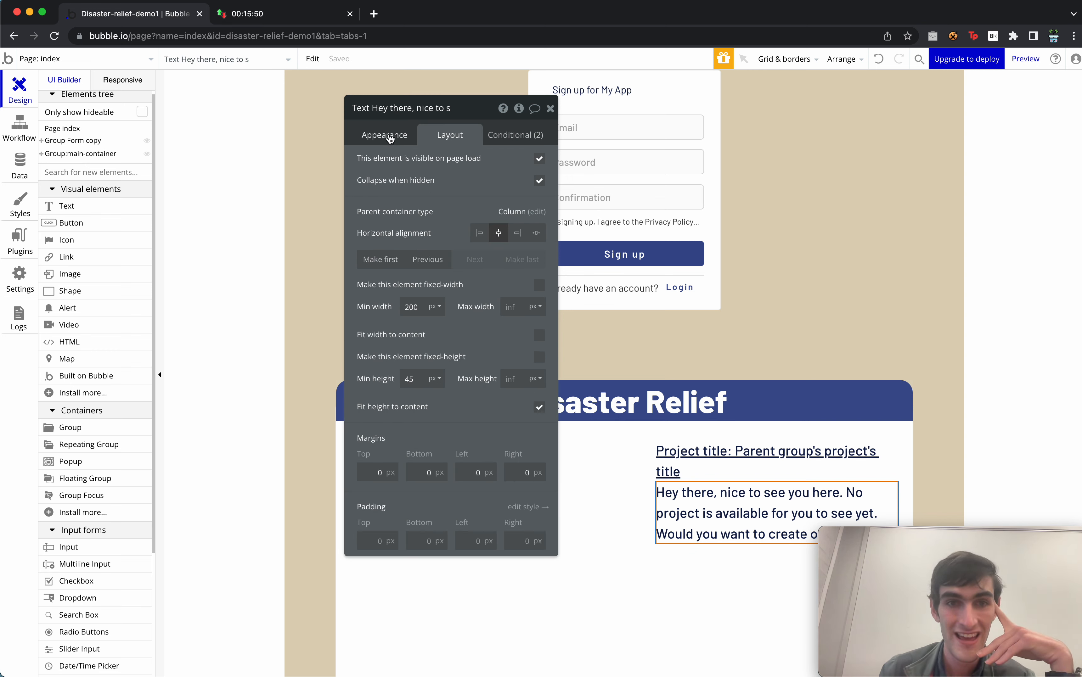
left_click(542, 160)
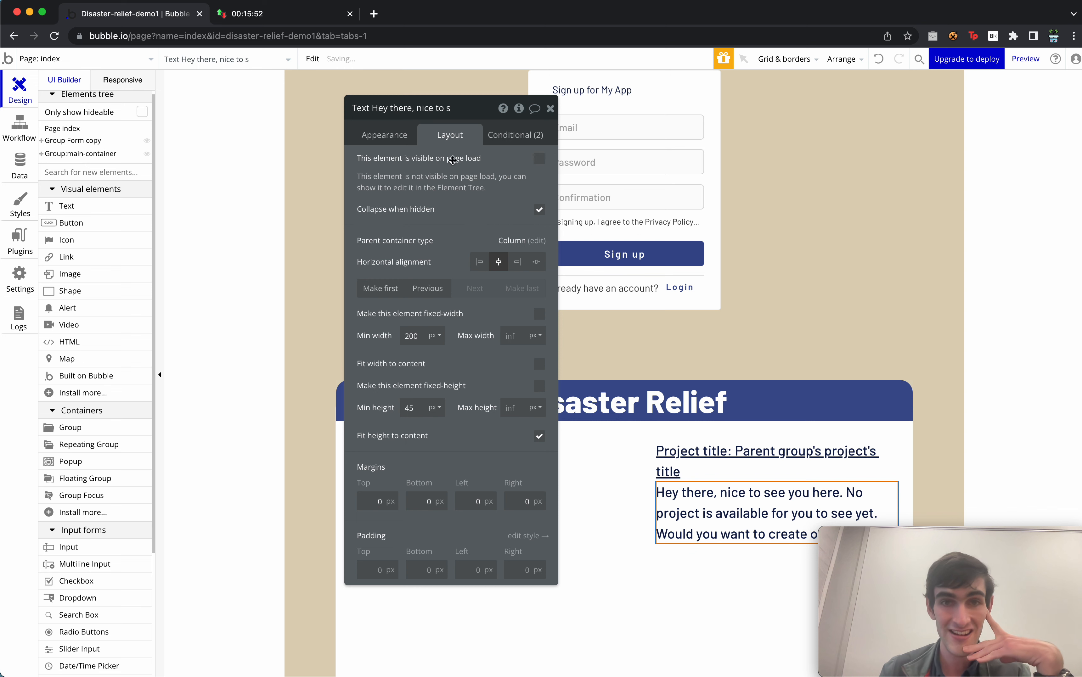
left_click(396, 135)
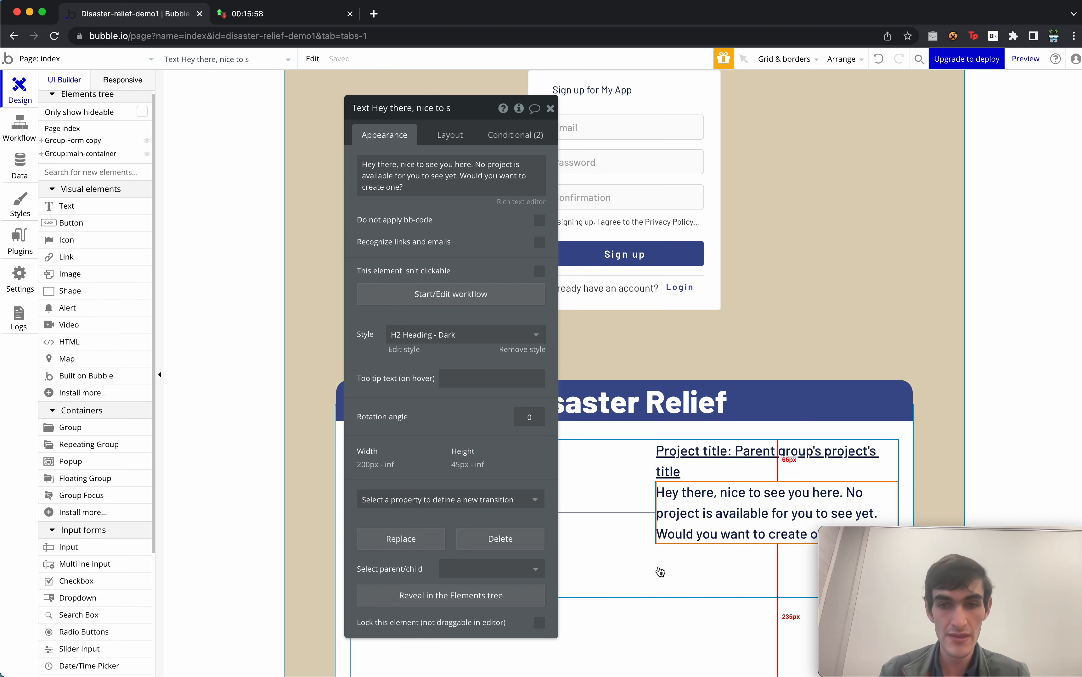
left_click(97, 206)
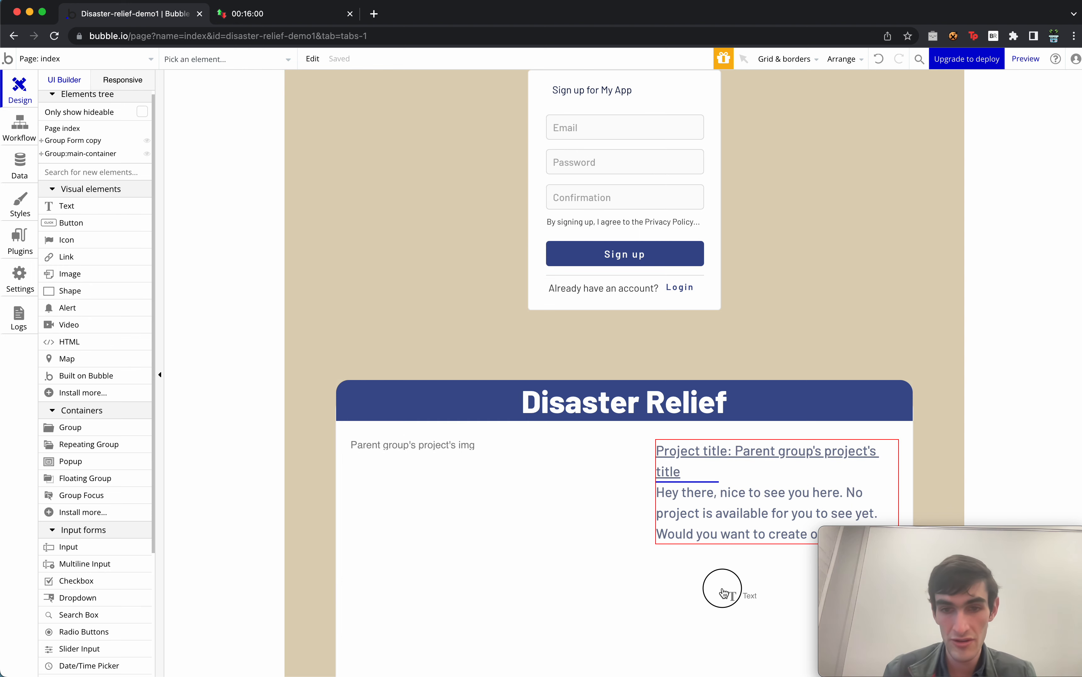
Add a text reading 'Project description:' followed by Parent group's project's description.
left_click(733, 539)
key("BackSpace")
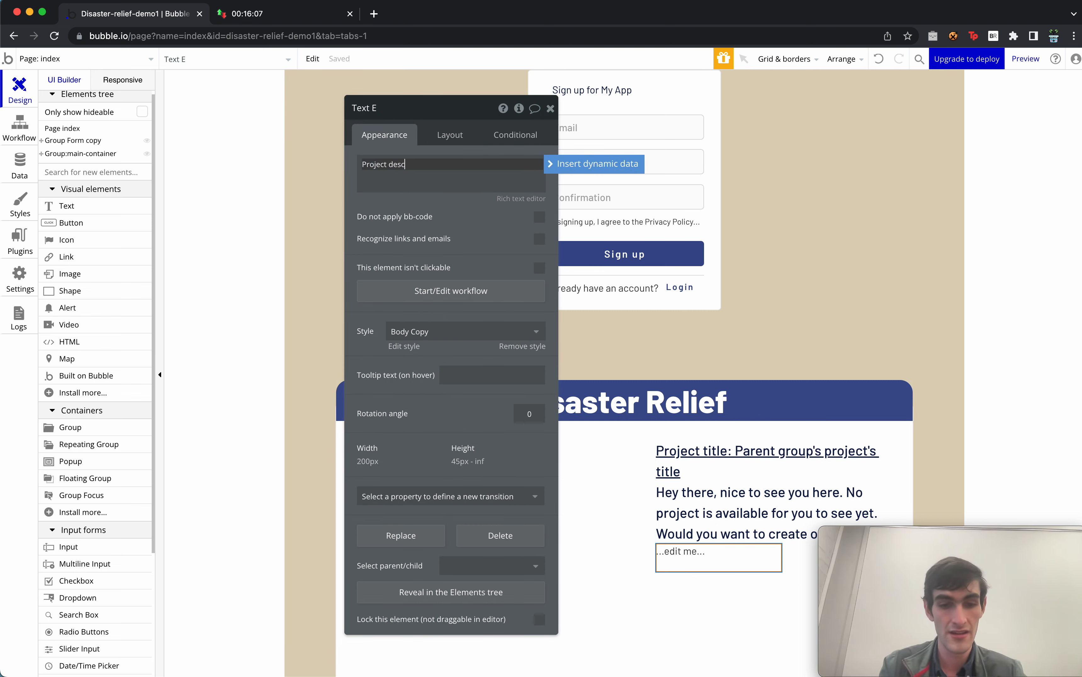
type("Project description:")
key("Return")
left_click(576, 162)
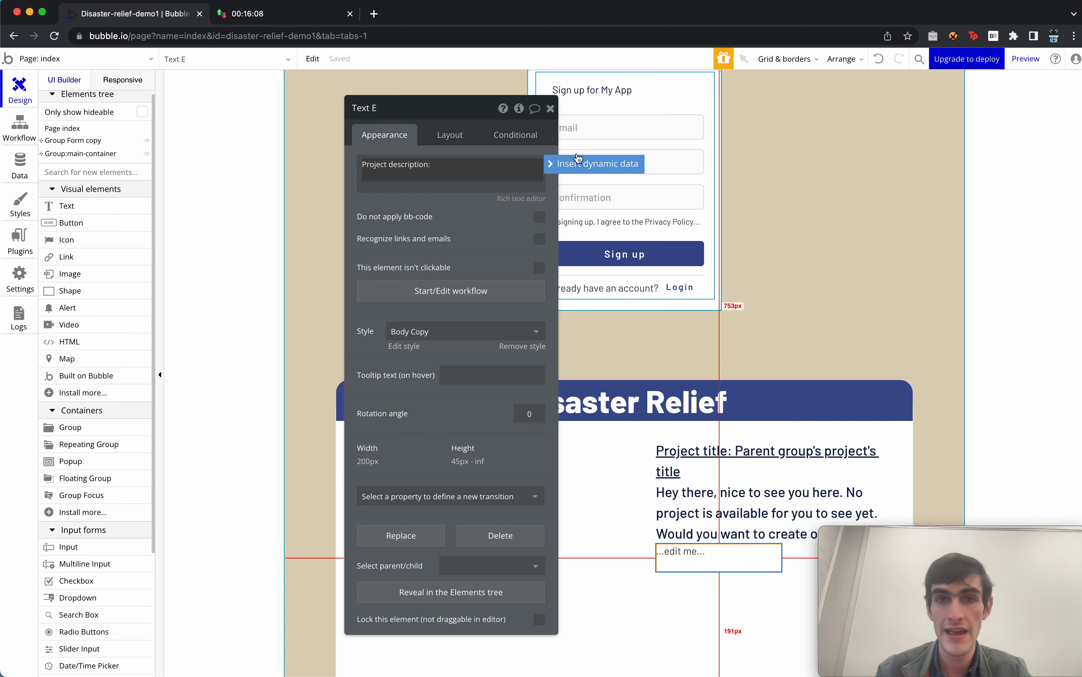
left_click(739, 559)
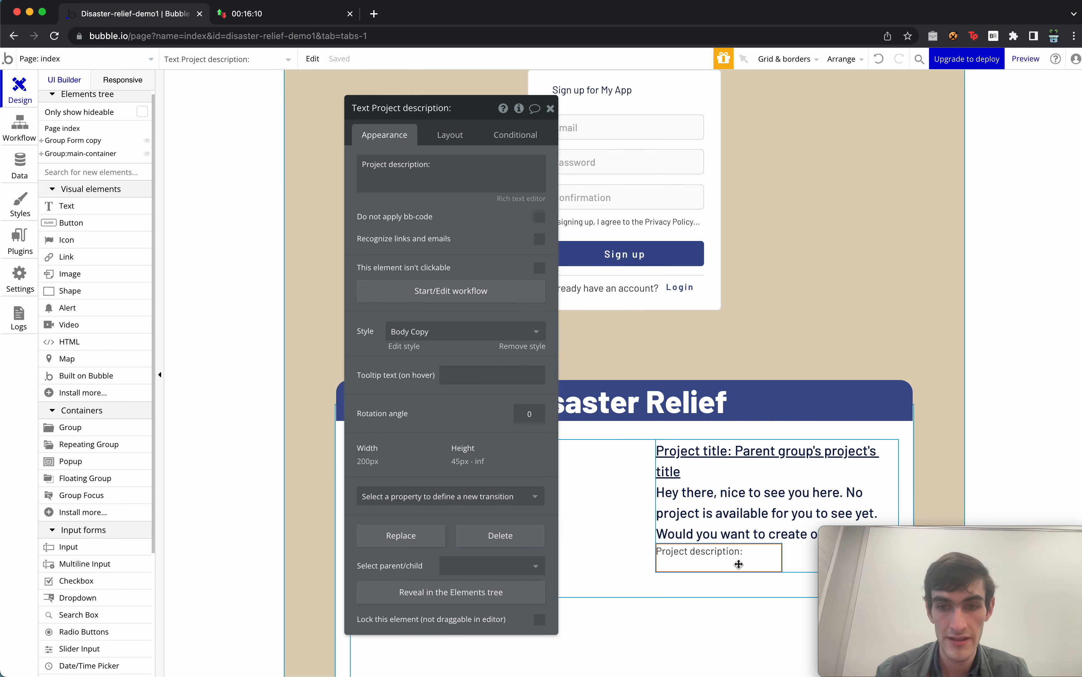
left_click(455, 186)
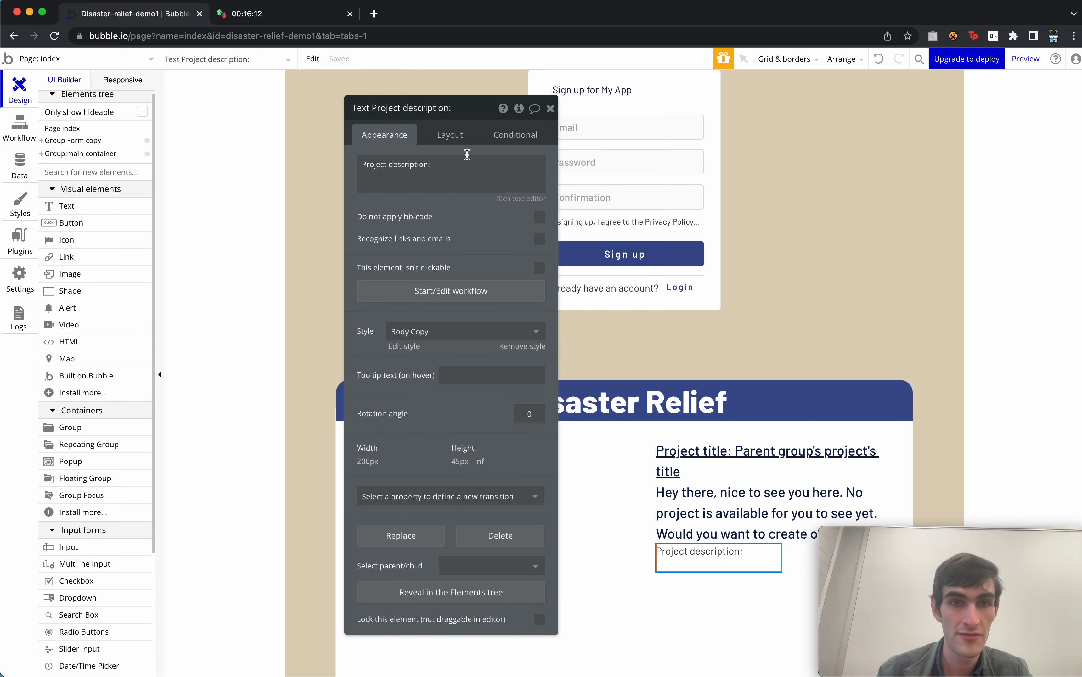
left_click(465, 166)
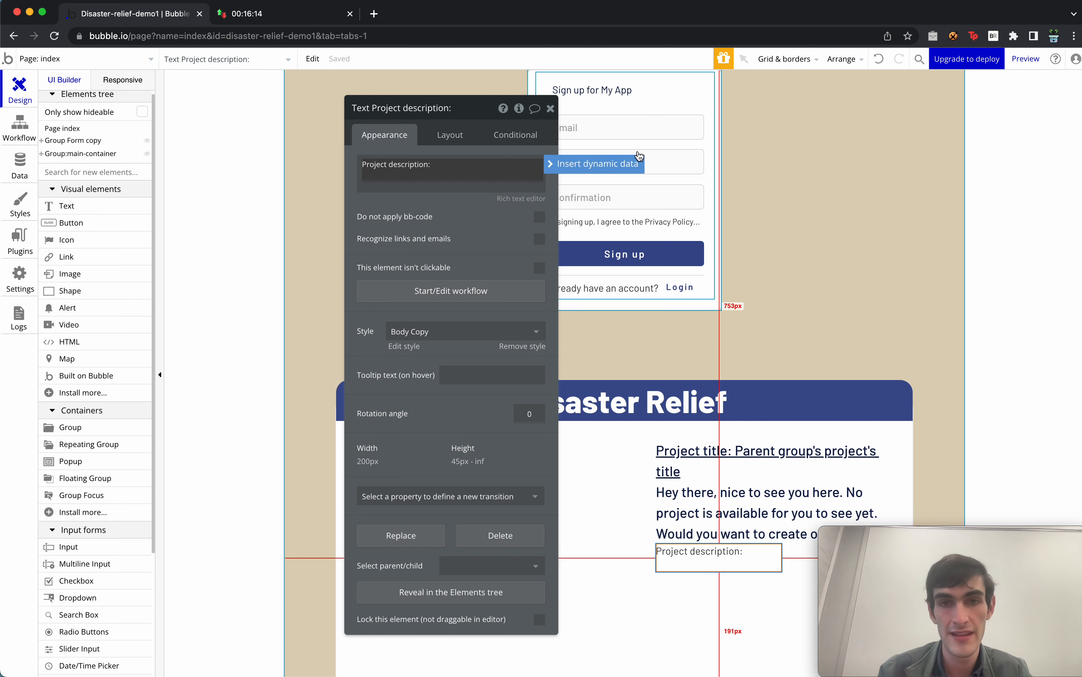
left_click(623, 164)
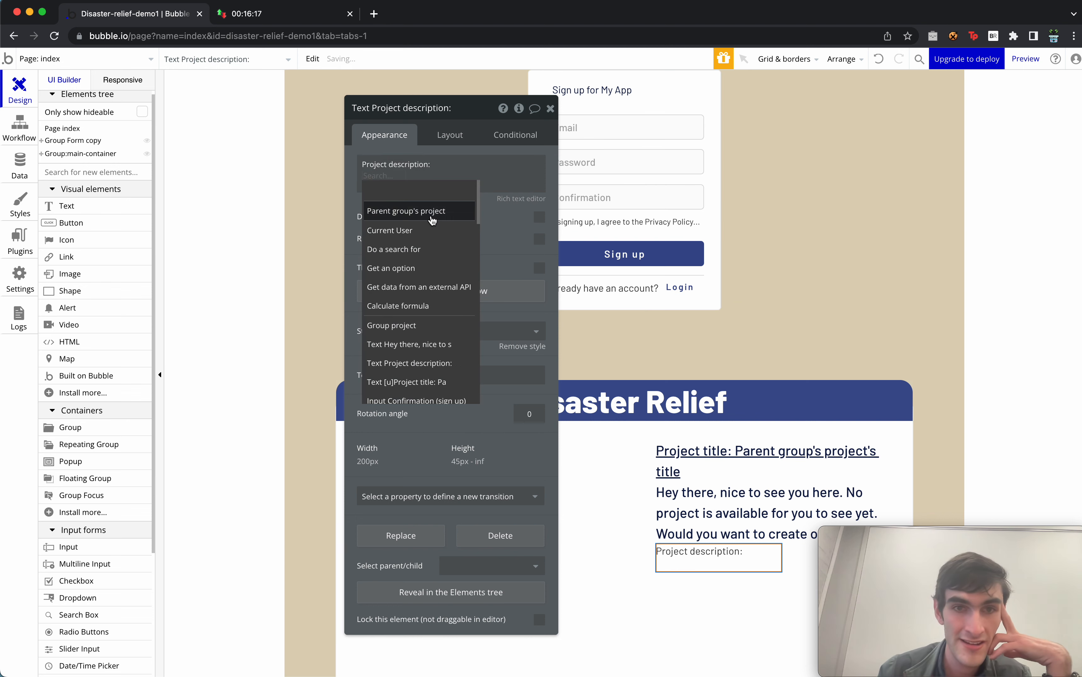
left_click(406, 211)
left_click(505, 213)
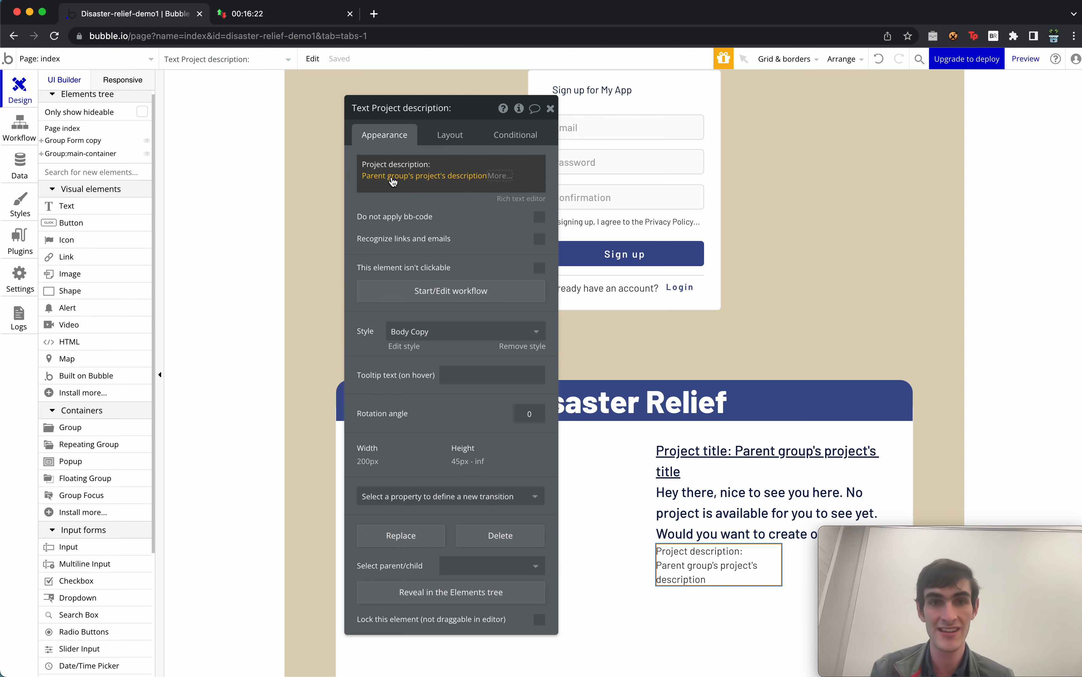
Make the description text non-fixed-width with a 200 px minimum width.
left_click(449, 135)
left_click(542, 286)
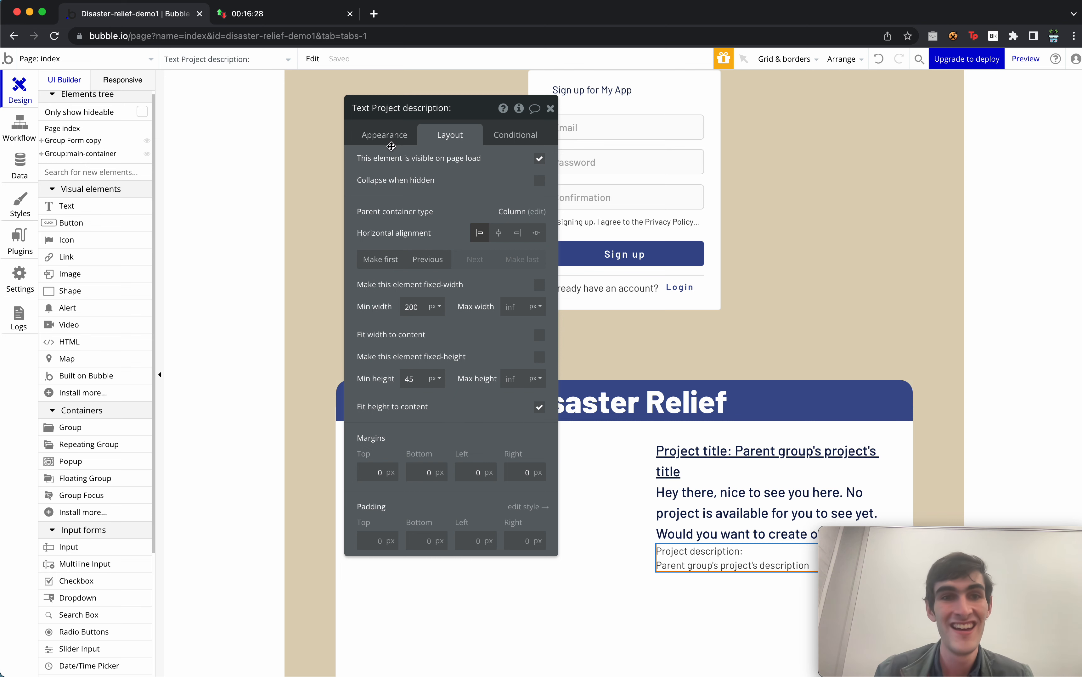
left_click(385, 135)
left_click(551, 109)
scroll(620, 514, "down", 1)
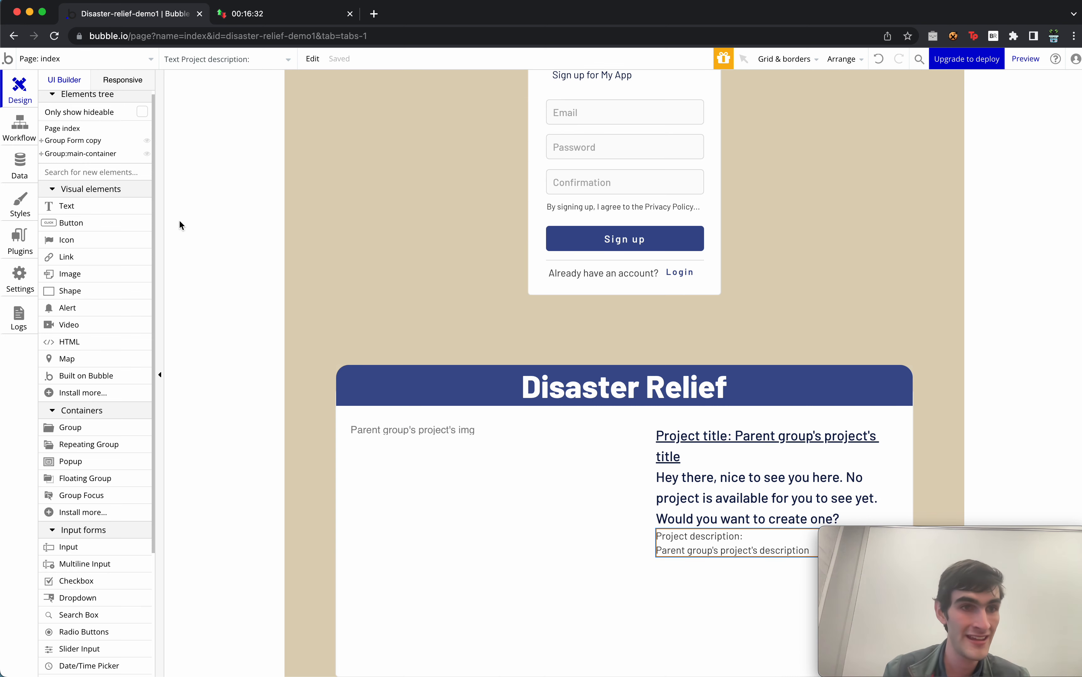
Place a new group below the project details with a Row layout and Space around.
left_click_drag(70, 427, 493, 617)
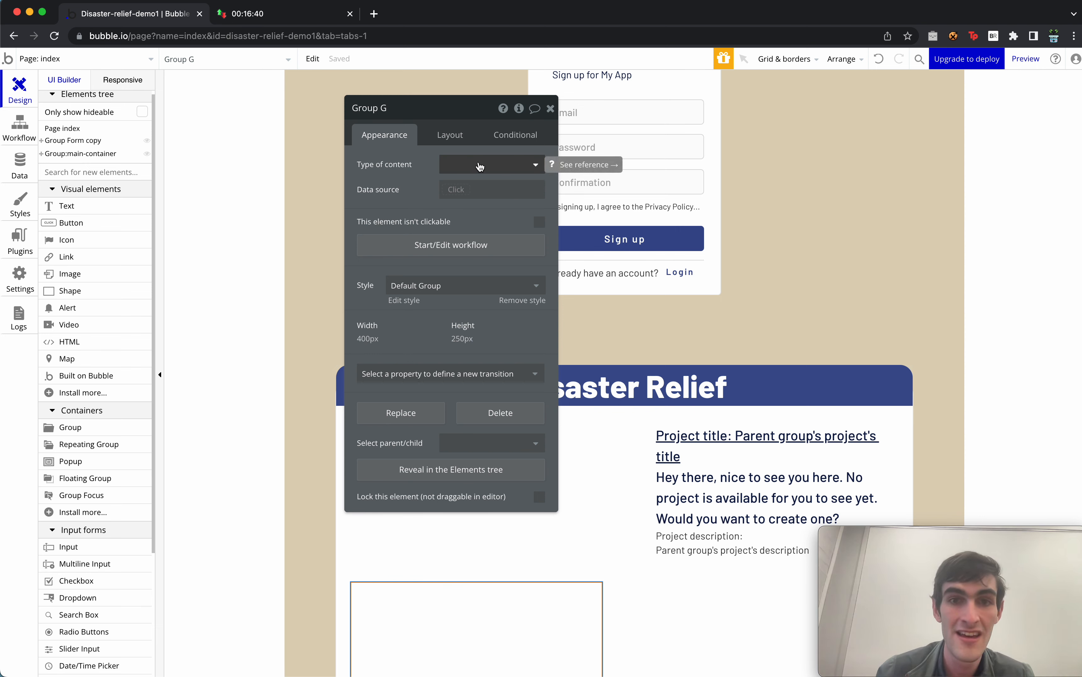
left_click(449, 137)
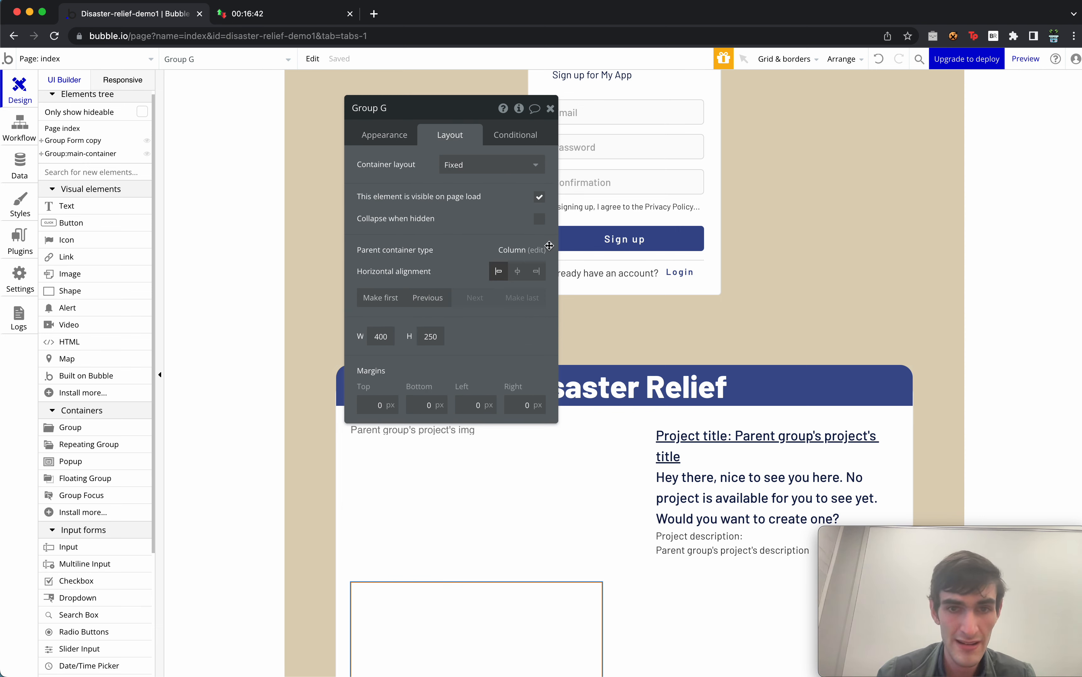
left_click(497, 165)
left_click(488, 224)
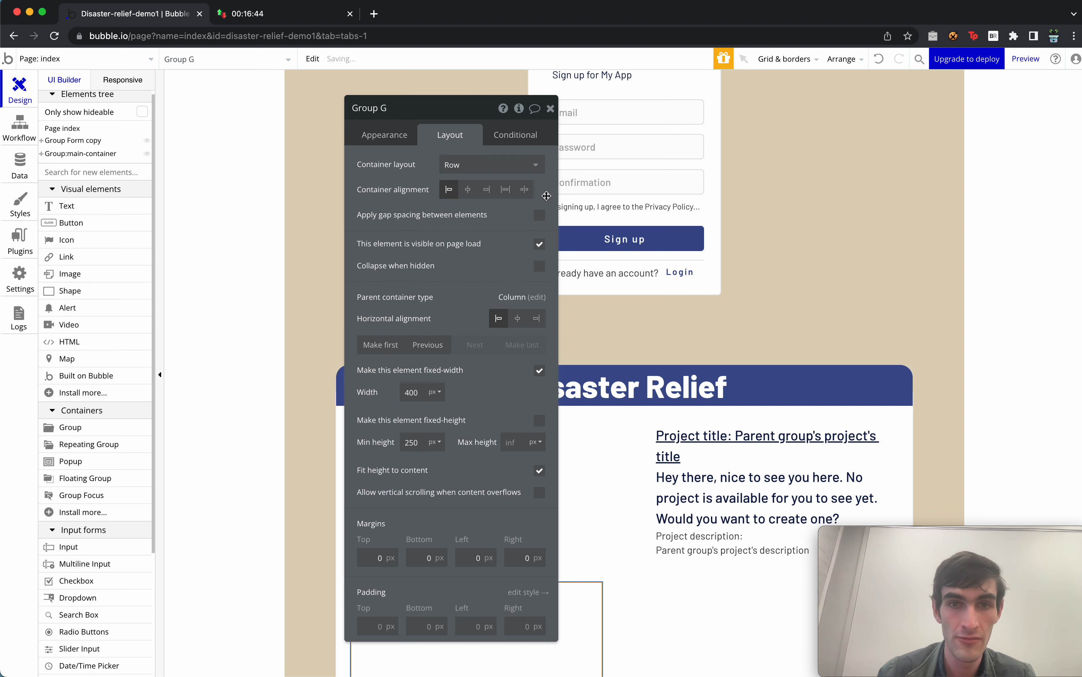
left_click(504, 196)
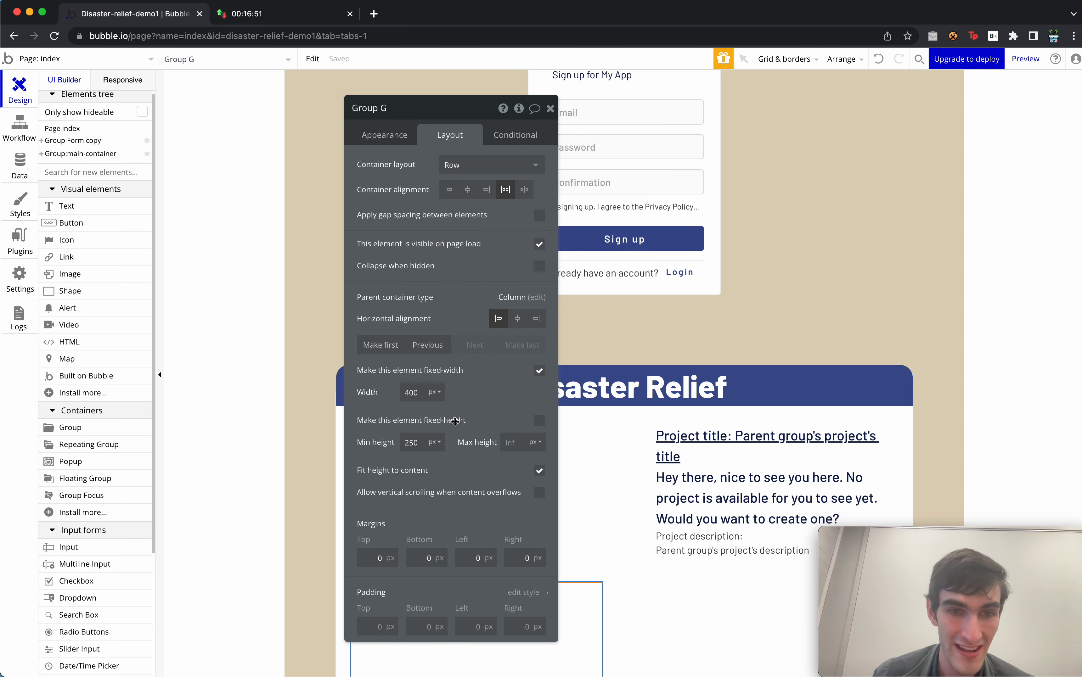
Set the group to 100% width, 100 px minimum height, and 25/30 px top/bottom margins.
left_click(438, 393)
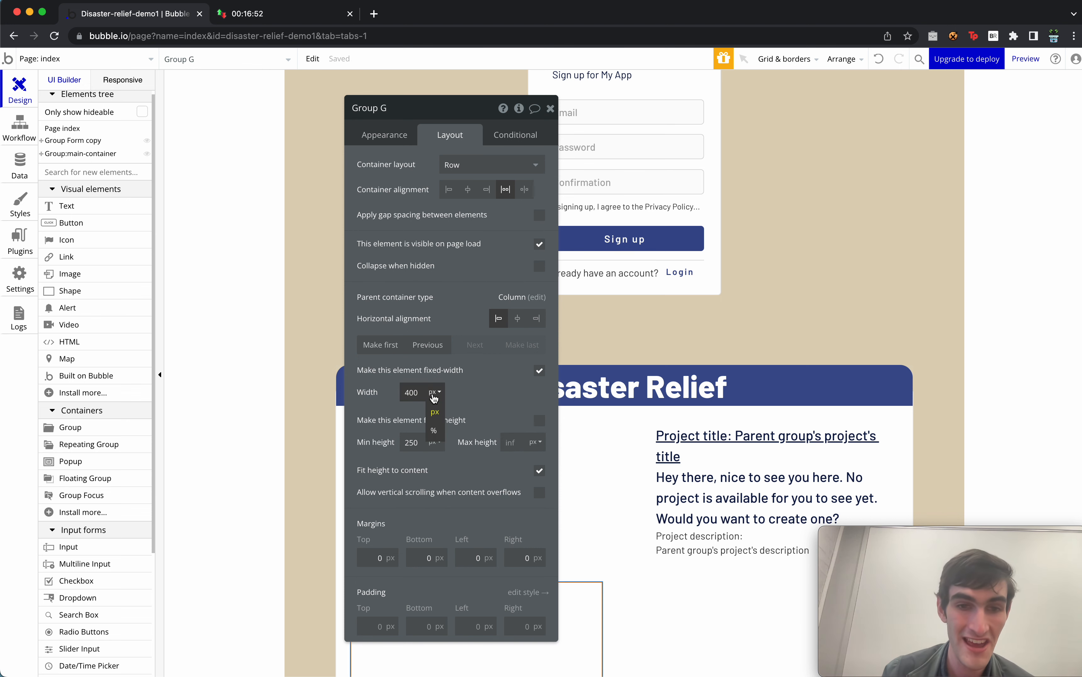
left_click(433, 415)
double_click(411, 392)
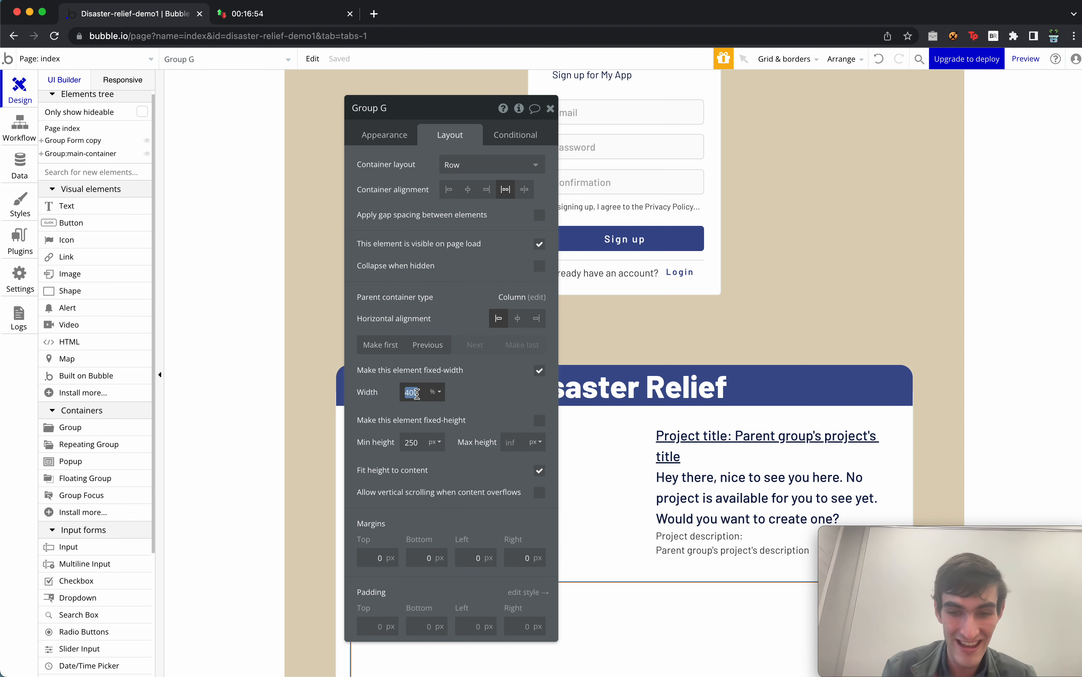
double_click(412, 443)
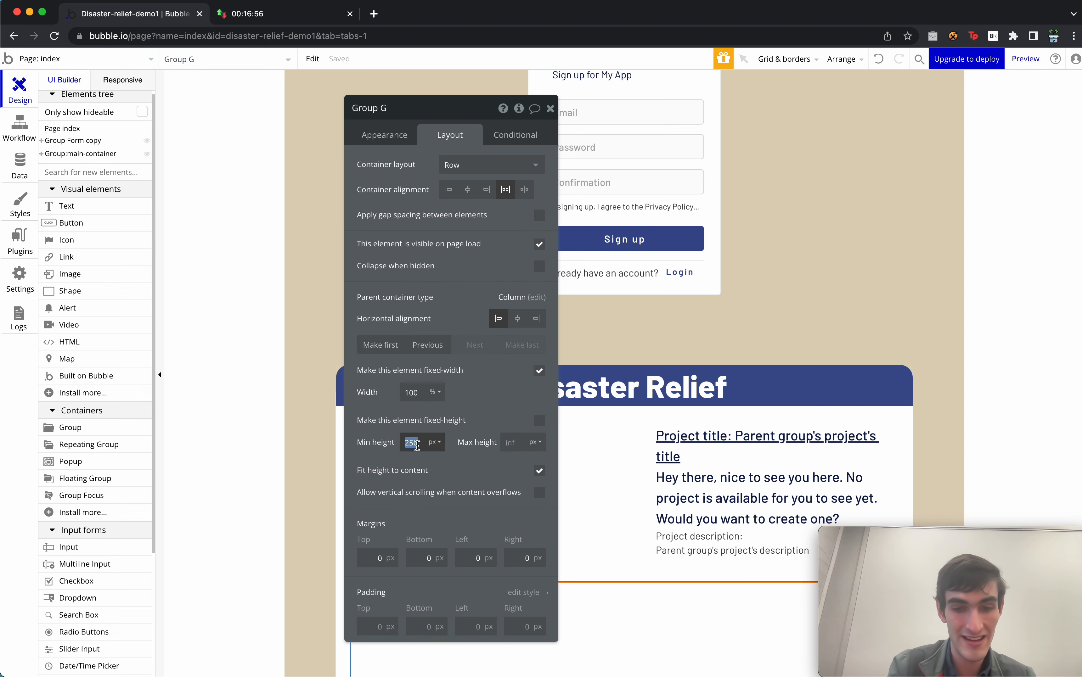
type("100")
scroll(452, 493, "down", 3)
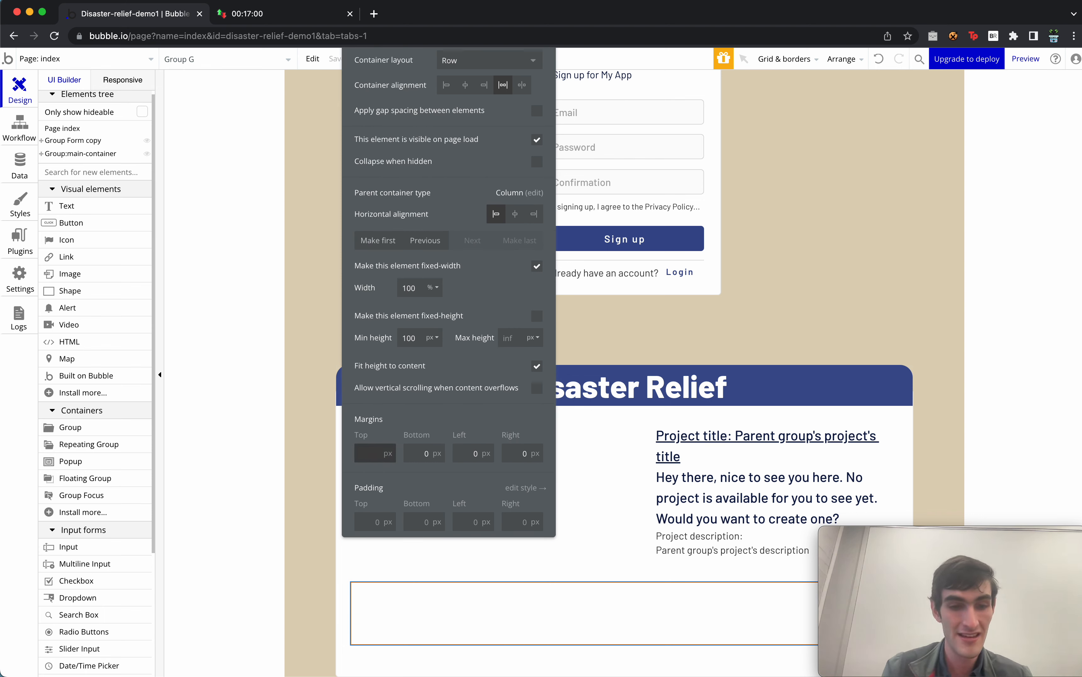
key("Return")
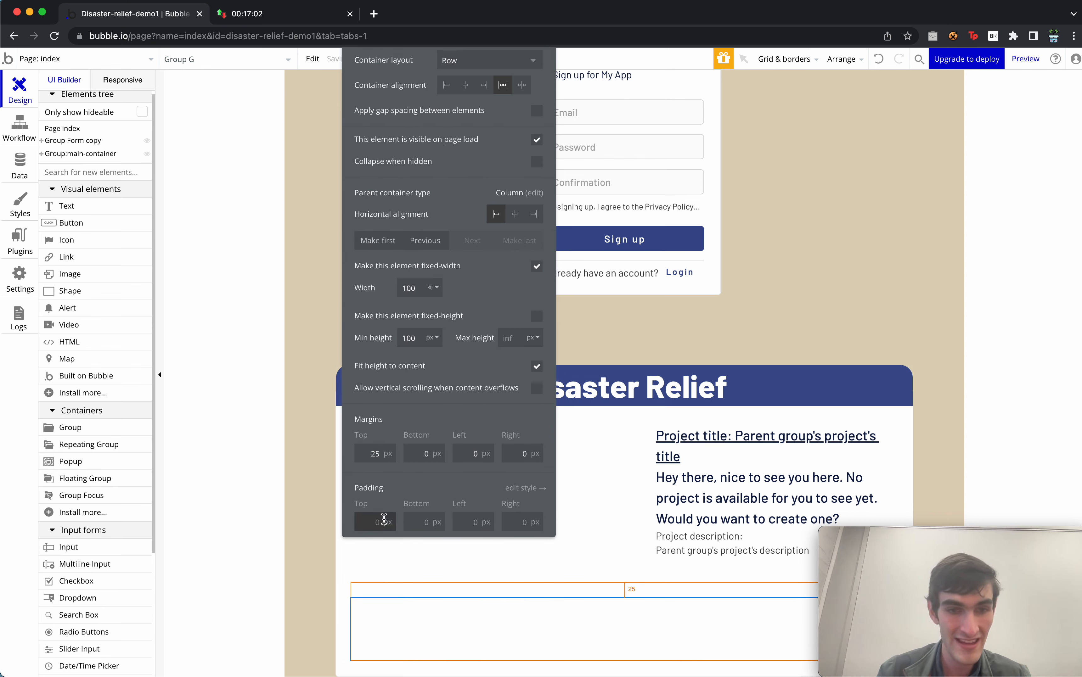
left_click(432, 453)
type("30")
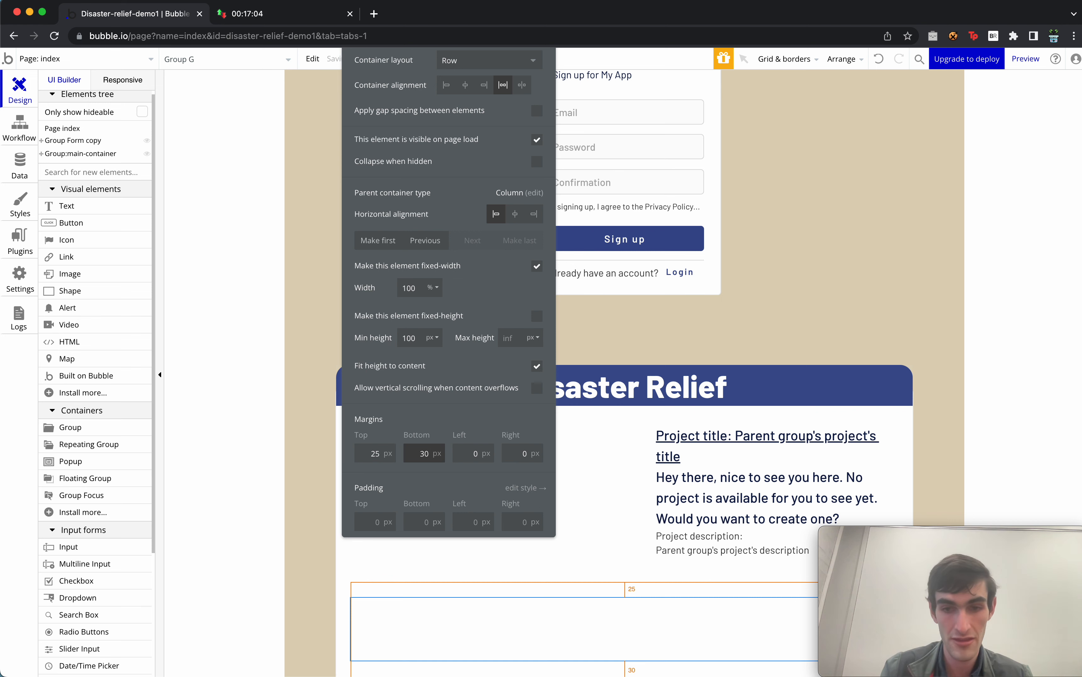
key("Return")
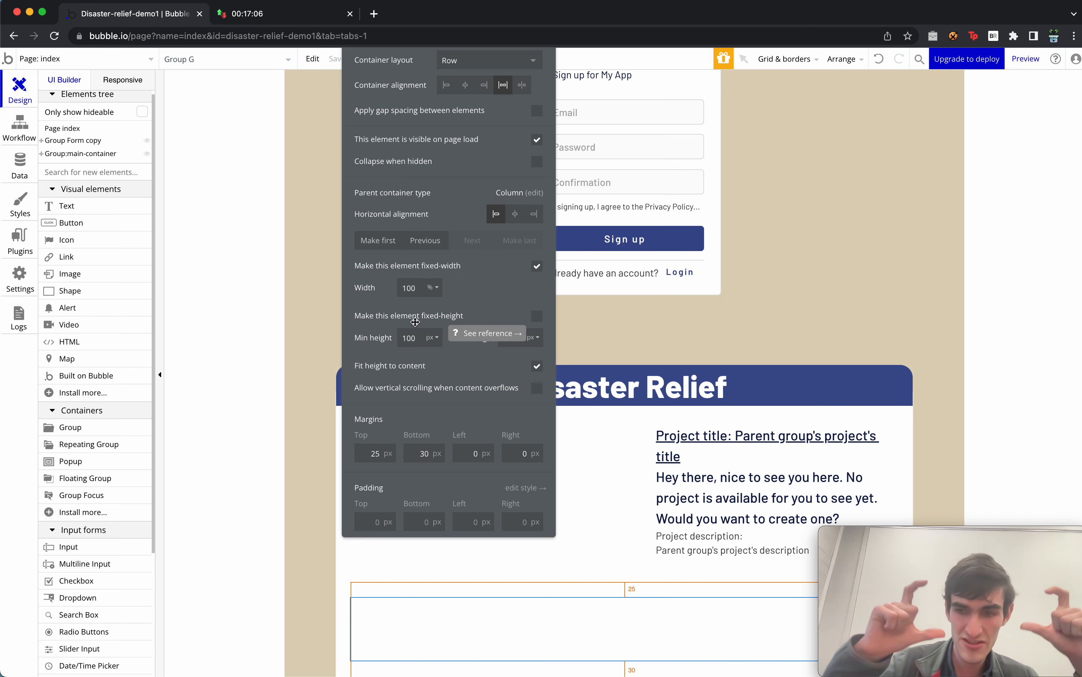
Rename the group to 'buttons'.
left_click_drag(501, 310, 500, 405)
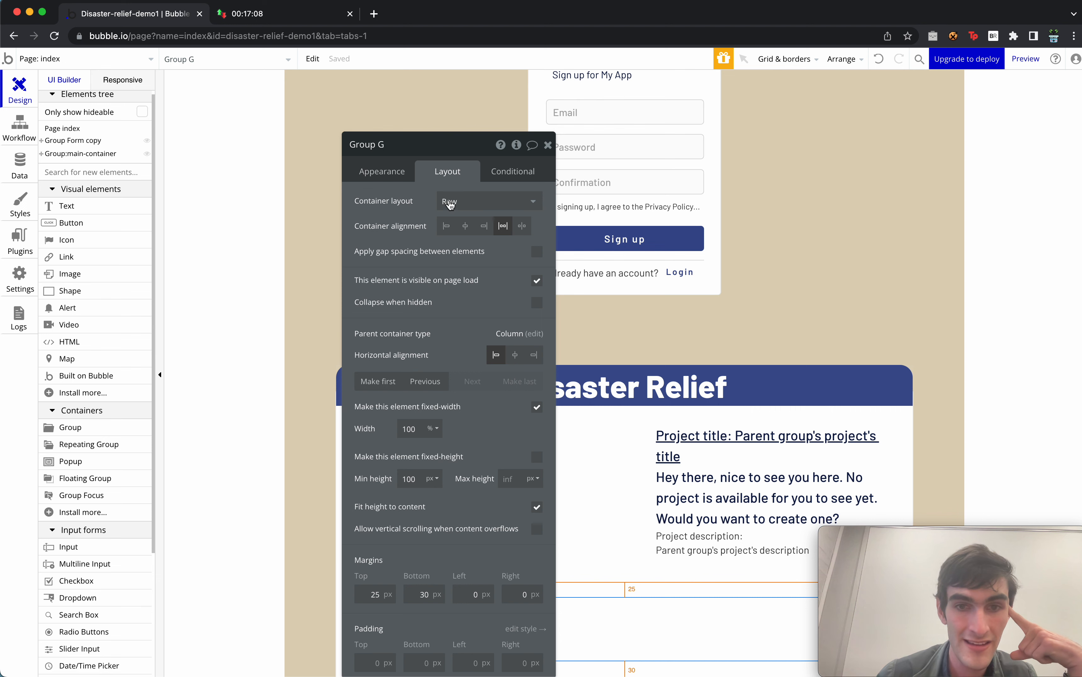
left_click(381, 171)
double_click(406, 143)
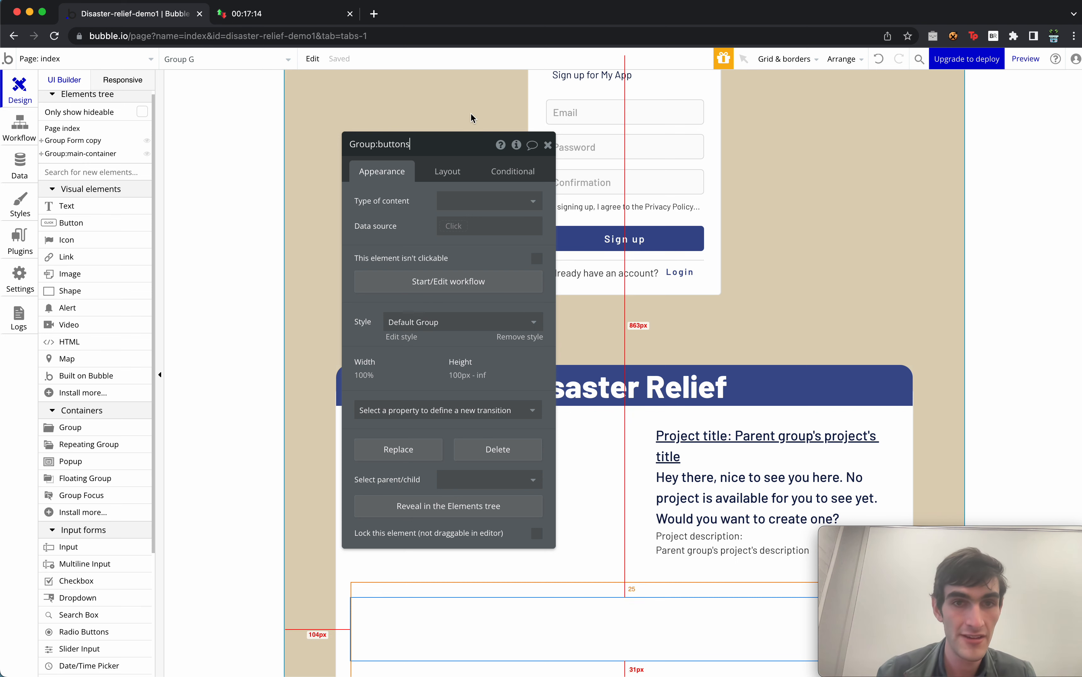
left_click(547, 144)
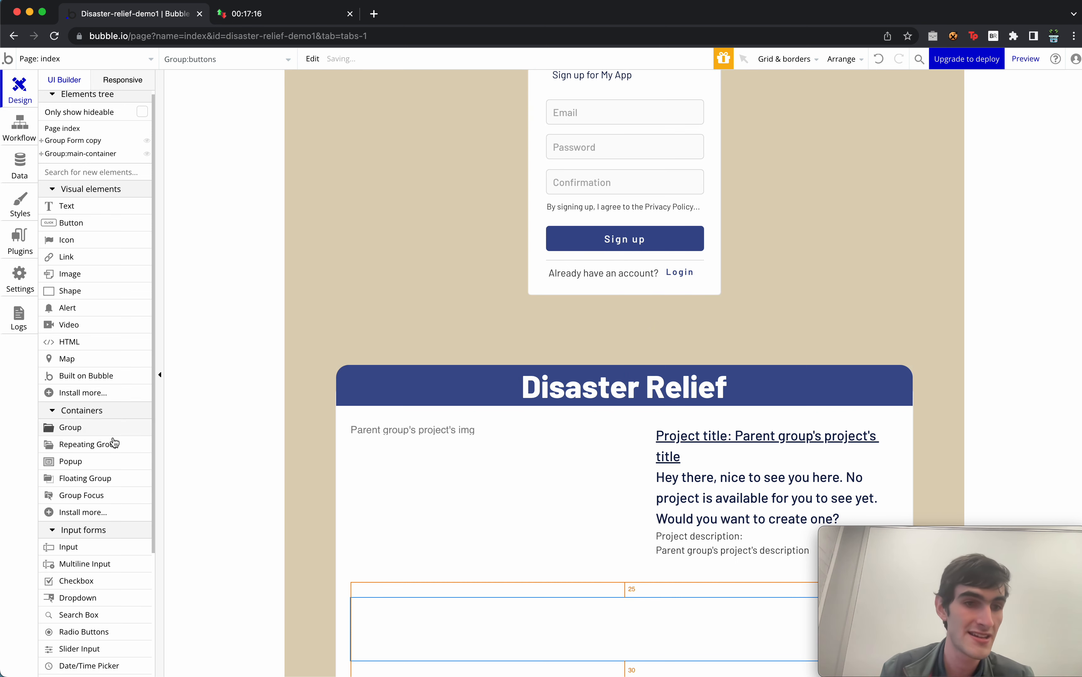
Add a group inside the buttons row, name it 'pass', and give it the Group - Warning style.
left_click_drag(52, 428, 484, 633)
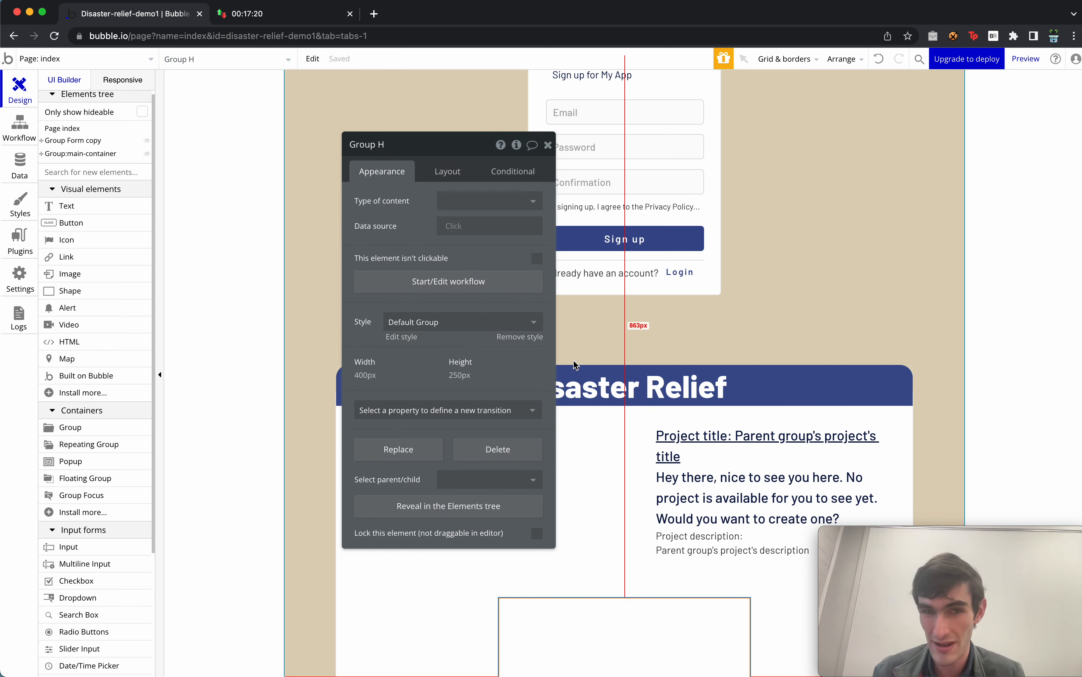
left_click(408, 144)
key("BackSpace")
key("BackSpace")
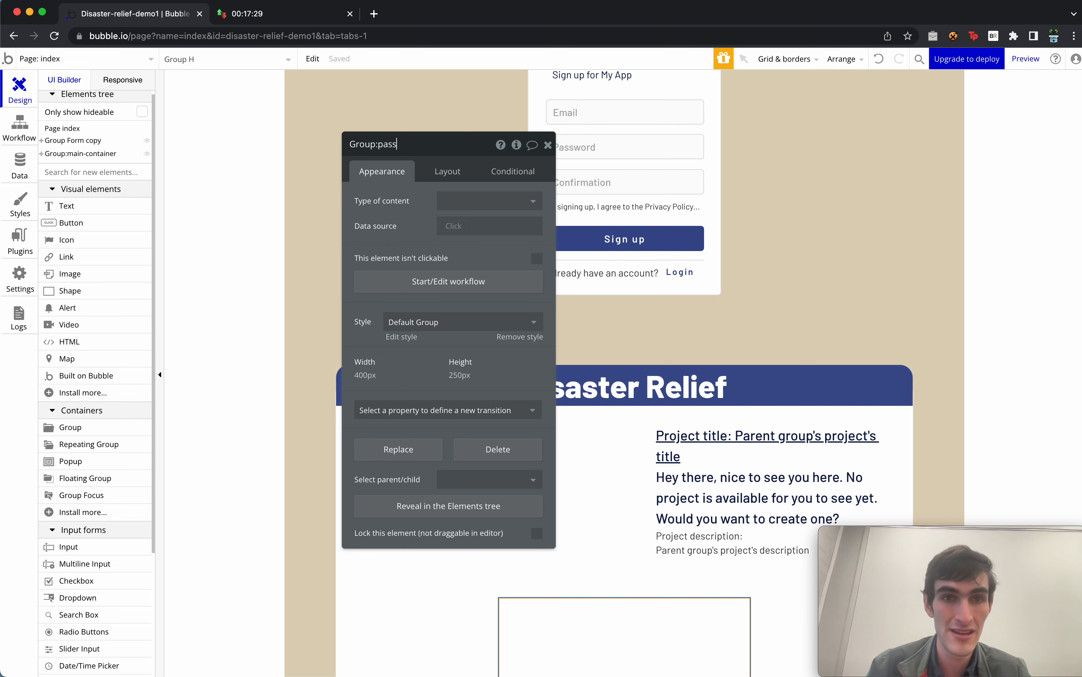
left_click(459, 325)
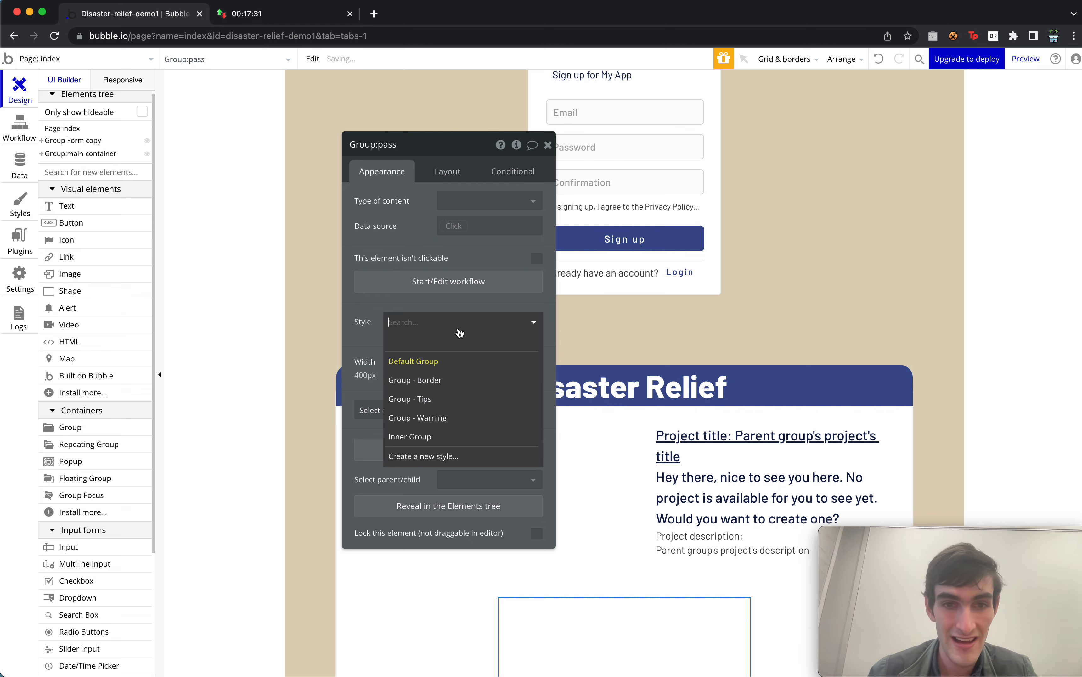
left_click(456, 416)
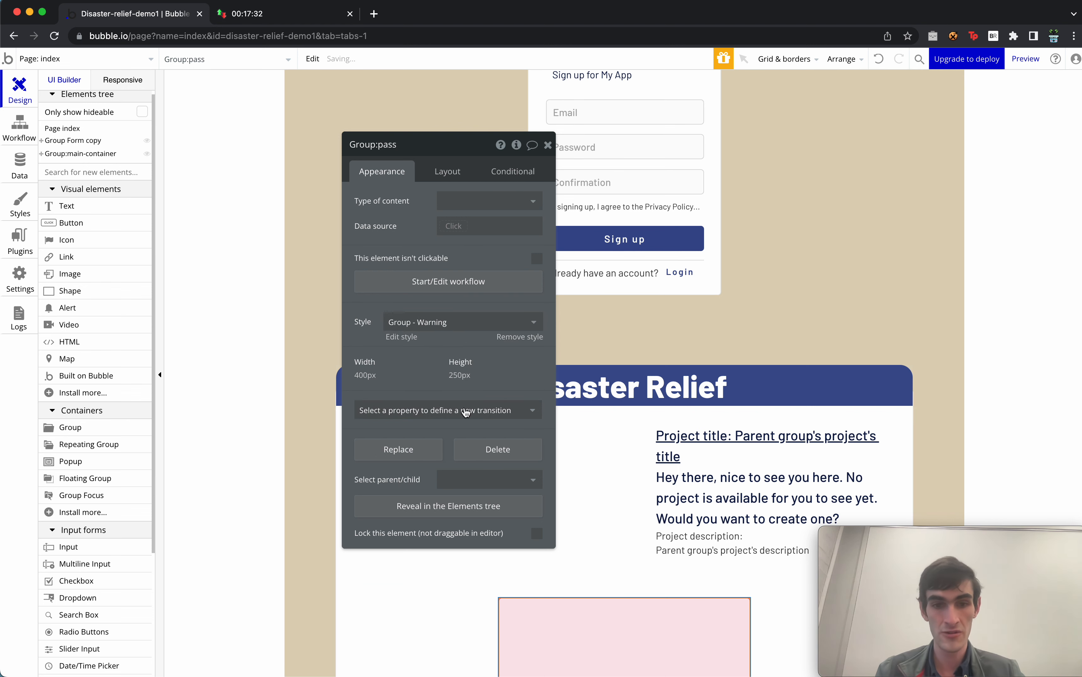
Give the pass group a Row layout, a fixed 175 px width, and a 75 px minimum height.
left_click(364, 375)
left_click(513, 205)
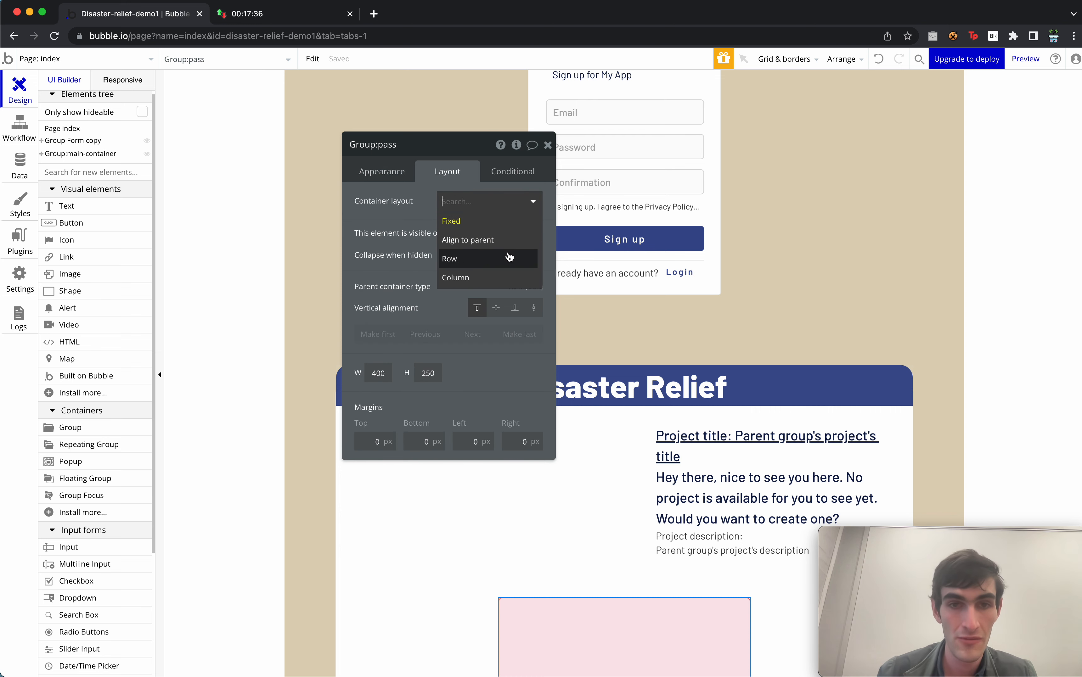
left_click(508, 259)
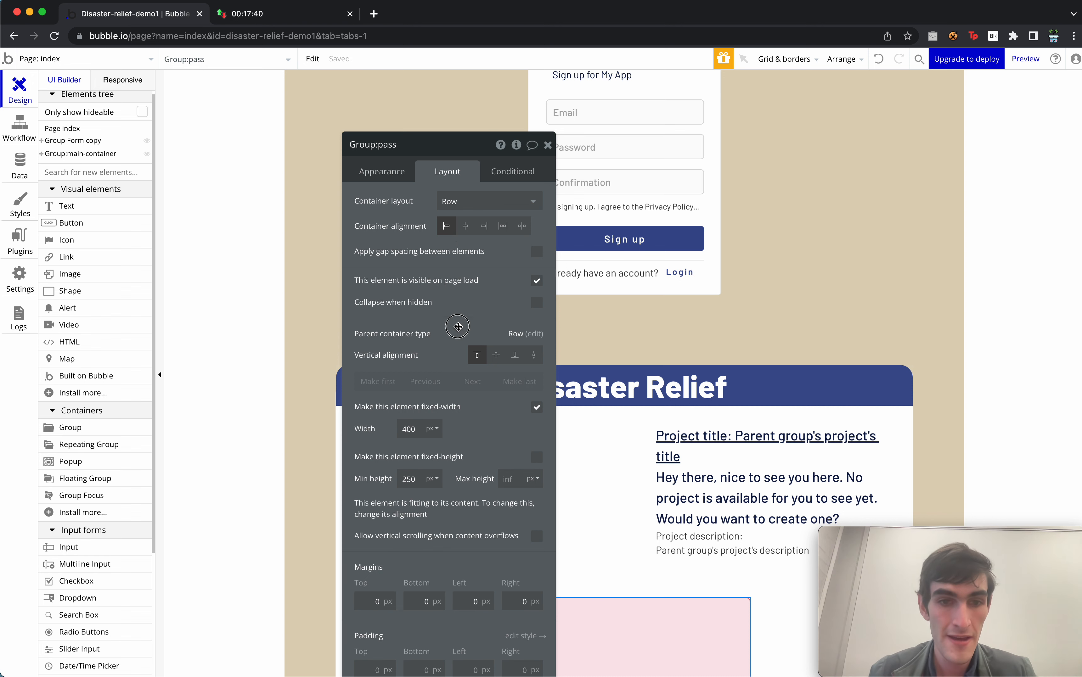
left_click_drag(457, 327, 461, 255)
left_click(541, 336)
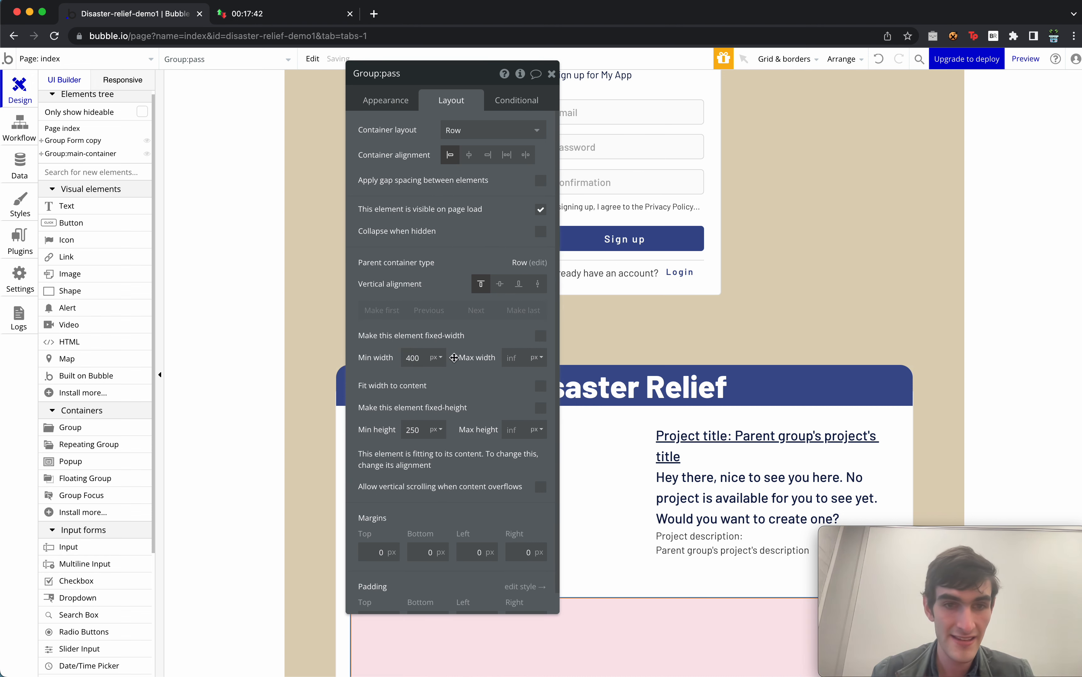
left_click(540, 336)
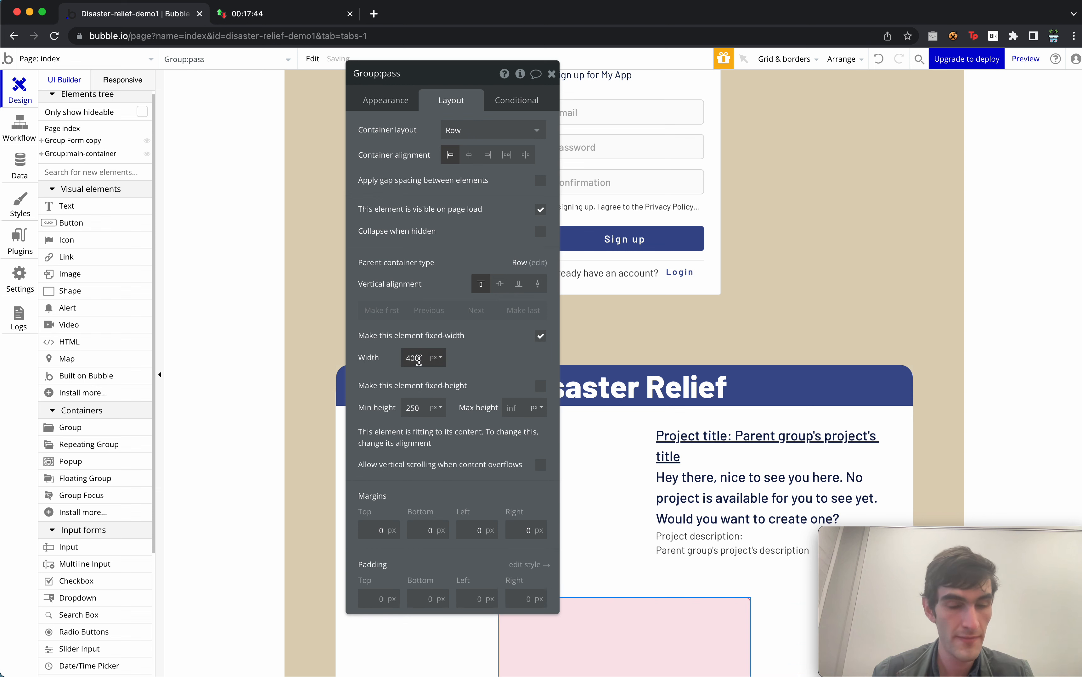
double_click(416, 410)
key("Return")
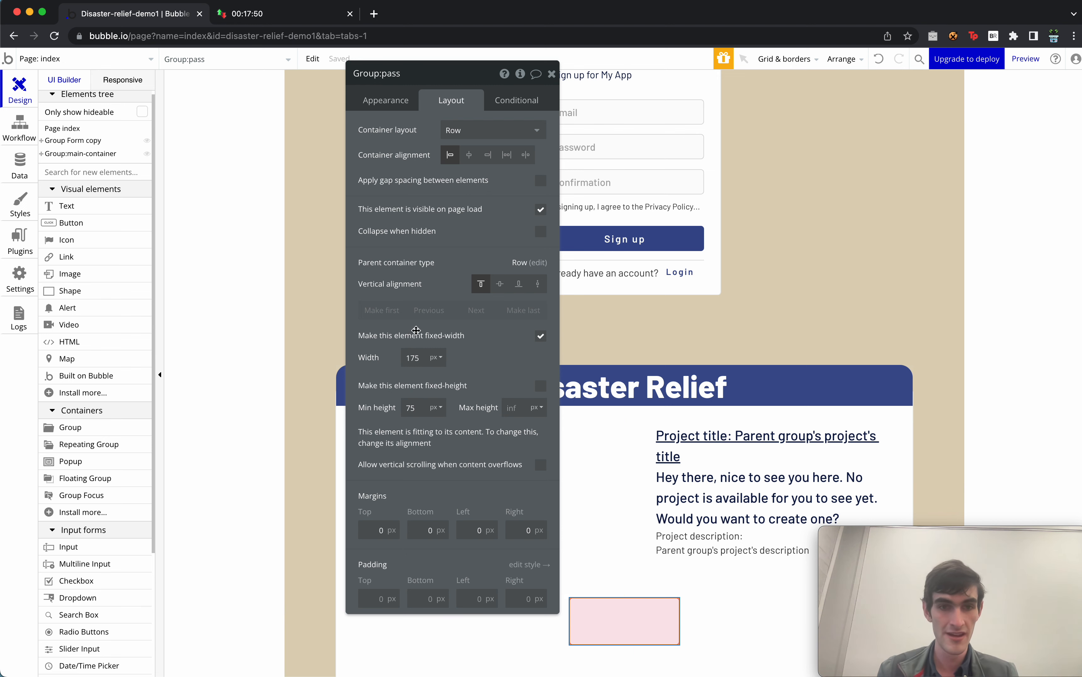
left_click(386, 100)
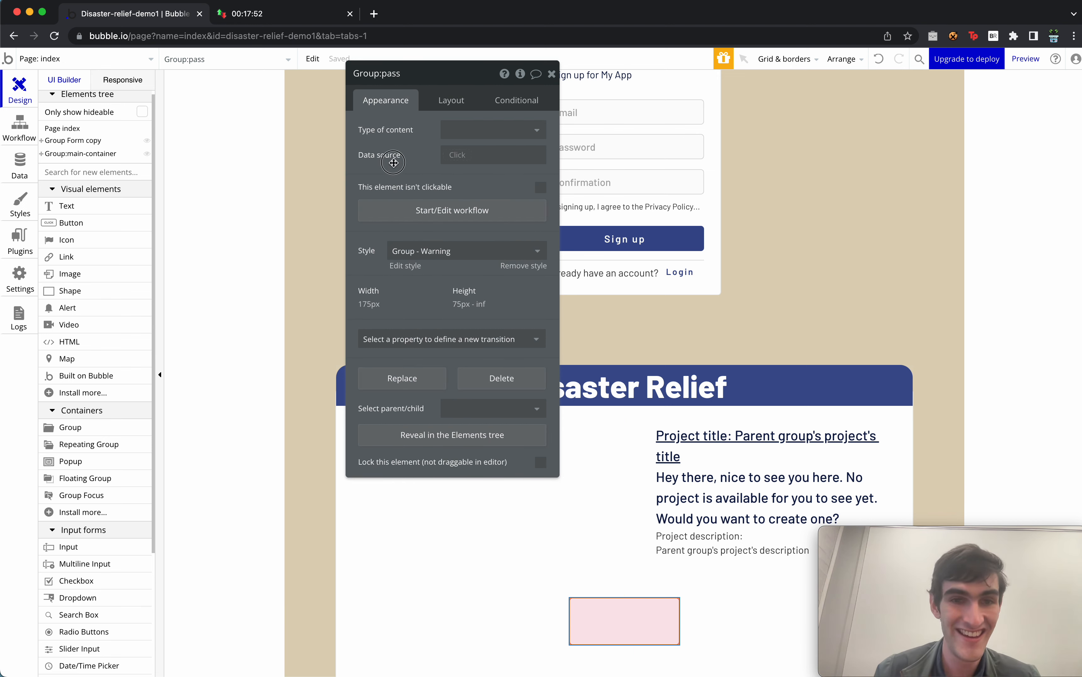
left_click_drag(393, 163, 383, 190)
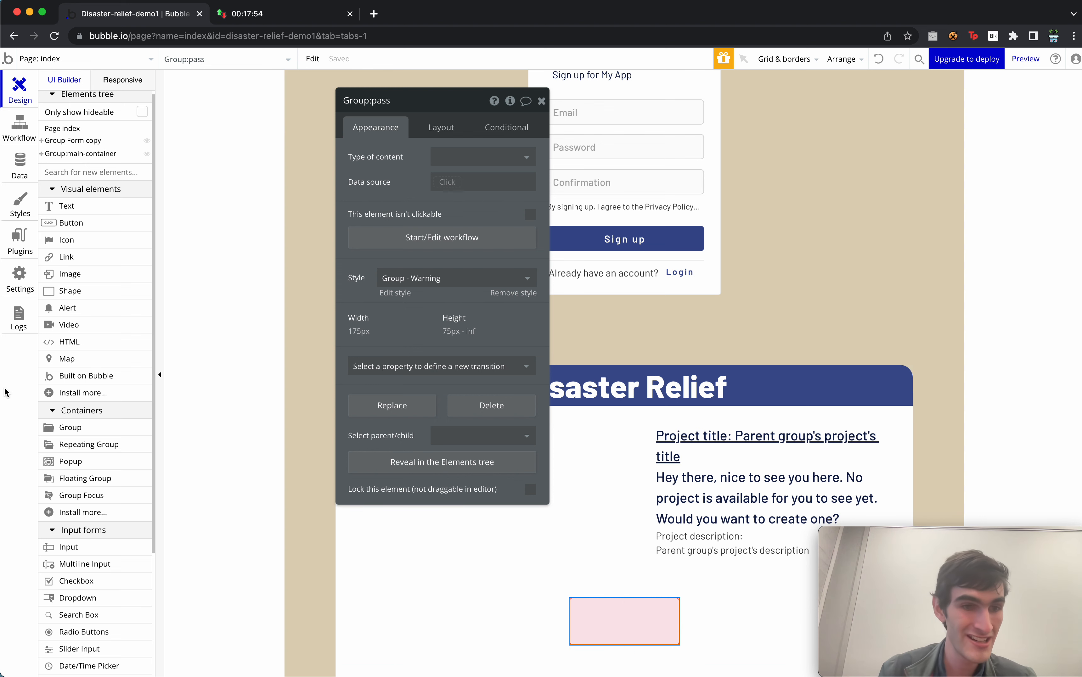
scroll(114, 524, "down", 5)
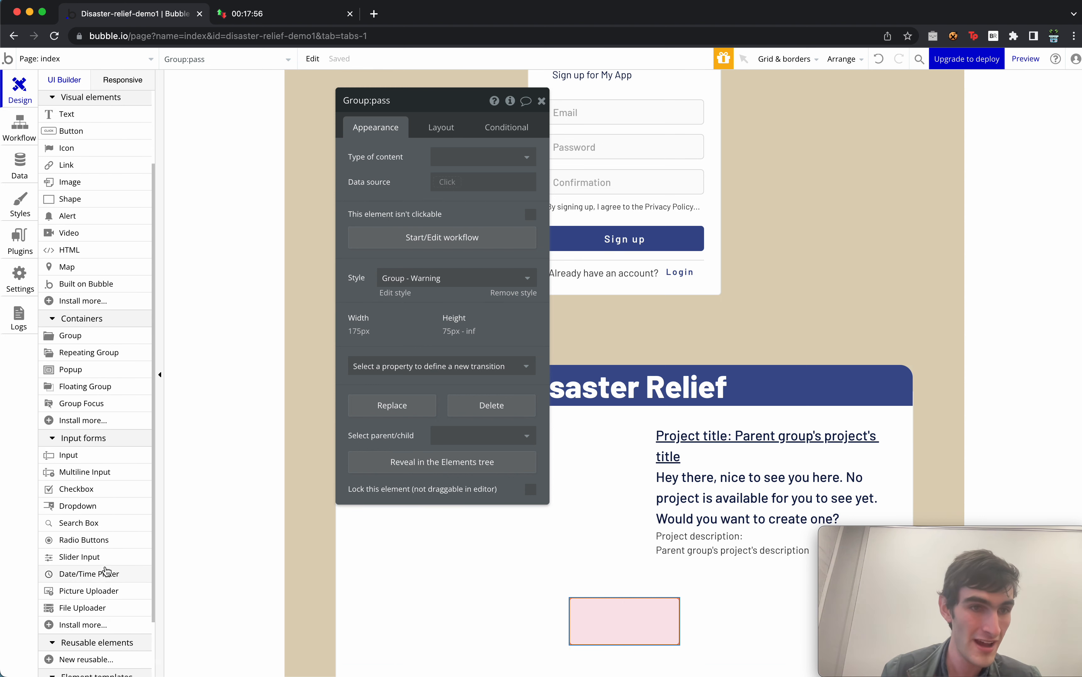
scroll(105, 571, "up", 3)
left_click(114, 216)
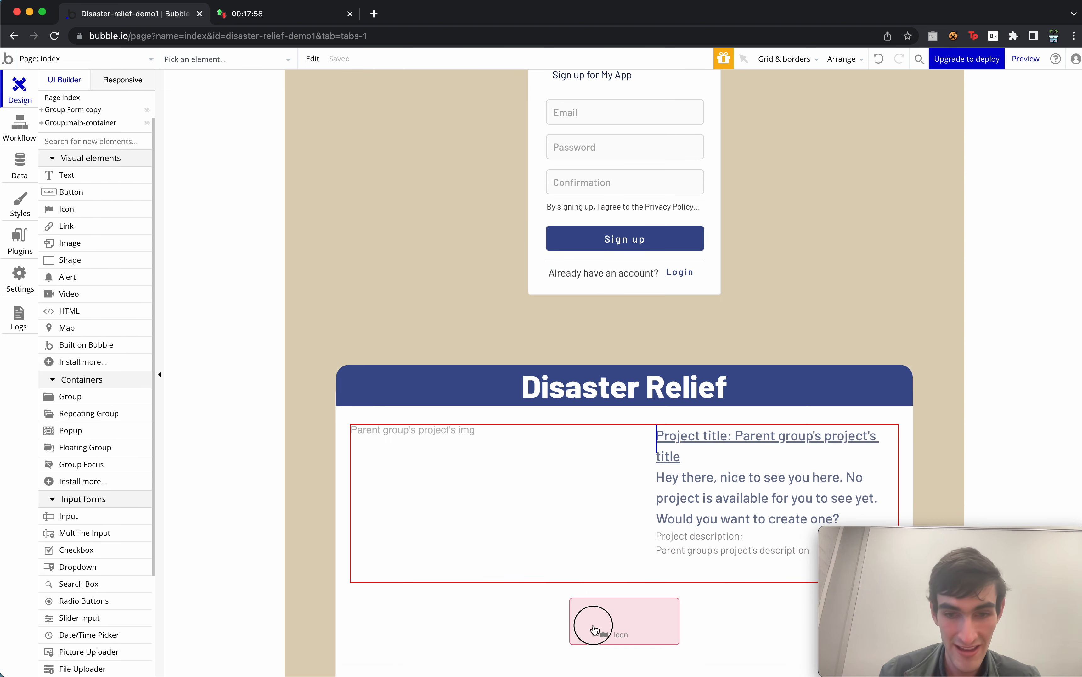
Add a repeat icon to the pink group, sized 40 × 40 px and vertically centred.
left_click(594, 630)
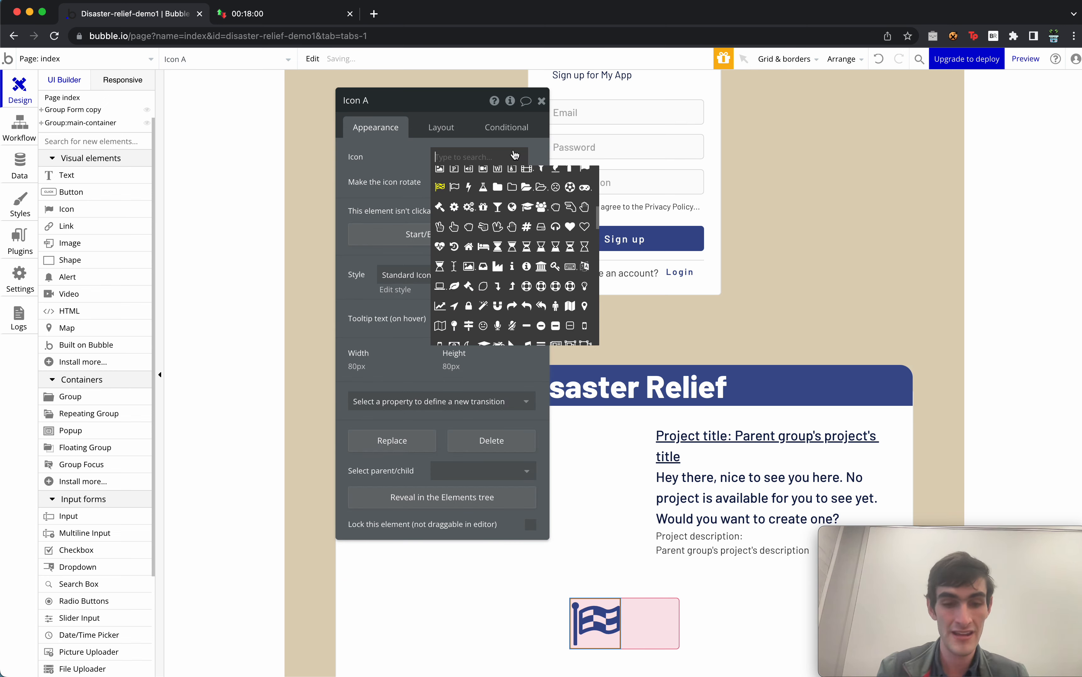
type("re")
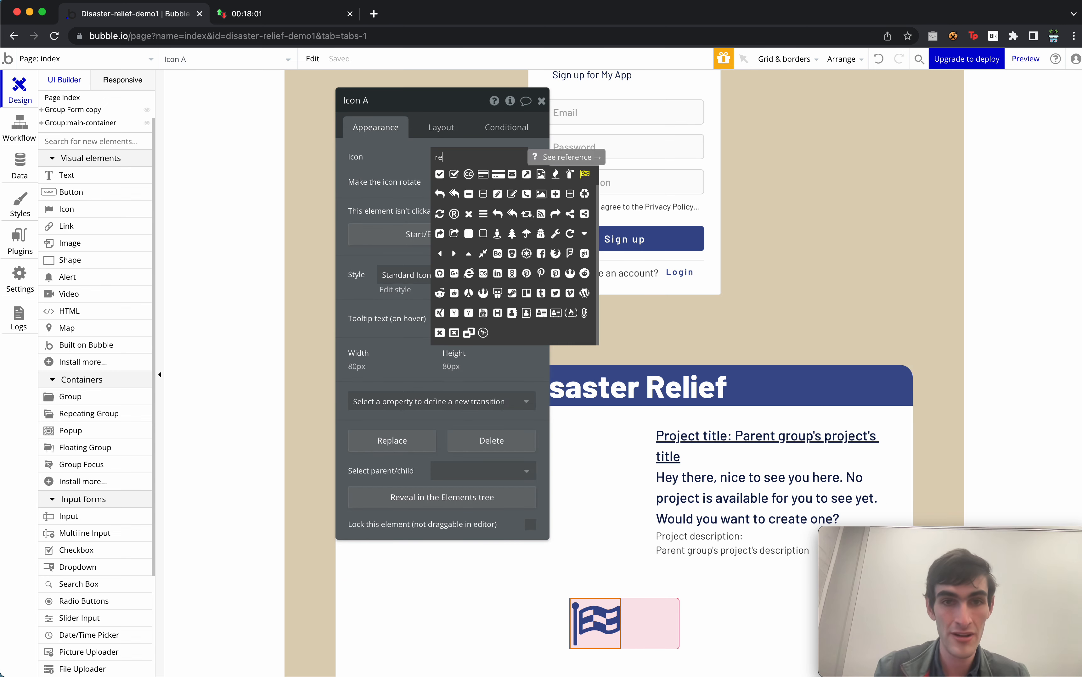
left_click(569, 234)
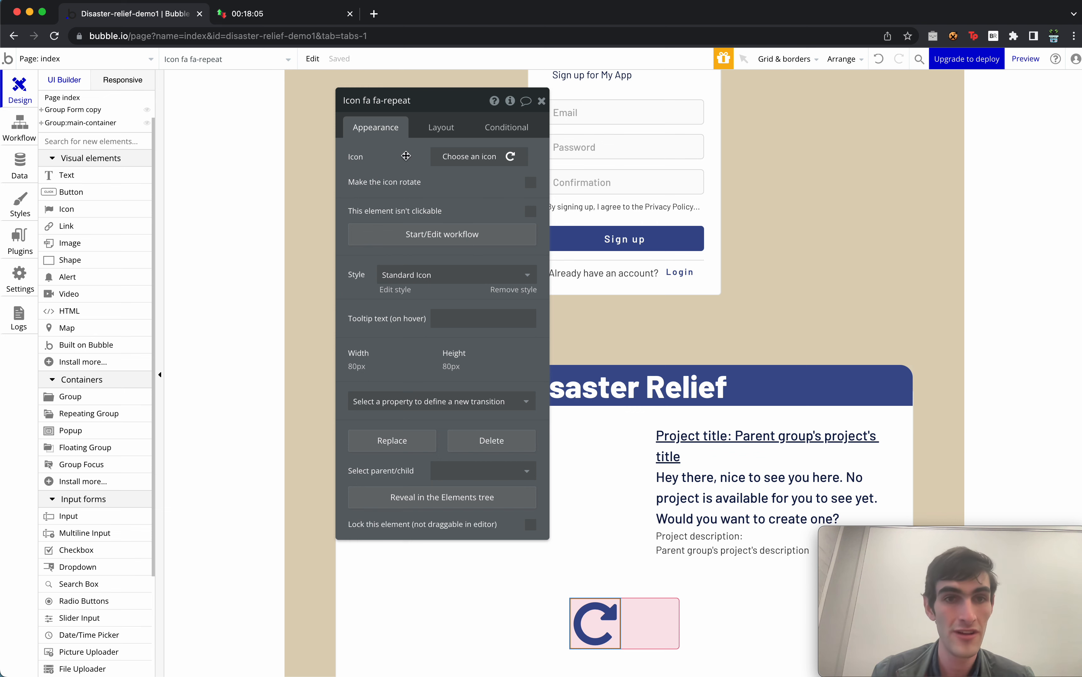
left_click(365, 366)
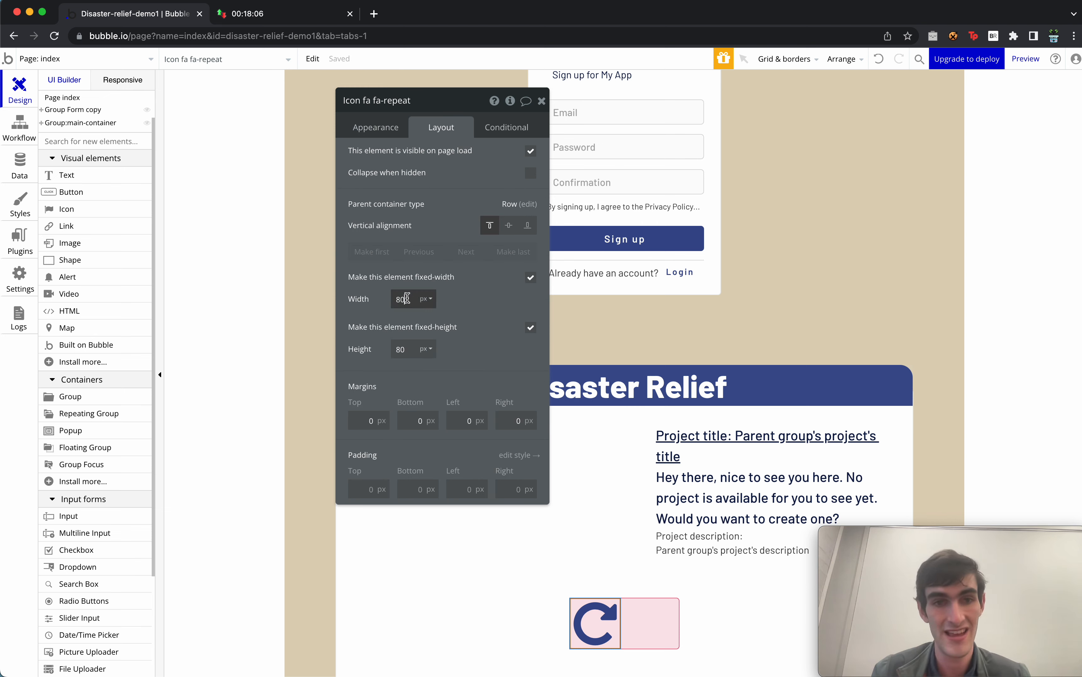
type("40")
key("Tab")
type("40")
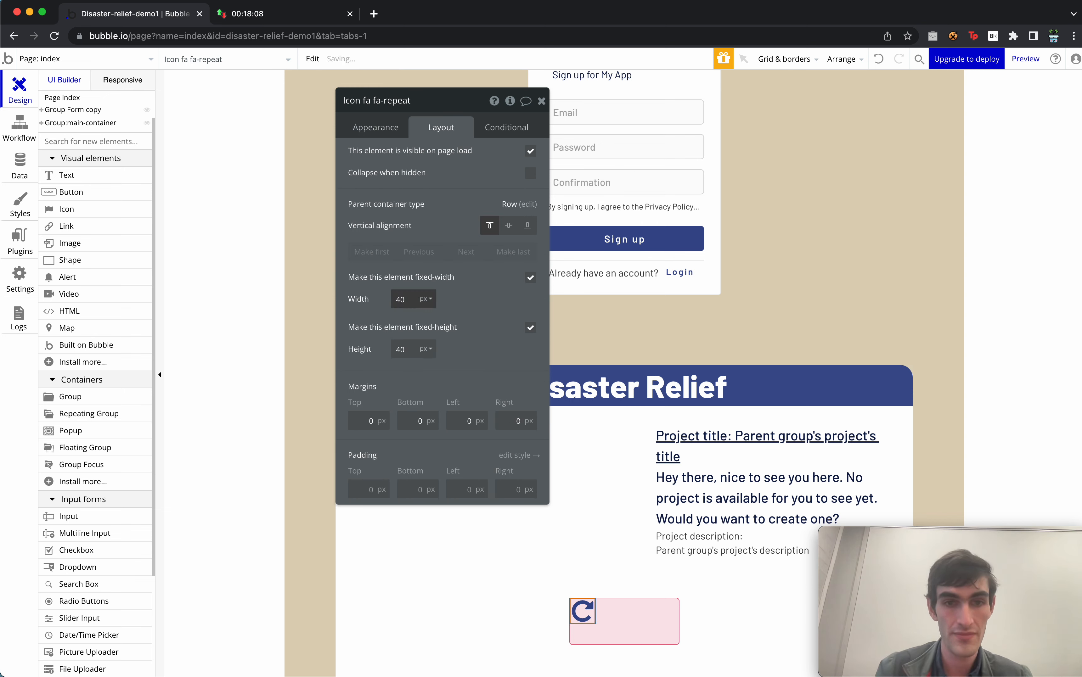
left_click(508, 225)
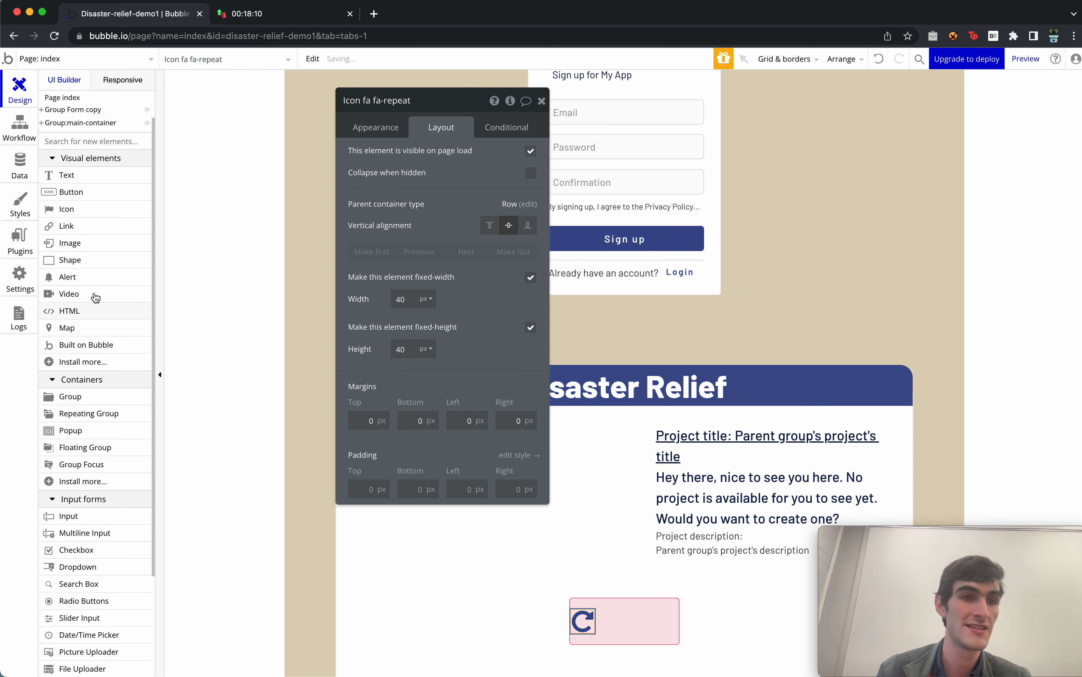
left_click_drag(106, 179, 610, 627)
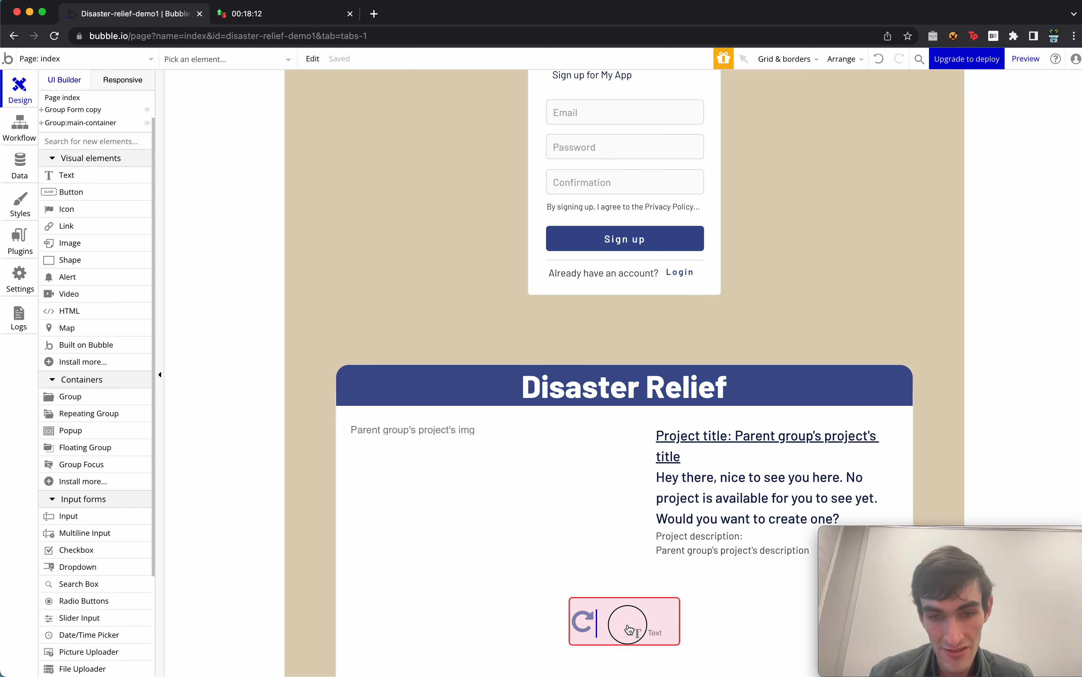
Label the text 'Pass', centre it vertically, with a 75 px minimum width and no fixed width.
type("pass")
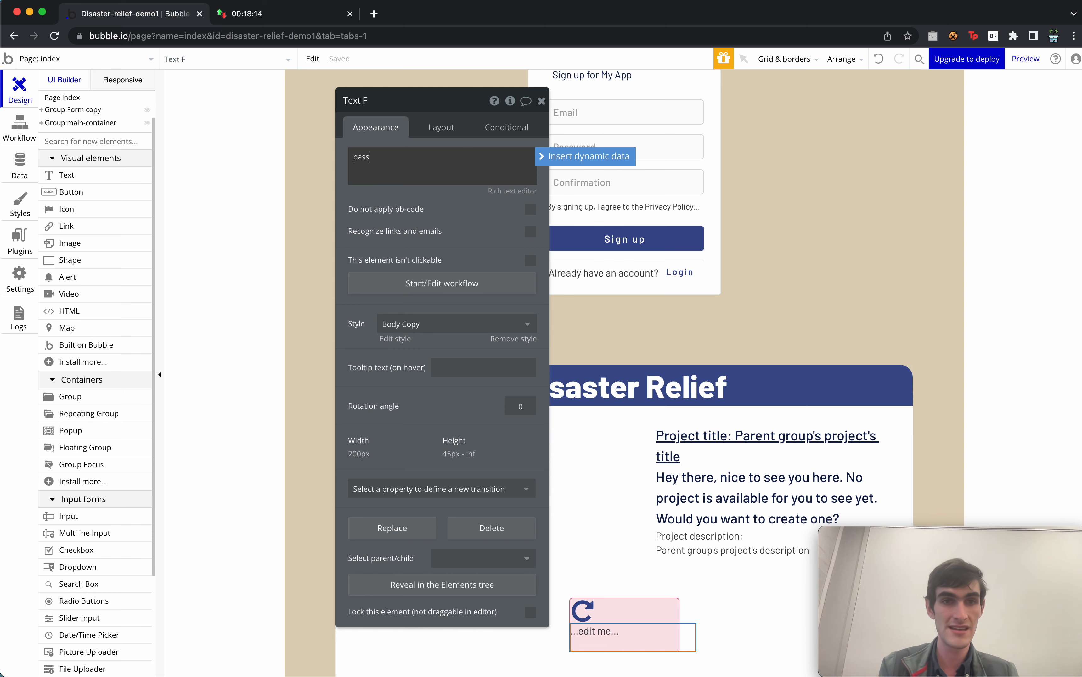
left_click(428, 106)
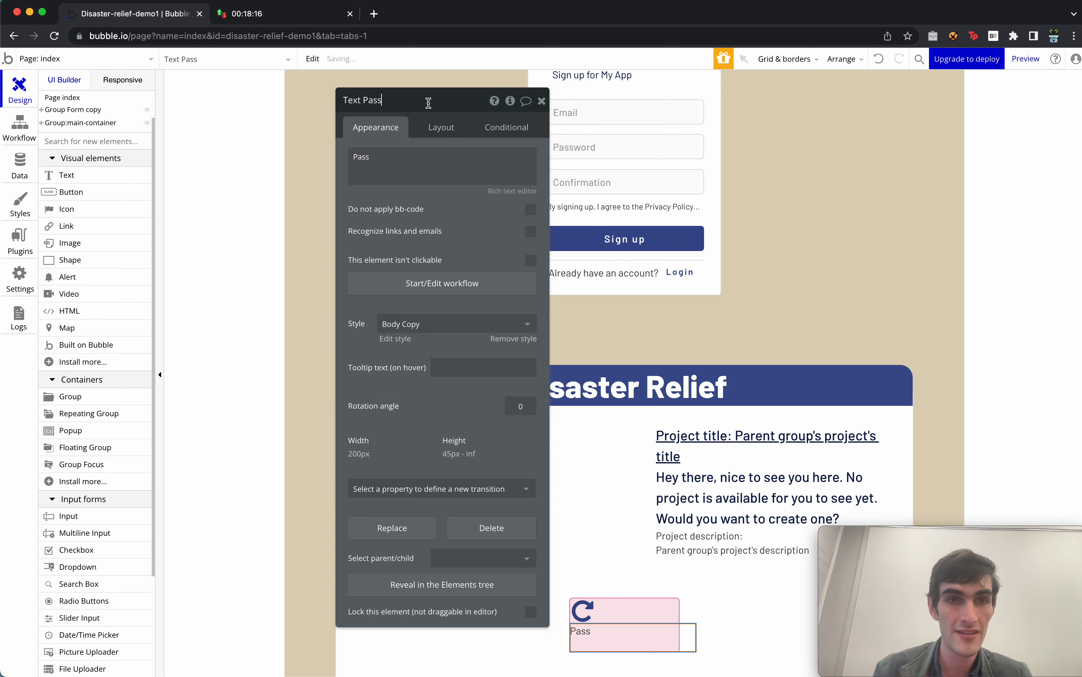
left_click(431, 173)
left_click(439, 130)
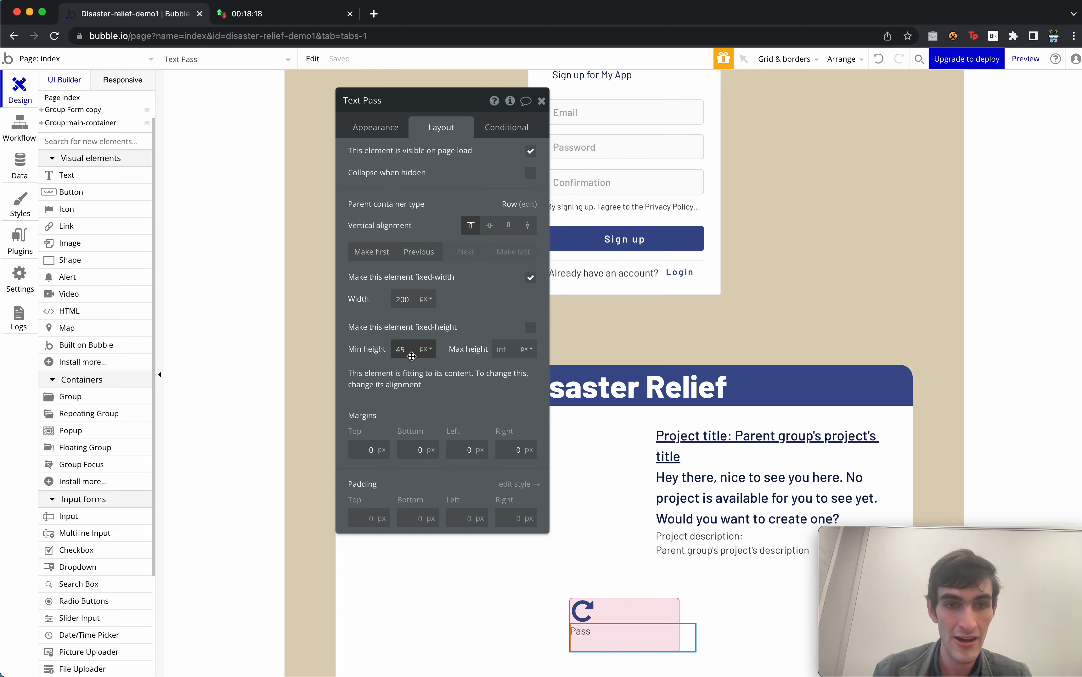
left_click(409, 353)
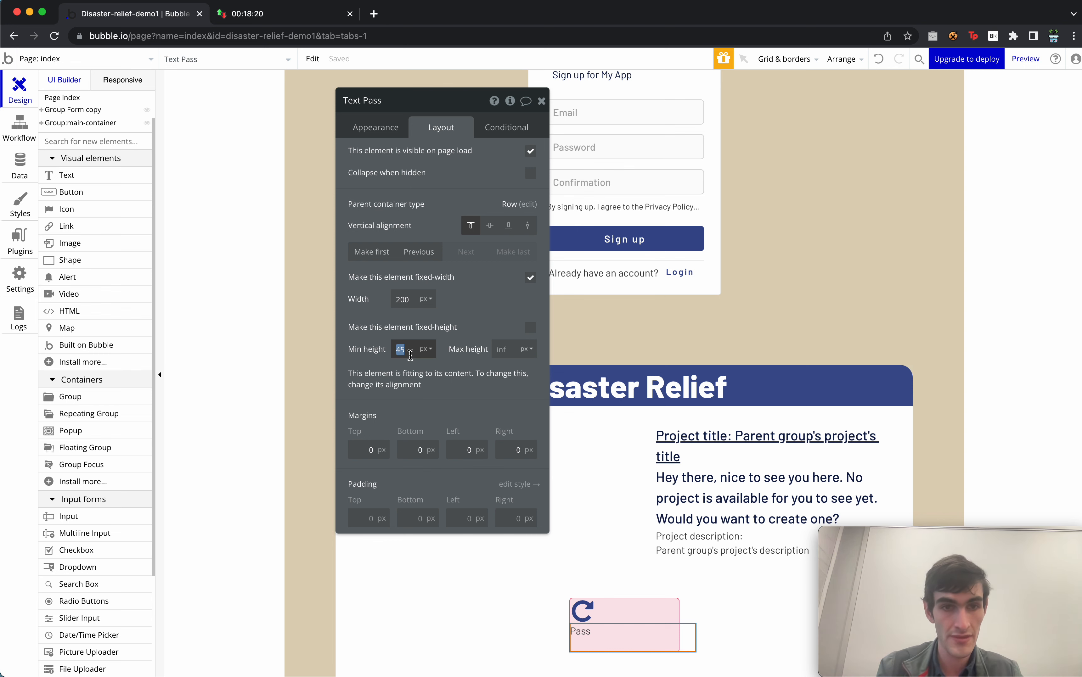
type("35")
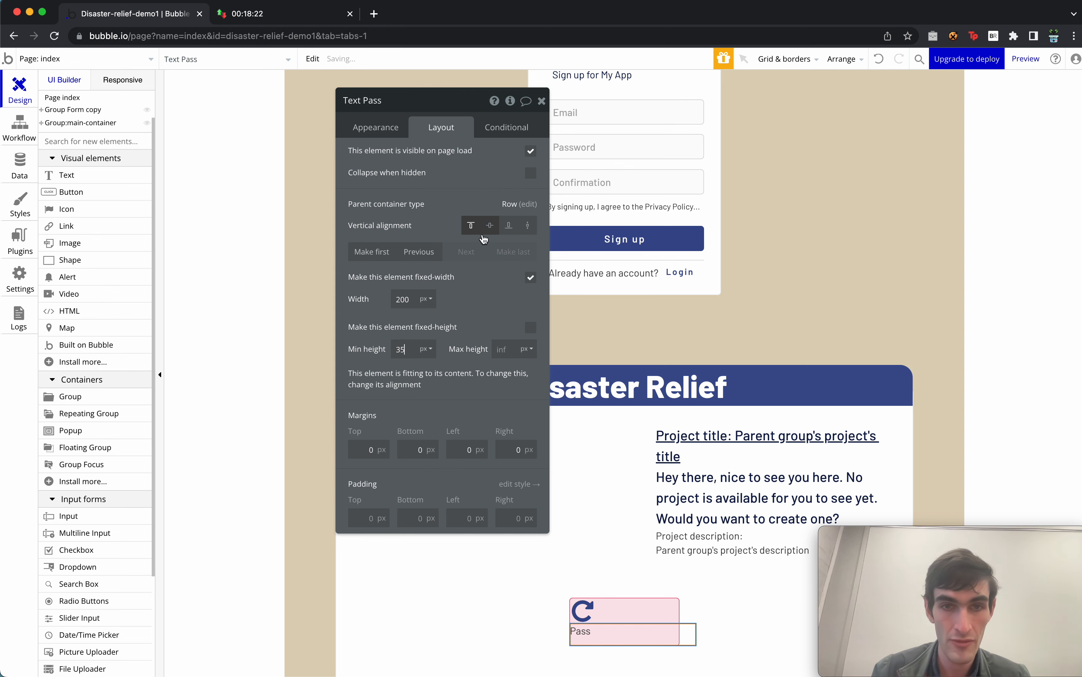
left_click(489, 226)
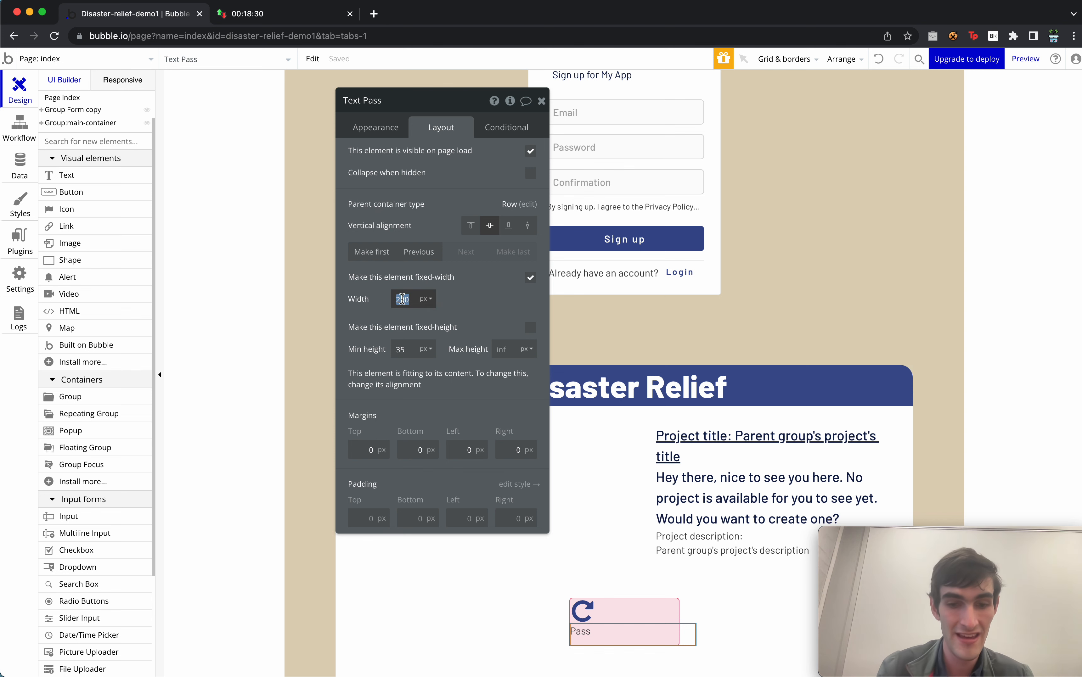
type("75")
left_click(531, 280)
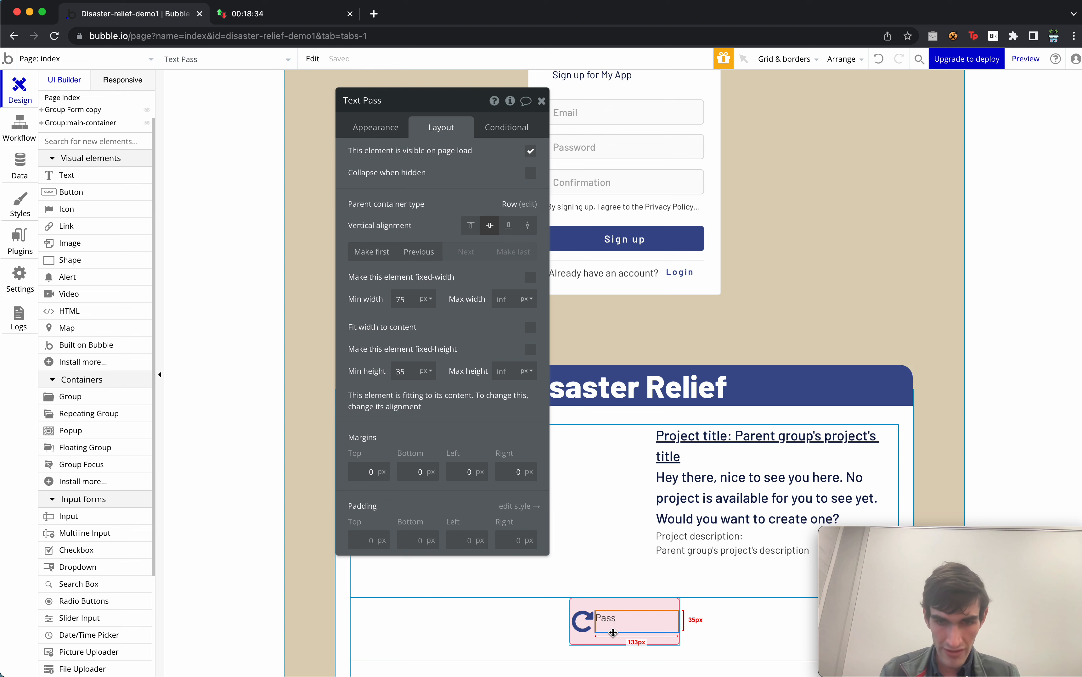
Style the Pass label with H2 Heading - Dark.
left_click(384, 129)
left_click(435, 322)
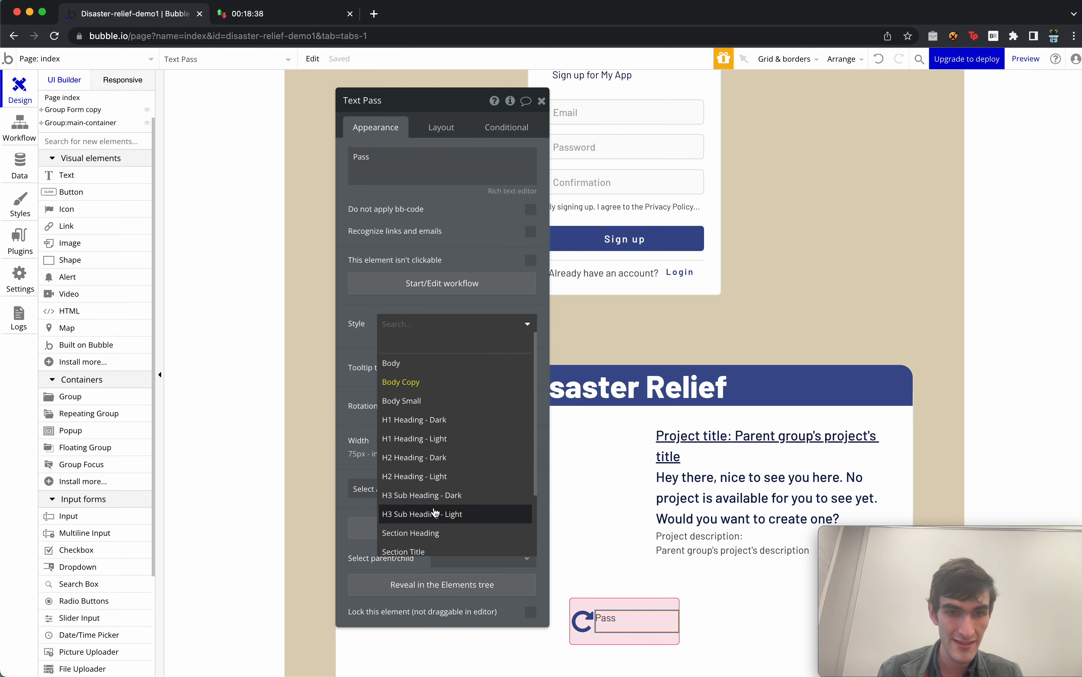
left_click(461, 463)
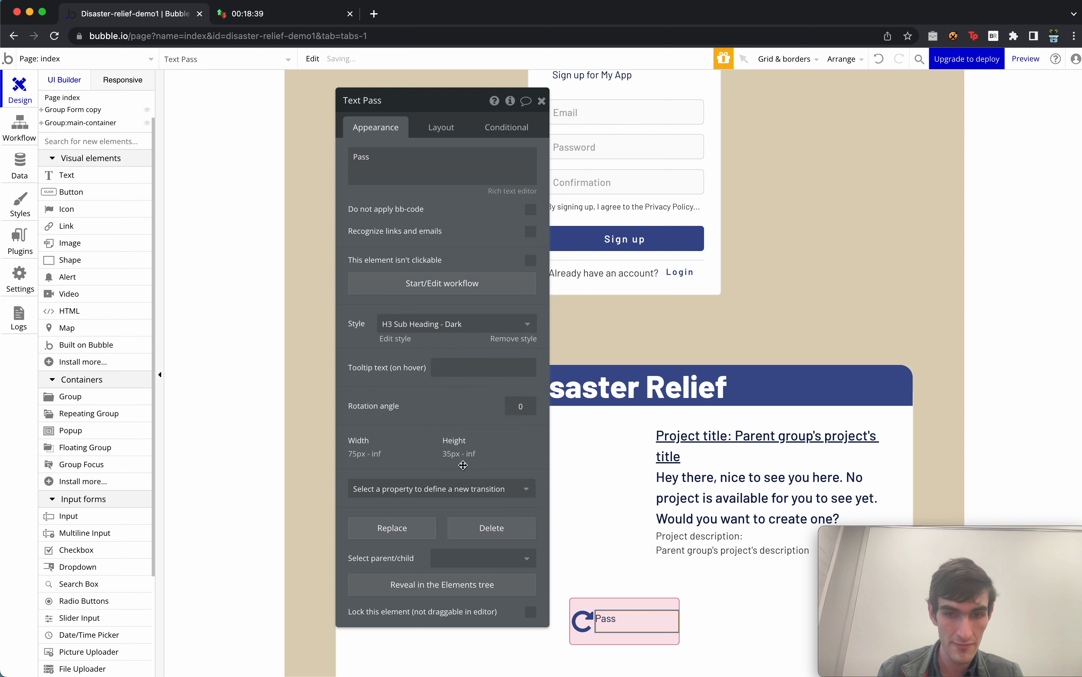
left_click(453, 326)
left_click(335, 361)
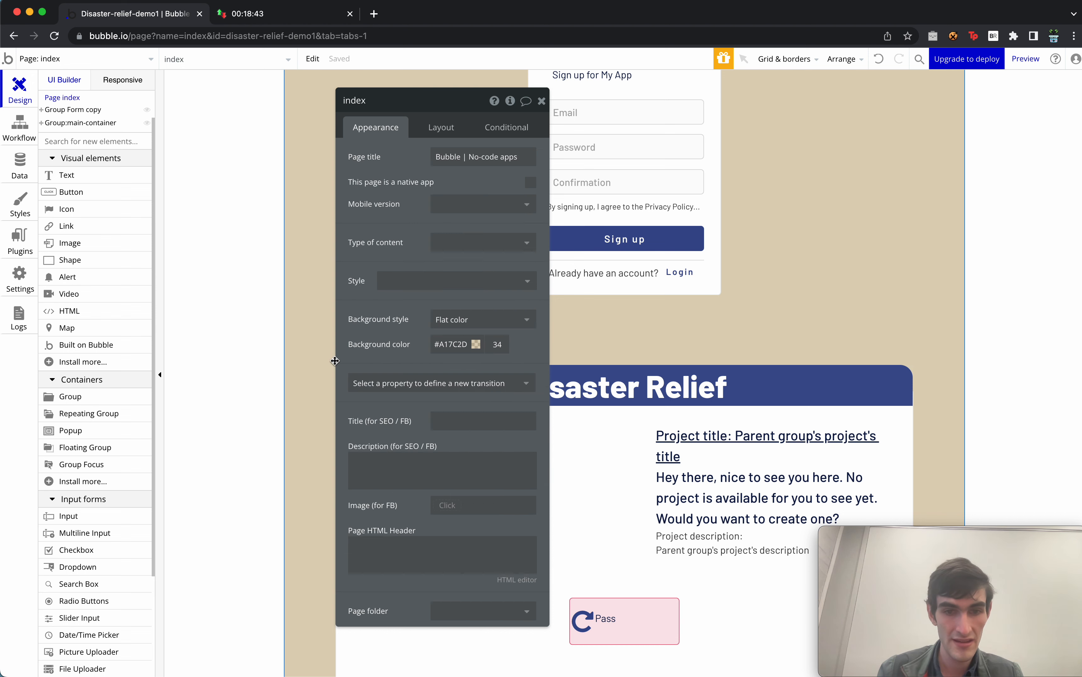
left_click(435, 128)
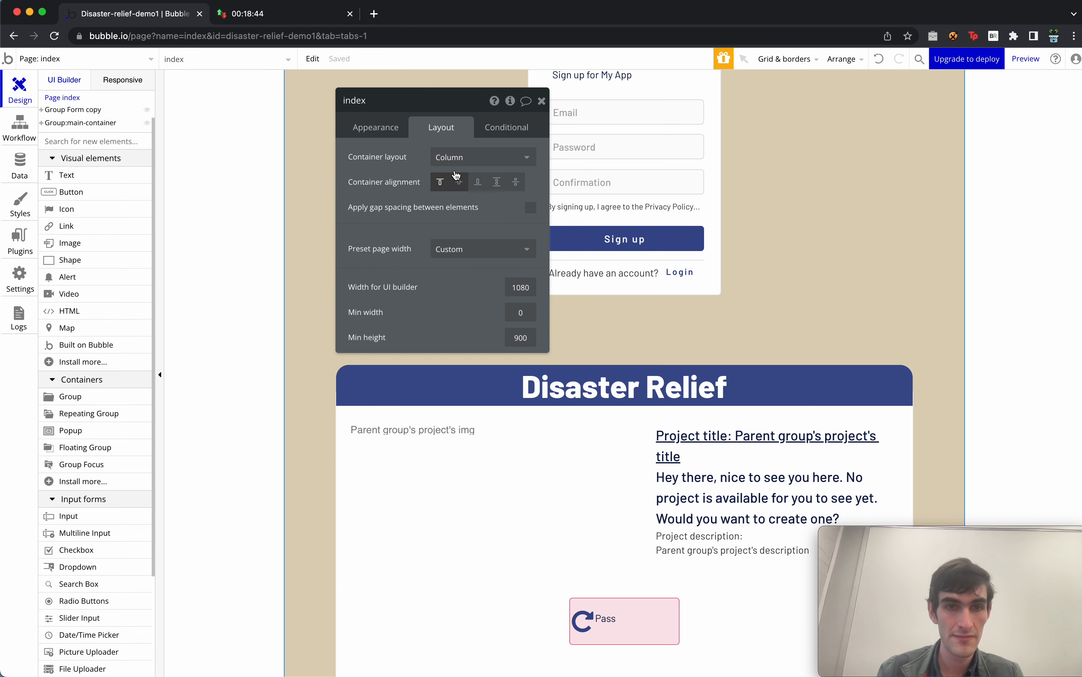
left_click(604, 620)
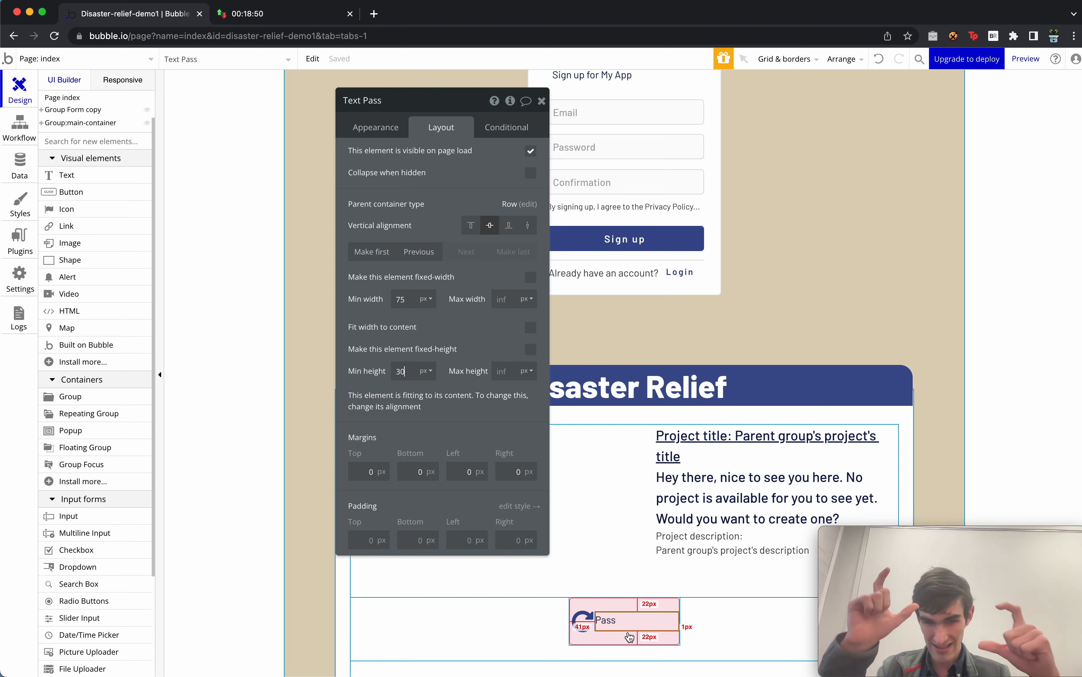
left_click(363, 126)
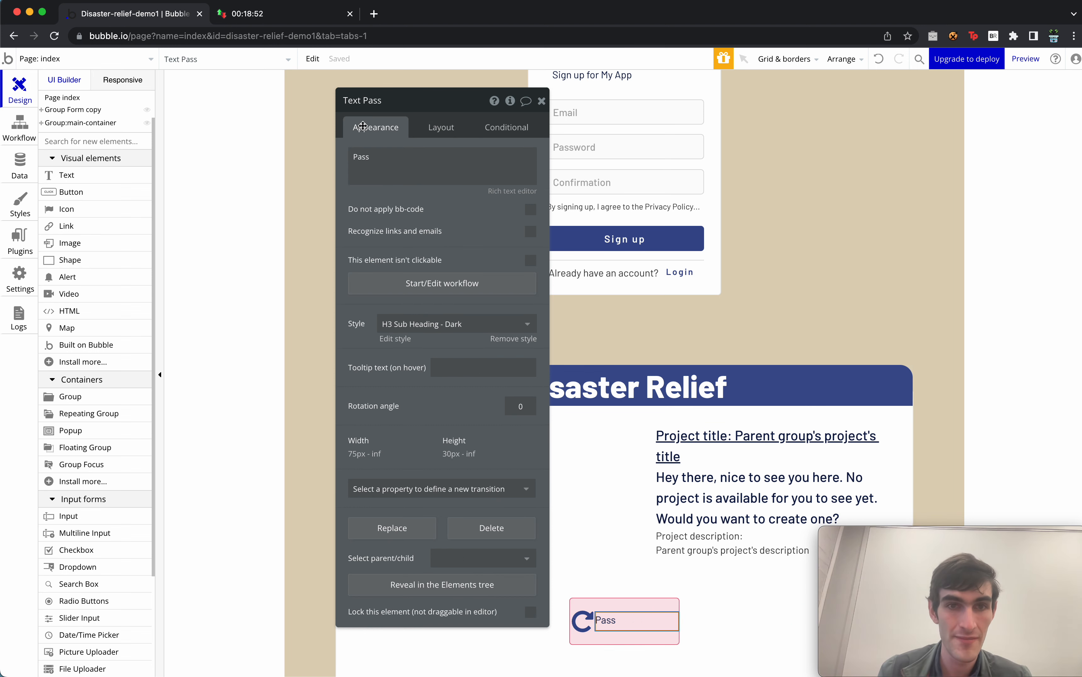
left_click(431, 325)
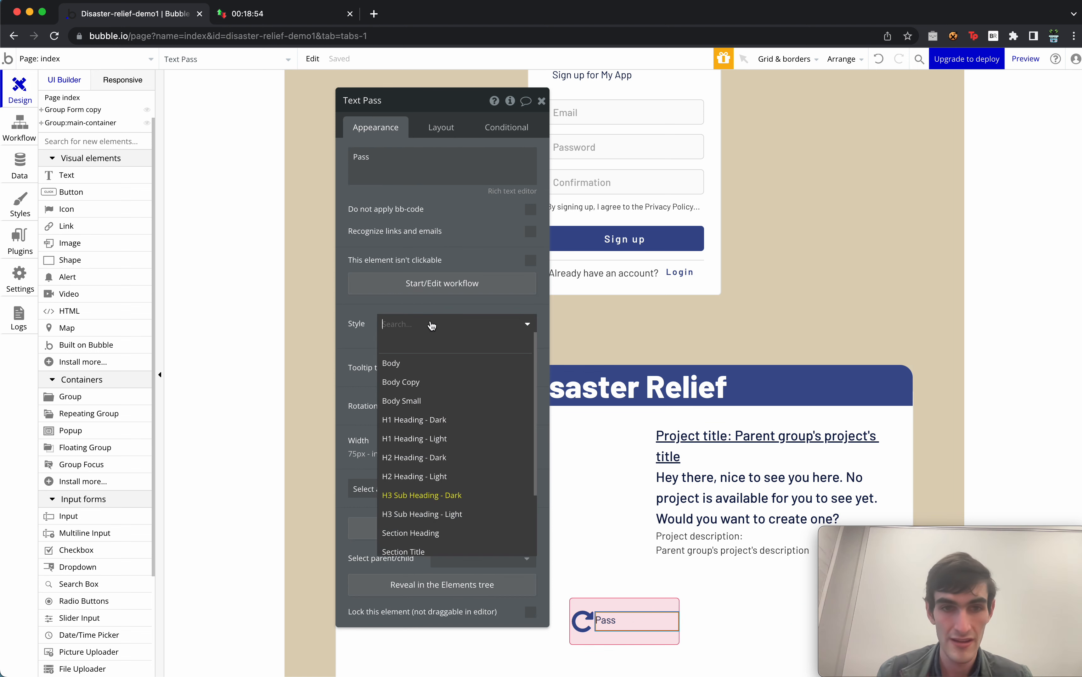
left_click(470, 457)
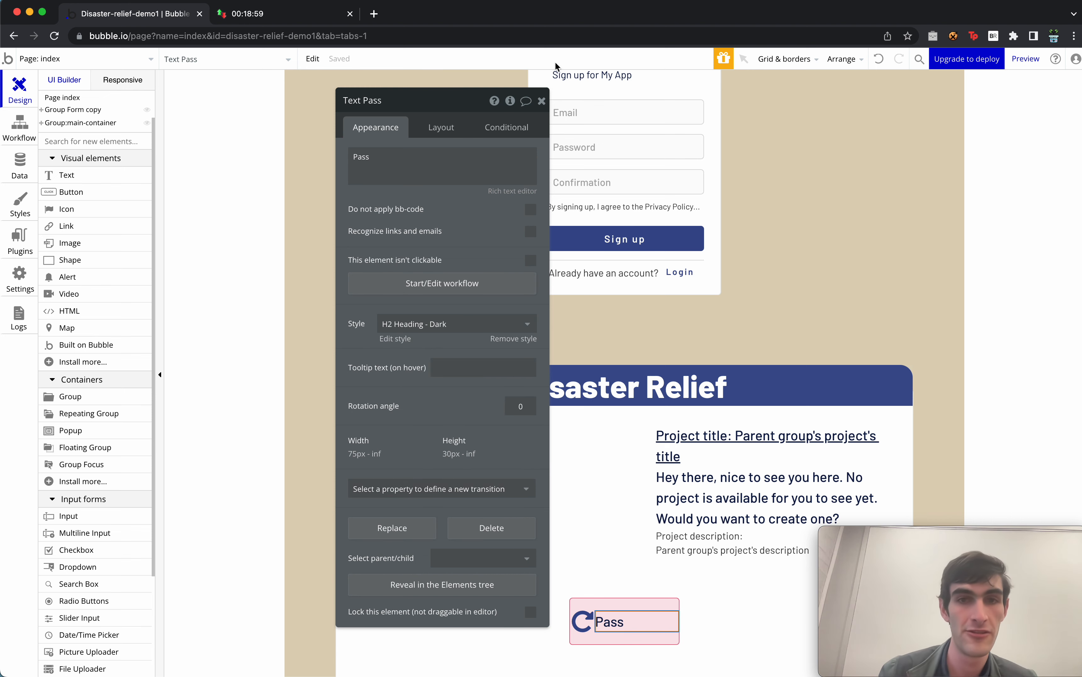
left_click(541, 100)
Duplicate the Pass group and switch the copy's icon to the hand (fa-hand-stop-o) icon.
left_click(636, 604)
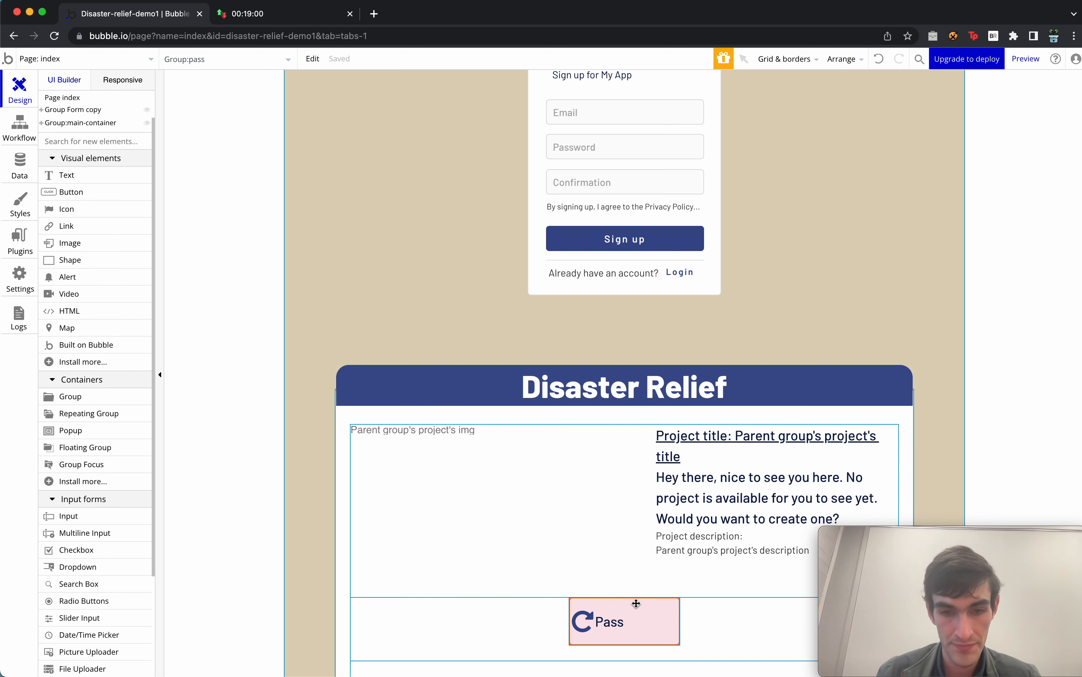
key("super+d")
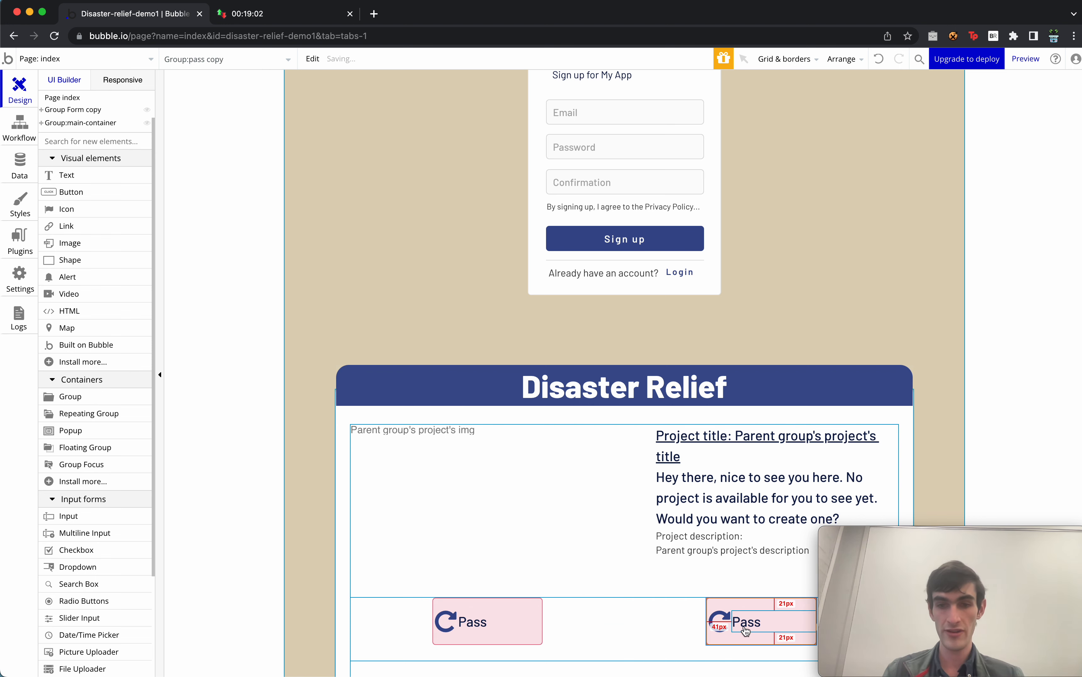
double_click(730, 623)
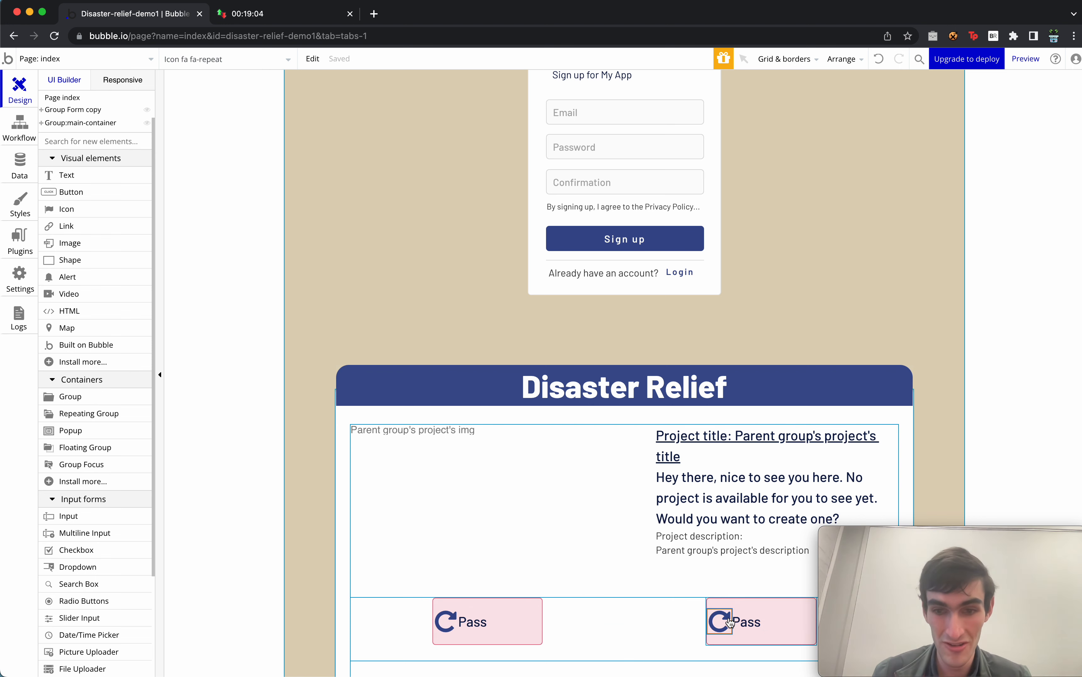
left_click(470, 156)
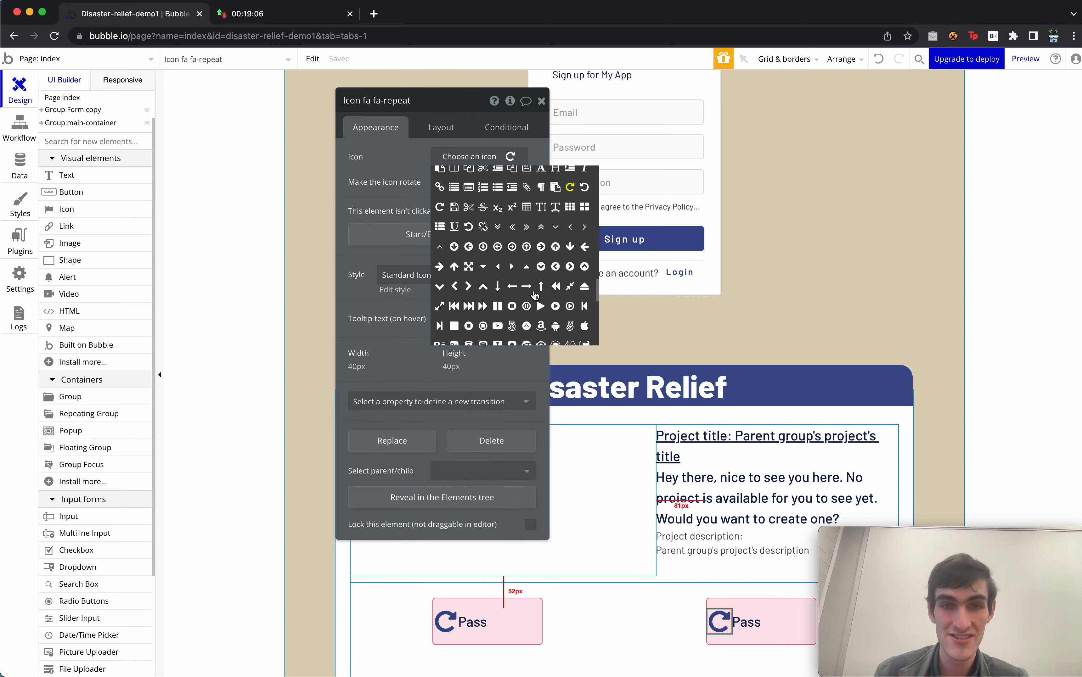
left_click(471, 154)
left_click(472, 156)
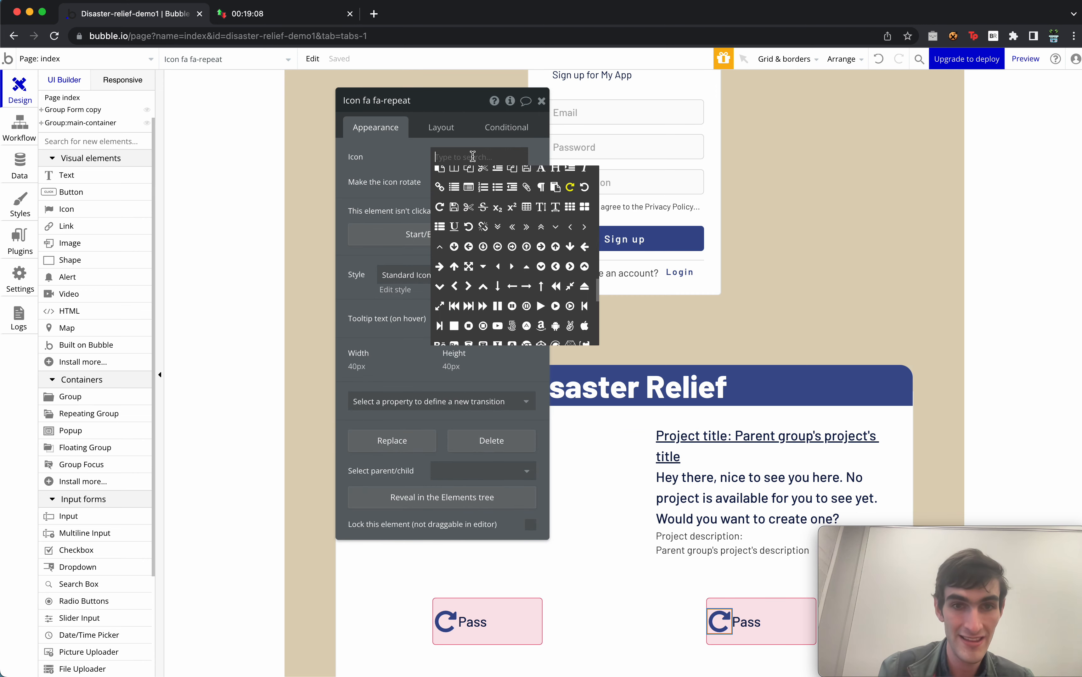
type("hand")
left_click(556, 178)
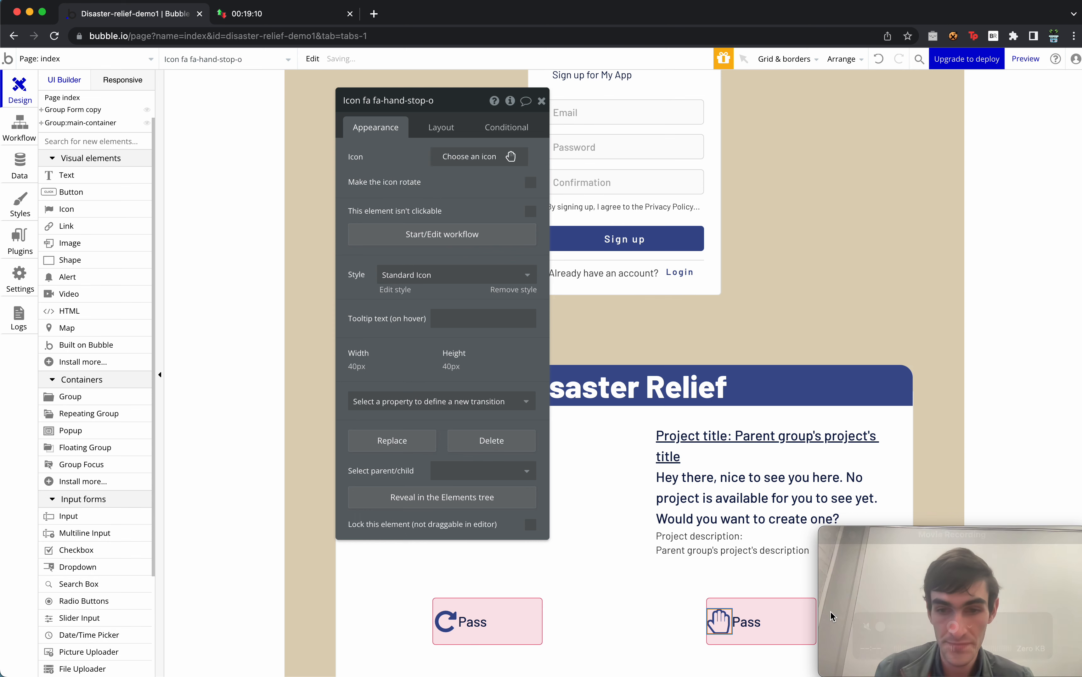
Change the copy's label text from Pass to 'Support'.
left_click(753, 623)
double_click(410, 152)
type("S")
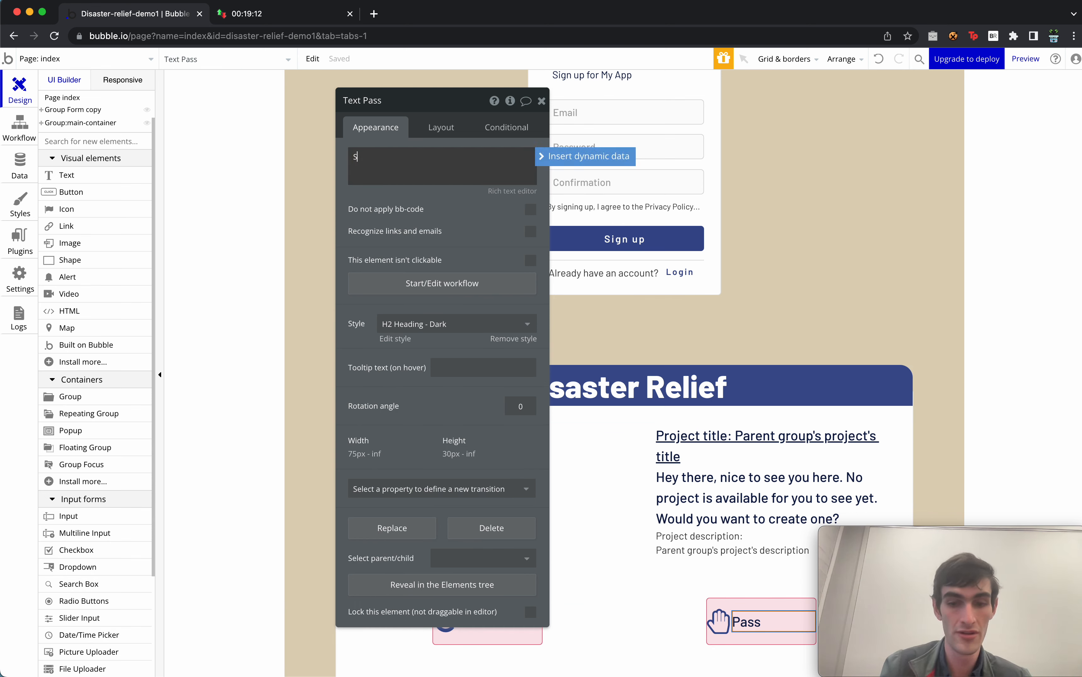
type("upport")
left_click(748, 600)
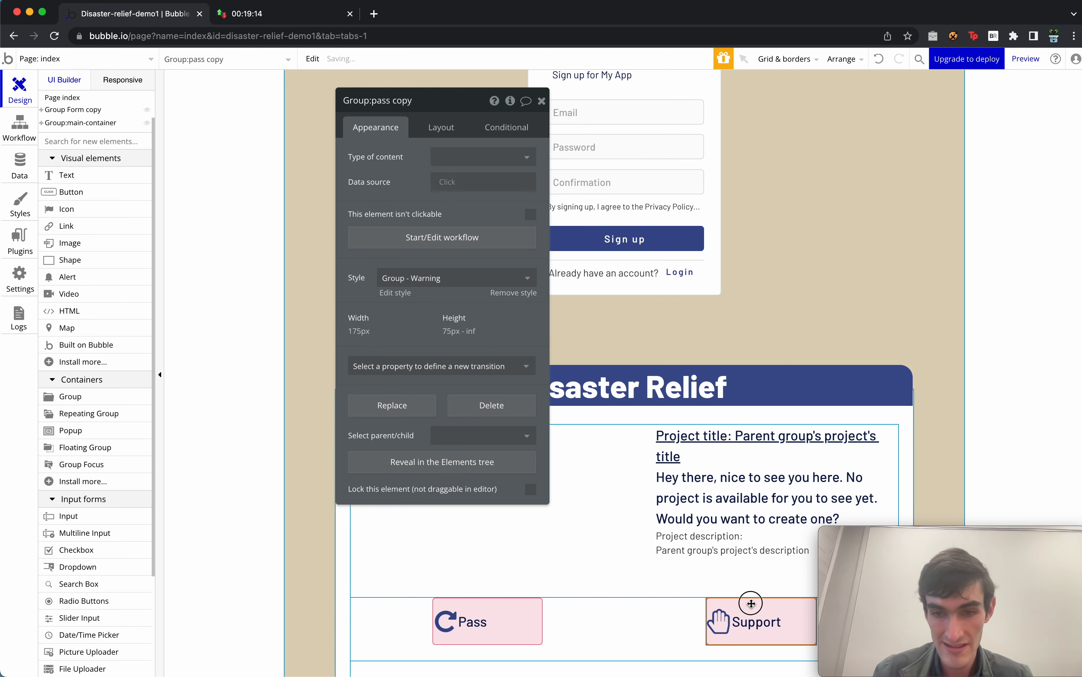
Remove the warning style and give the Support group a light green #27D635 background at 13%.
left_click(513, 293)
left_click(468, 341)
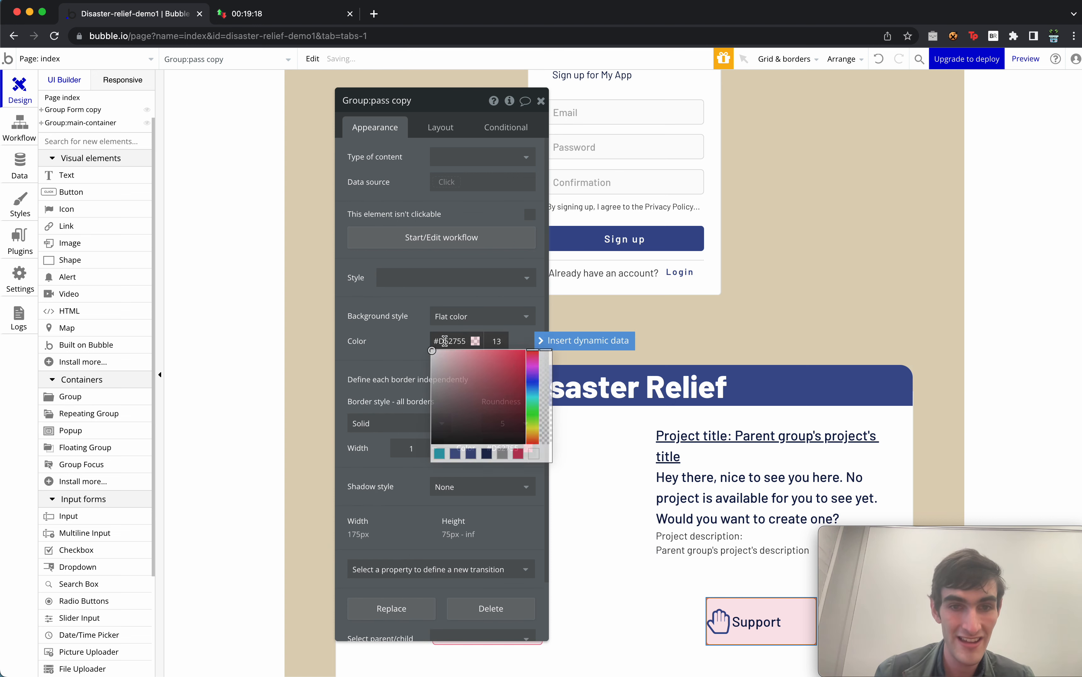
left_click(532, 412)
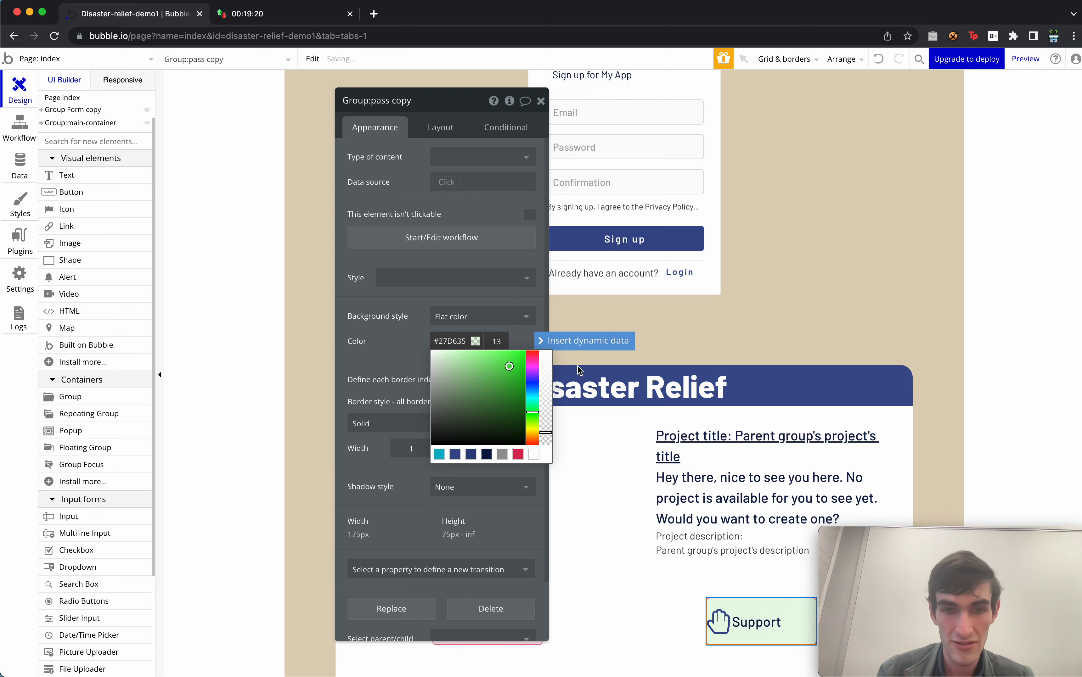
Change the Support group's border colour from red to green #208A3E.
left_click(398, 382)
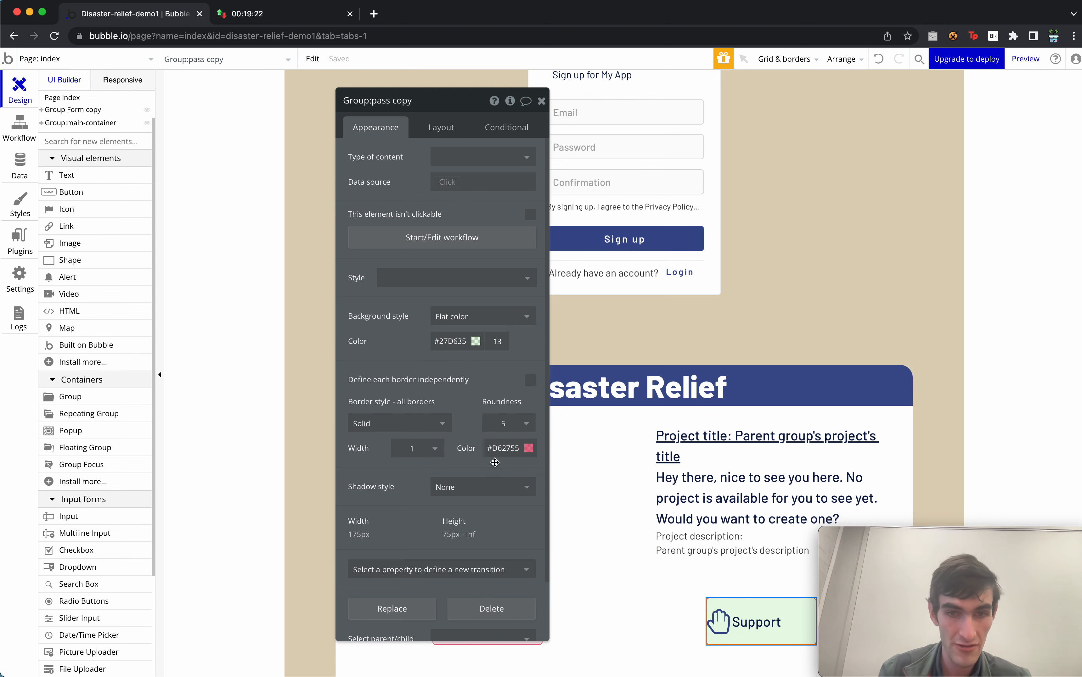
left_click(497, 449)
left_click(588, 516)
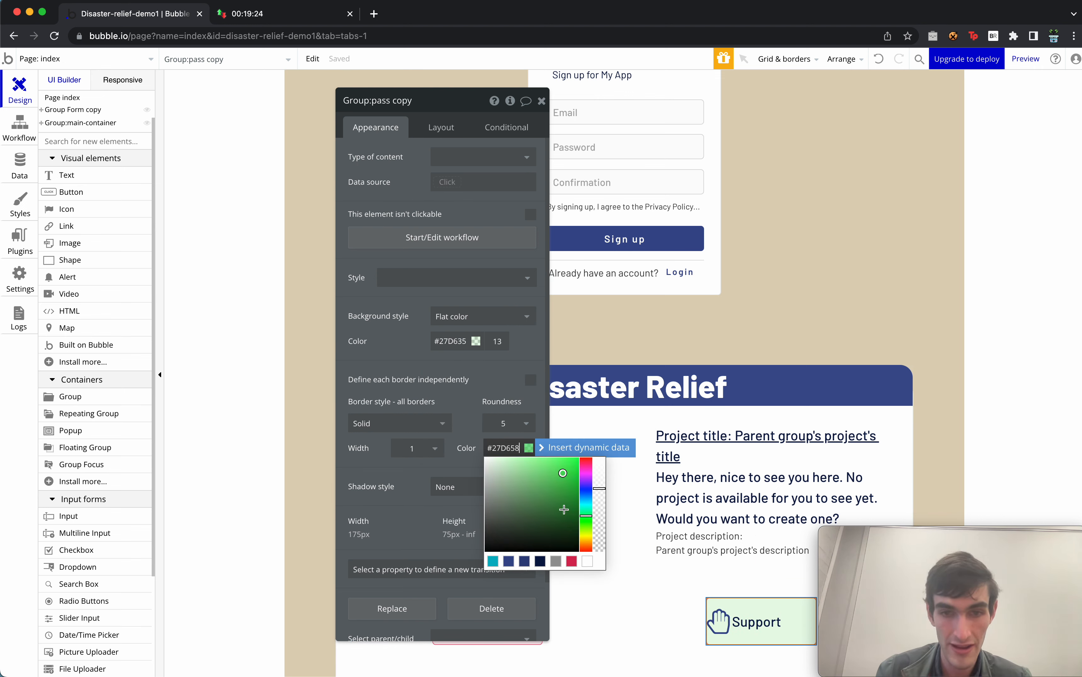
left_click(557, 501)
left_click(537, 356)
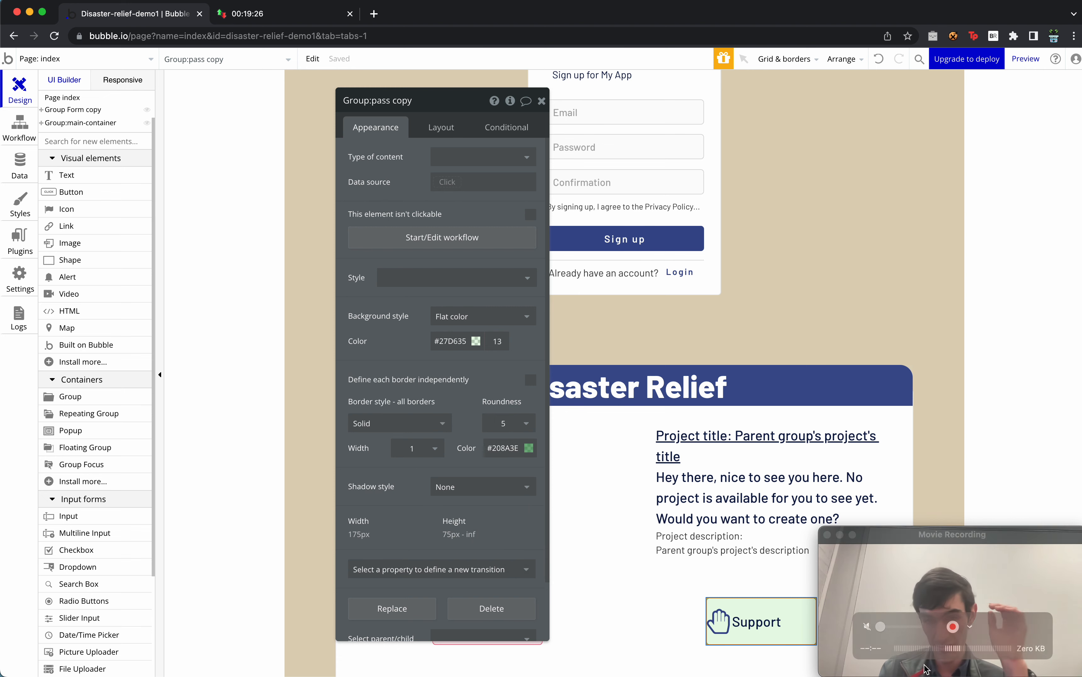
left_click(542, 100)
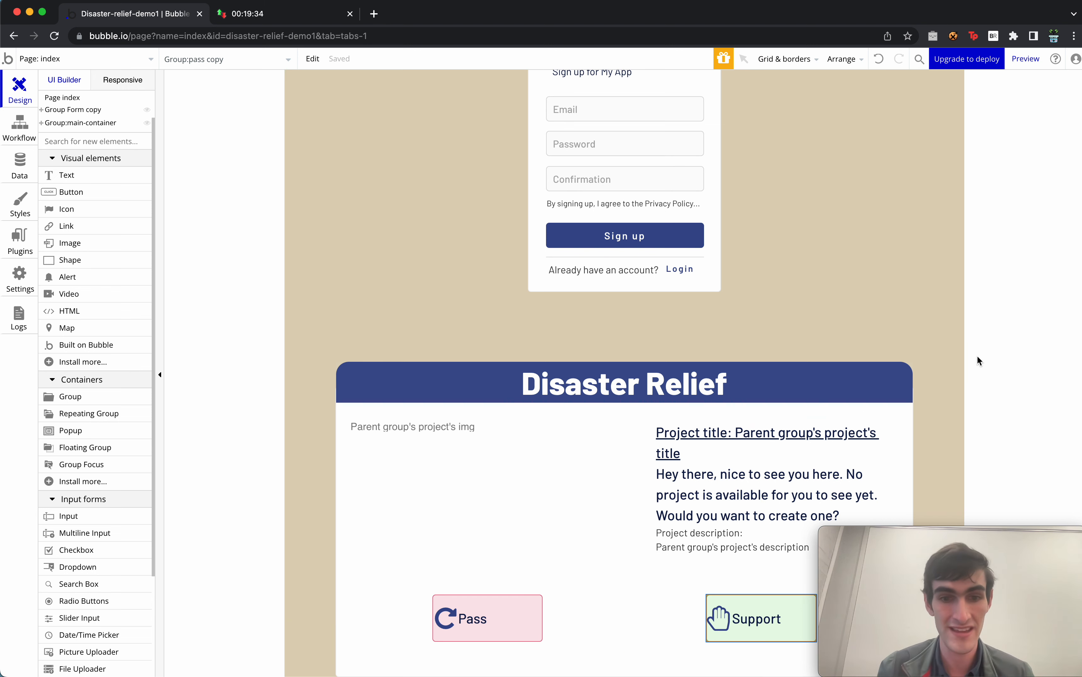
left_click(525, 600)
Start a click workflow for Group:pass and set its event colour to Red.
double_click(525, 600)
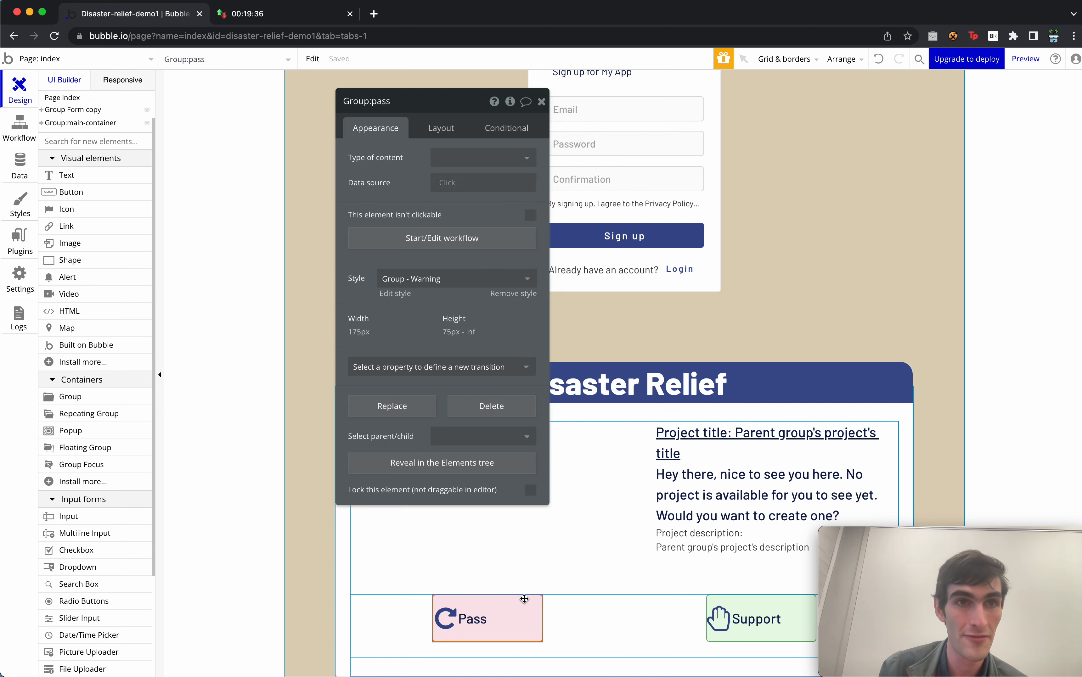
left_click(418, 239)
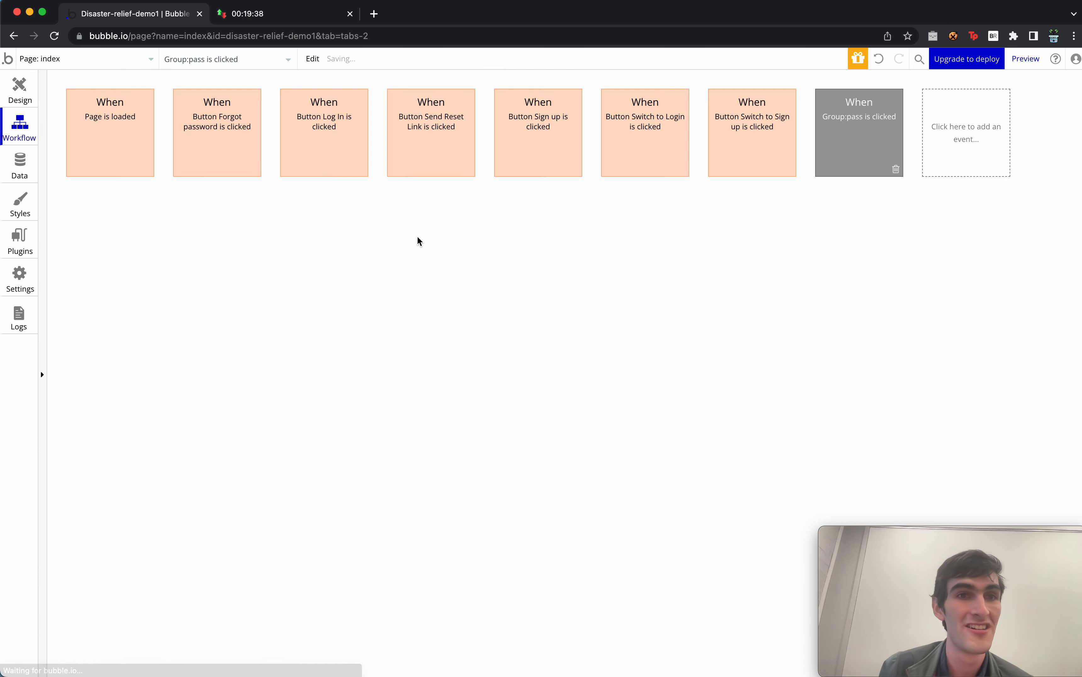
left_click(880, 140)
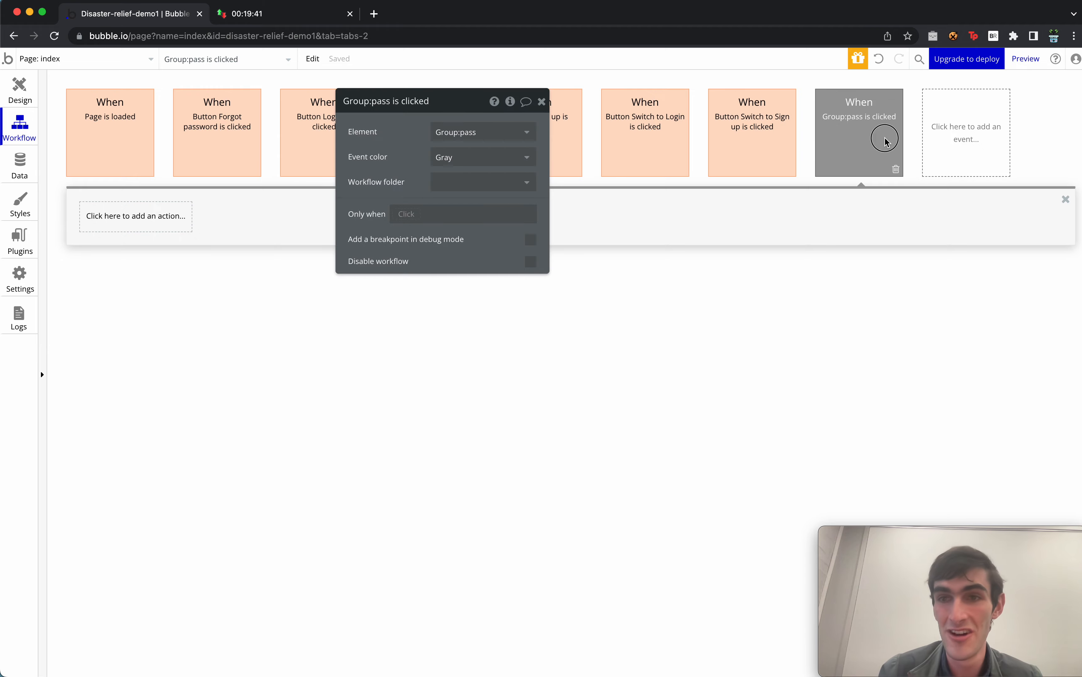
left_click(501, 155)
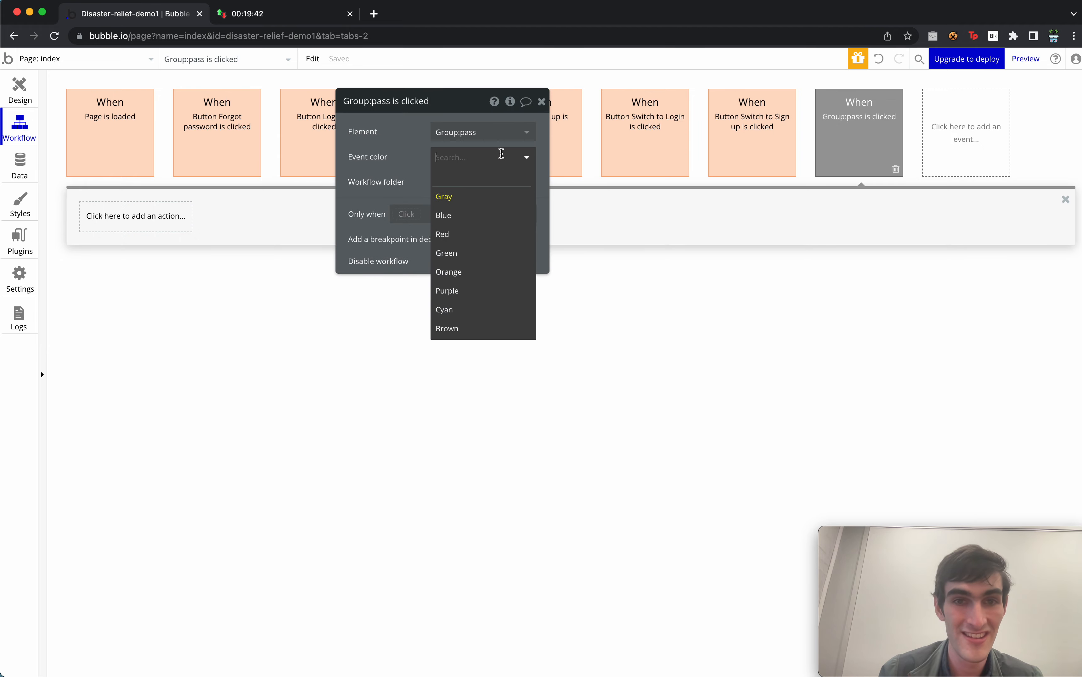
left_click(482, 233)
Add a Set state action to the Group:pass click workflow.
left_click(139, 224)
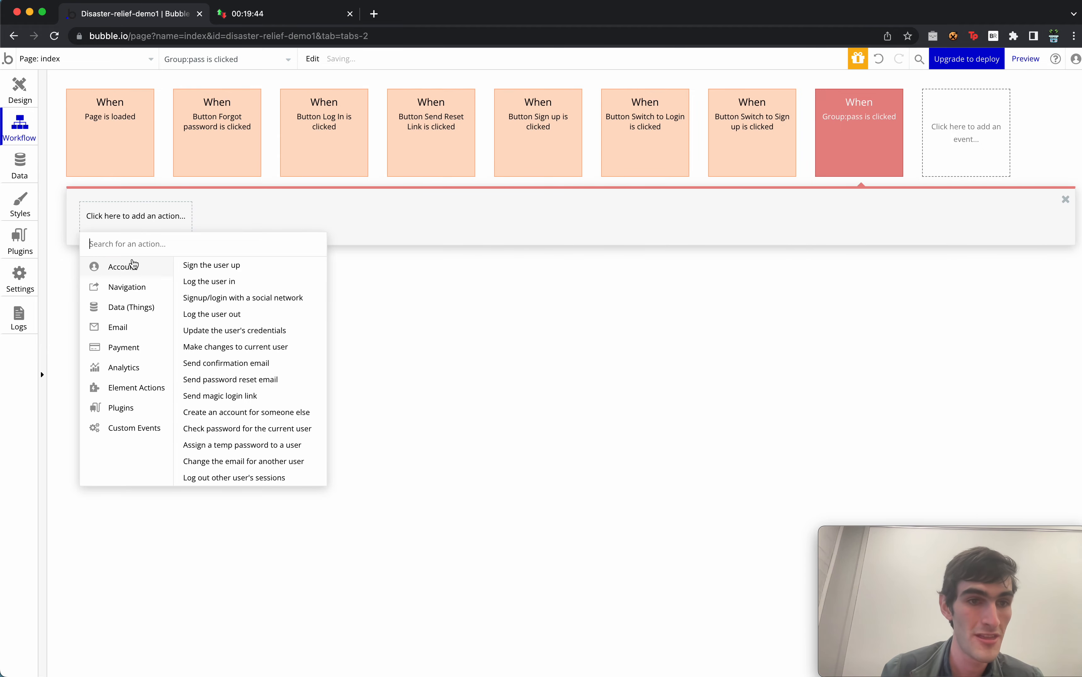
mouse_move(130, 307)
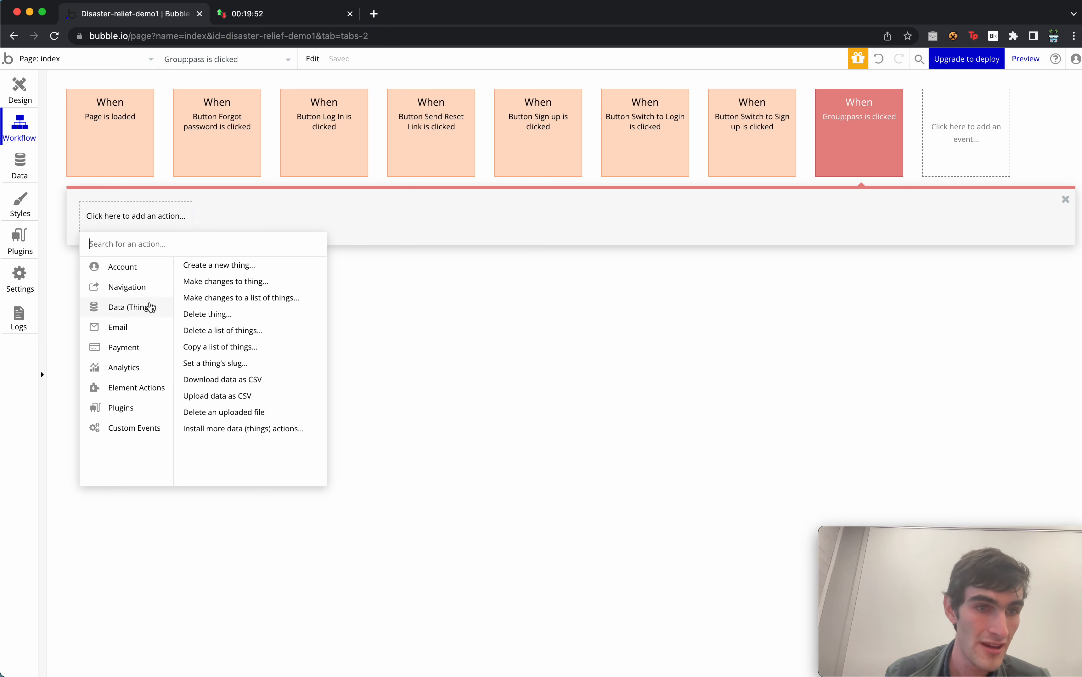
mouse_move(141, 391)
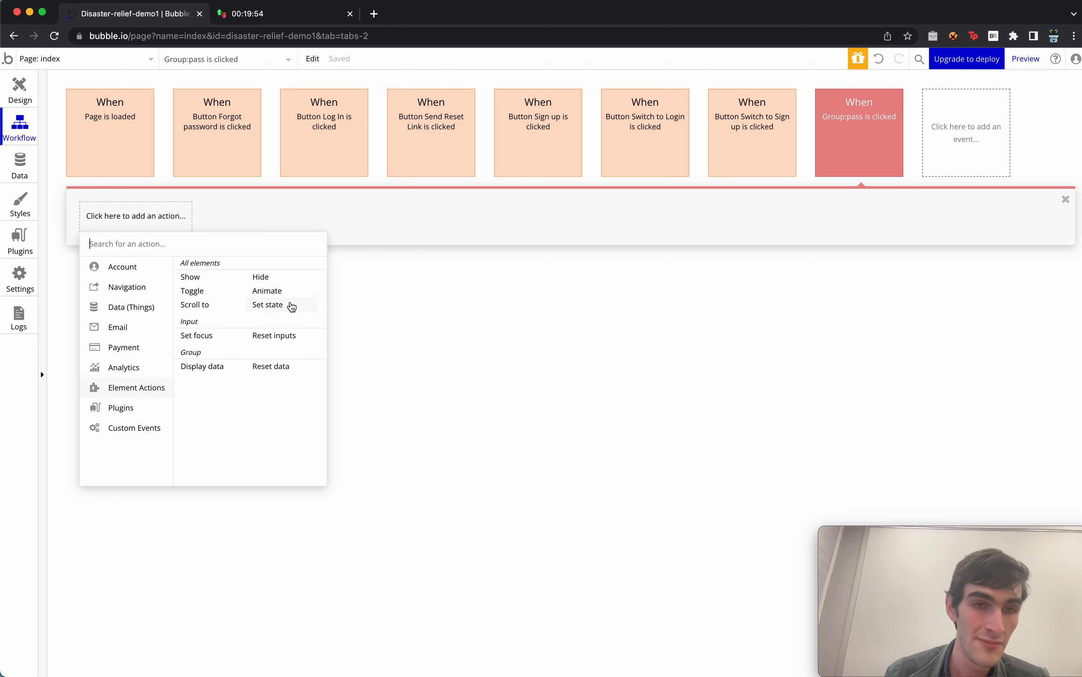
mouse_move(283, 297)
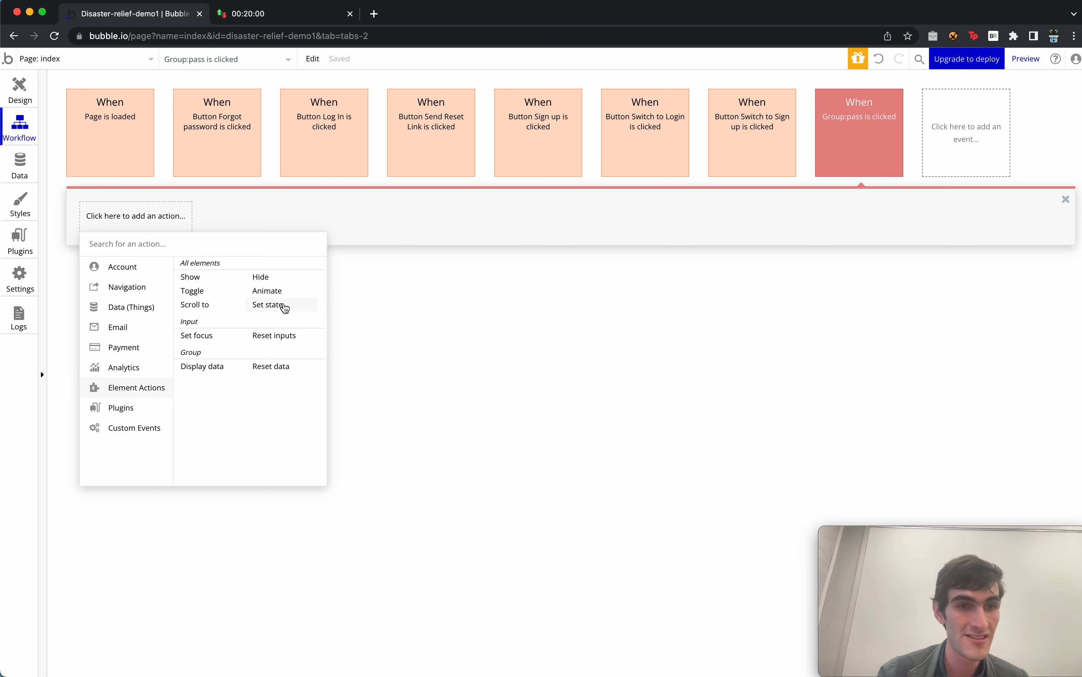
left_click(285, 307)
Point the Set state action at the index page's curr-project-indx custom state.
left_click(479, 133)
left_click(500, 152)
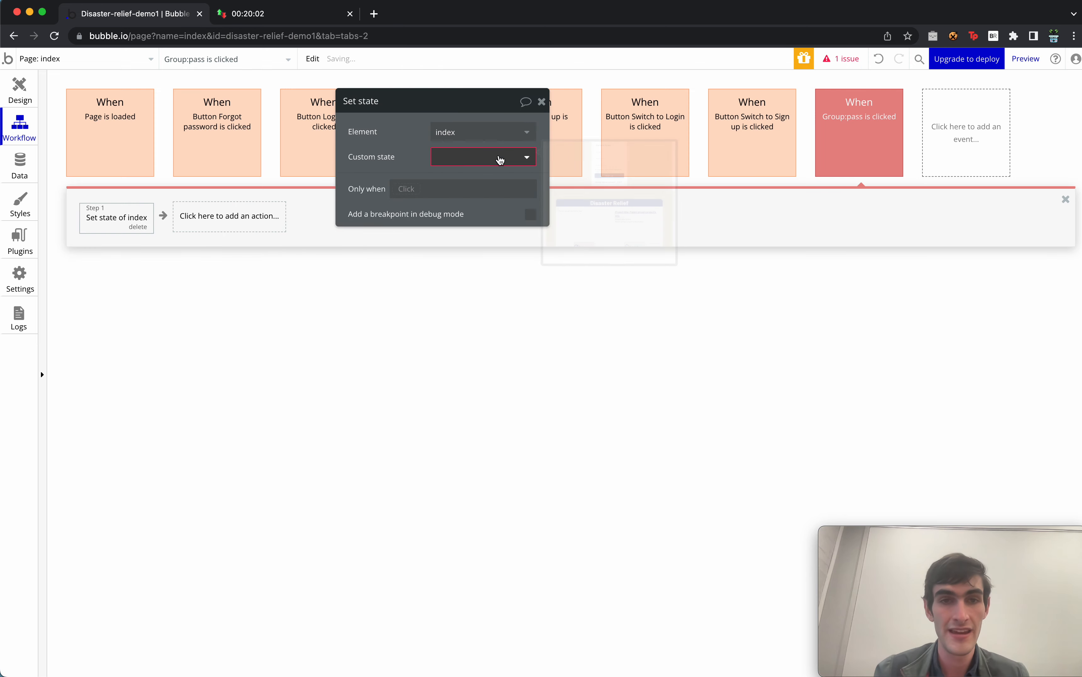
left_click(492, 158)
left_click(486, 178)
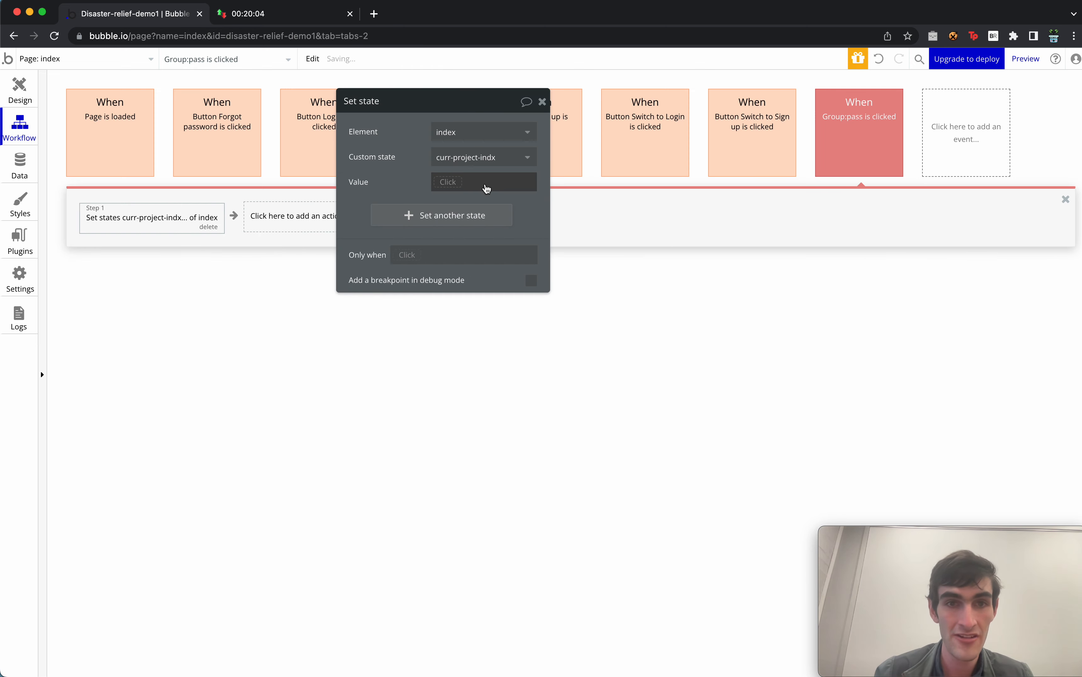
Set the value to index's curr-project-indx + 1, then paste a copy of the event.
left_click(452, 183)
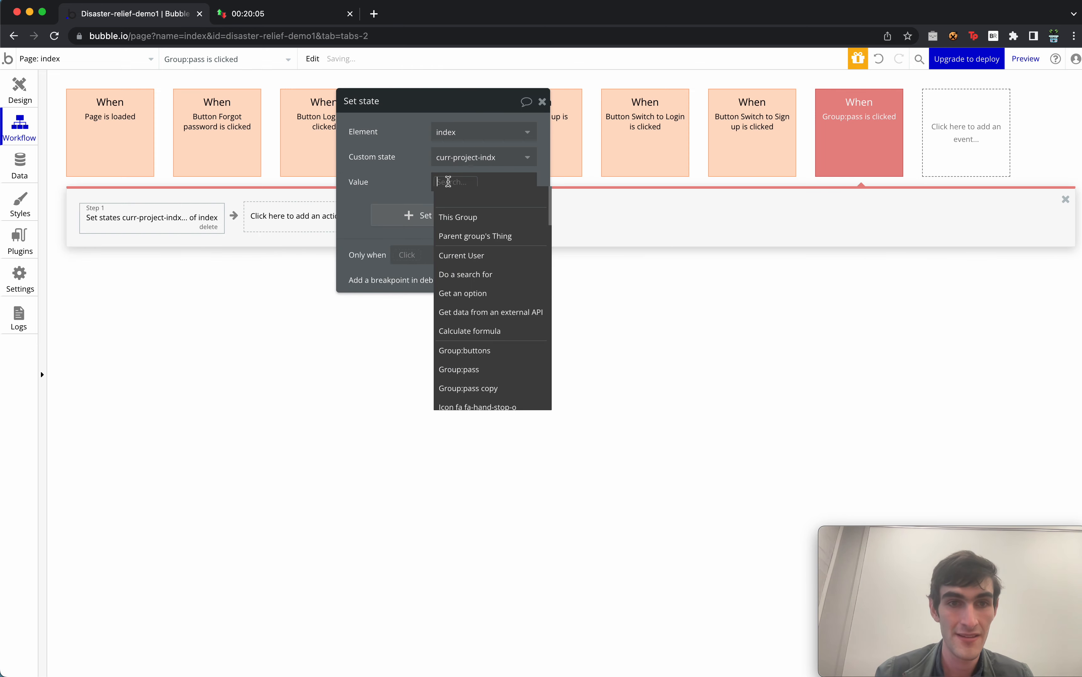
type("ind")
left_click(466, 217)
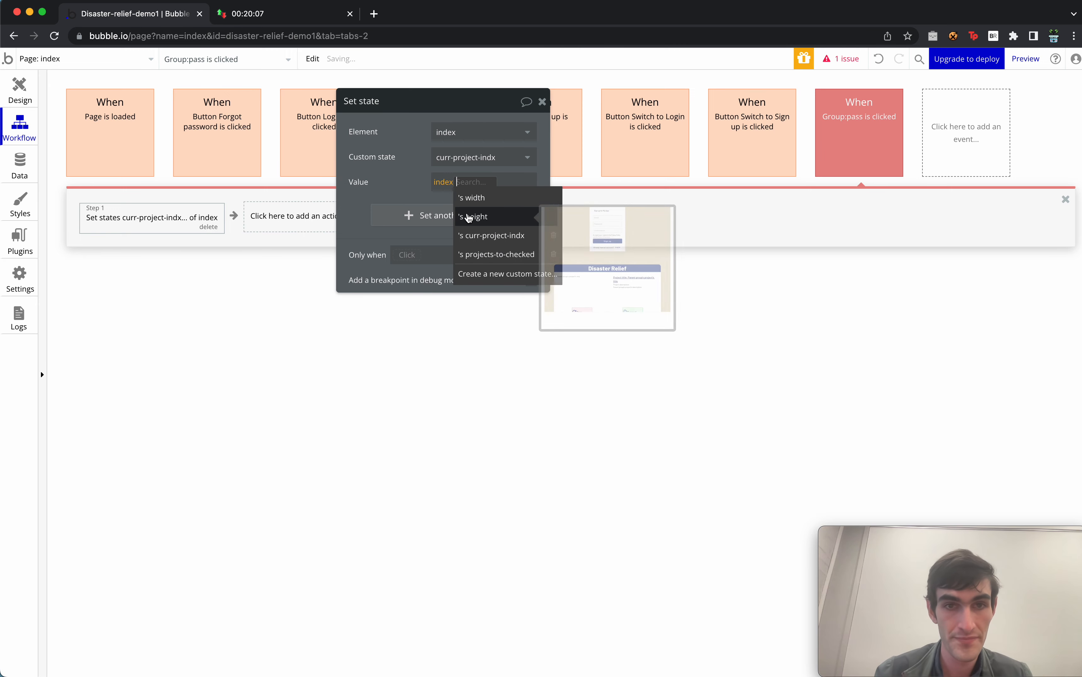
left_click(518, 235)
left_click(445, 194)
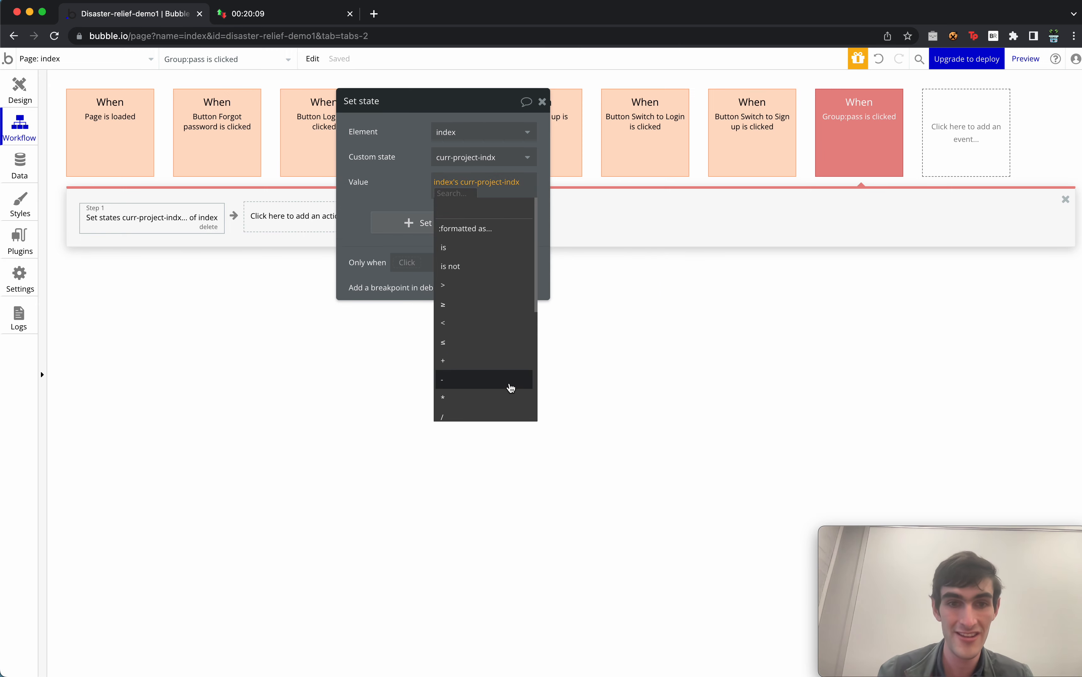
left_click(510, 362)
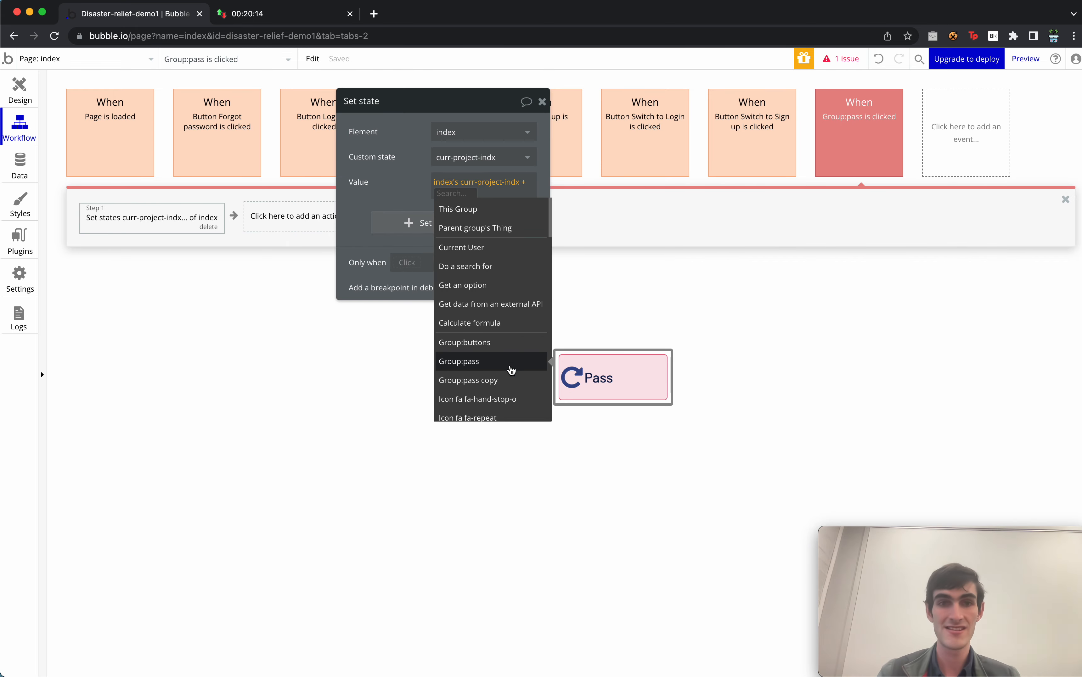
type("1")
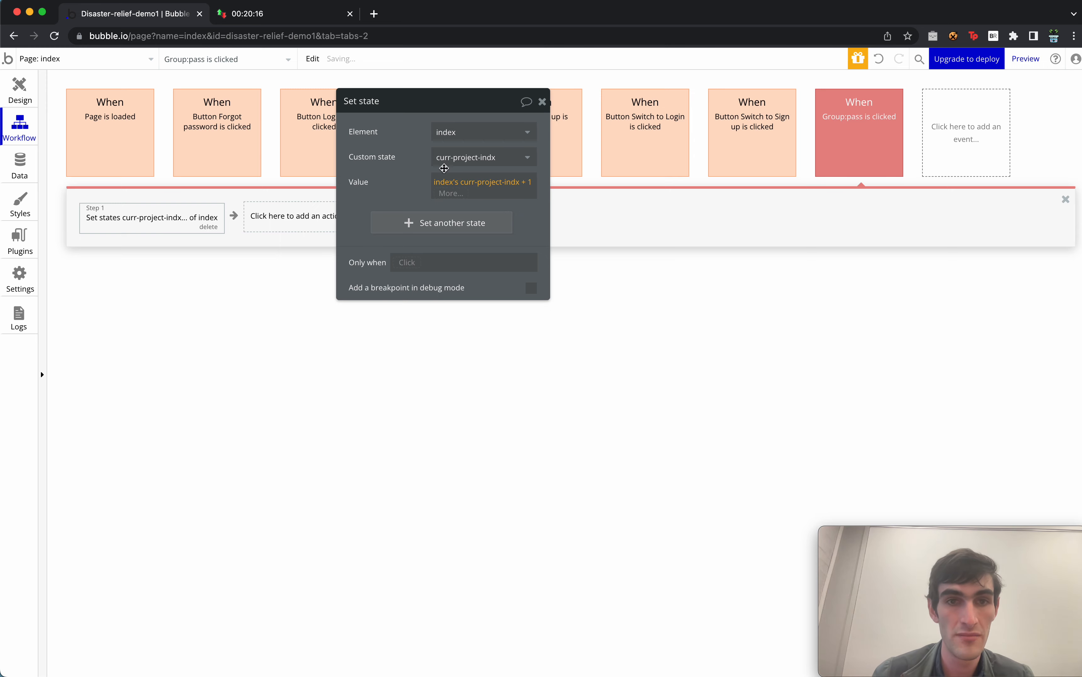
left_click(541, 102)
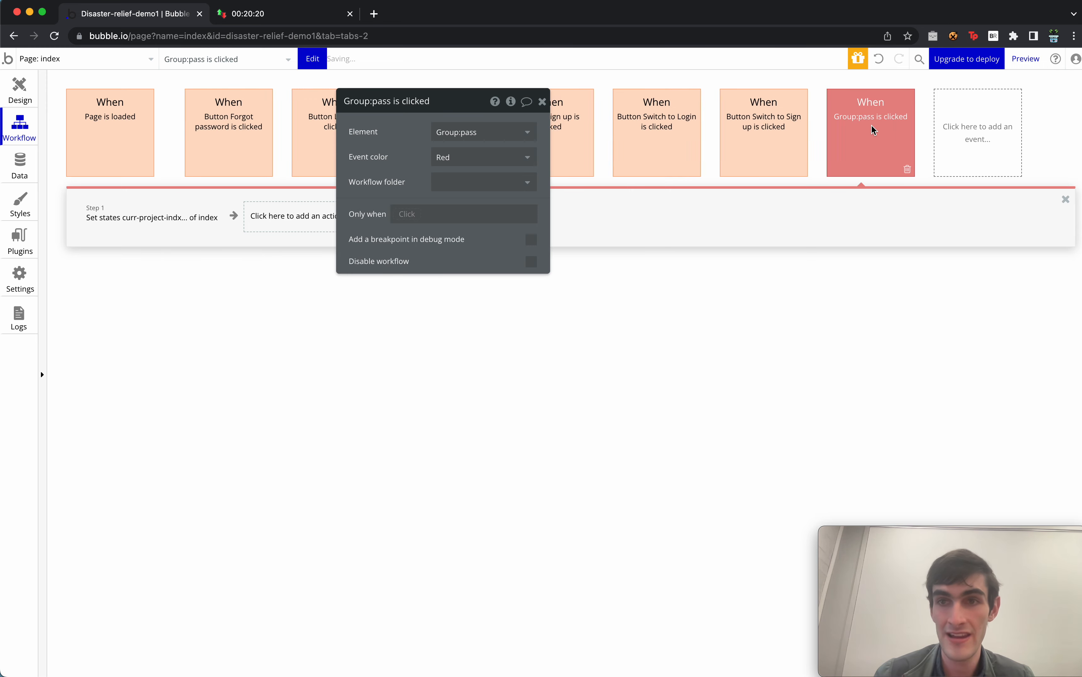
key("ctrl+v")
Colour the duplicated event Green and make it fire on Group:pass copy.
left_click(480, 159)
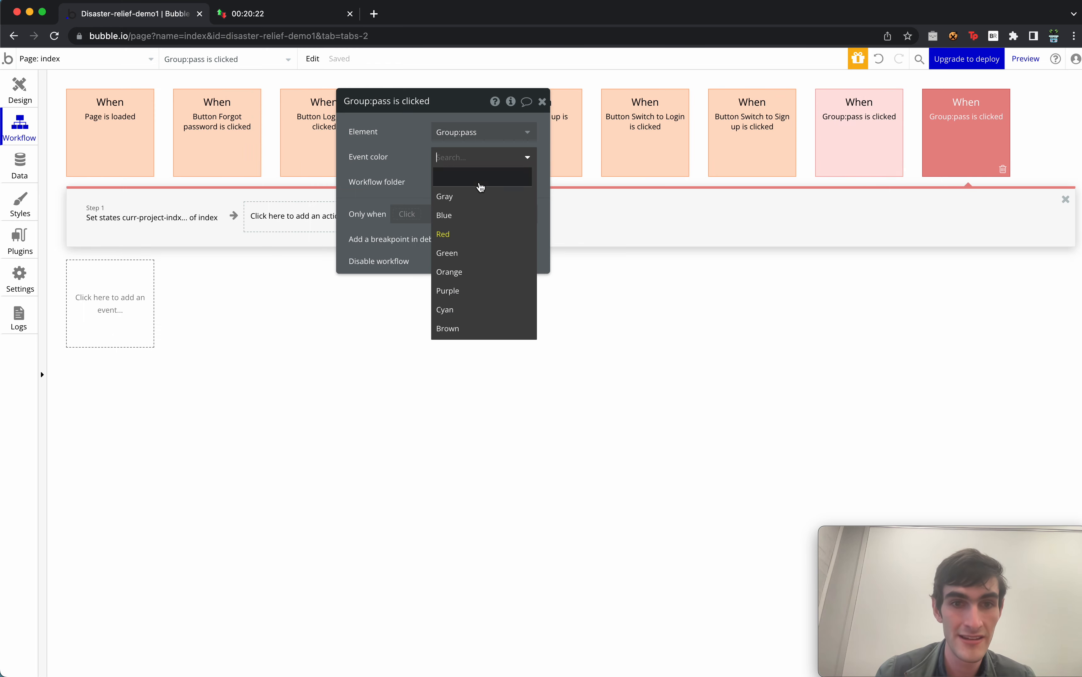
left_click(486, 254)
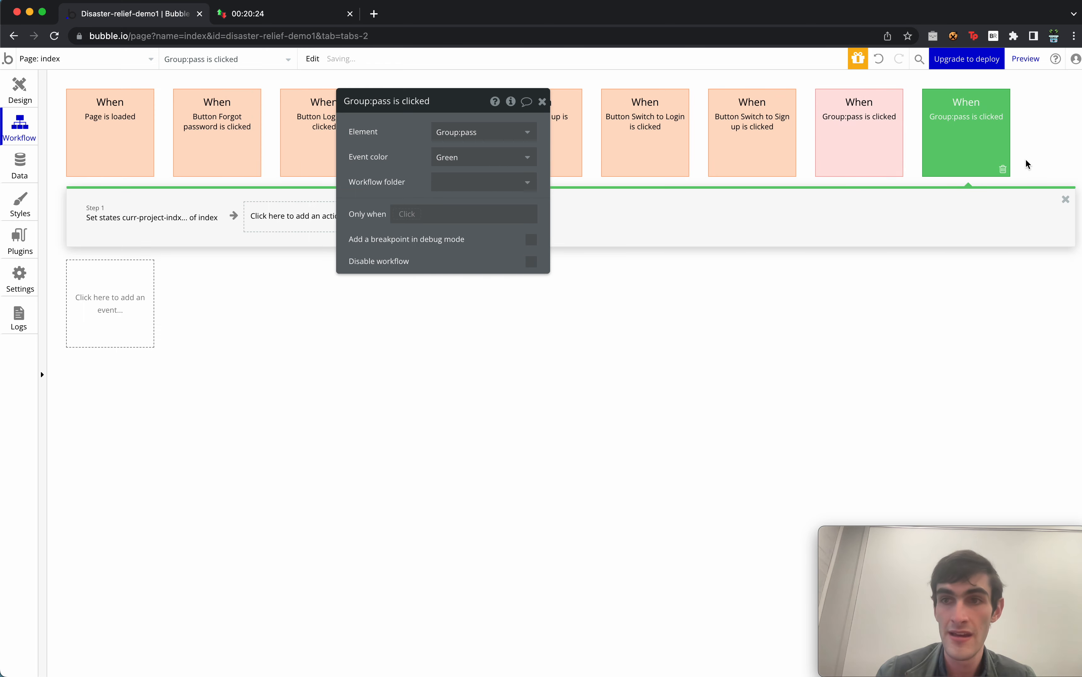
left_click(479, 132)
type("Grou")
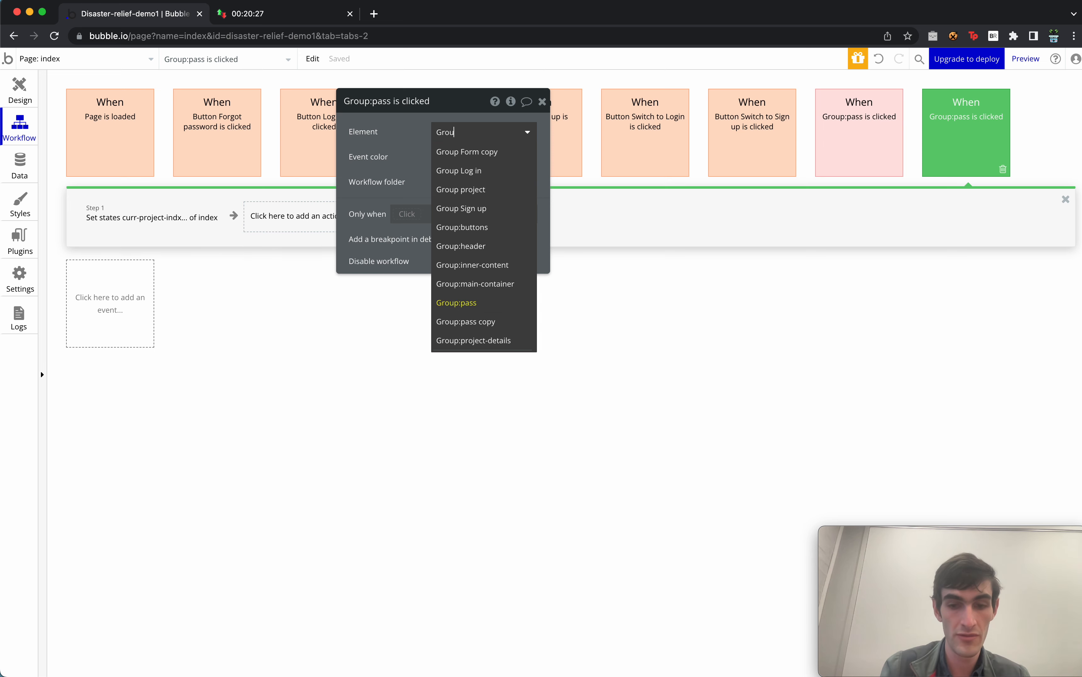
type("p:s")
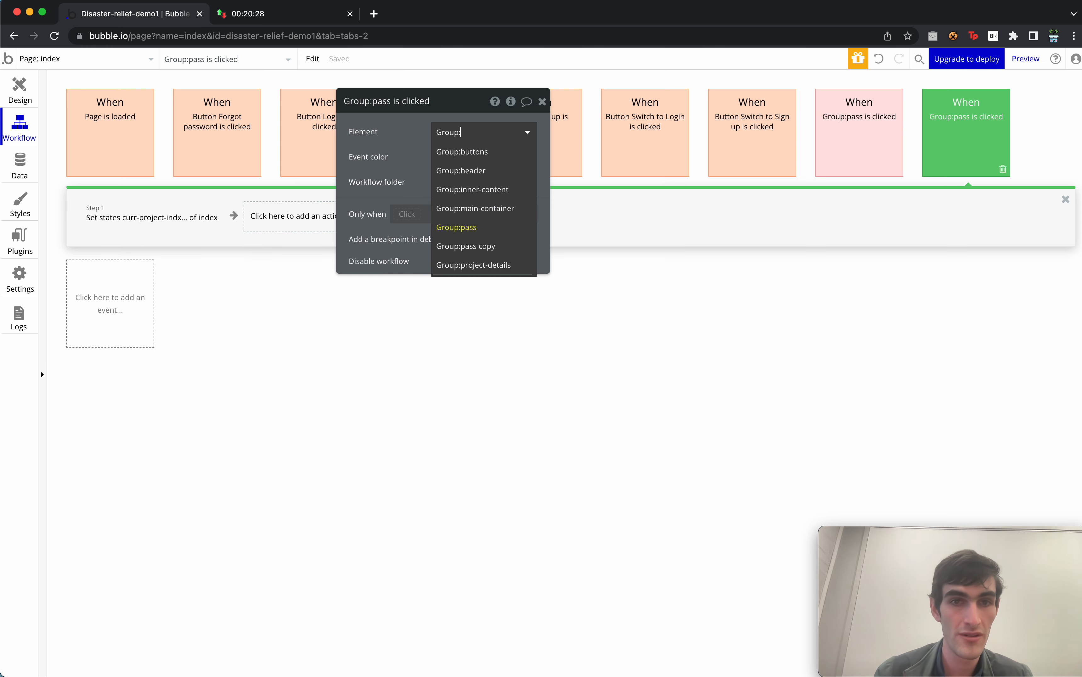
left_click(512, 247)
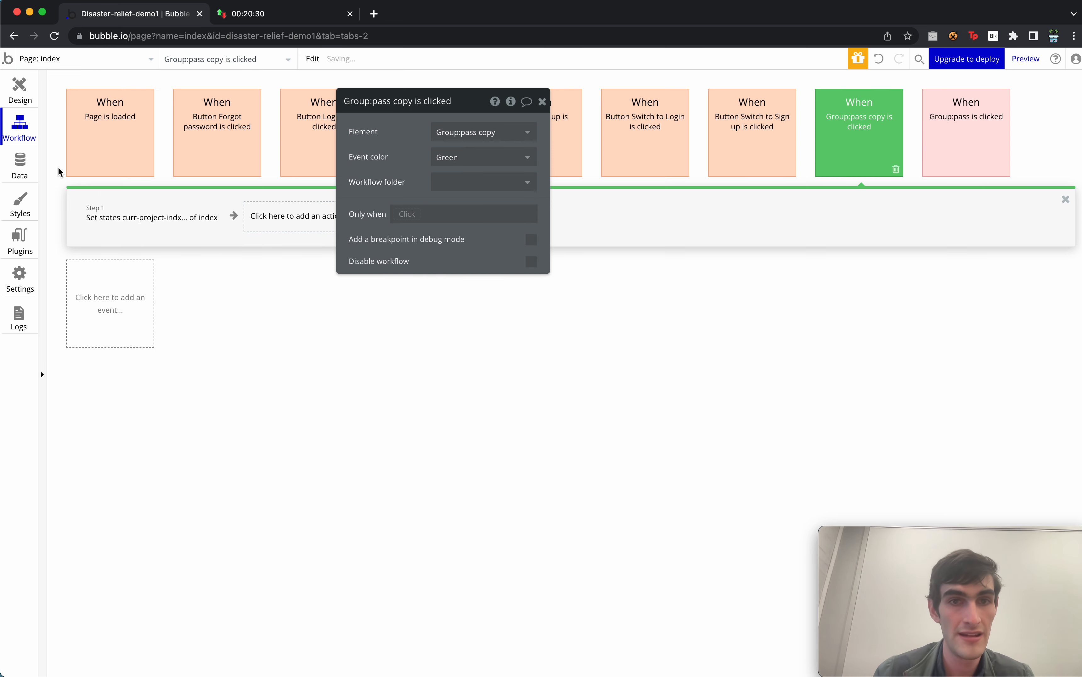
Rename Group:pass copy to Group:support and reopen its copied Set state step.
left_click(20, 90)
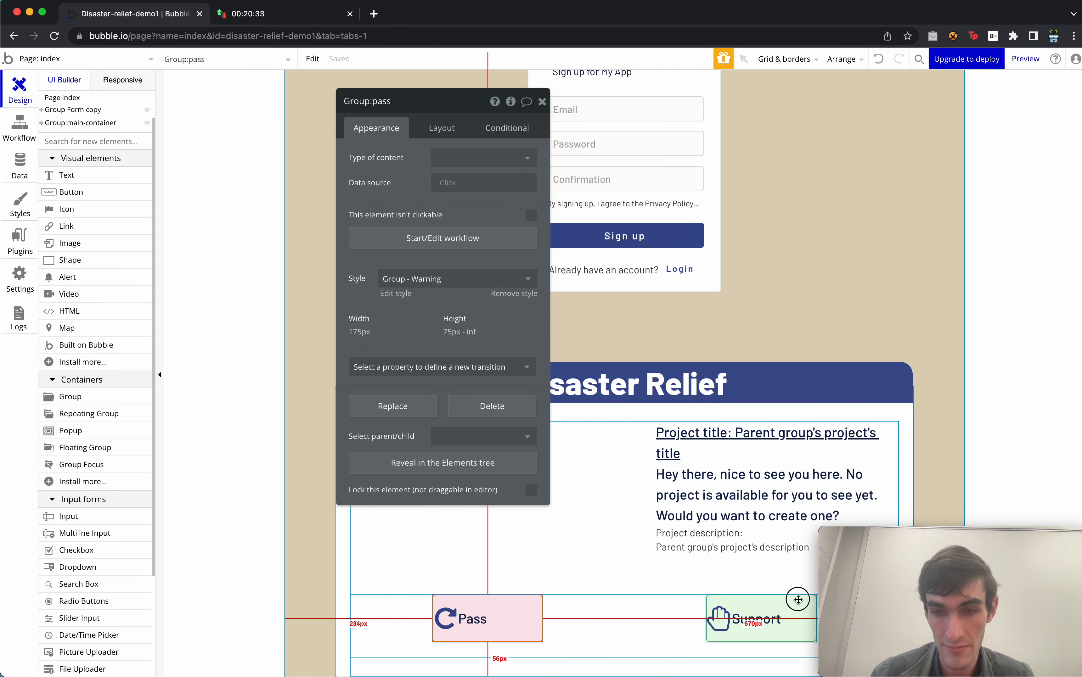
double_click(445, 103)
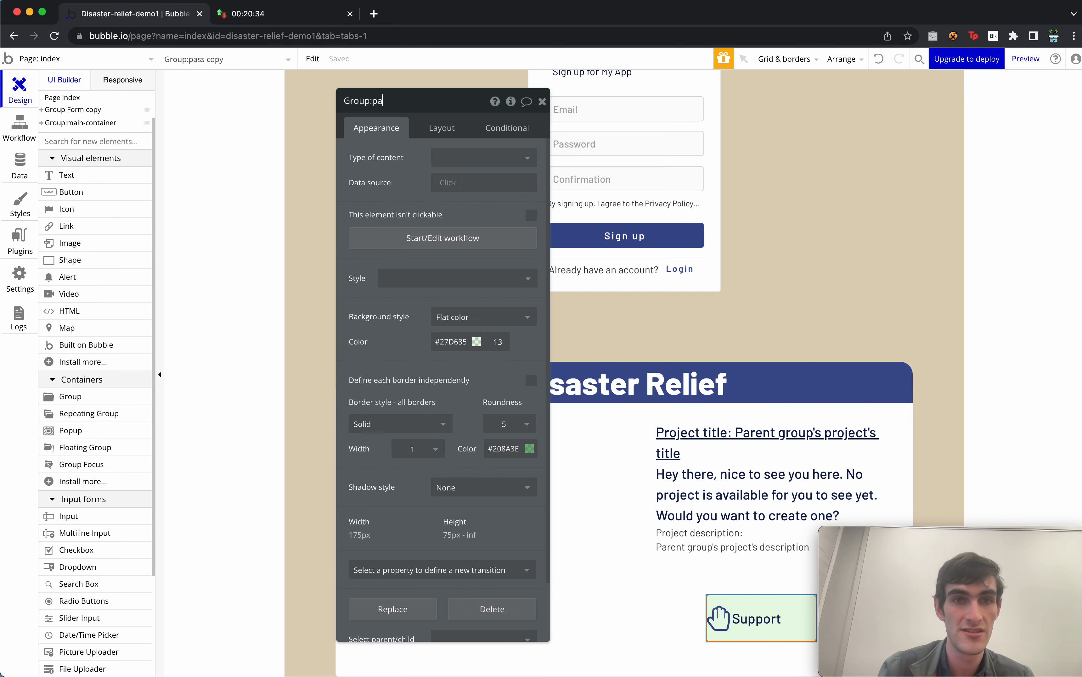
type("support")
key("Return")
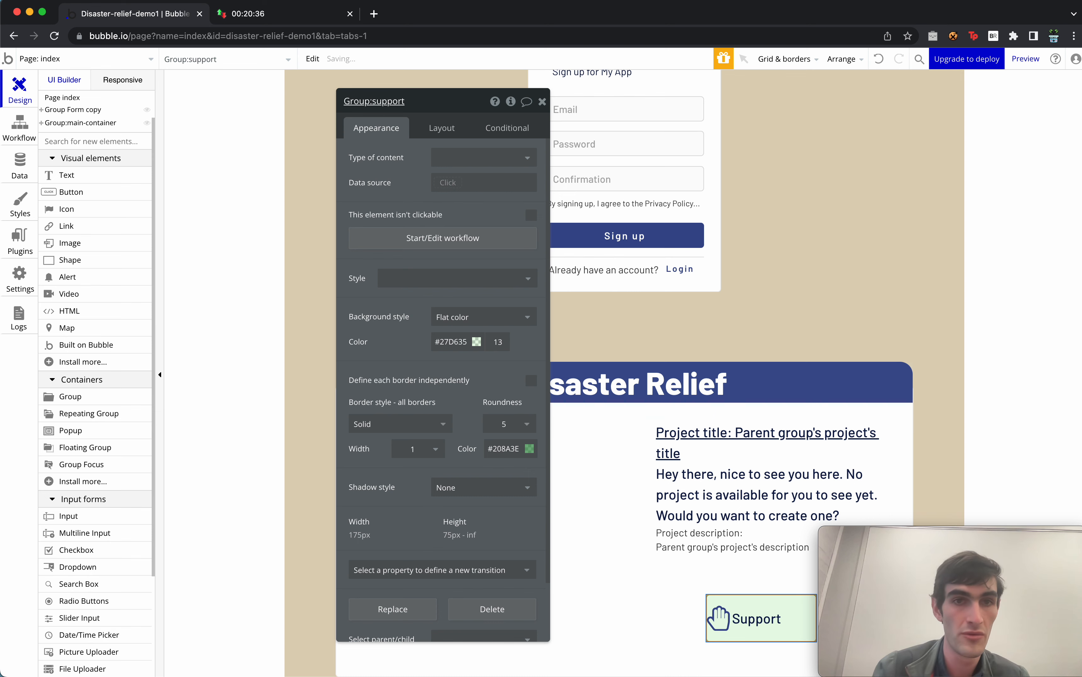
left_click(31, 124)
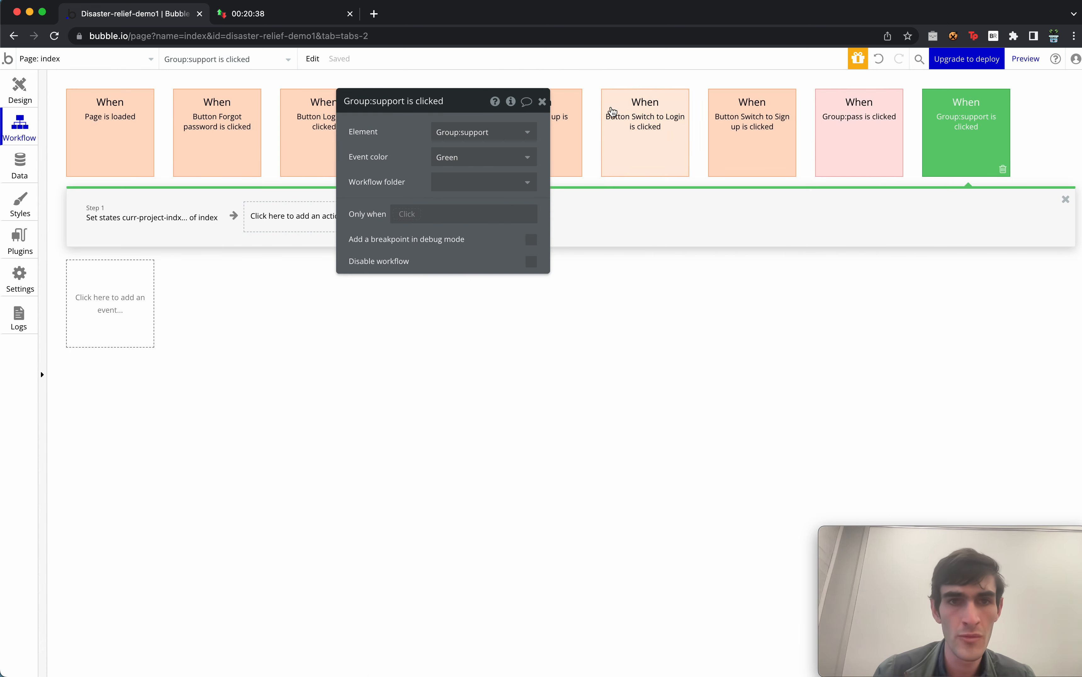
left_click(178, 214)
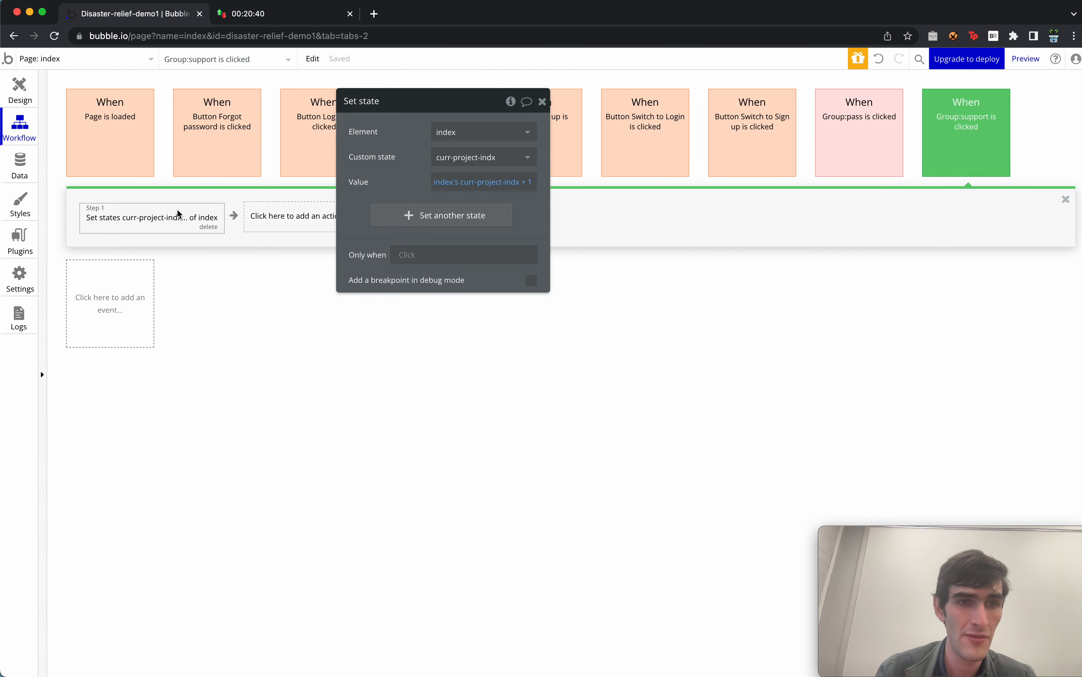
Add a Make changes to thing step targeting Group project's project.
left_click(289, 231)
mouse_move(312, 388)
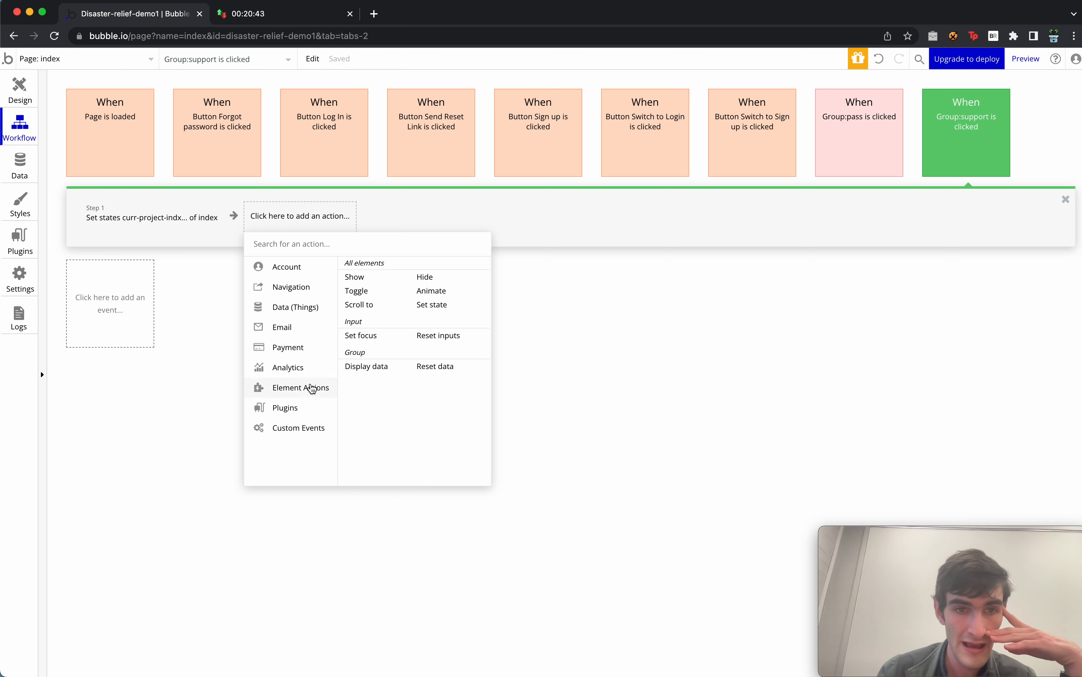
mouse_move(327, 306)
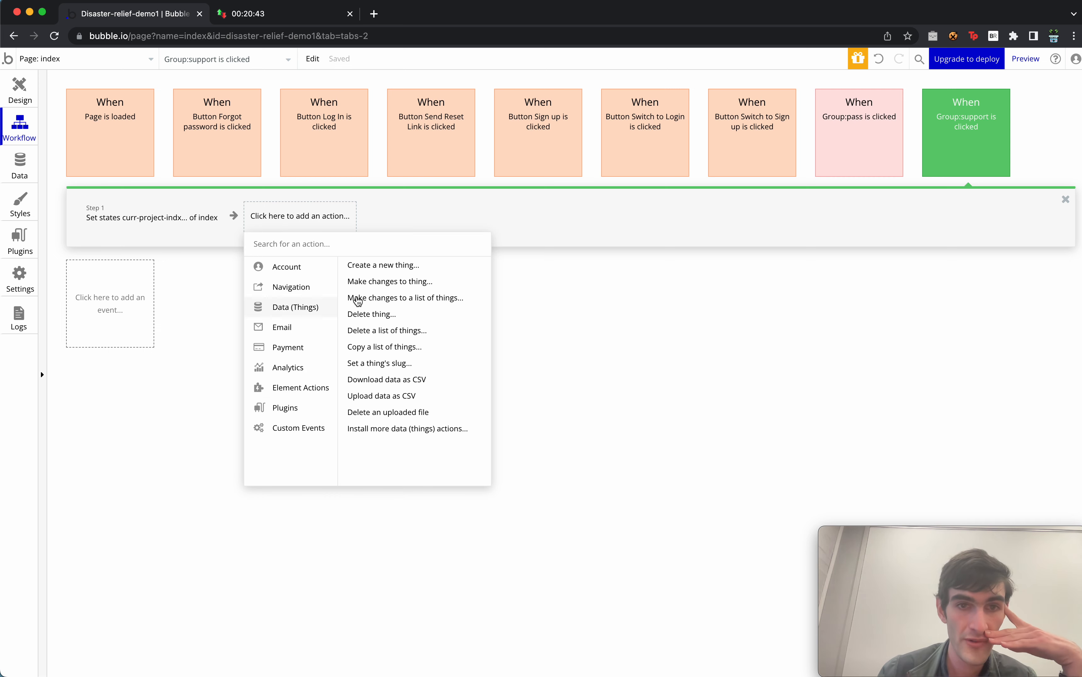
left_click(429, 284)
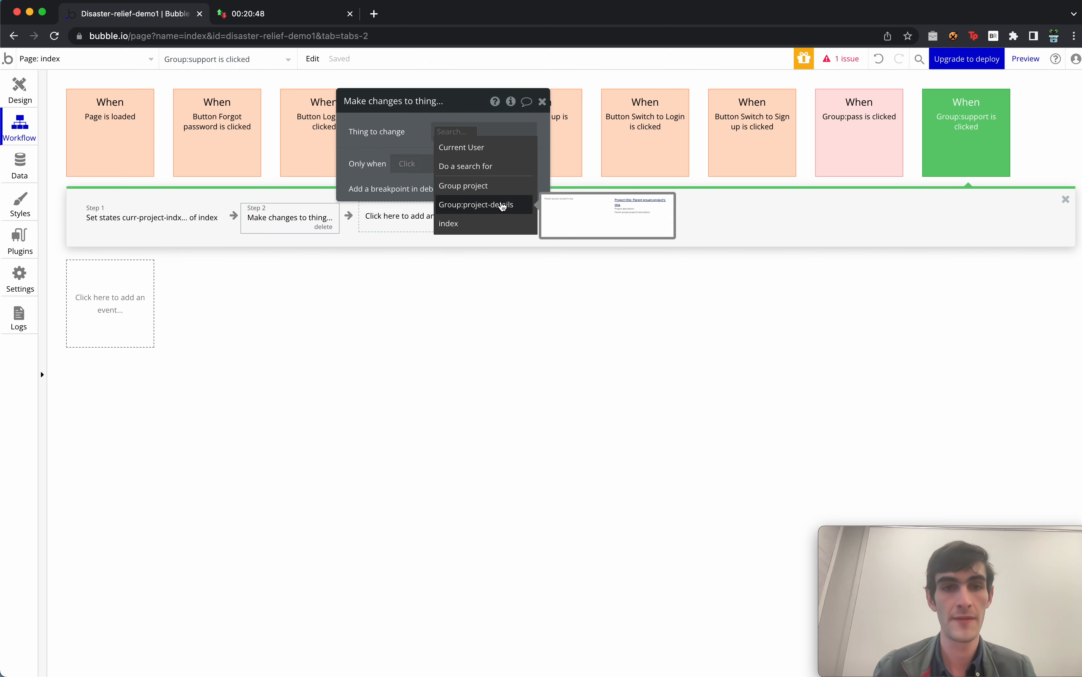
left_click(502, 186)
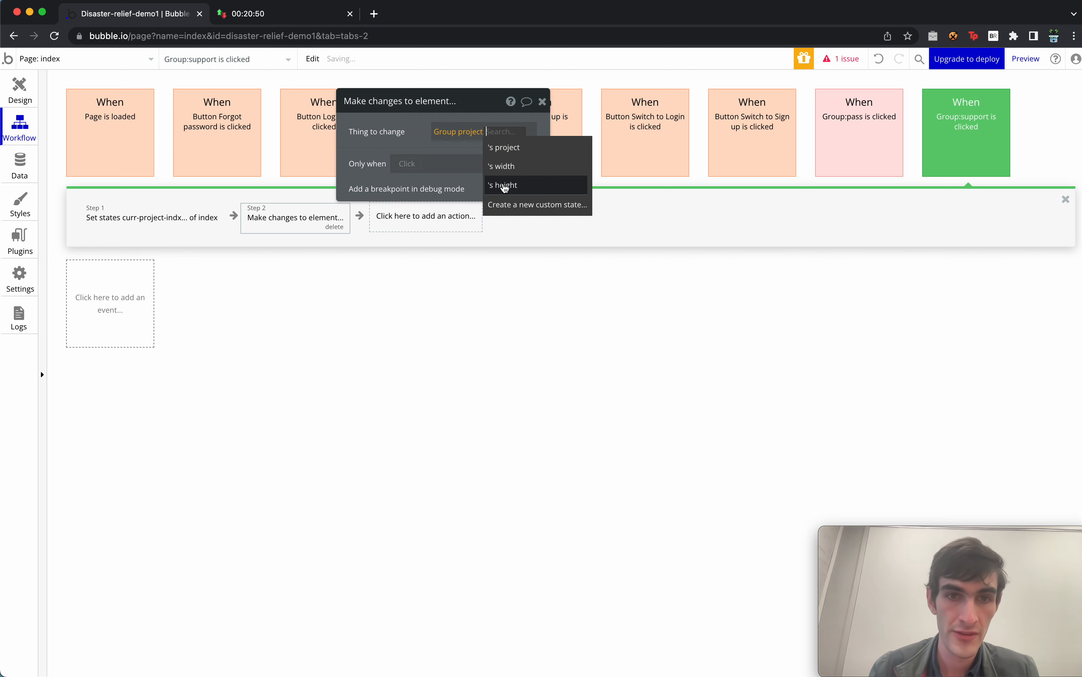
left_click(539, 147)
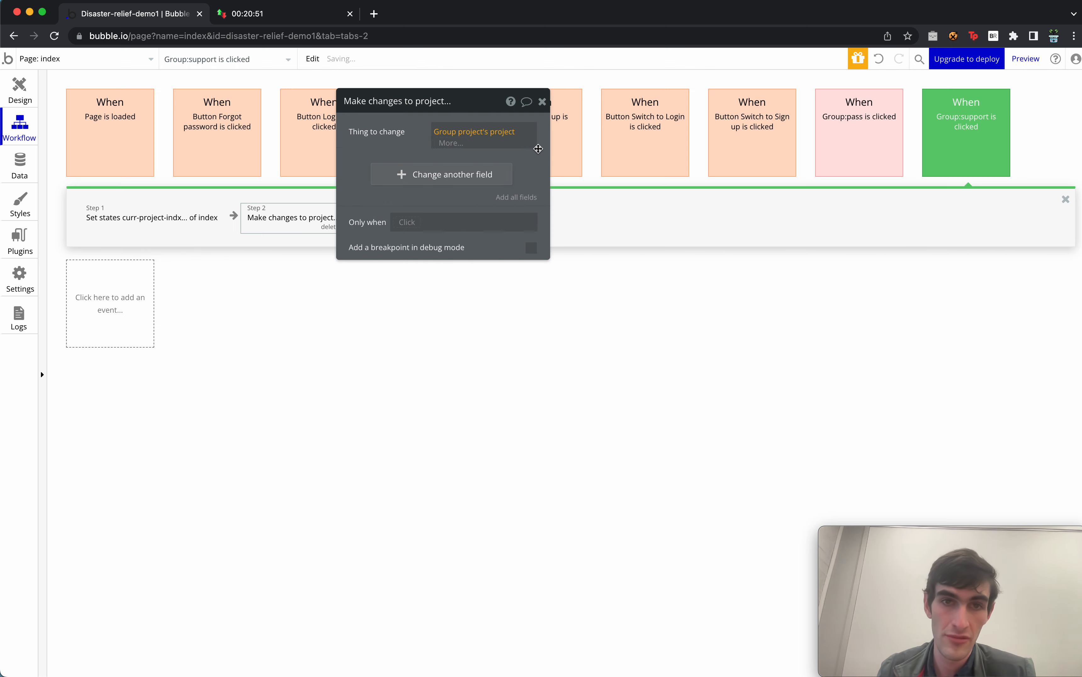
Add all project fields, then remove description, img and title, leaving current-supporters.
left_click(520, 198)
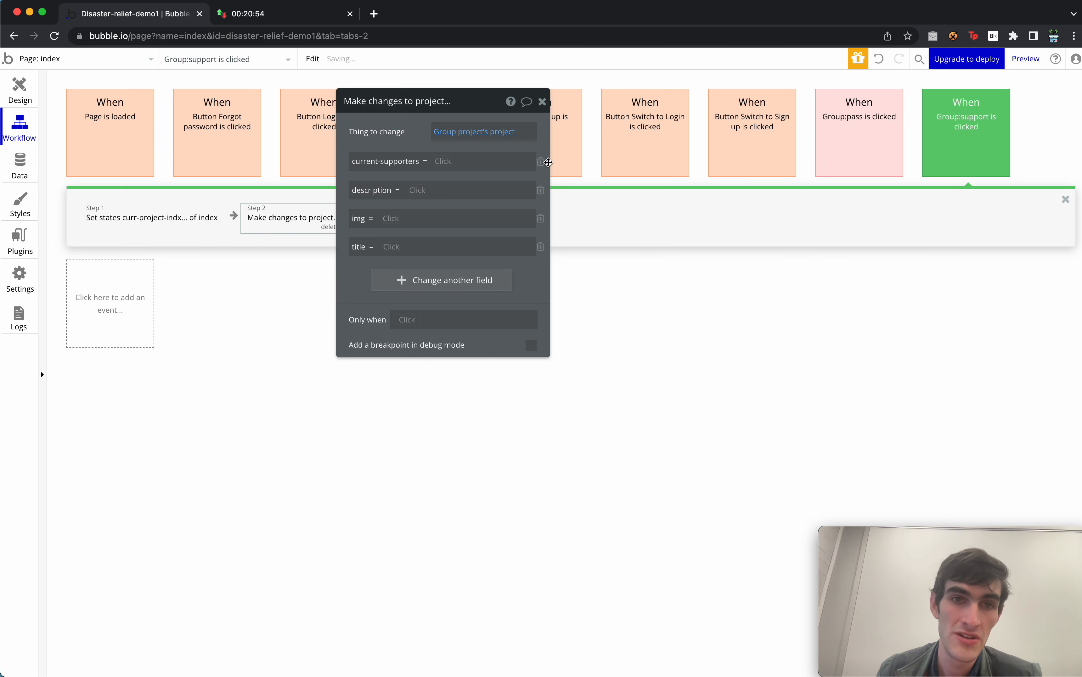
left_click(541, 191)
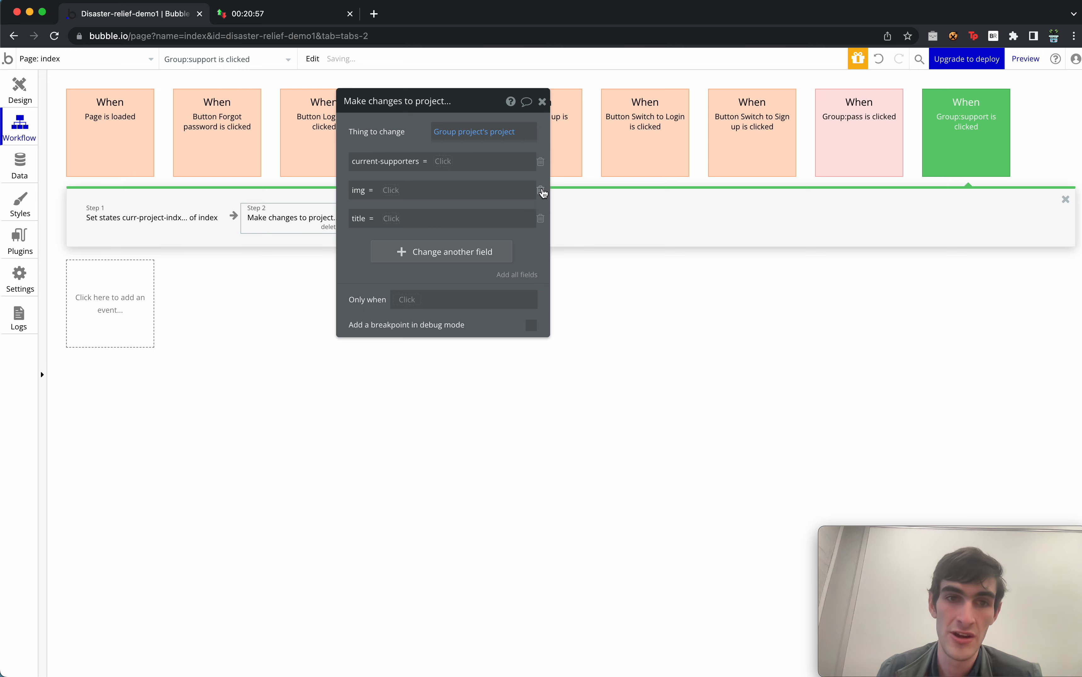
left_click(541, 190)
left_click(541, 190)
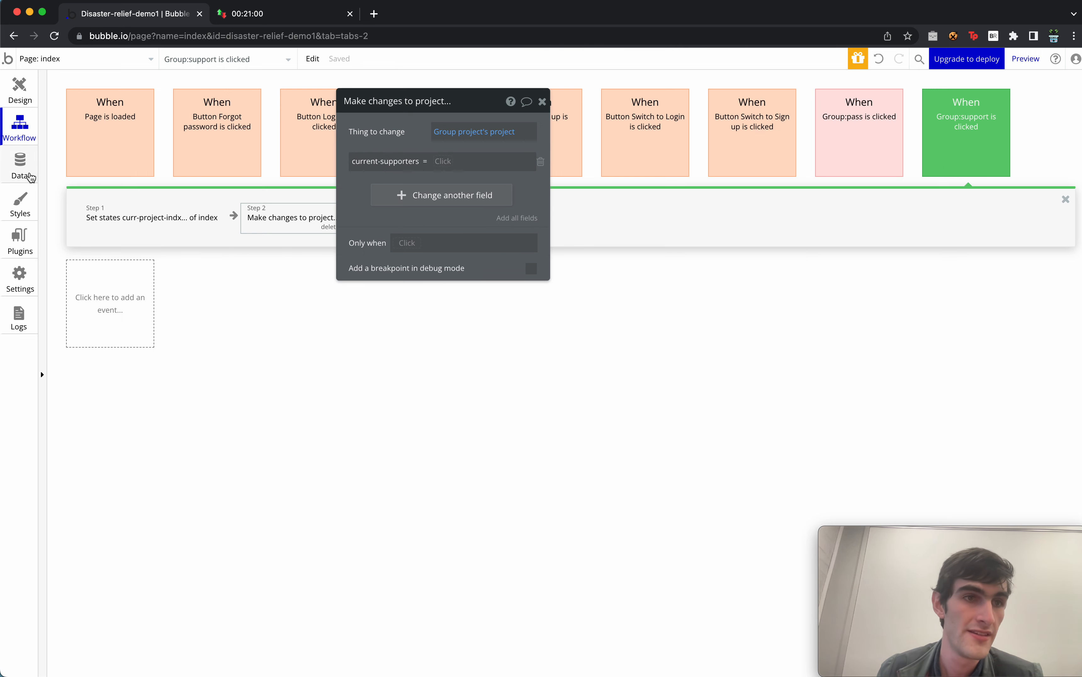
left_click(20, 168)
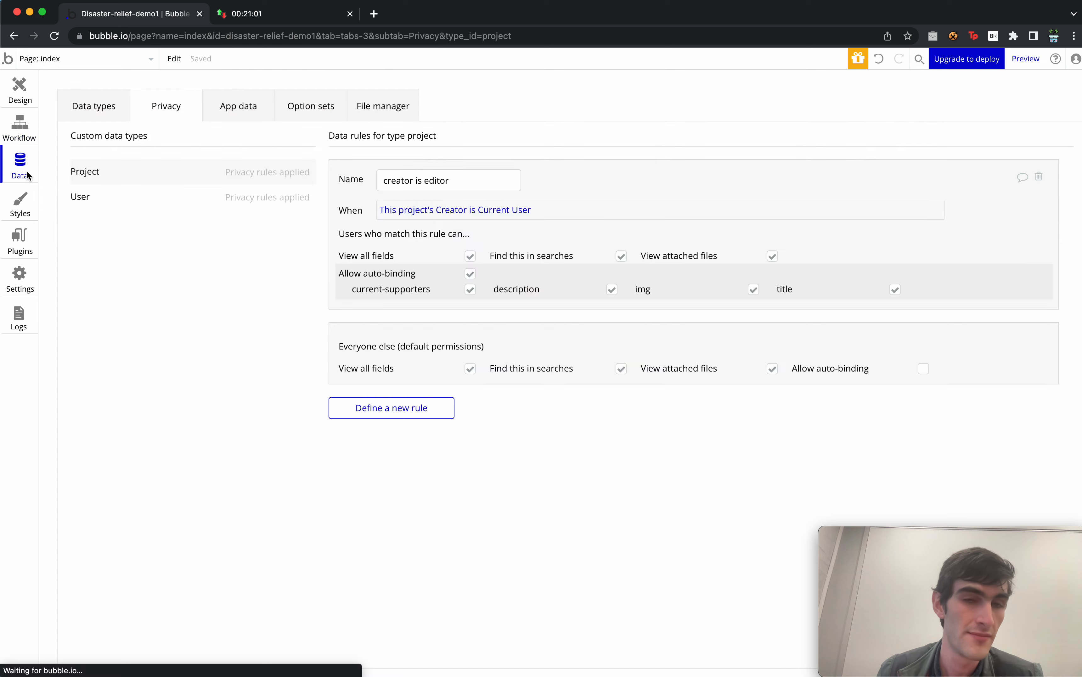
On the project type, create current-supporters as a list of Users and delete the single-User field.
left_click(120, 102)
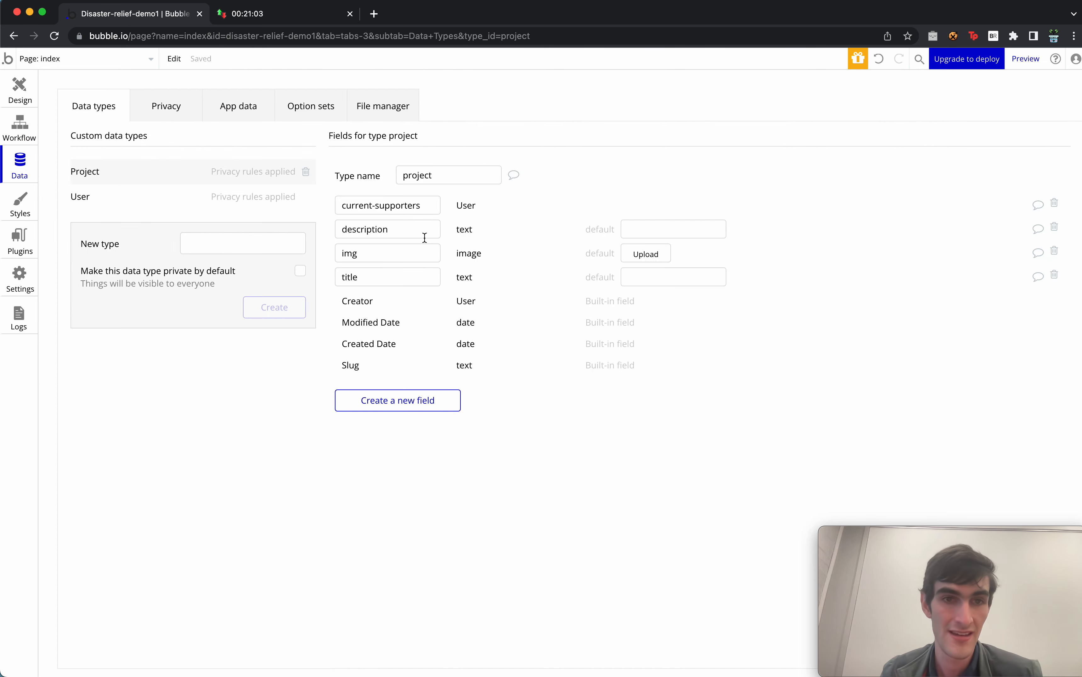
left_click(412, 405)
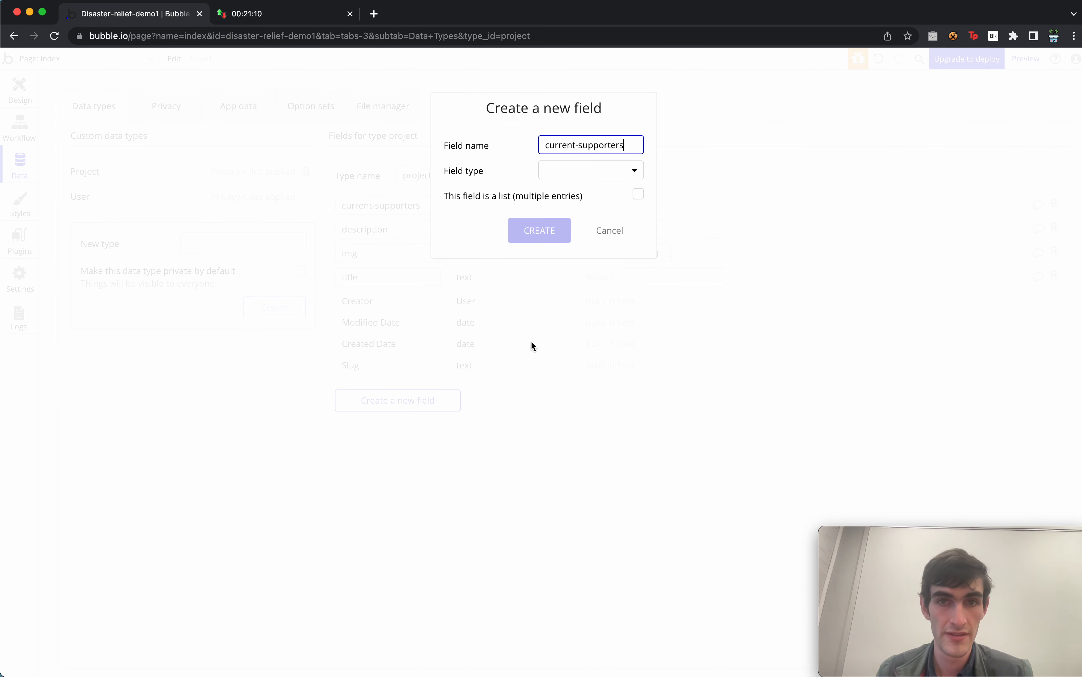
left_click(639, 195)
left_click(610, 170)
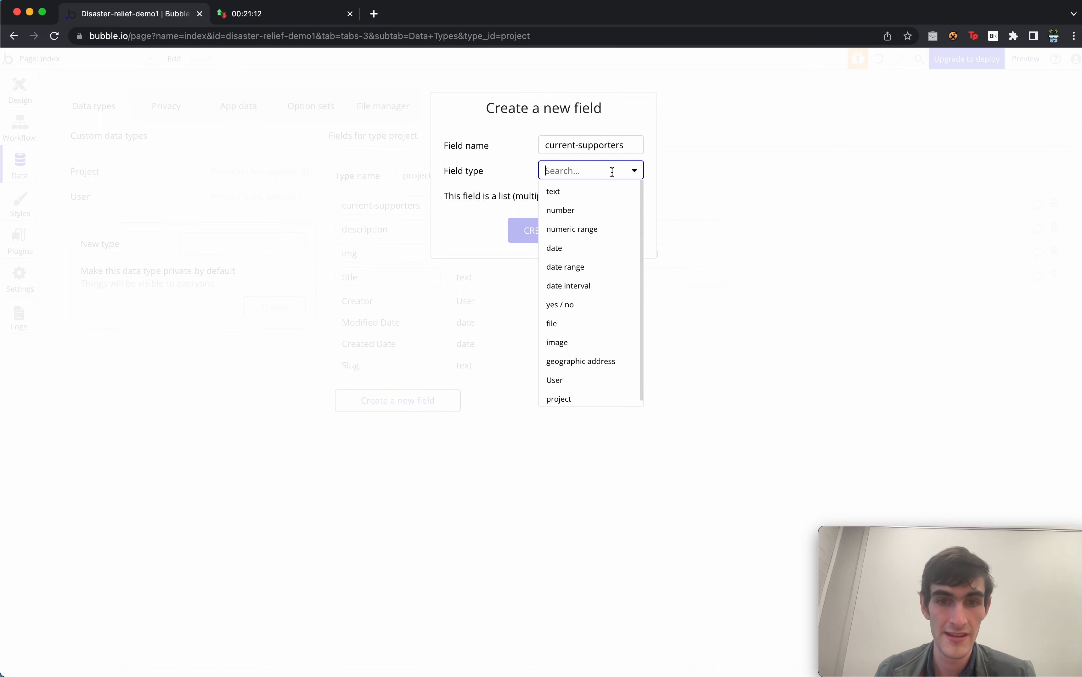
type("use")
left_click(600, 190)
left_click(562, 222)
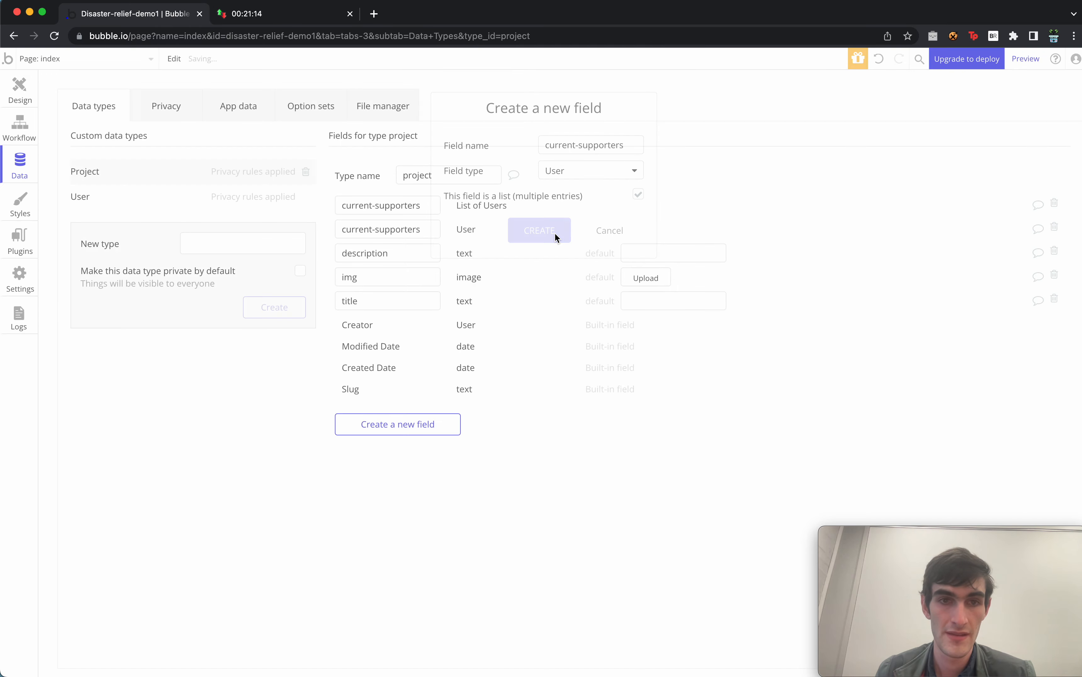
left_click(1054, 229)
Make the project change step add Current User to the current-supporters list.
left_click(15, 90)
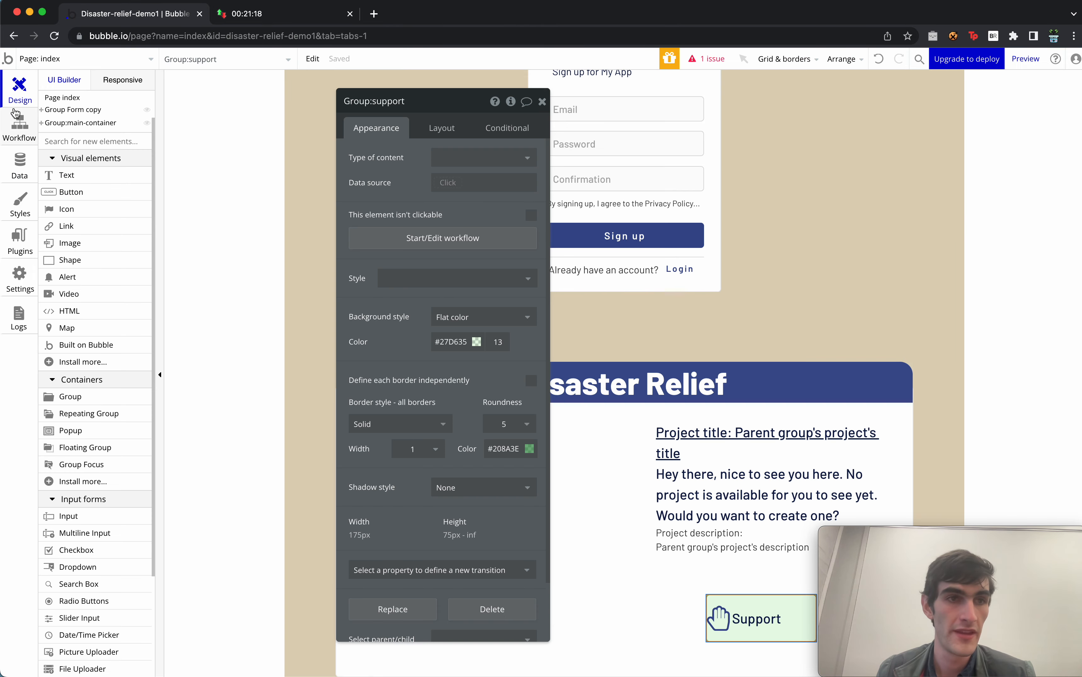
left_click(22, 129)
left_click(373, 162)
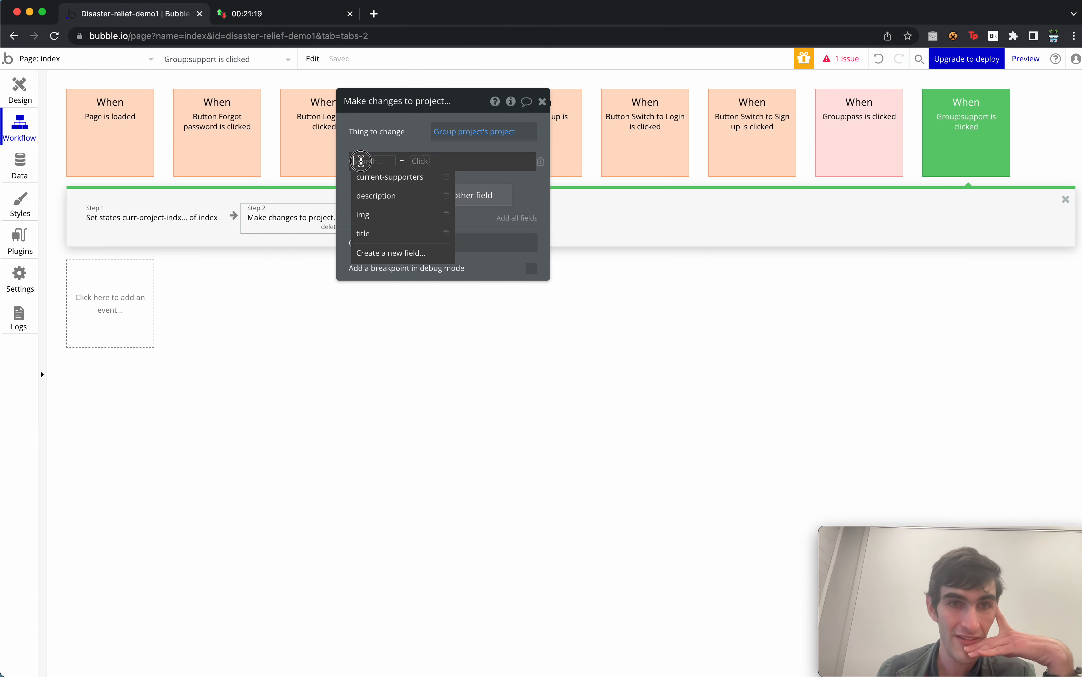
left_click(381, 177)
left_click(436, 167)
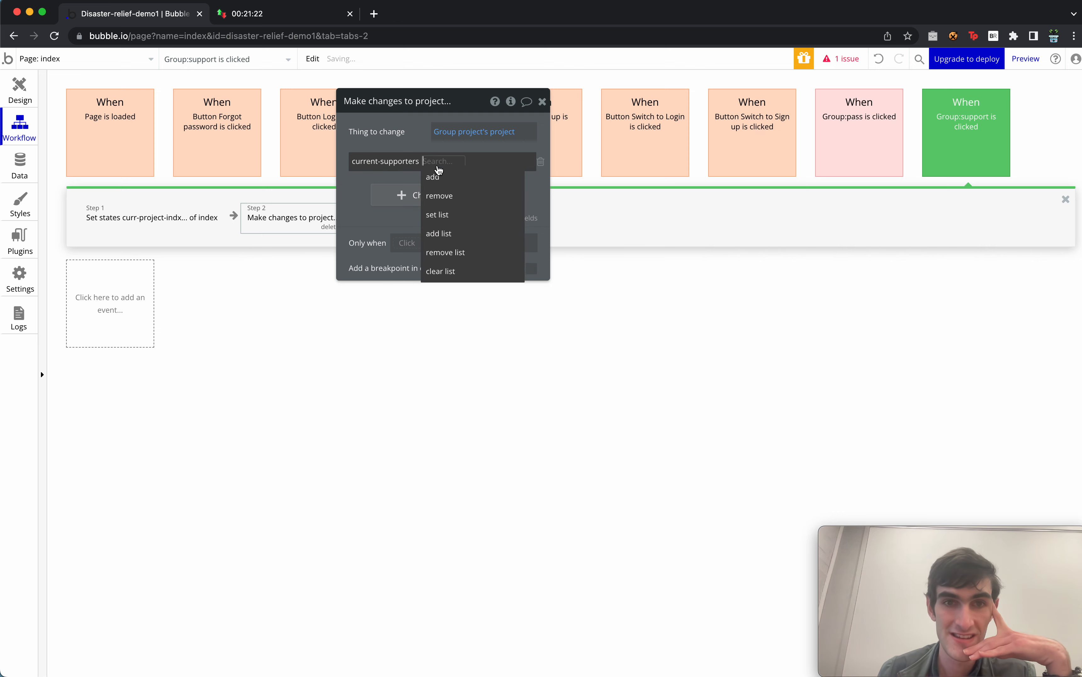
left_click(455, 176)
left_click(456, 169)
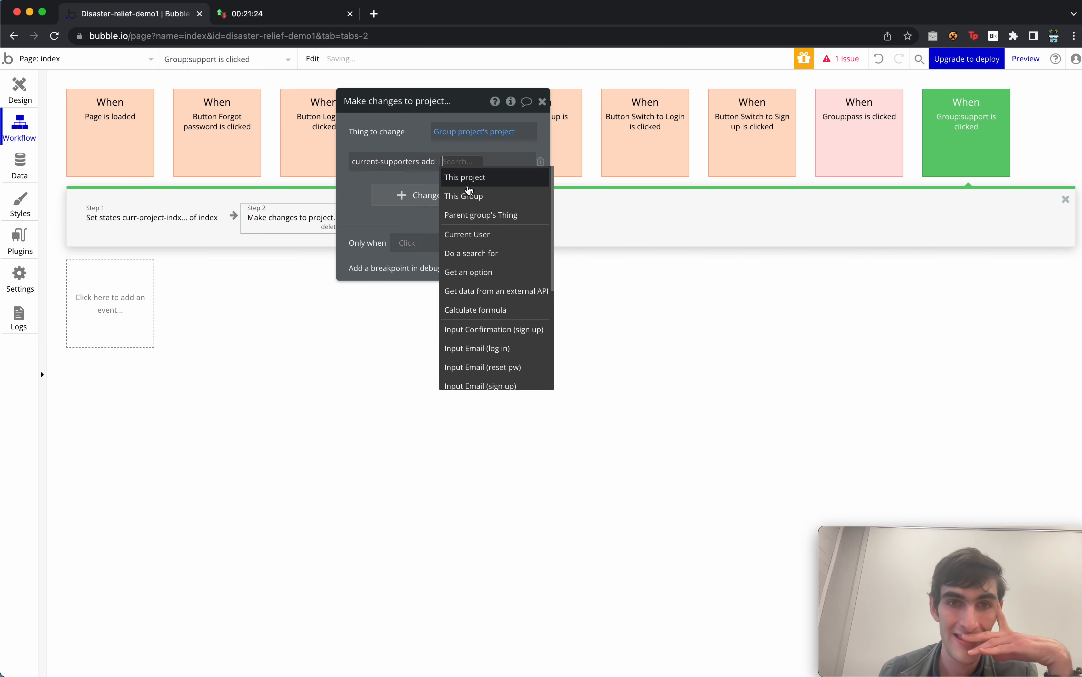
left_click(458, 234)
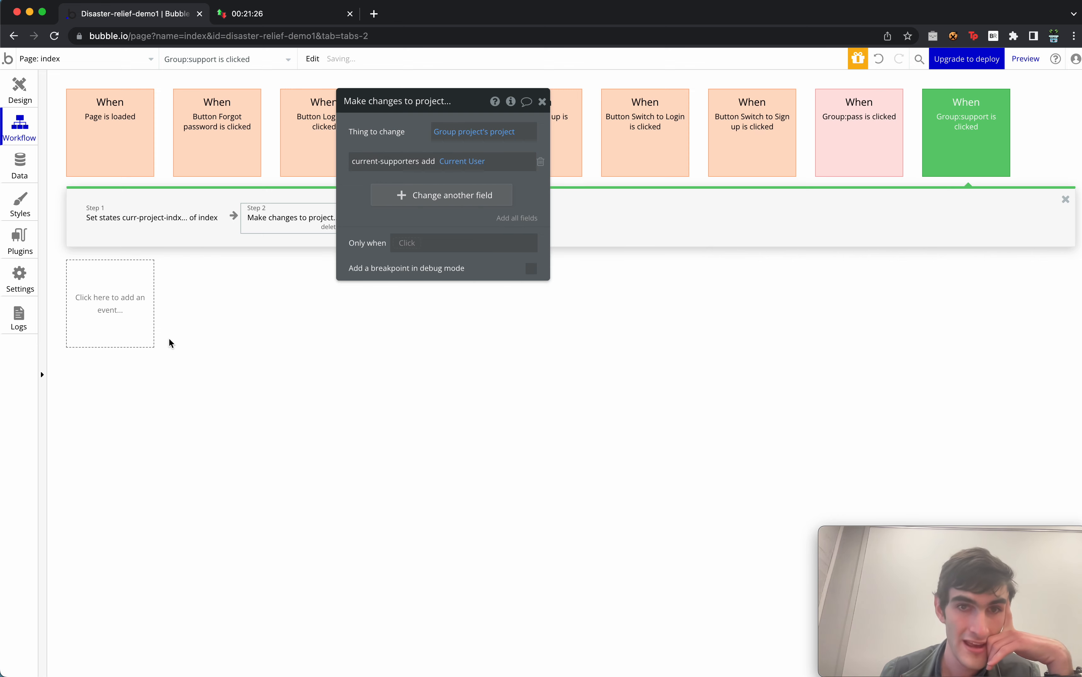
left_click(542, 102)
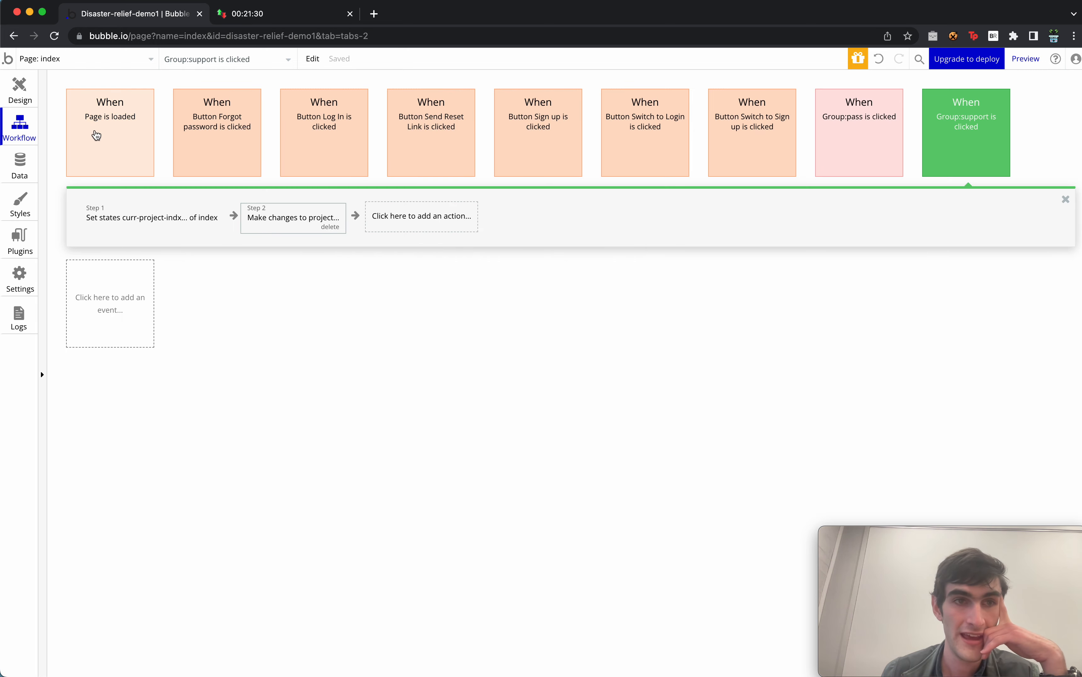
left_click(107, 141)
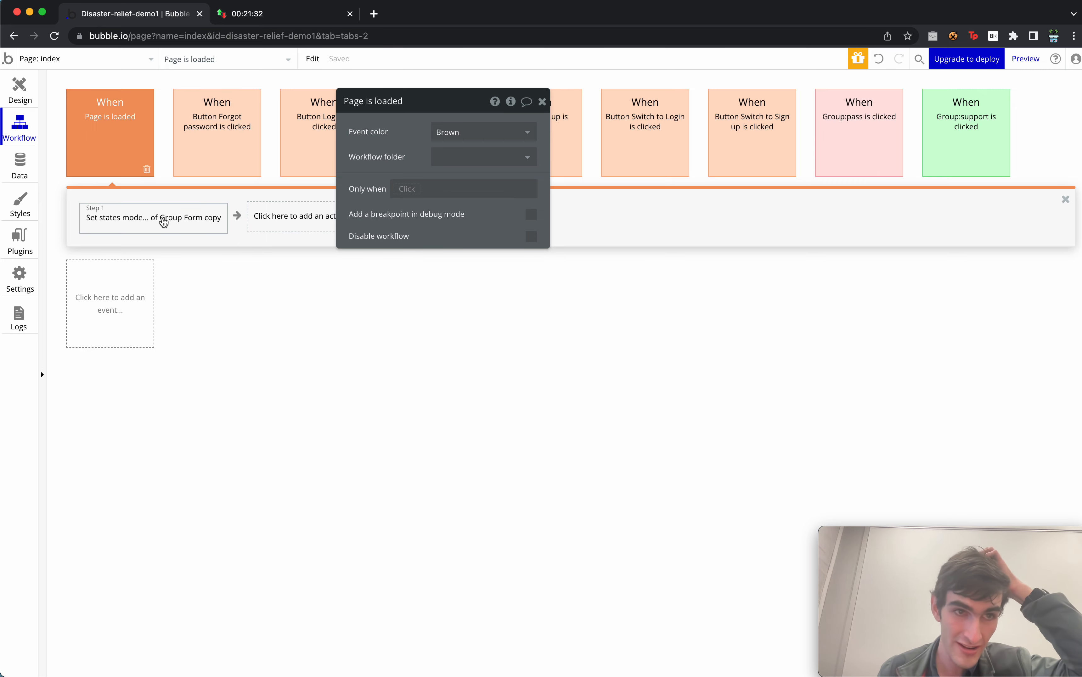
Add a Set state step on page load targeting index's projects-to-checked state.
left_click(296, 217)
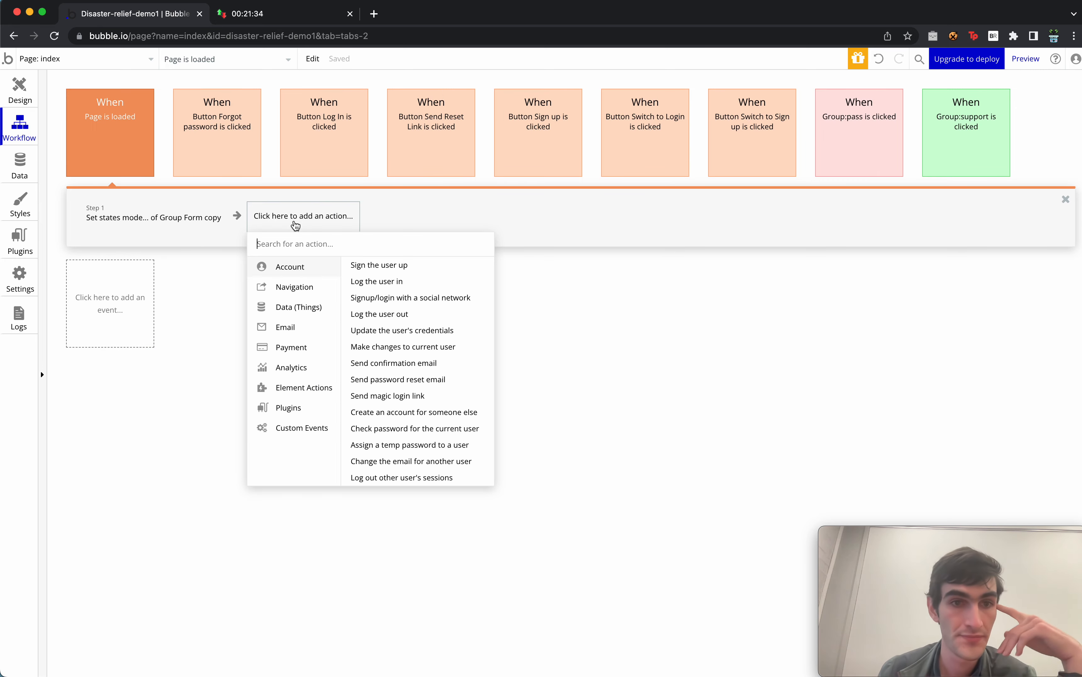
mouse_move(312, 397)
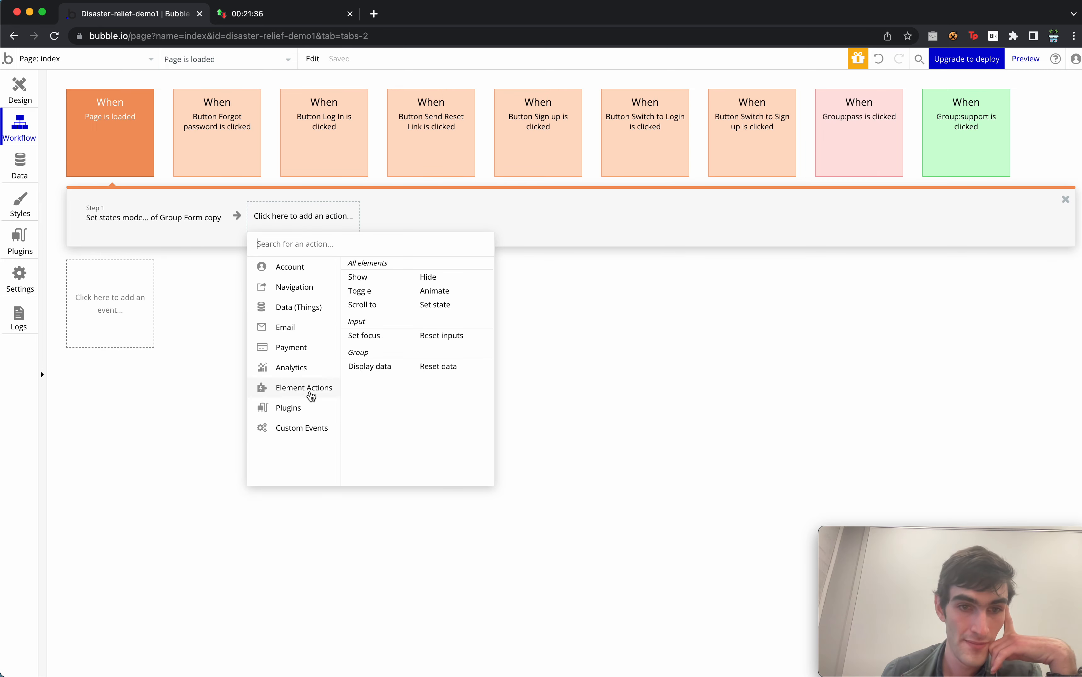
left_click(433, 306)
left_click(482, 131)
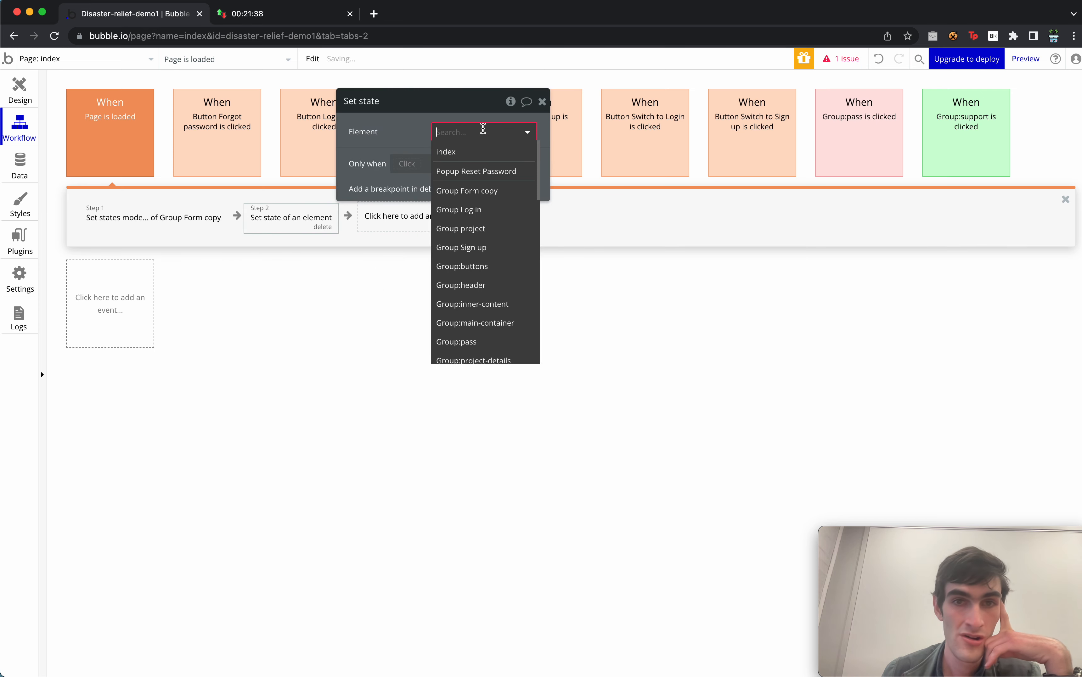
left_click(485, 153)
left_click(467, 166)
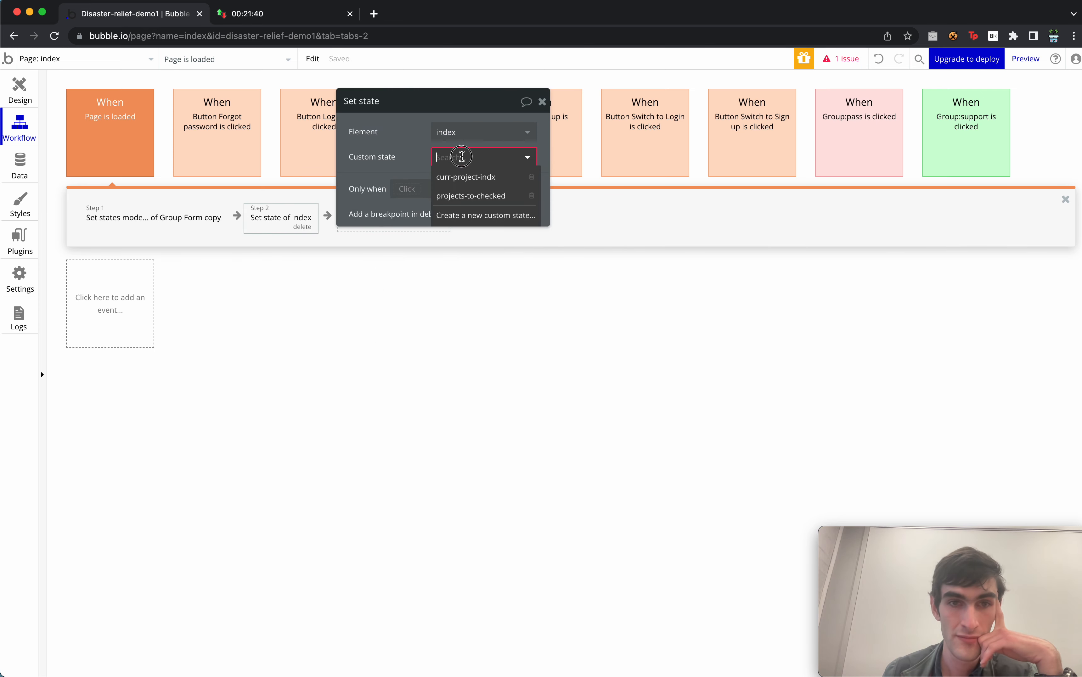
left_click(468, 193)
Set its value to Search for projects where current-supporters doesn't contain Current User.
left_click(440, 184)
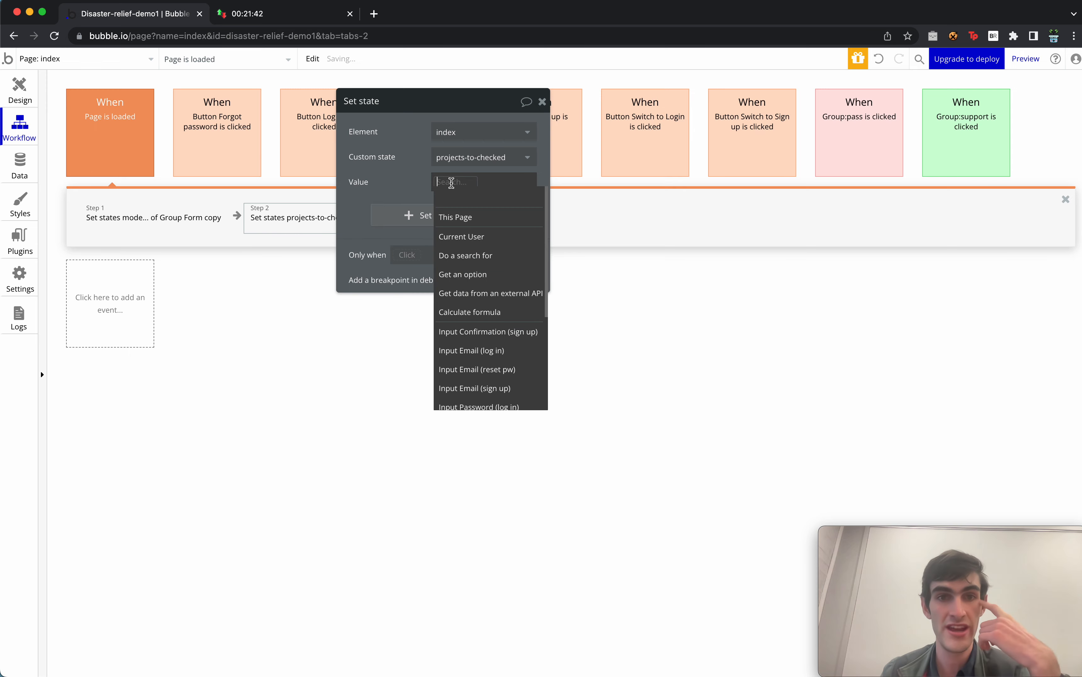
left_click(482, 254)
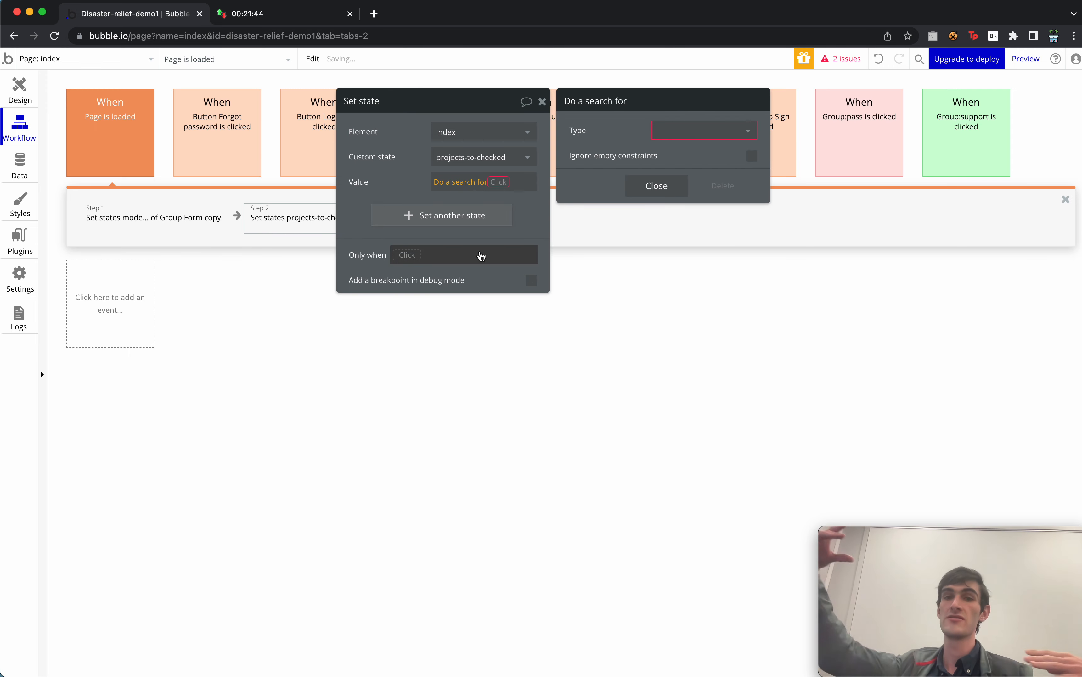
left_click(736, 130)
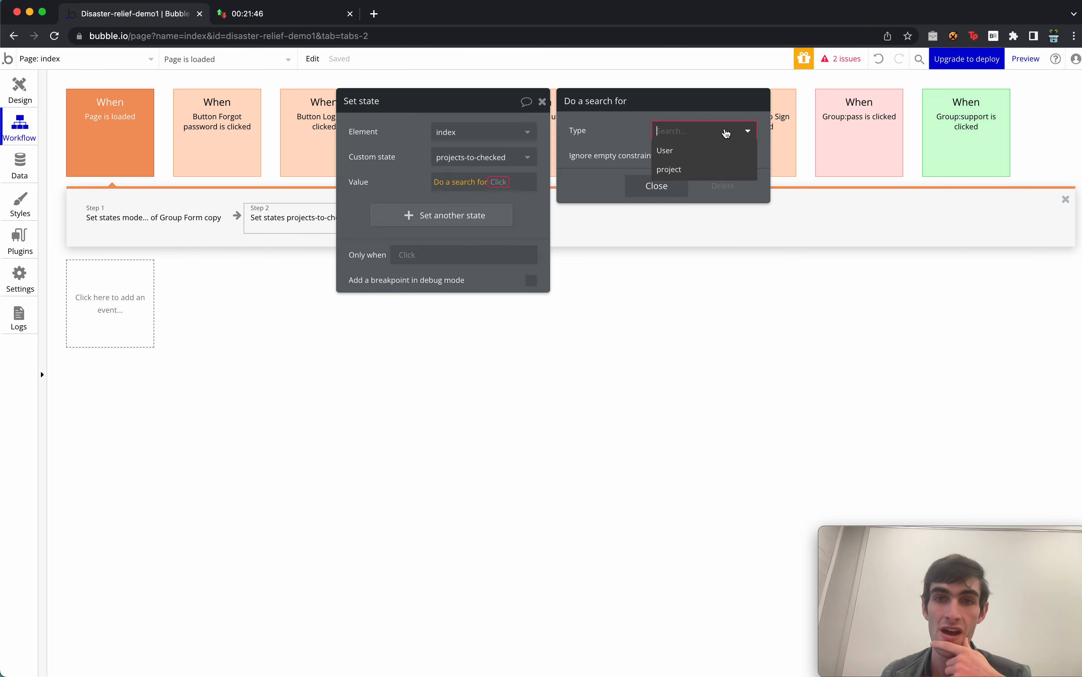
left_click(685, 171)
left_click(582, 161)
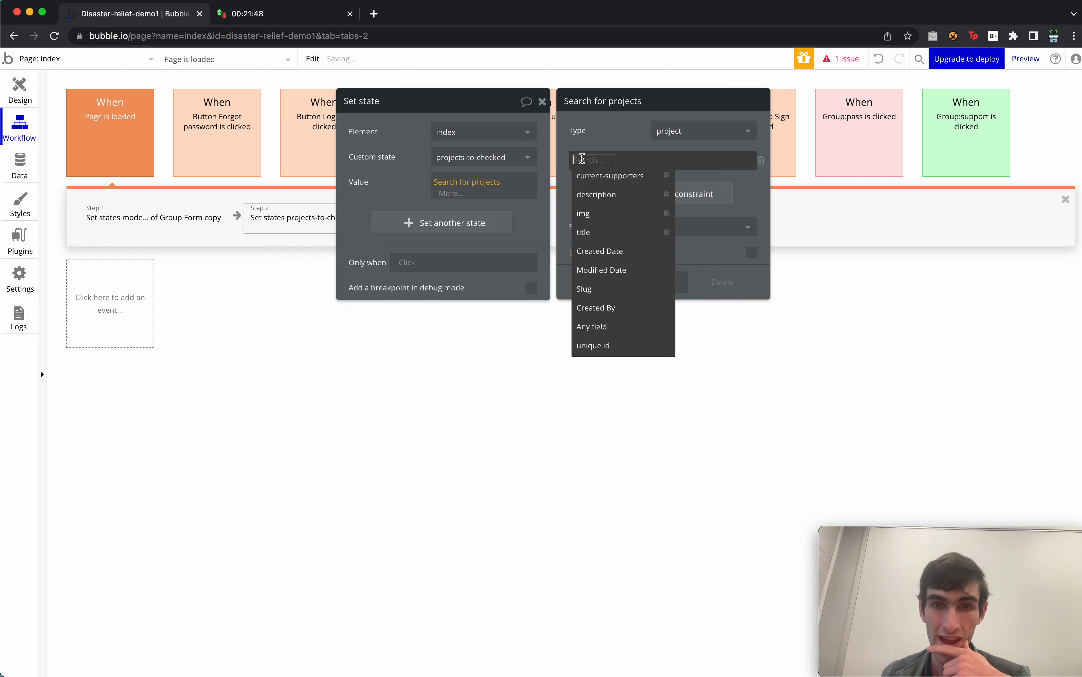
left_click(621, 174)
left_click(647, 160)
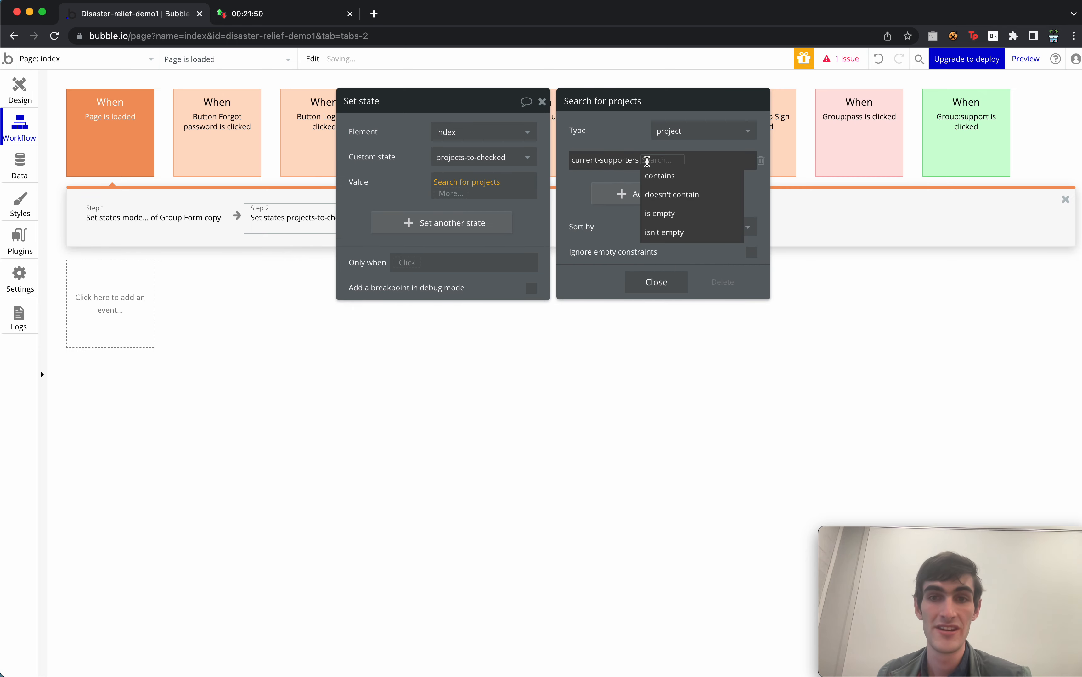
left_click(688, 195)
left_click(715, 160)
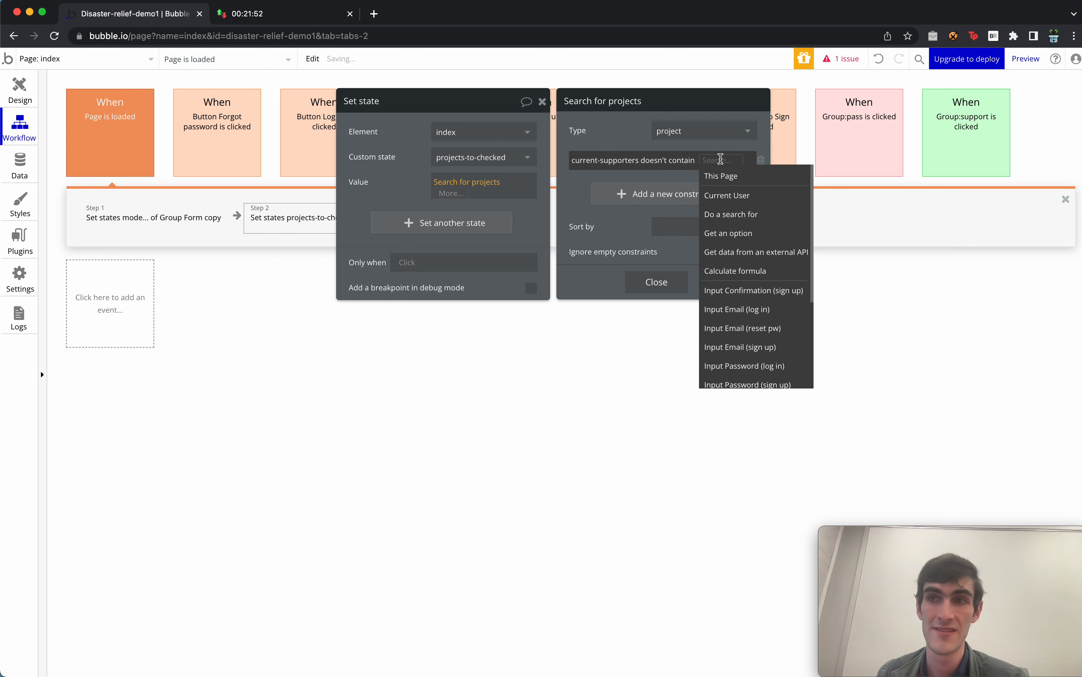
left_click(739, 196)
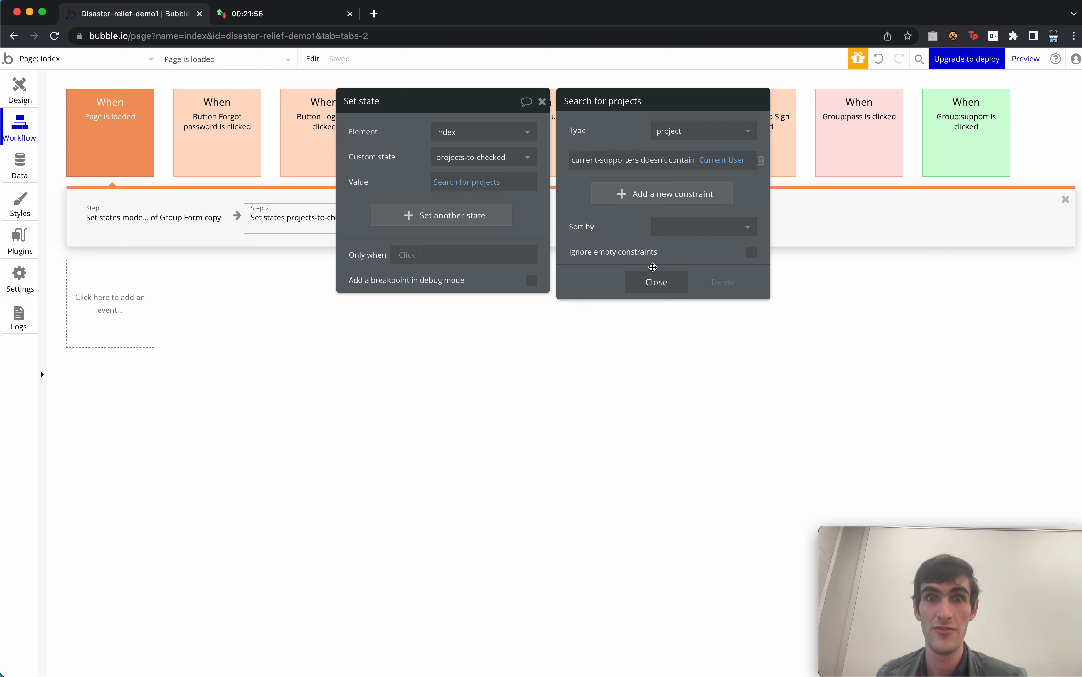
left_click(656, 283)
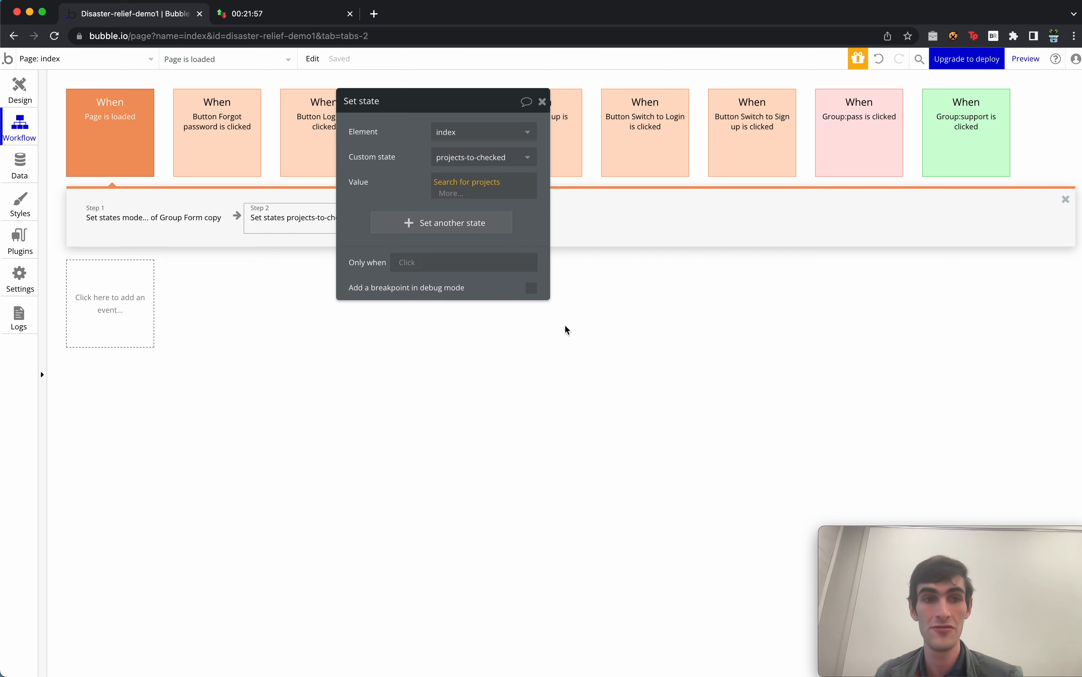
left_click(542, 103)
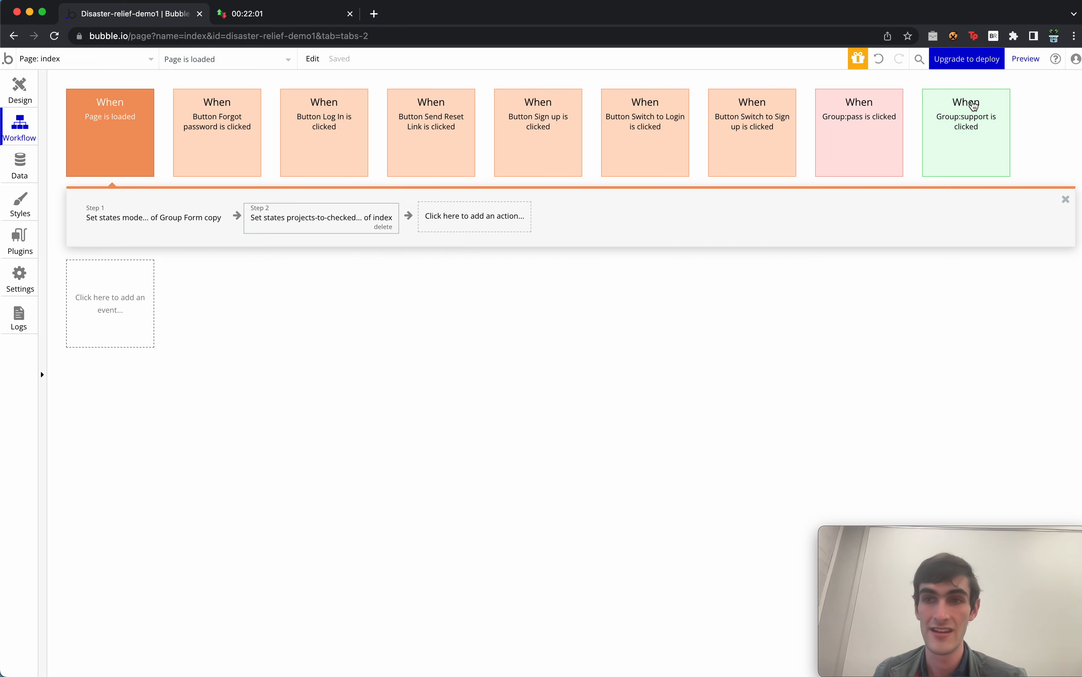
left_click(969, 107)
Move the Make changes to project step ahead of the curr-project-indx Set state step.
left_click_drag(360, 184, 360, 364)
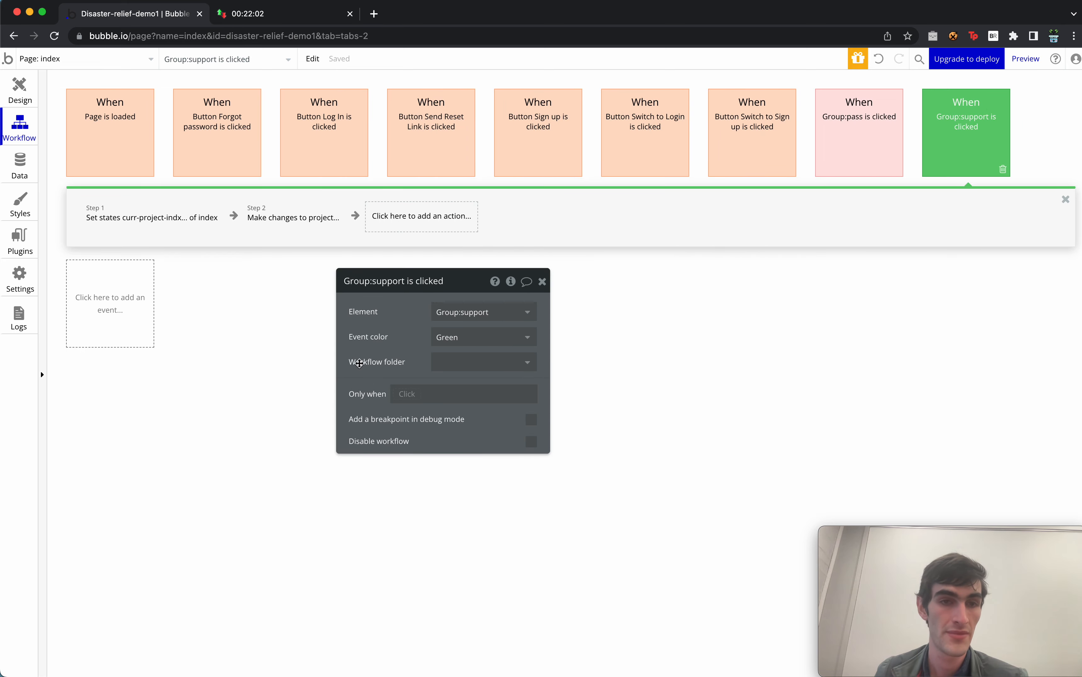
left_click(299, 220)
left_click_drag(321, 222, 128, 222)
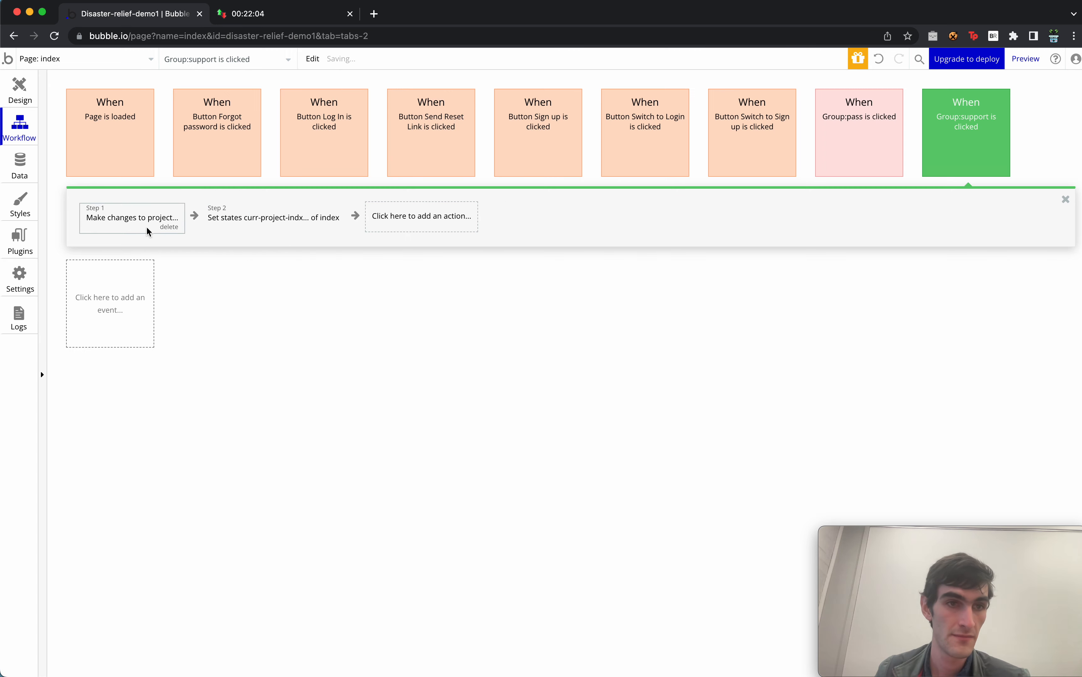
left_click(125, 215)
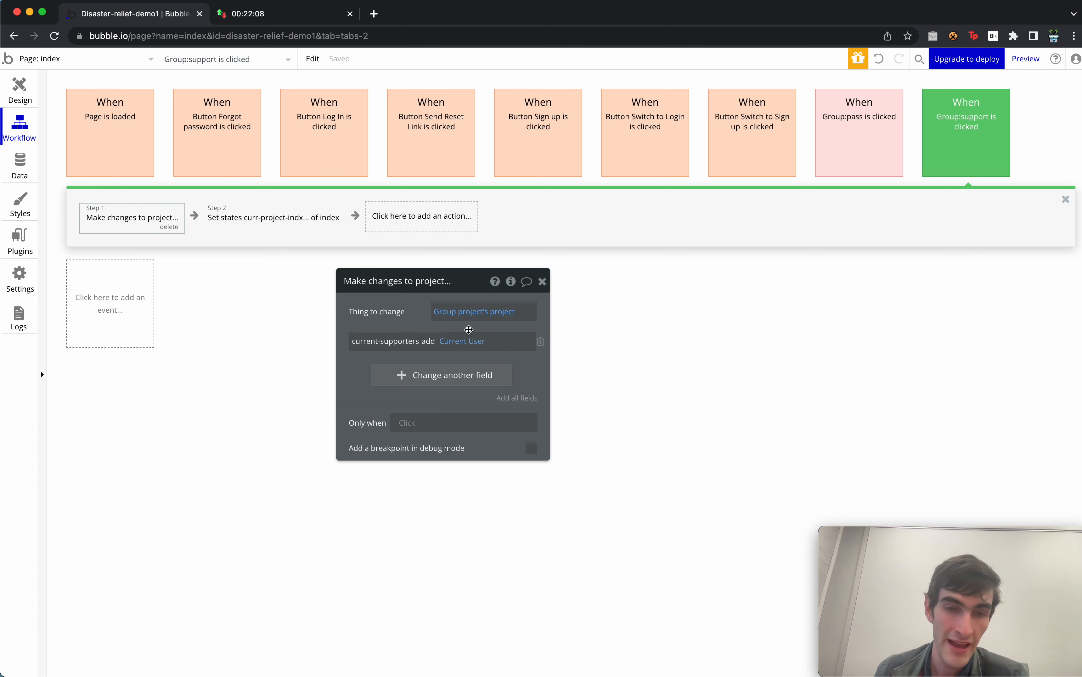
left_click(269, 217)
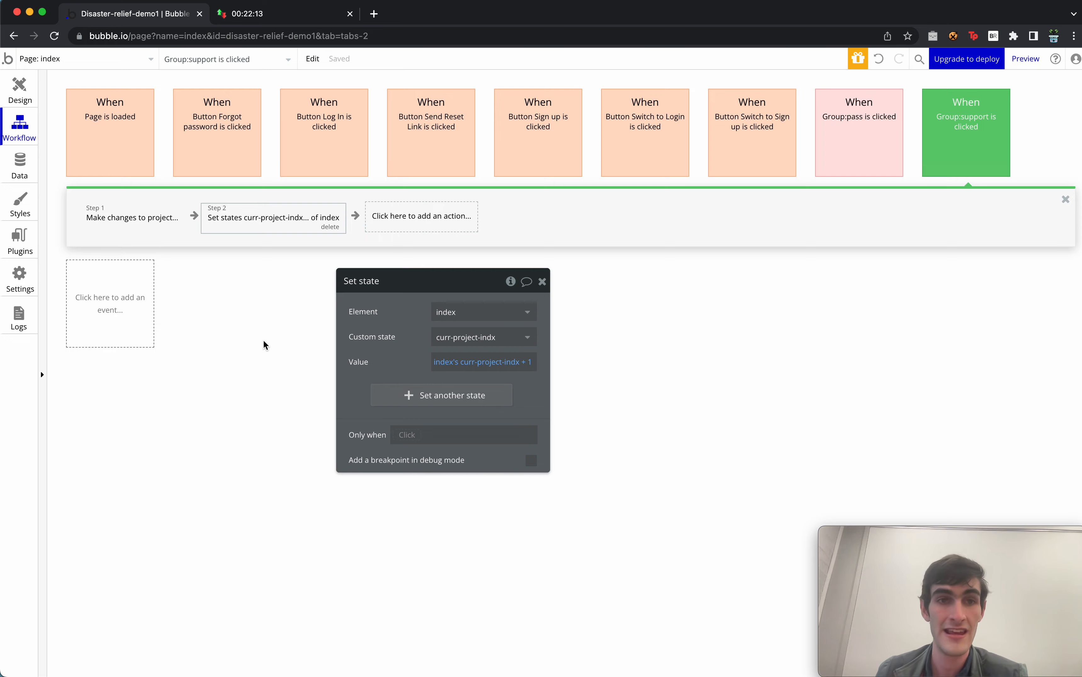
left_click(20, 90)
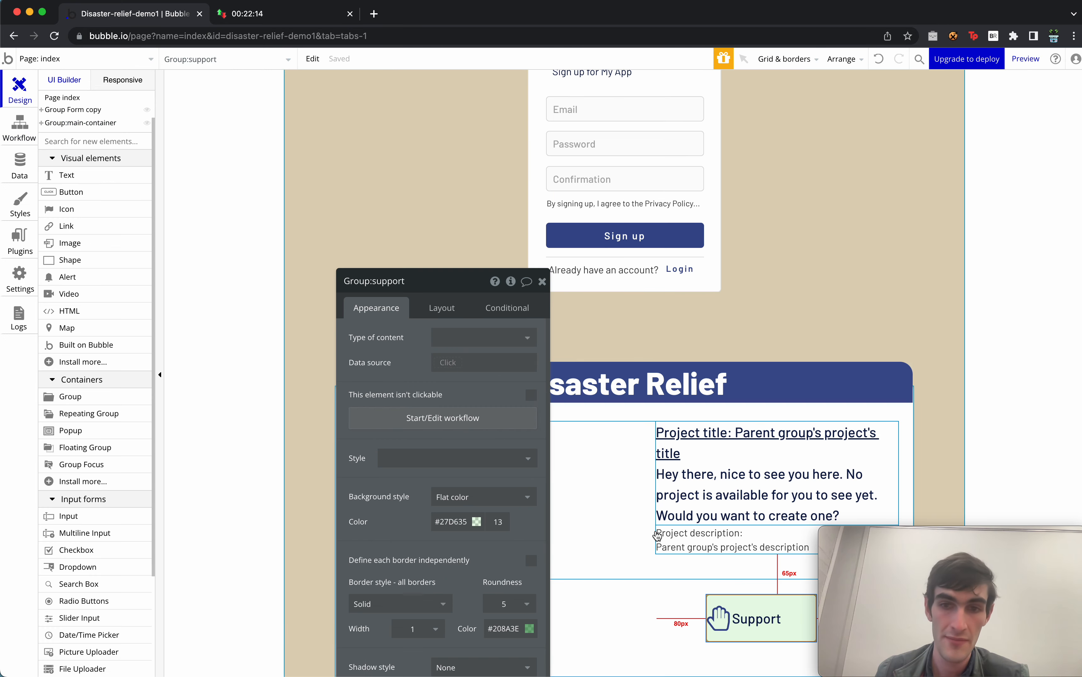
Place a new group in the Disaster Relief header and name it Group:add-project-btn.
left_click(542, 281)
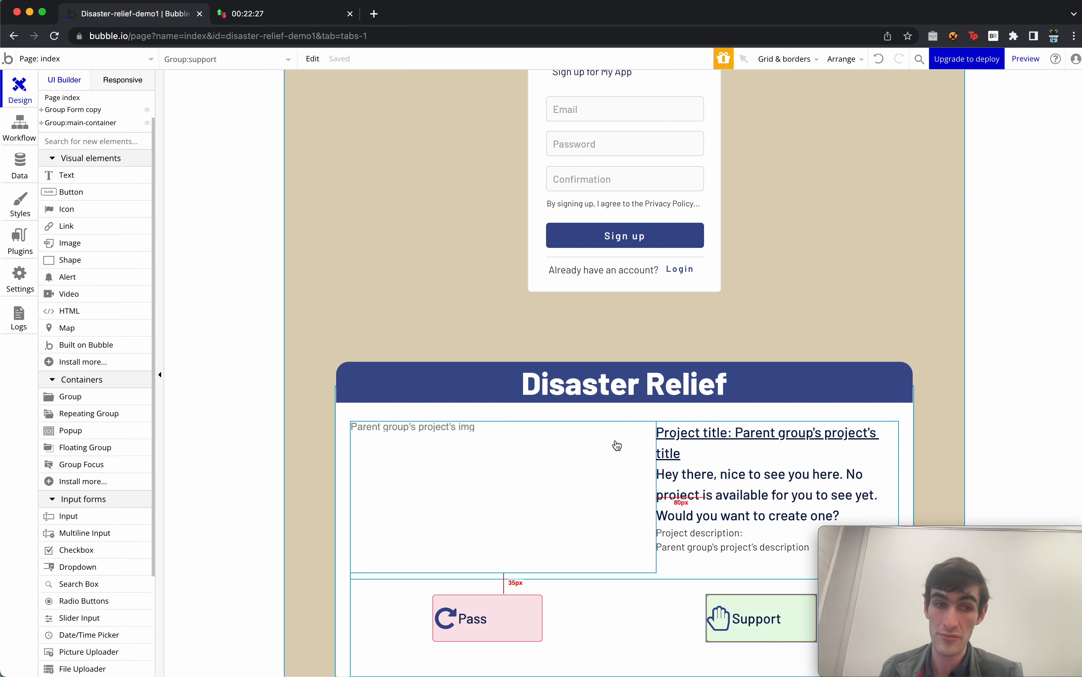
left_click(70, 397)
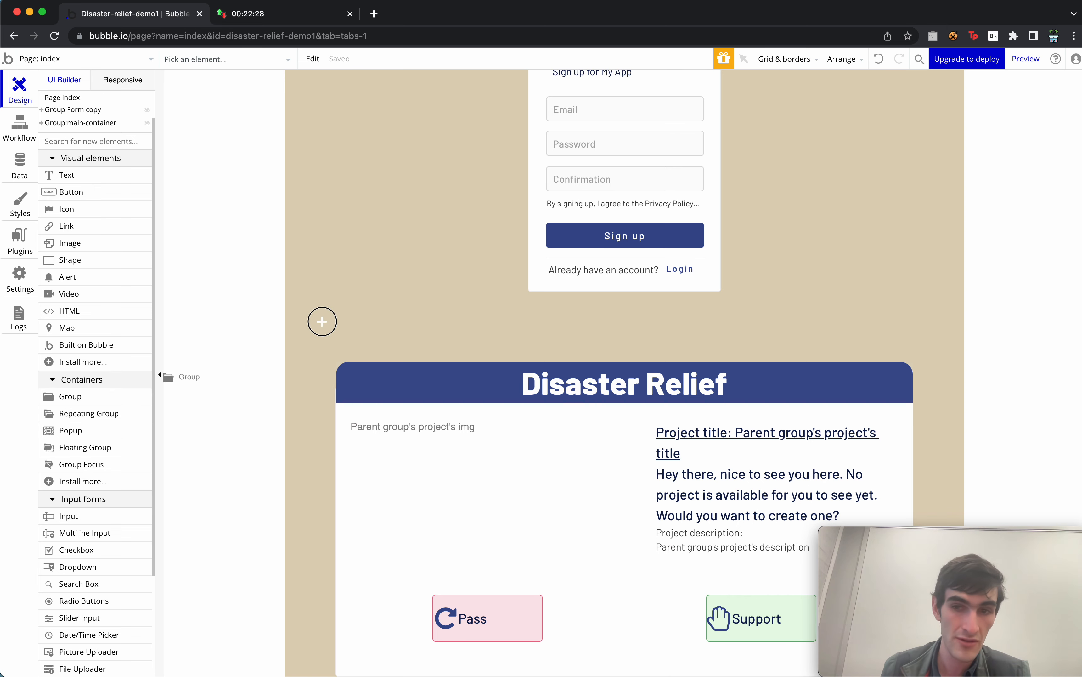
left_click(907, 386)
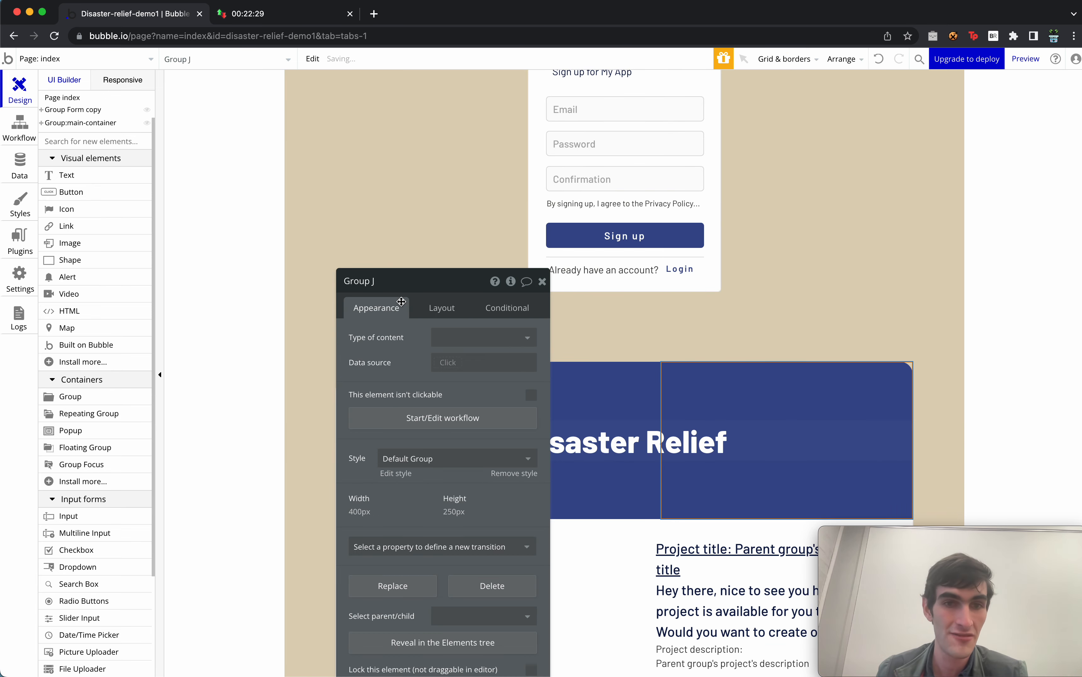
left_click(413, 284)
key("BackSpace")
key("BackSpace")
type(":add-project-btn")
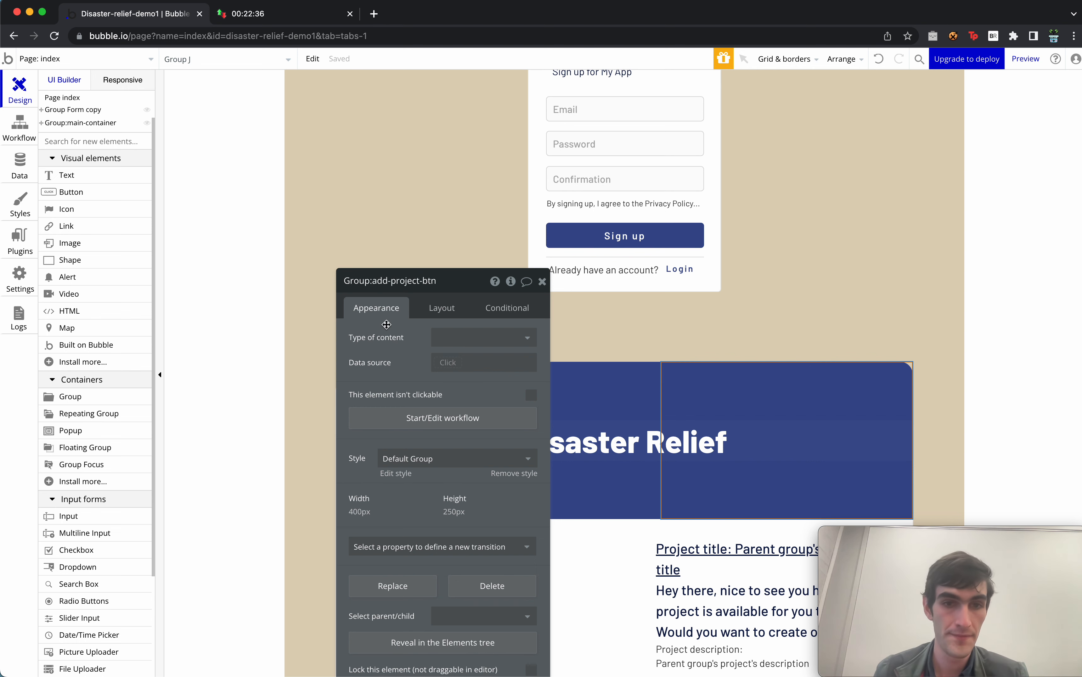
Align the group right within its parent, 60 px wide with 60 px minimum height.
left_click_drag(417, 492, 406, 395)
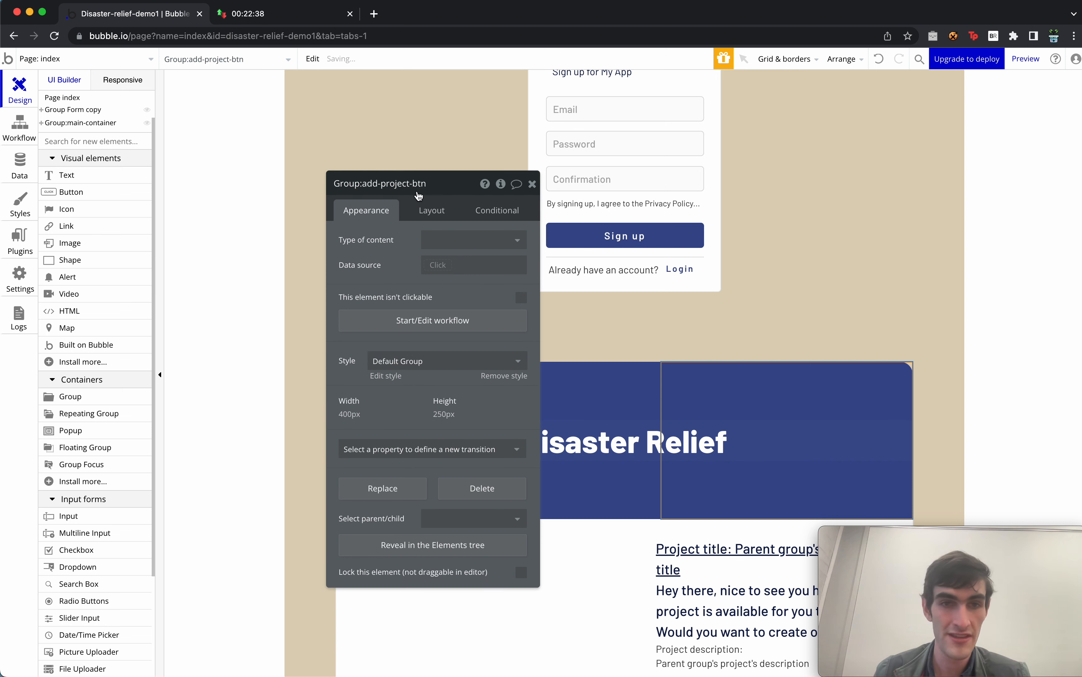
left_click(431, 211)
left_click(470, 241)
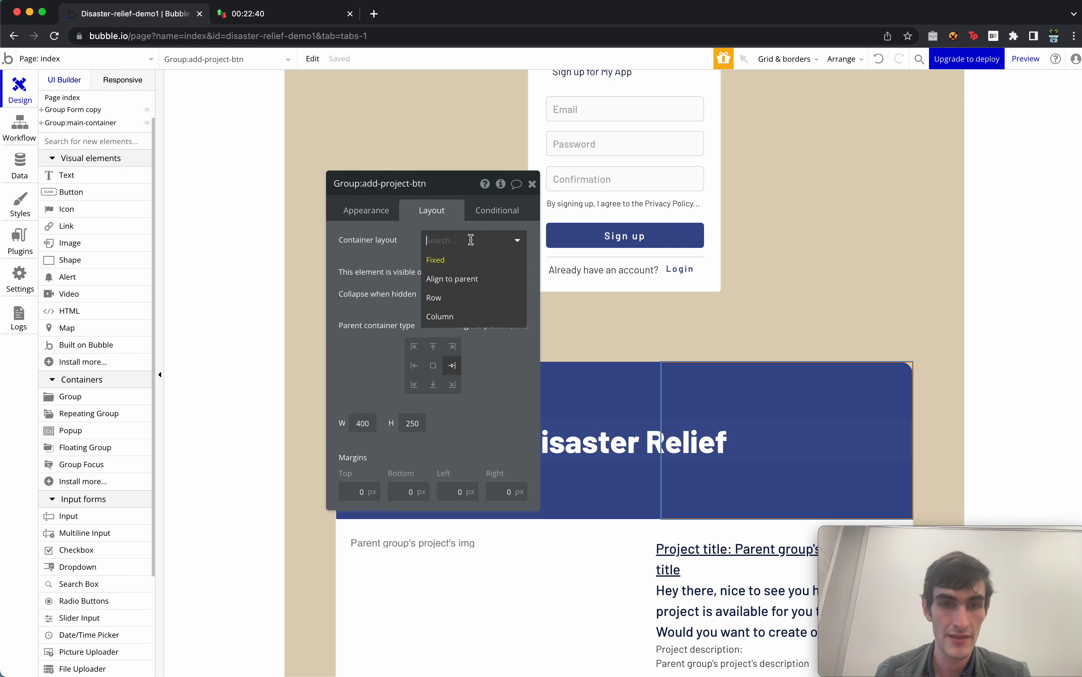
left_click(464, 279)
left_click(396, 432)
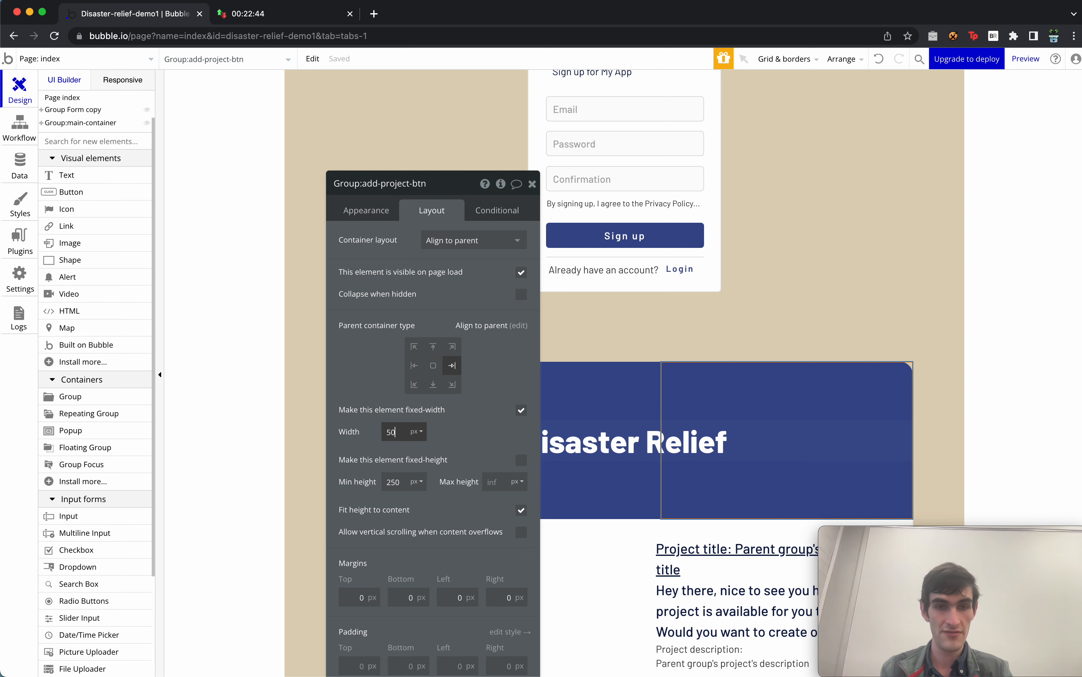
key("Tab")
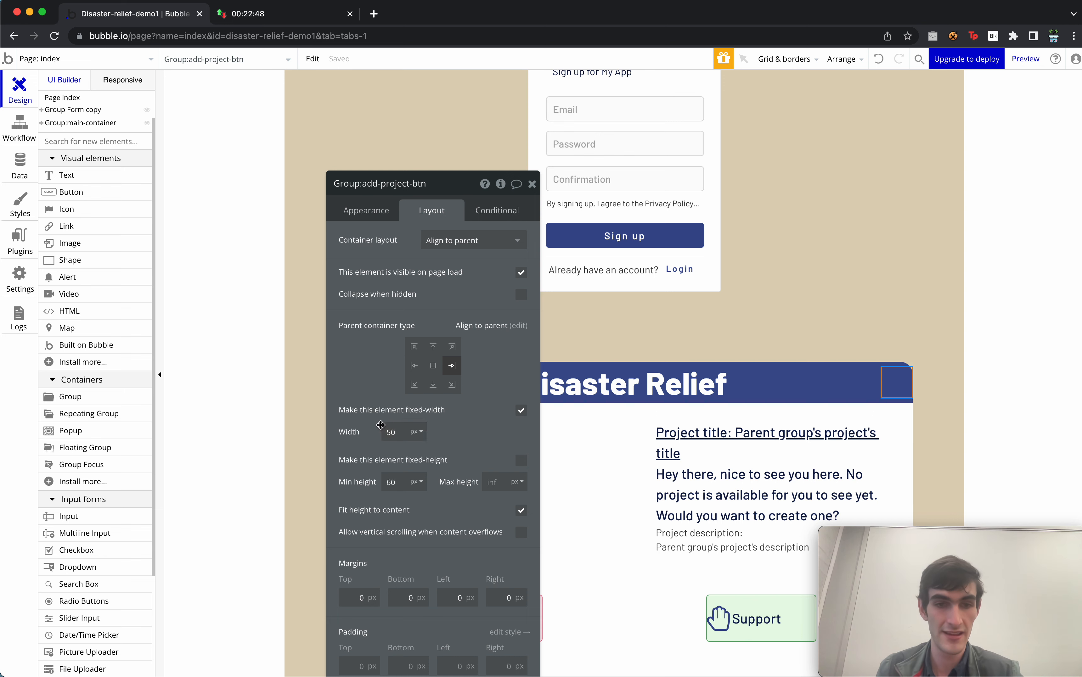
left_click(390, 430)
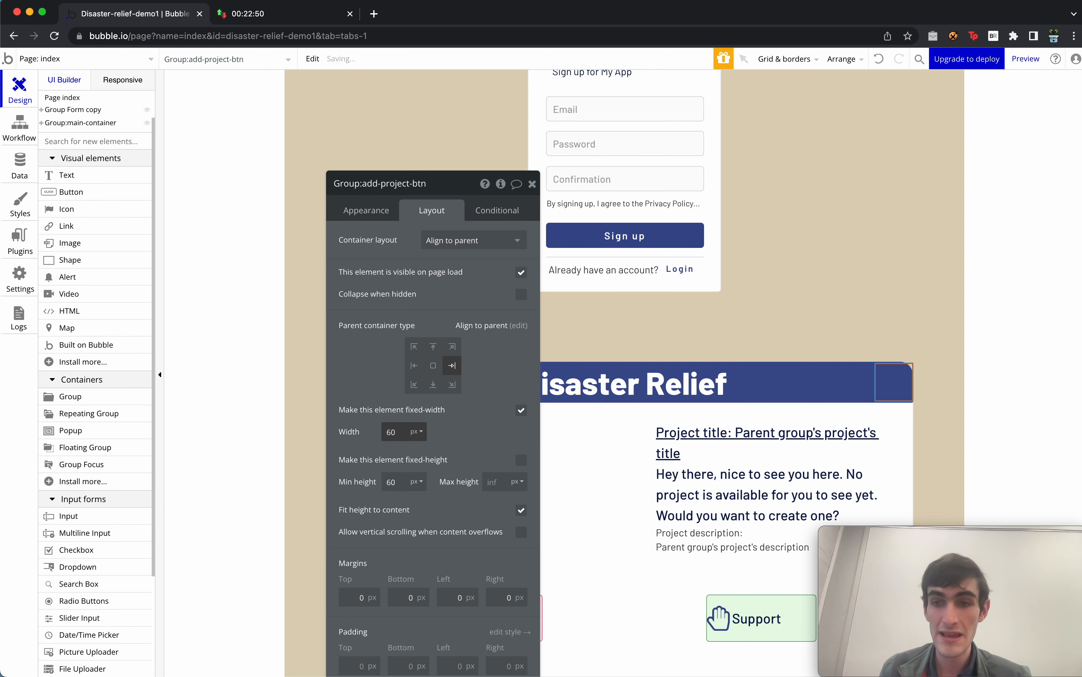
left_click(346, 209)
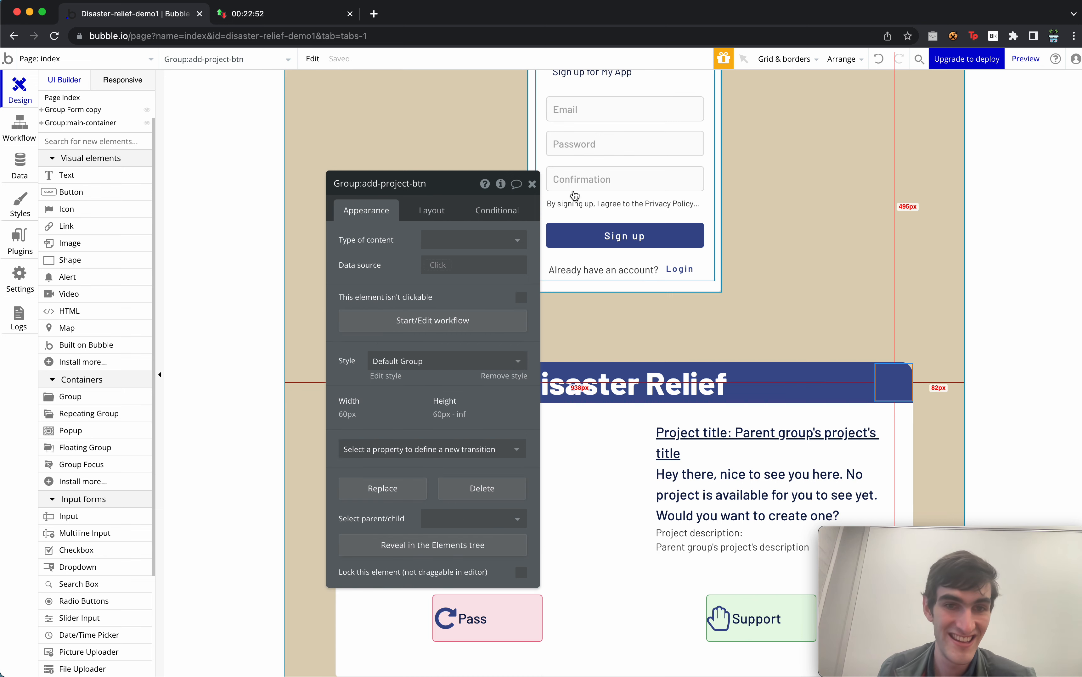
left_click(532, 184)
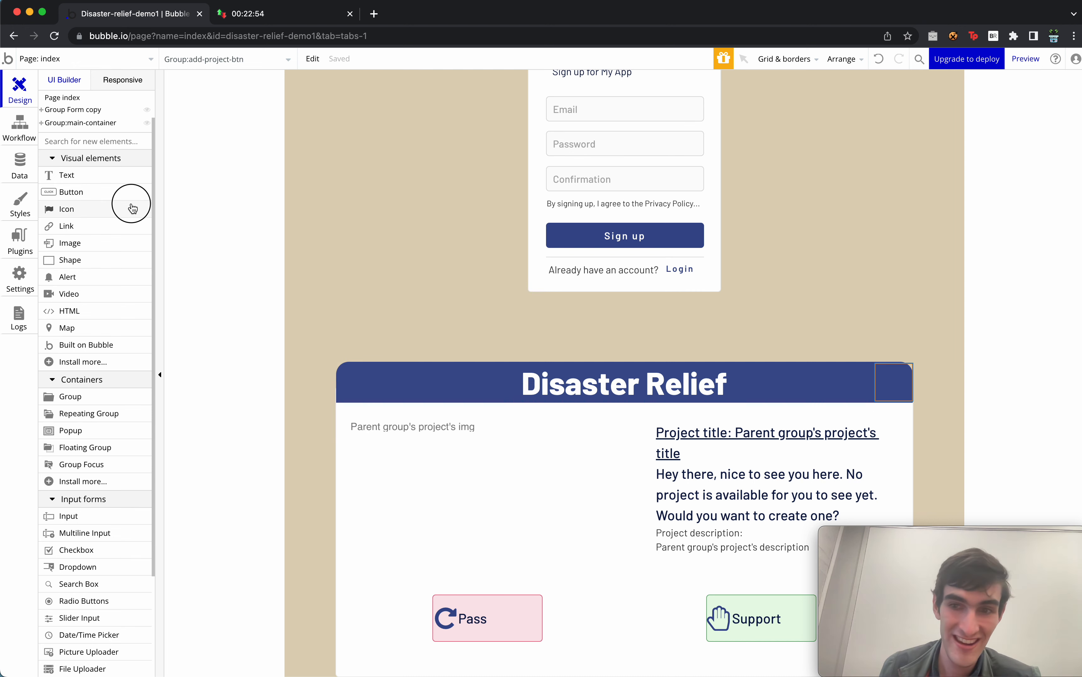
Add a fa-plus-circle icon to the box, drop Standard Icon style, colour it #03B4C6.
left_click_drag(132, 208, 889, 385)
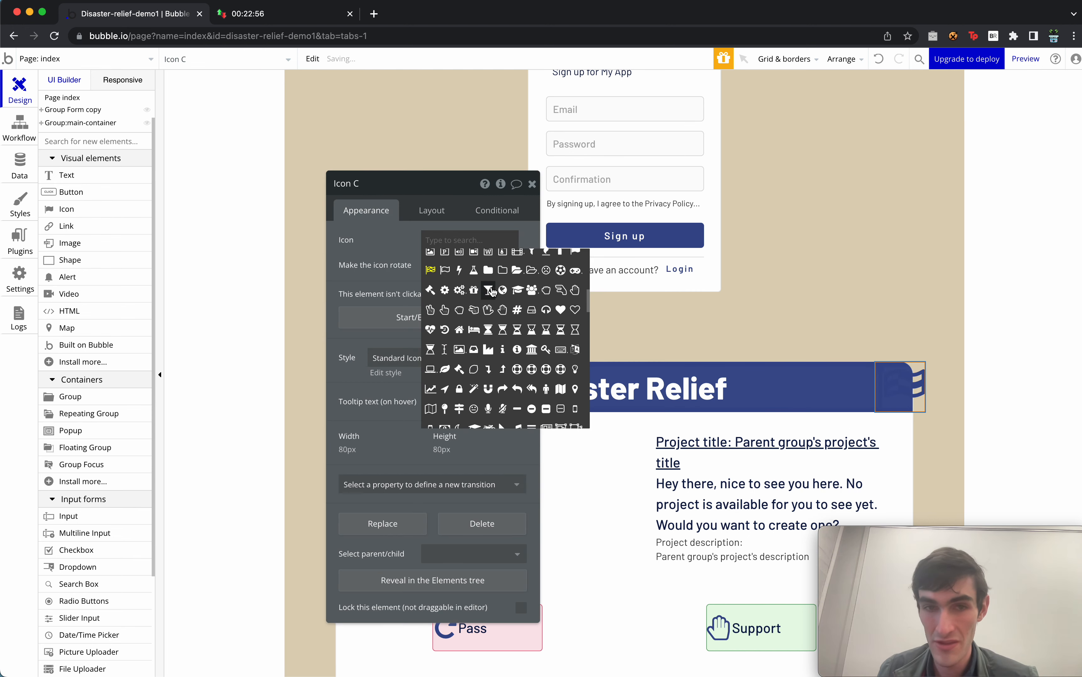
type("plus")
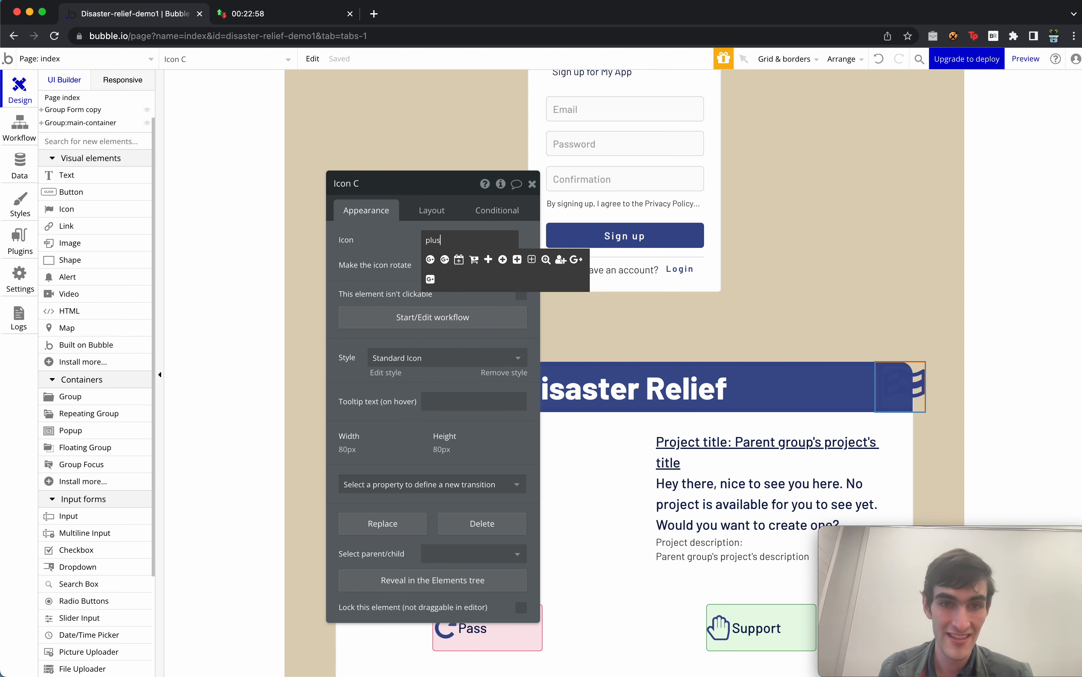
left_click(502, 262)
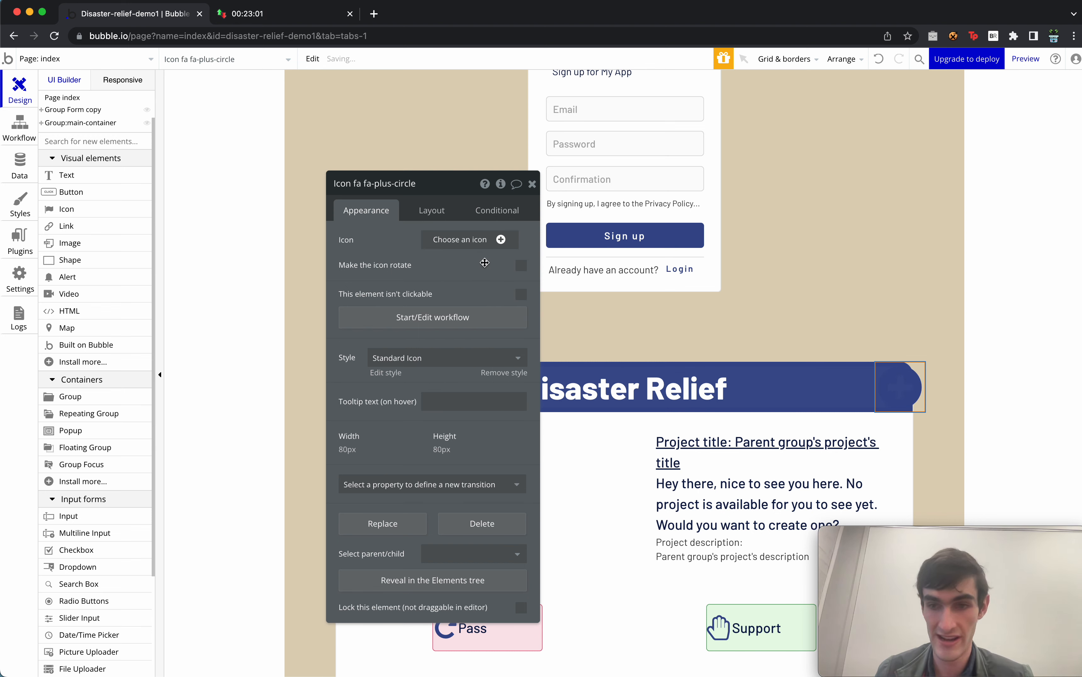
left_click(494, 373)
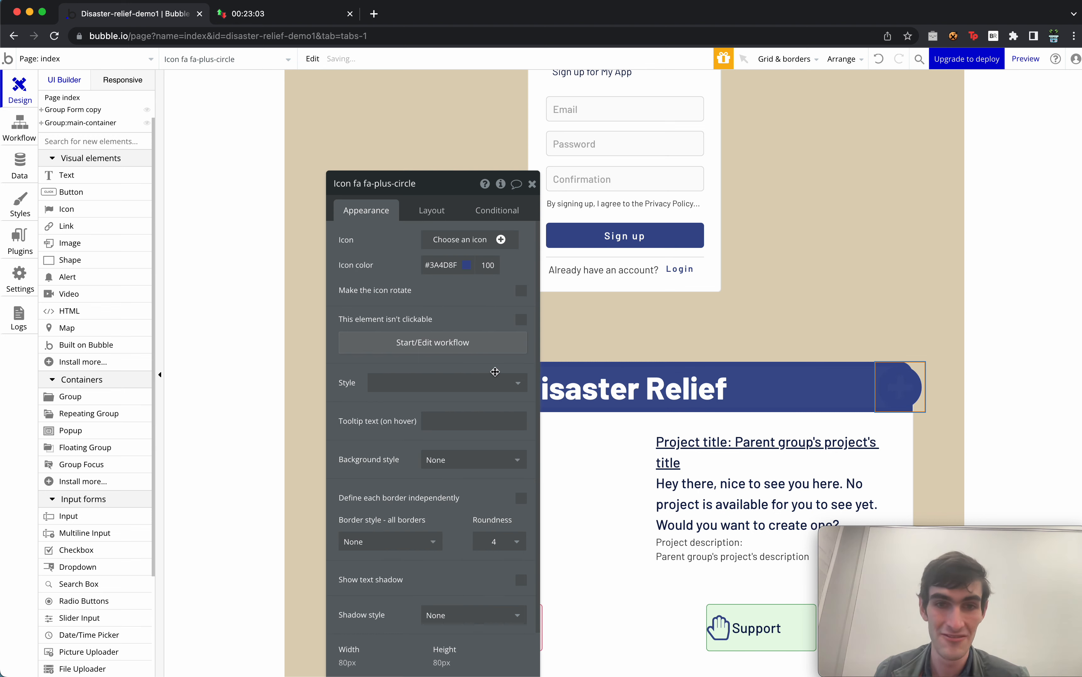
left_click(436, 266)
left_click(430, 379)
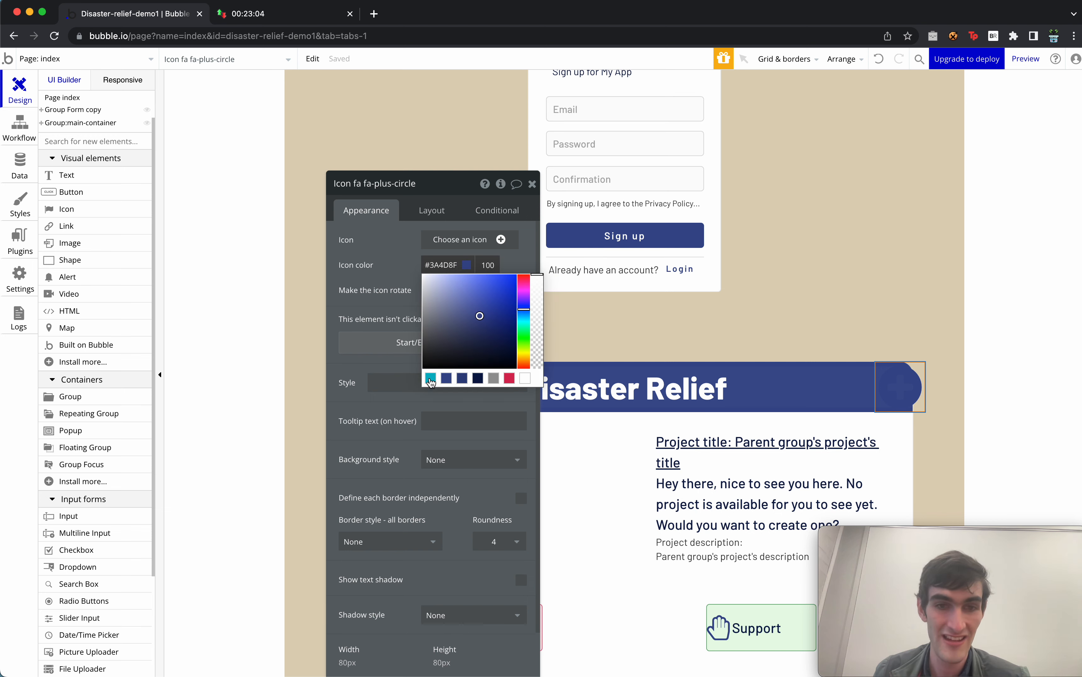
left_click(381, 273)
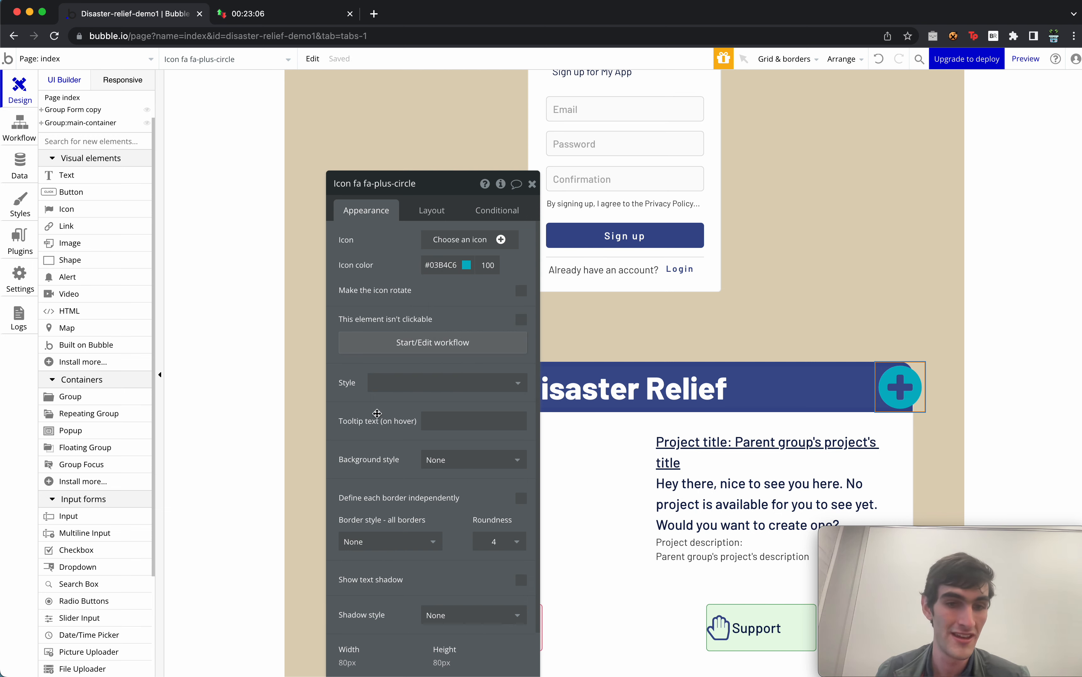
Centre the plus icon in its group and size it 40 × 40 px.
left_click(361, 660)
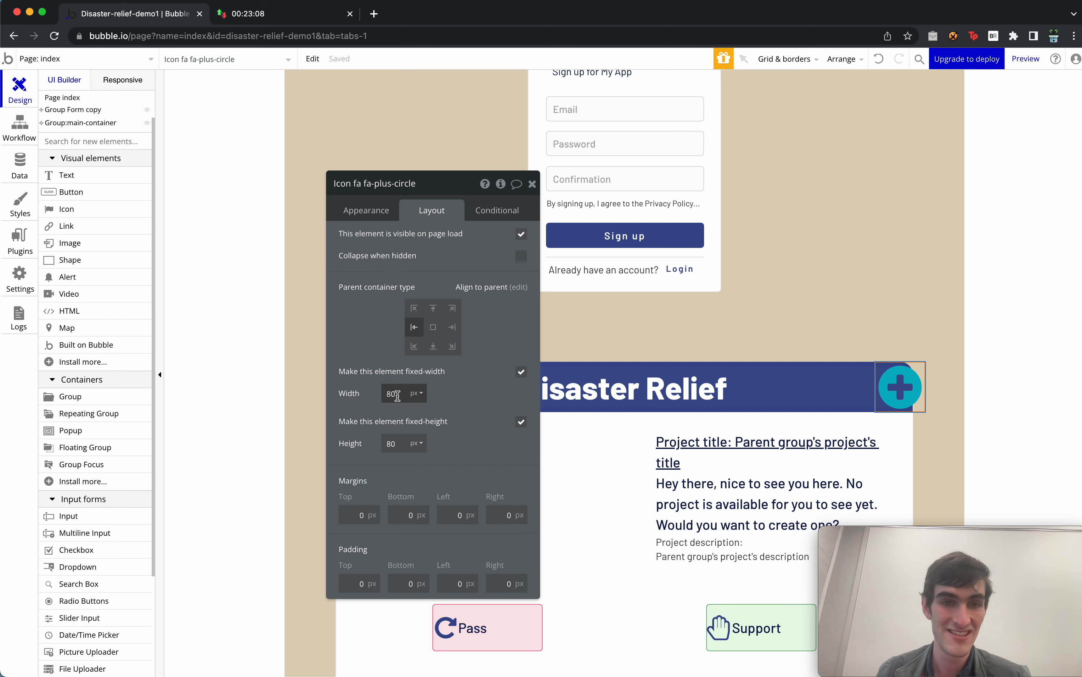
left_click(452, 327)
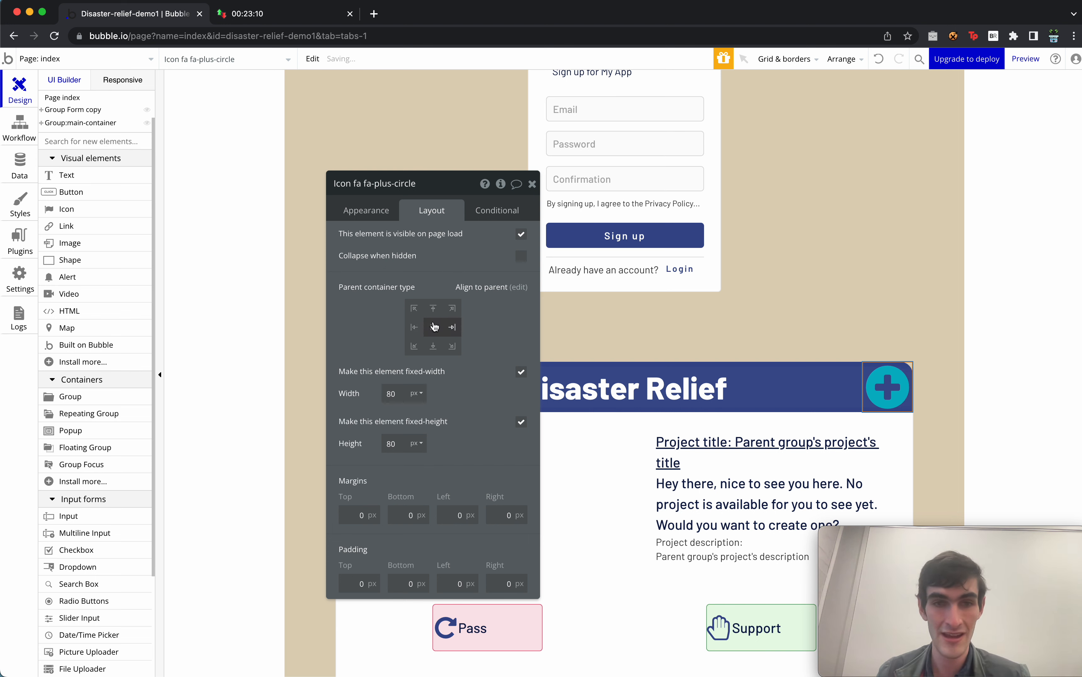
type("40")
key("Tab")
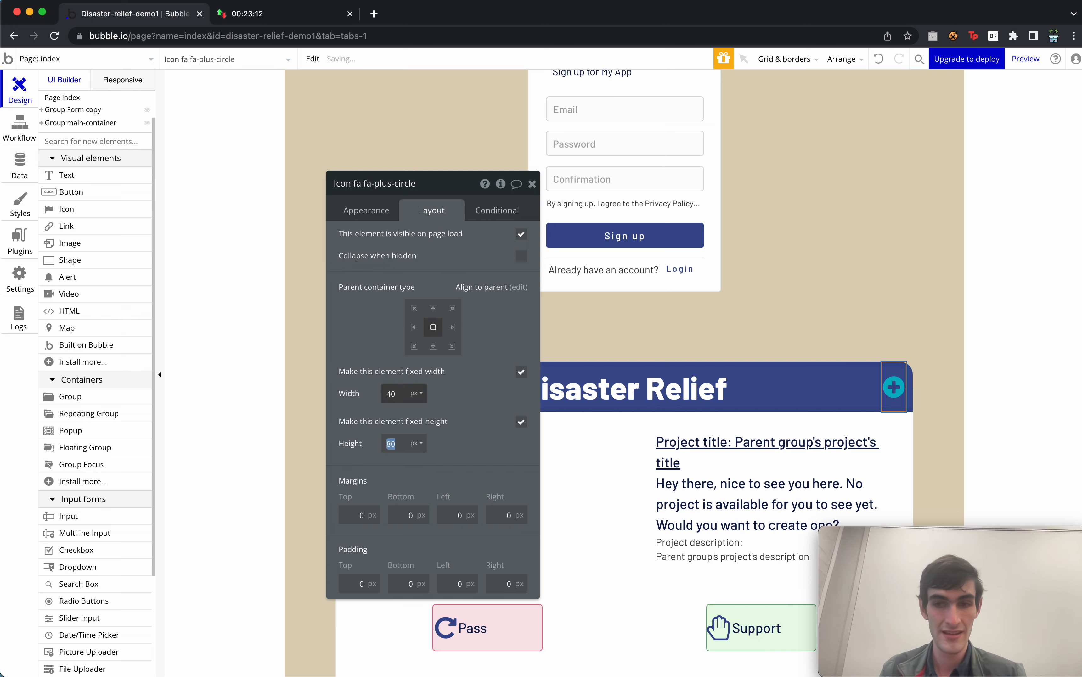
type("40")
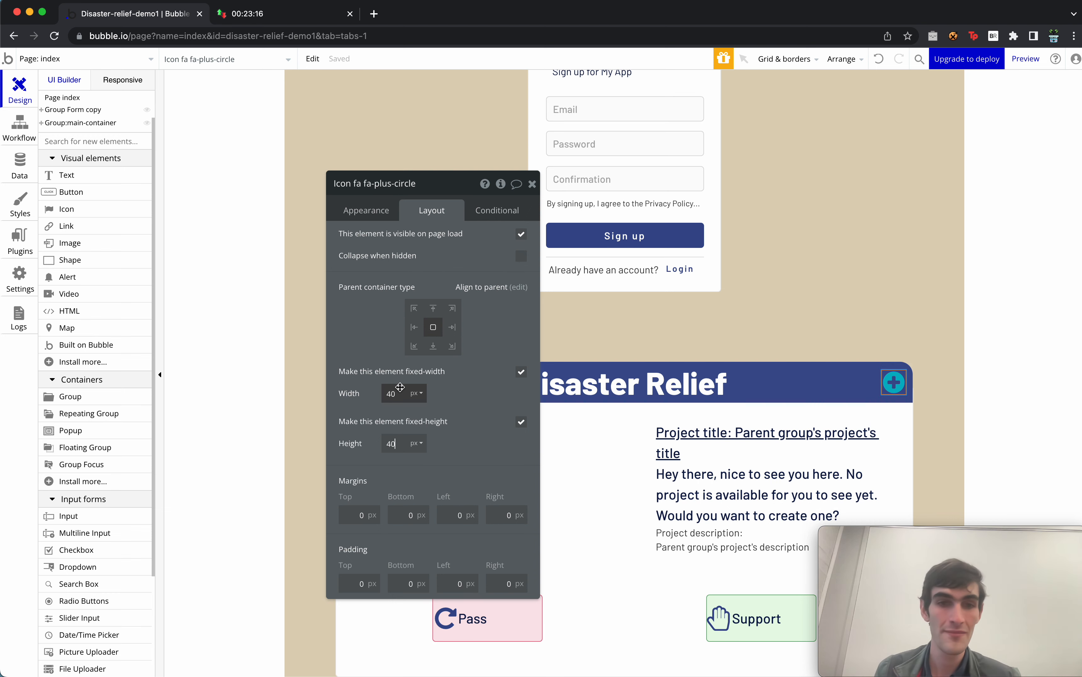
left_click(366, 211)
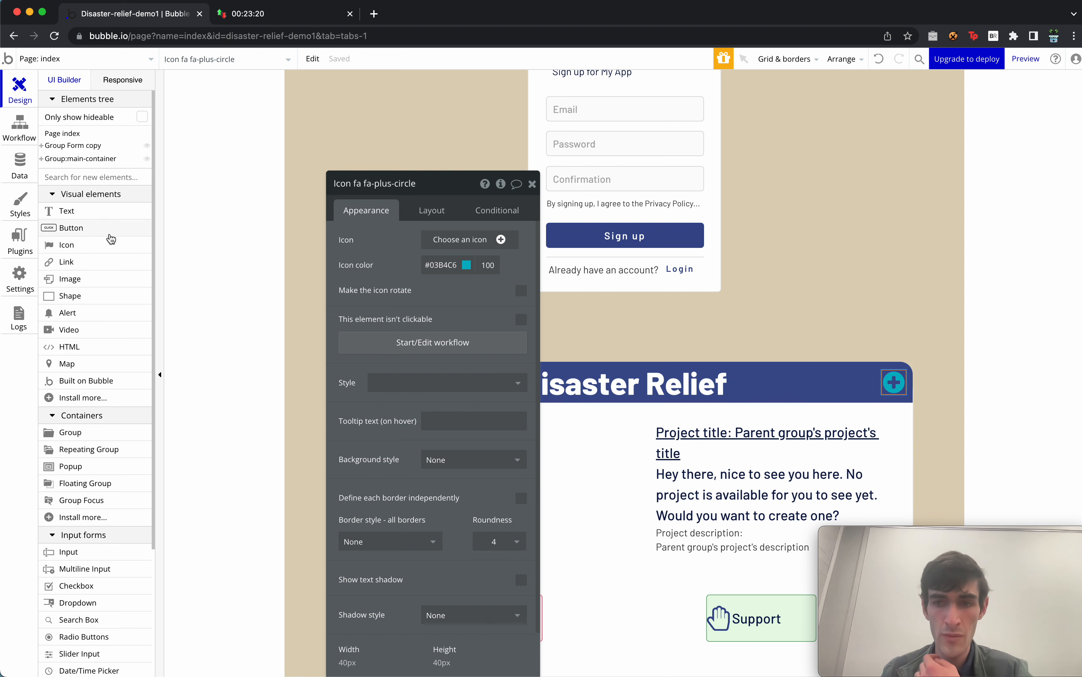
left_click(85, 434)
Add a Popup to the page and name it Popup:create-project.
left_click(87, 468)
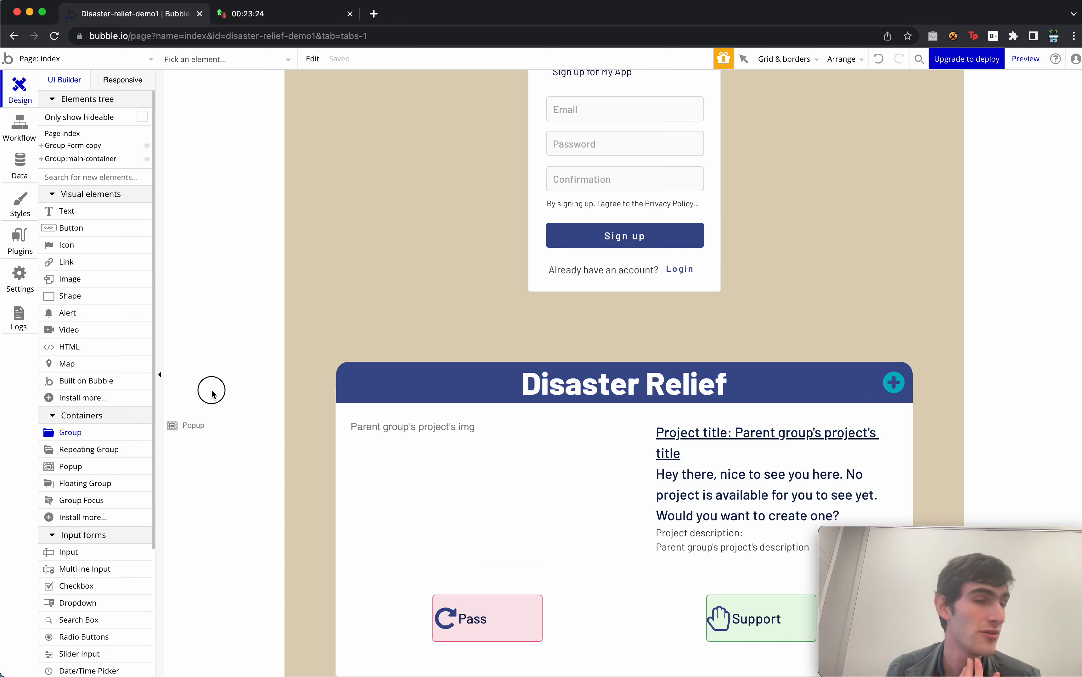
left_click(213, 387)
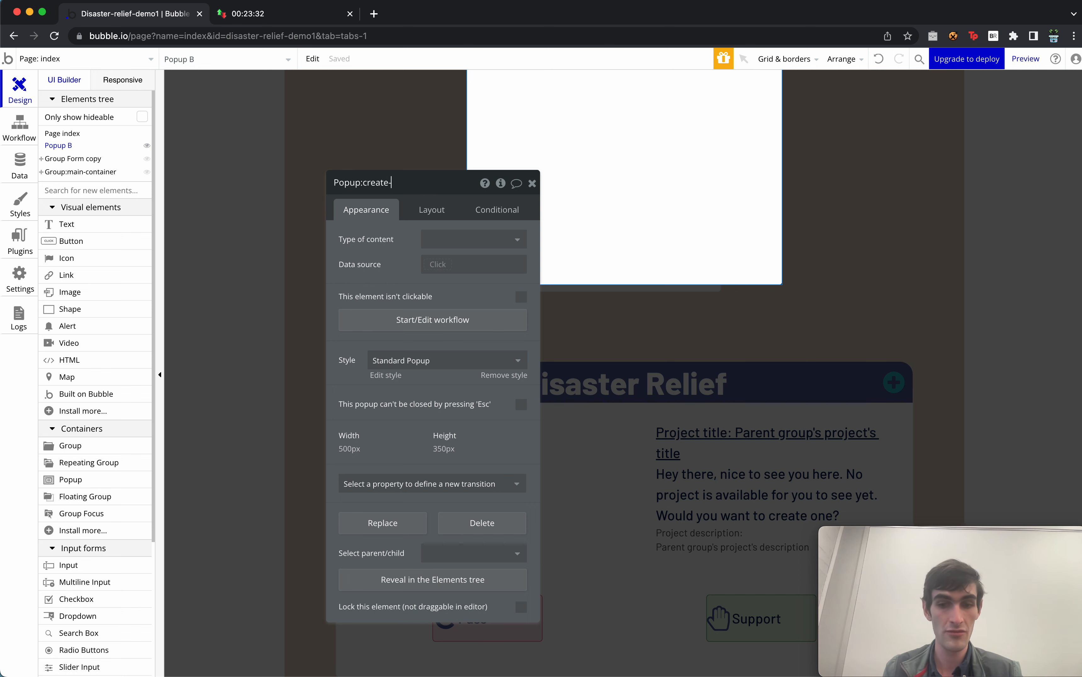
key("Return")
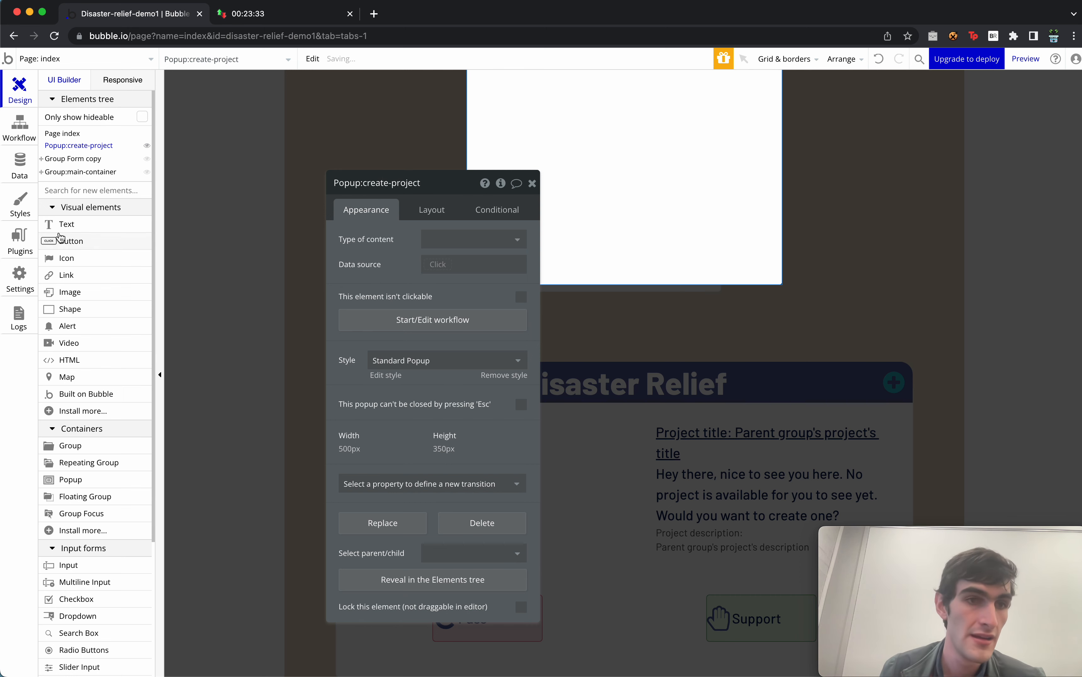
left_click_drag(88, 448, 83, 520)
Set the popup's container layout to Column.
left_click(598, 181)
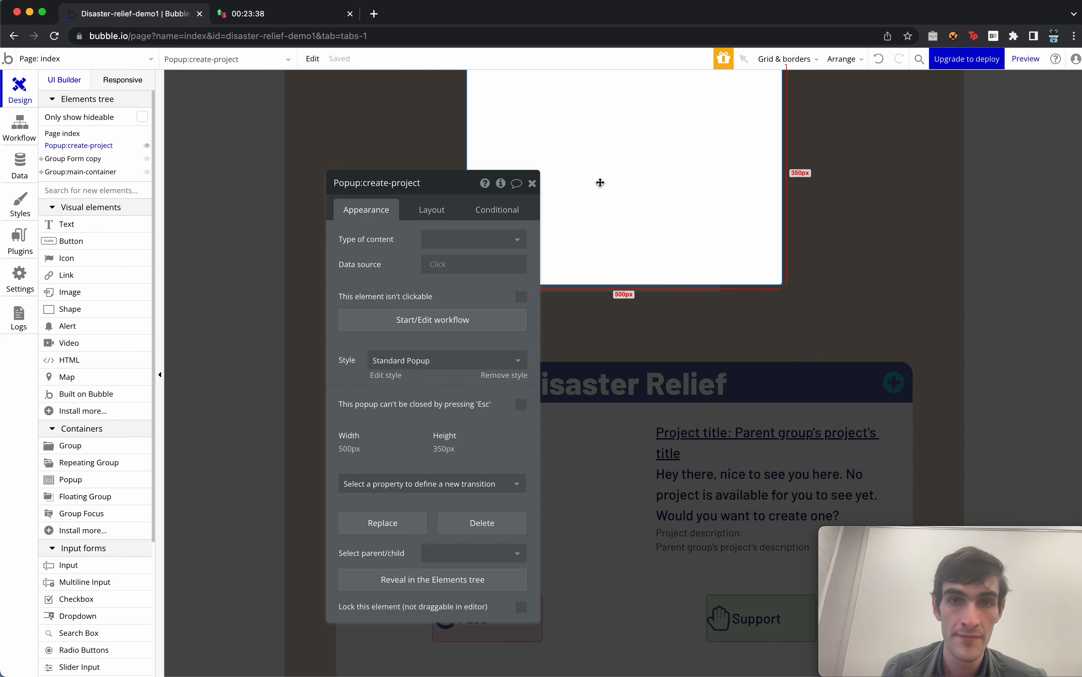
left_click(429, 211)
left_click(429, 242)
left_click(449, 316)
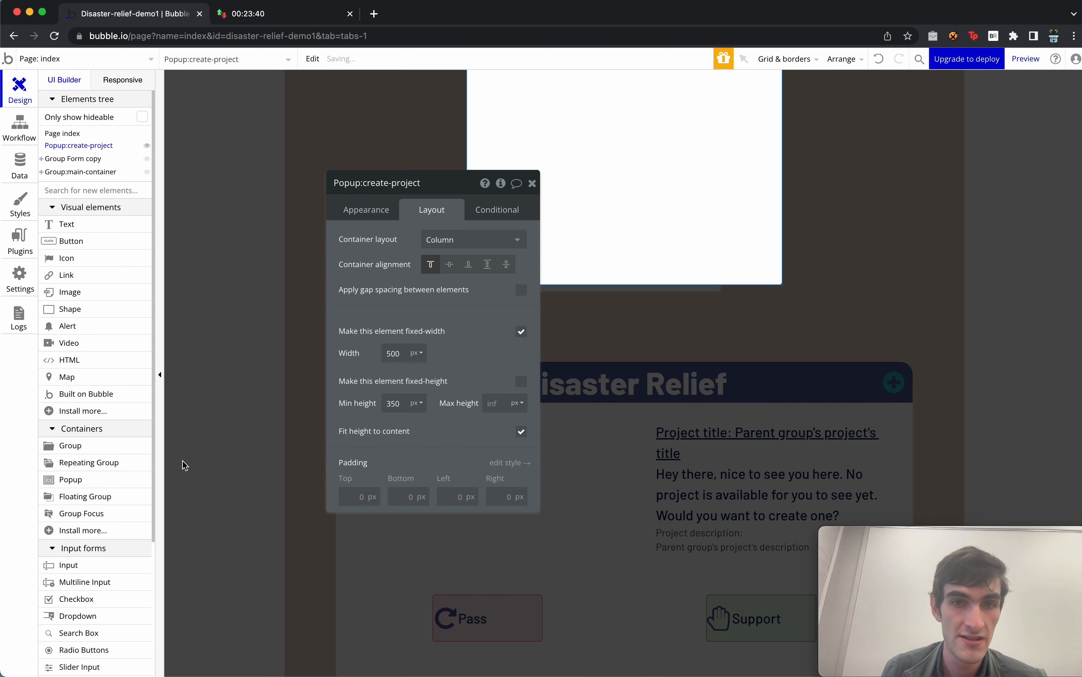
Add a group inside the popup with a centred Row container layout.
left_click_drag(98, 454, 616, 95)
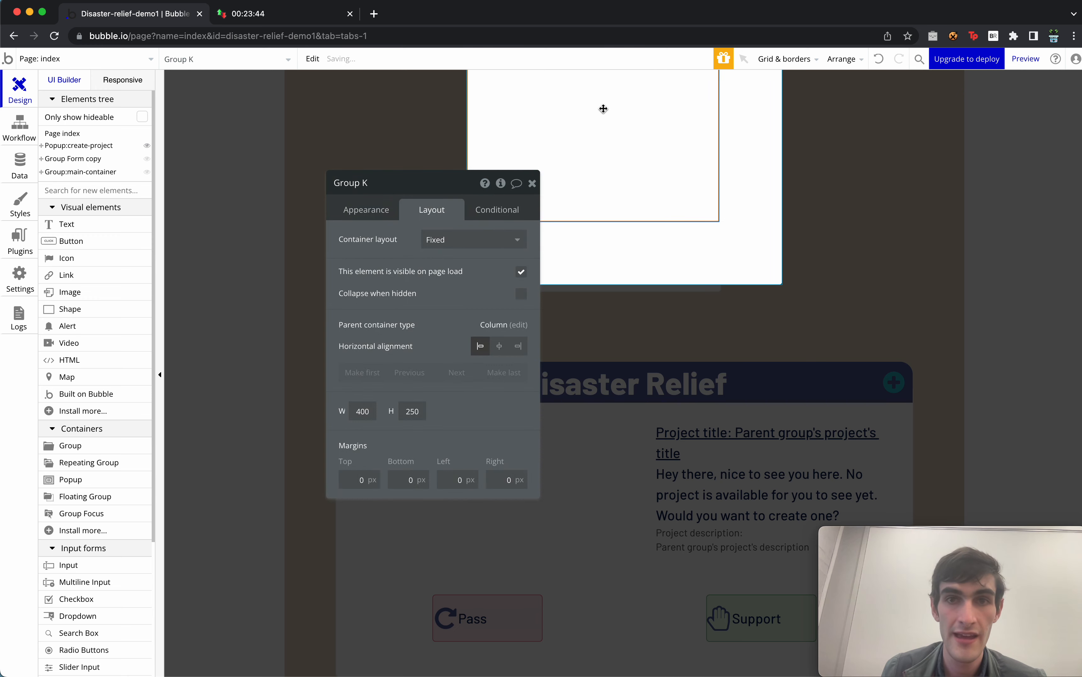
left_click(457, 239)
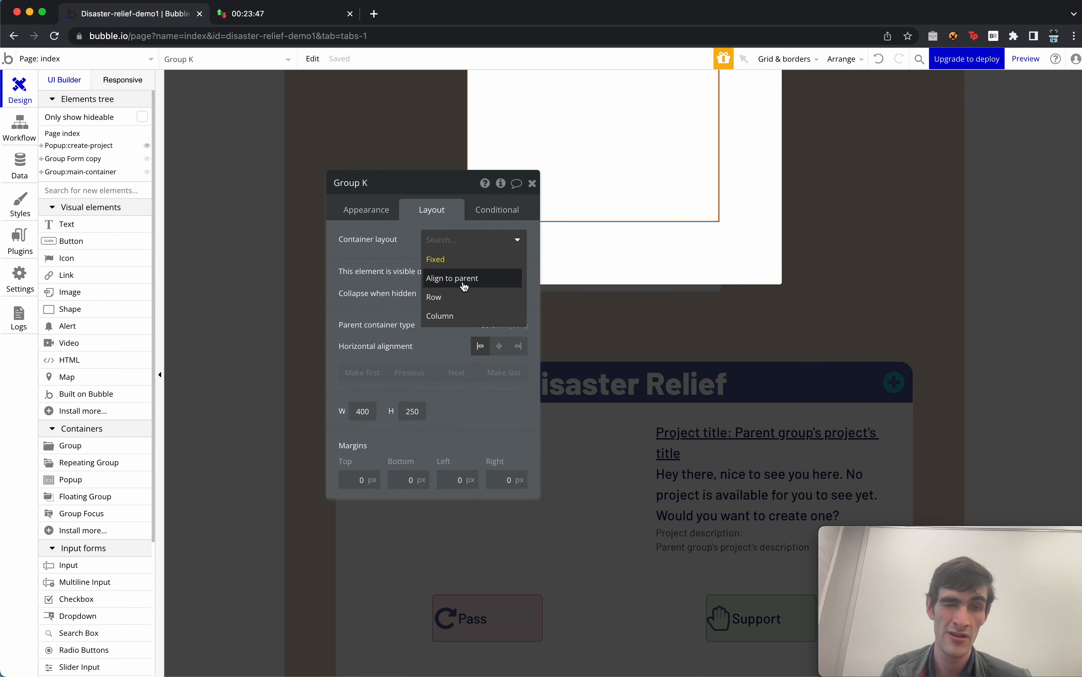
left_click(463, 280)
left_click(452, 240)
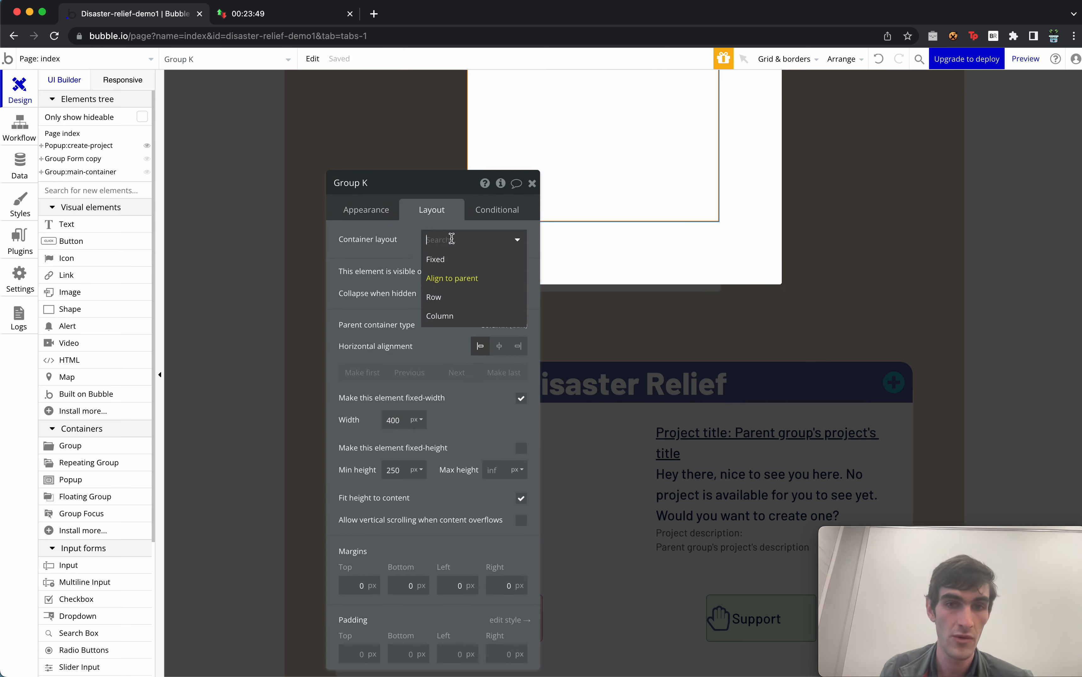
left_click(466, 300)
left_click(449, 267)
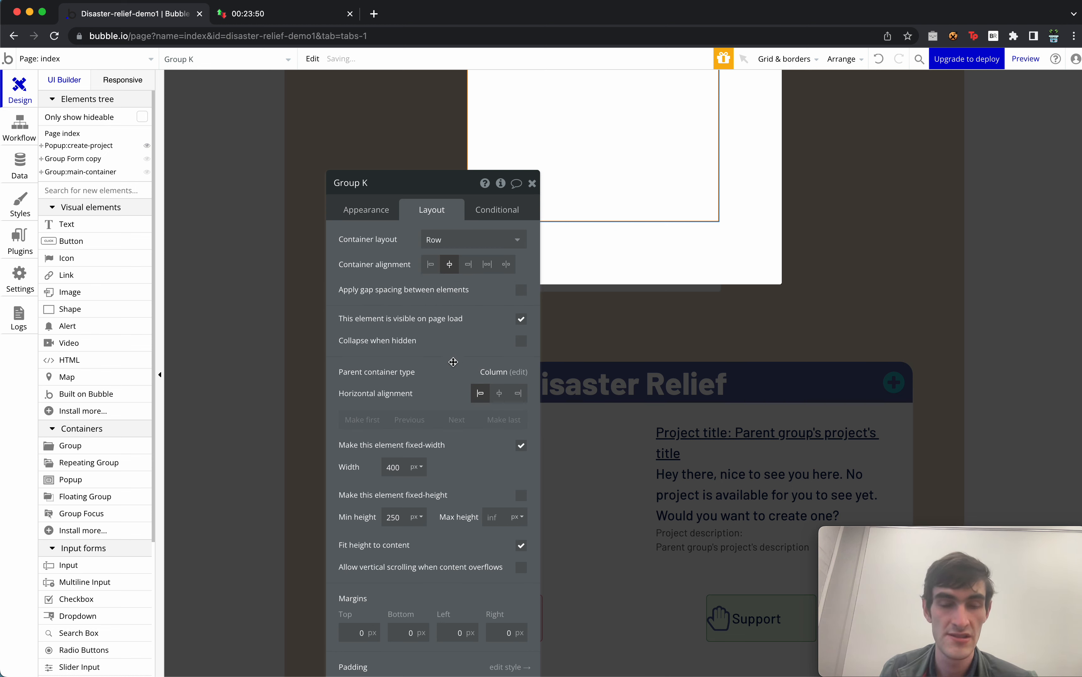
Rename the group Group:header, remove its style, and give it a flat #3A4D8F background.
left_click(366, 209)
double_click(388, 178)
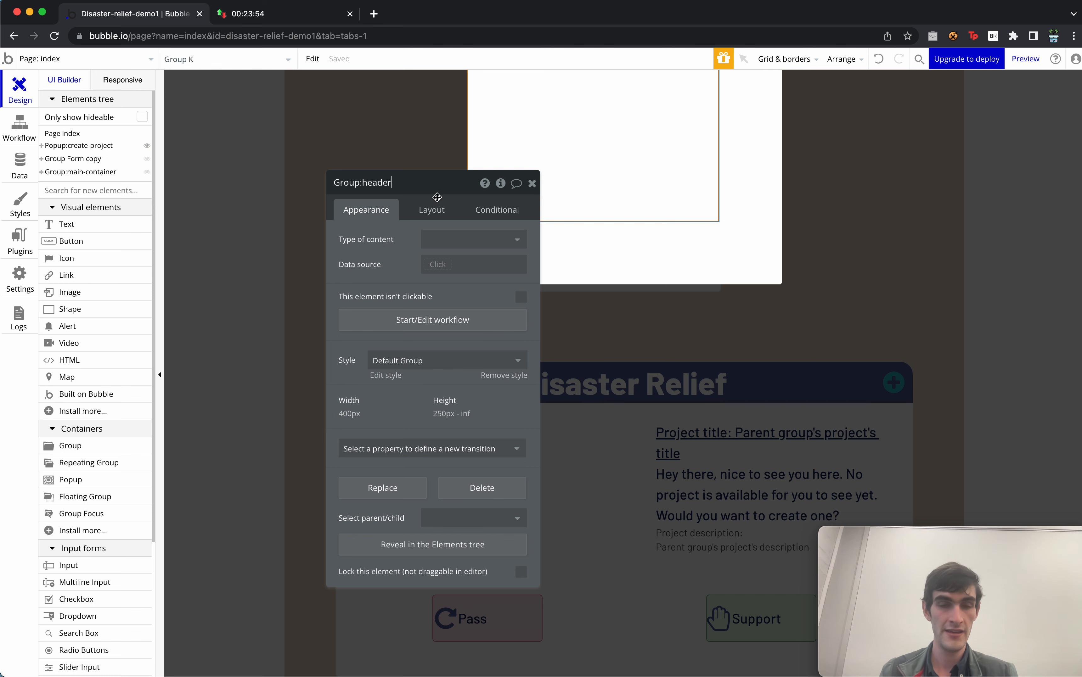
left_click(424, 361)
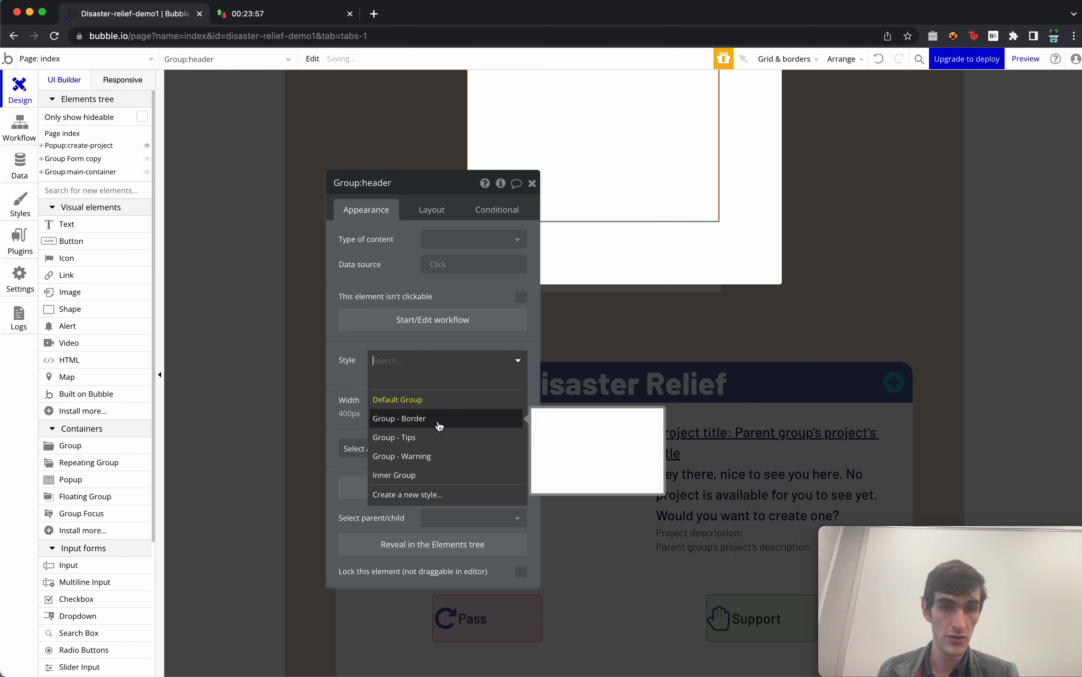
left_click(403, 292)
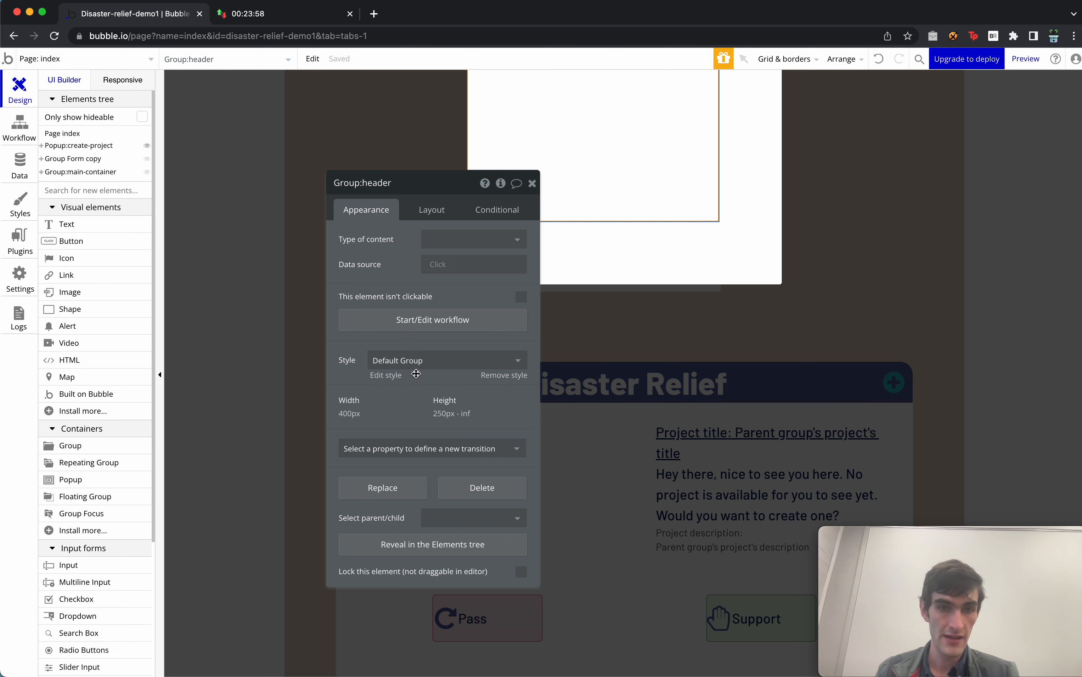
left_click(499, 379)
left_click(459, 399)
left_click(463, 437)
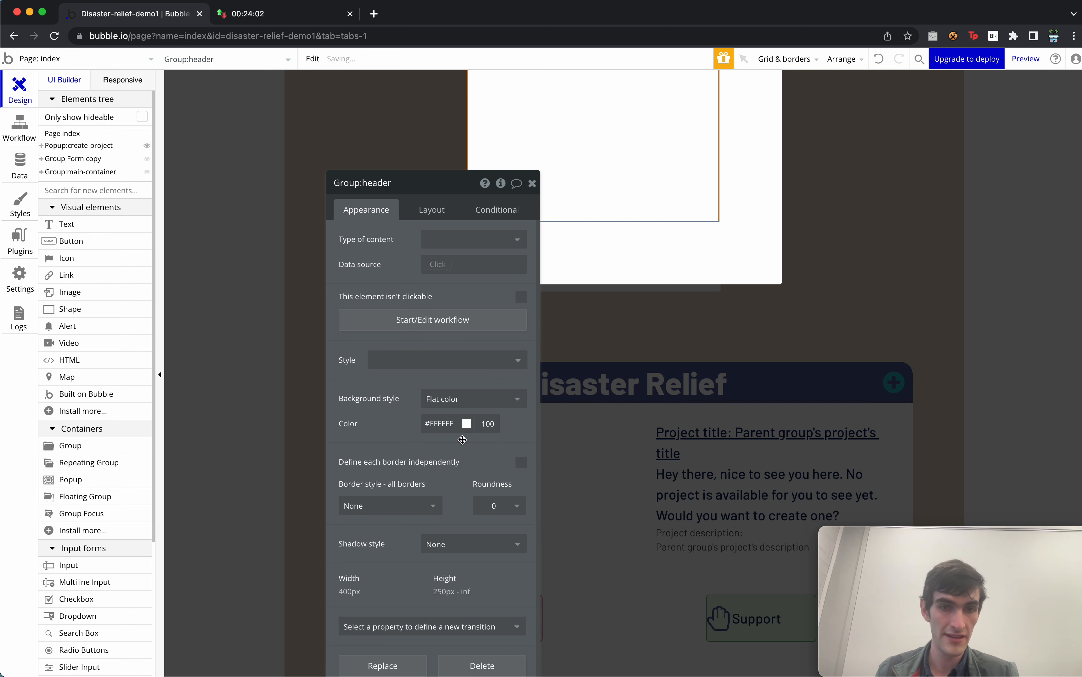
left_click(462, 425)
left_click(445, 537)
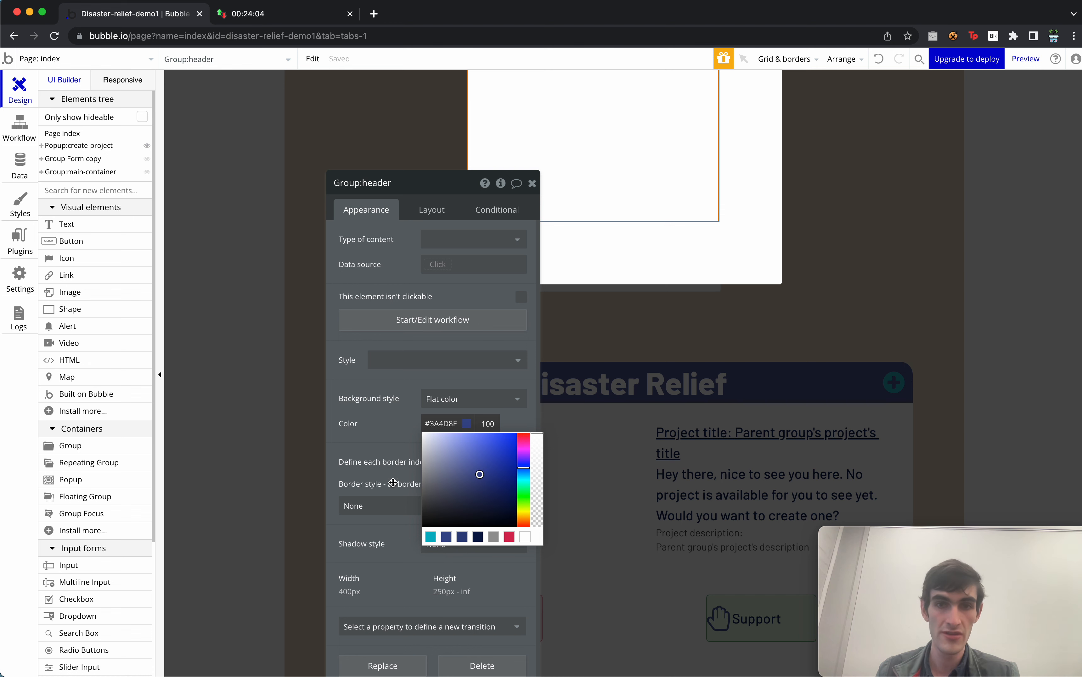
left_click(393, 483)
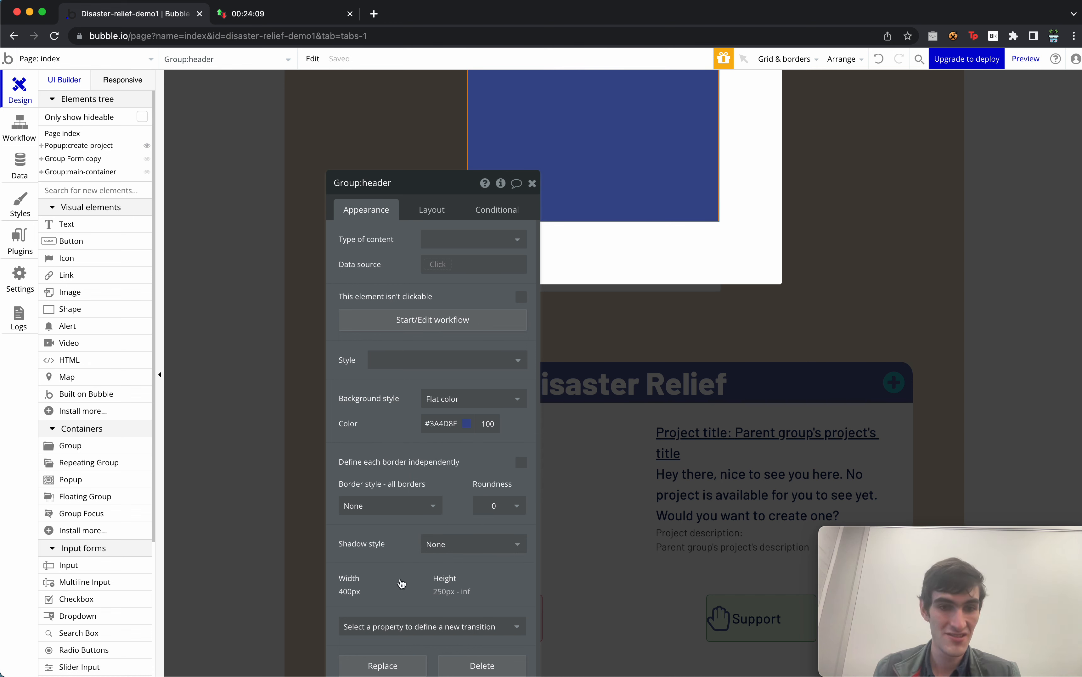
Make the header 100% wide with a 45 px minimum height.
left_click(352, 588)
left_click(429, 466)
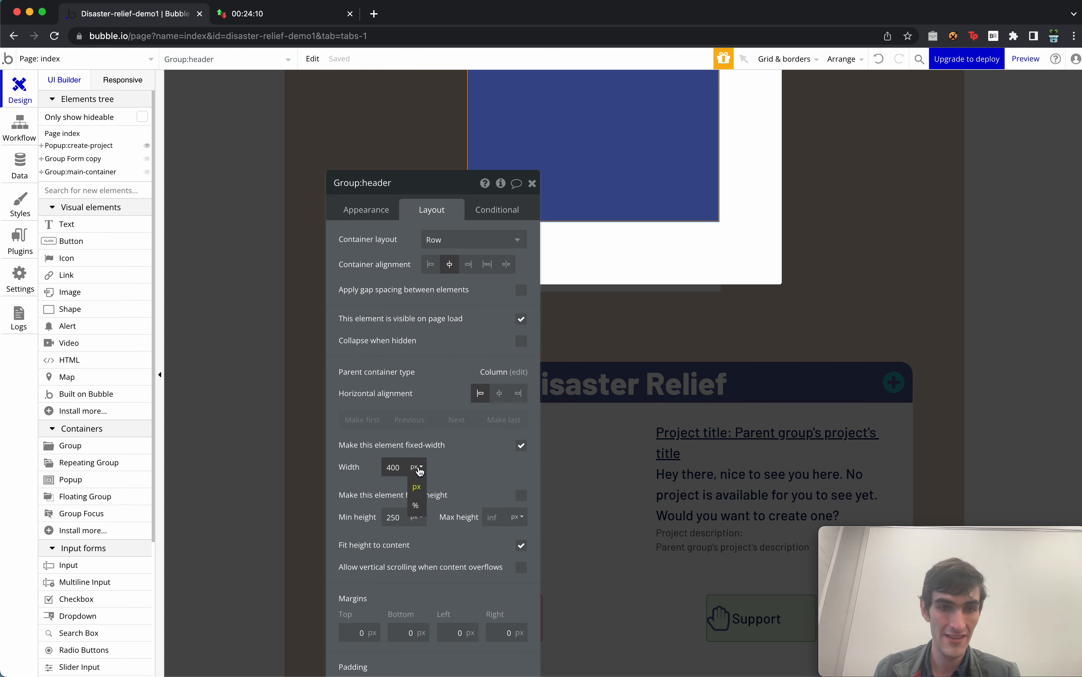
left_click(416, 496)
double_click(392, 466)
type("100")
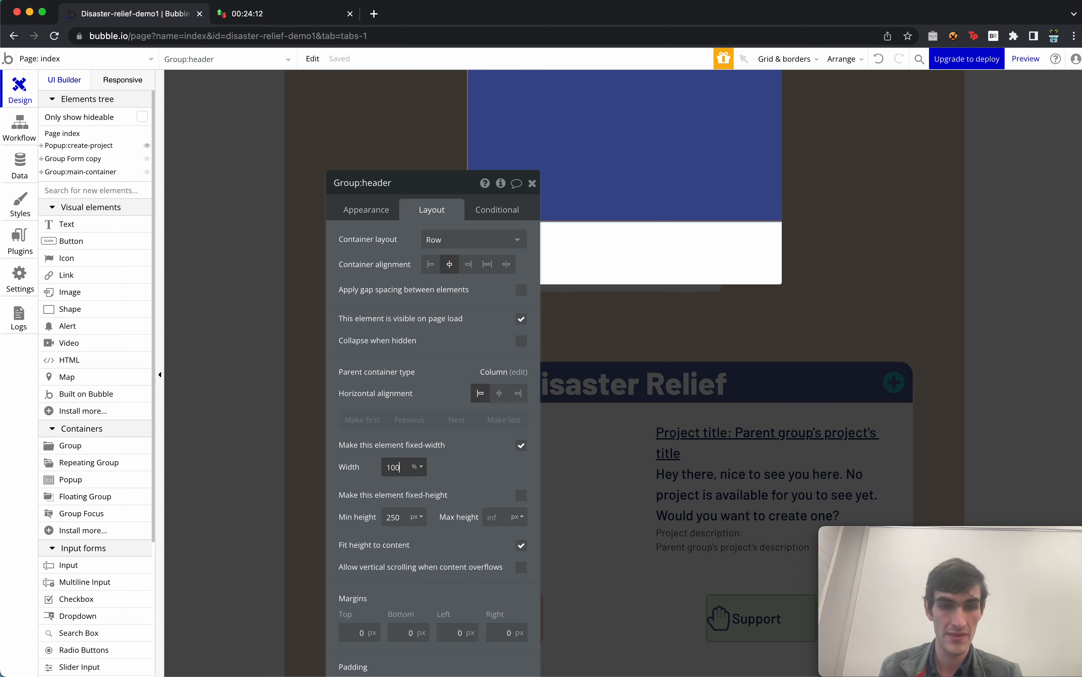
double_click(393, 516)
type("45")
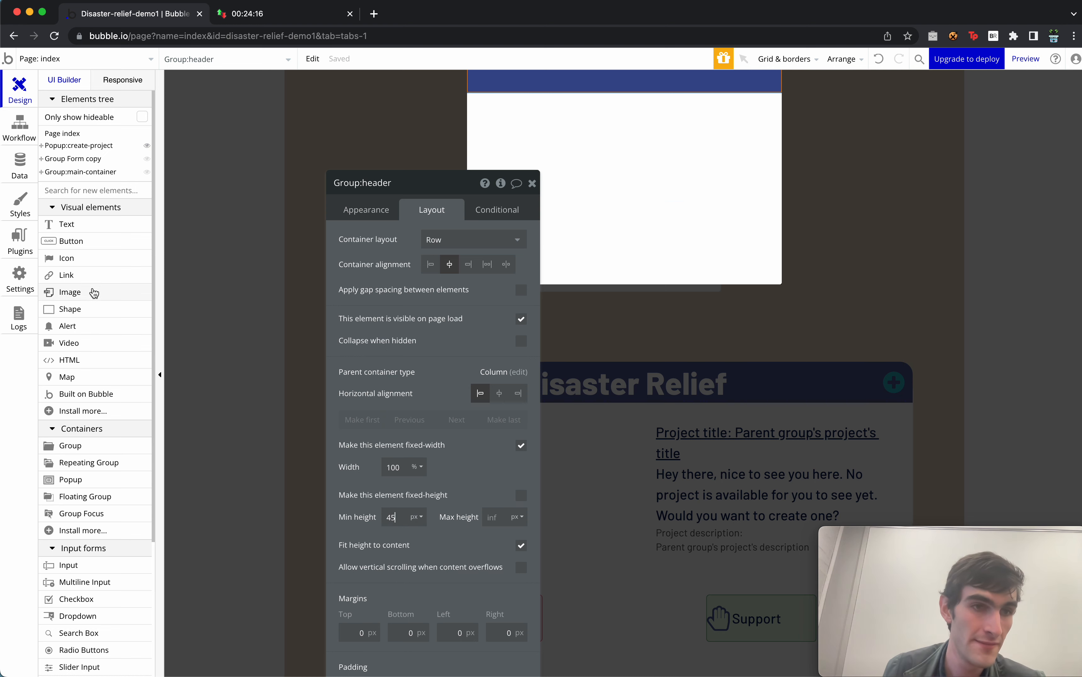
Add a centred 'Create request' text in the header, applying then removing the H2 Heading - Light style.
left_click_drag(87, 227, 603, 84)
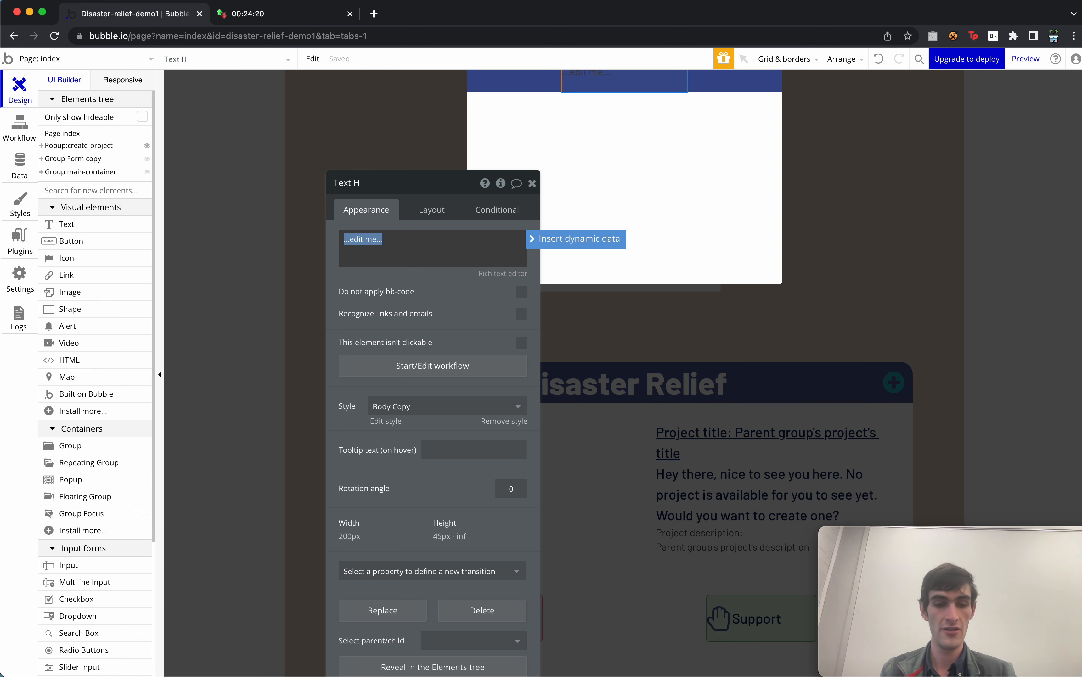
type("Create request")
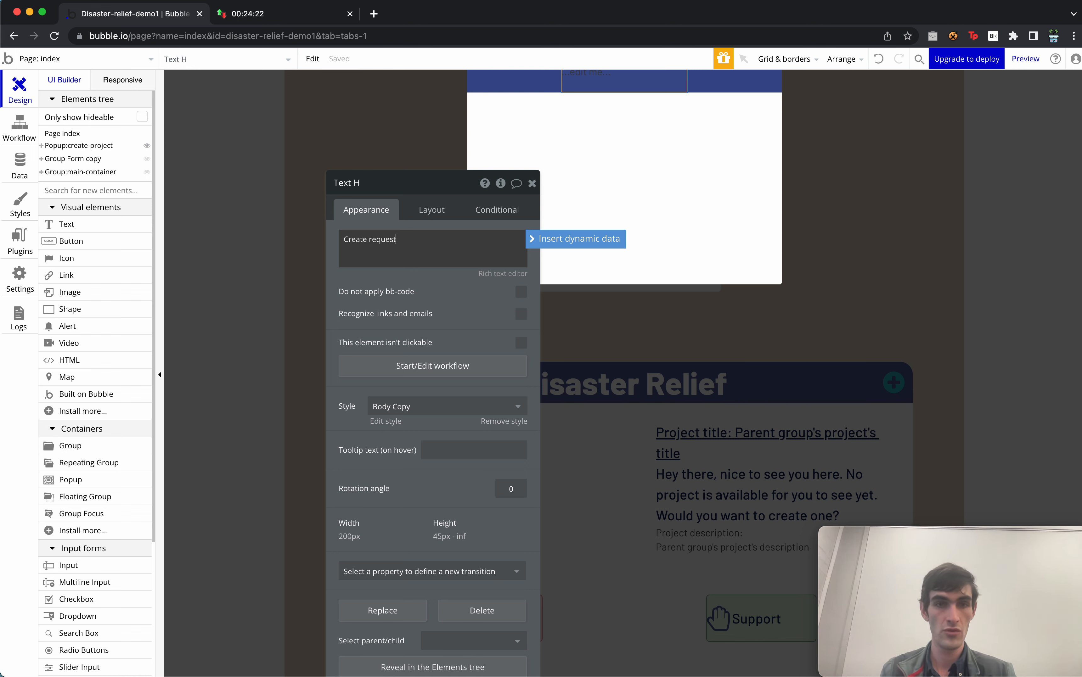
left_click(410, 407)
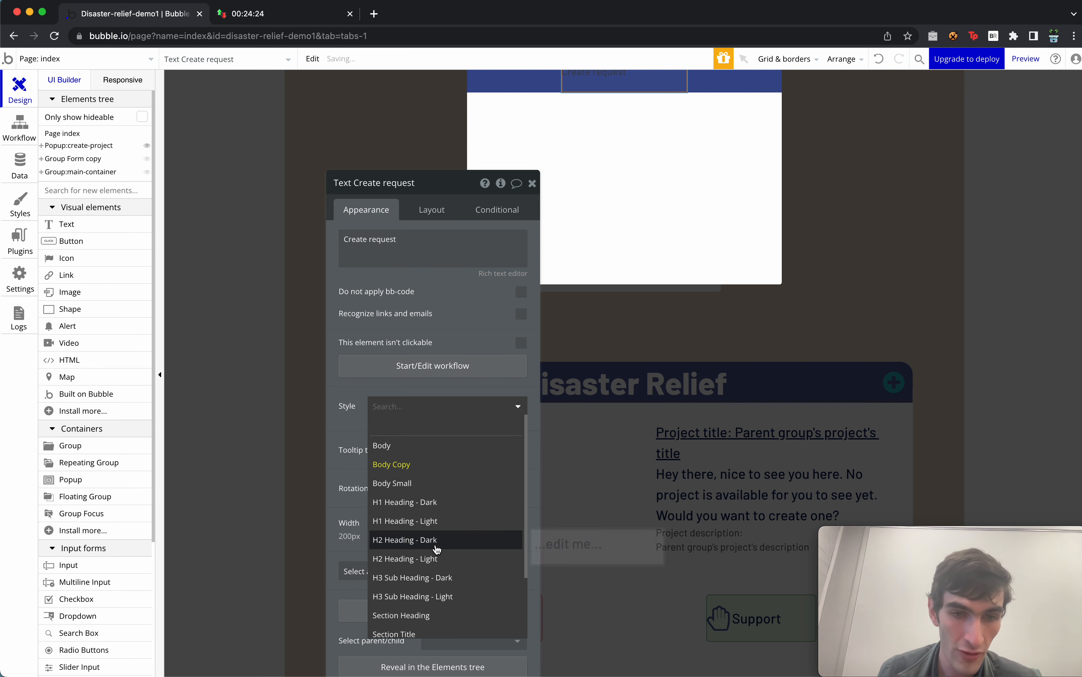
left_click(437, 559)
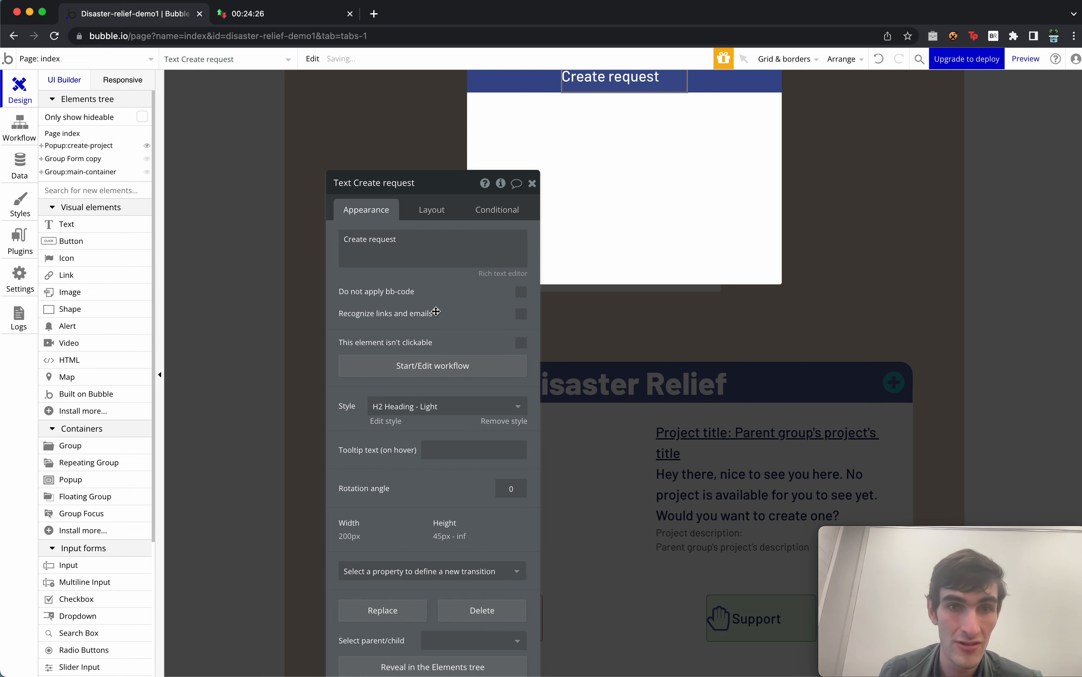
left_click(500, 422)
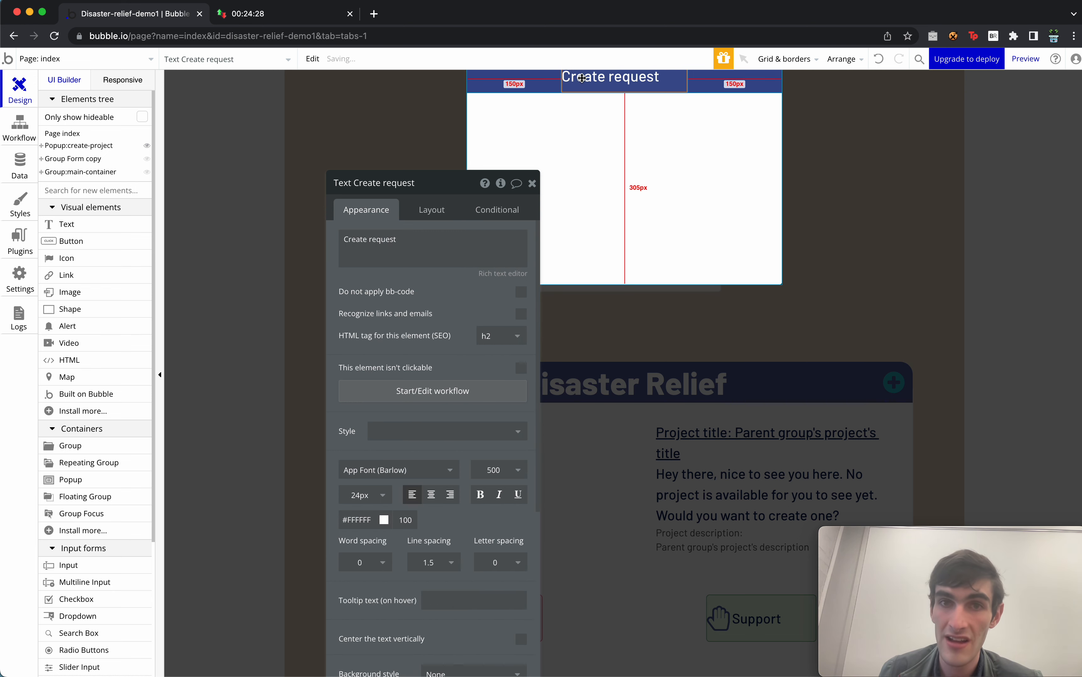
left_click(437, 502)
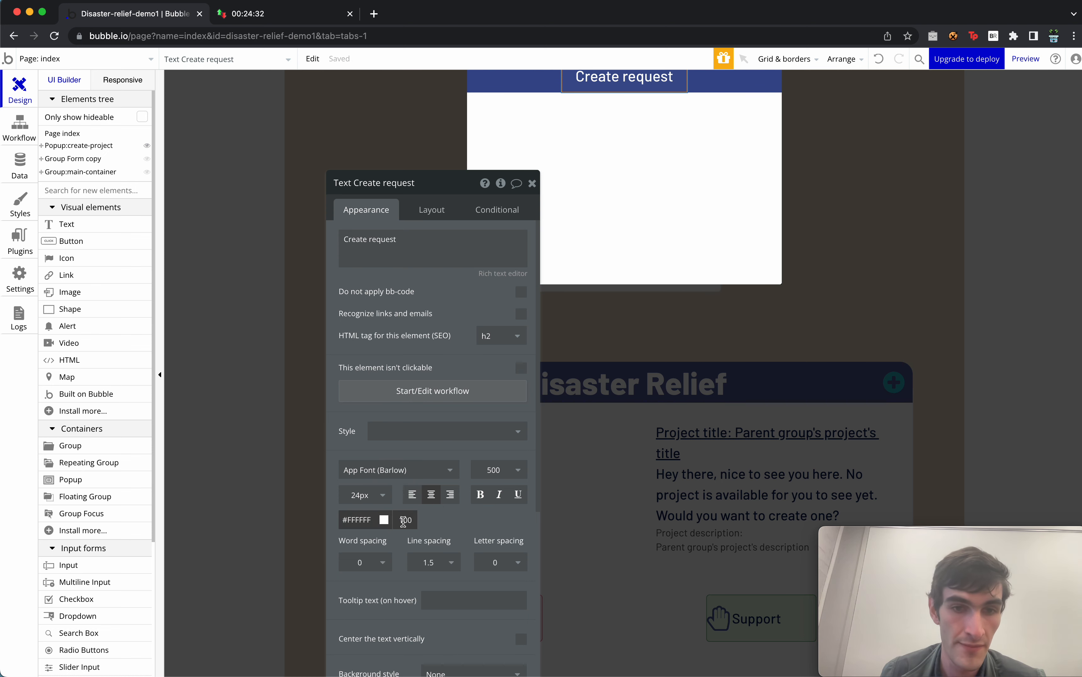
Turn off fixed width on the Create request heading so it stretches.
left_click(435, 209)
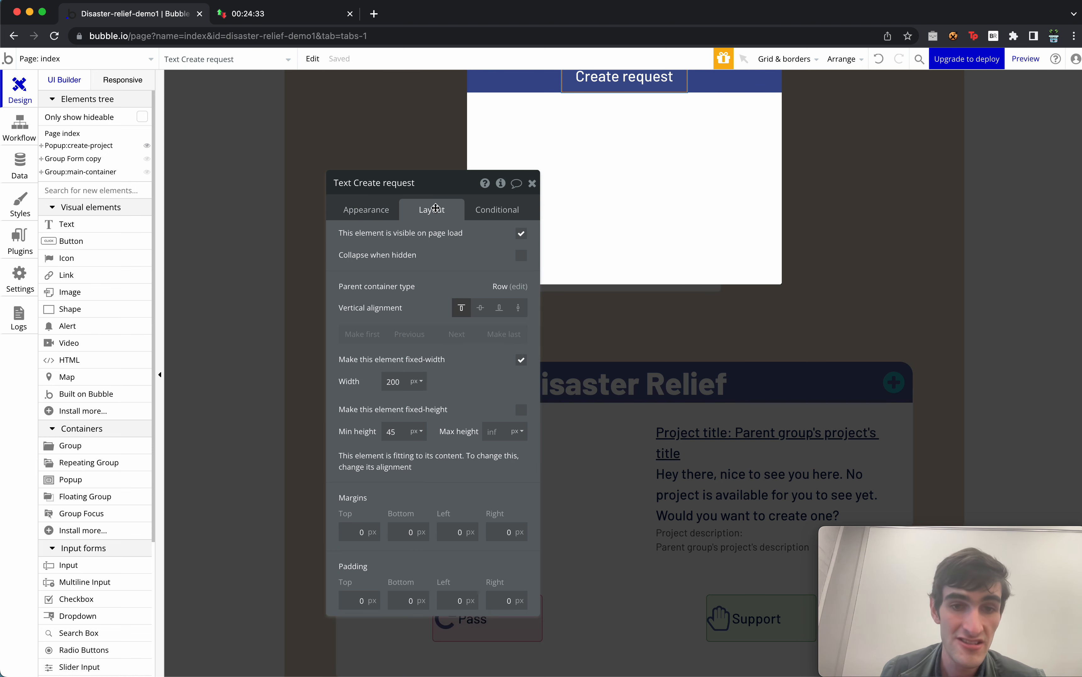
left_click(520, 361)
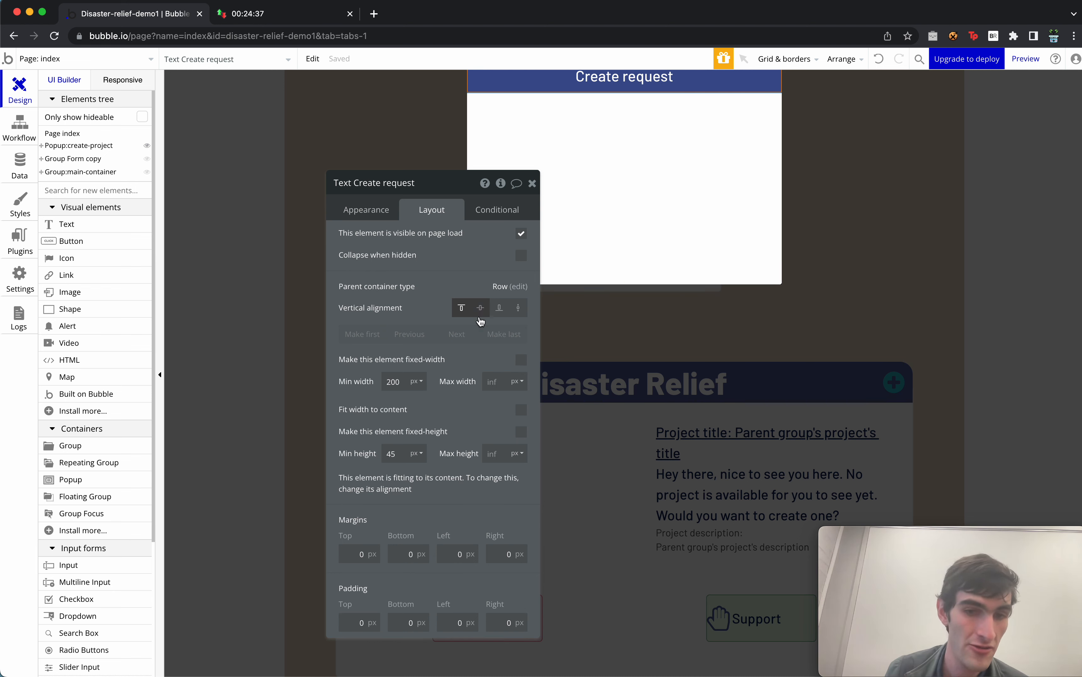
left_click(532, 183)
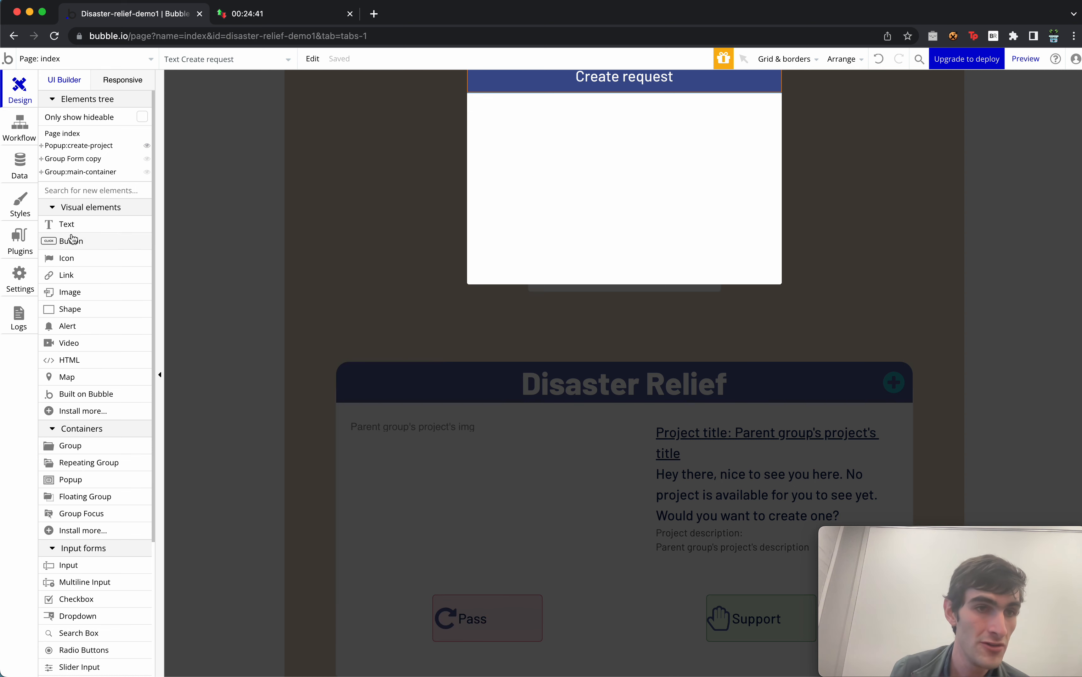
left_click(81, 445)
Add Group:create-projec-inner below the header with a Column layout.
left_click(599, 174)
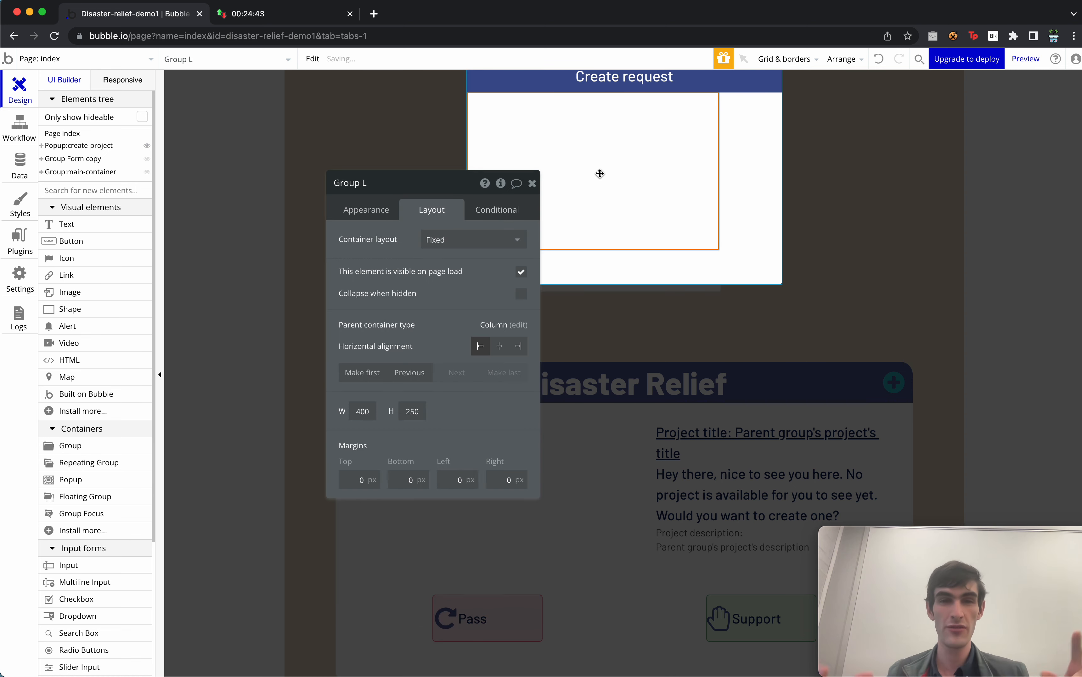
double_click(377, 185)
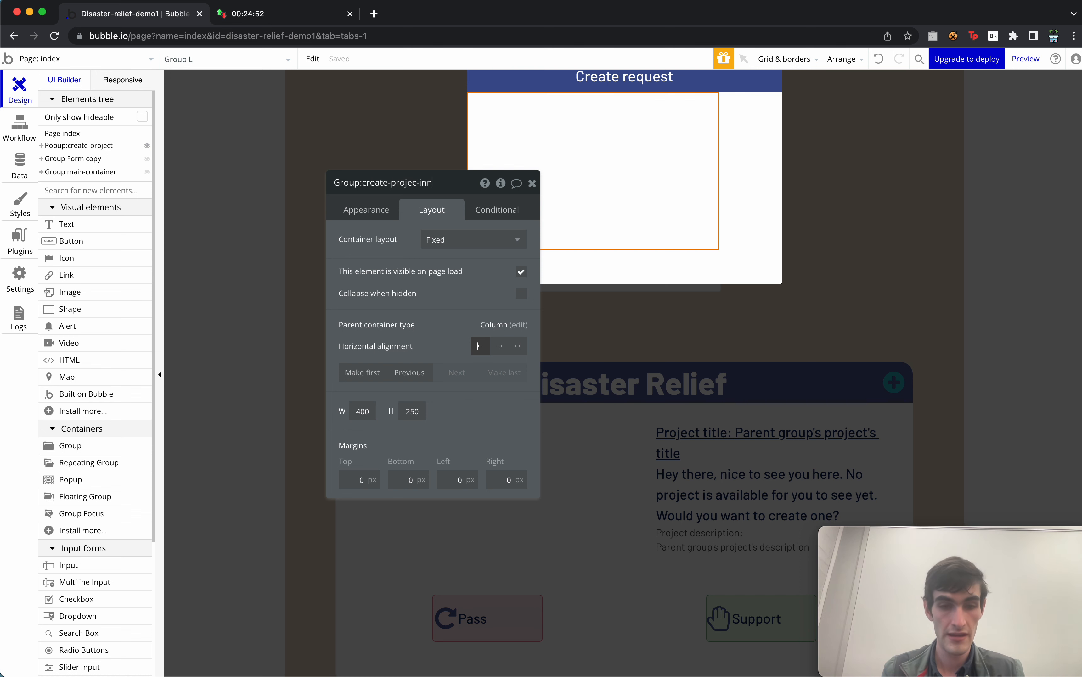
left_click(473, 240)
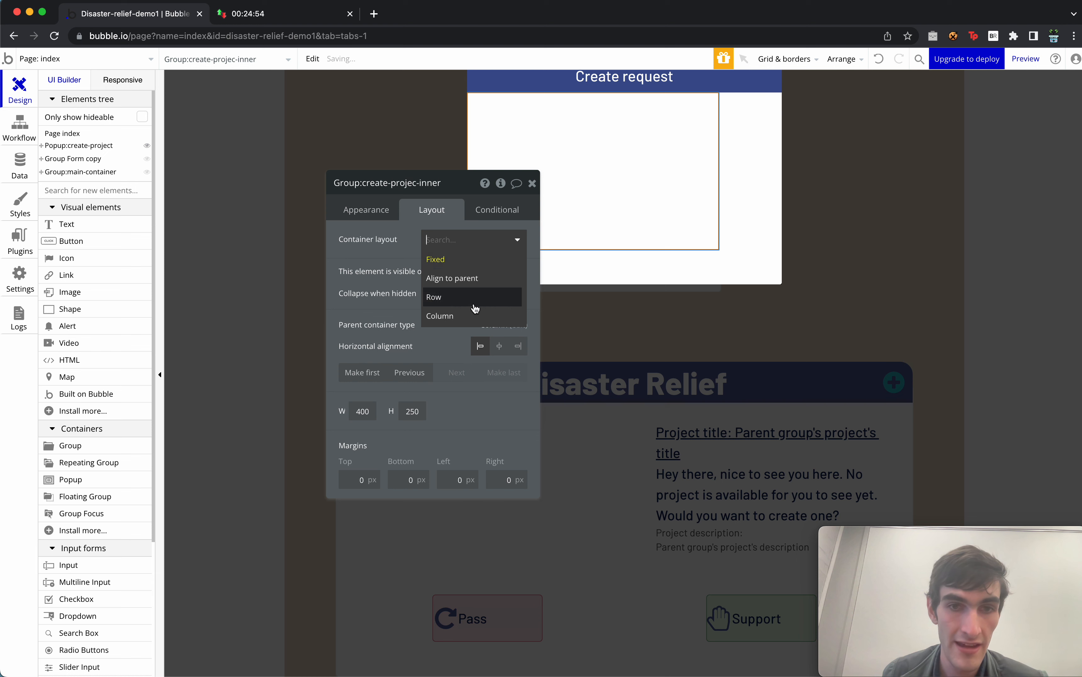
left_click(475, 315)
Centre the inner group horizontally and set its minimum height to 300 px.
left_click_drag(449, 313, 426, 239)
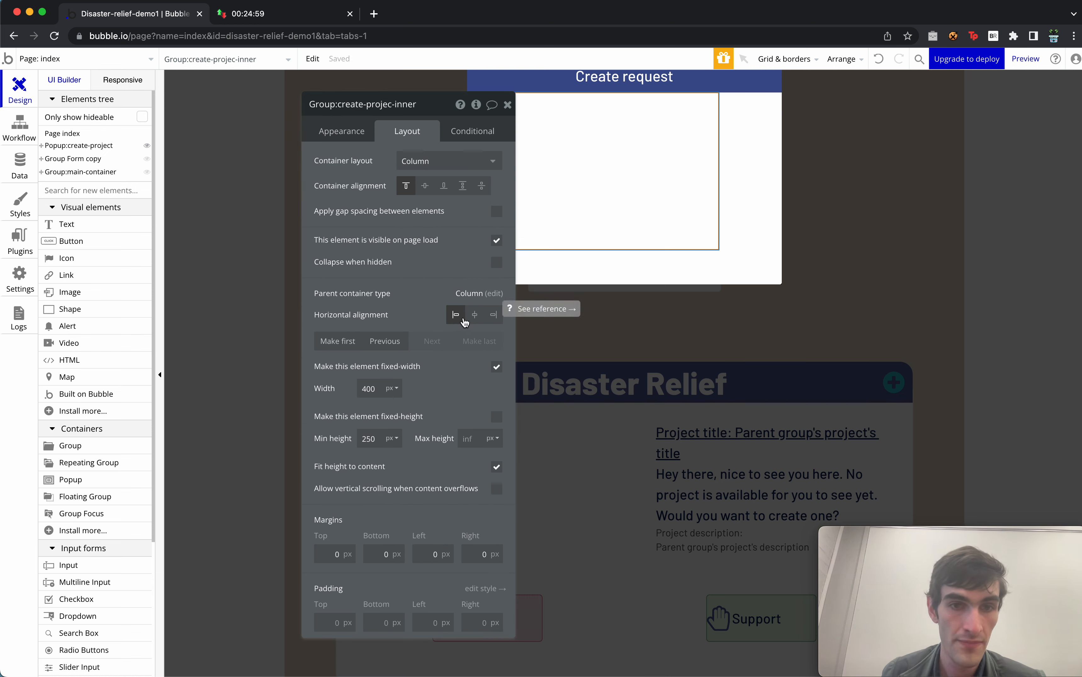
left_click(474, 318)
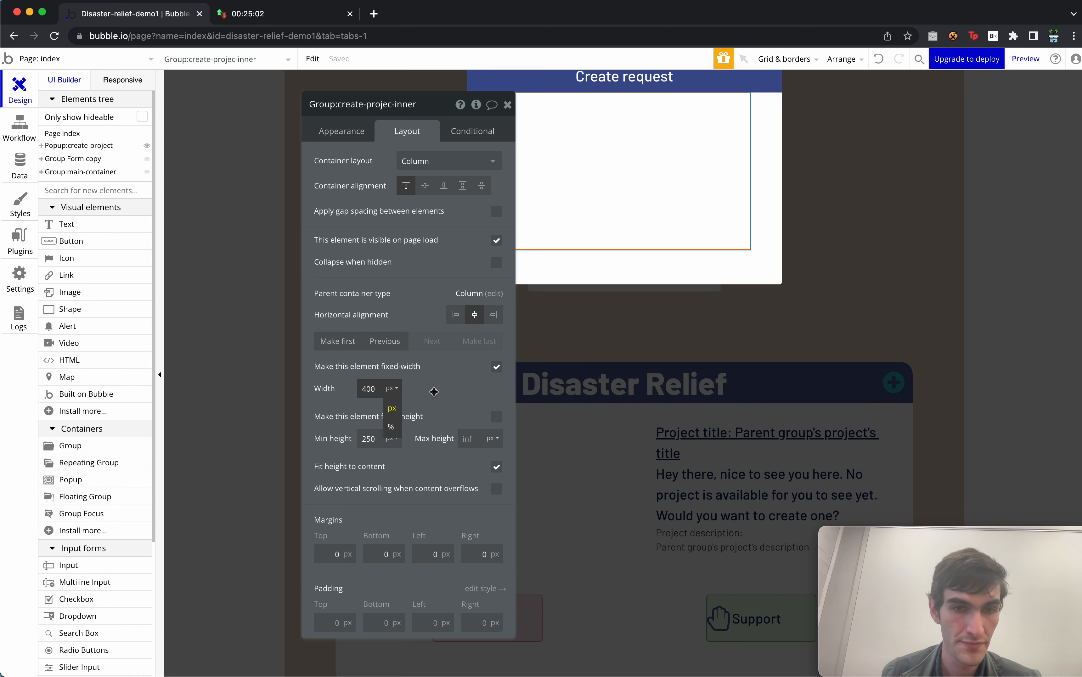
left_click_drag(457, 409, 322, 392)
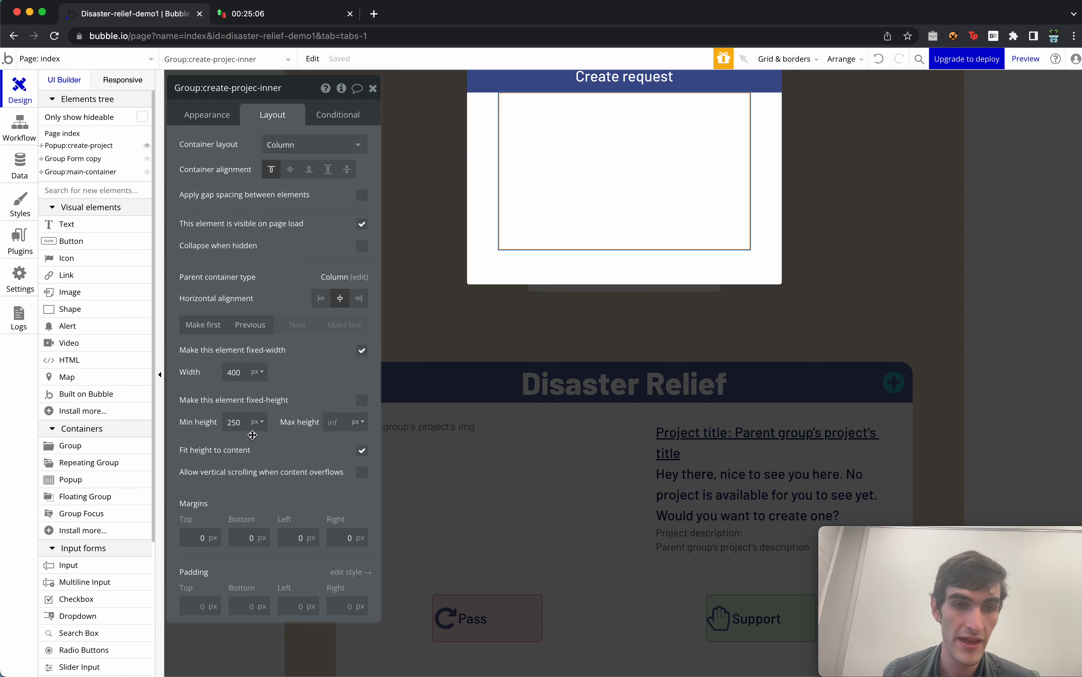
left_click(236, 424)
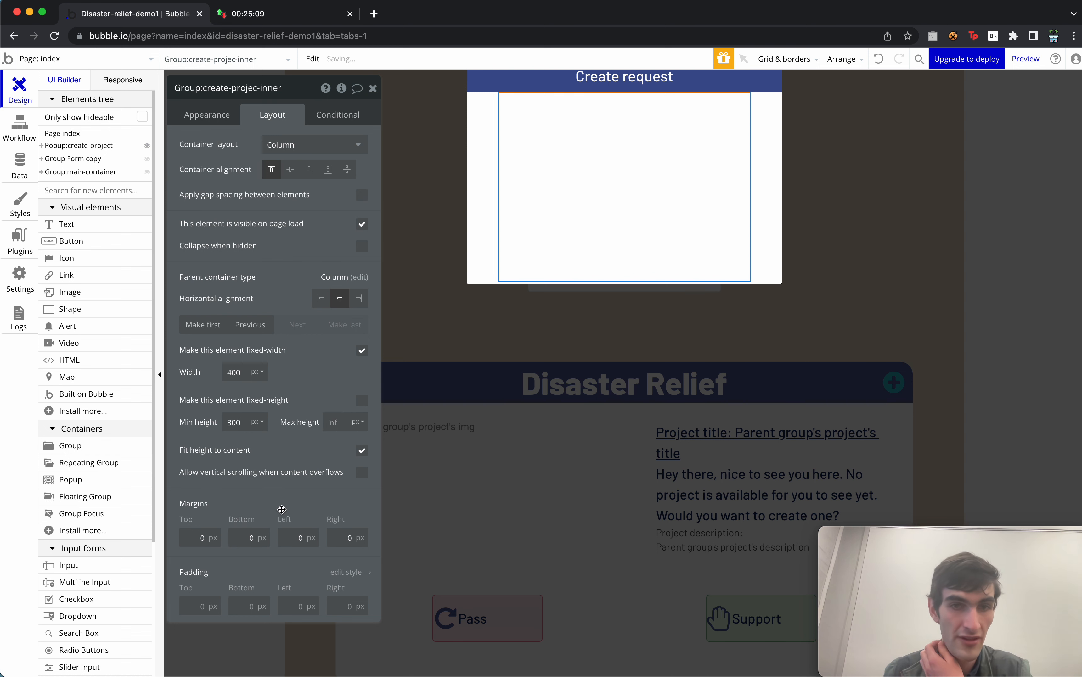
left_click(201, 115)
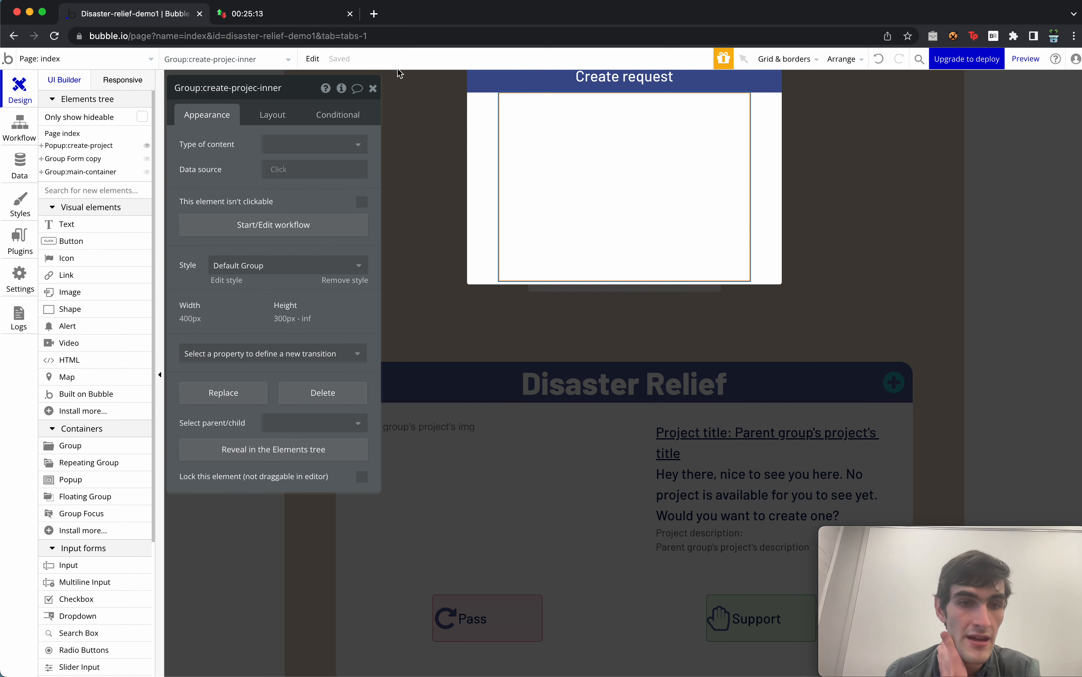
left_click(371, 89)
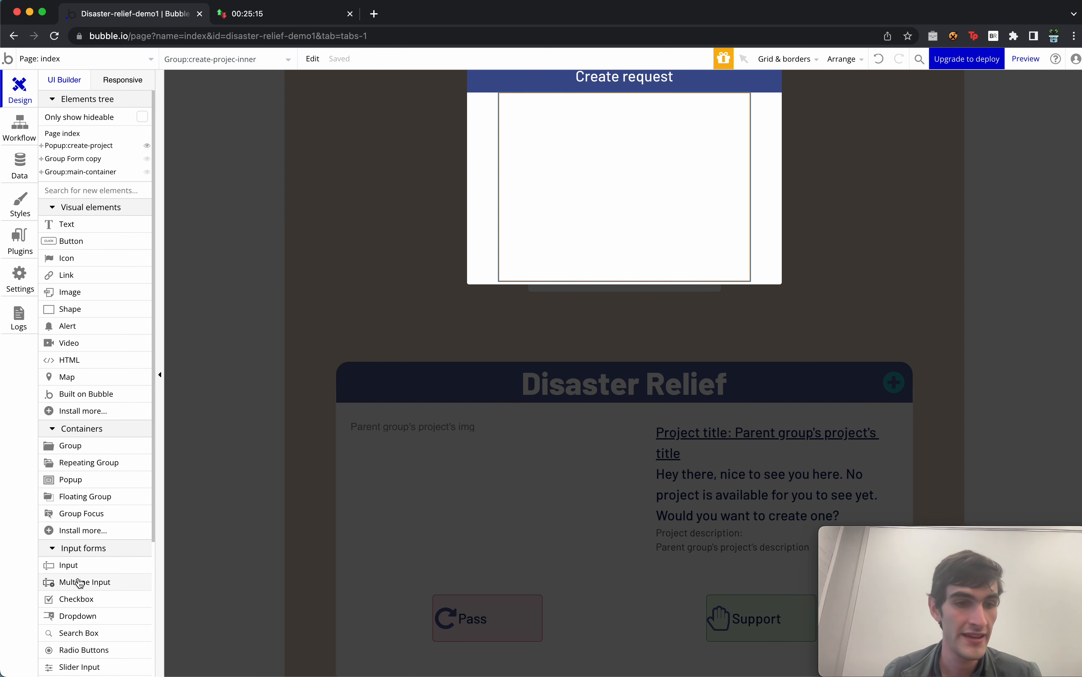
Add a 'Project title:' label with 30 px minimum height and no fixed width.
left_click_drag(89, 224, 558, 149)
type("Project title:")
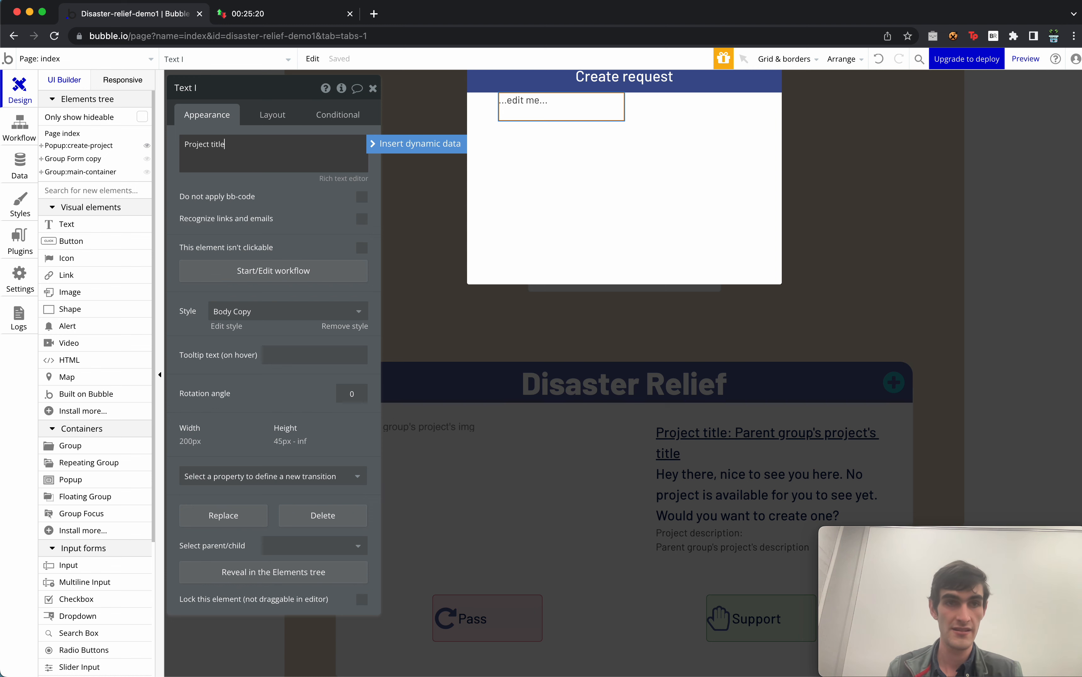
left_click(211, 444)
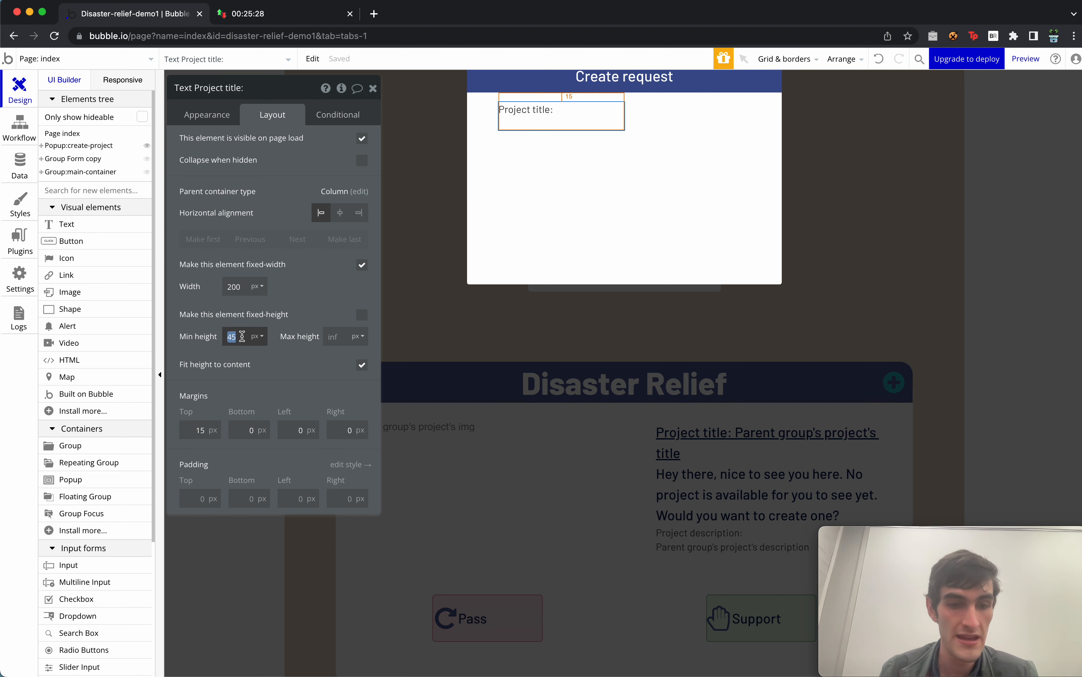
type("35")
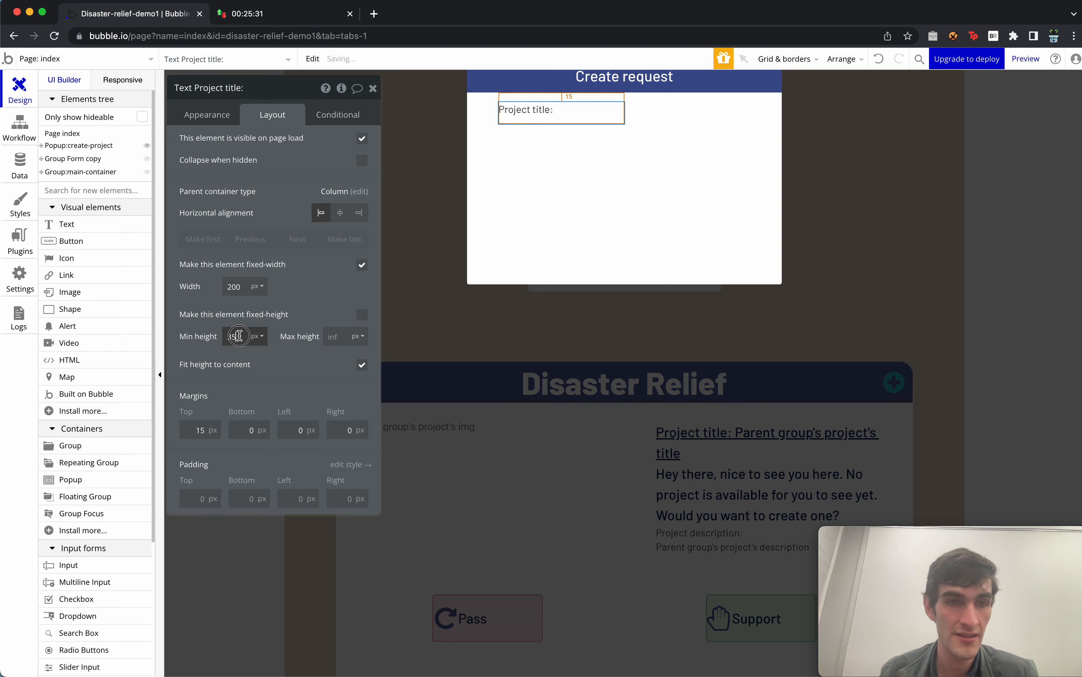
key("BackSpace")
type("0")
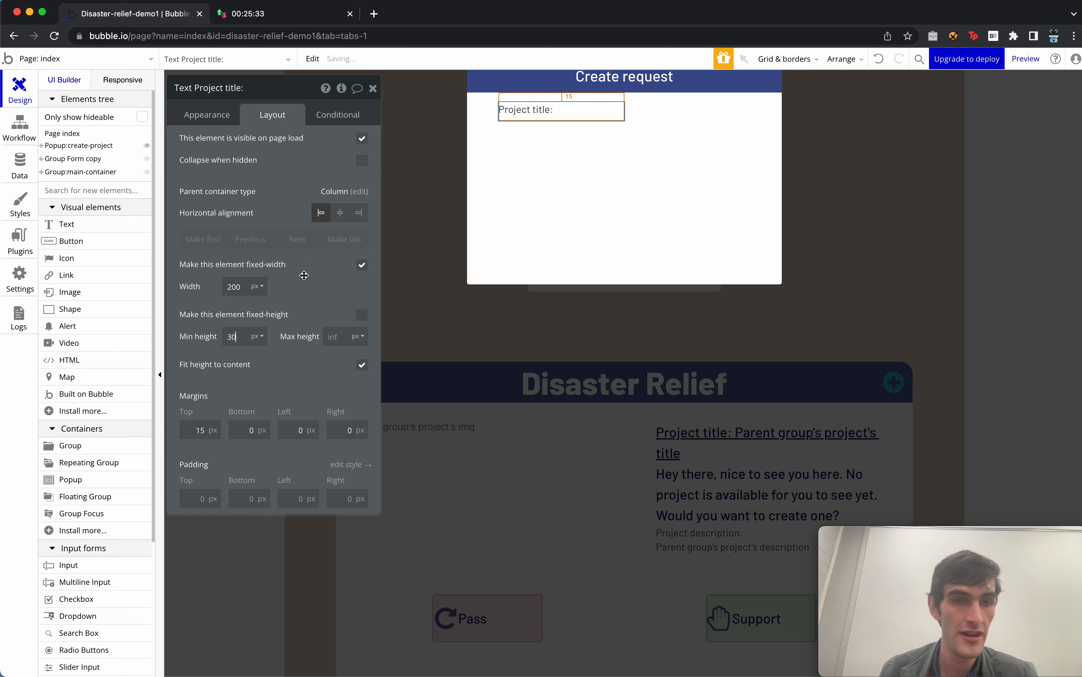
left_click(361, 265)
left_click(204, 117)
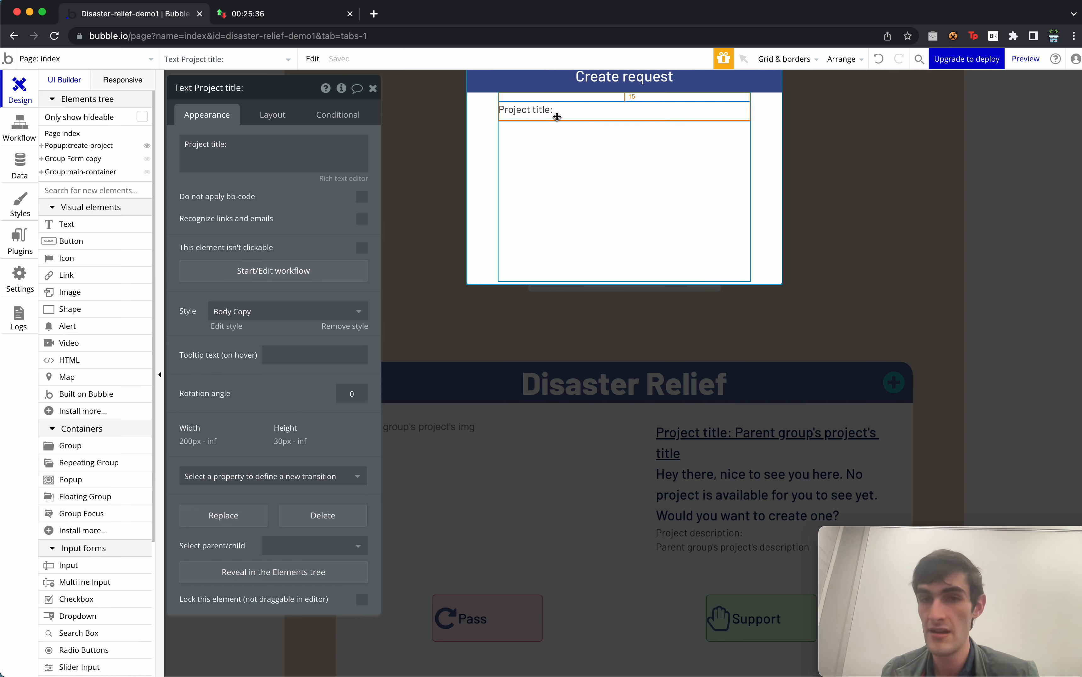
Duplicate the label into 'Project description:' and 'Project image:', deleting the extra copy.
key("super+c")
key("super+v")
key("super+v")
key("super+v")
left_click(554, 147)
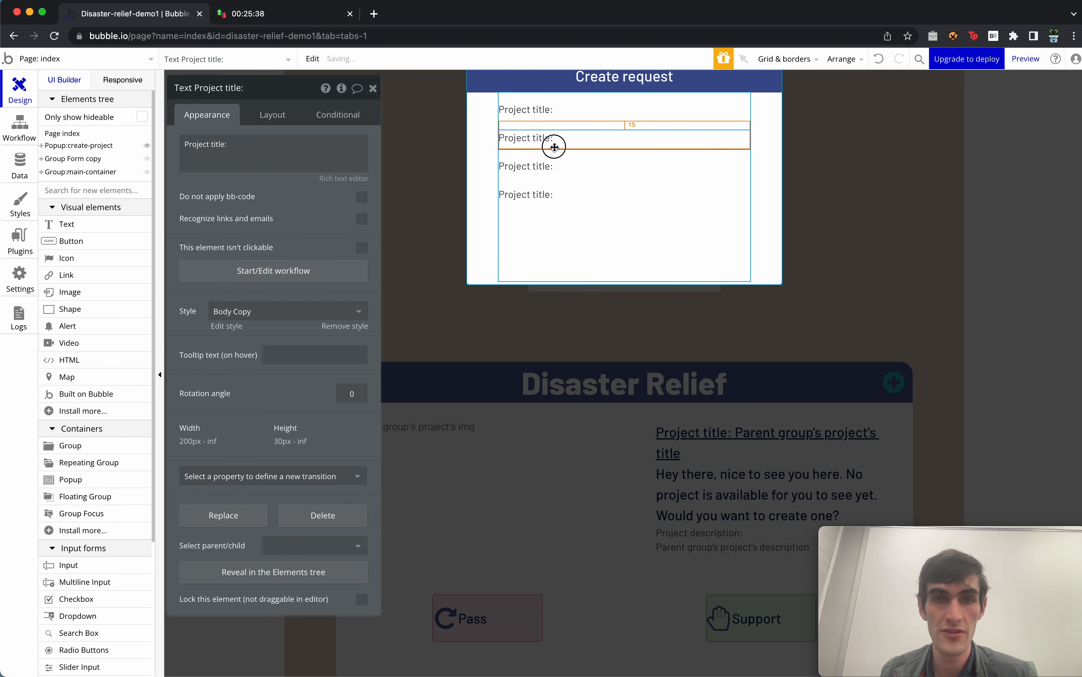
left_click(290, 152)
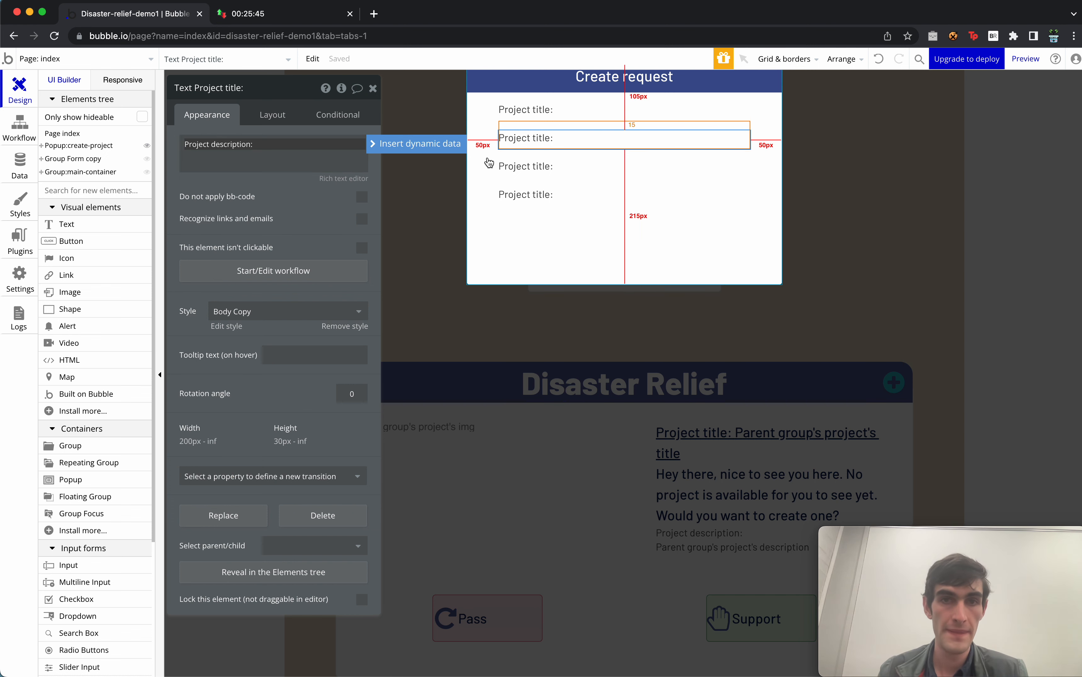
left_click(523, 166)
left_click(248, 152)
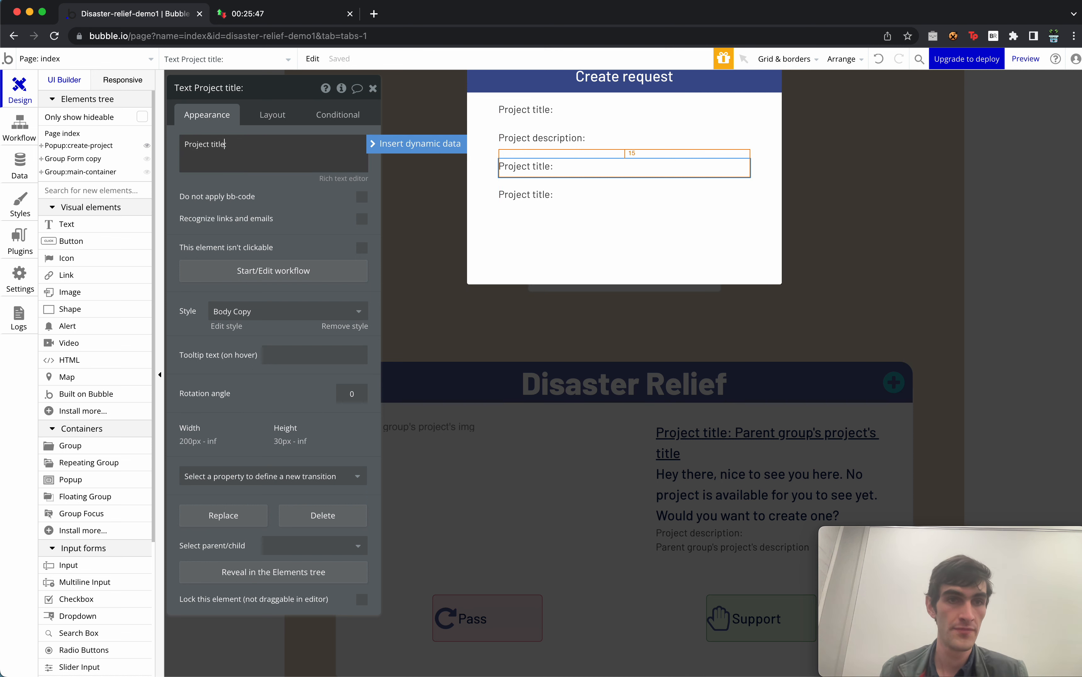
left_click(531, 201)
key("Delete")
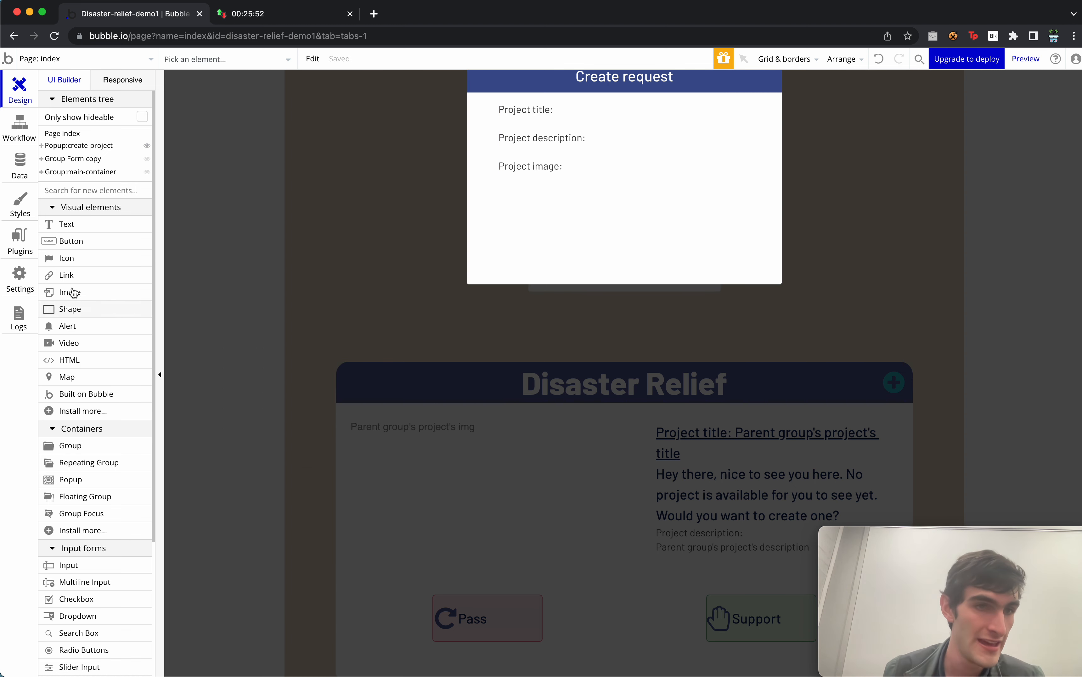
Add text inputs under the Project title and Project description labels.
left_click_drag(74, 565, 578, 131)
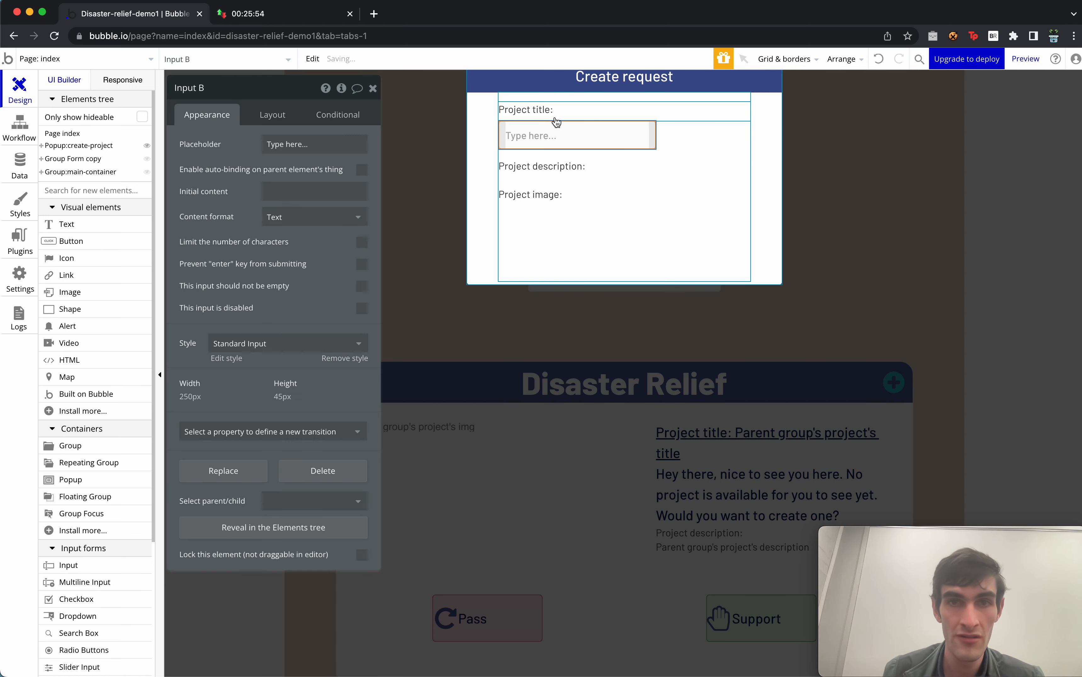
left_click(275, 145)
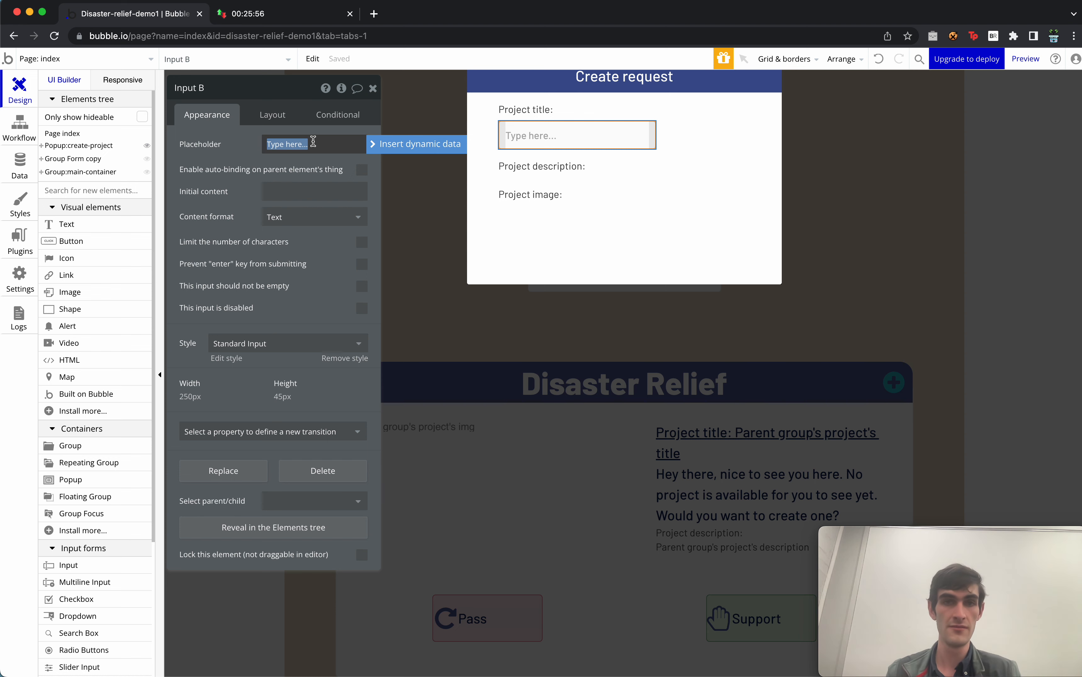
left_click(536, 137)
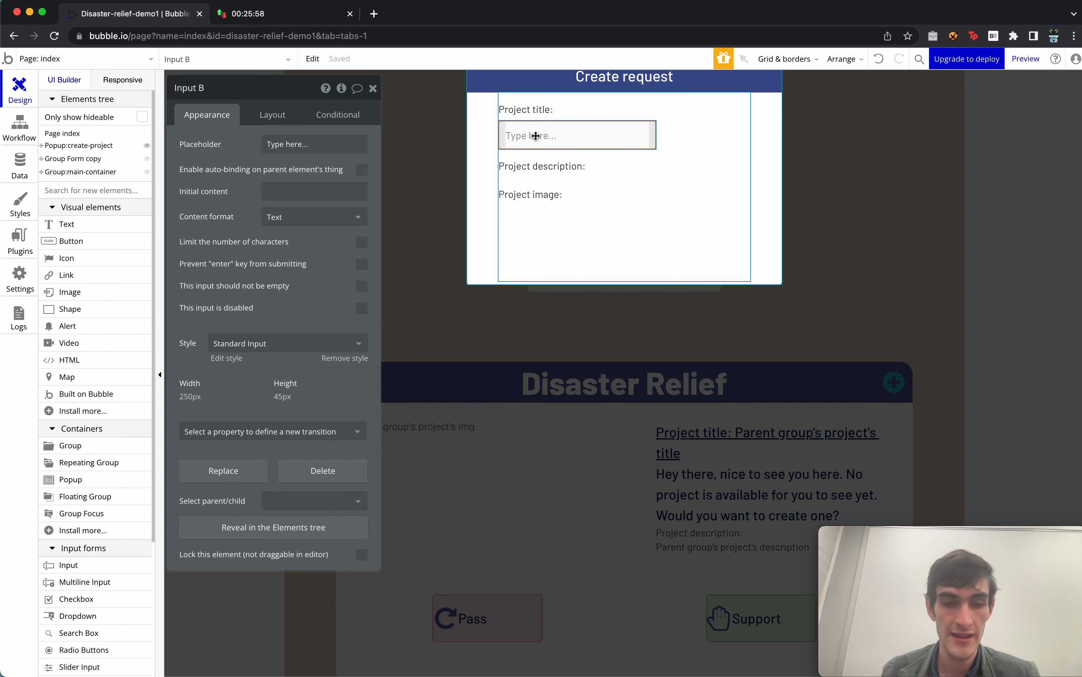
key("super+c")
key("super+v")
left_click_drag(575, 167, 582, 213)
scroll(77, 624, "down", 3)
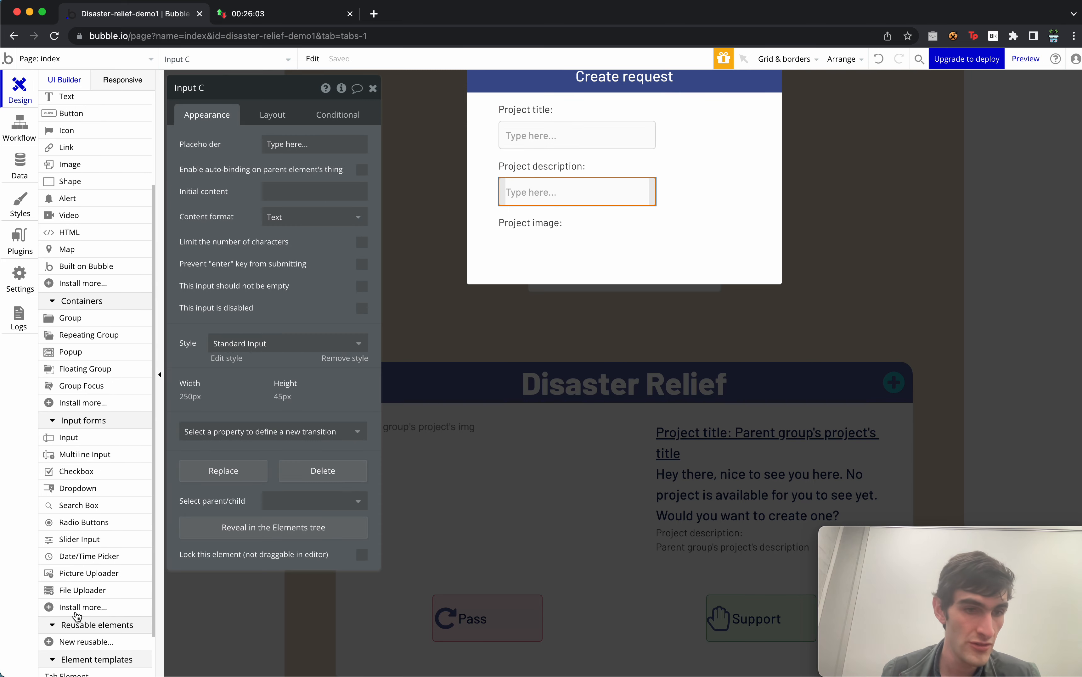
Add a 250 × 45 px picture uploader under Project image.
left_click_drag(104, 576, 574, 292)
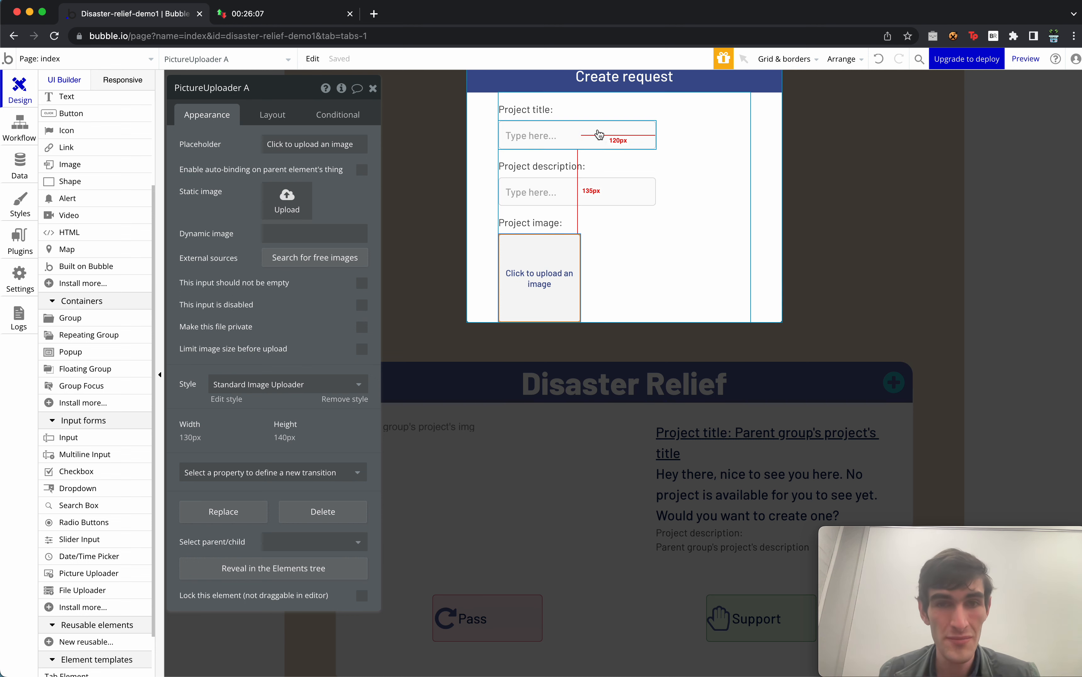
left_click(191, 438)
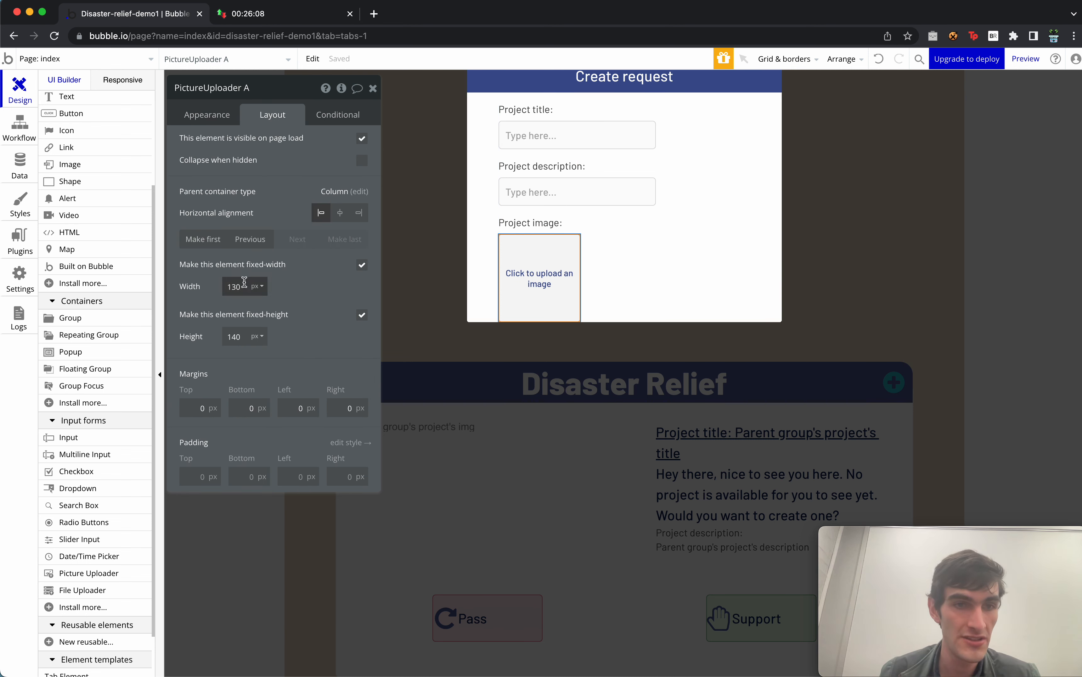
key("Tab")
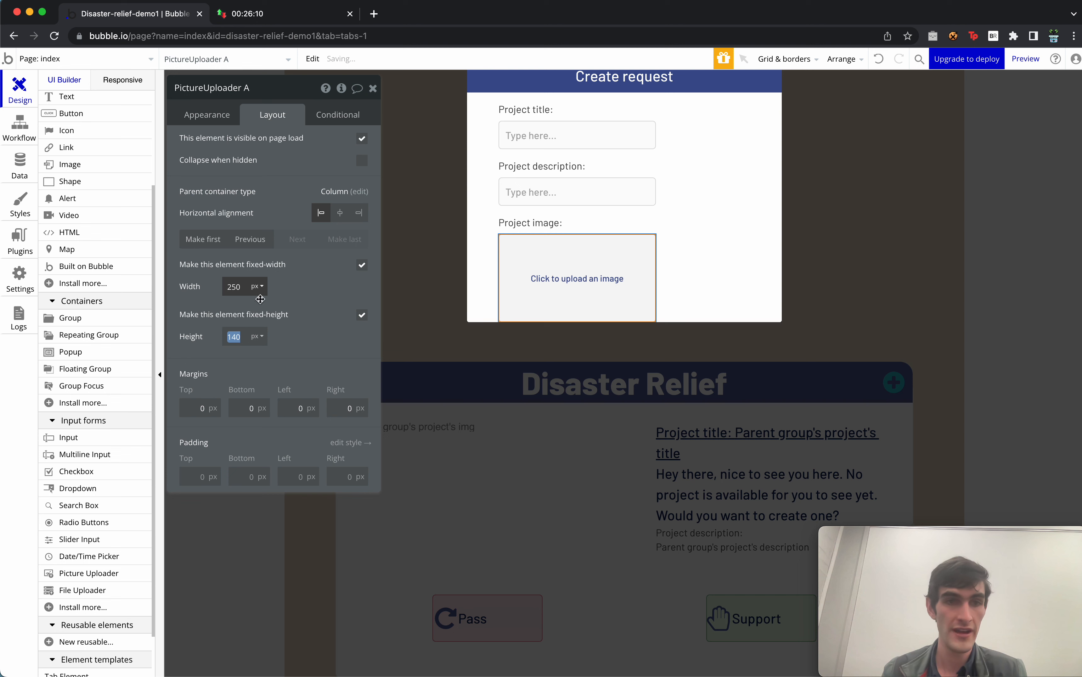
type("45")
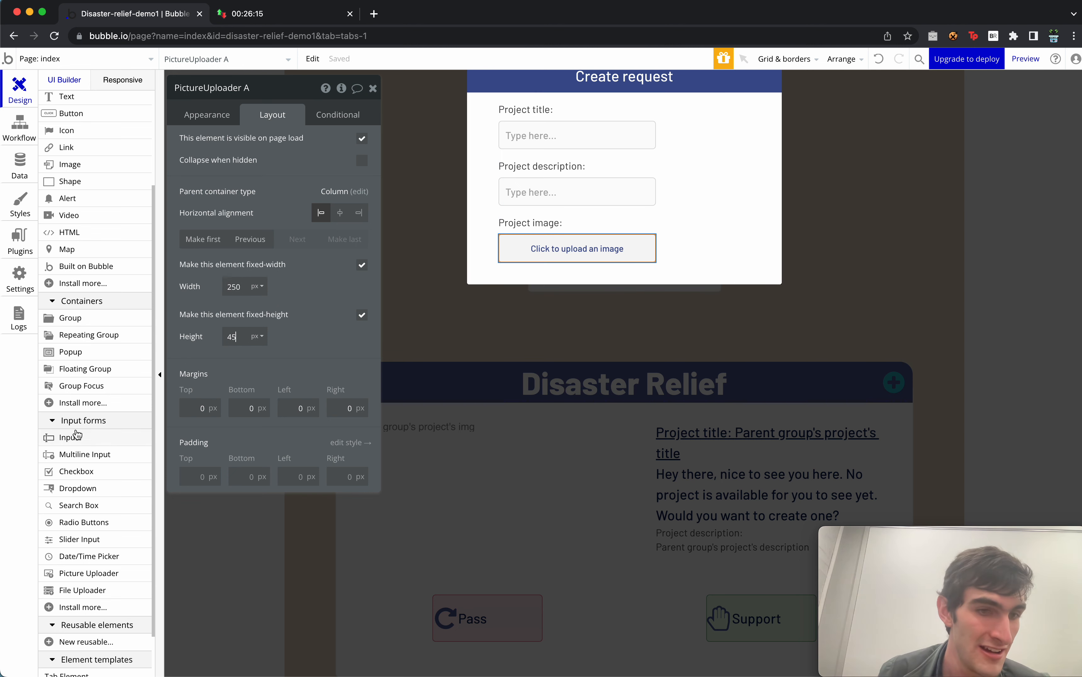
Add a Submit button 250 px wide with a 15 px top margin.
left_click_drag(72, 113, 568, 272)
type("Submit")
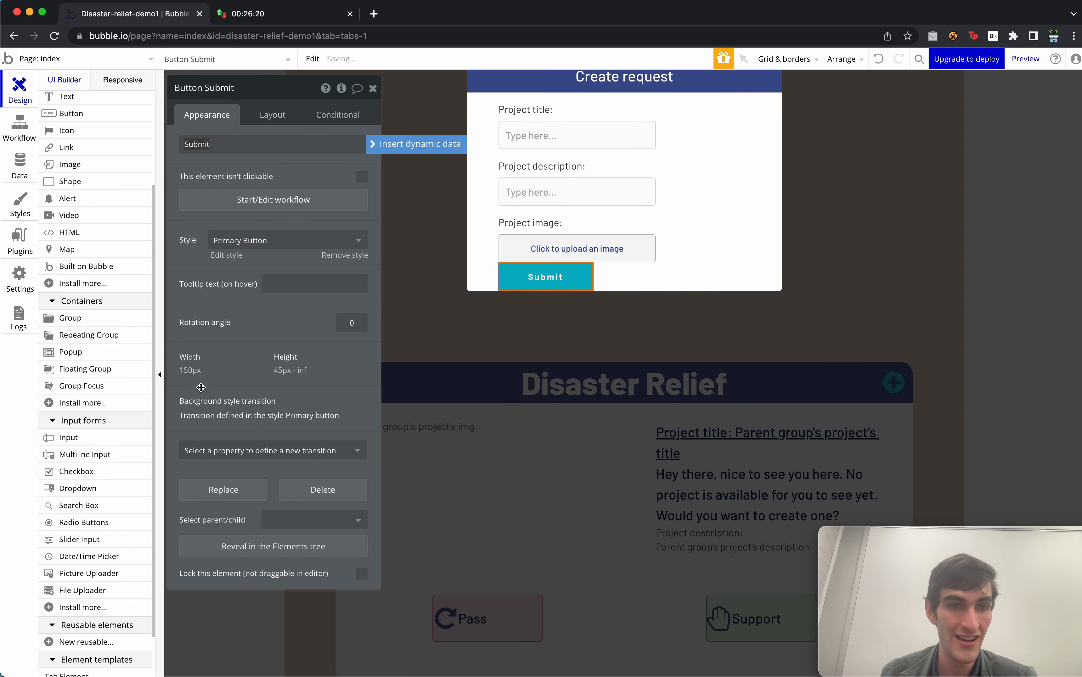
left_click(201, 370)
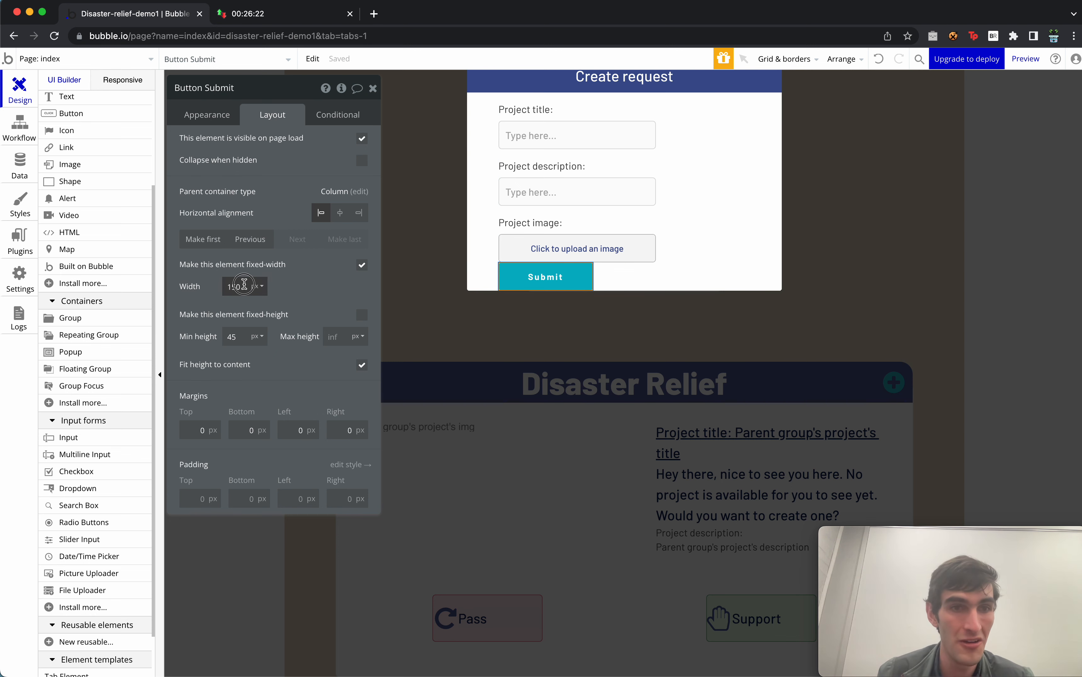
type("250")
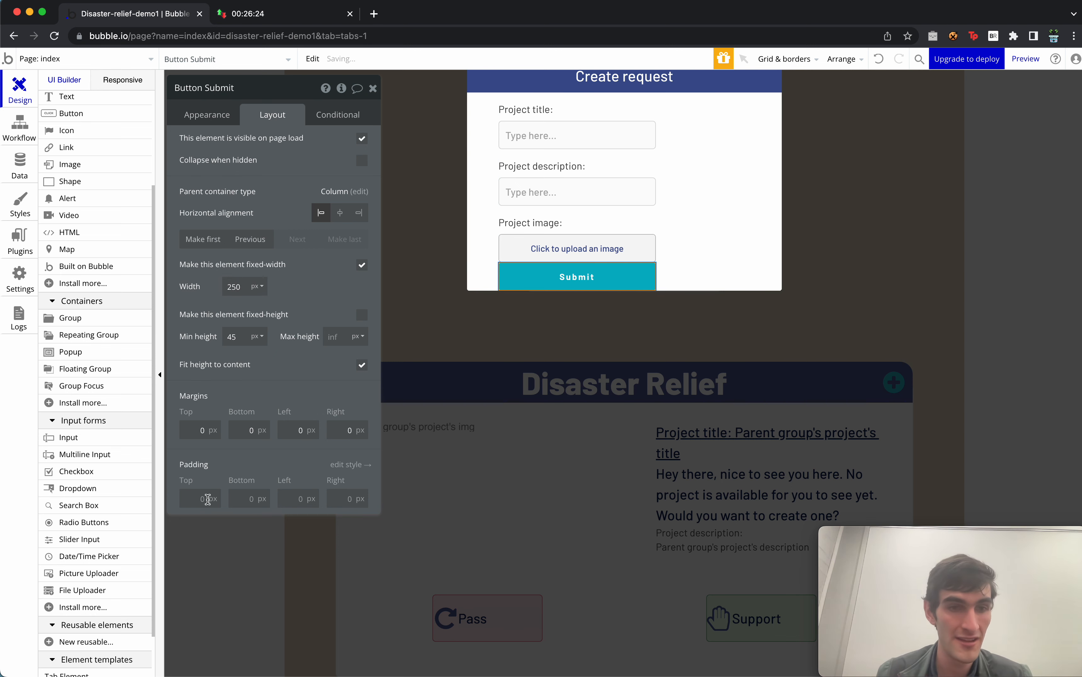
left_click(210, 425)
type("15")
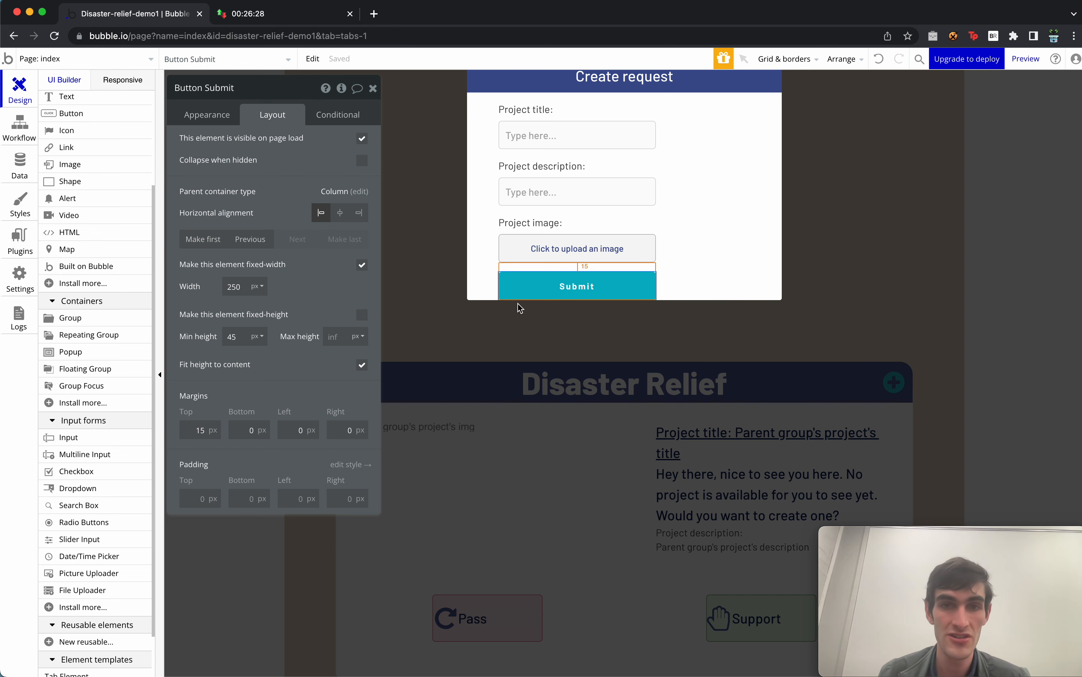
left_click(710, 174)
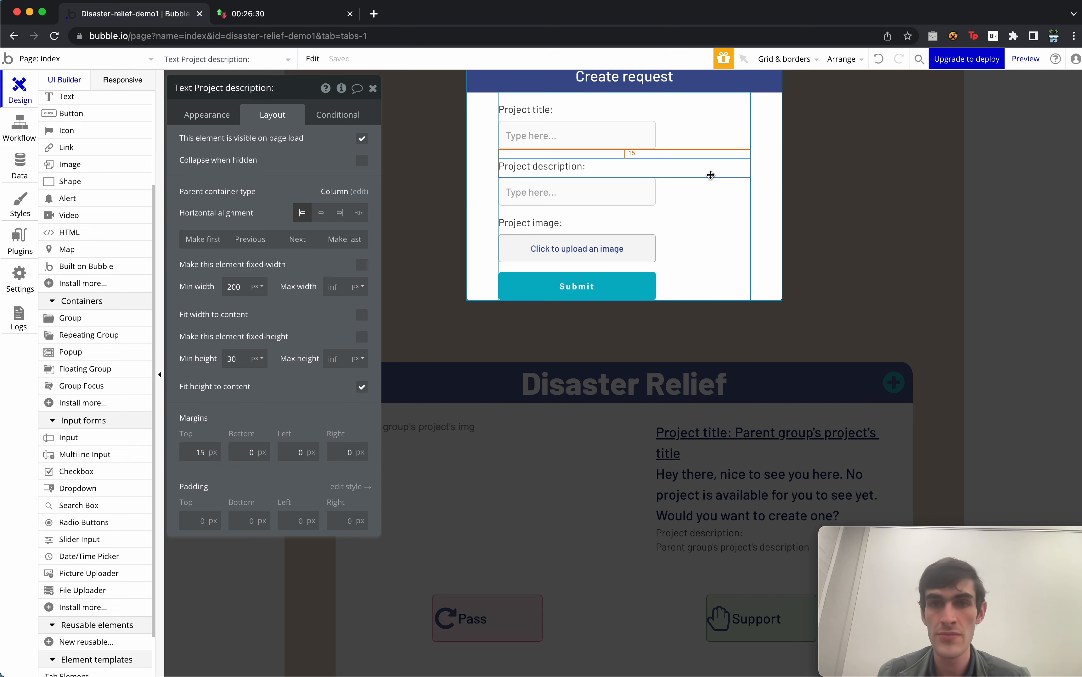
left_click(737, 121)
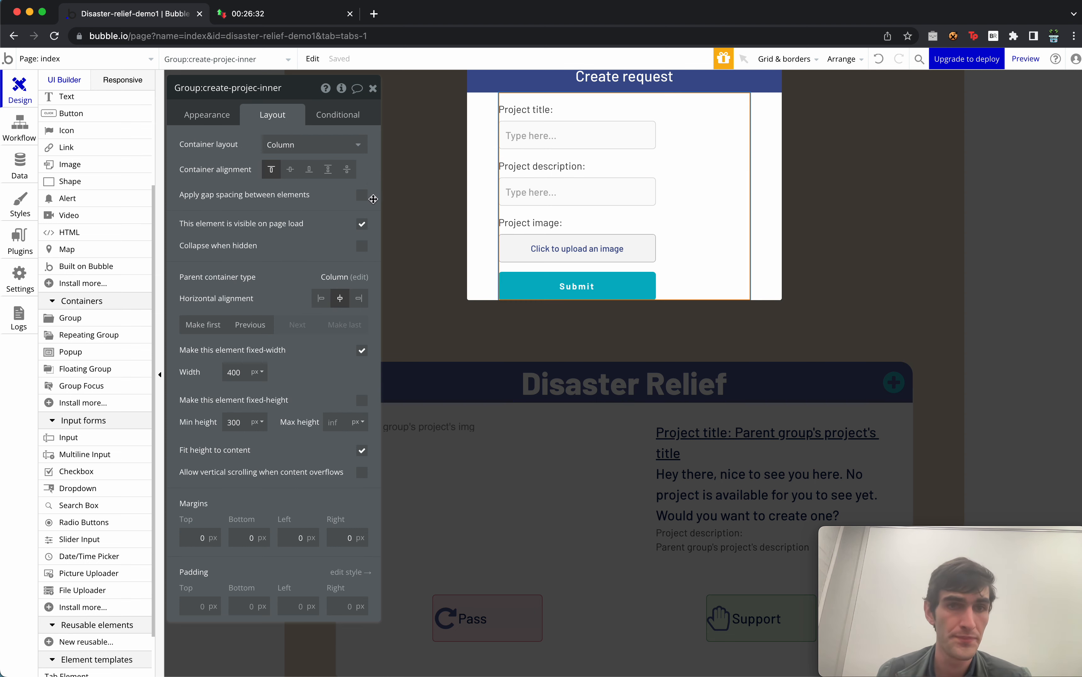
Set the inner form group's type of content to project.
left_click(215, 114)
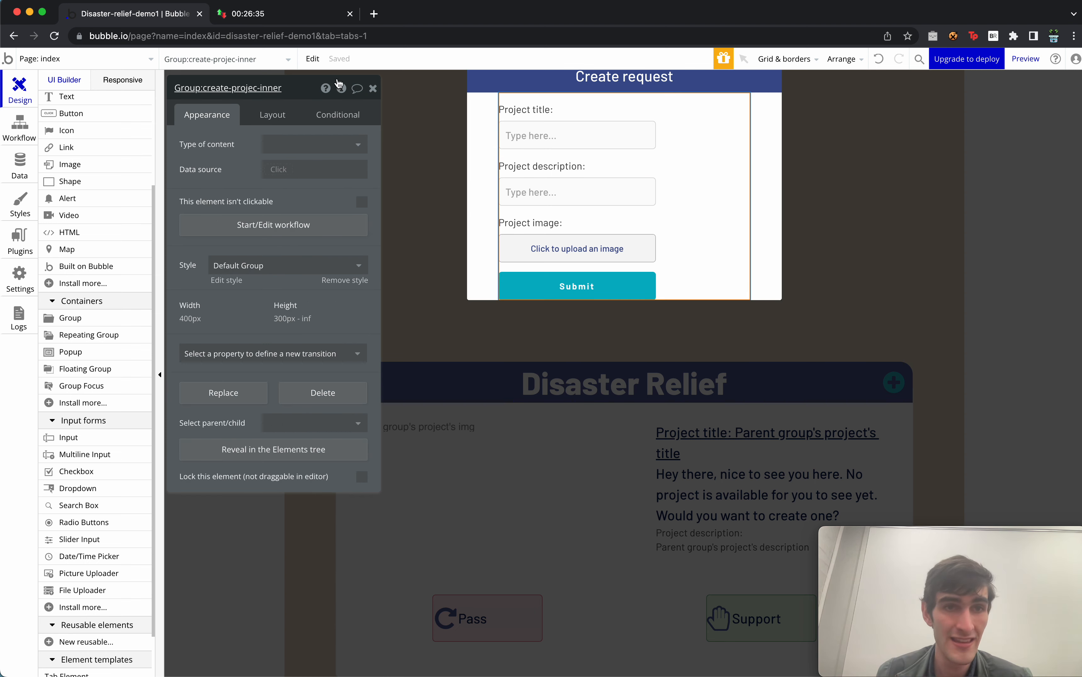
left_click(316, 144)
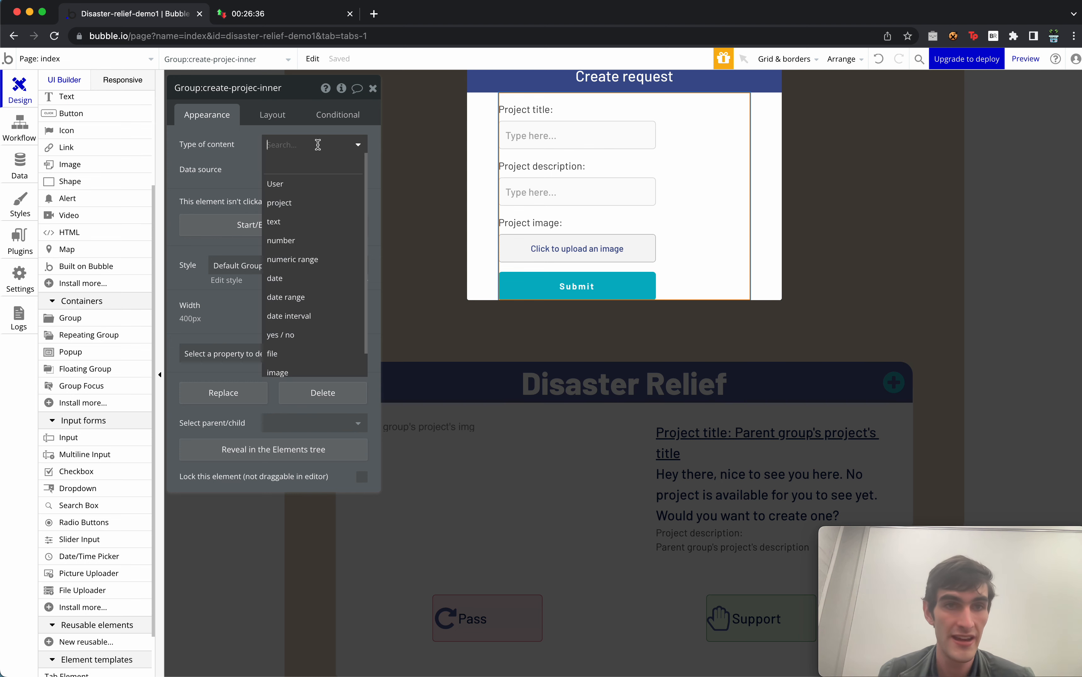
type("proj")
left_click(313, 184)
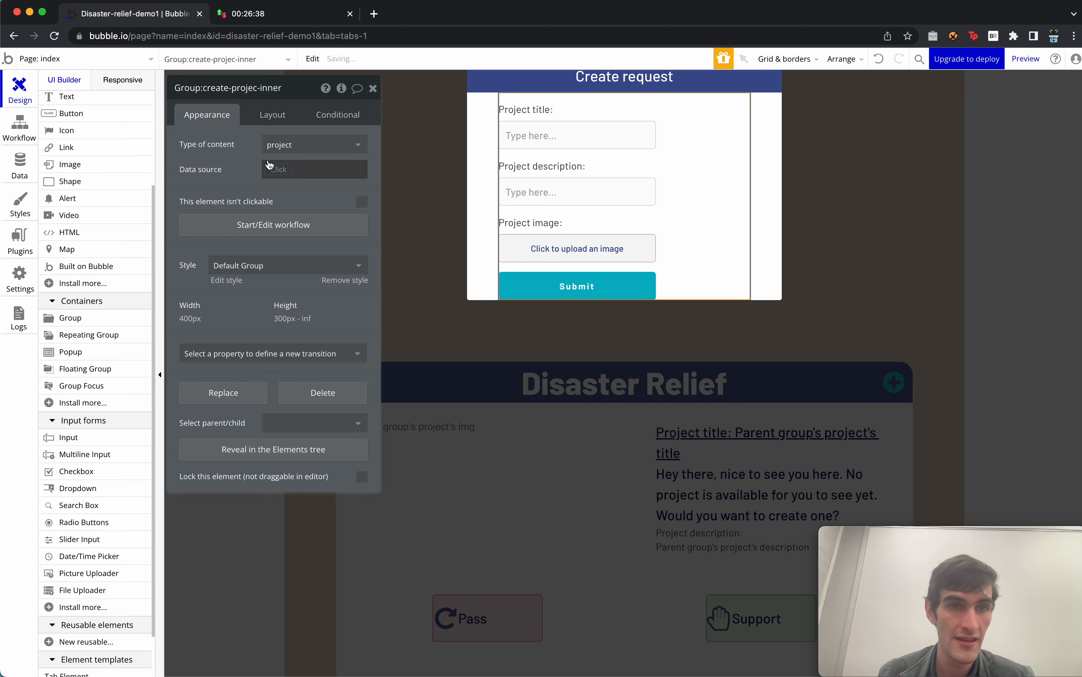
left_click(282, 171)
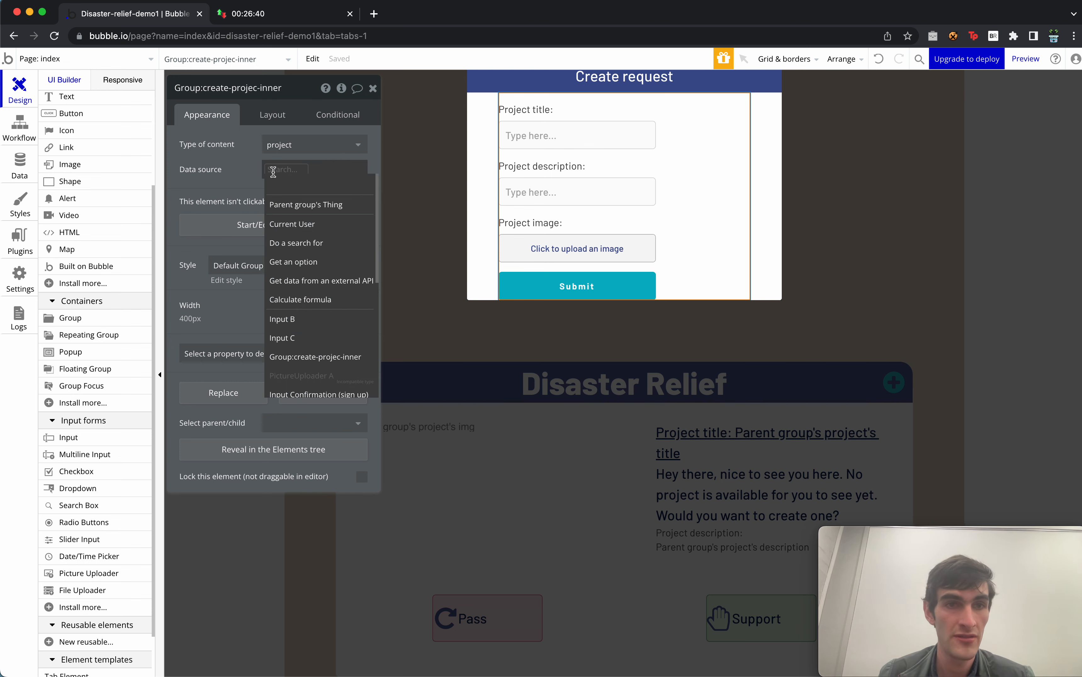
left_click(227, 172)
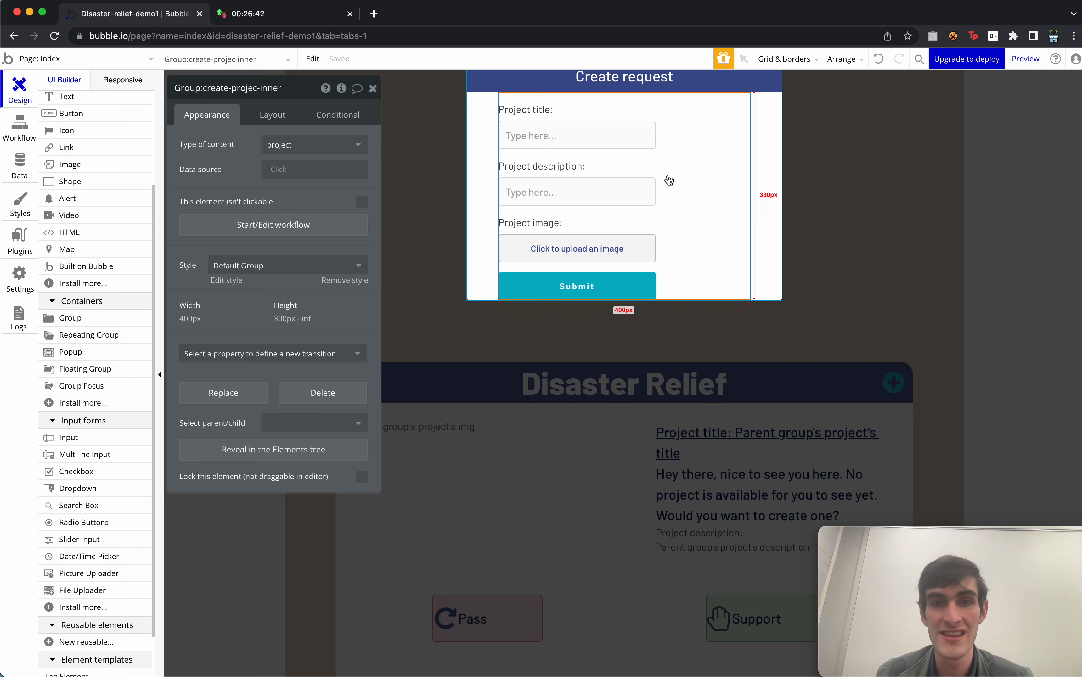
Auto-bind the title and description inputs to the project's title and description fields.
left_click(587, 126)
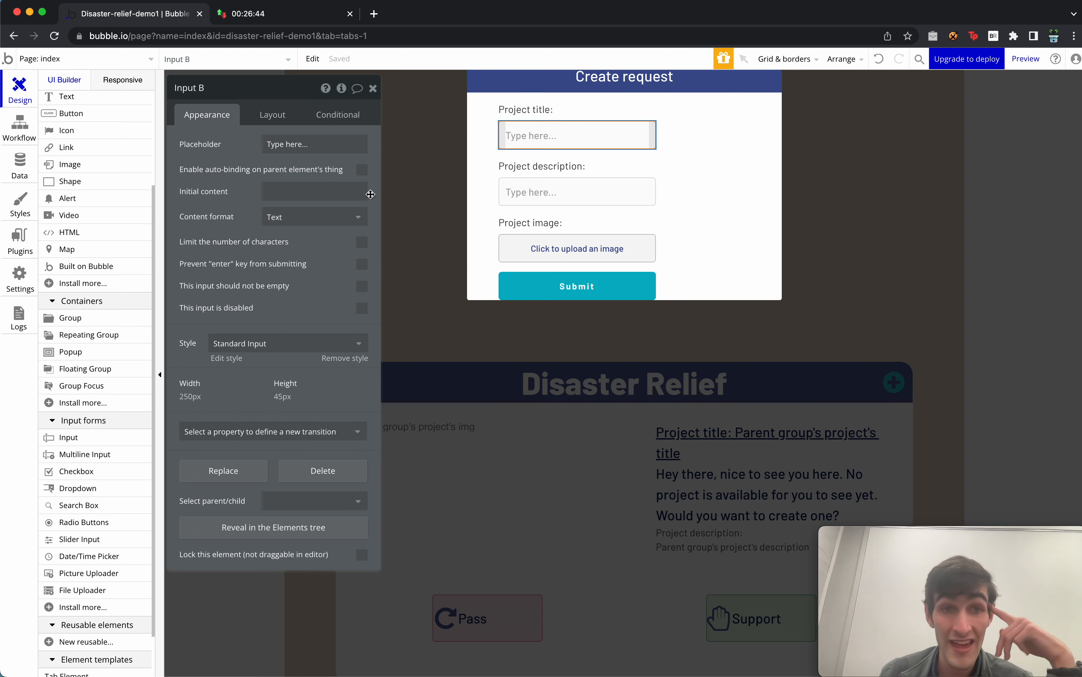
left_click(362, 171)
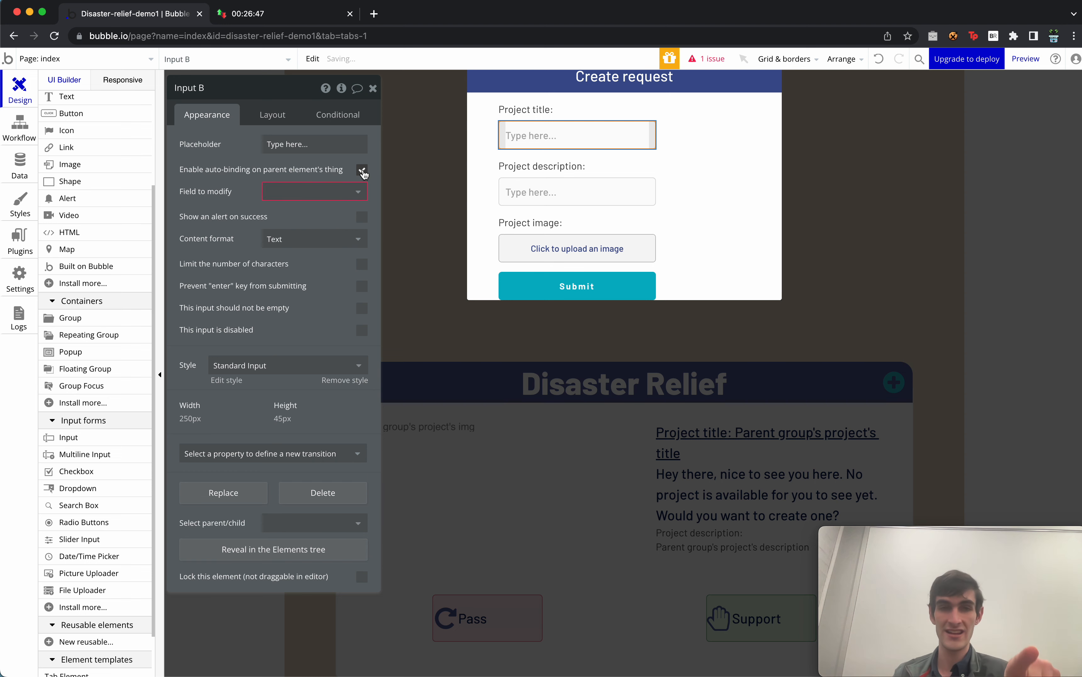
left_click(309, 191)
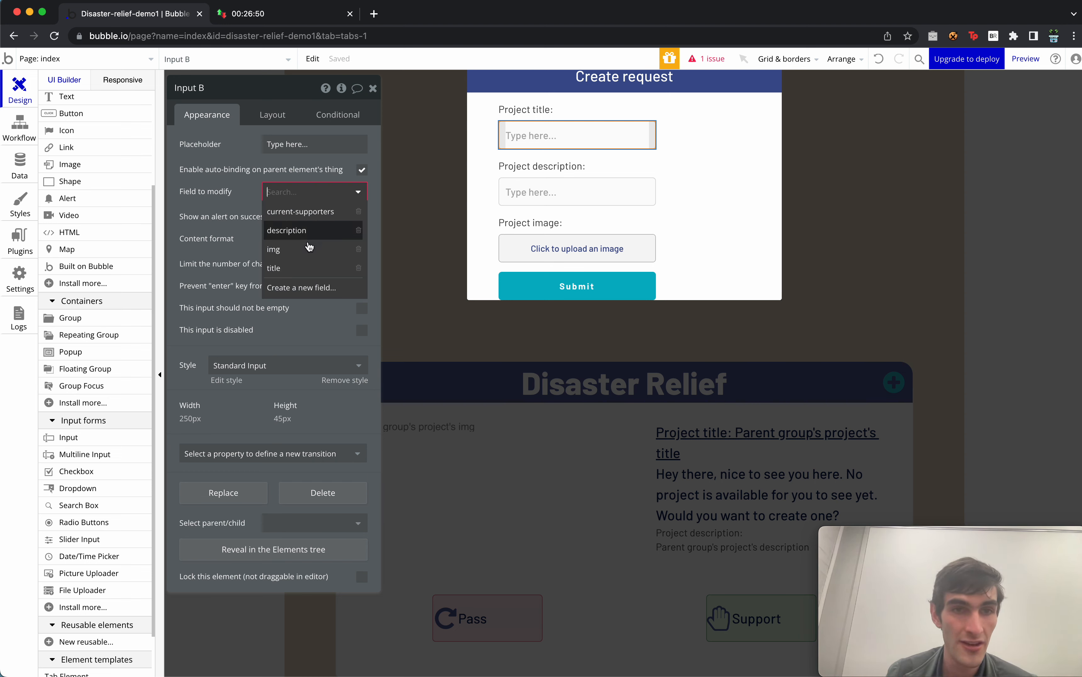
left_click(304, 268)
left_click(592, 187)
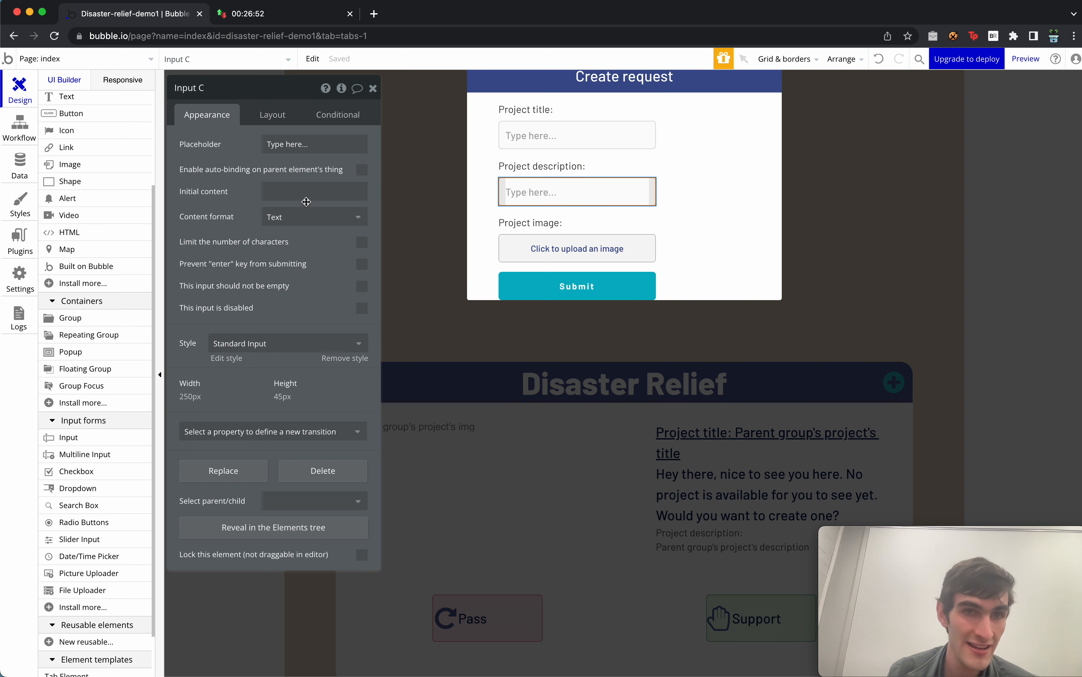
left_click(362, 170)
left_click(309, 191)
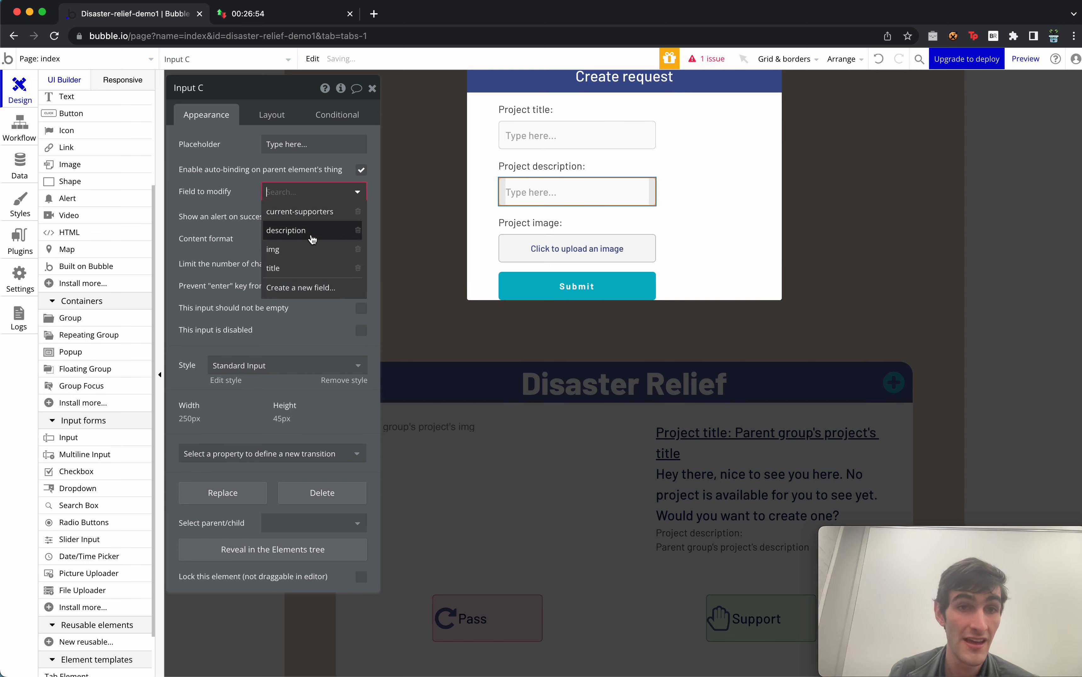
left_click(311, 240)
Auto-bind the image uploader to the project's img field, then open Submit's workflow.
left_click(573, 249)
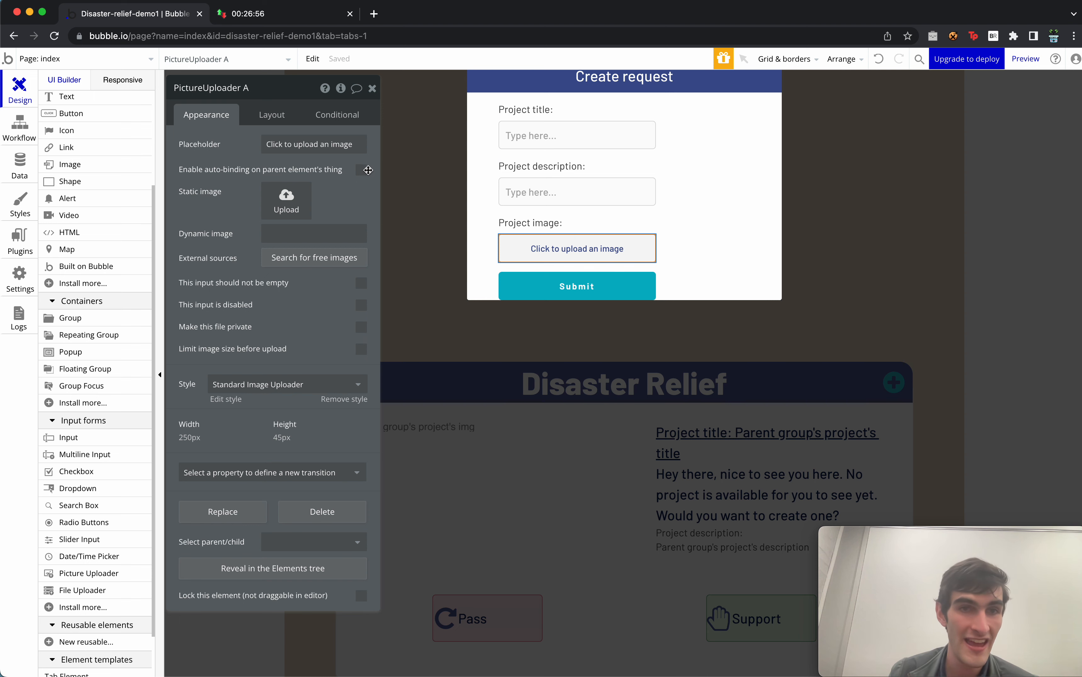
left_click(361, 171)
left_click(313, 192)
left_click(281, 210)
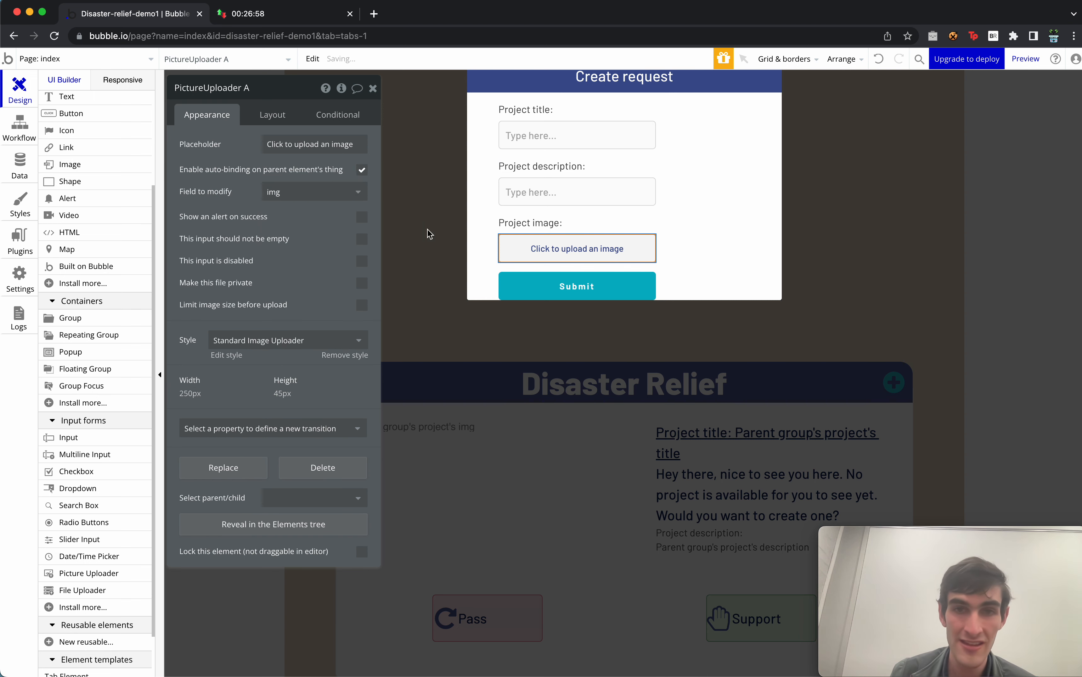
left_click(607, 284)
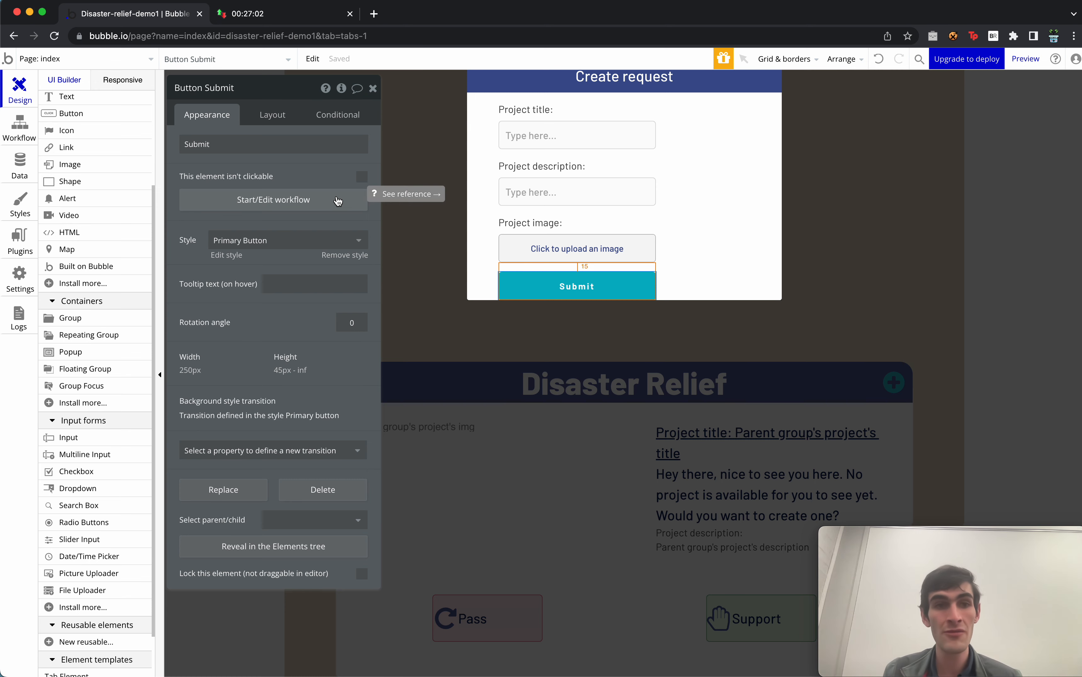
left_click(338, 201)
Add a Hide action targeting Popup:create-project to the Submit workflow.
left_click(116, 216)
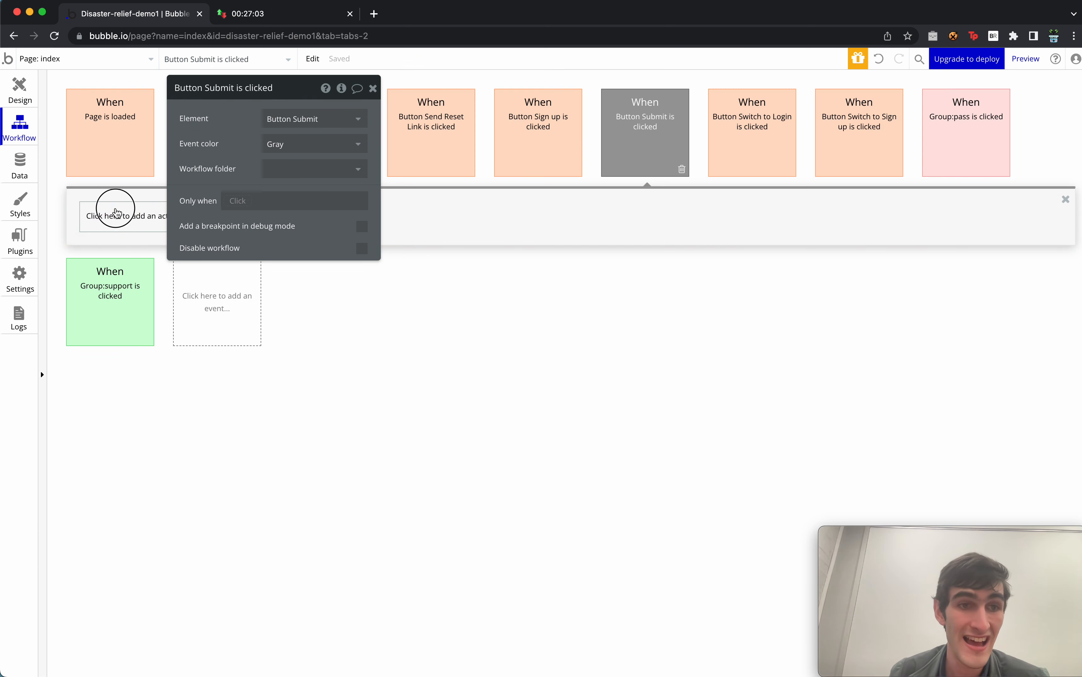
mouse_move(142, 391)
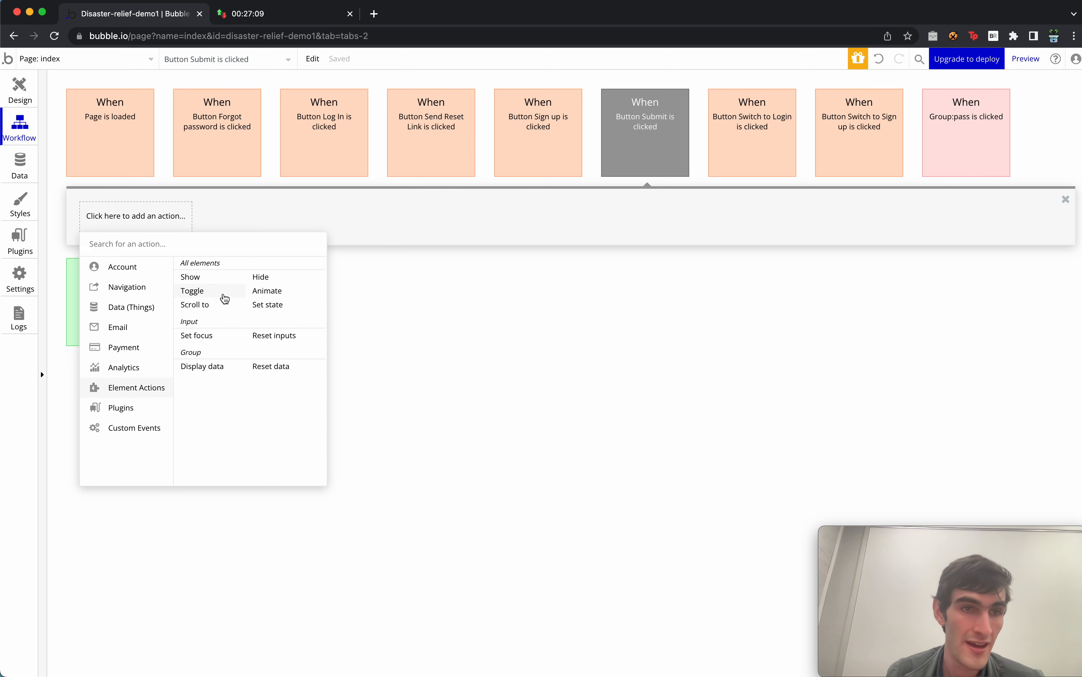
left_click(283, 282)
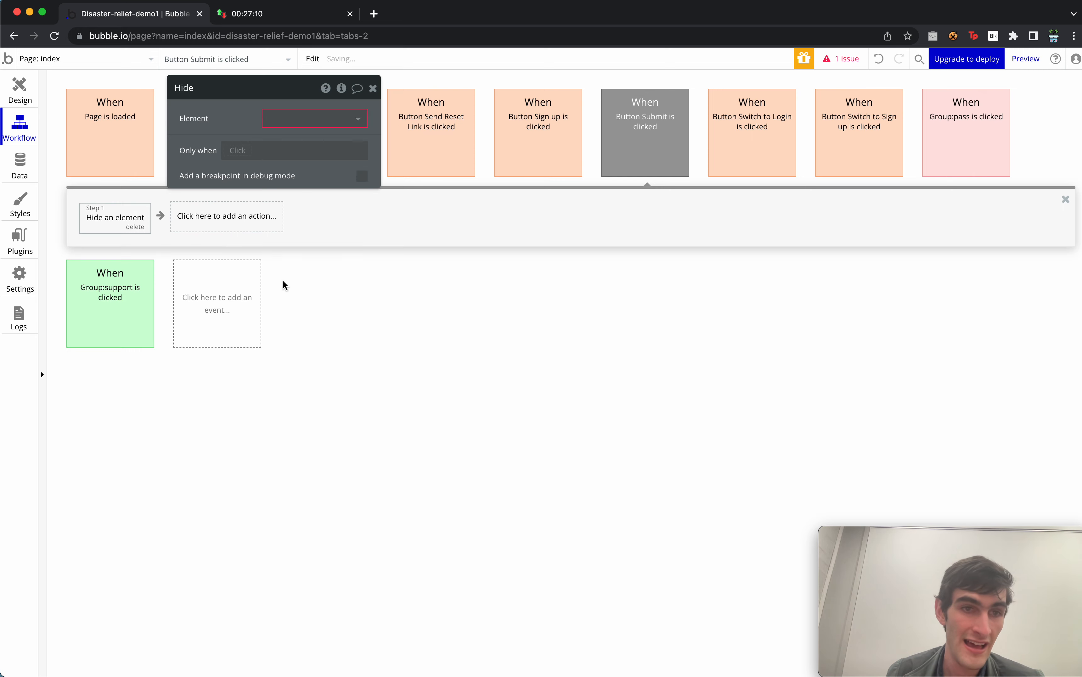
left_click(319, 119)
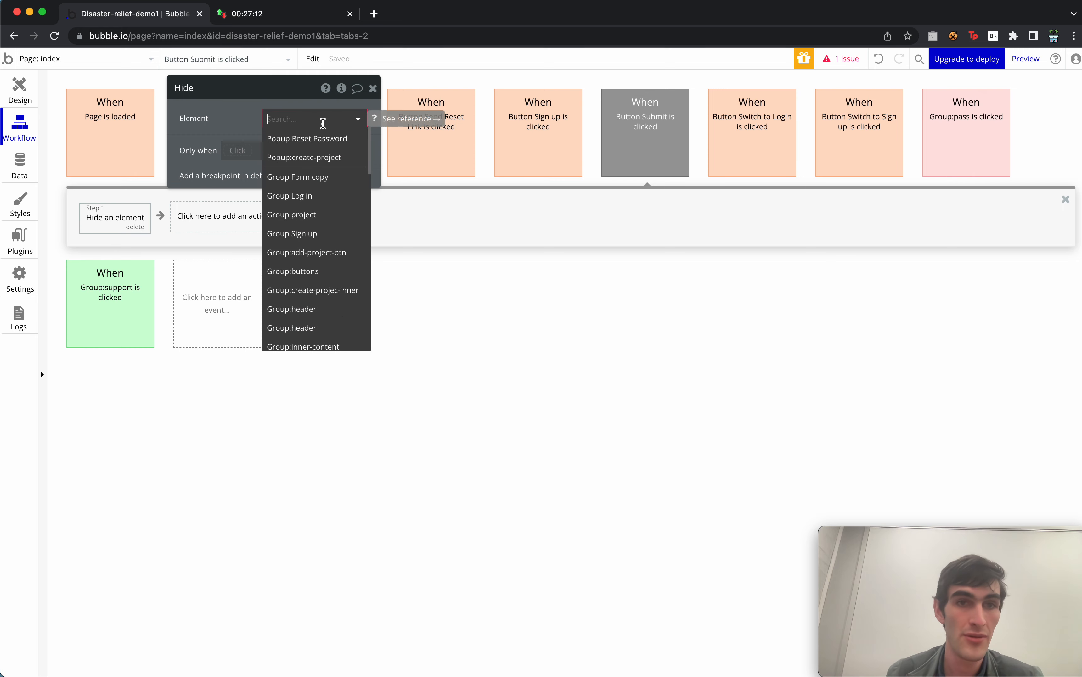
left_click(327, 157)
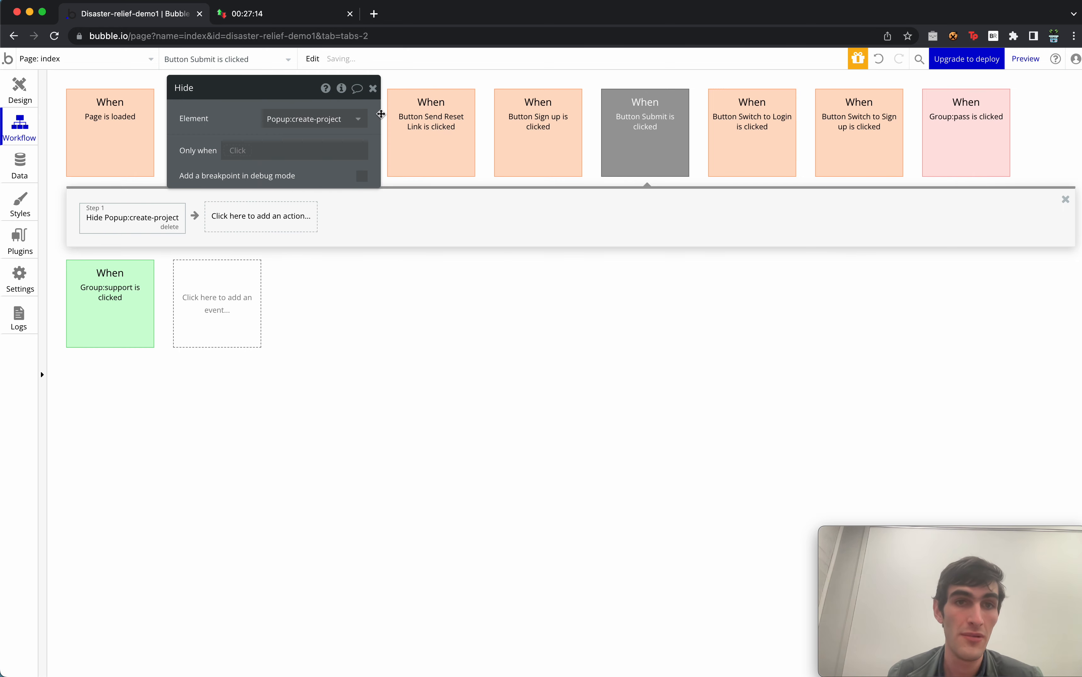
left_click(372, 88)
Return to the design view, close the popup, and open the plus button's workflow.
left_click(20, 88)
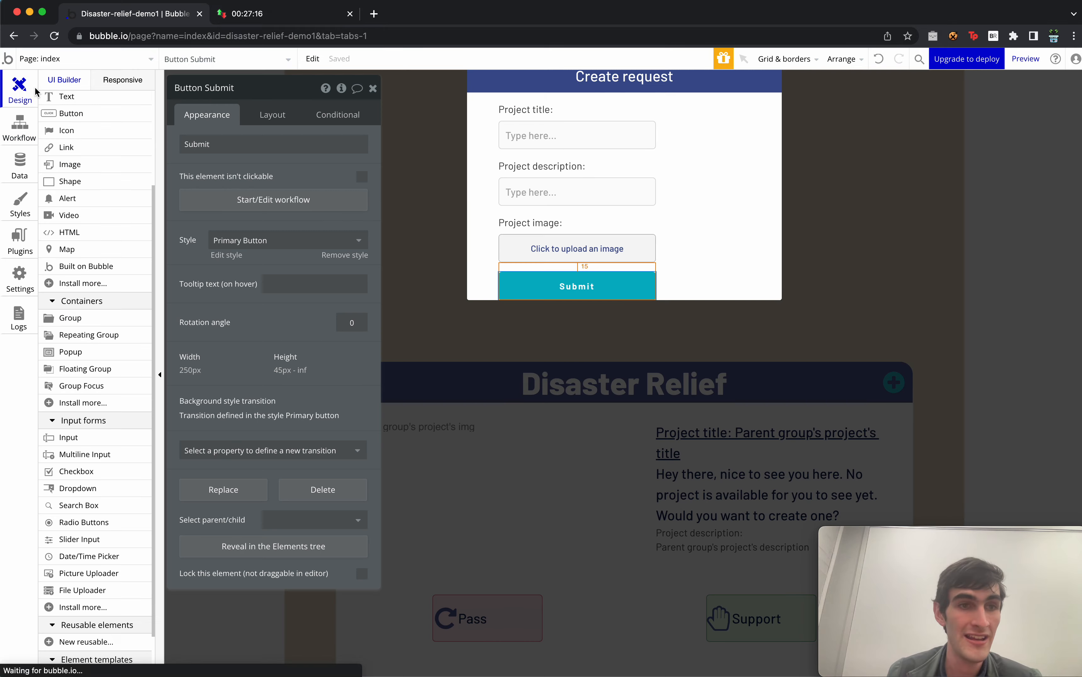
left_click(788, 313)
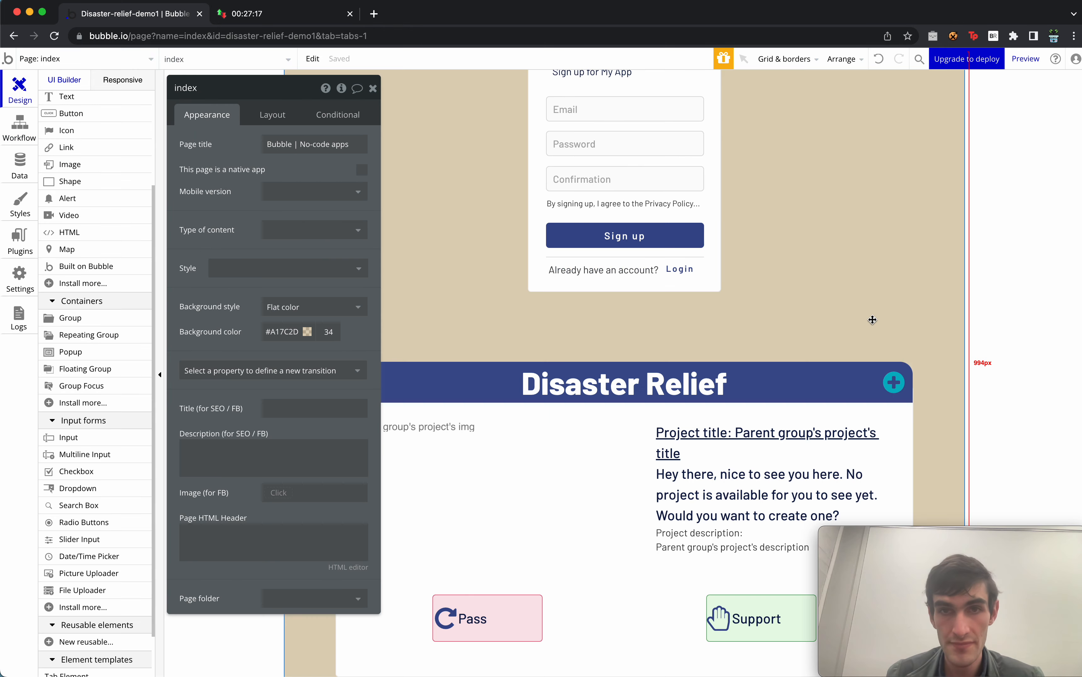
left_click(908, 397)
left_click(289, 219)
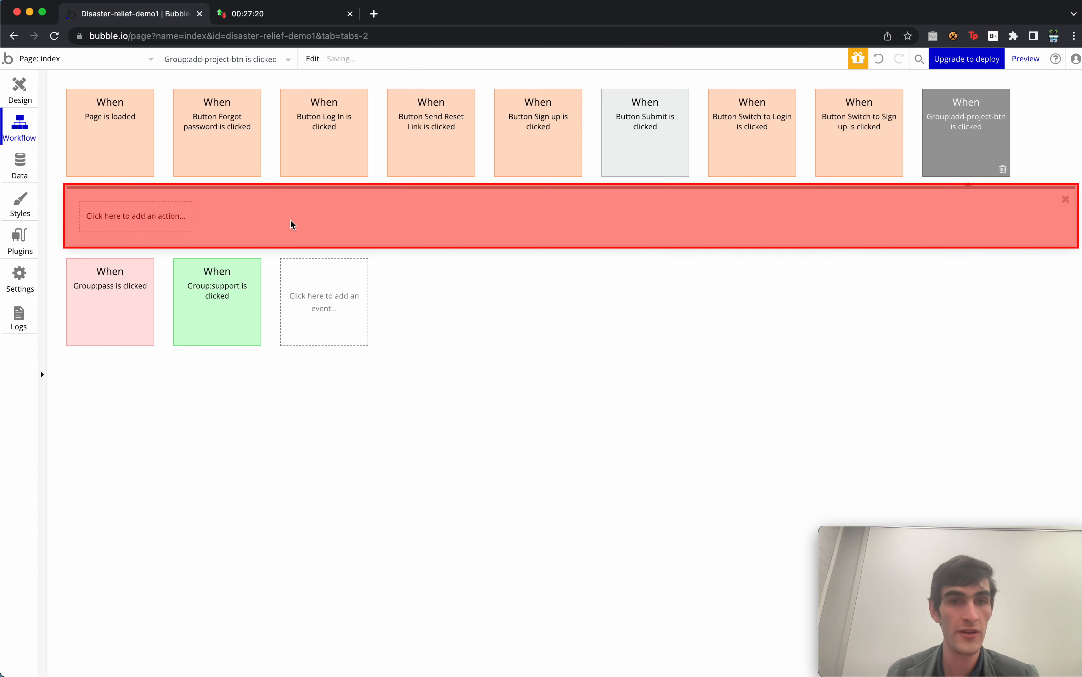
Add a Display data step showing data in Popup:create-project.
left_click(164, 222)
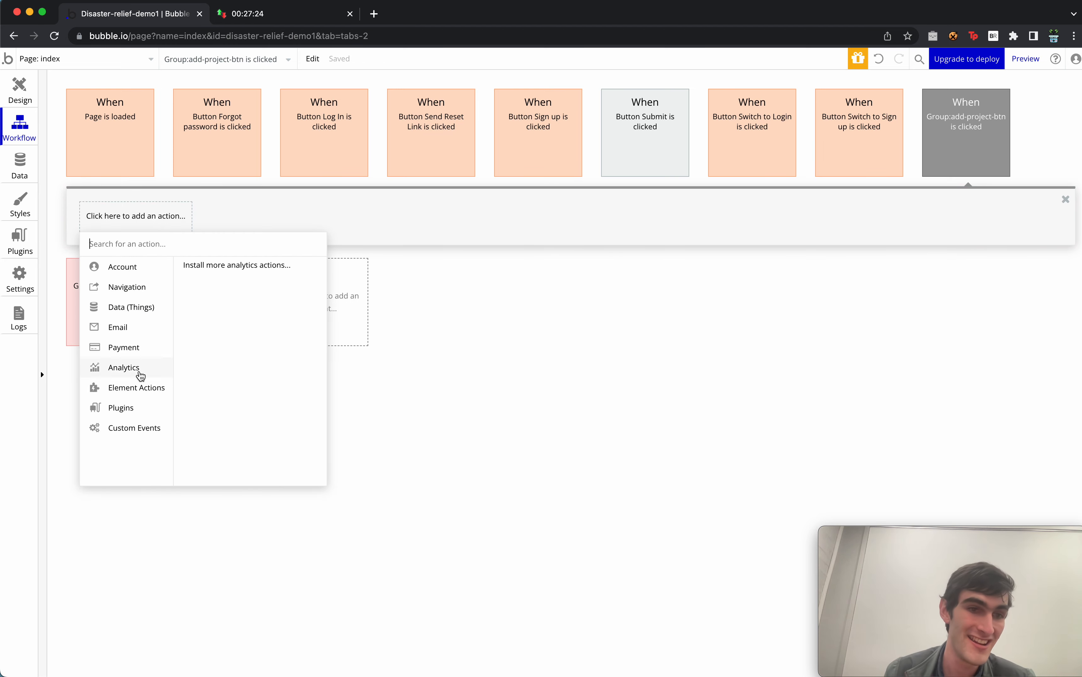
mouse_move(139, 388)
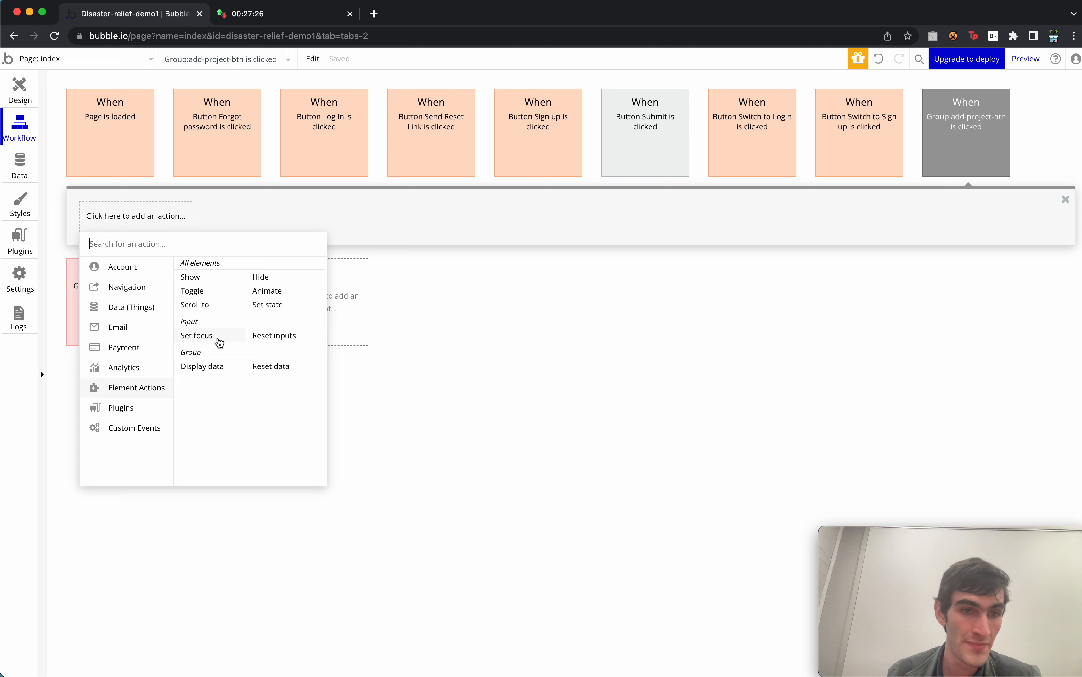
left_click(213, 375)
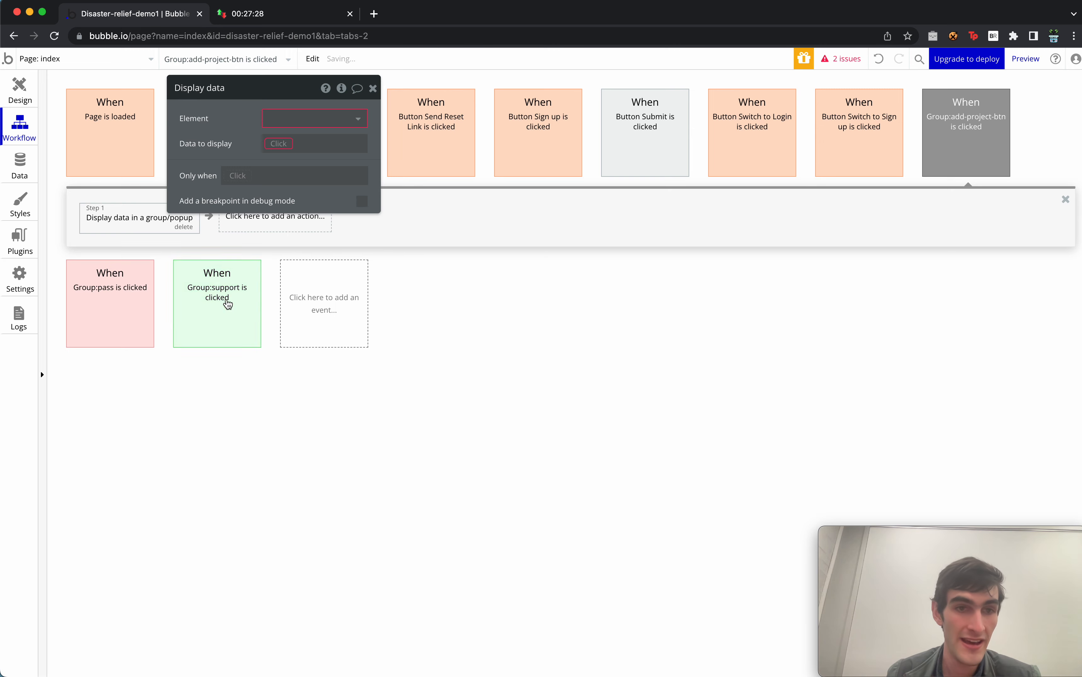
left_click(287, 118)
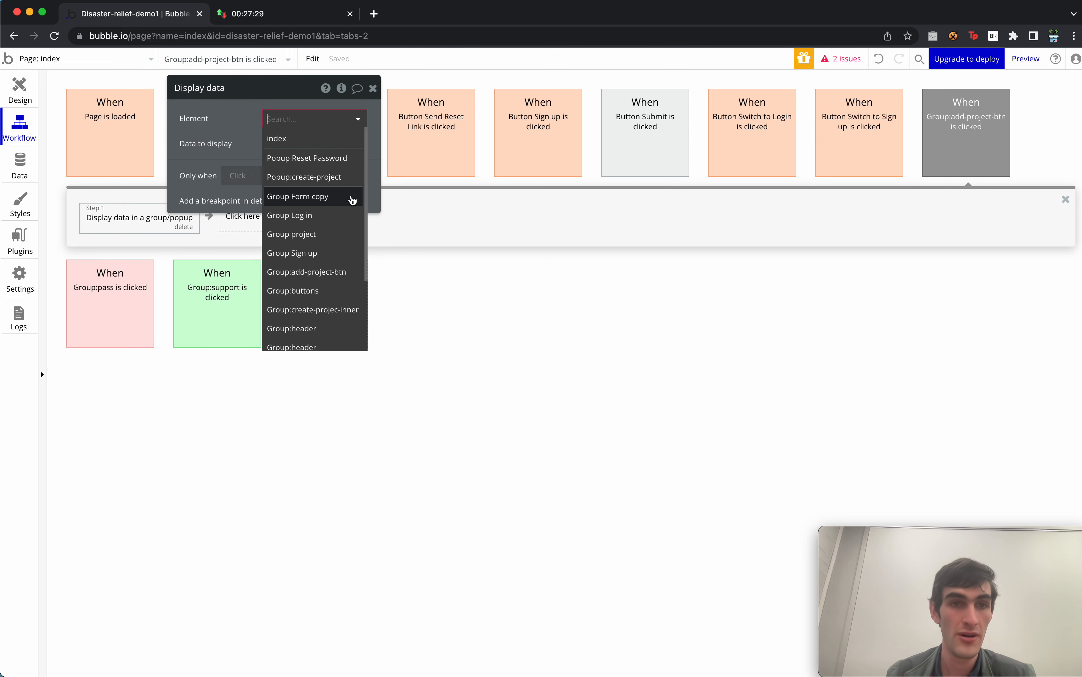
left_click(349, 177)
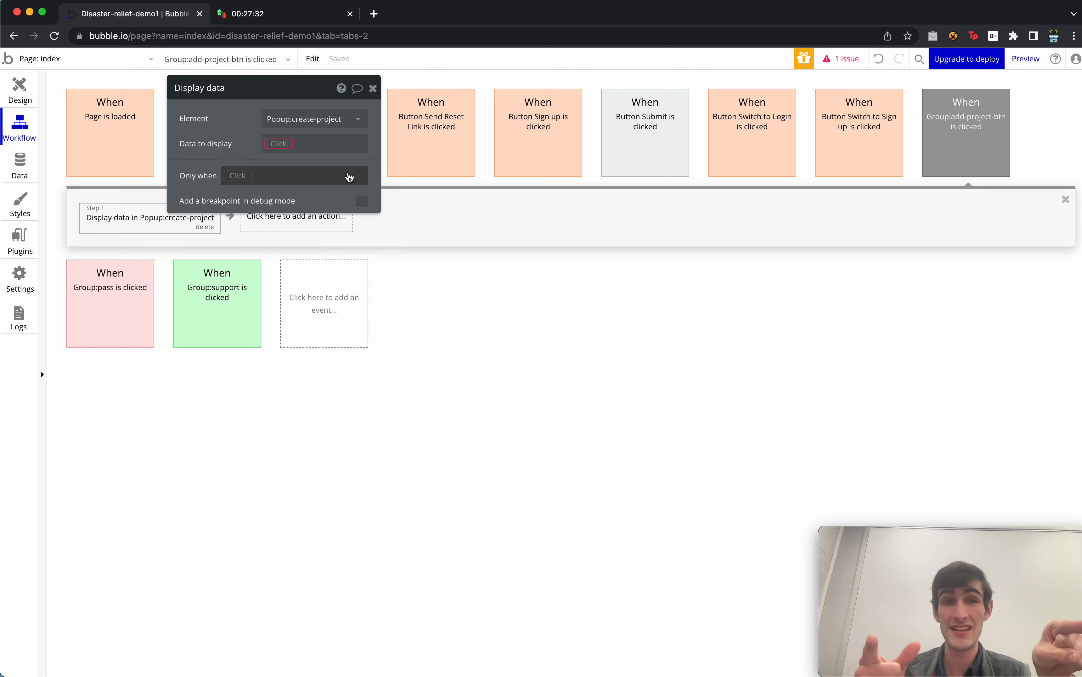
left_click(373, 89)
Add a Create a new thing step after it.
left_click(269, 224)
mouse_move(305, 358)
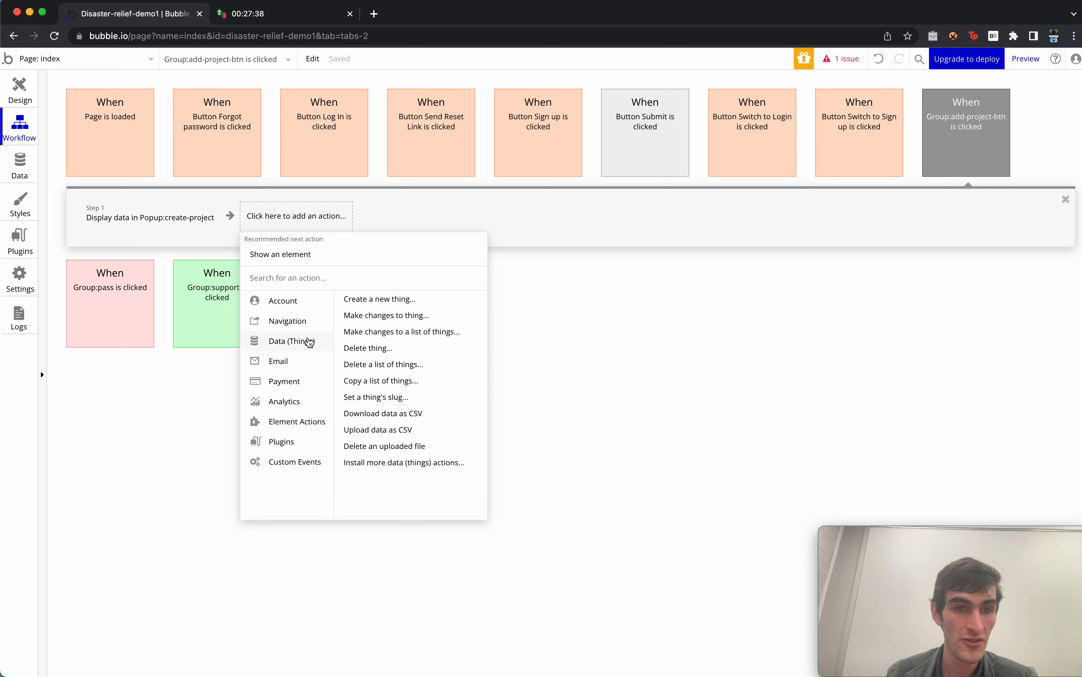
left_click(386, 303)
Make 'Create a new project' create a project with no field values and move it to Step 1.
left_click(317, 120)
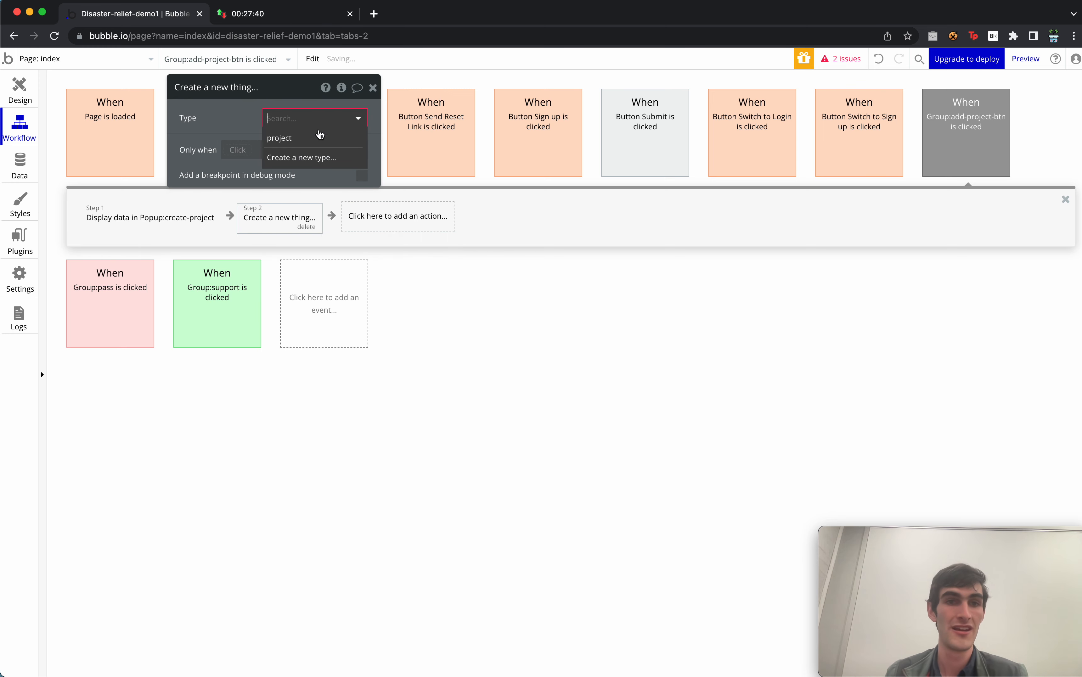
left_click(315, 132)
left_click(356, 176)
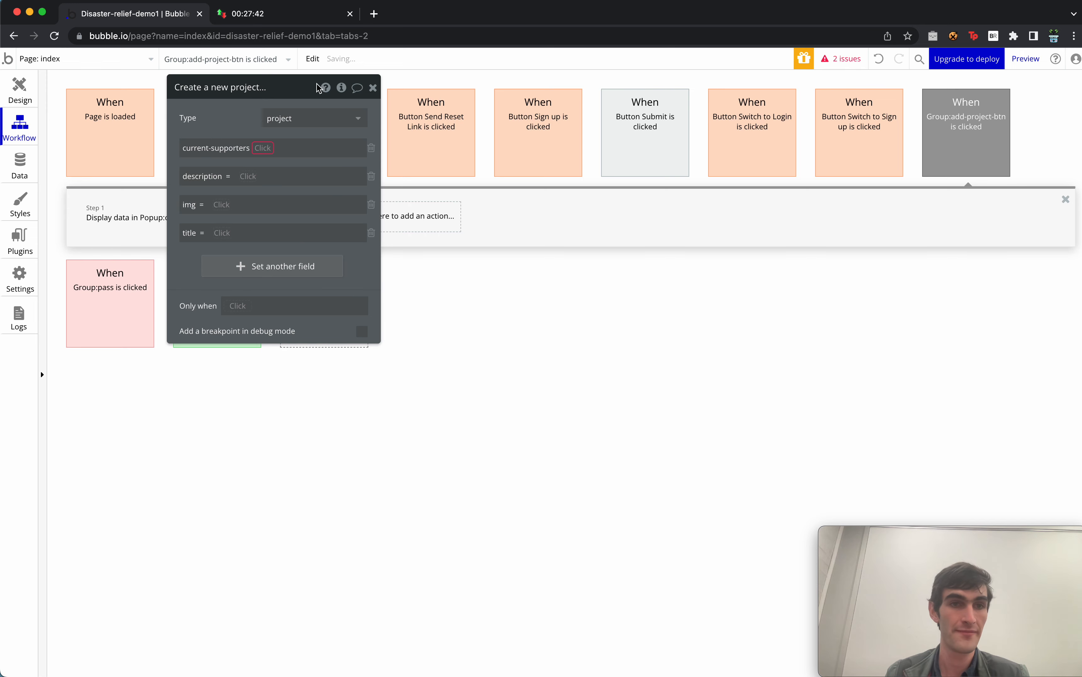
left_click(372, 149)
left_click(371, 149)
left_click(371, 149)
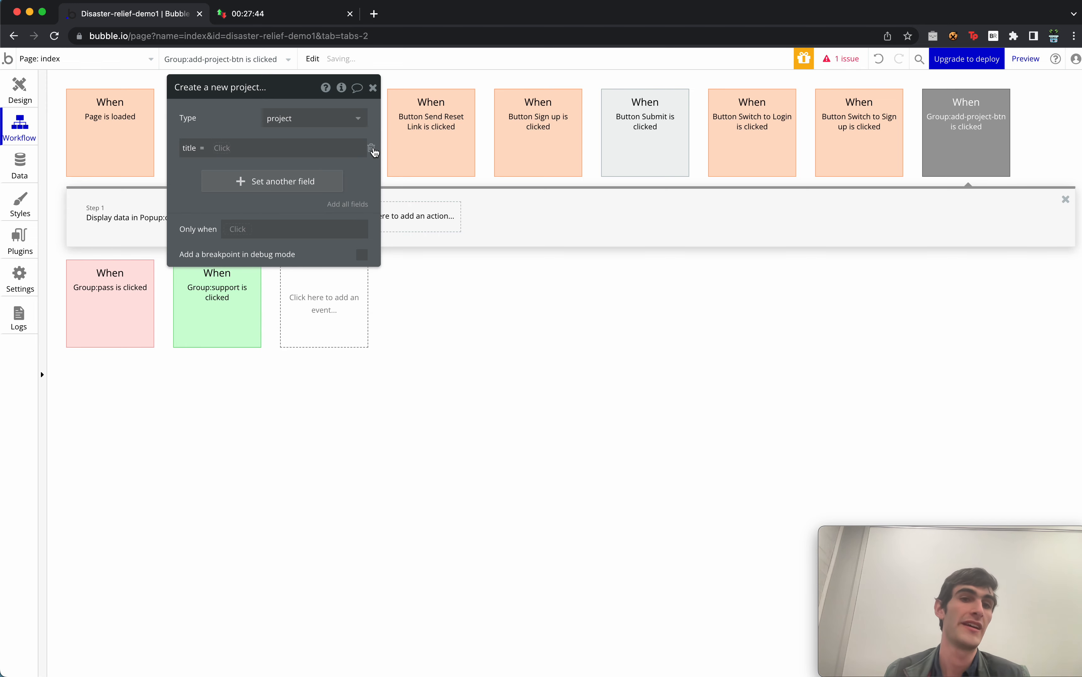
left_click(372, 149)
left_click_drag(267, 174, 484, 367)
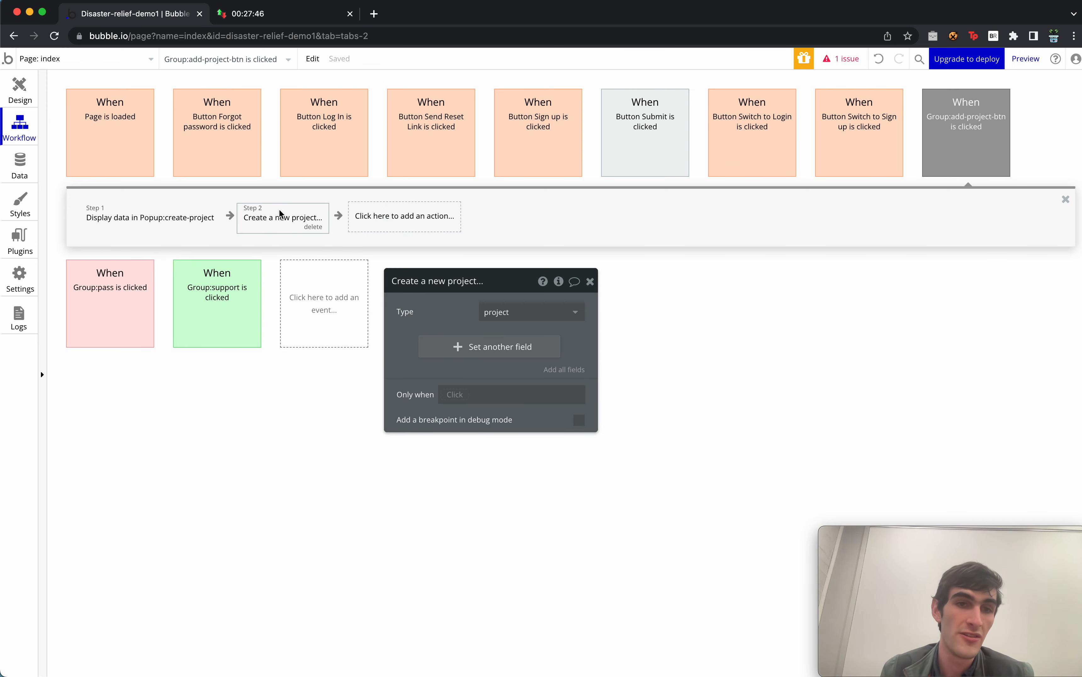
left_click(280, 212)
left_click(180, 211)
left_click(271, 225)
left_click_drag(271, 226, 125, 220)
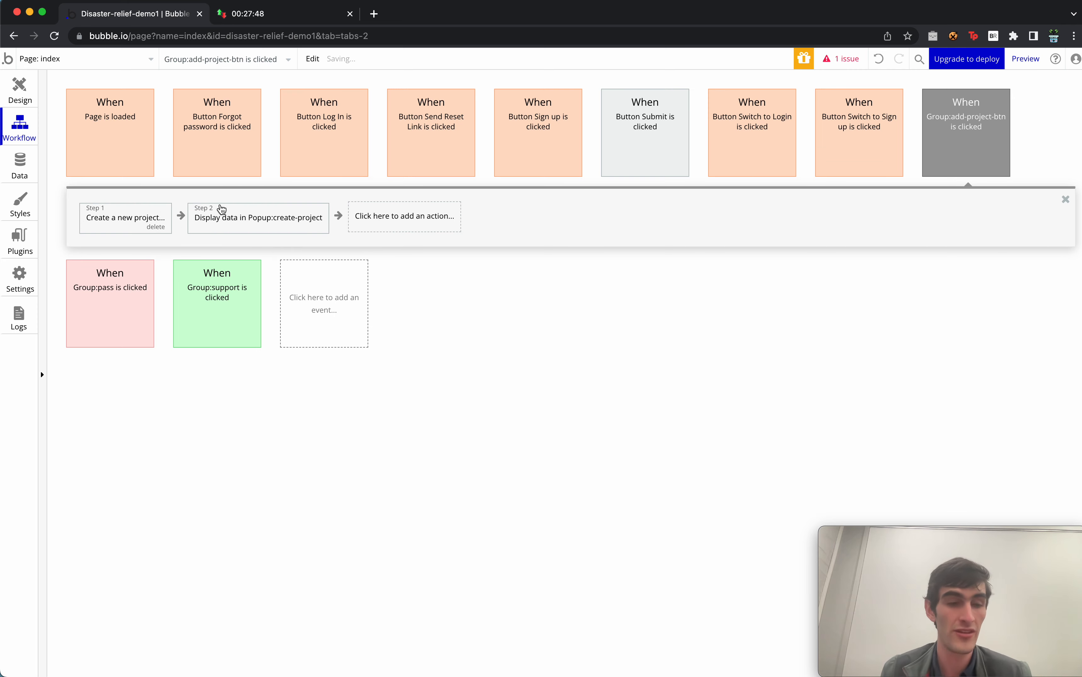
Set the Display data step's Data to display to Result of step 1.
mouse_move(220, 209)
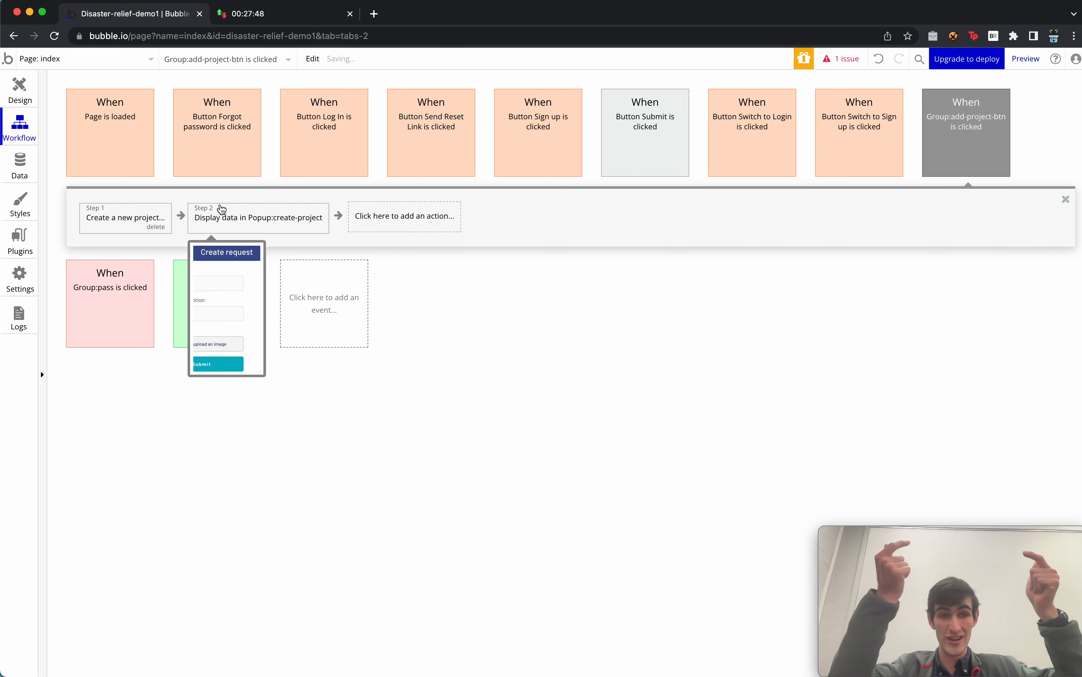
left_click(230, 219)
left_click(495, 337)
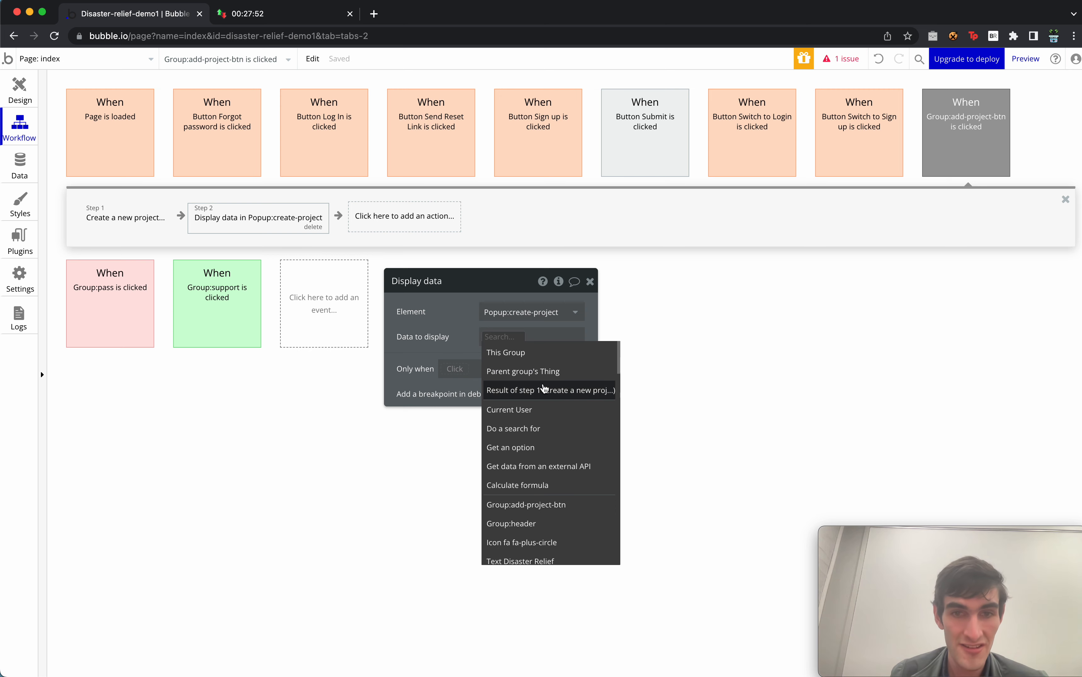
left_click(533, 391)
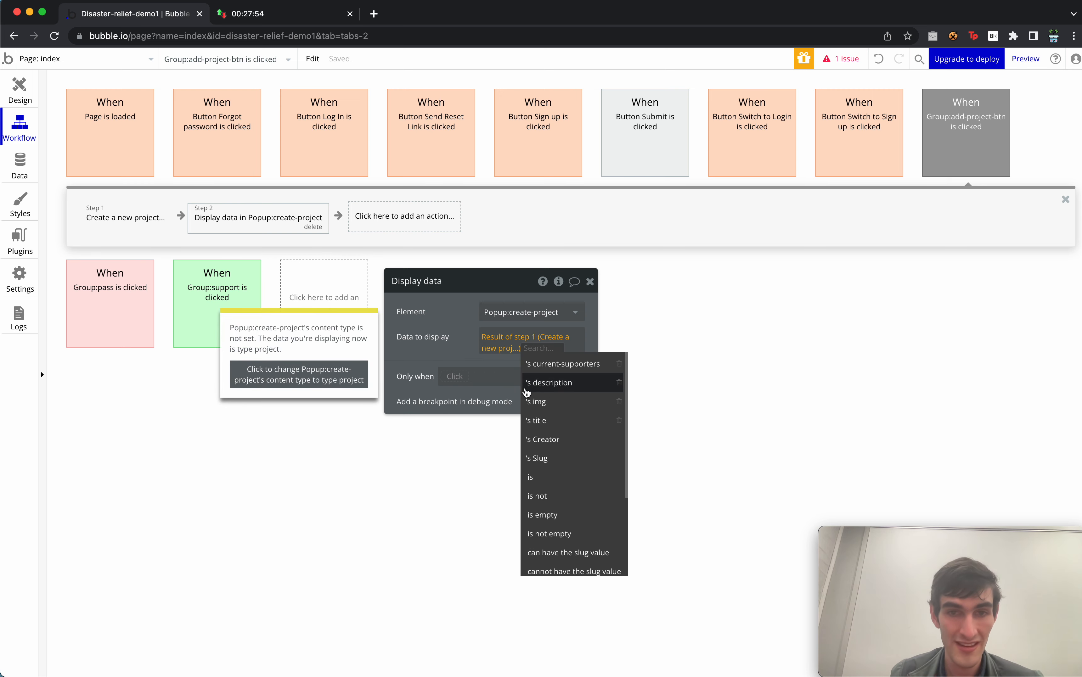
left_click(446, 362)
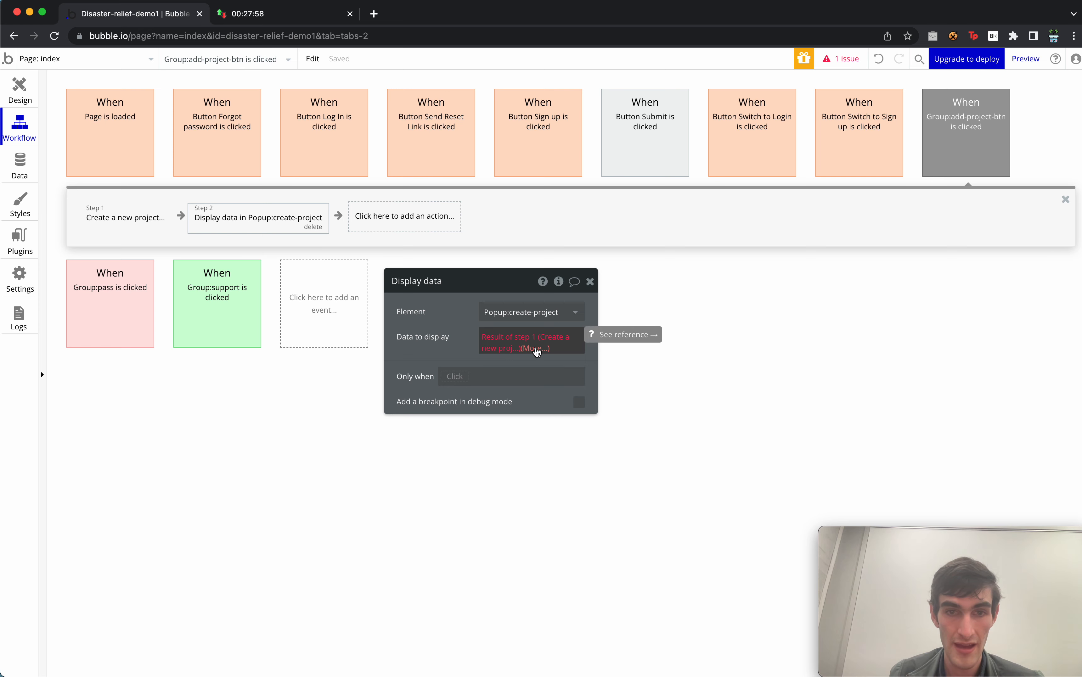
Add an Element Actions step that shows Popup:create-project.
left_click(410, 214)
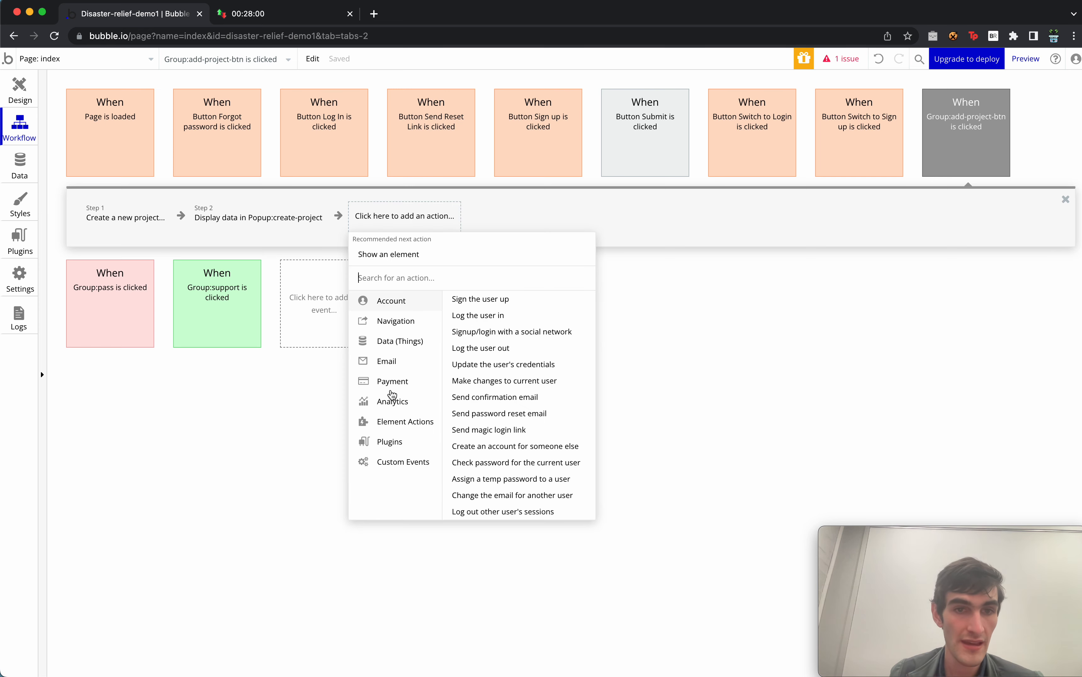
left_click(391, 252)
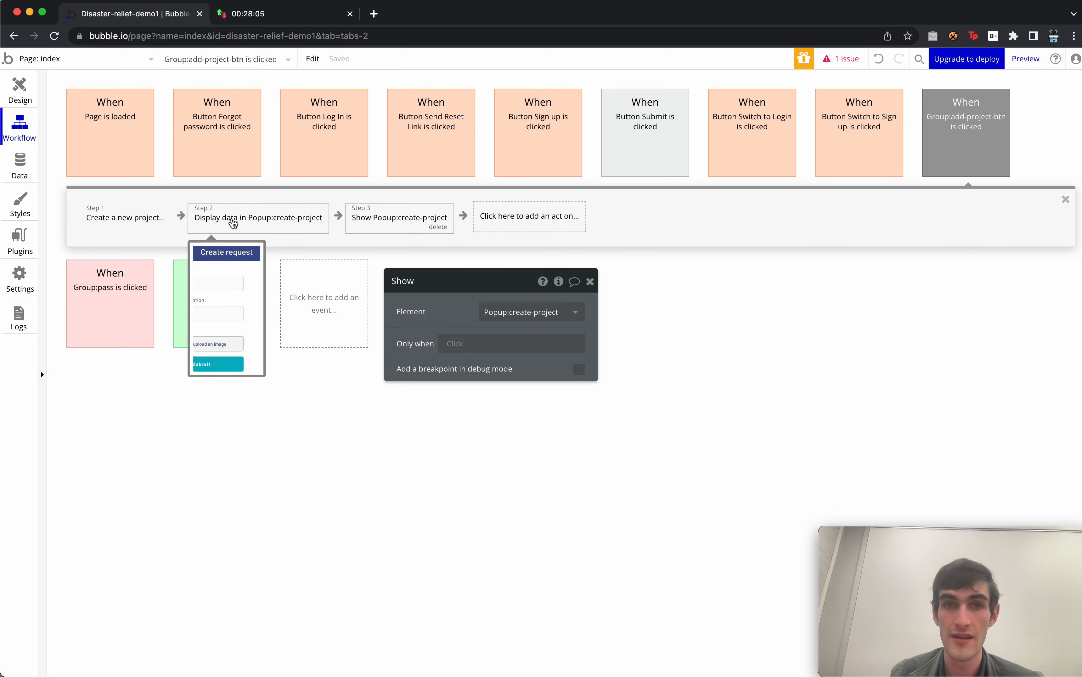
left_click(20, 92)
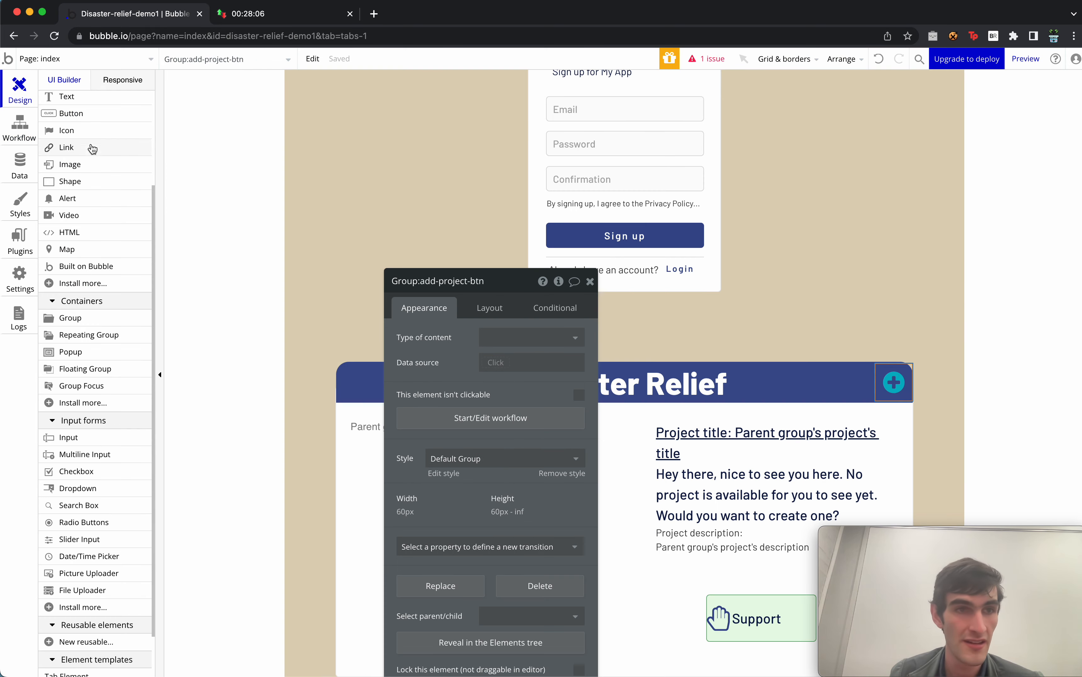
Set Popup:create-project's Type of content to project.
left_click(73, 145)
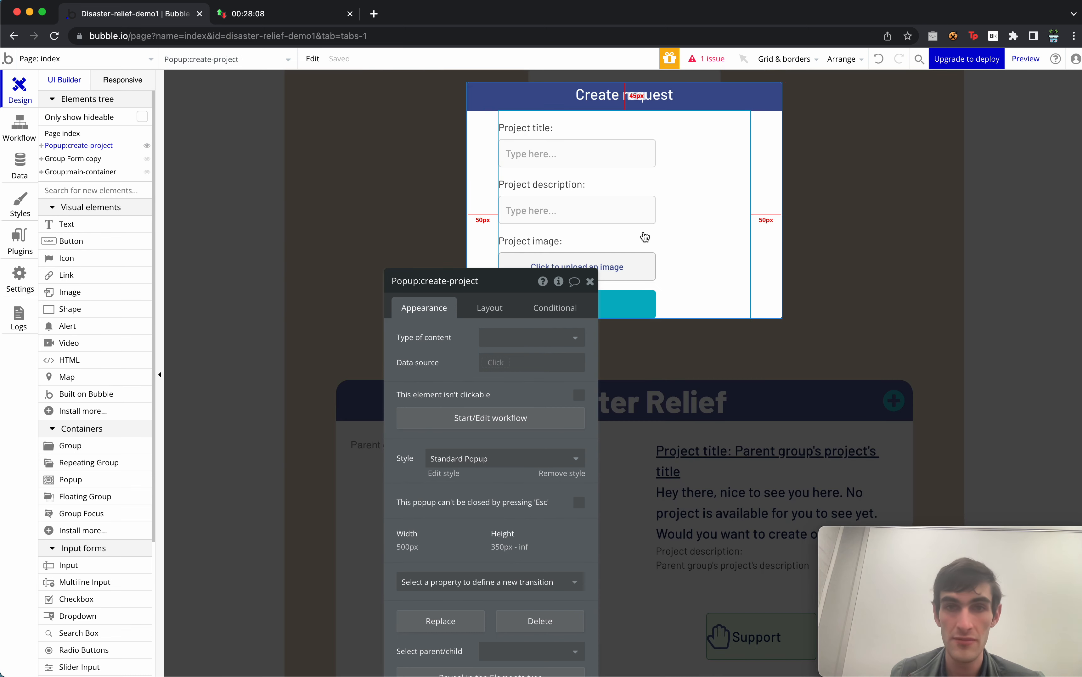
left_click(691, 207)
left_click(769, 194)
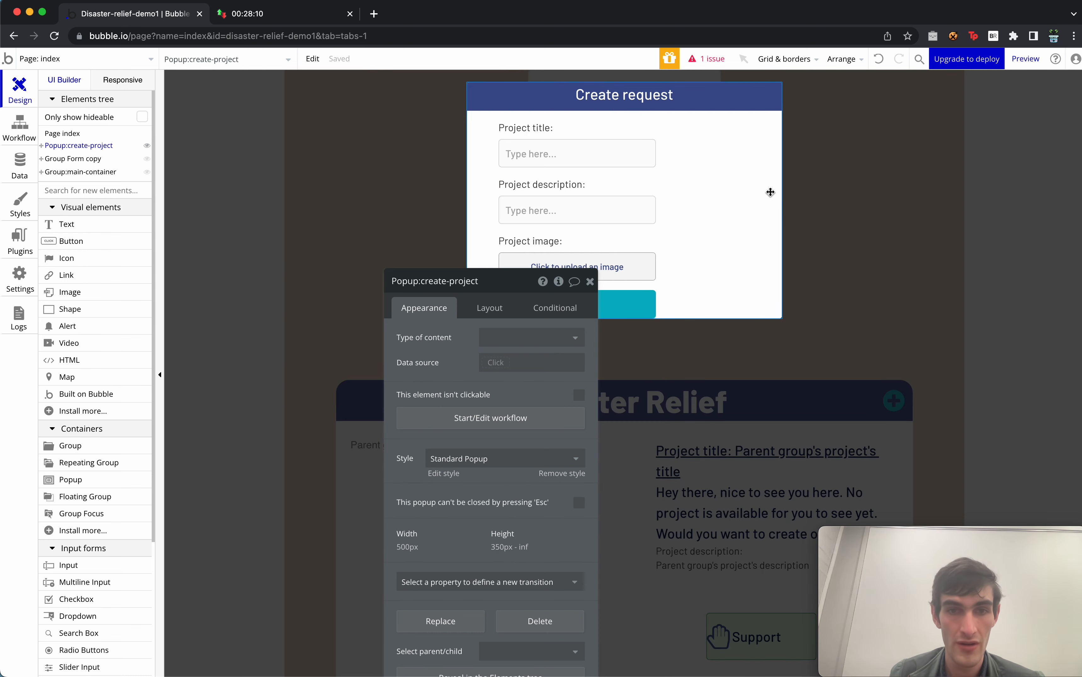
left_click(514, 336)
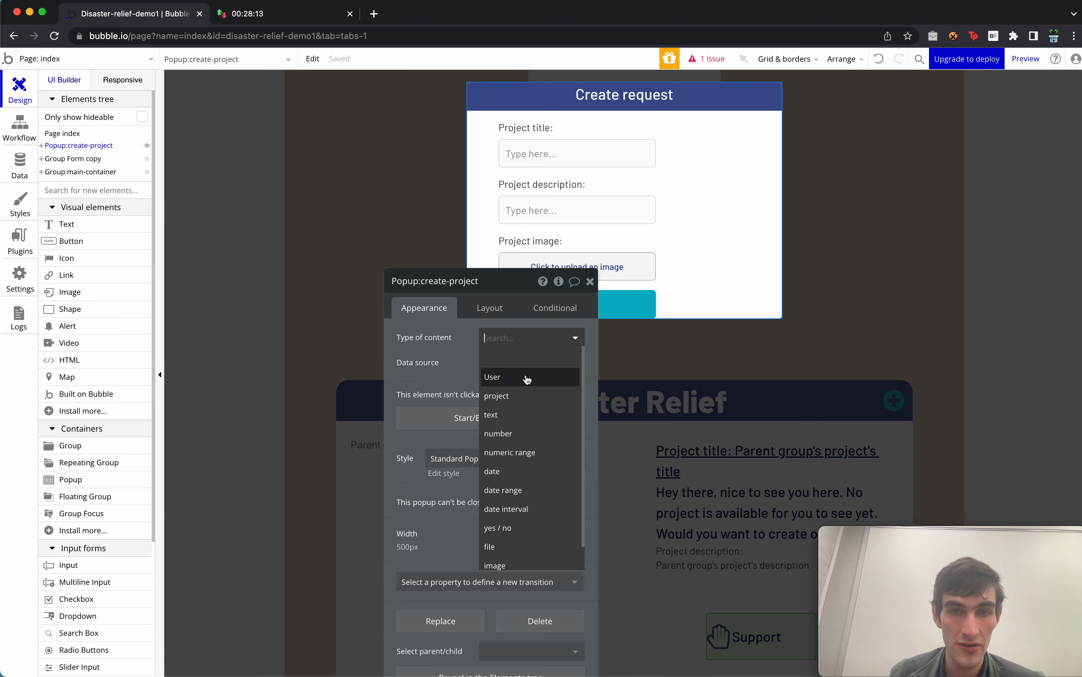
left_click(496, 396)
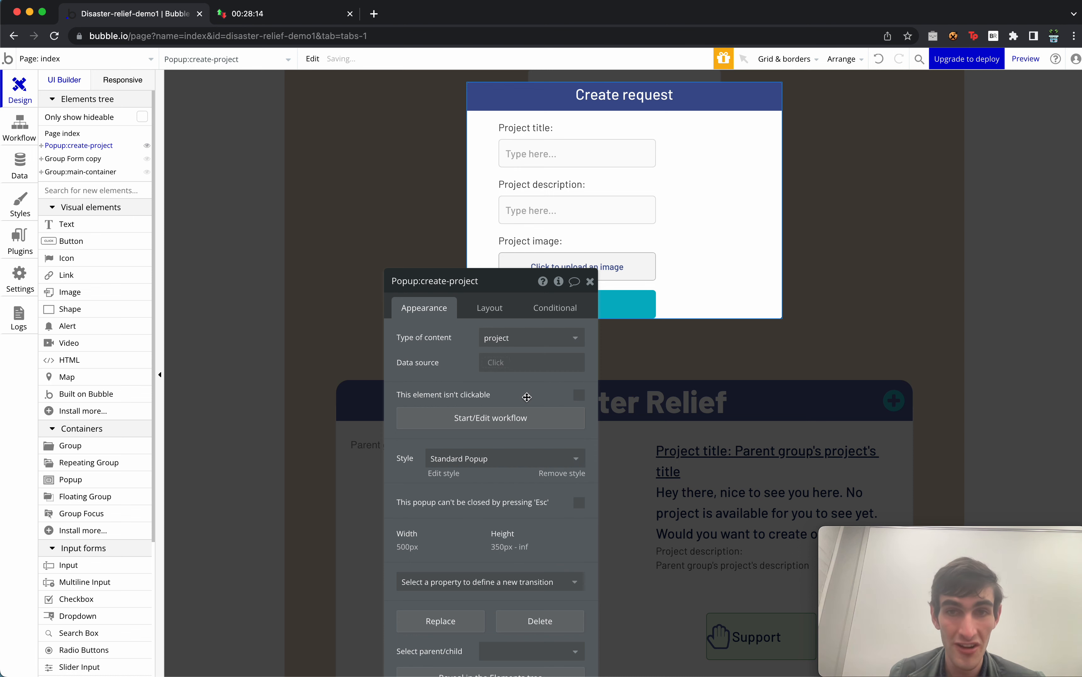
Set the popup's inner form group Data source to Parent group's project.
left_click(699, 179)
left_click(497, 362)
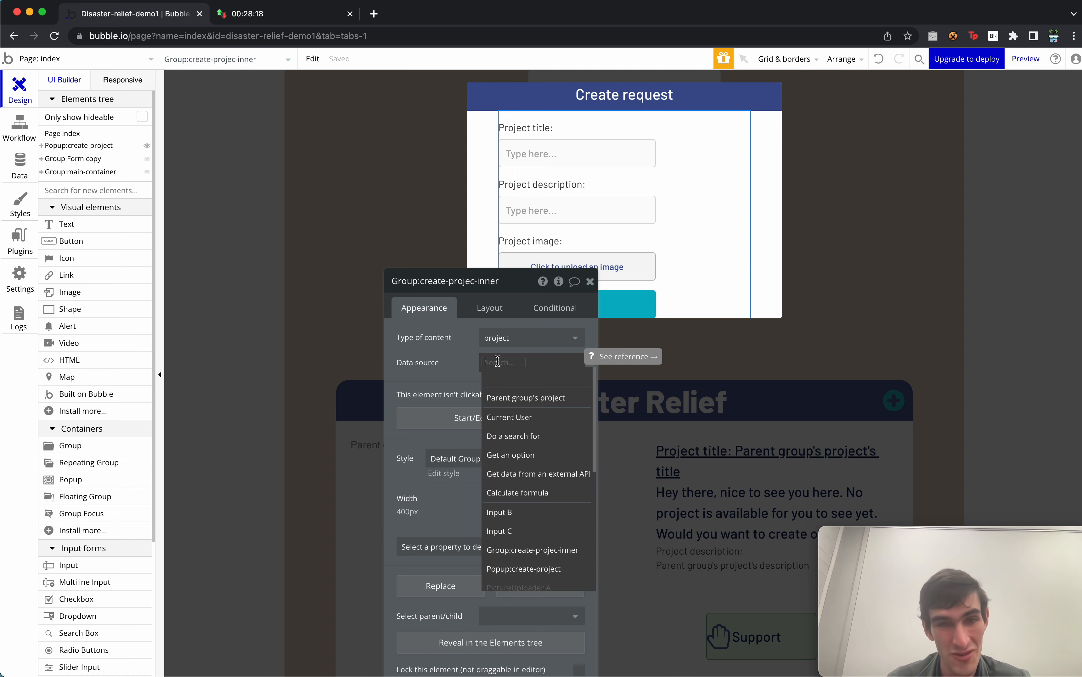
left_click(533, 397)
Confirm the popup's content type remains project, then return to the workflow editor.
left_click(762, 271)
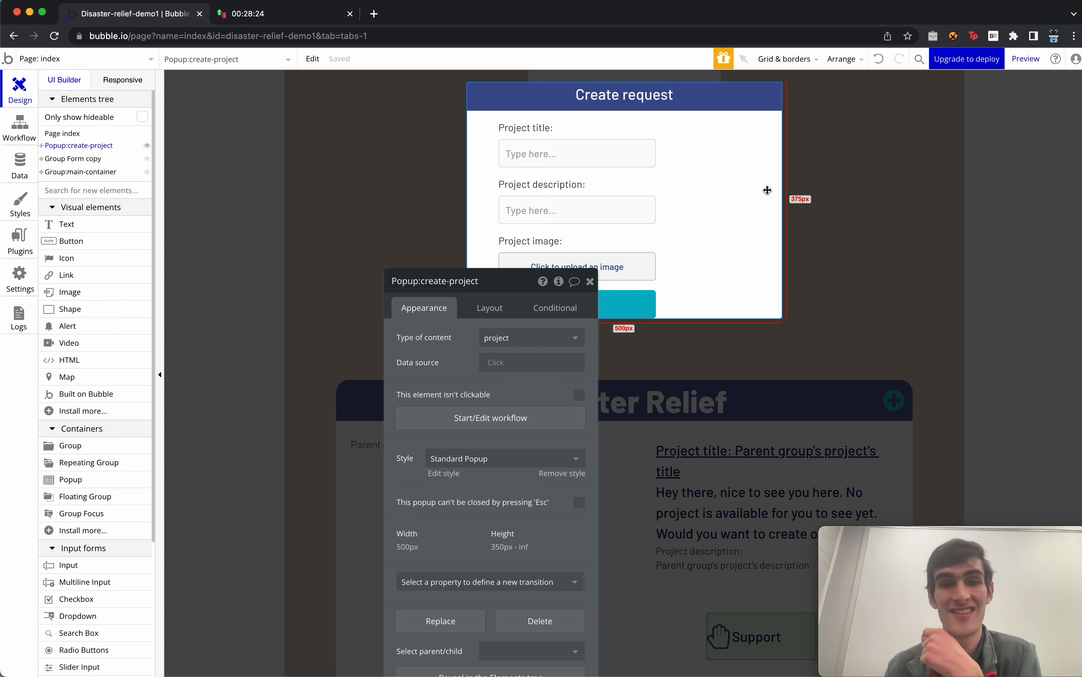
left_click(528, 337)
left_click(496, 396)
left_click(712, 207)
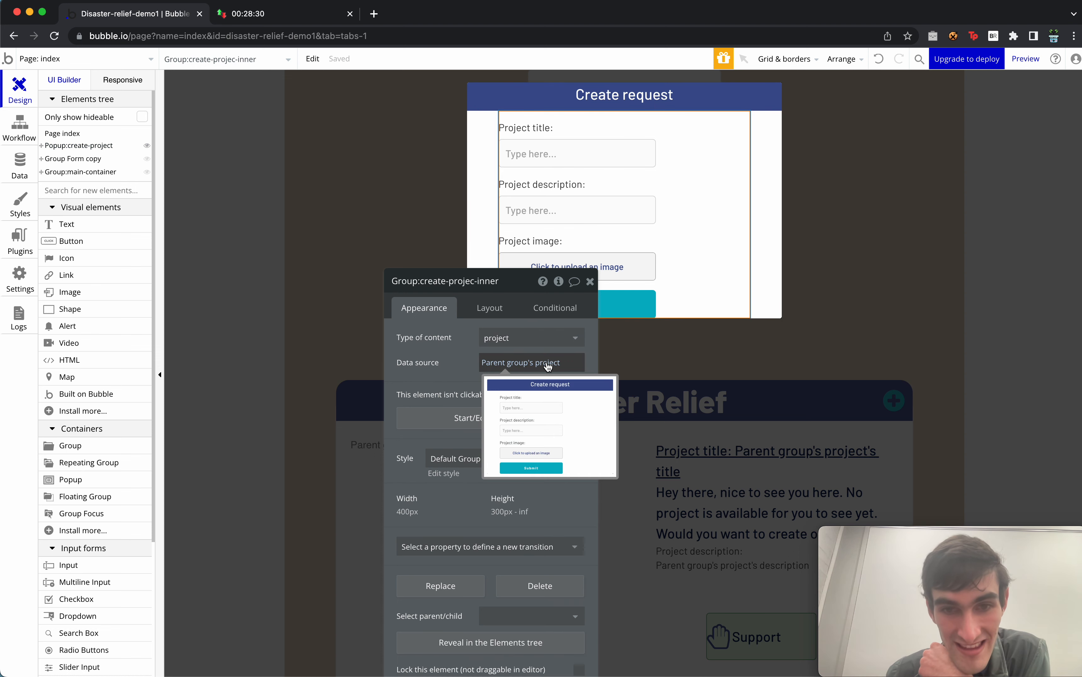
left_click(777, 235)
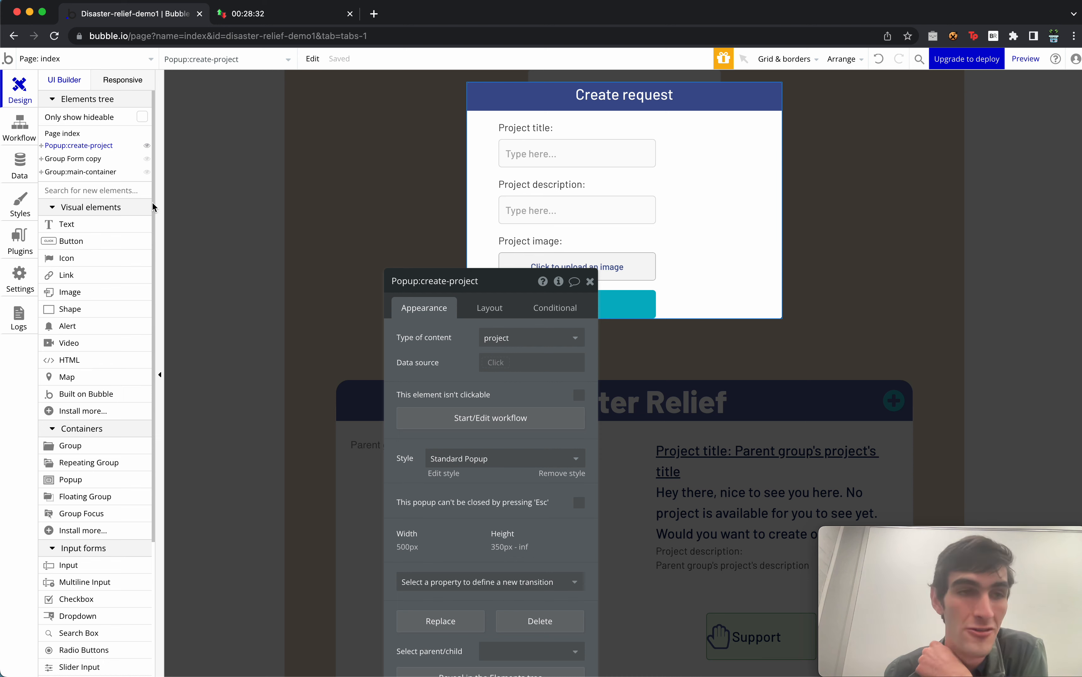
left_click(20, 127)
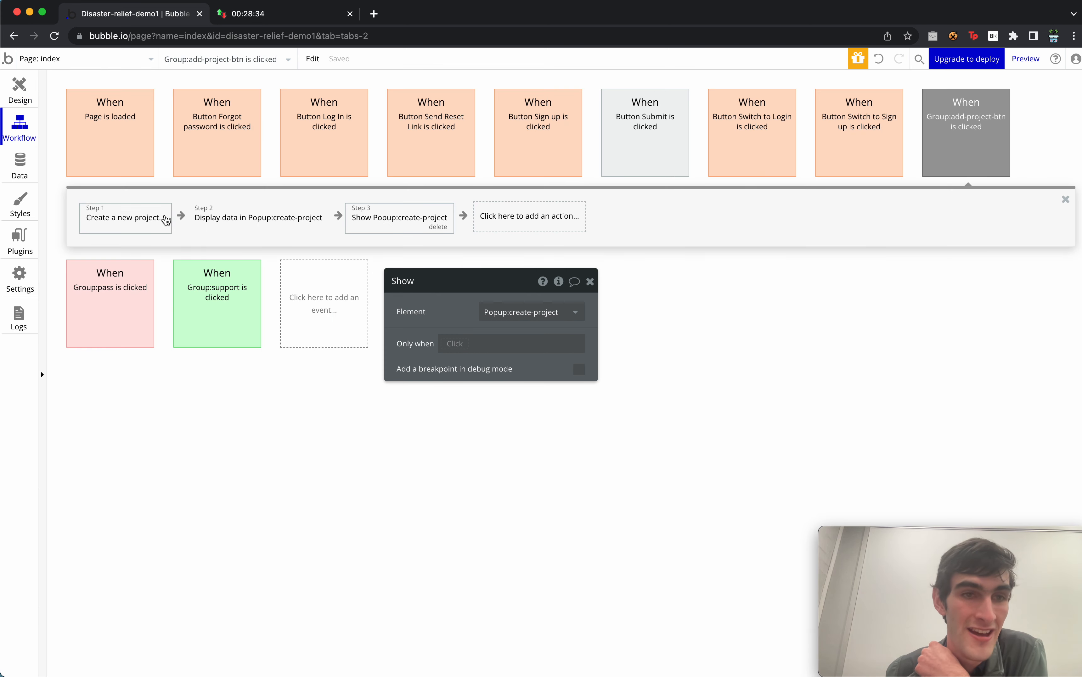
Review the plus-button's three steps and the Submit button's hide-popup step.
left_click(130, 217)
left_click(276, 220)
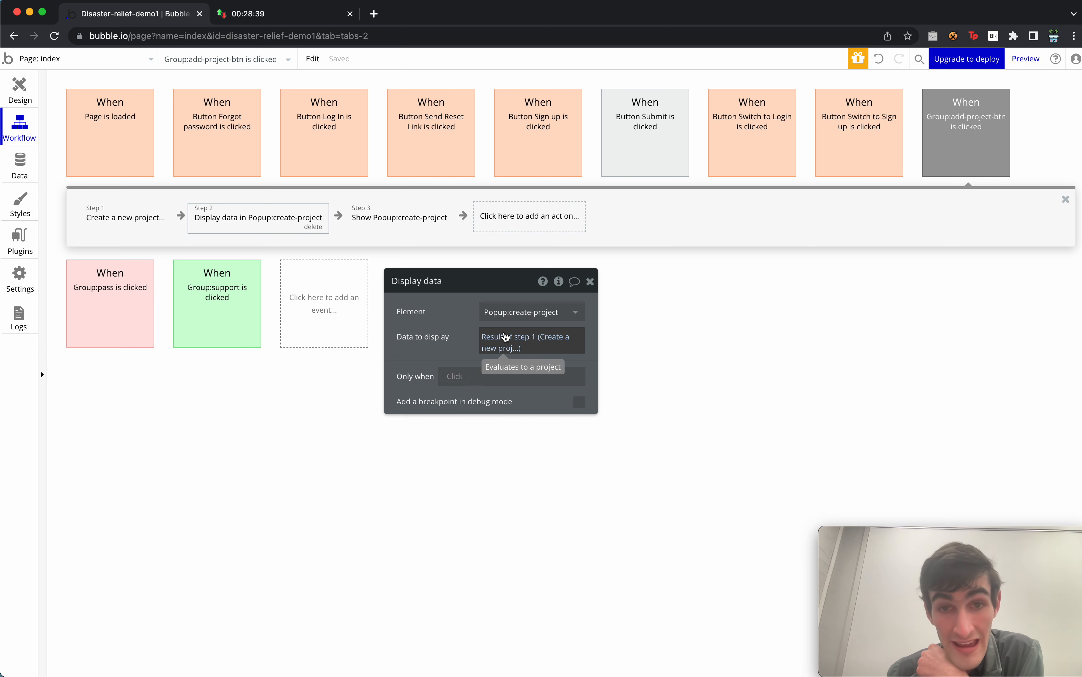
left_click(401, 228)
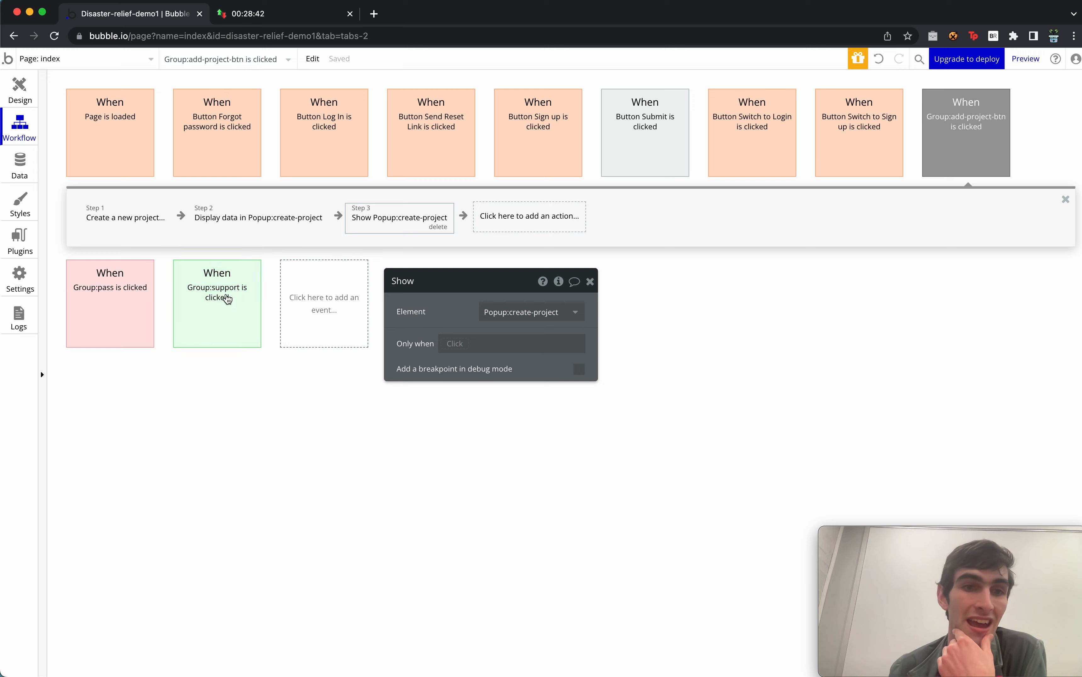
left_click(643, 105)
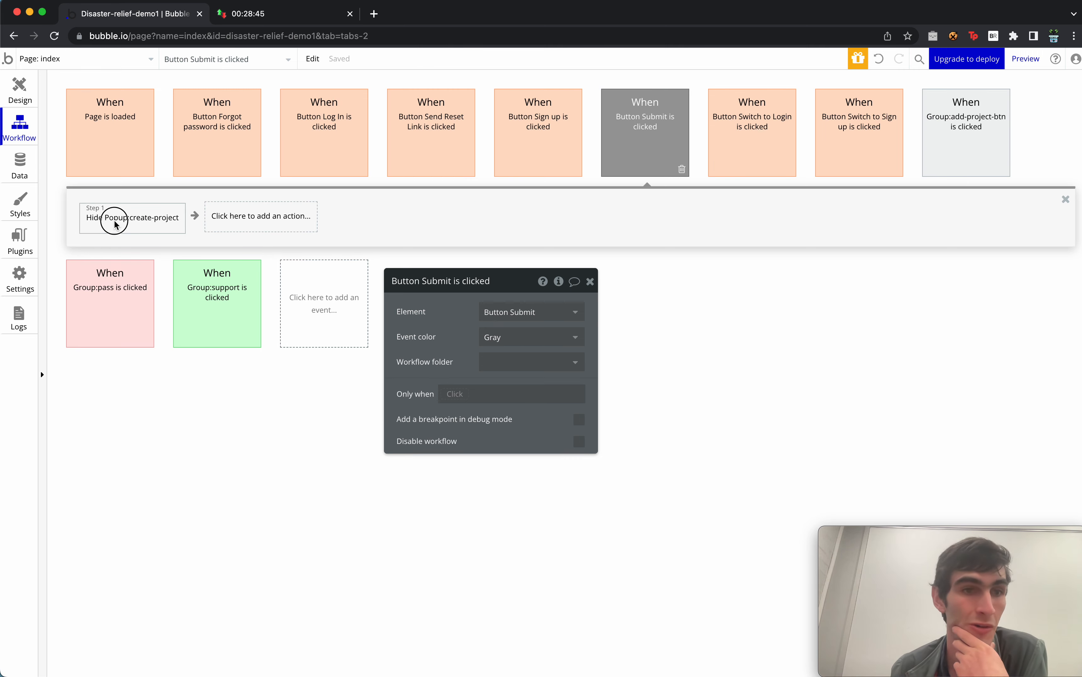
left_click(116, 222)
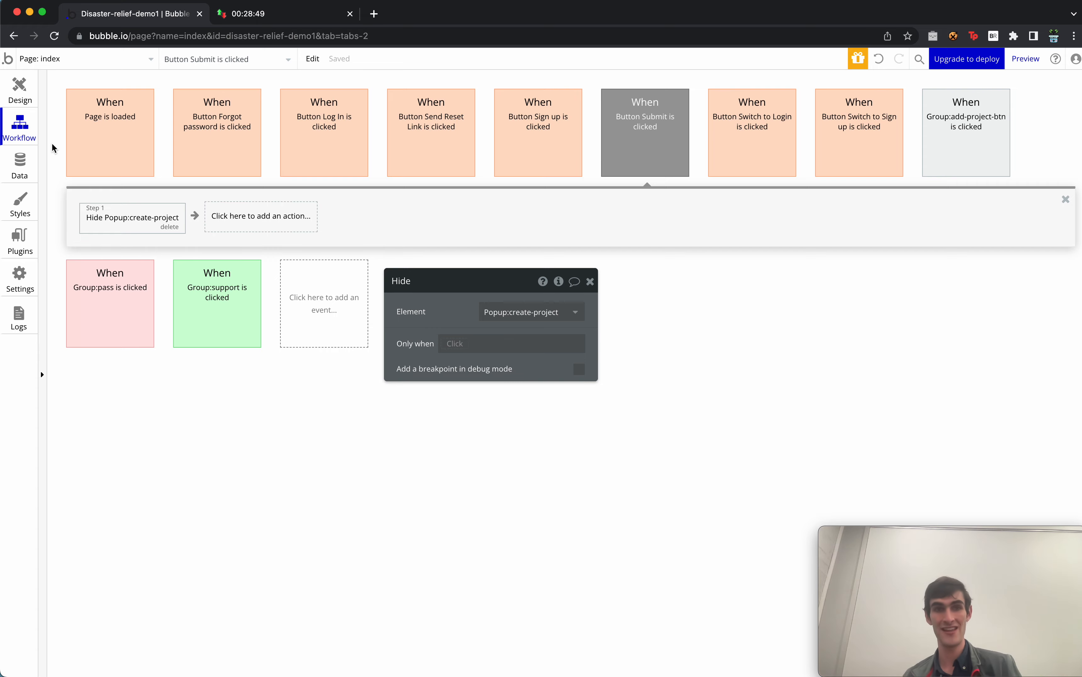
In Design, close the popup's property editor and launch the app preview.
left_click(20, 89)
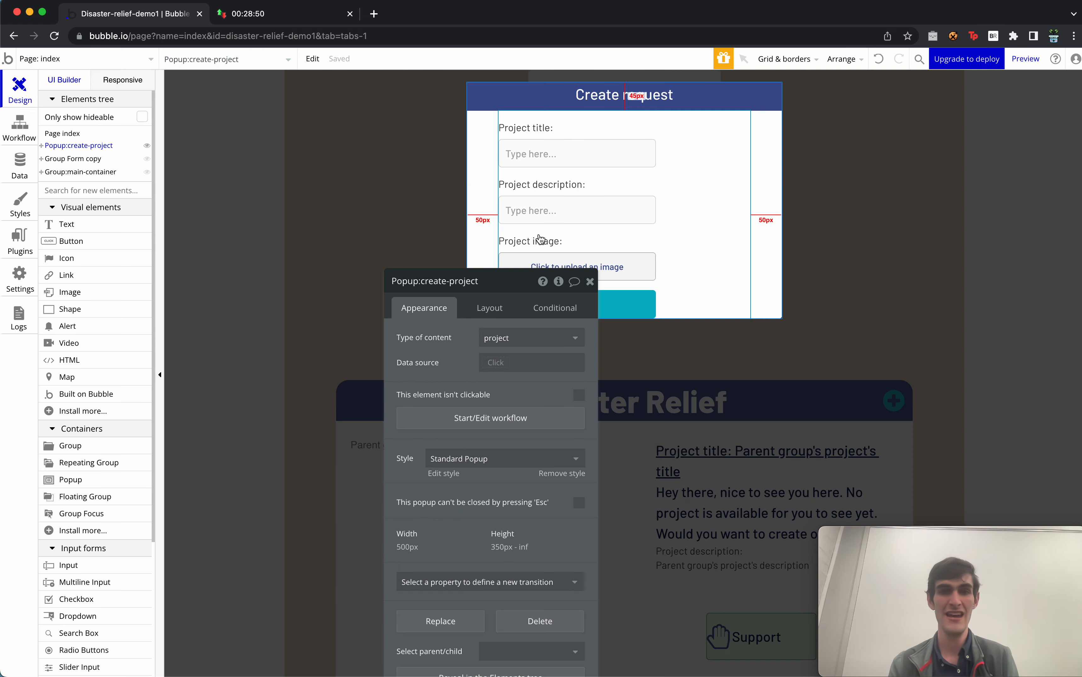
left_click(589, 281)
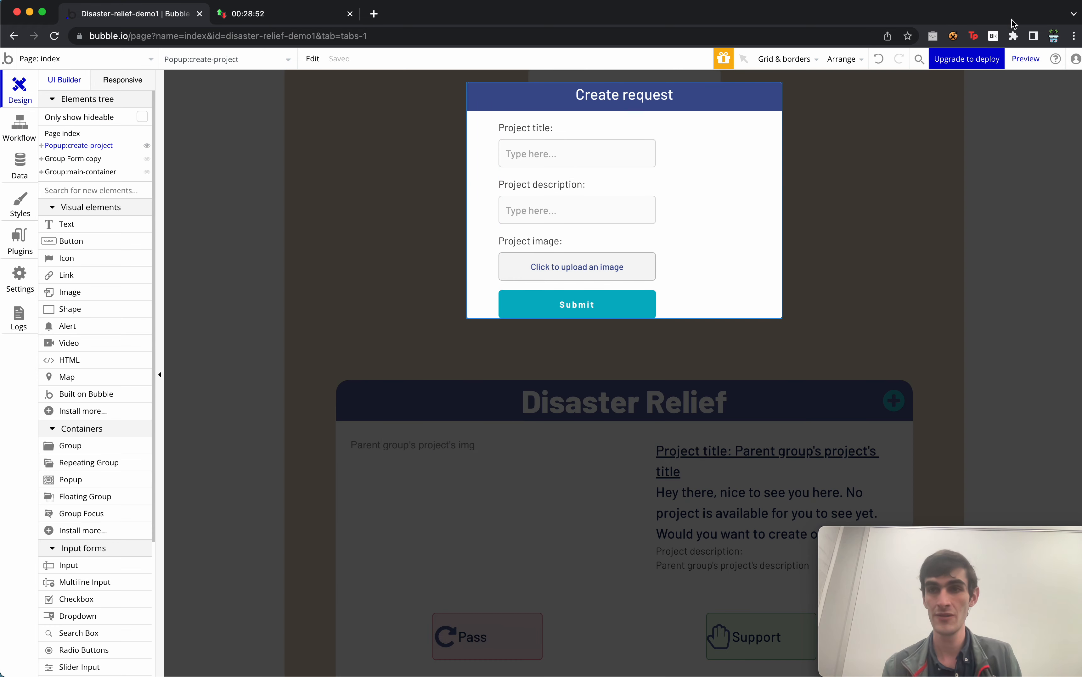
left_click(1026, 59)
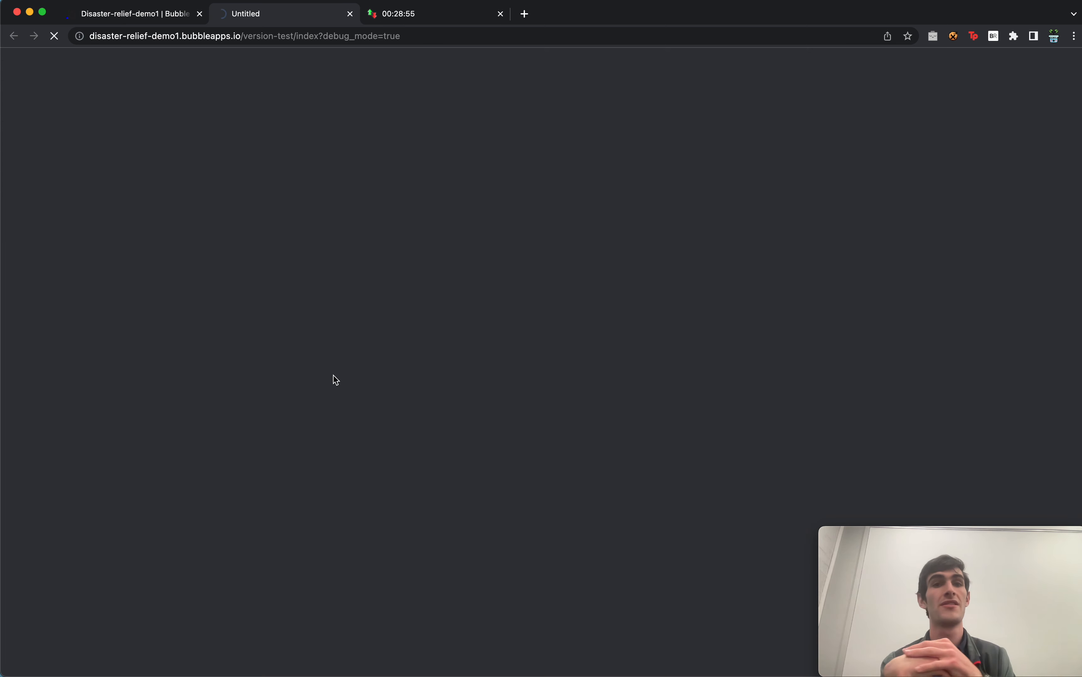
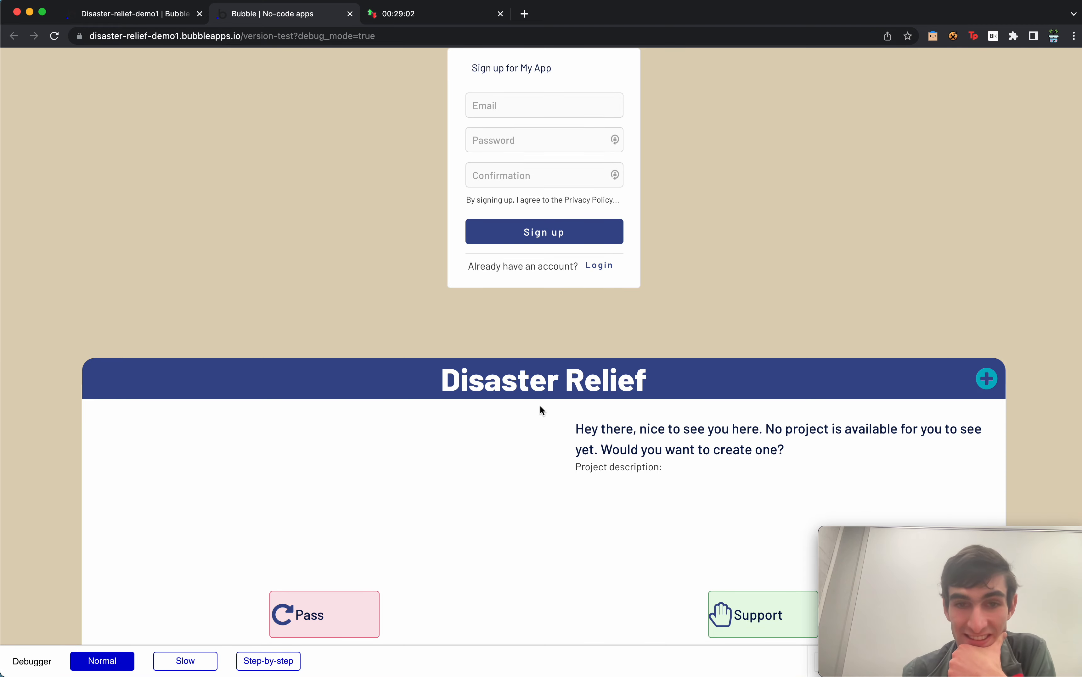
Back in the editor, close the Create request popup and open Group:main-container's property editor.
left_click(150, 18)
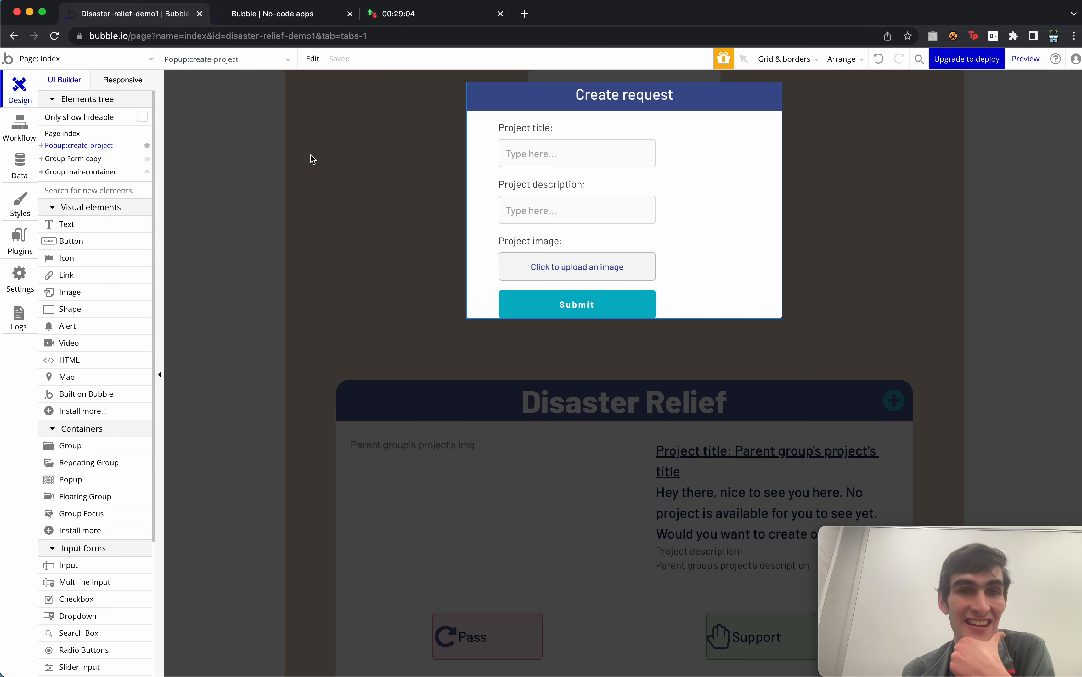
left_click(517, 407)
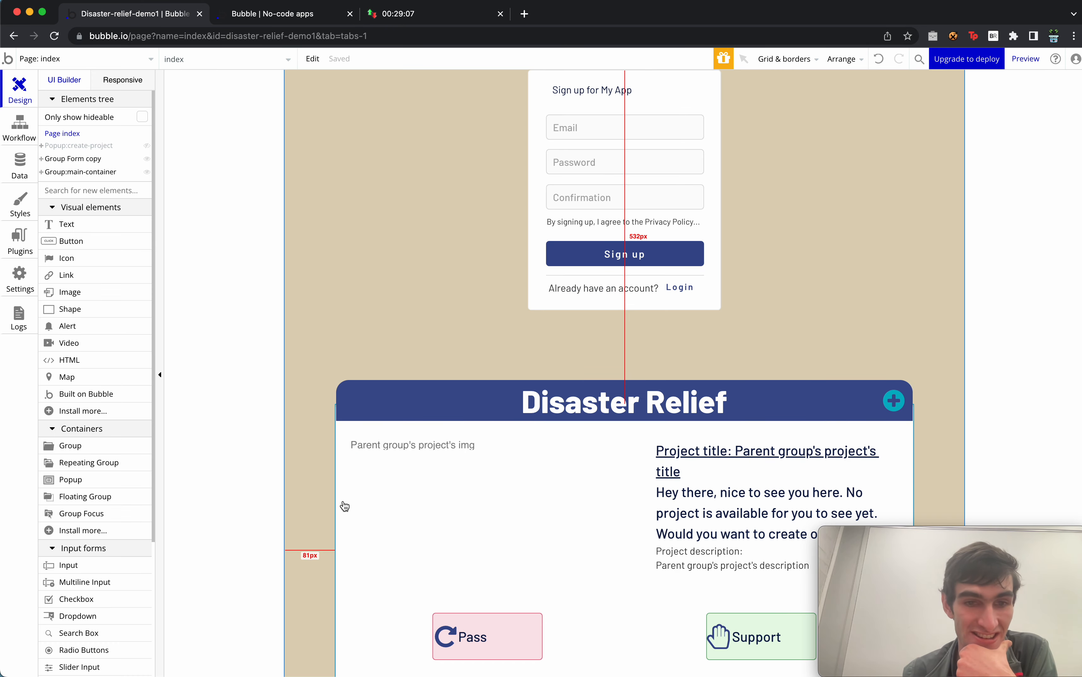
left_click(336, 468)
double_click(337, 469)
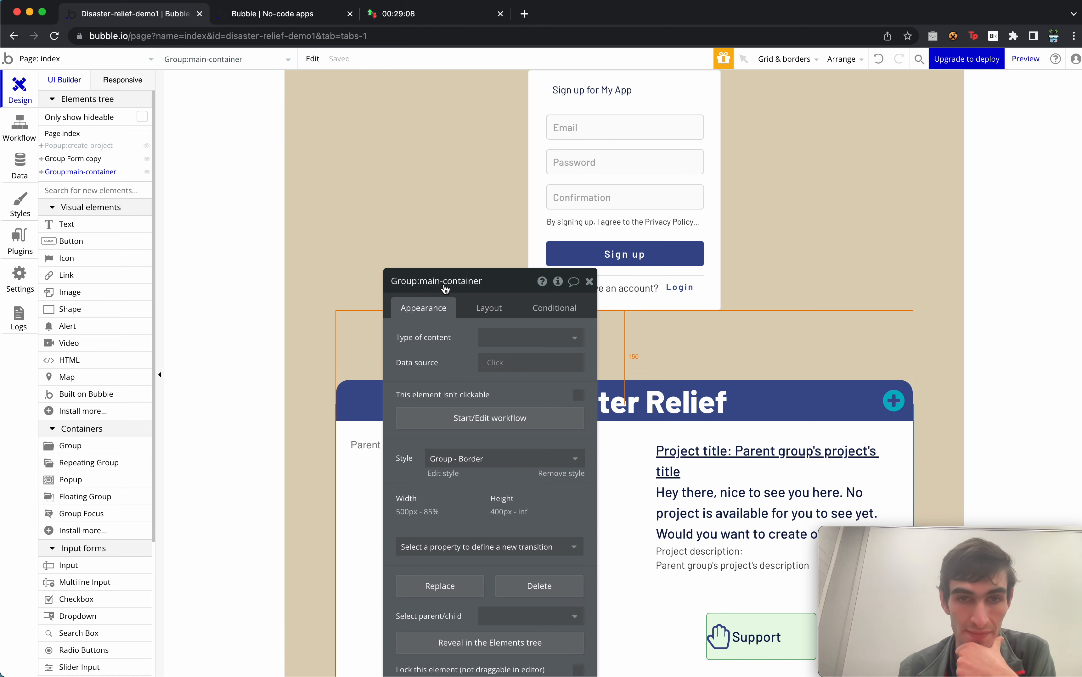
Add a conditional hiding the main container when Current User is logged out.
left_click(569, 317)
left_click(519, 332)
left_click(442, 343)
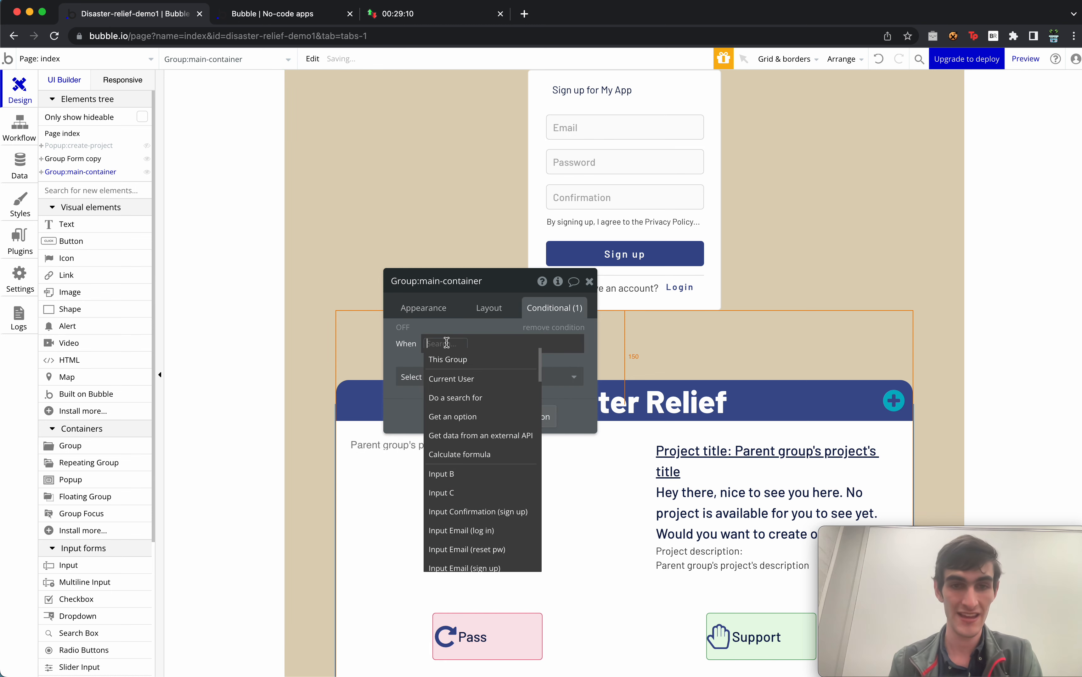
left_click(466, 379)
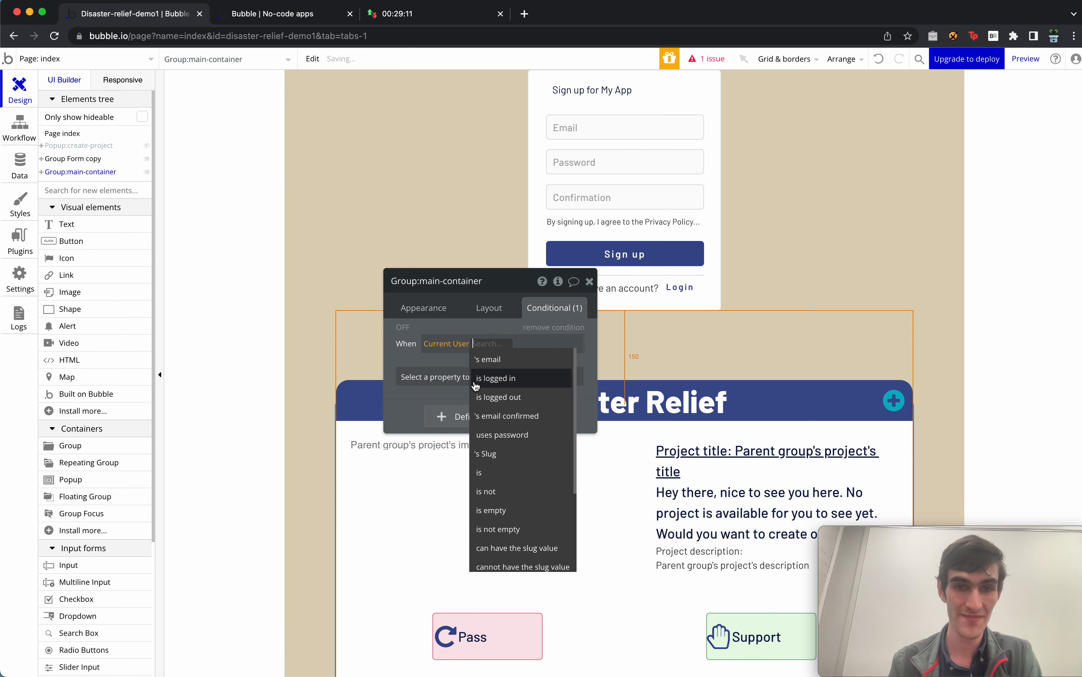
left_click(507, 393)
left_click(489, 377)
left_click(490, 414)
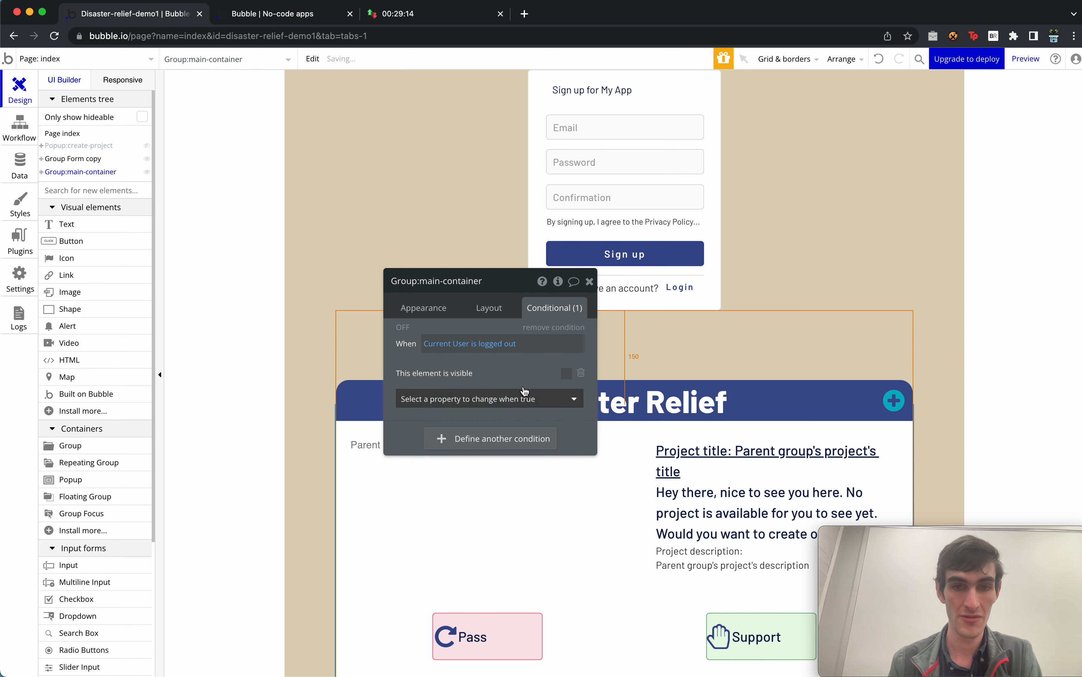
left_click(565, 376)
Copy that condition and change the copy to 'is logged in' with the container visible.
right_click(502, 378)
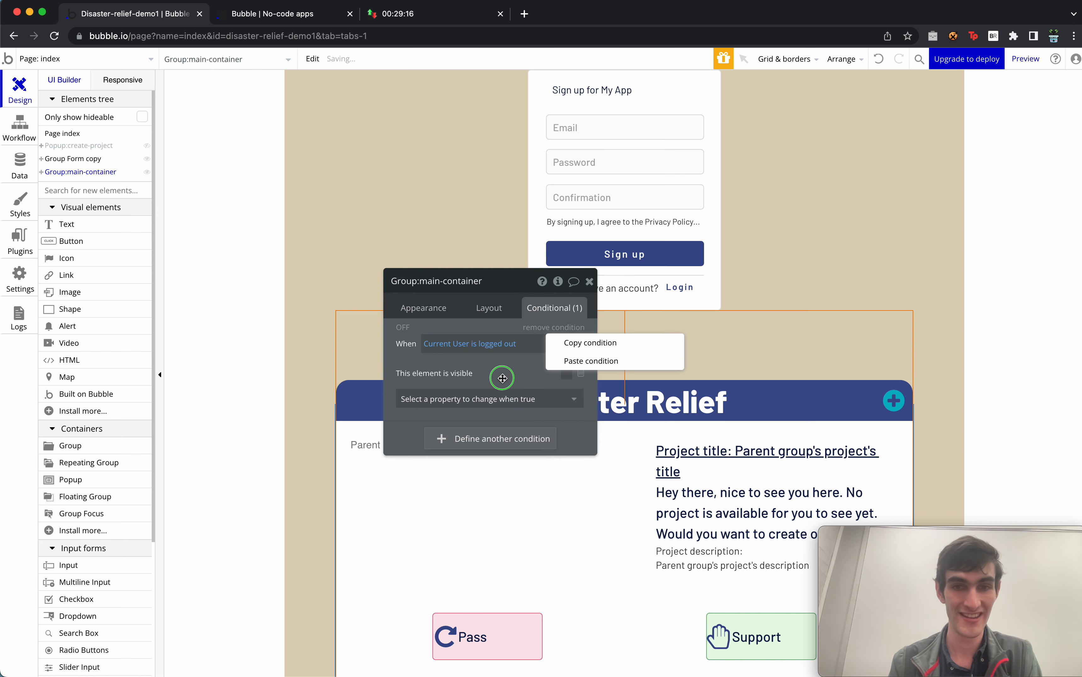
left_click(584, 351)
right_click(493, 382)
left_click(581, 364)
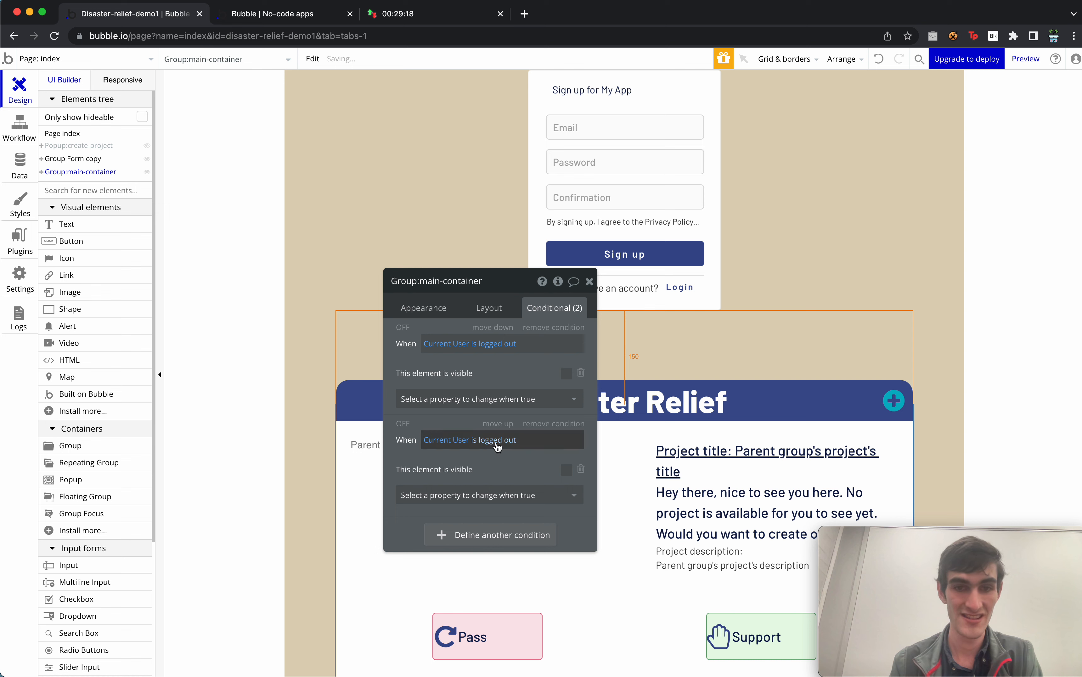
left_click(510, 440)
left_click(515, 475)
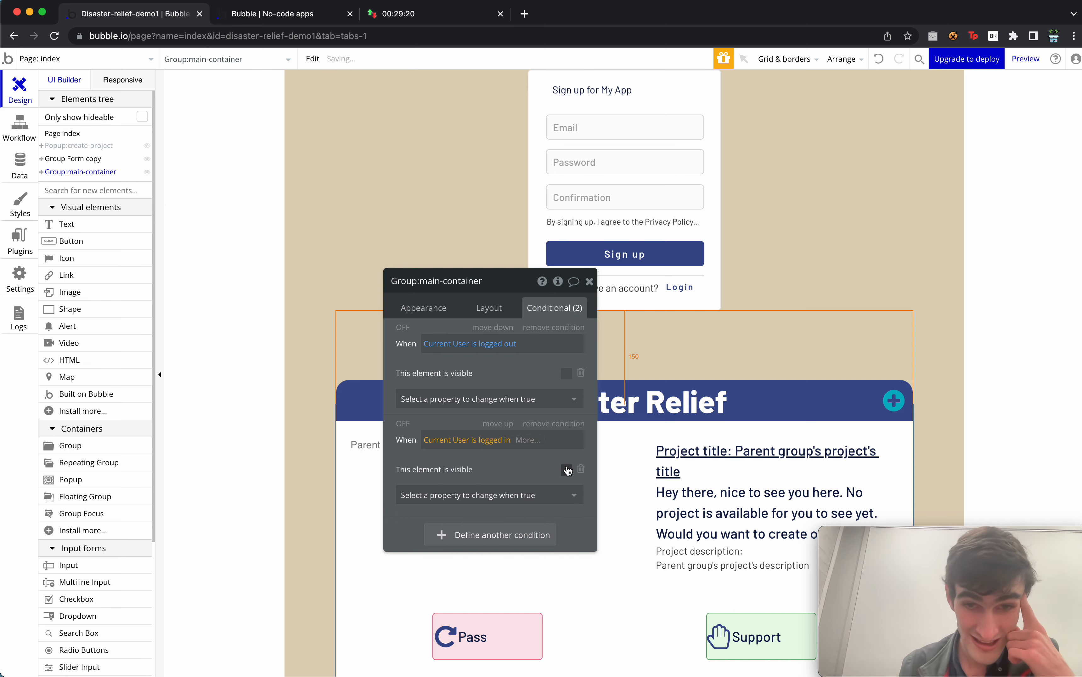
left_click(566, 469)
left_click(505, 309)
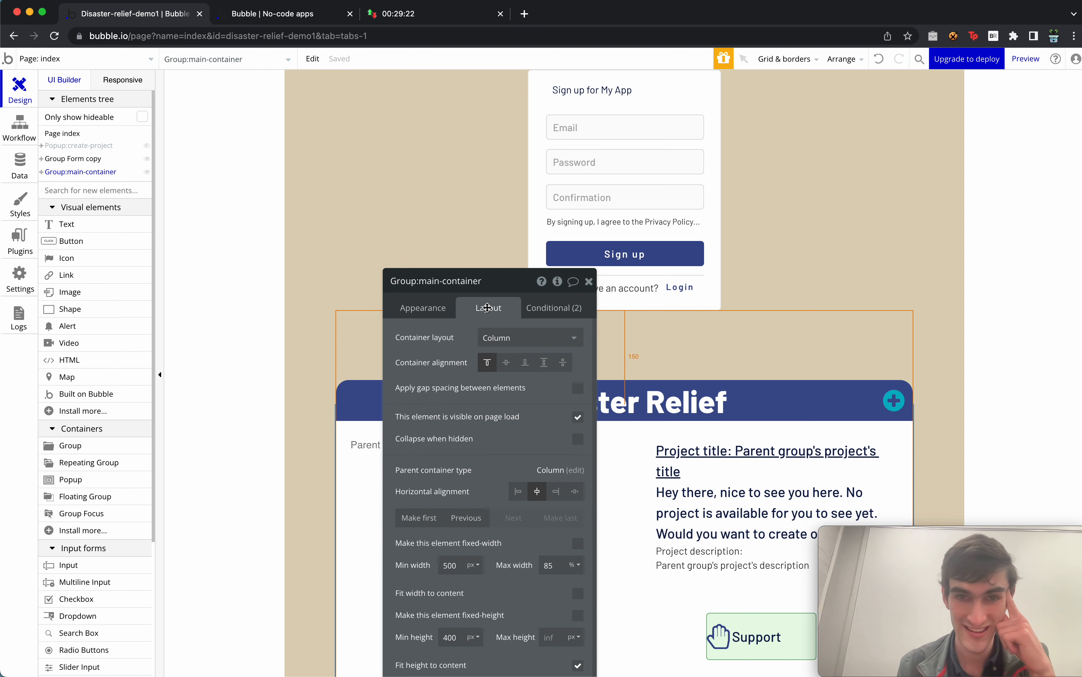
Make the main container hidden on page load, collapsing when hidden with a Fade In/Out animation.
left_click(578, 437)
left_click(577, 417)
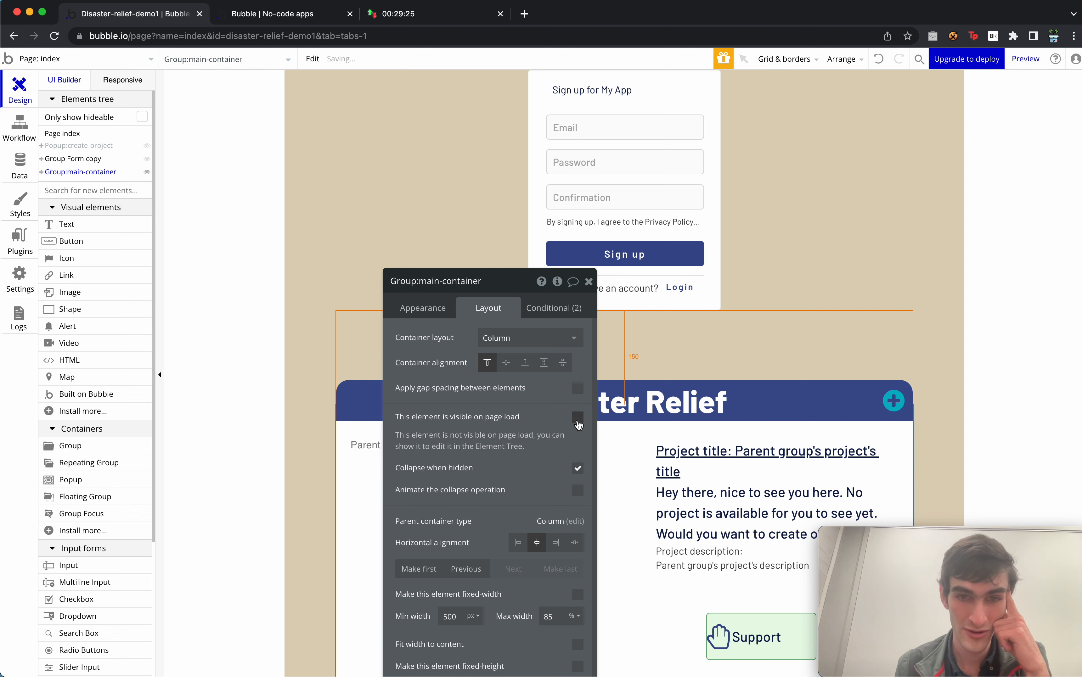
left_click(579, 491)
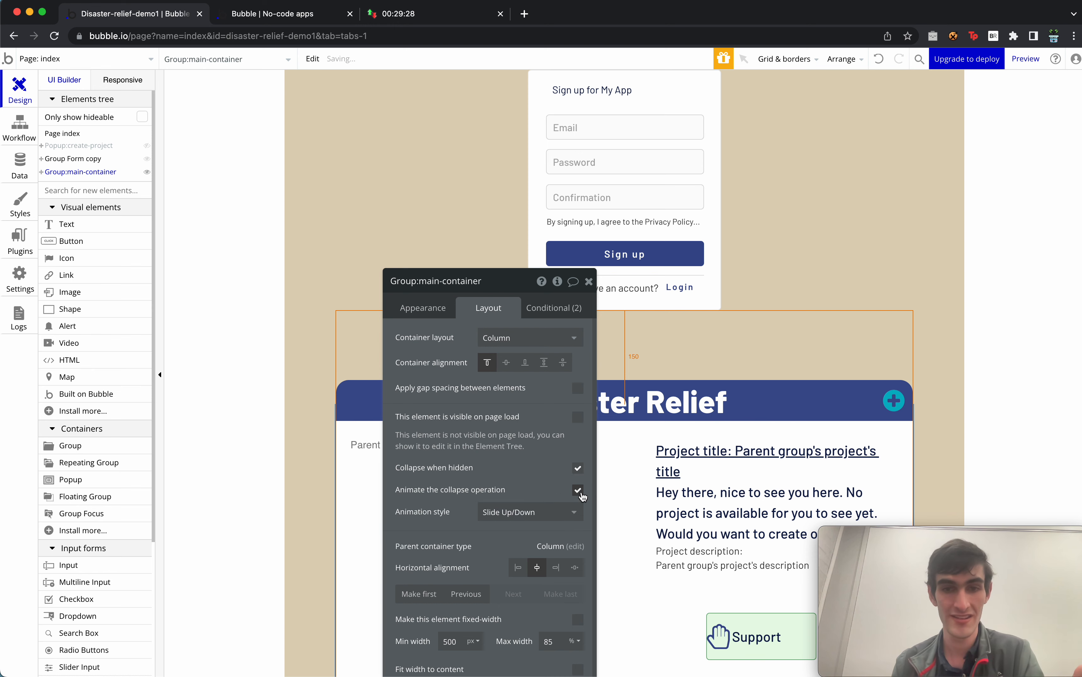
left_click(555, 511)
left_click(536, 570)
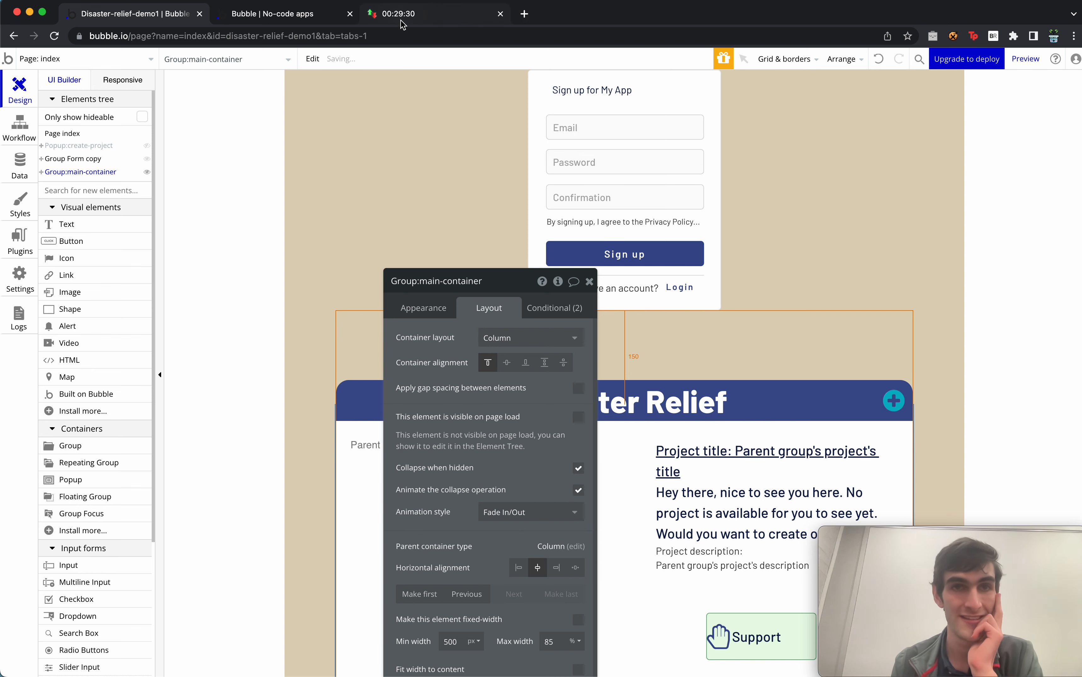
left_click(282, 18)
left_click_drag(369, 75, 371, 59)
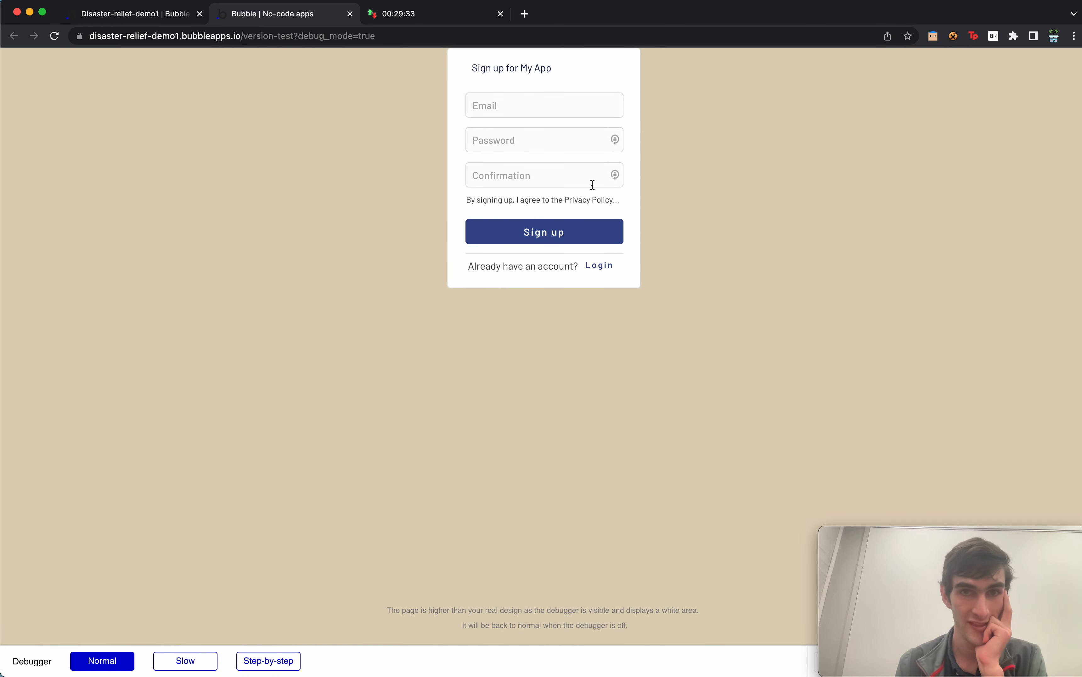
Sign up in the preview with a test email and password, dismissing Chrome's password prompts.
left_click(553, 104)
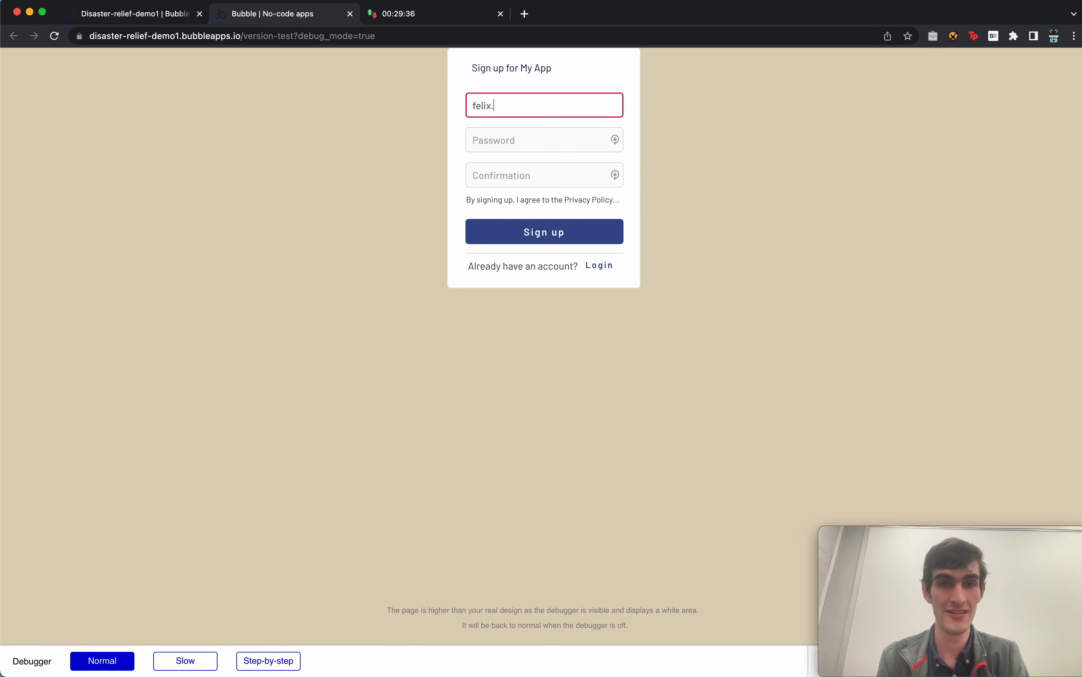
key("Tab")
type("•")
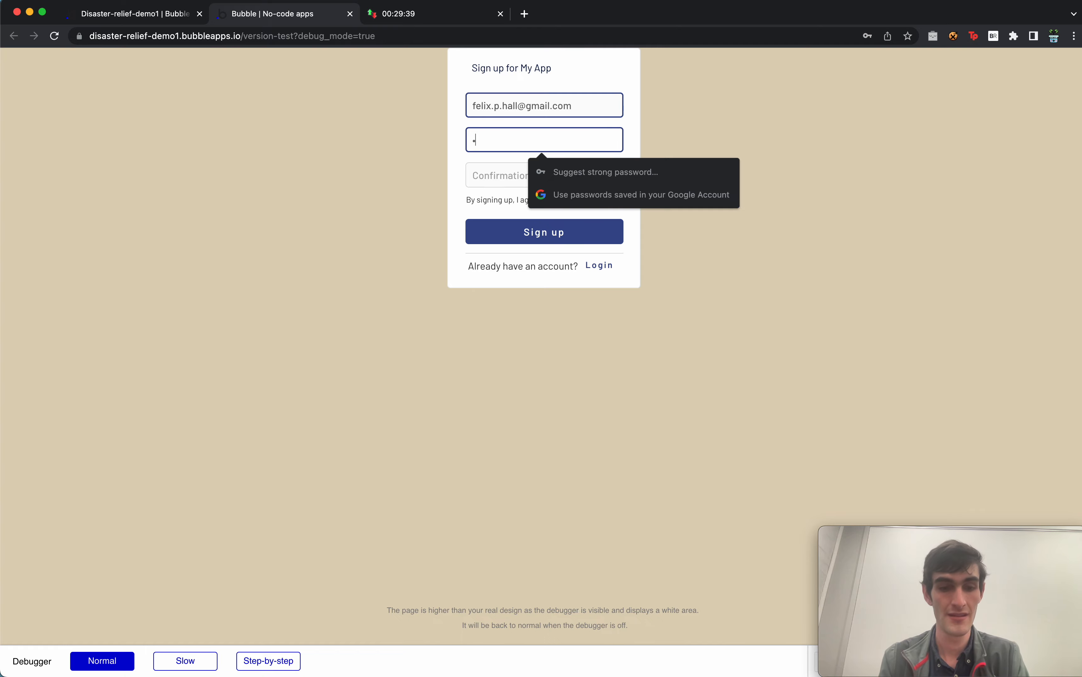
type("••••")
key("Tab")
type("•••••")
key("Return")
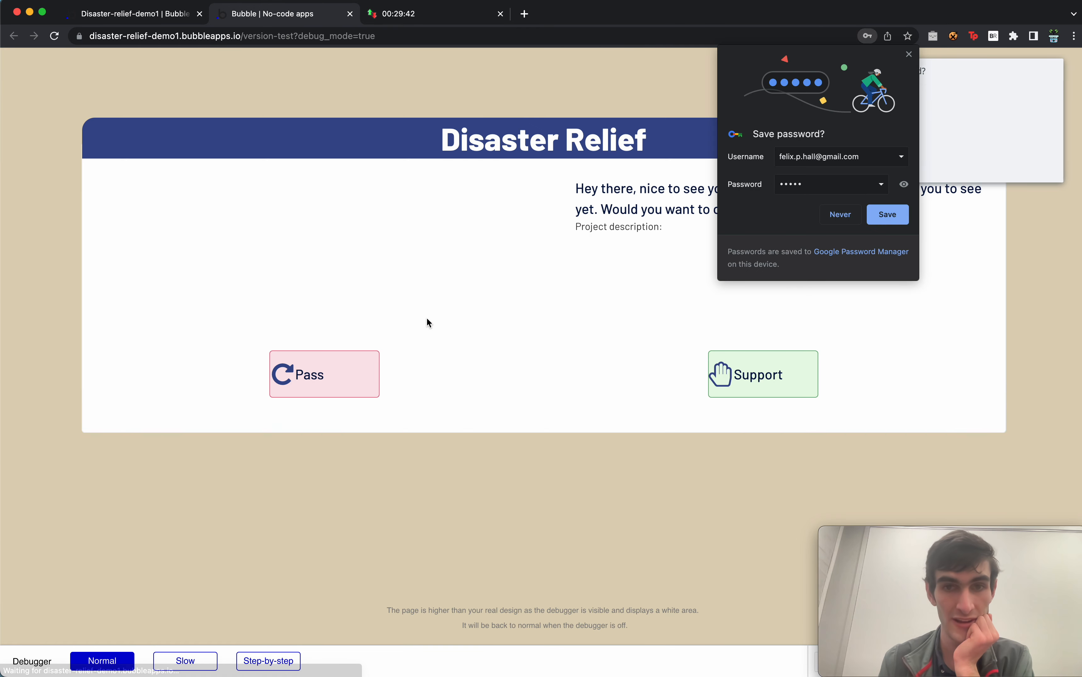
left_click(909, 54)
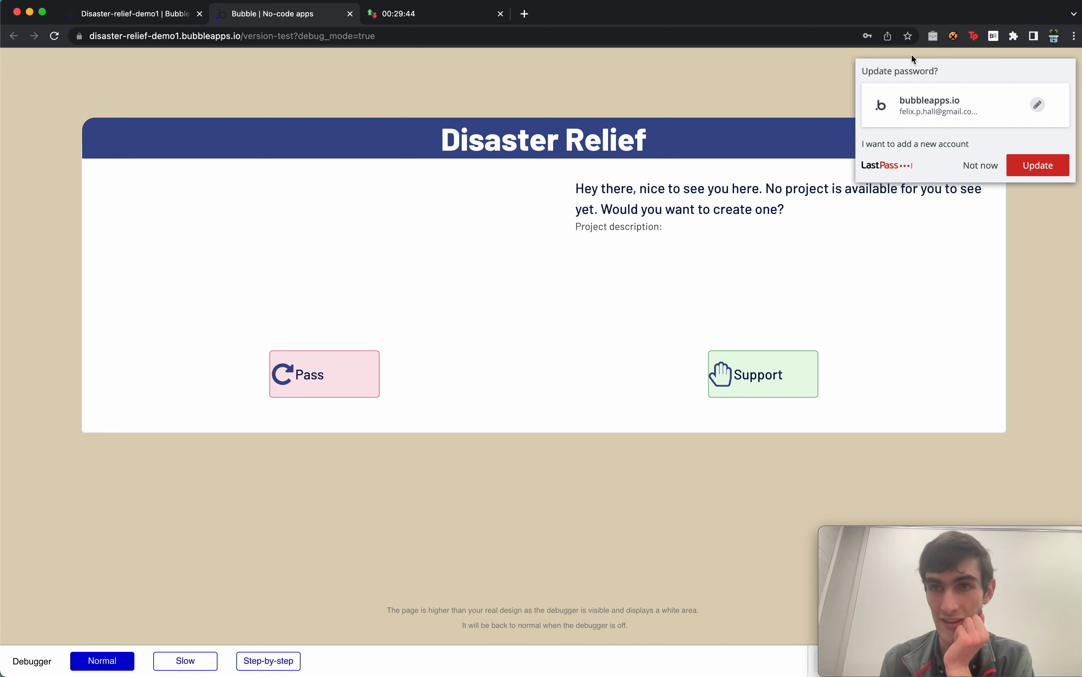
left_click(979, 169)
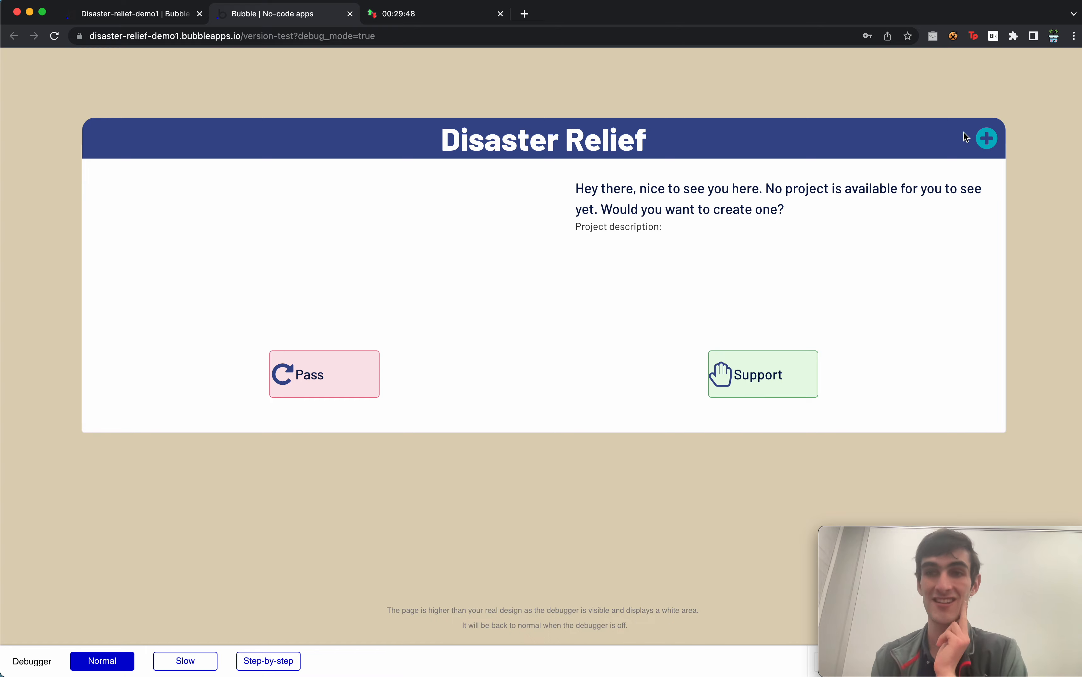
Fill a request titled 'Need help moving my van' with a stuck-van description and 25035_largeImage.jpeg.
left_click(989, 139)
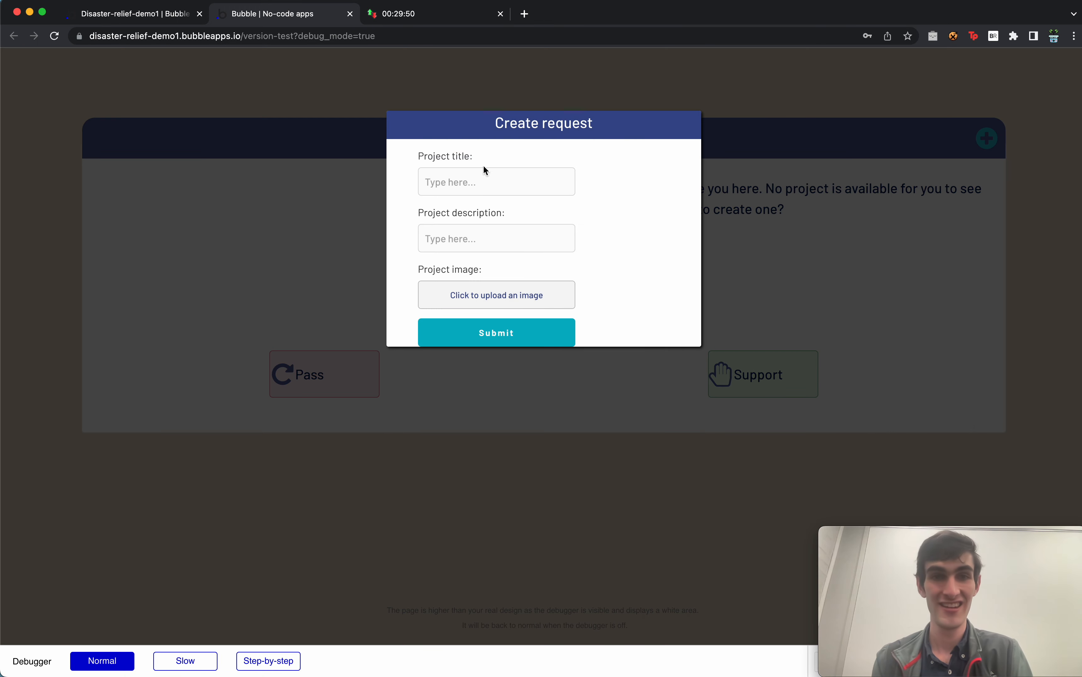
left_click(470, 179)
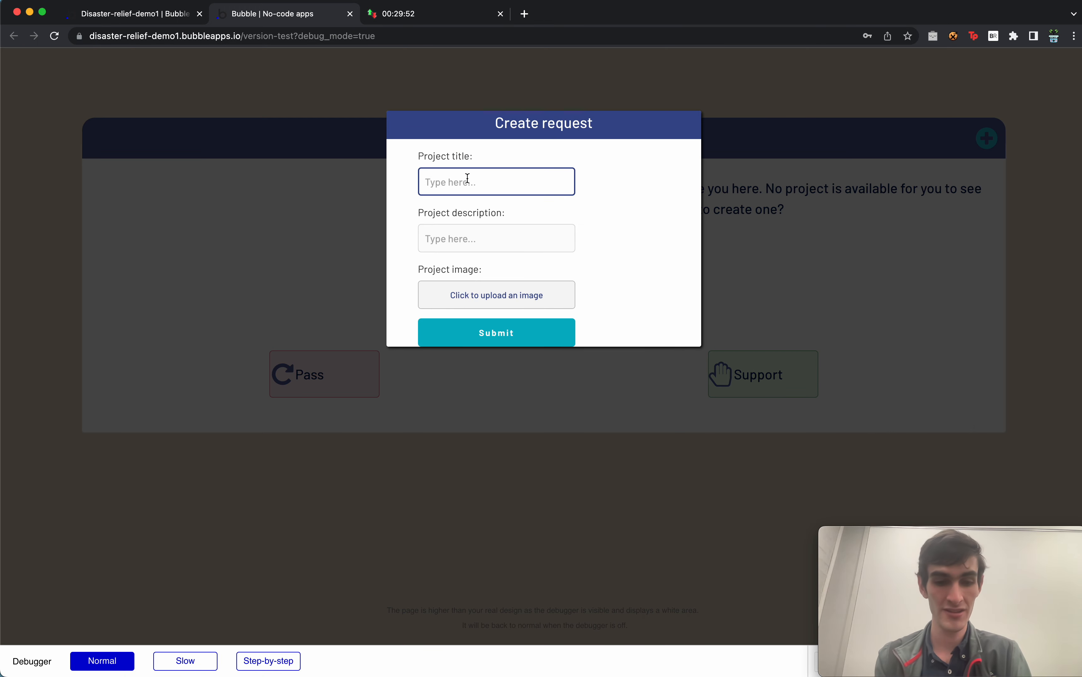
type("Need help")
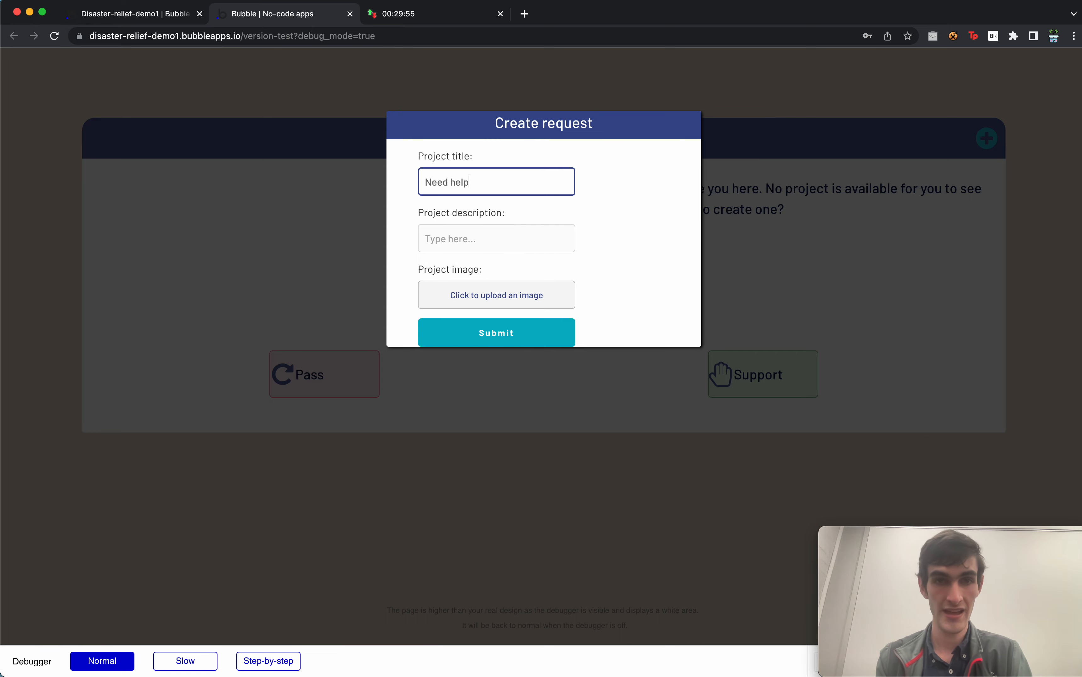
type(" moving my")
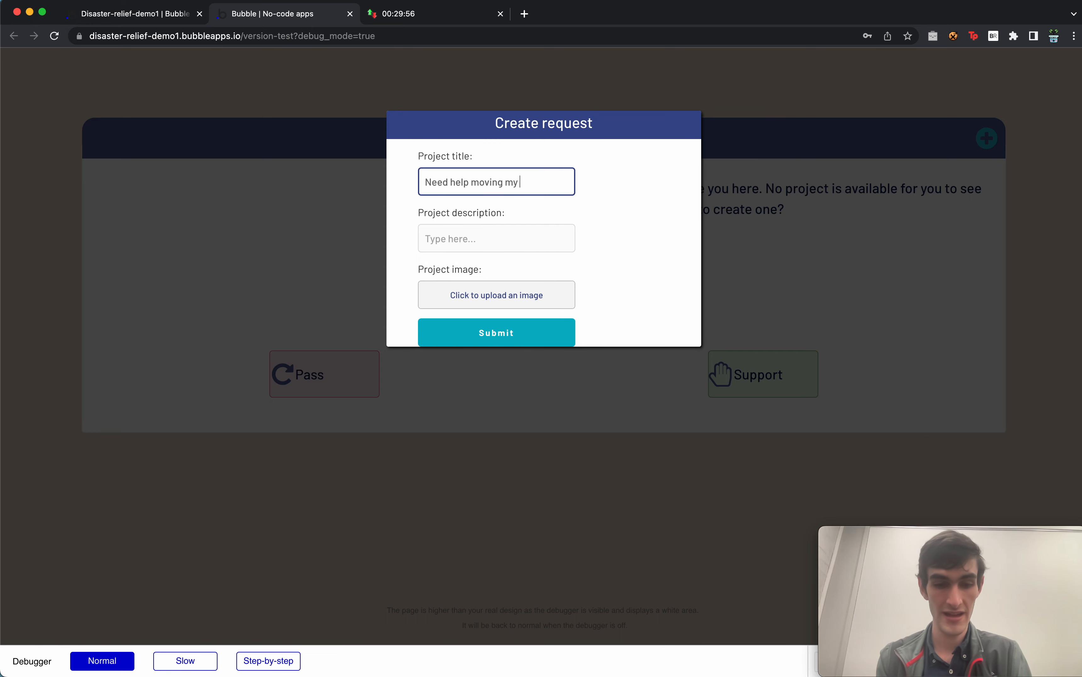
type(" van")
key("Tab")
type("My")
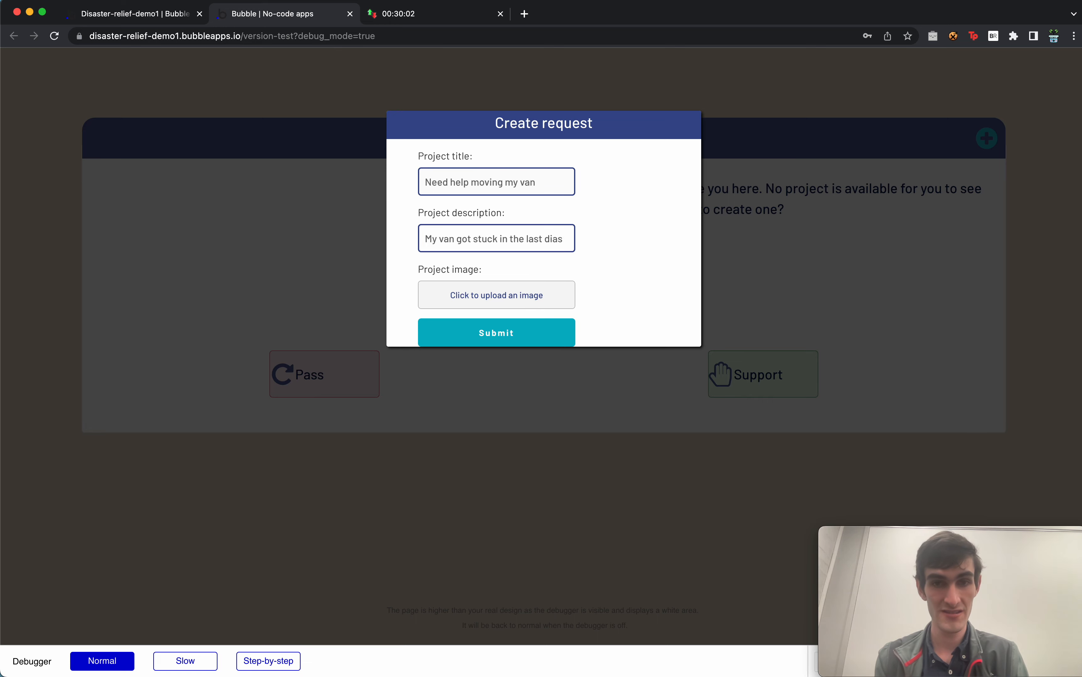
type(" van got stuck in the last disaster and I wo")
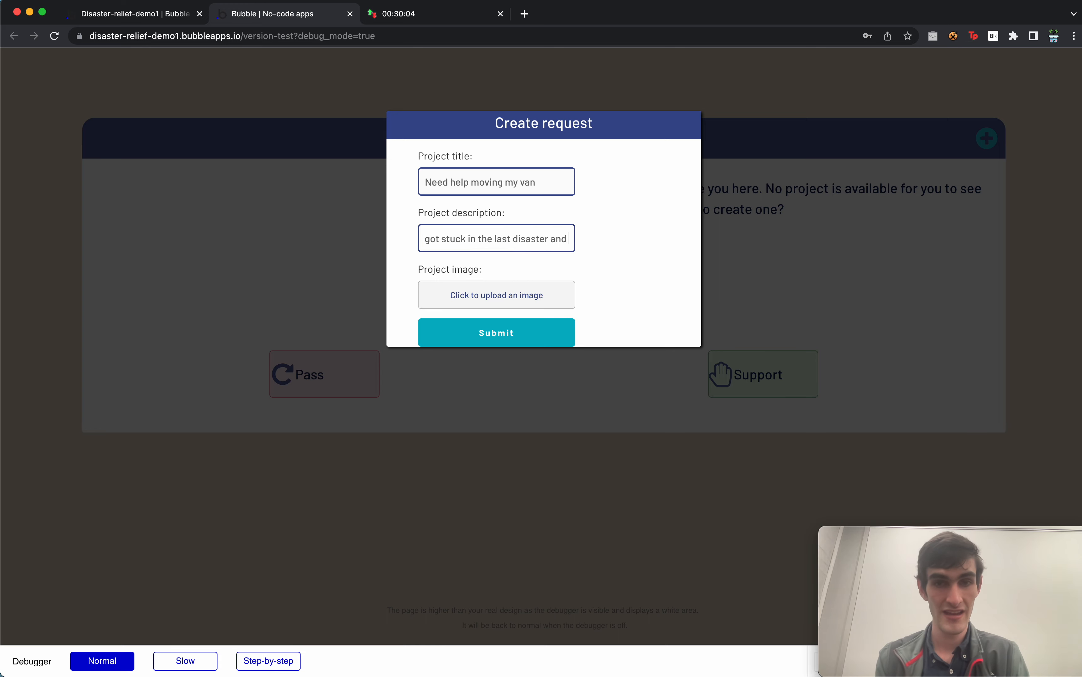
type("uld love some")
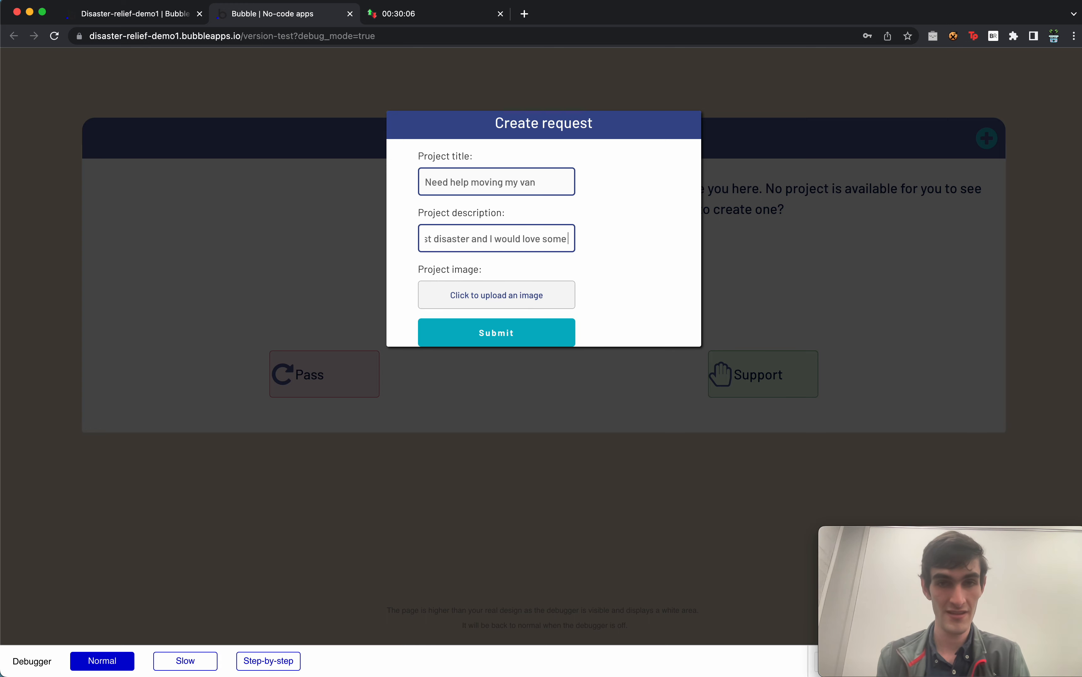
type(" help moving it ba")
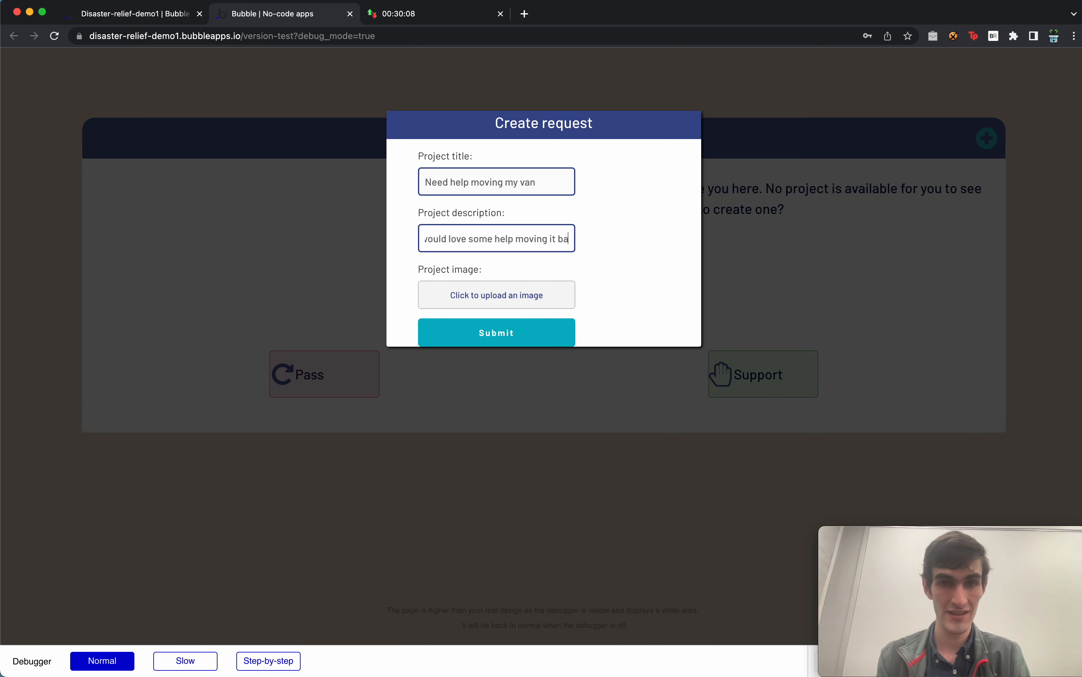
type("ck on the road.")
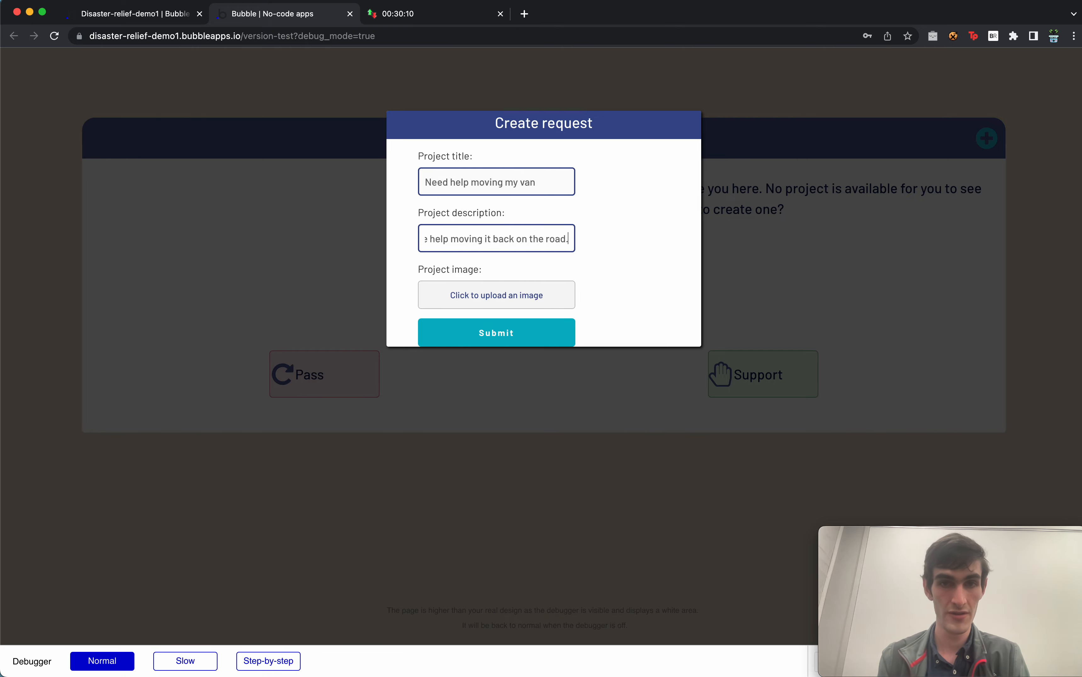
left_click(476, 290)
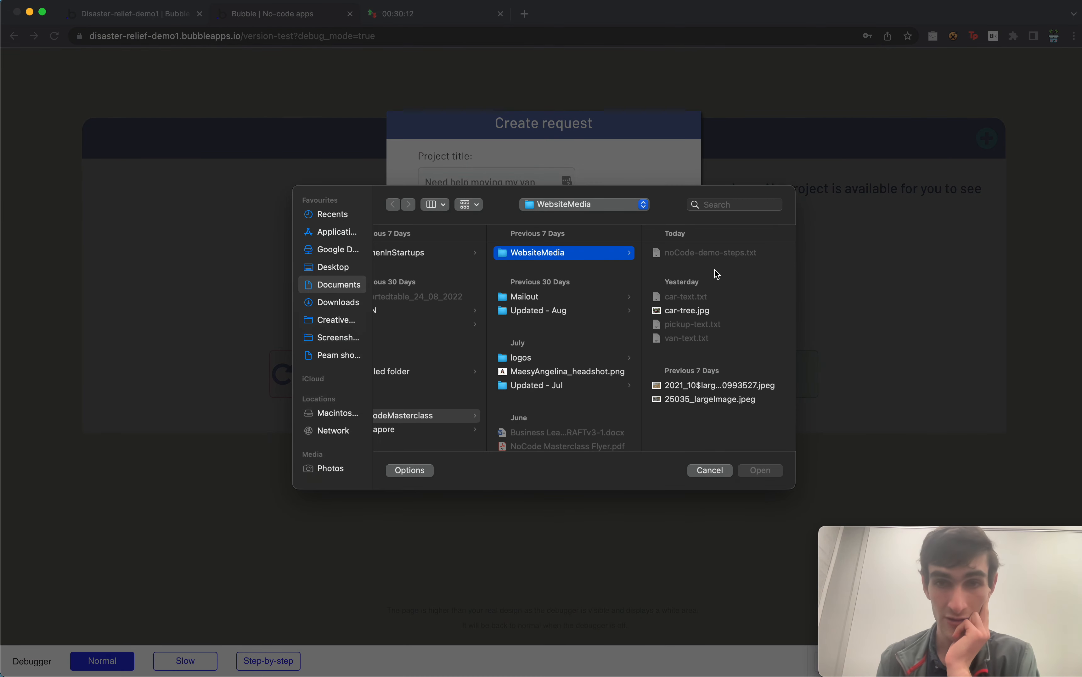
double_click(741, 399)
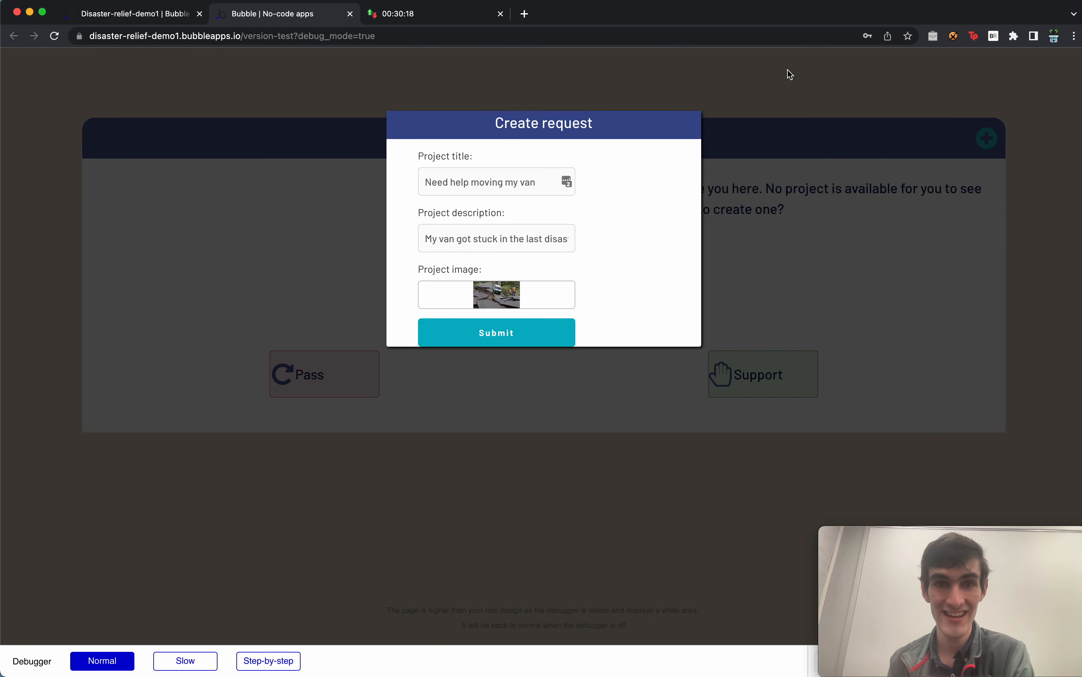
Submit the van request, then Pass and Support it, reloading until the no-project message shows.
left_click(526, 333)
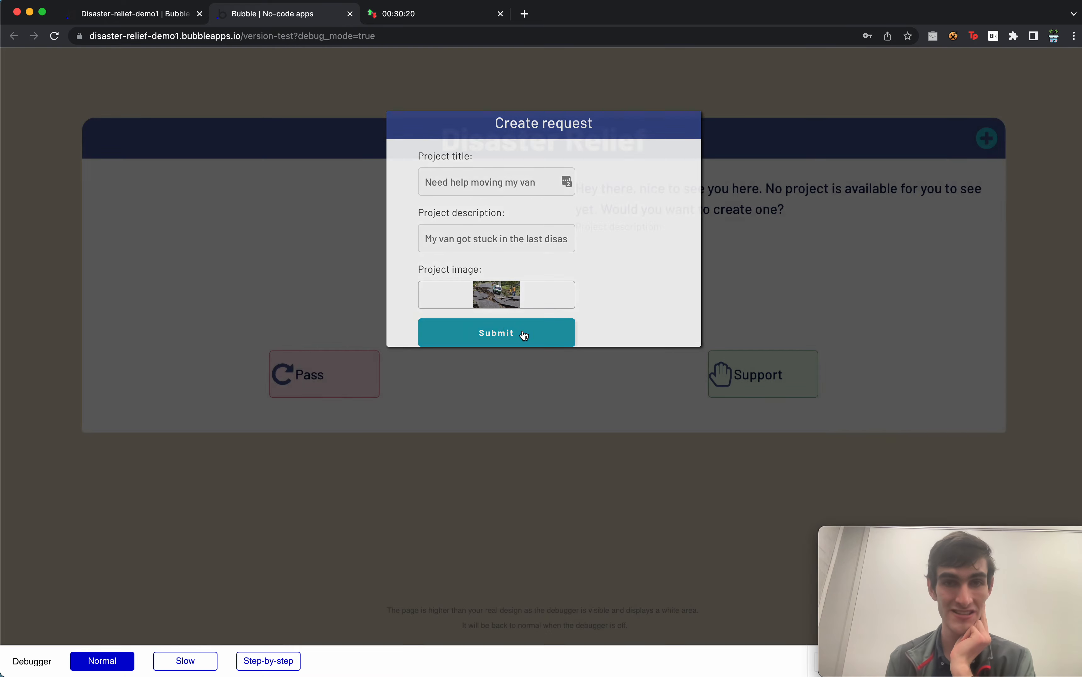
left_click(911, 55)
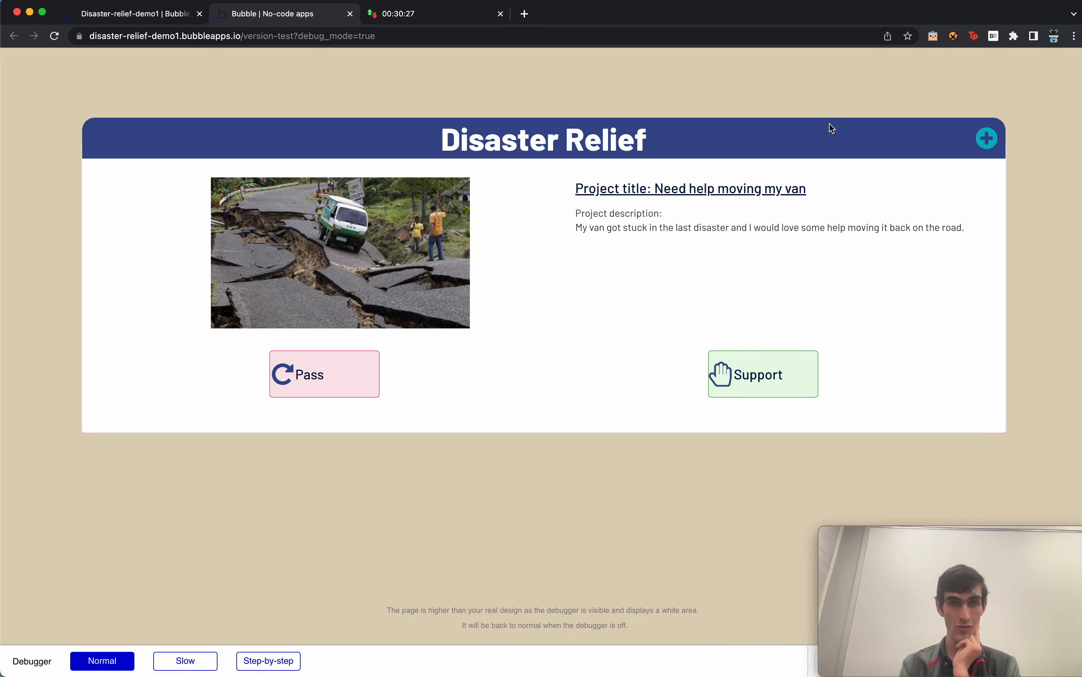
left_click(339, 376)
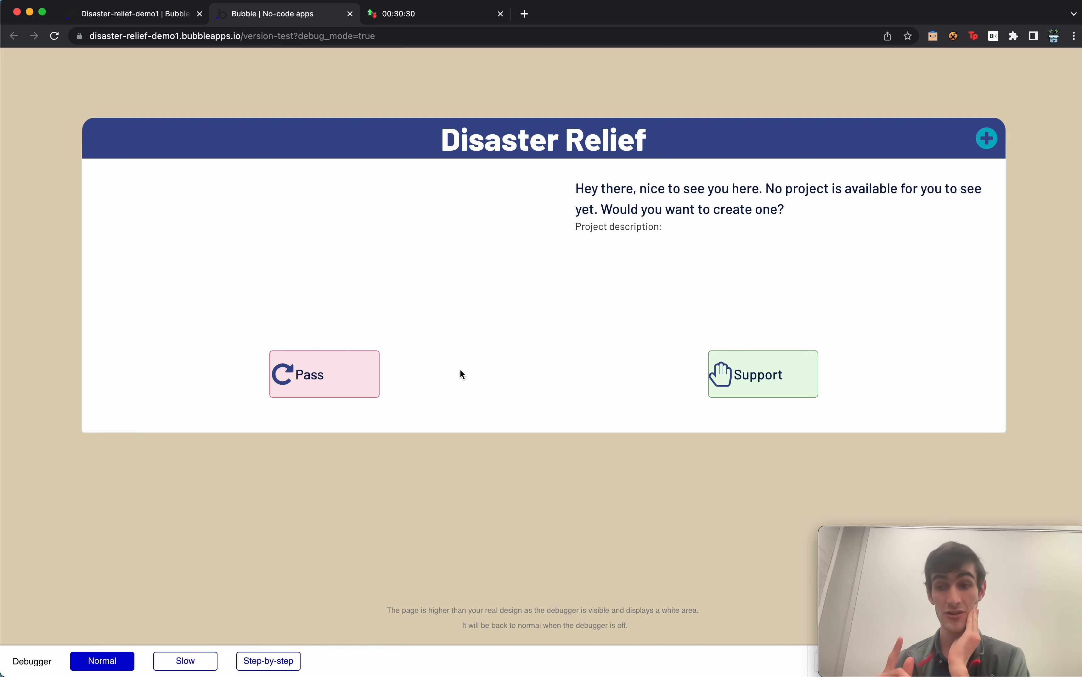
key("super+r")
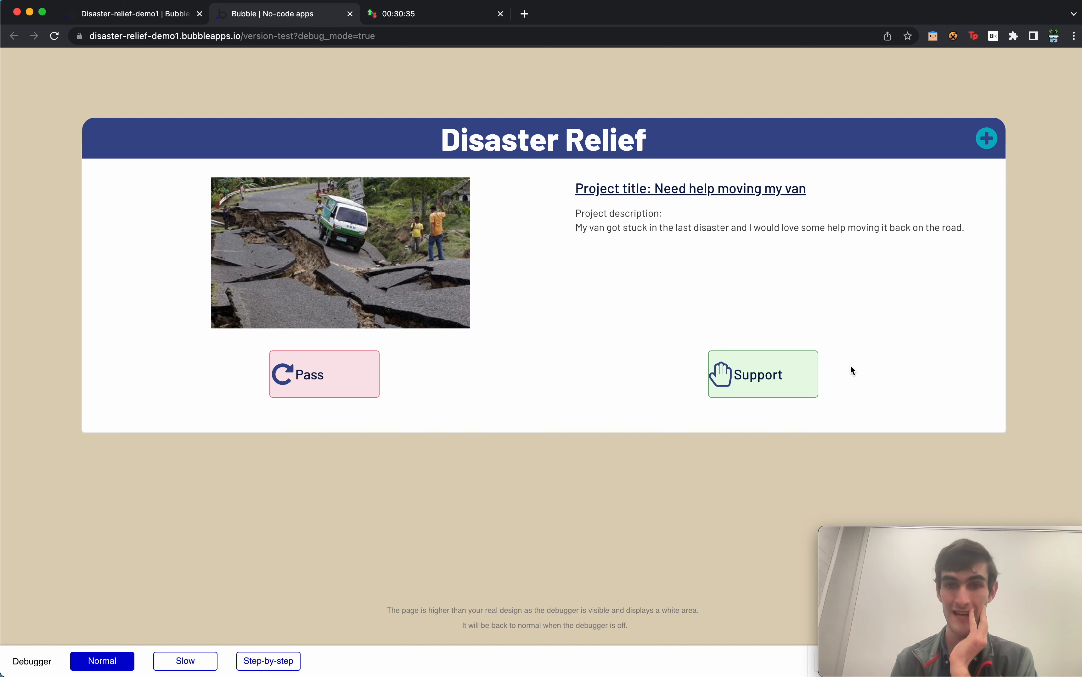
left_click(788, 376)
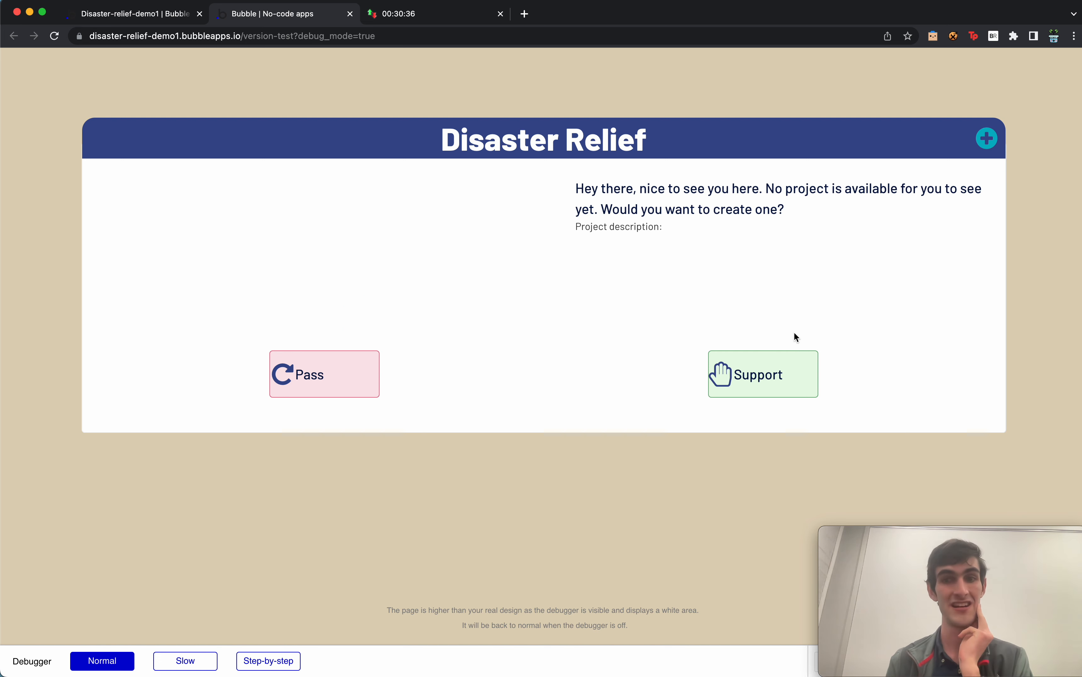
key("super+r")
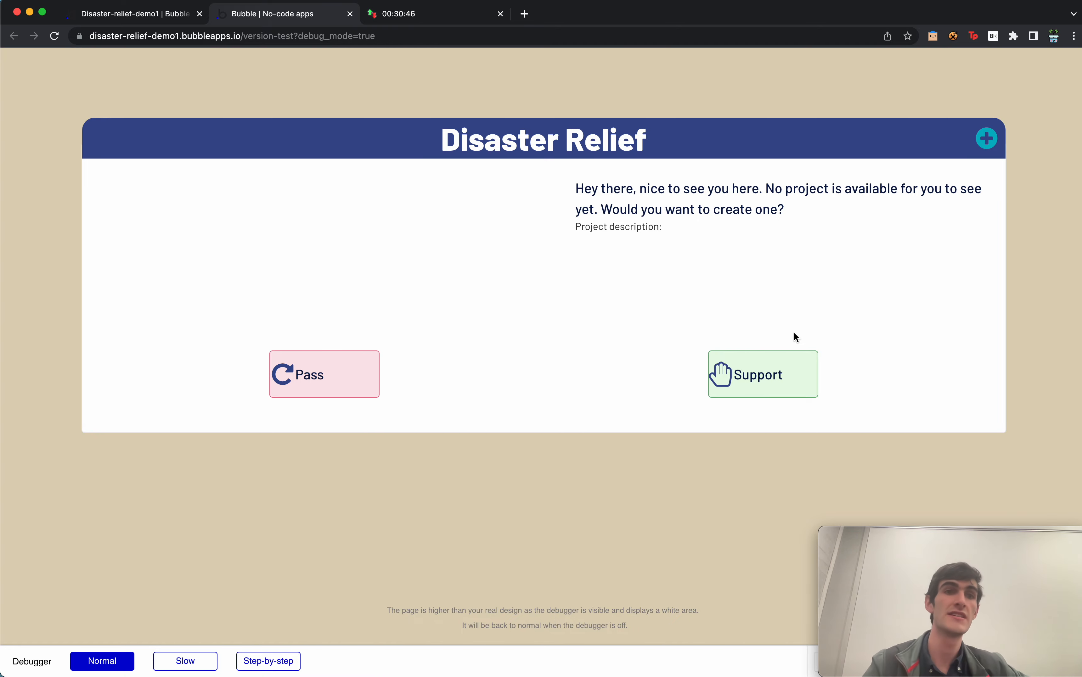
Add a new group above the main container with content type project.
left_click(88, 7)
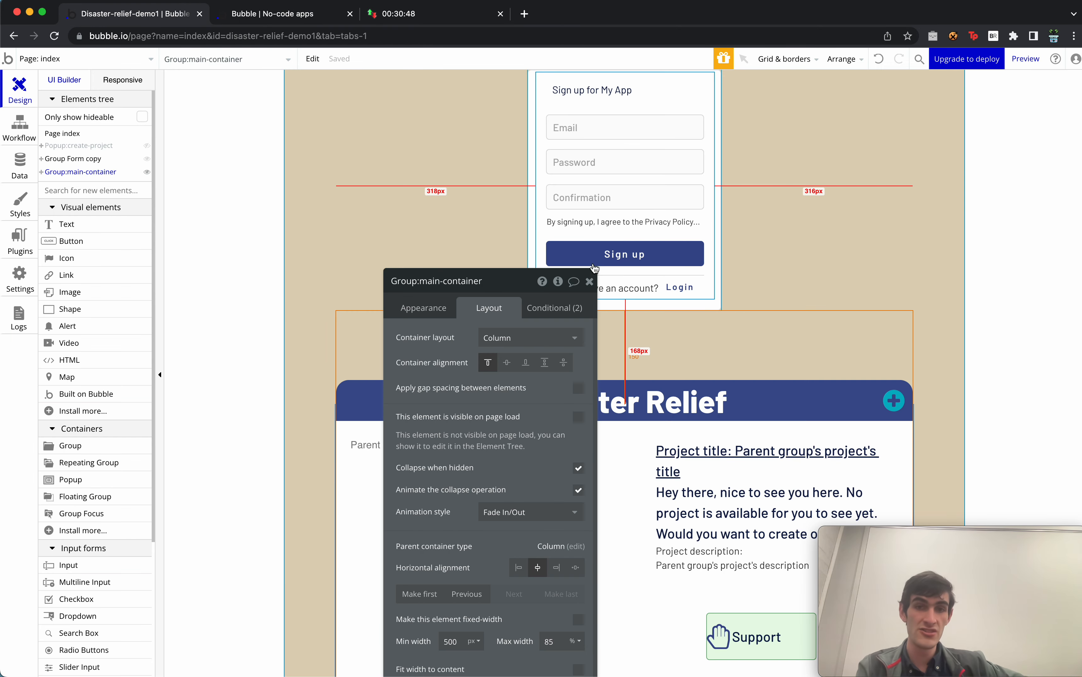
scroll(461, 520, "down", 1)
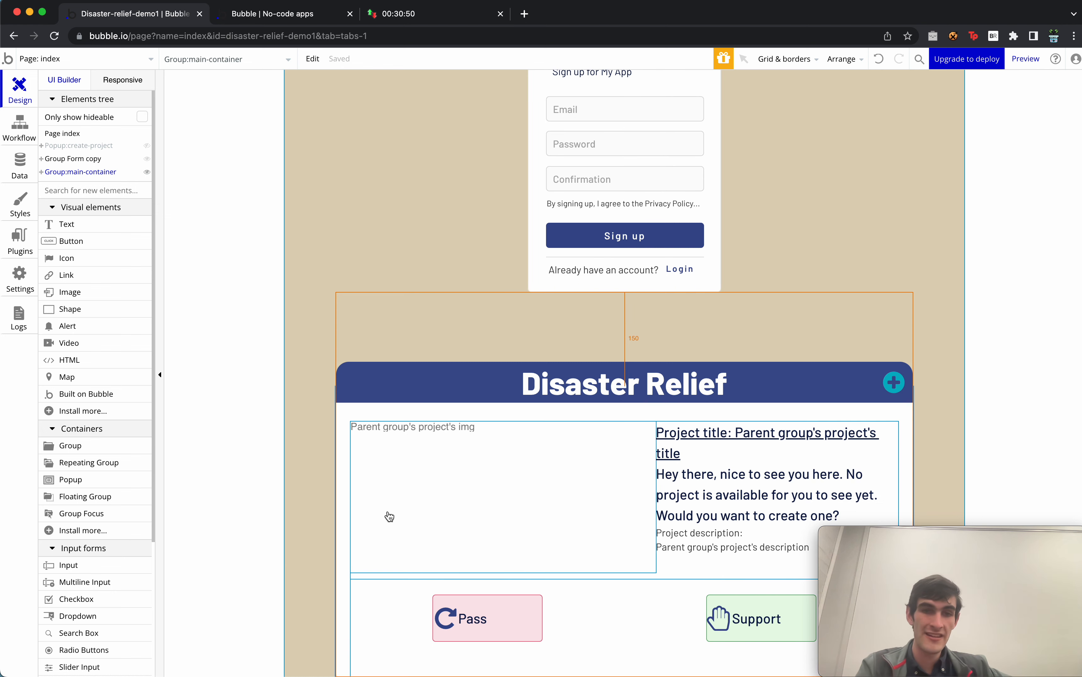
left_click(388, 375)
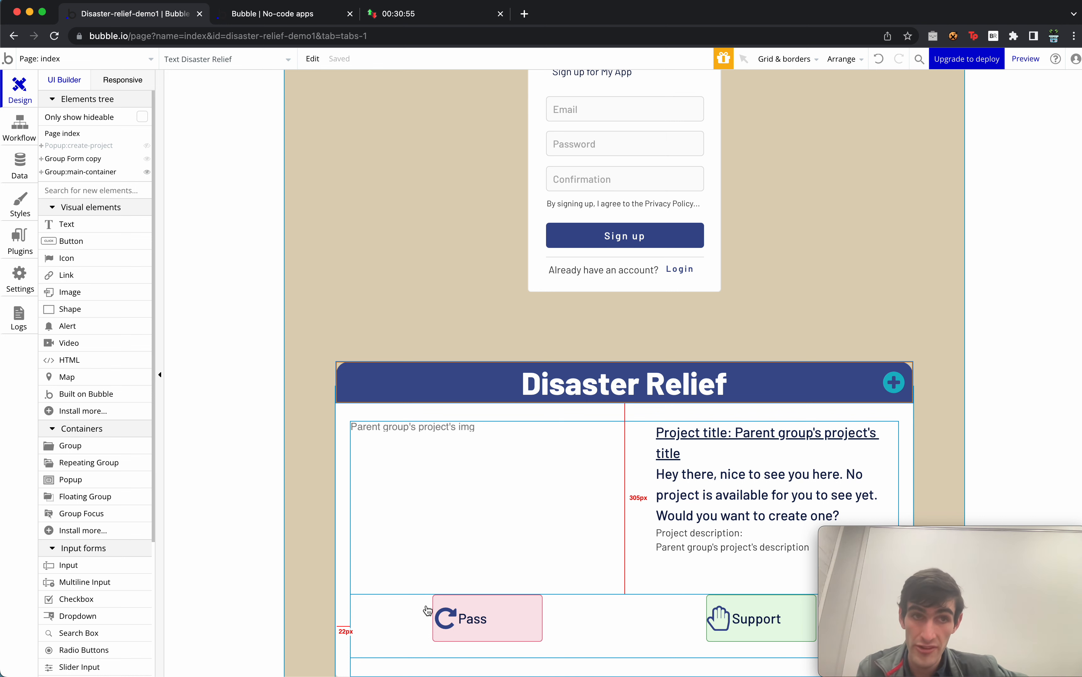
left_click(98, 451)
left_click(430, 237)
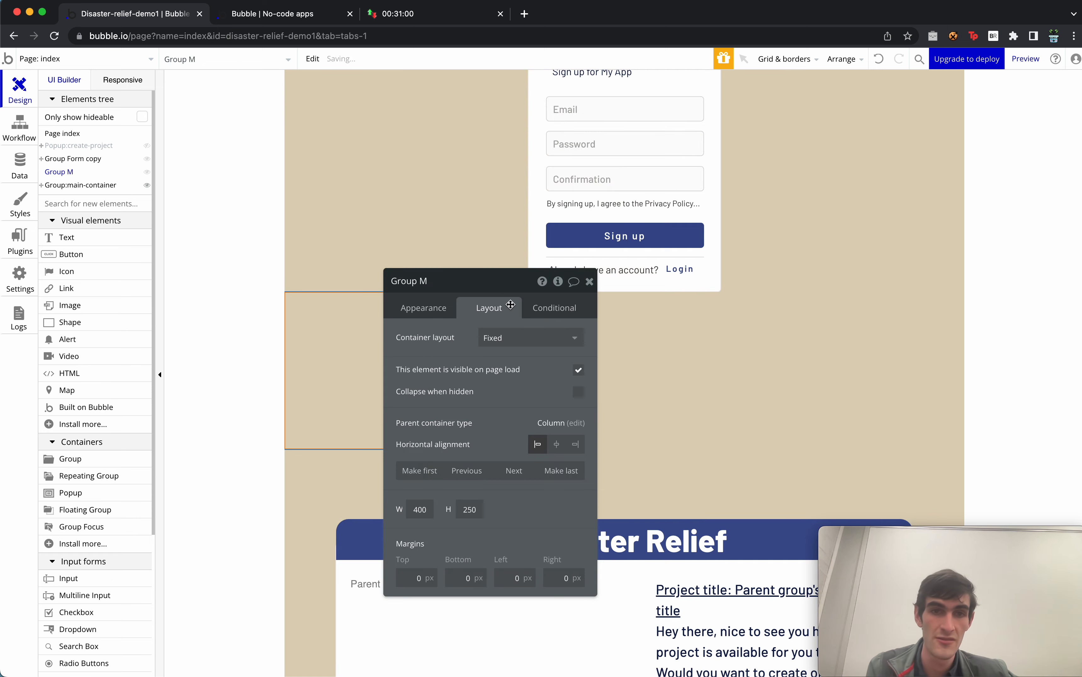
left_click(444, 309)
left_click(549, 343)
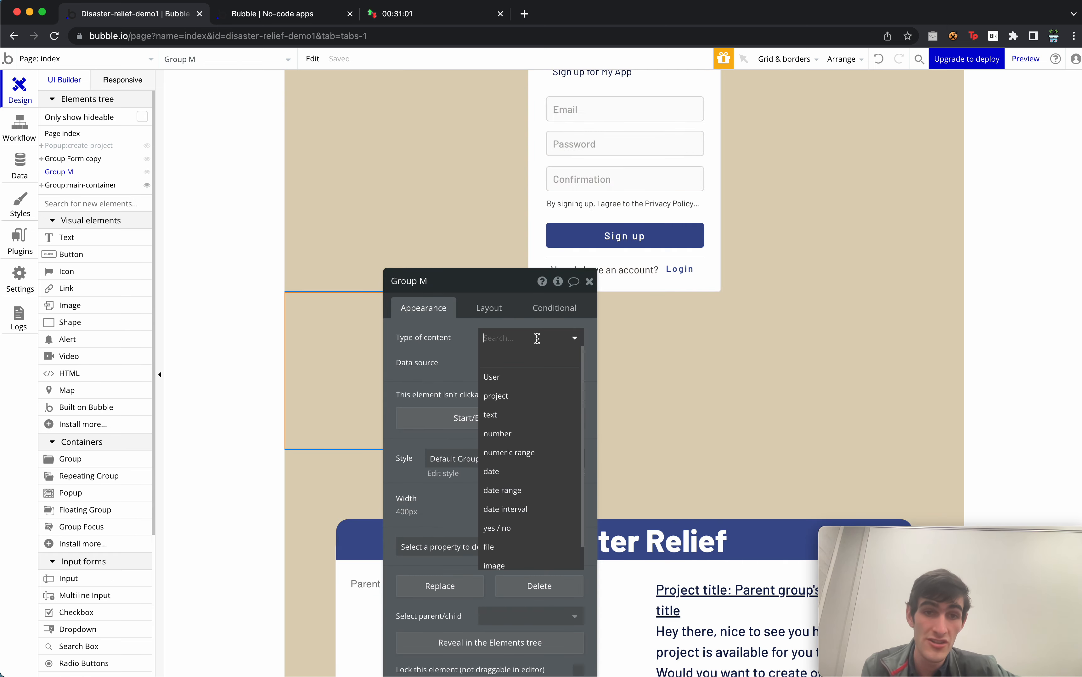
left_click(527, 394)
Set the group's data source to Search for projects where current-supporters contains Current User.
left_click(501, 365)
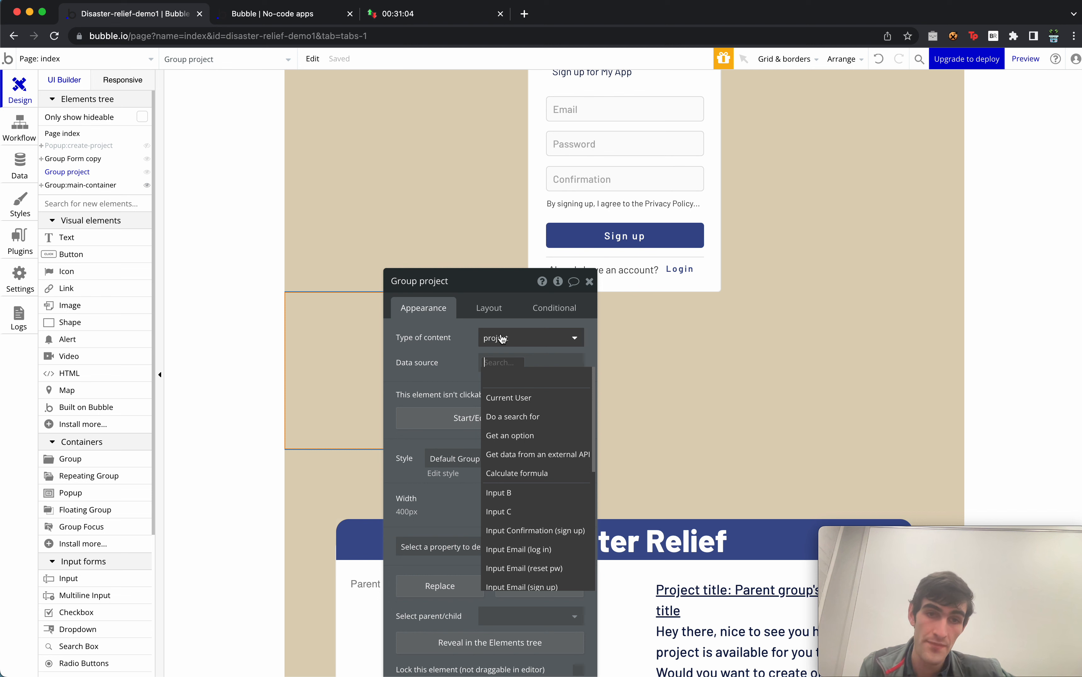
left_click(531, 419)
left_click(351, 311)
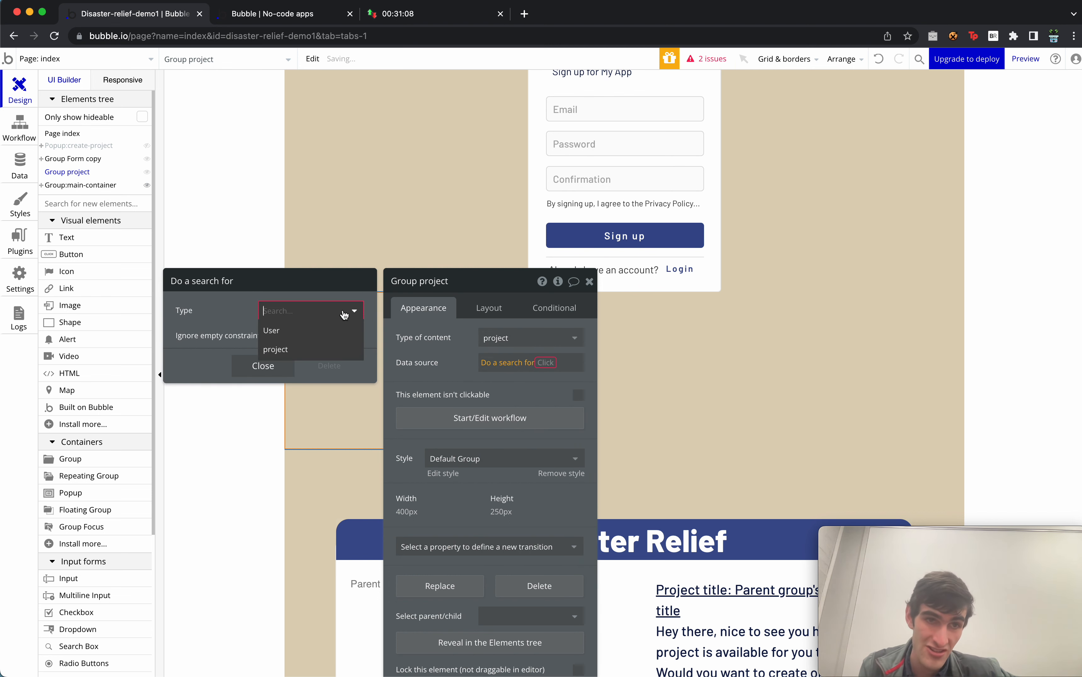
left_click(303, 352)
left_click(244, 346)
left_click(203, 344)
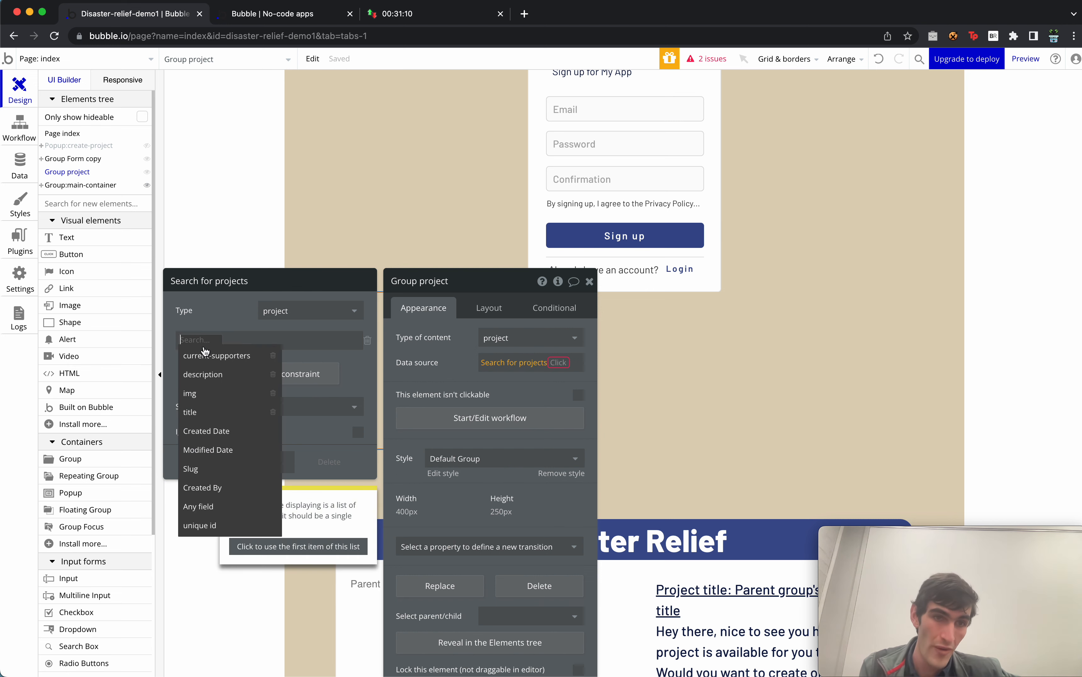
left_click(216, 356)
left_click(266, 339)
left_click(278, 356)
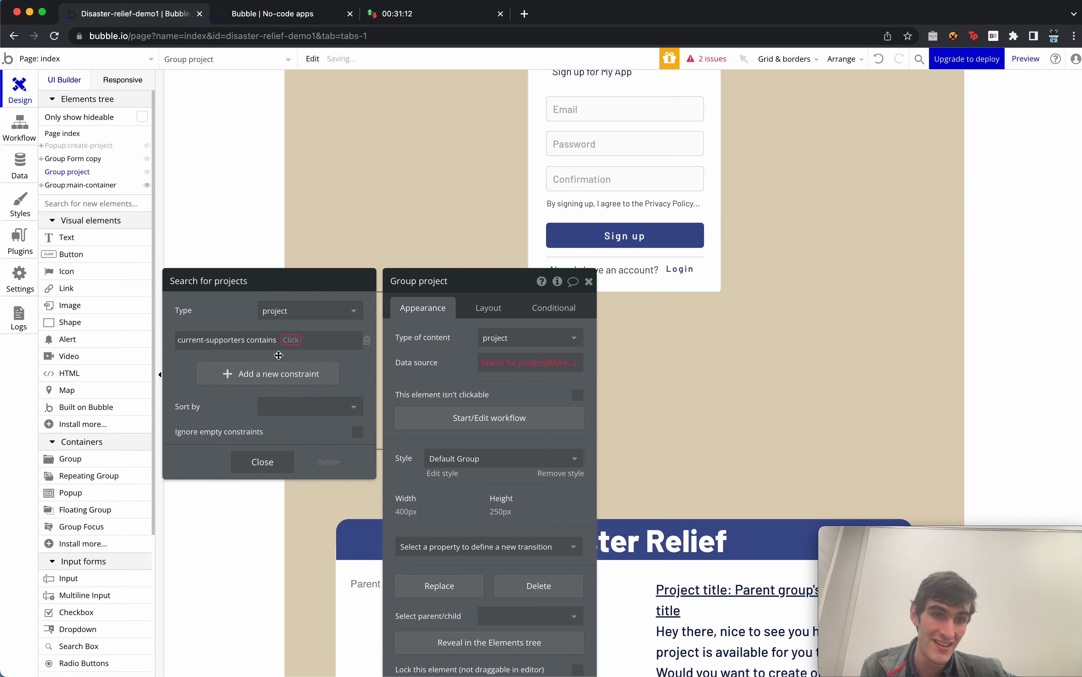
left_click(292, 339)
left_click(318, 361)
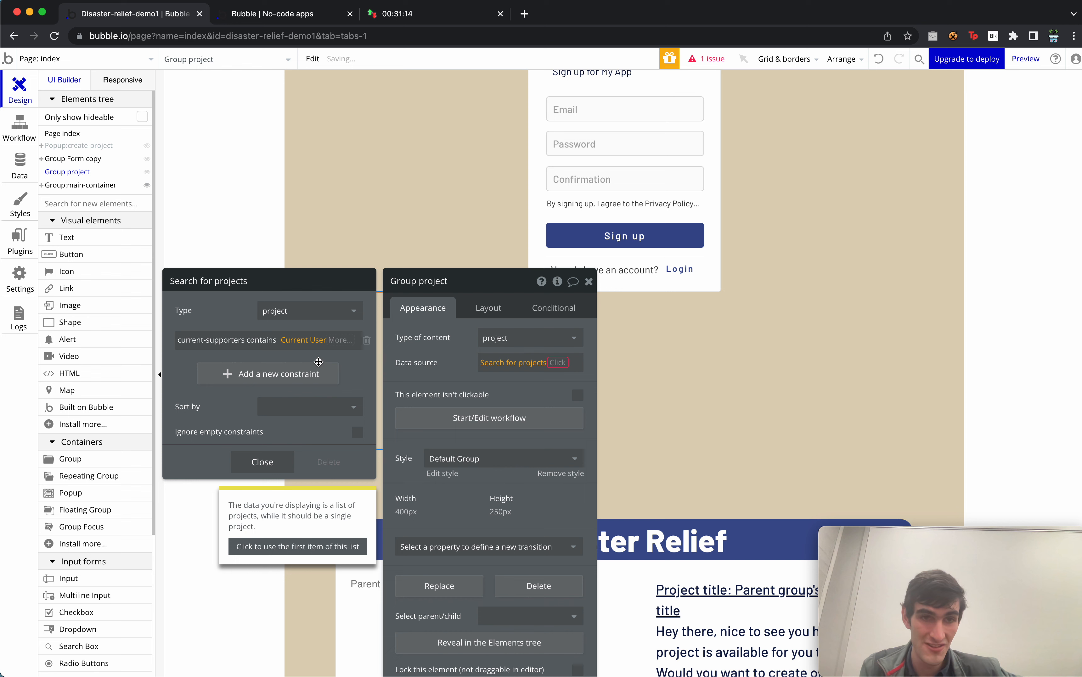
left_click(587, 283)
left_click(586, 284)
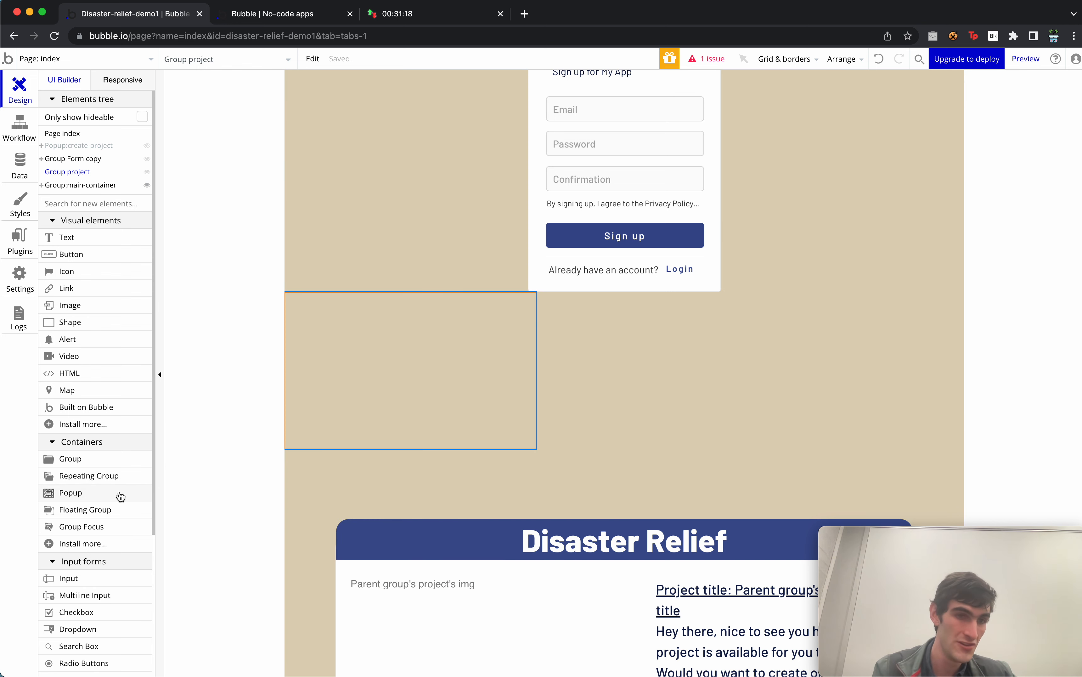
left_click_drag(113, 477, 390, 358)
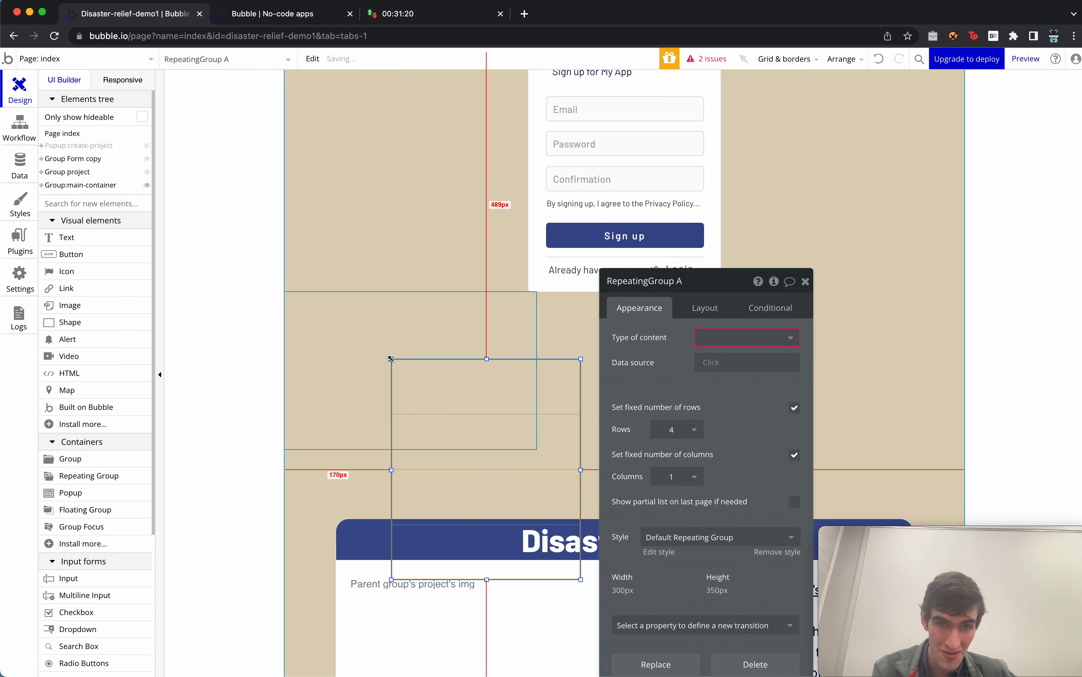
left_click(703, 336)
left_click(713, 375)
left_click(716, 361)
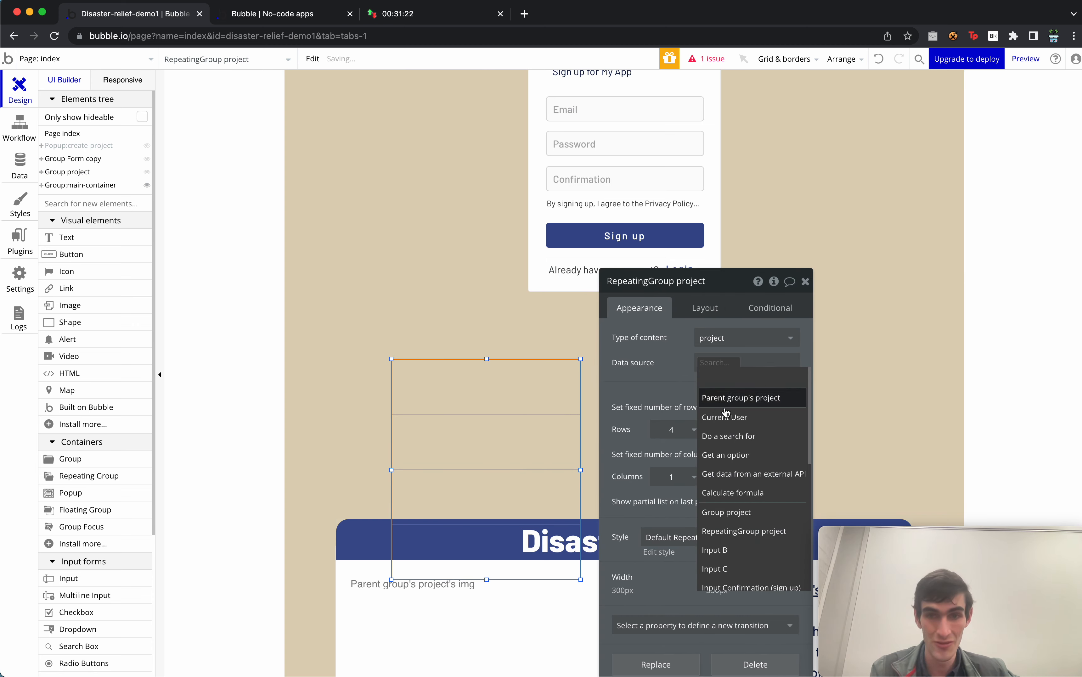
left_click(728, 436)
left_click(503, 322)
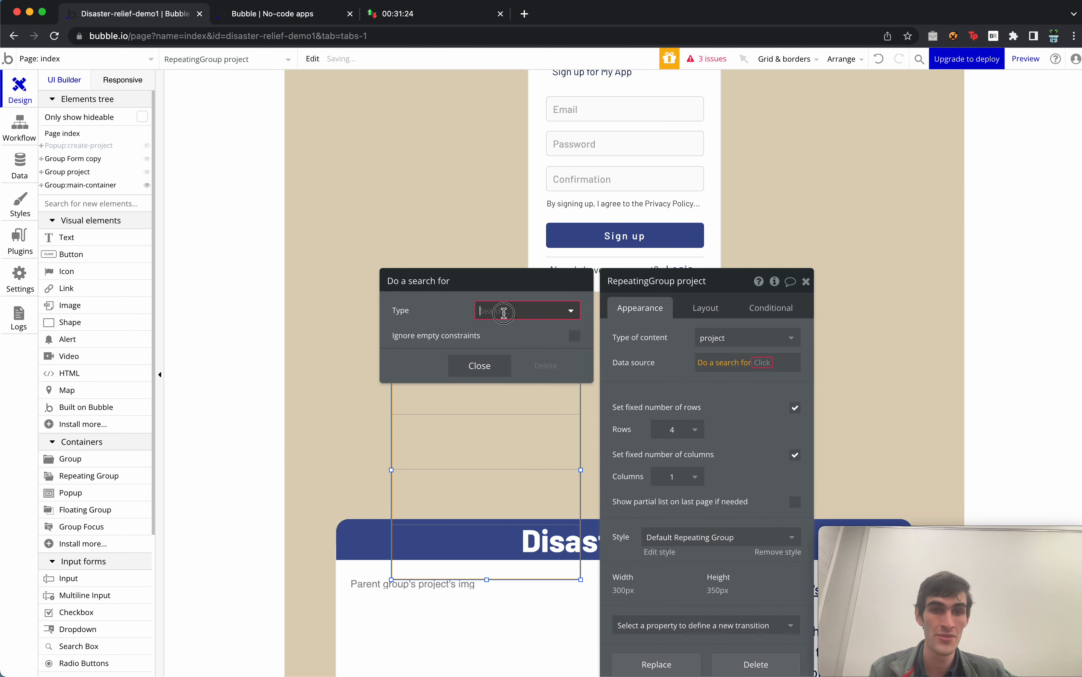
left_click(492, 348)
left_click(411, 348)
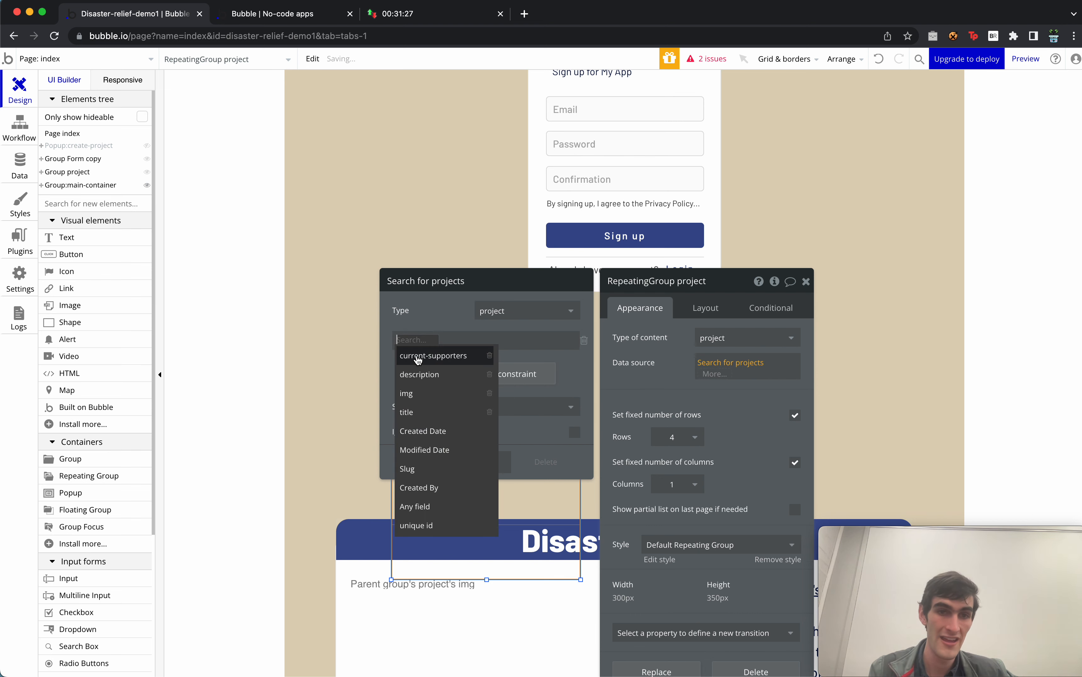
left_click(439, 358)
left_click(473, 343)
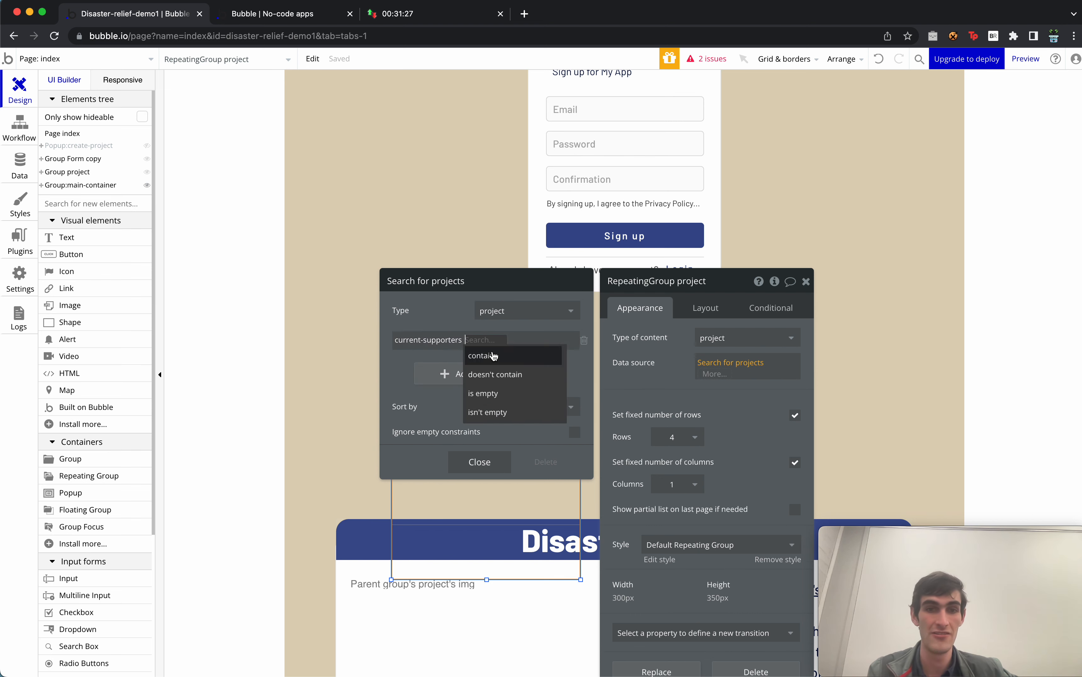
left_click(504, 357)
left_click(517, 349)
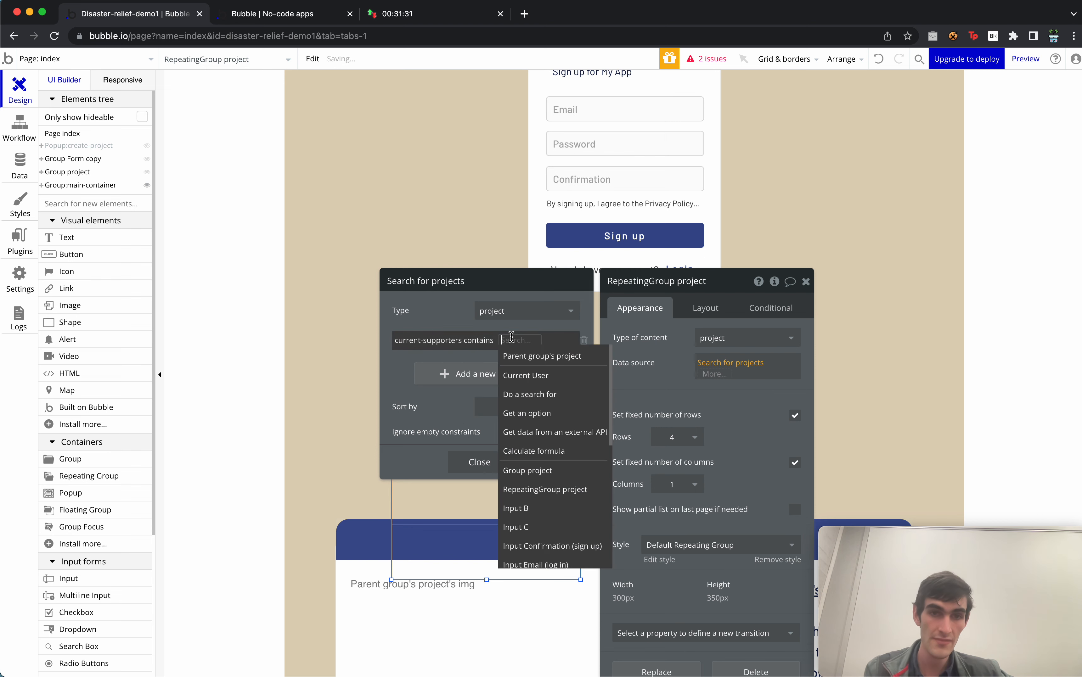
left_click(523, 378)
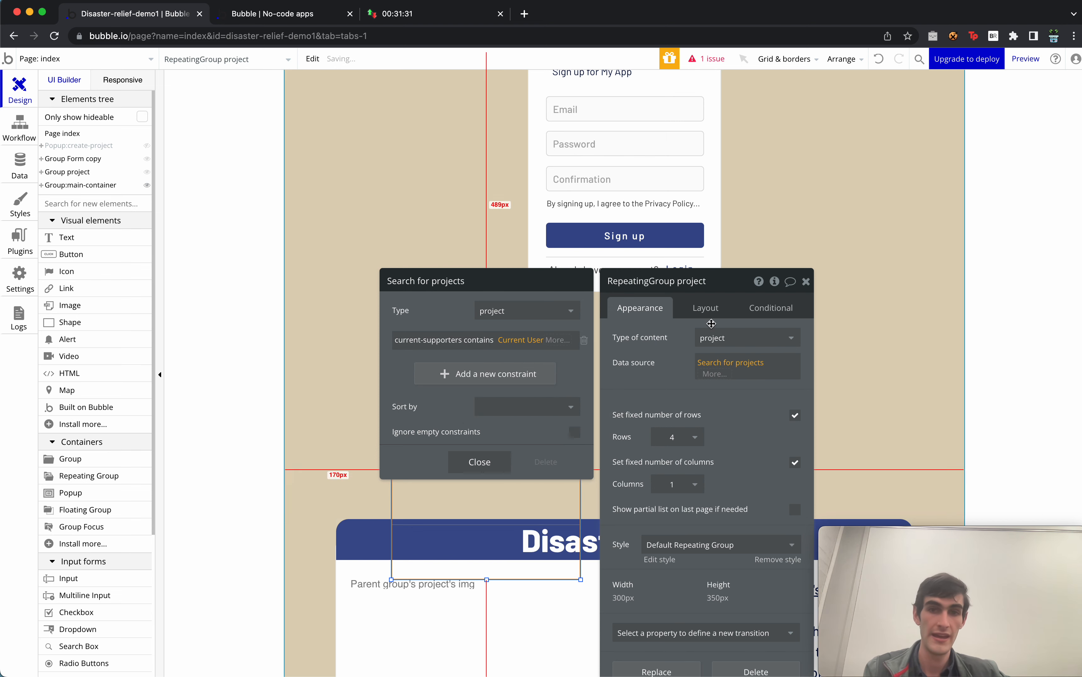
left_click(805, 281)
key("Delete")
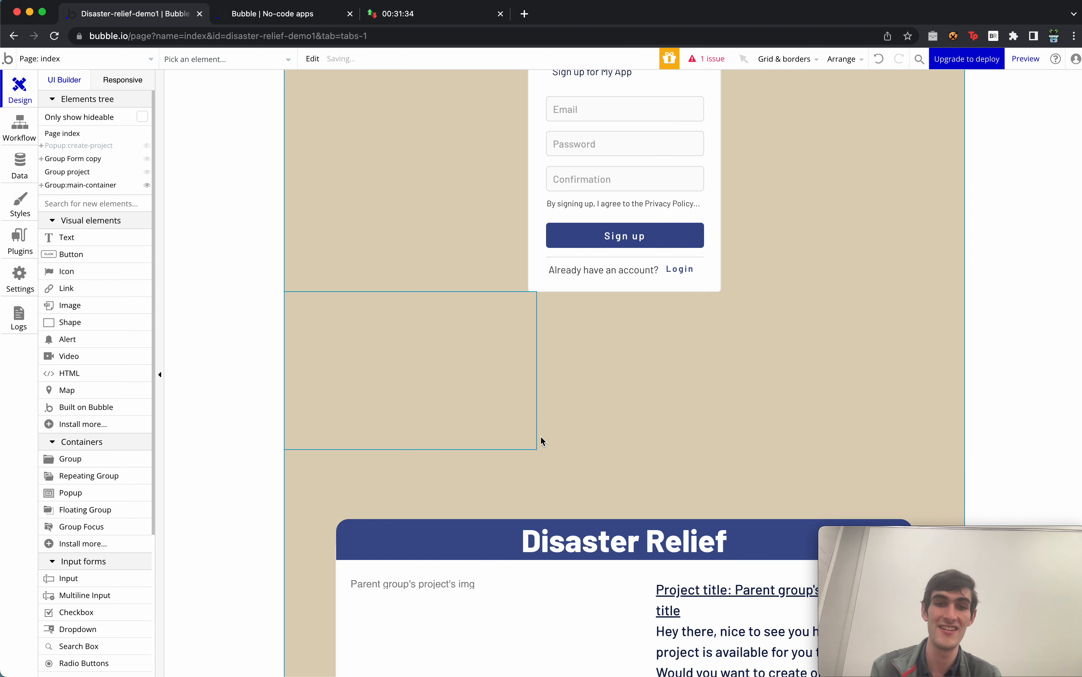
left_click(475, 407)
Delete Group project and switch to the version-test preview tab.
key("Delete")
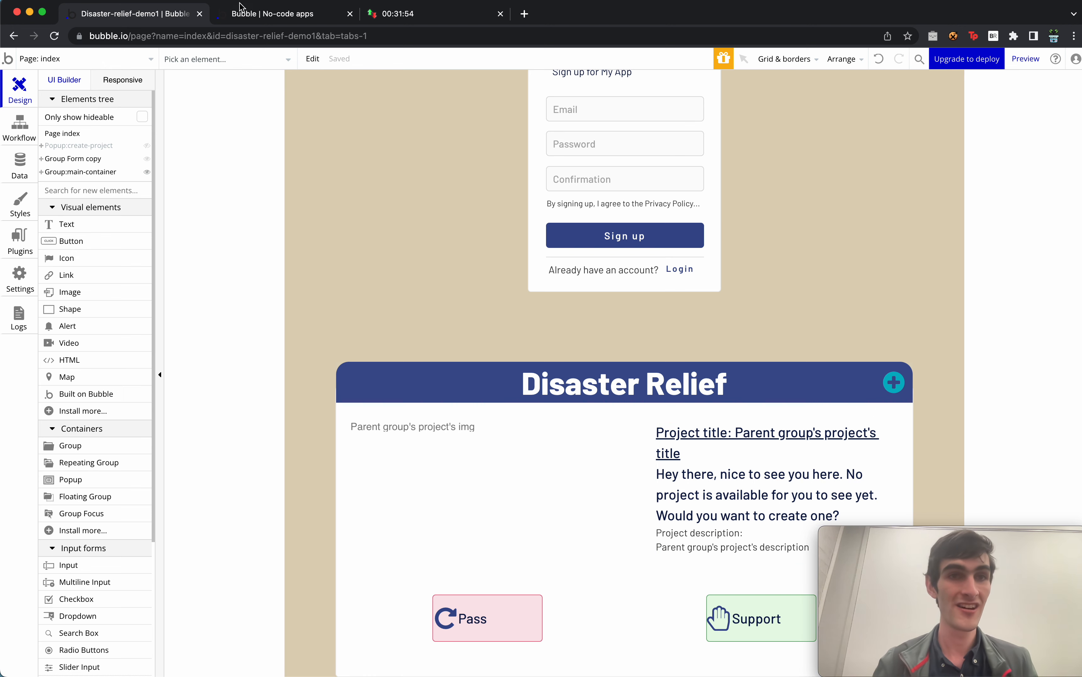
left_click(260, 14)
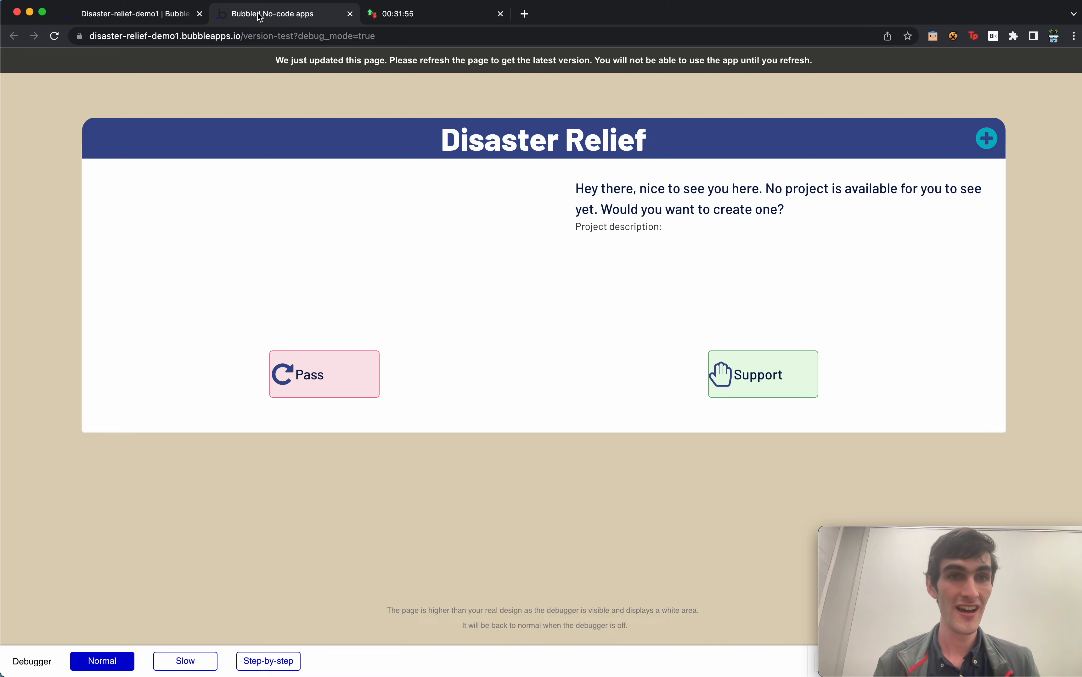
Reload the preview and open Chrome DevTools in Responsive device mode.
left_click(619, 70)
right_click(592, 84)
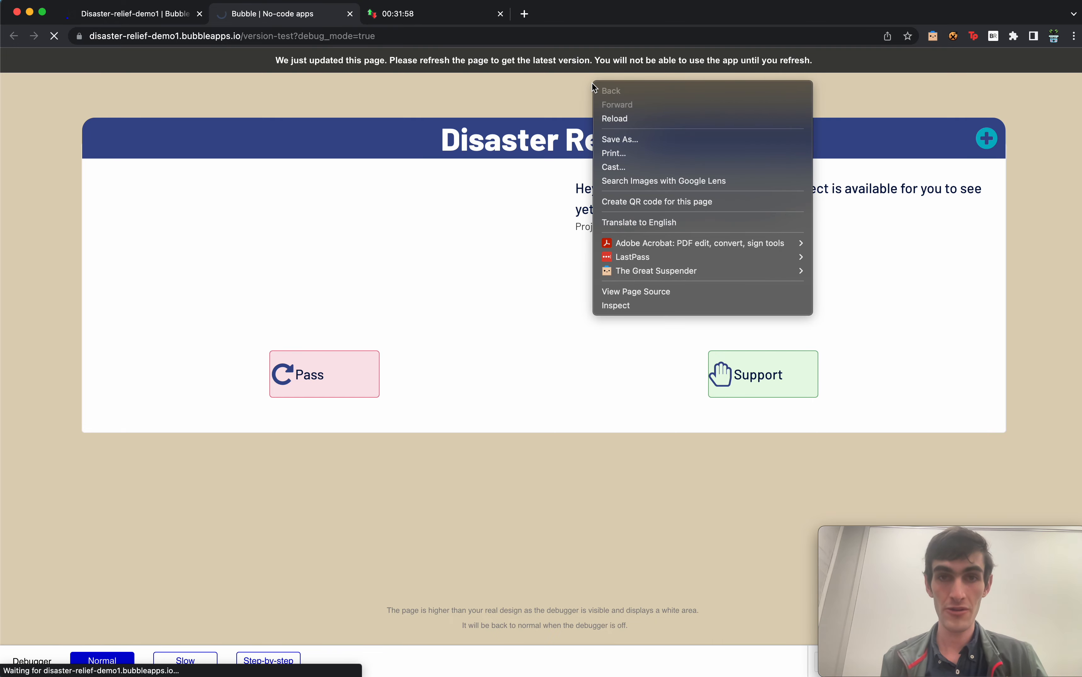
left_click(671, 304)
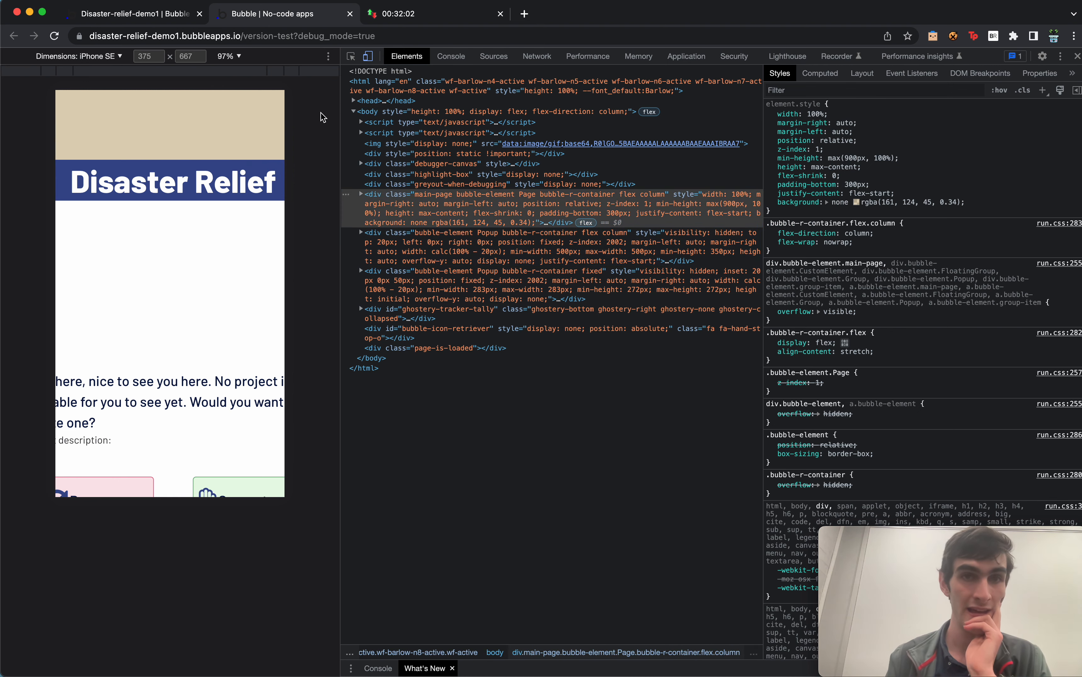
left_click_drag(341, 114, 812, 164)
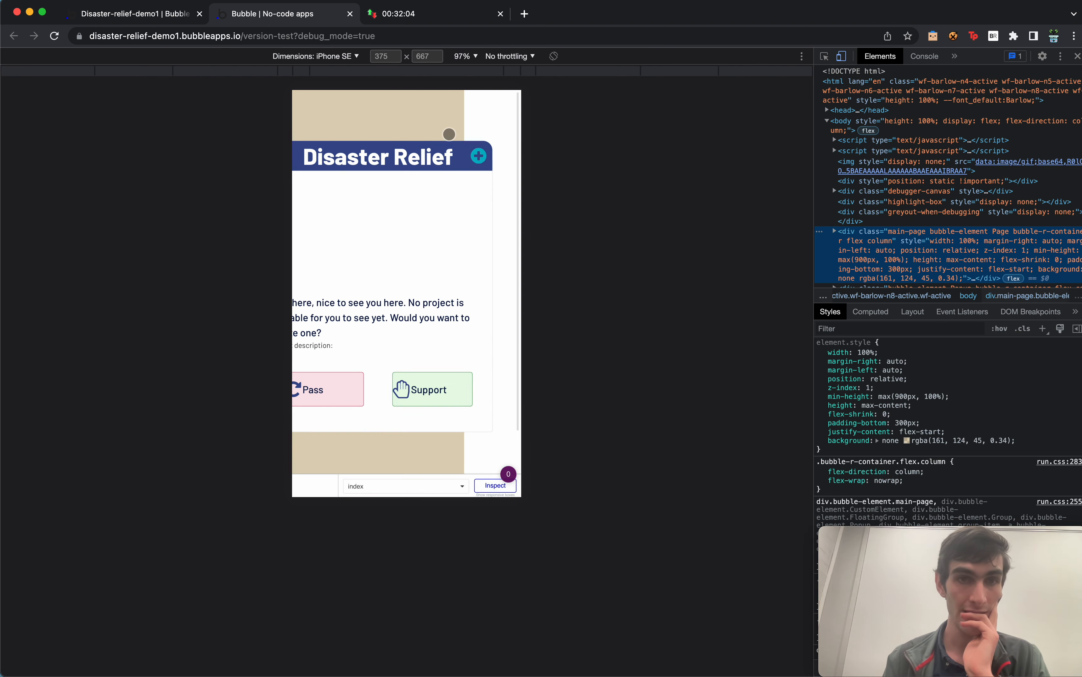
left_click(319, 56)
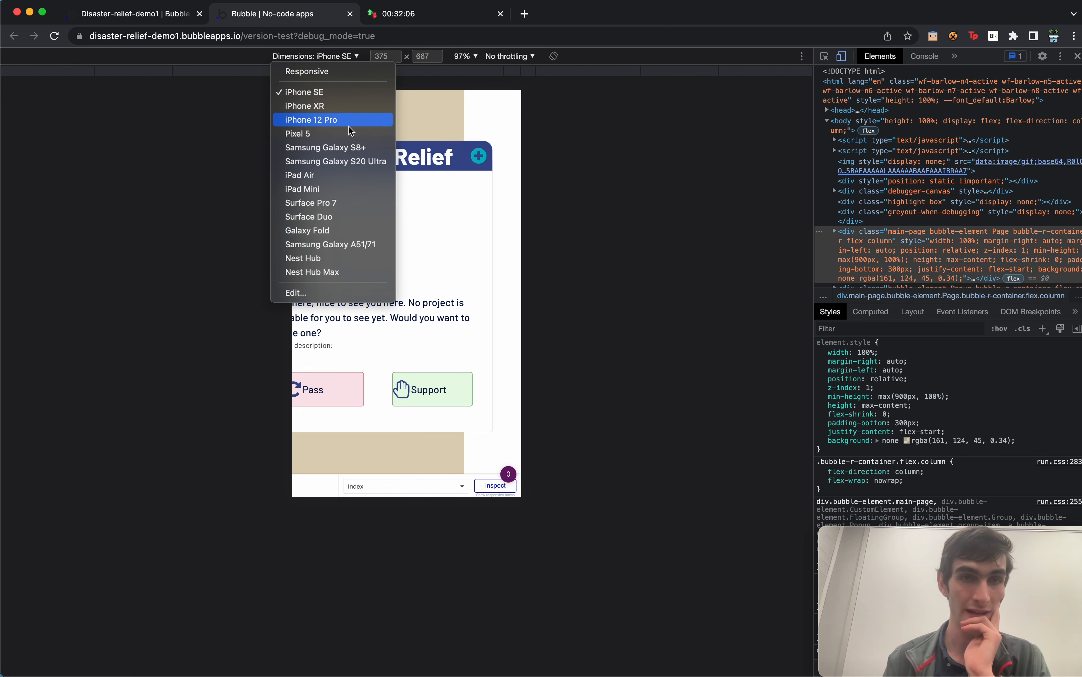
left_click(362, 72)
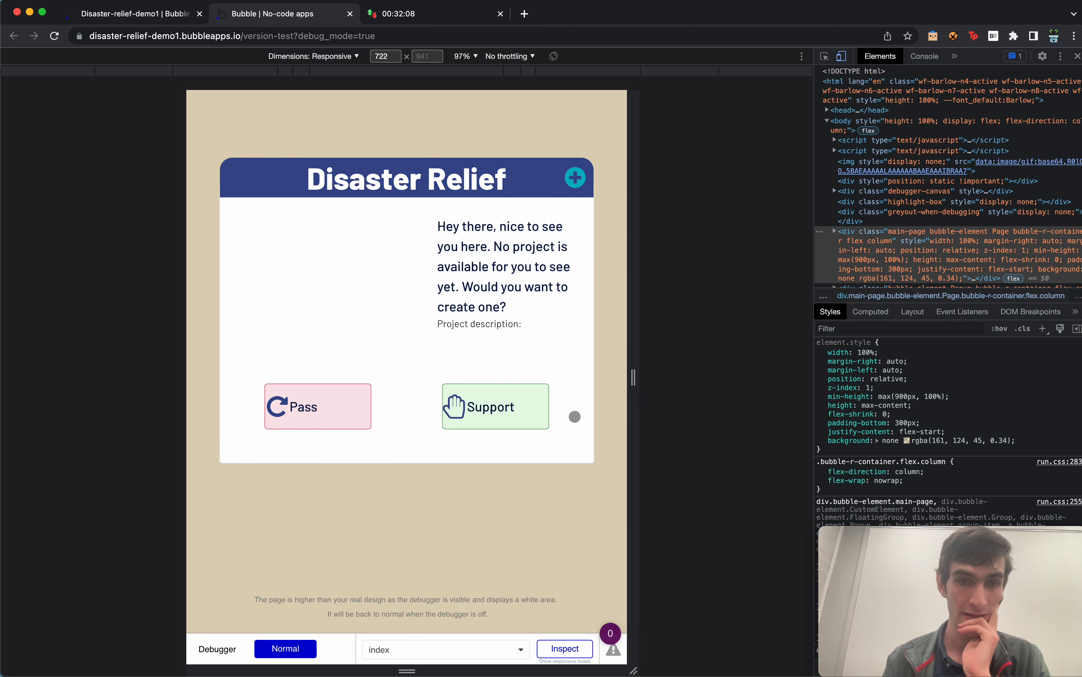
Resize the preview to about 413 px, then test the Create request form at narrower widths.
left_click_drag(632, 384, 605, 441)
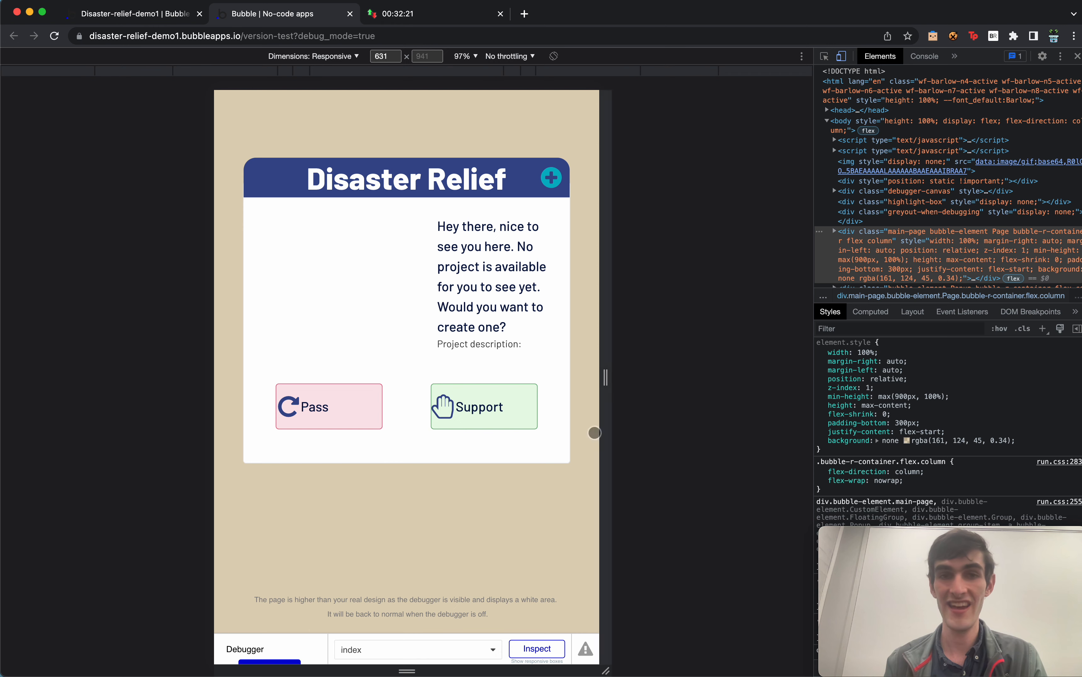
left_click(551, 177)
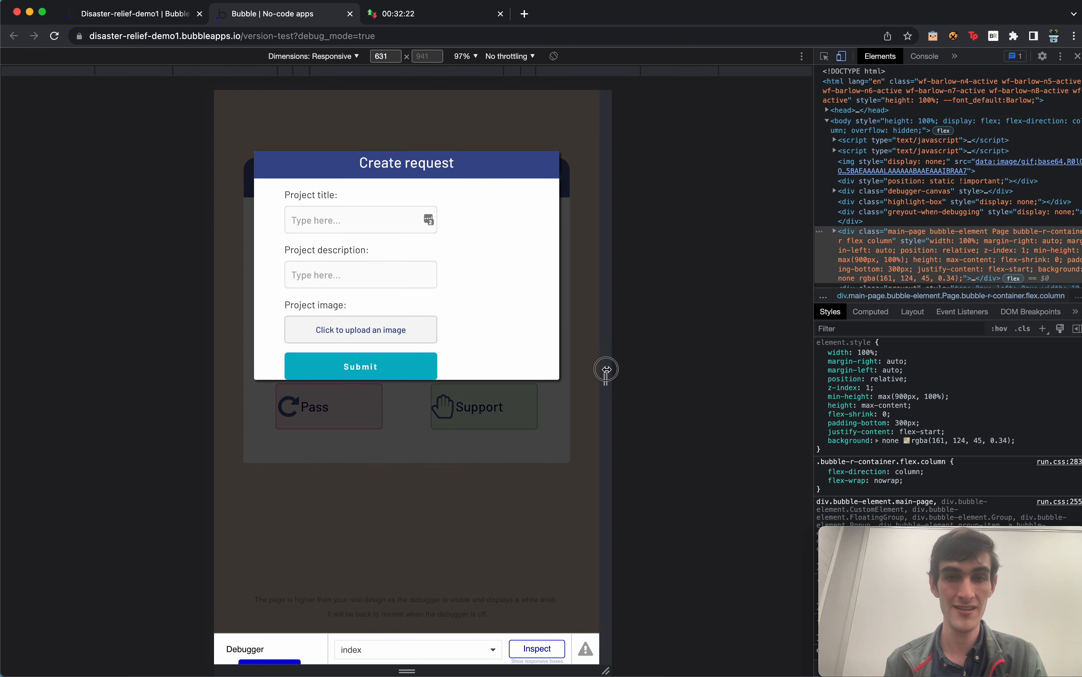
left_click_drag(607, 367, 631, 368)
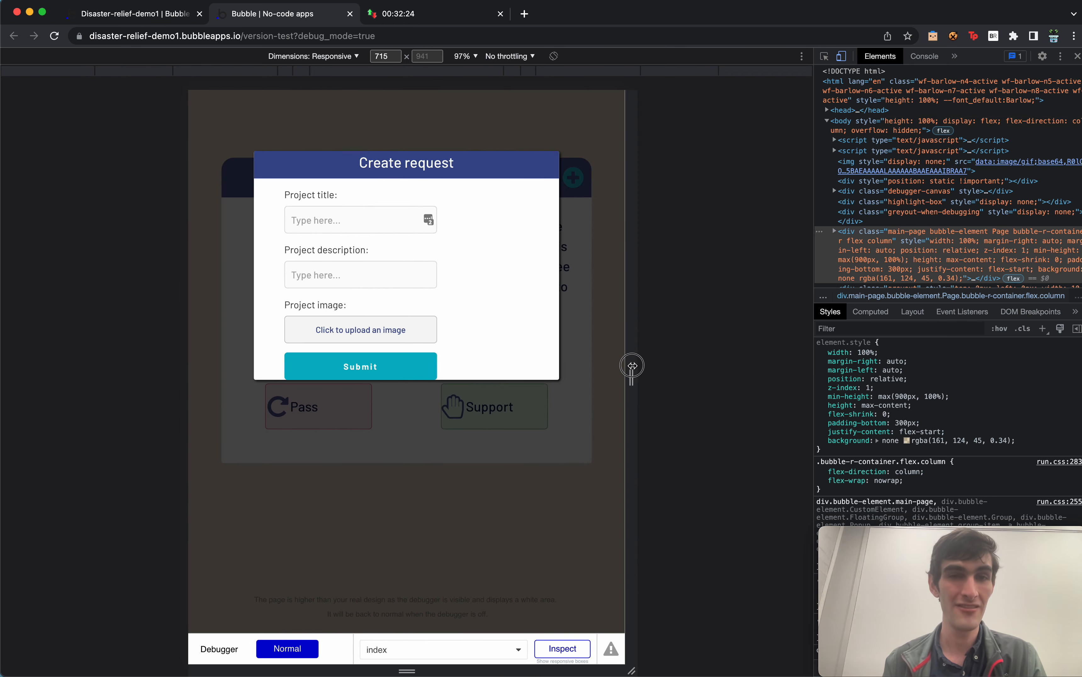
left_click(459, 449)
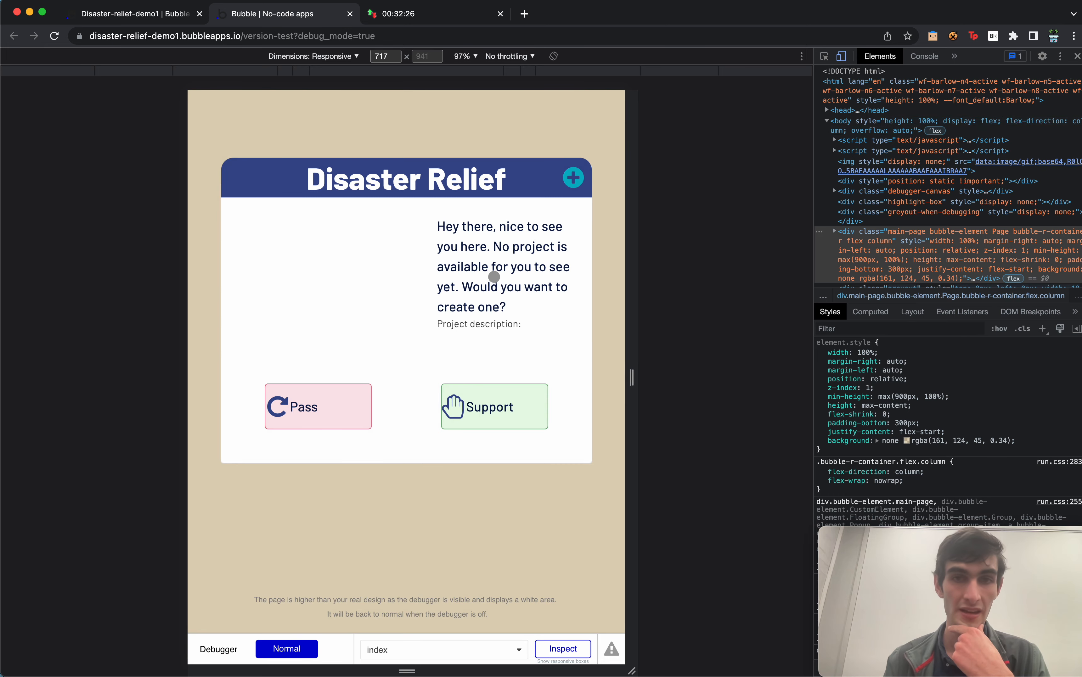
Return to the Bubble editor's index page and bring up the screen capture tools.
left_click(134, 12)
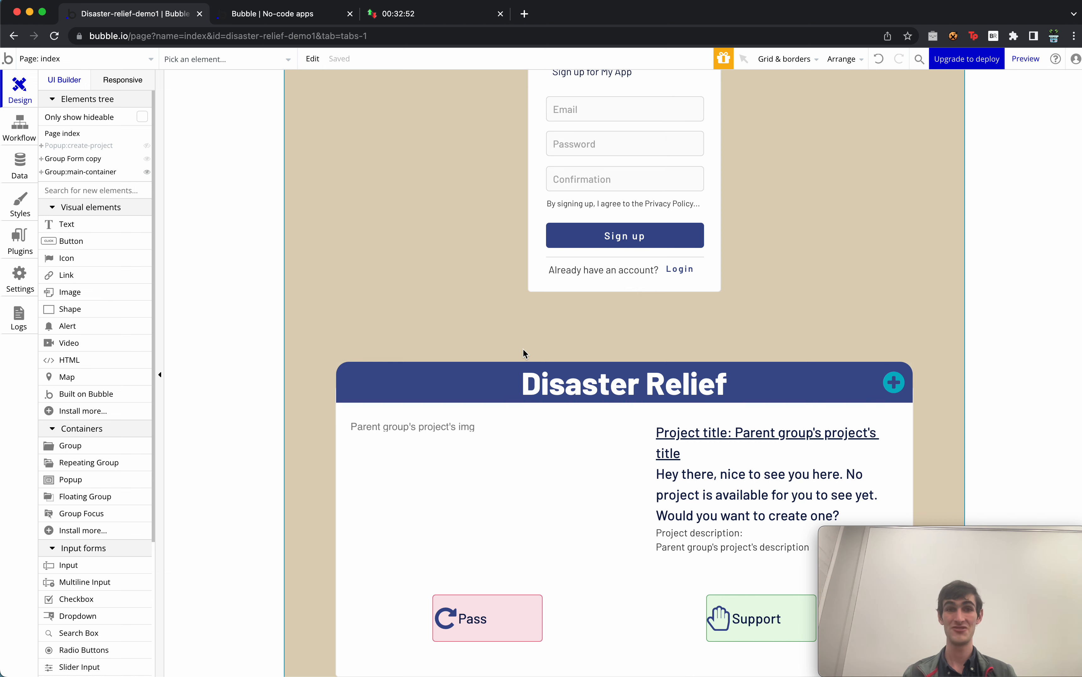
key("super+shift+5")
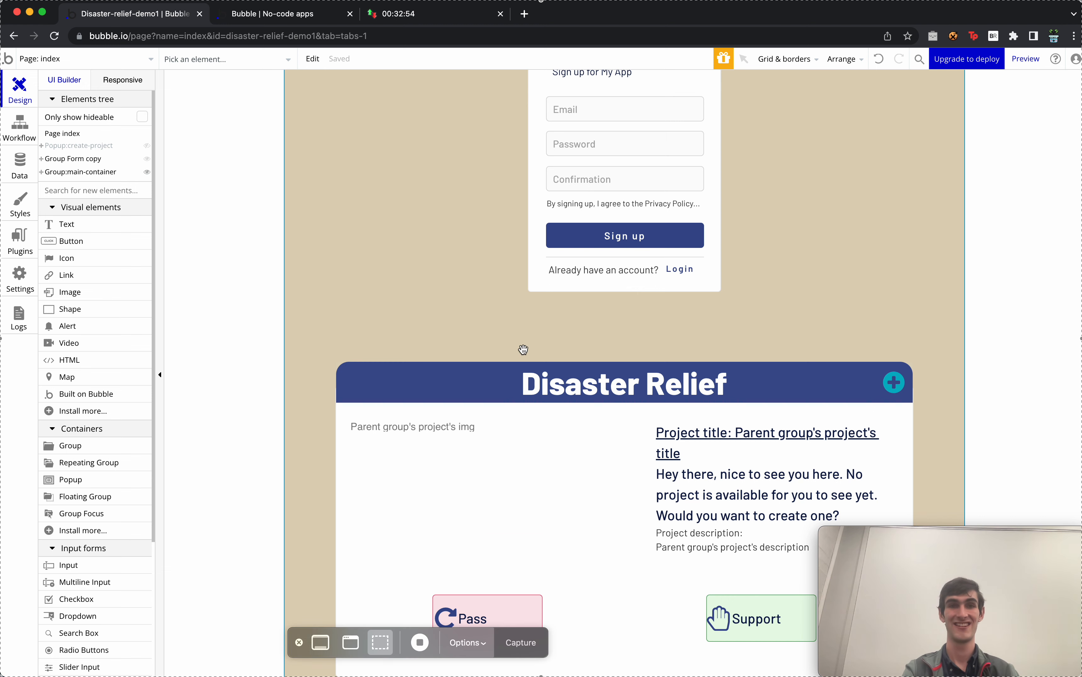